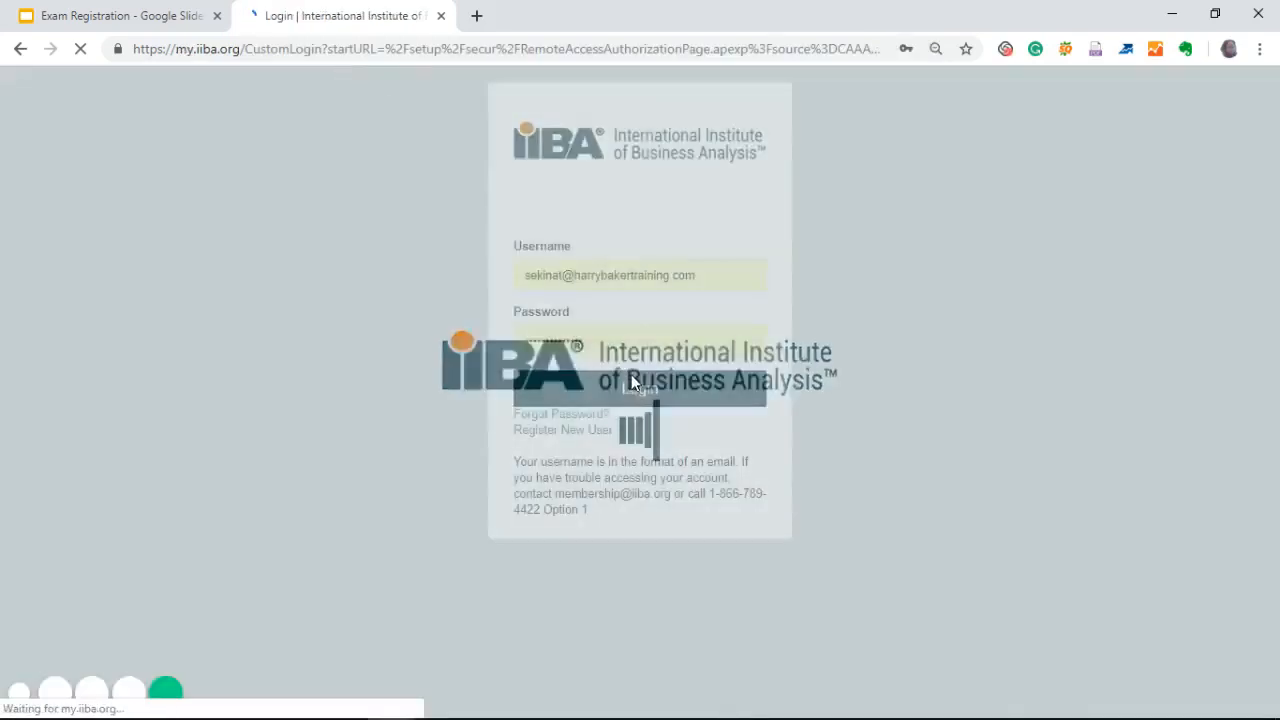
Step: Replace the login username with the other account saved in Chrome's autofill
{"action": "left_click", "coordinate": [690, 278]}
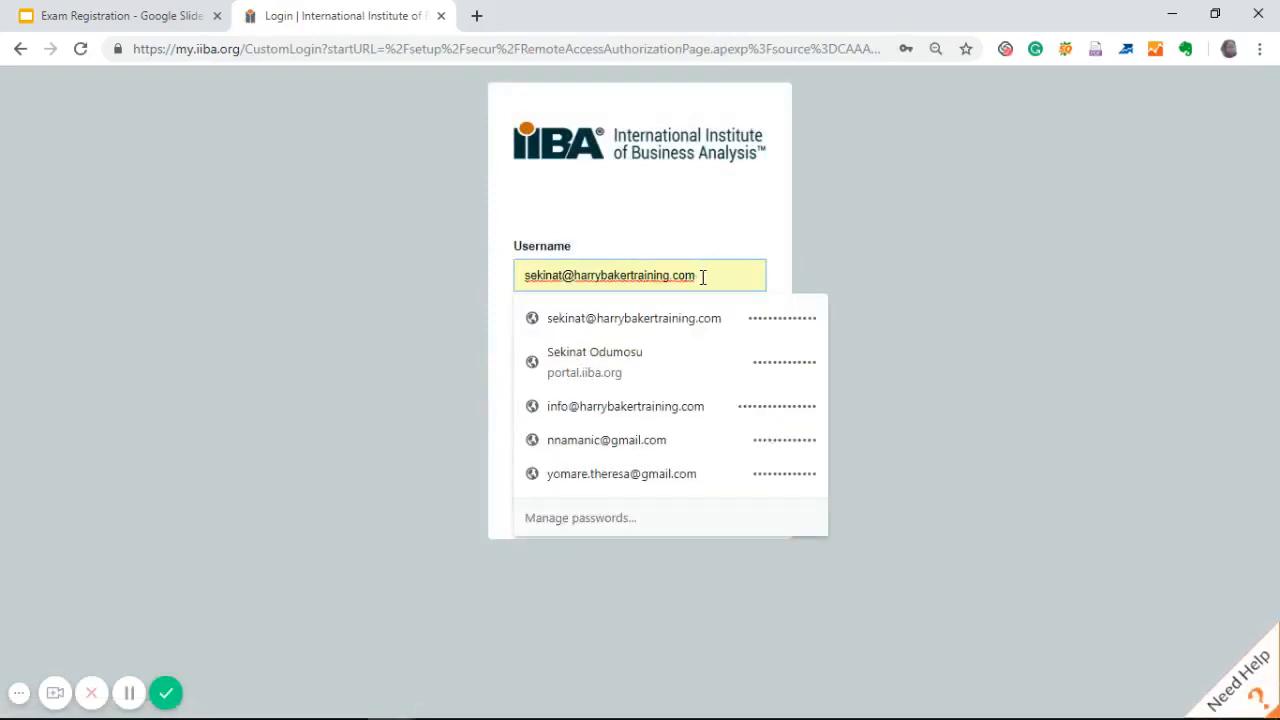
{"action": "left_click_drag", "start_coordinate": [720, 276], "coordinate": [491, 297]}
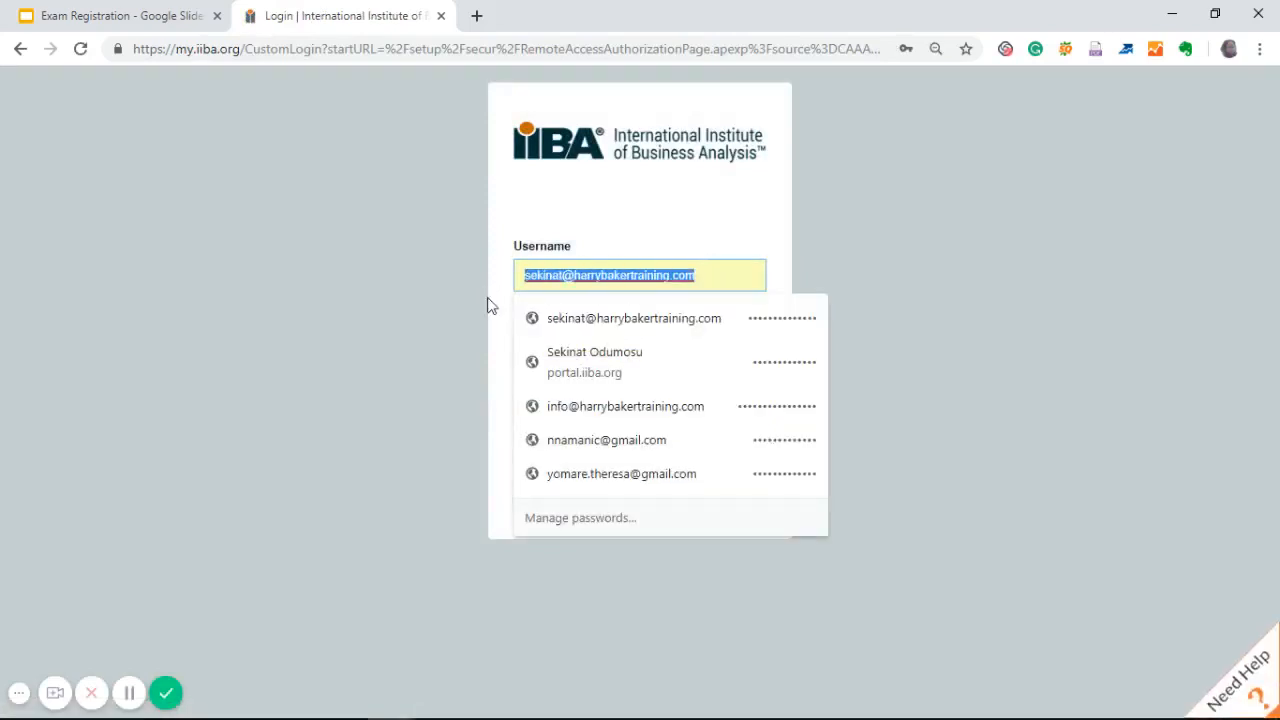
{"action": "key", "text": "BackSpace"}
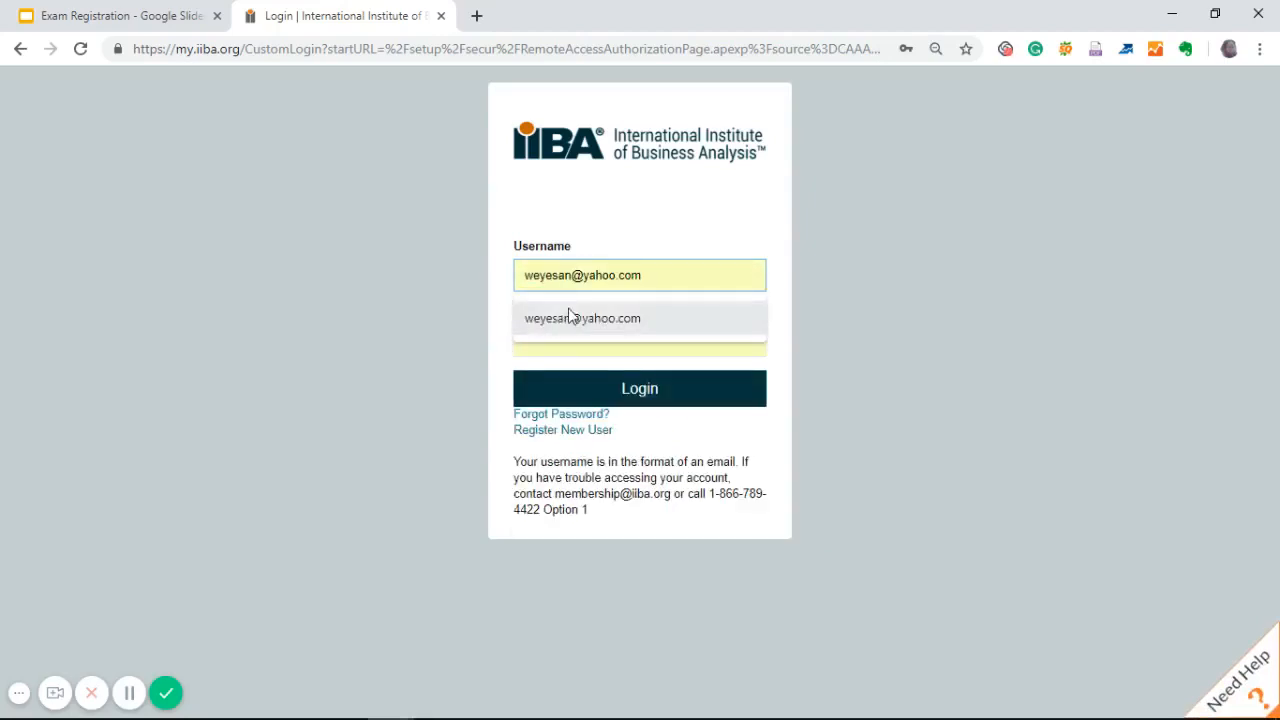
{"action": "left_click", "coordinate": [570, 318]}
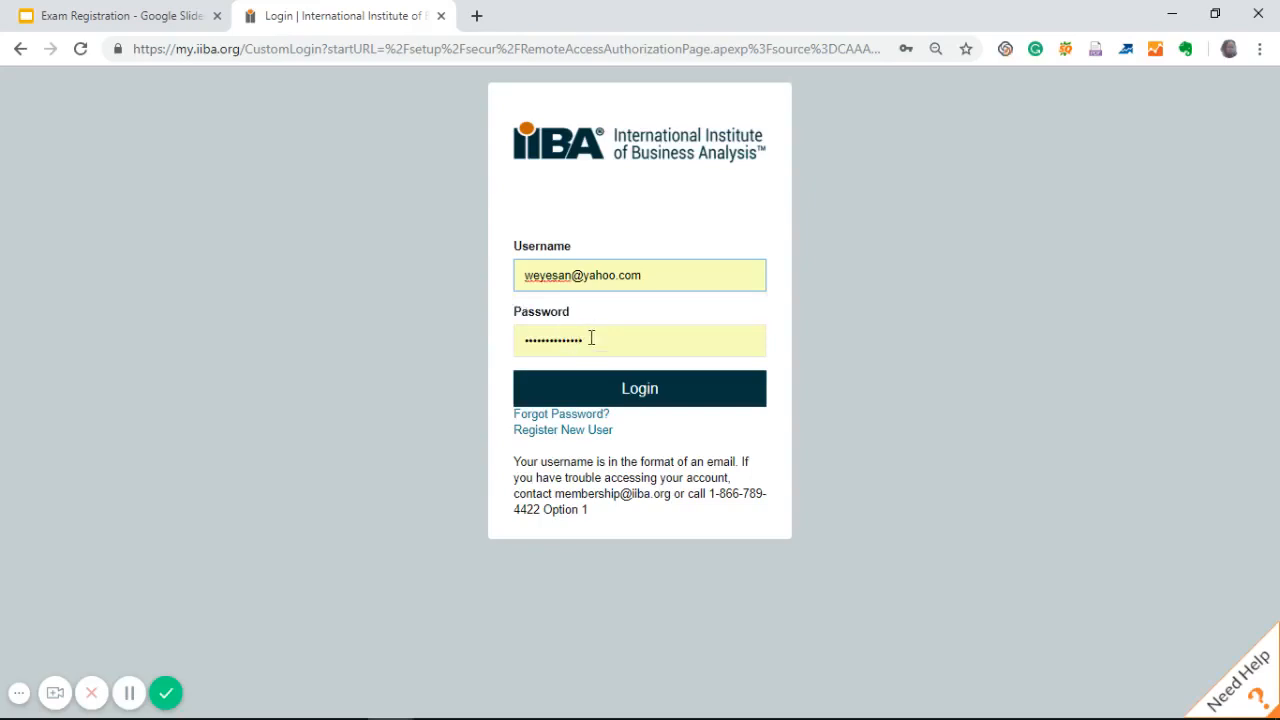
Step: Replace the autofilled password with the account password and submit the login form
{"action": "double_click", "coordinate": [589, 340]}
{"action": "key", "text": "BackSpace"}
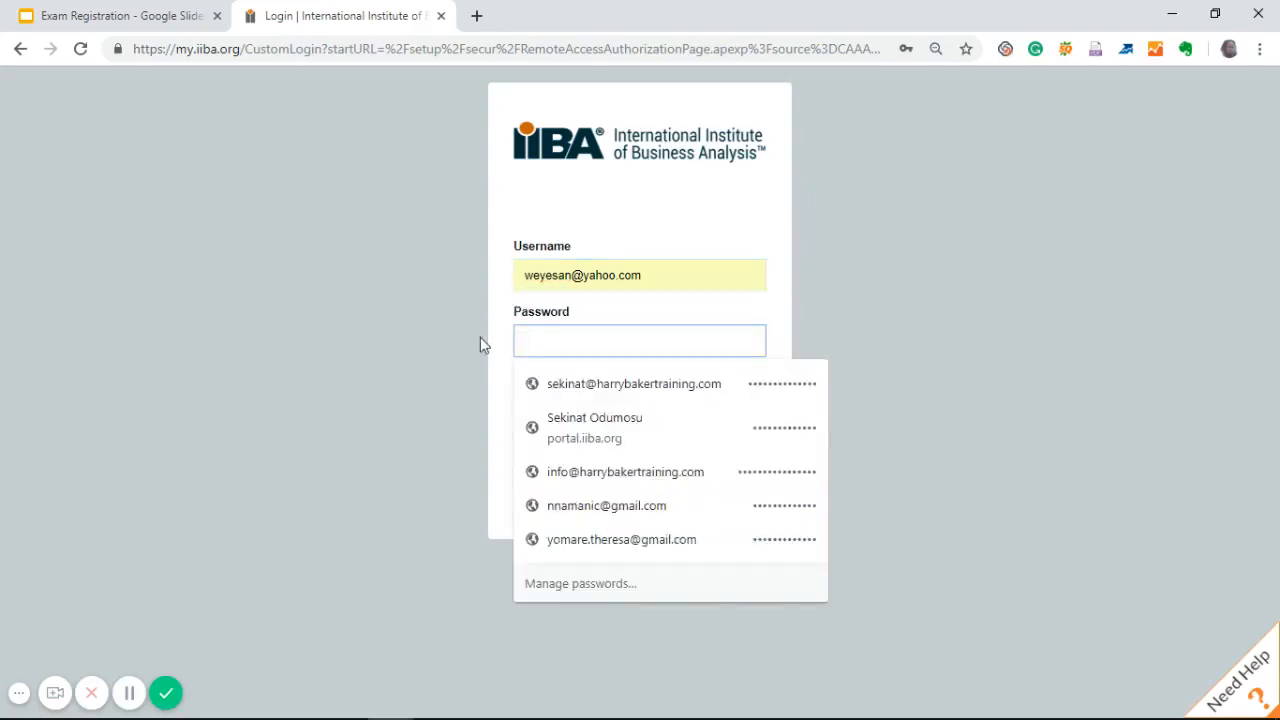
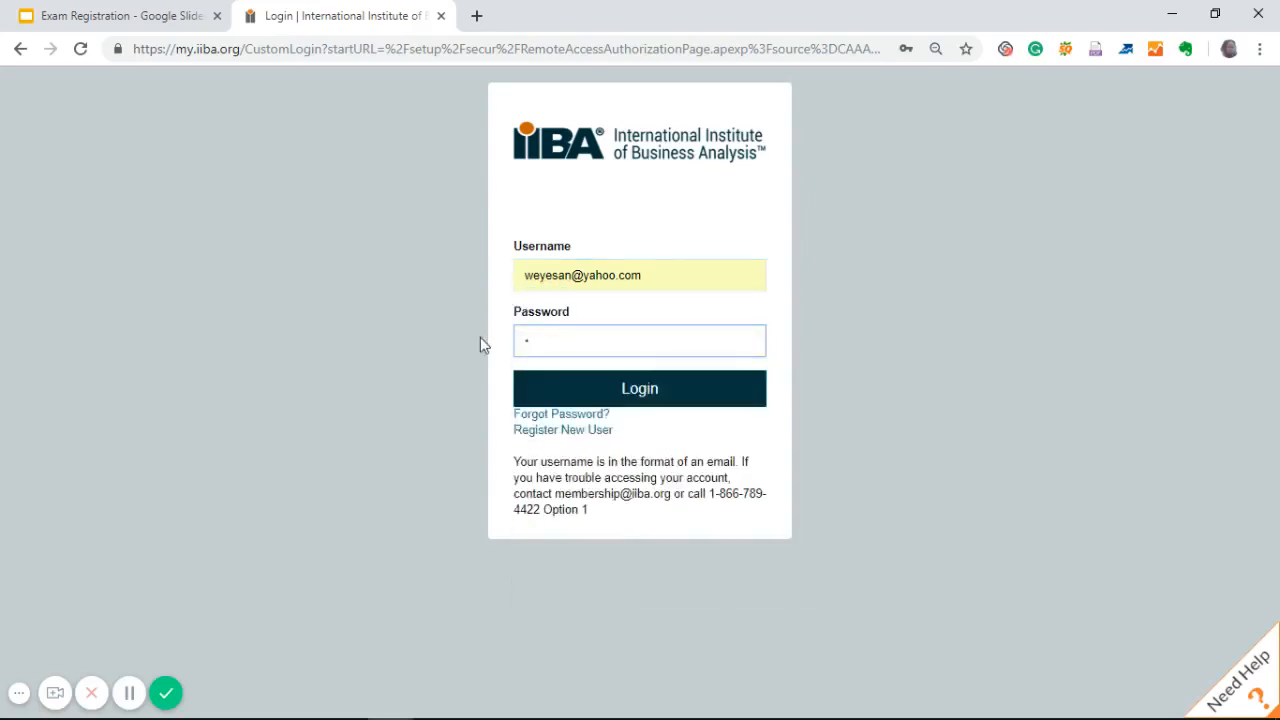
{"action": "left_click", "coordinate": [639, 396]}
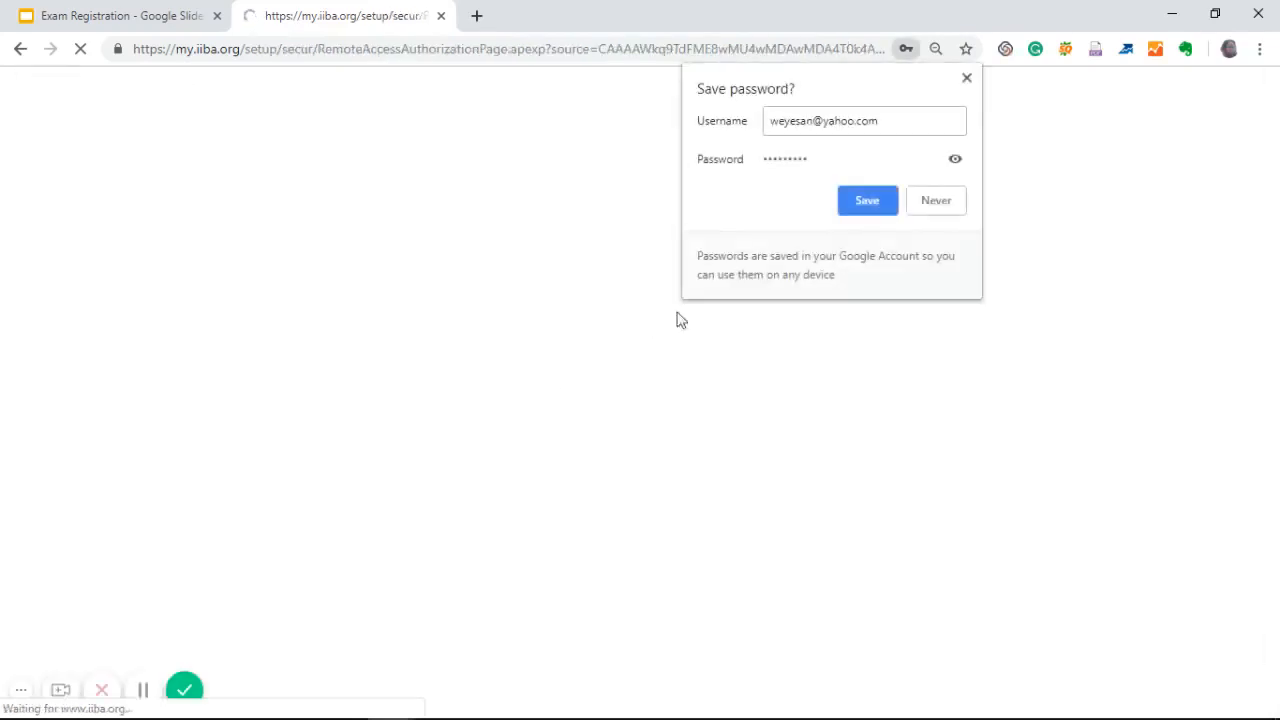
Step: Save the credentials in Chrome, then go from the Welcome menu's Dashboard to Certifications
{"action": "left_click", "coordinate": [866, 203]}
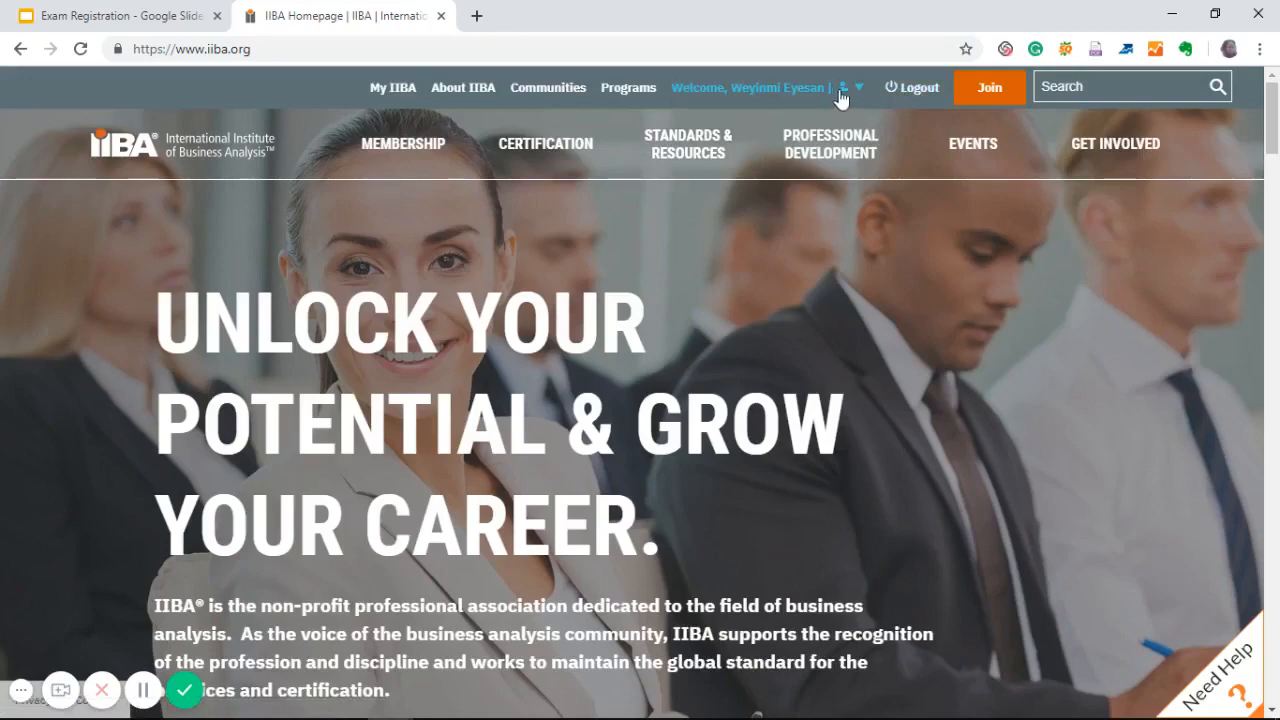
{"action": "left_click", "coordinate": [809, 94]}
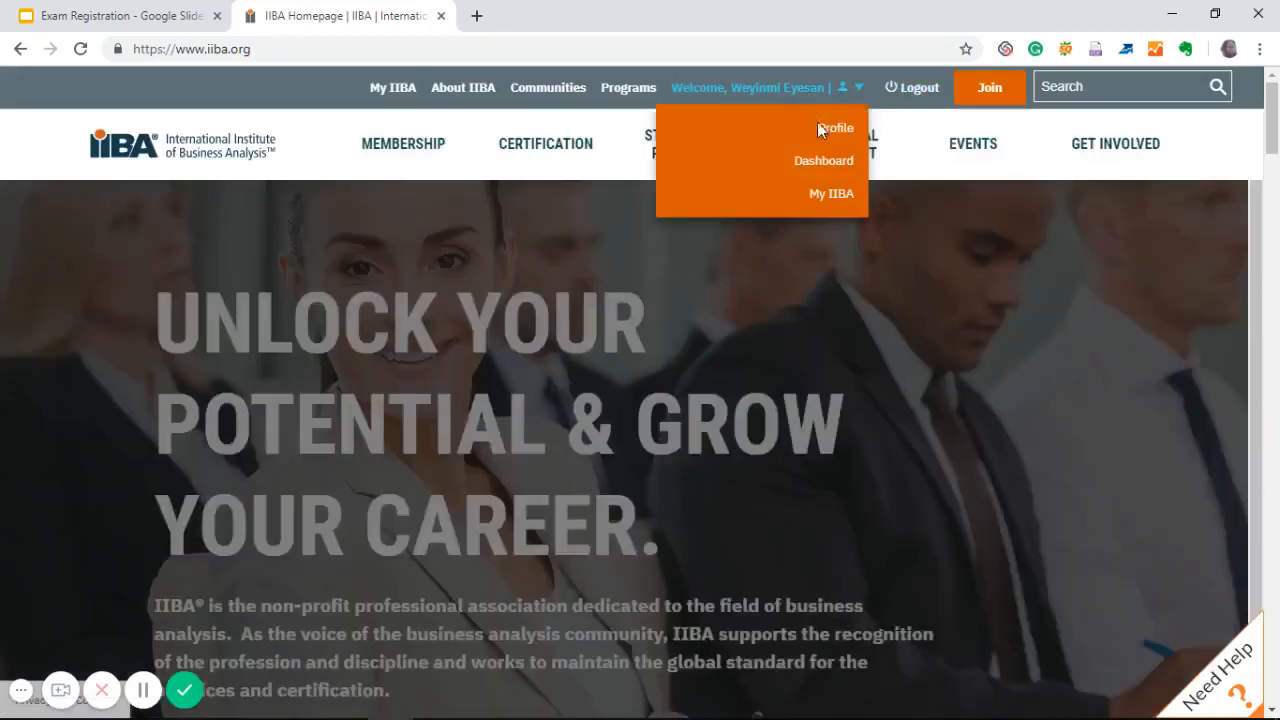
{"action": "left_click", "coordinate": [825, 131]}
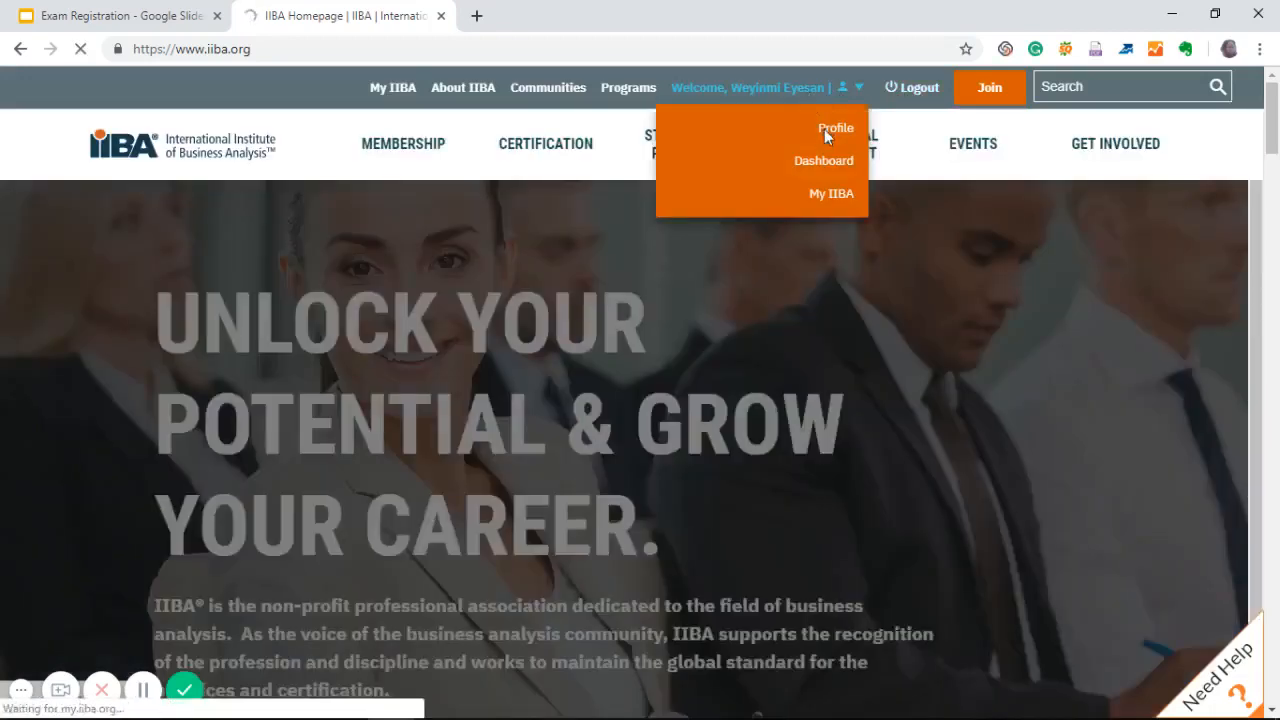
{"action": "left_click", "coordinate": [827, 163]}
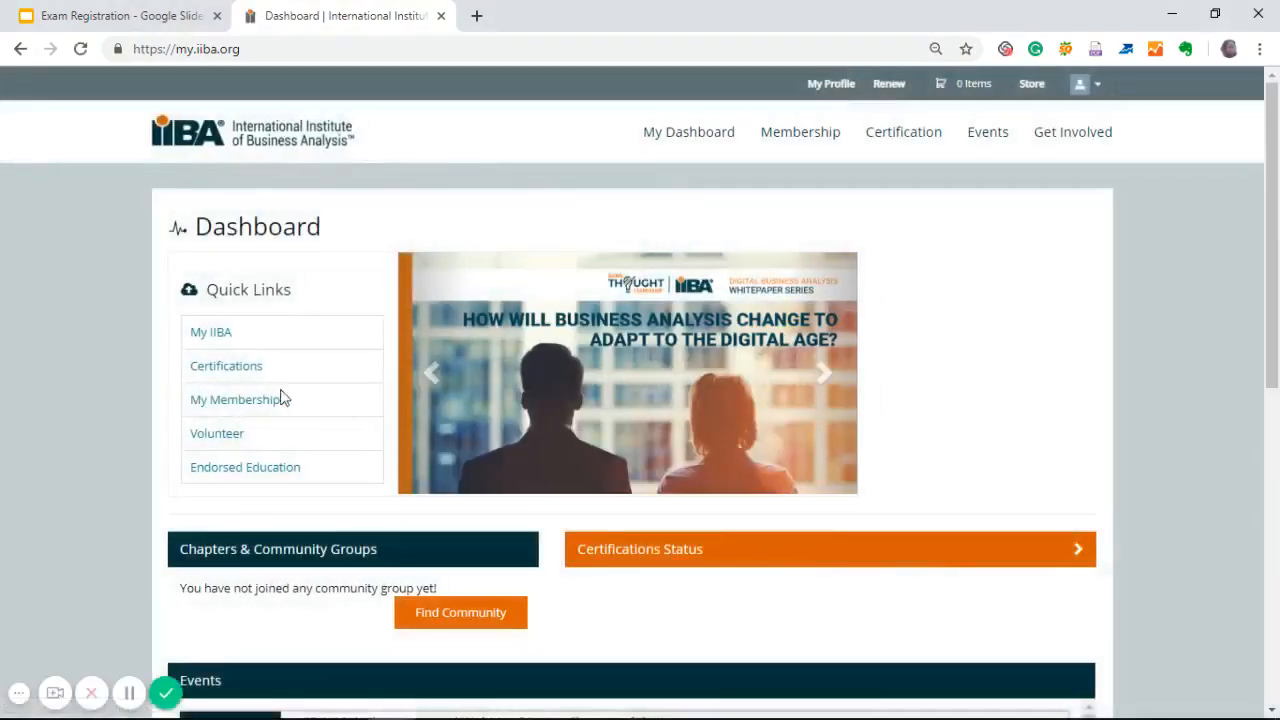
{"action": "left_click", "coordinate": [222, 376]}
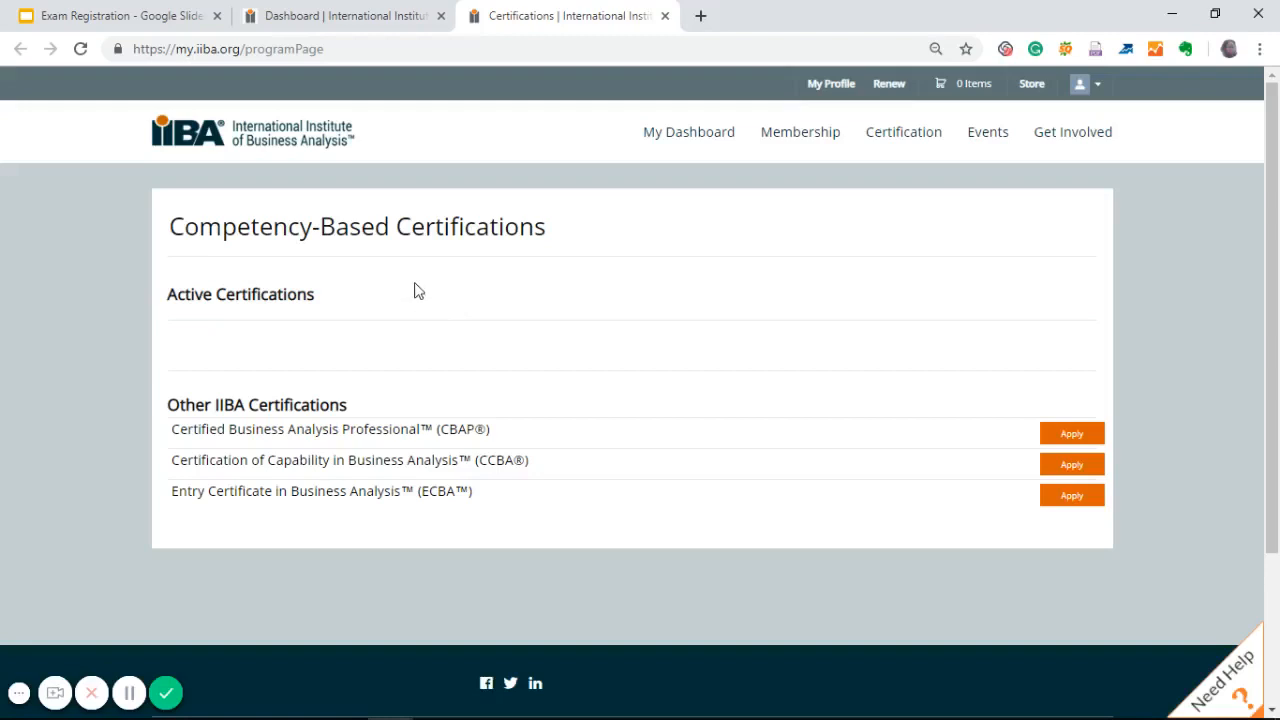
Step: Apply for CBAP and put the USD 125.00 CBAP Application Fee in the cart
{"action": "left_click", "coordinate": [1068, 437]}
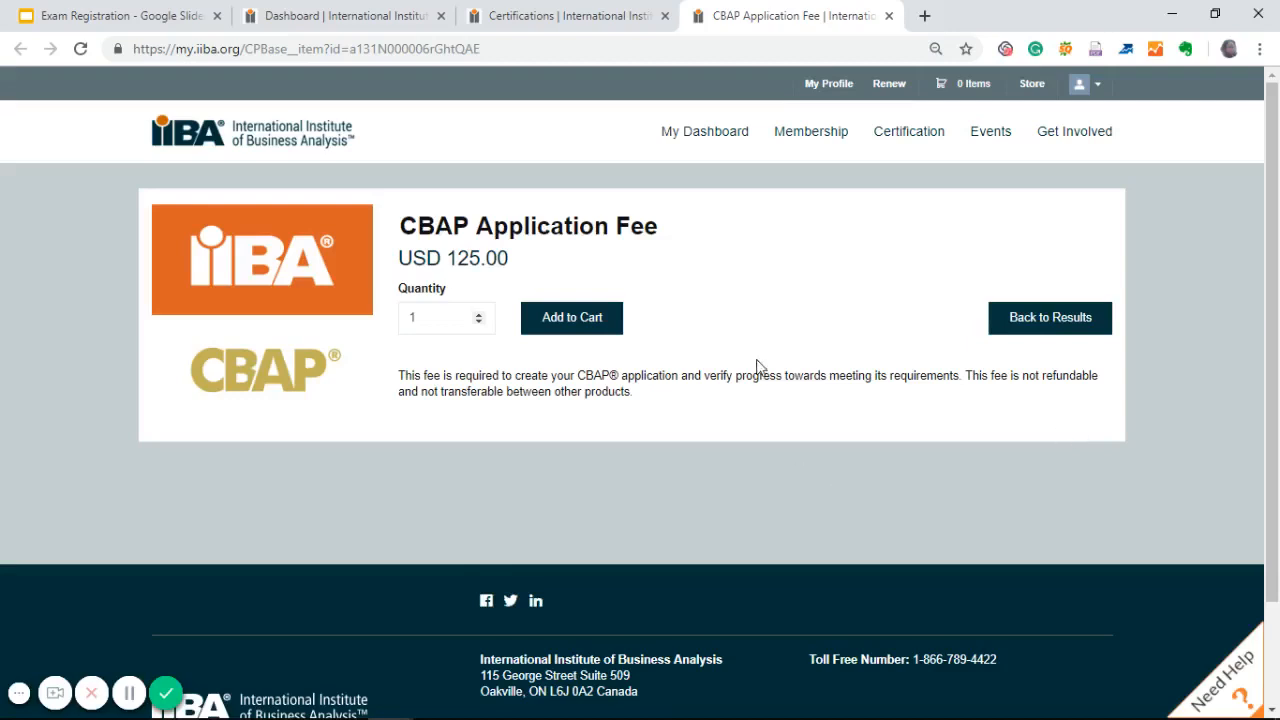
{"action": "left_click", "coordinate": [569, 322]}
{"action": "left_click", "coordinate": [568, 322]}
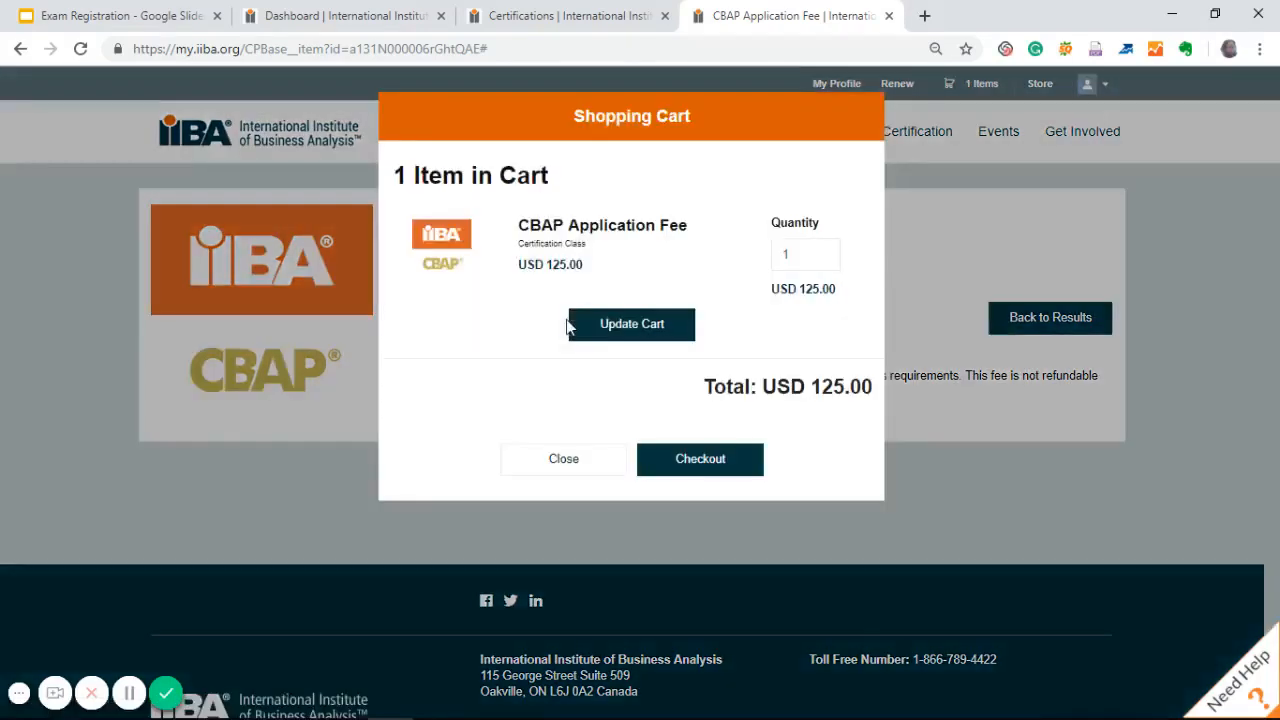
{"action": "left_click", "coordinate": [661, 335]}
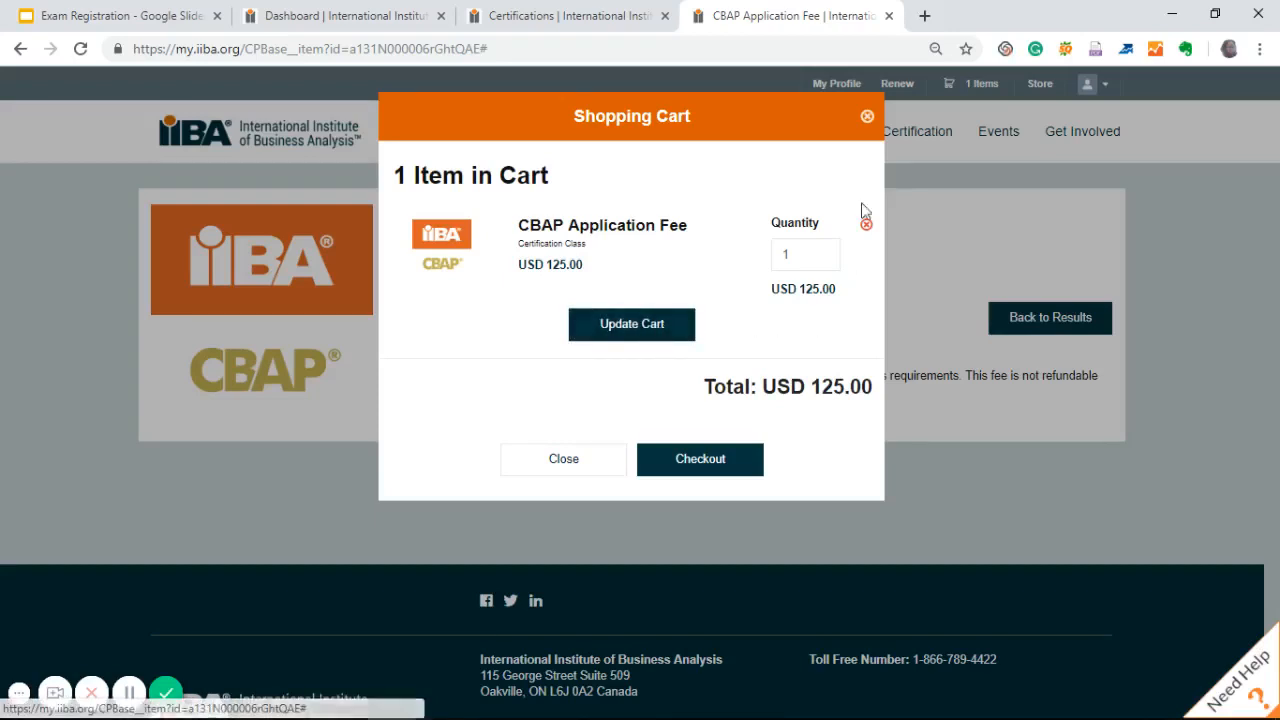
Step: Close the cart and choose Individual Membership Join Now from the Membership menu
{"action": "left_click", "coordinate": [866, 119]}
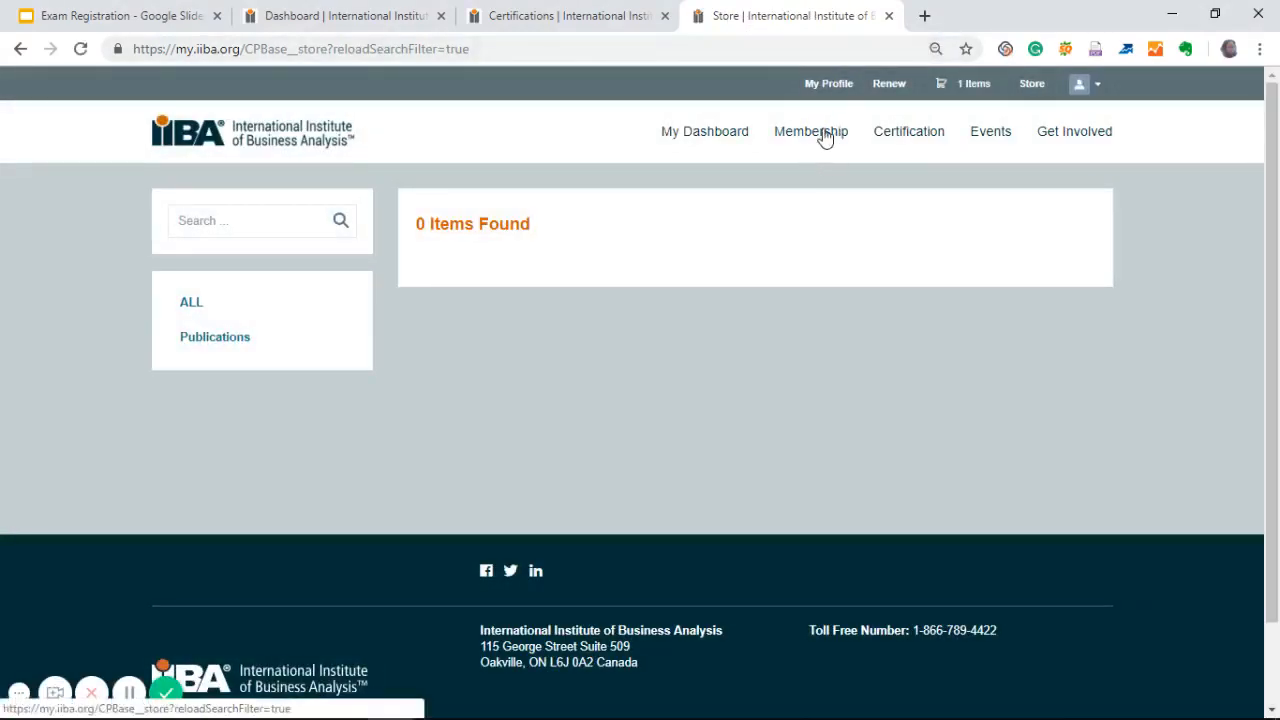
{"action": "mouse_move", "coordinate": [824, 138]}
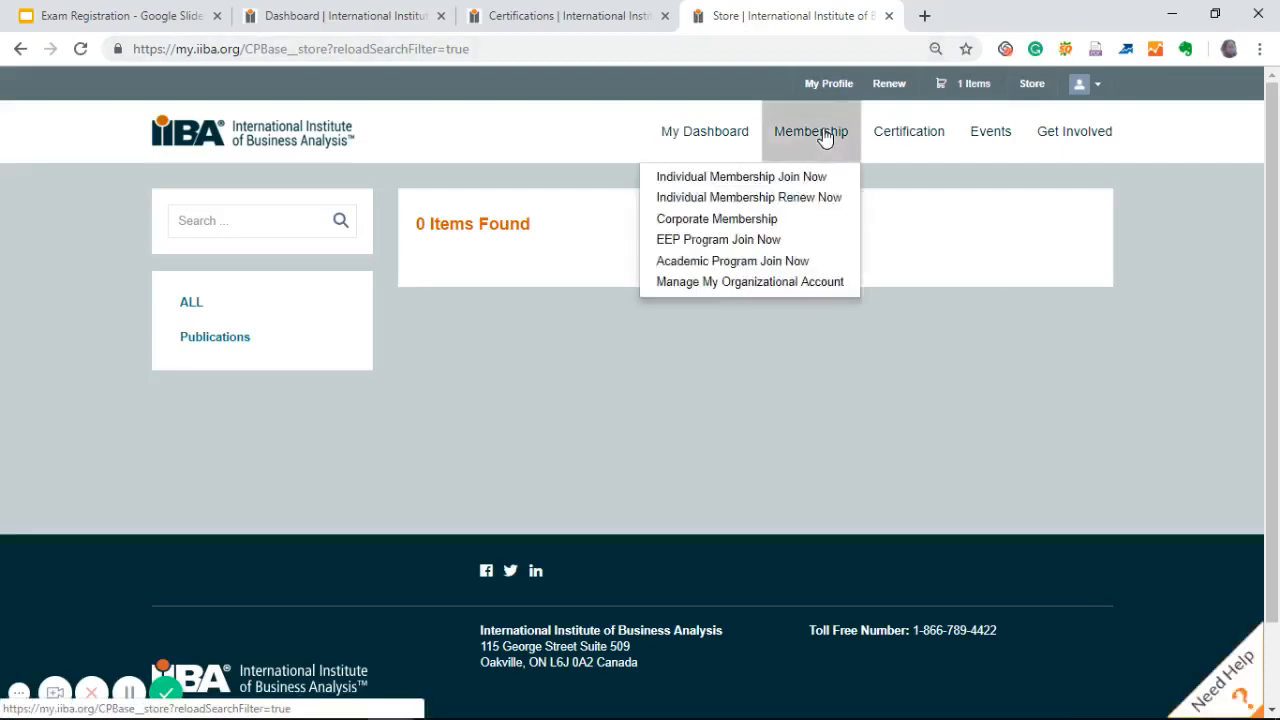
{"action": "left_click", "coordinate": [745, 180]}
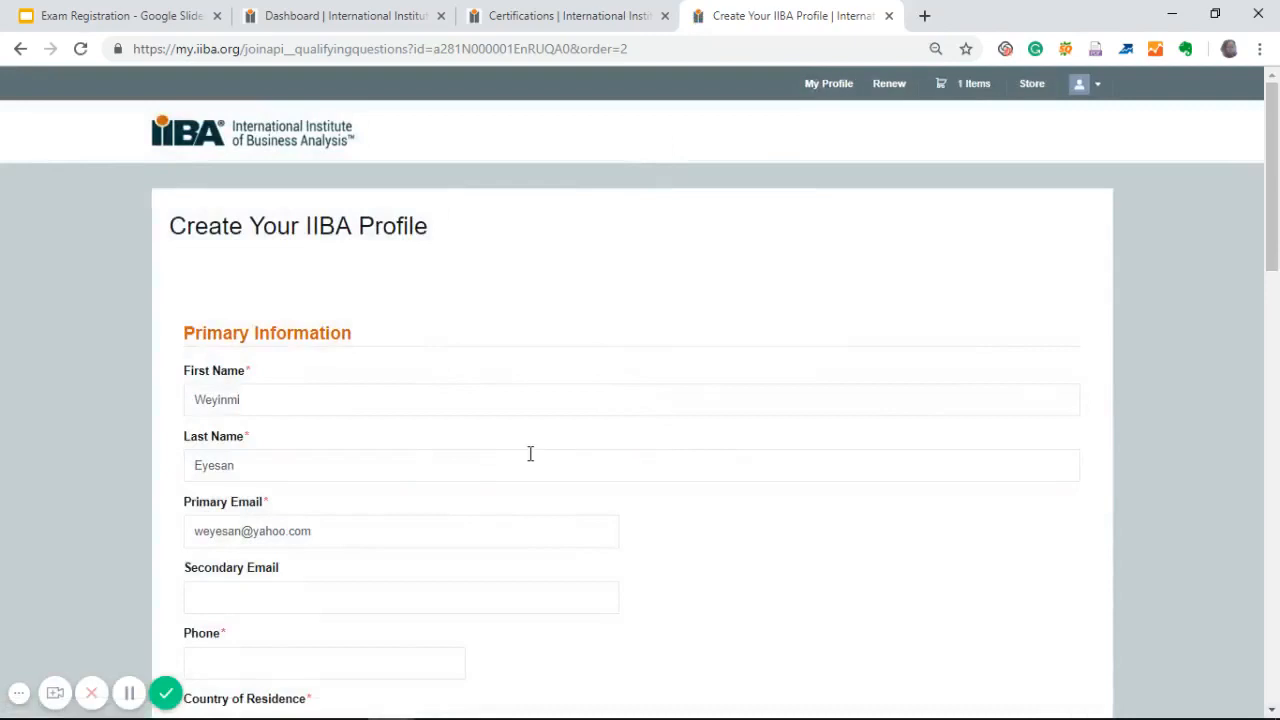
Step: Set the country of residence to Nigeria
{"action": "scroll", "coordinate": [528, 451], "scroll_direction": "down", "scroll_amount": 3}
{"action": "scroll", "coordinate": [545, 462], "scroll_direction": "down", "scroll_amount": 6}
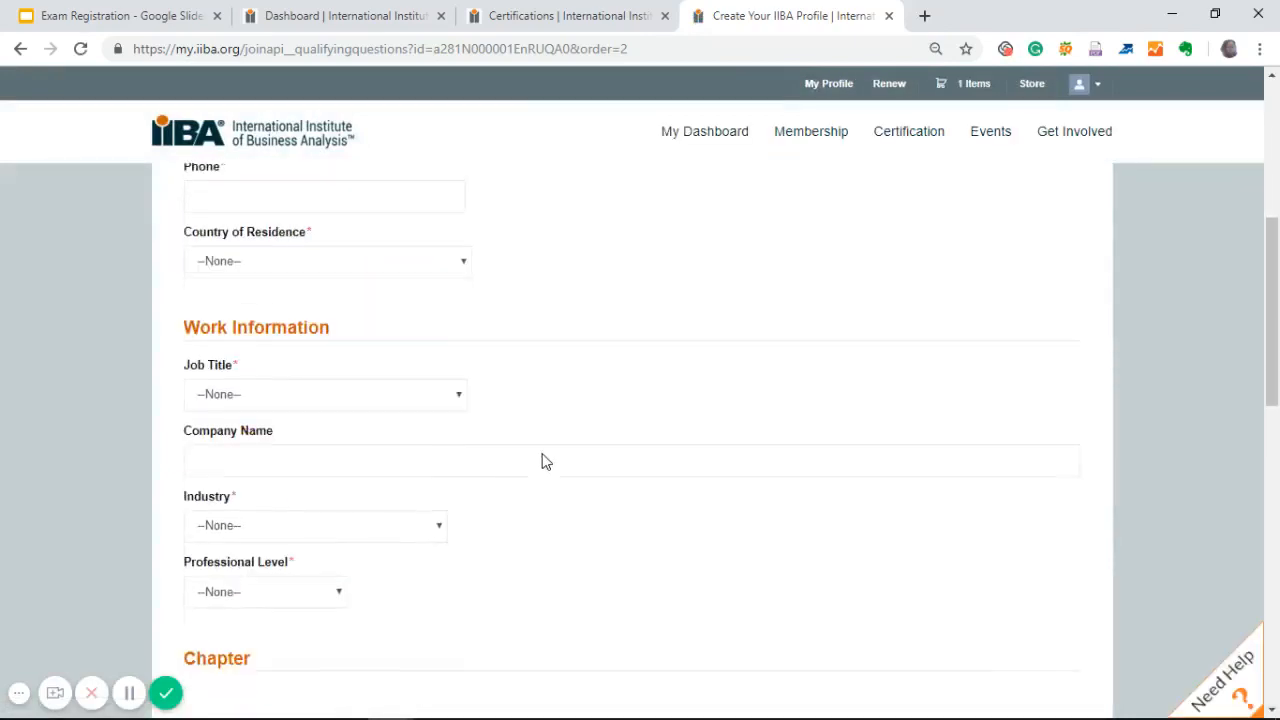
{"action": "scroll", "coordinate": [550, 467], "scroll_direction": "down", "scroll_amount": 4}
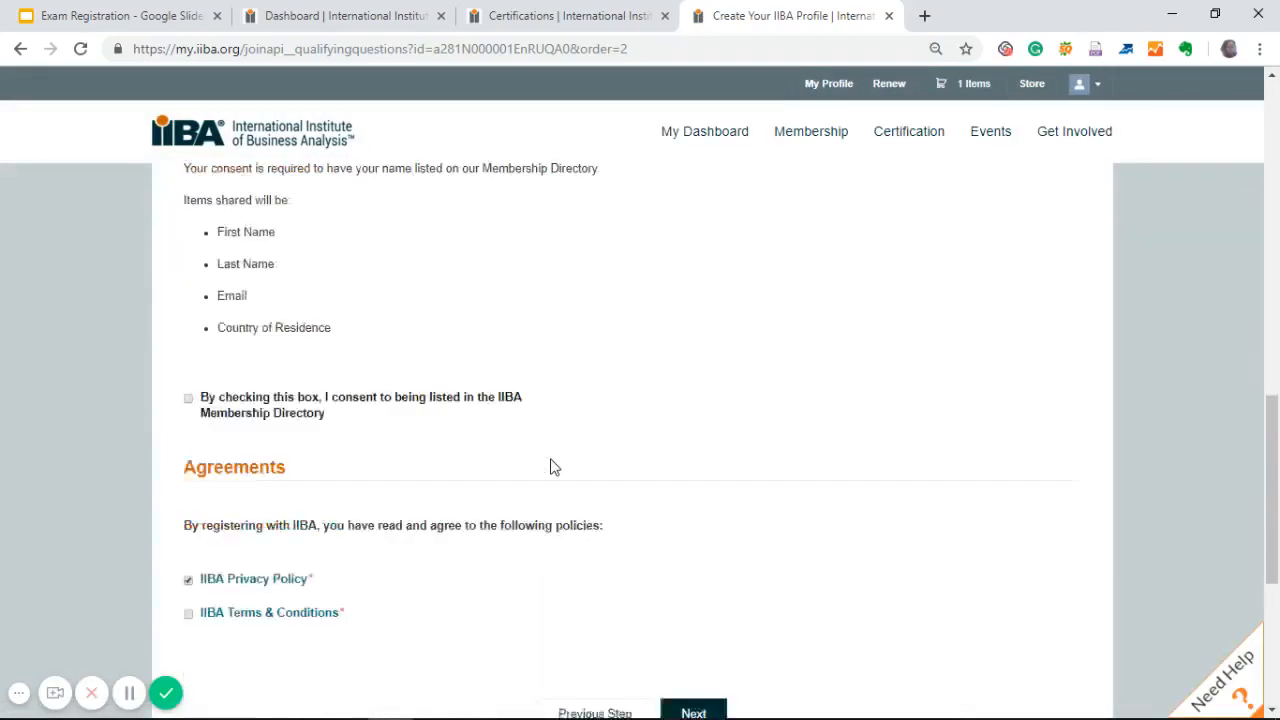
{"action": "scroll", "coordinate": [550, 467], "scroll_direction": "up", "scroll_amount": 6}
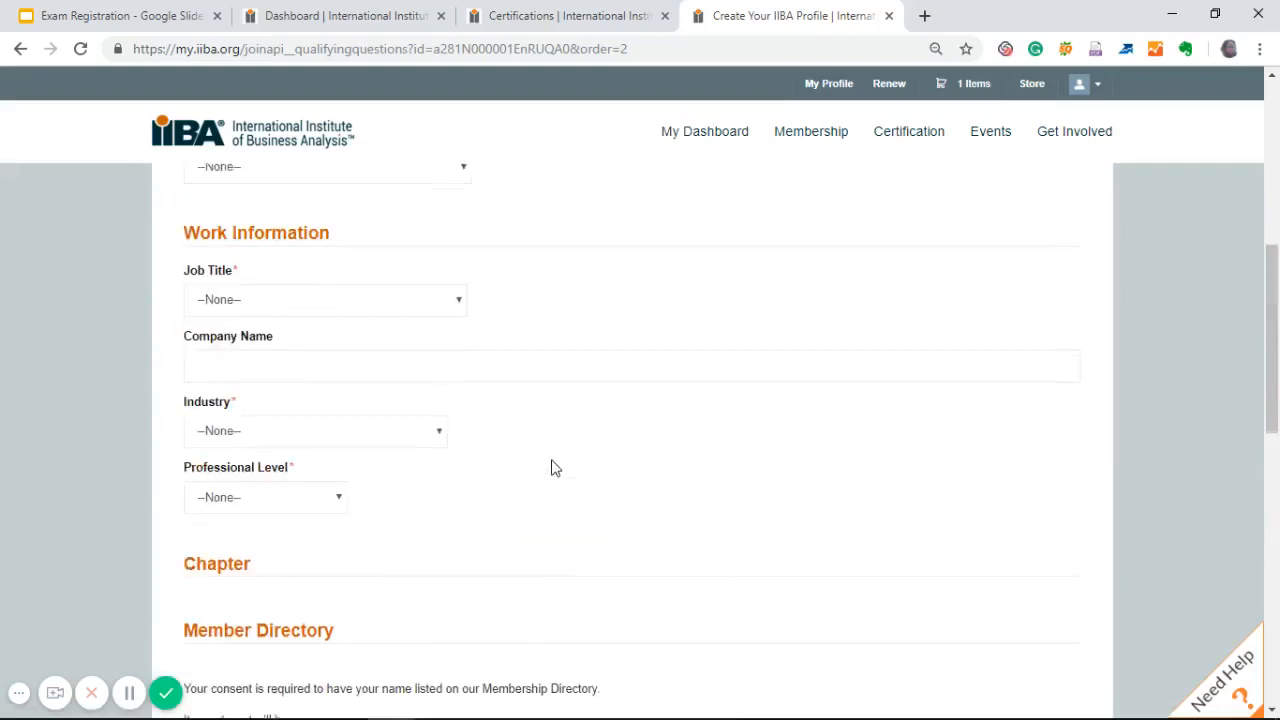
{"action": "scroll", "coordinate": [551, 463], "scroll_direction": "up", "scroll_amount": 7}
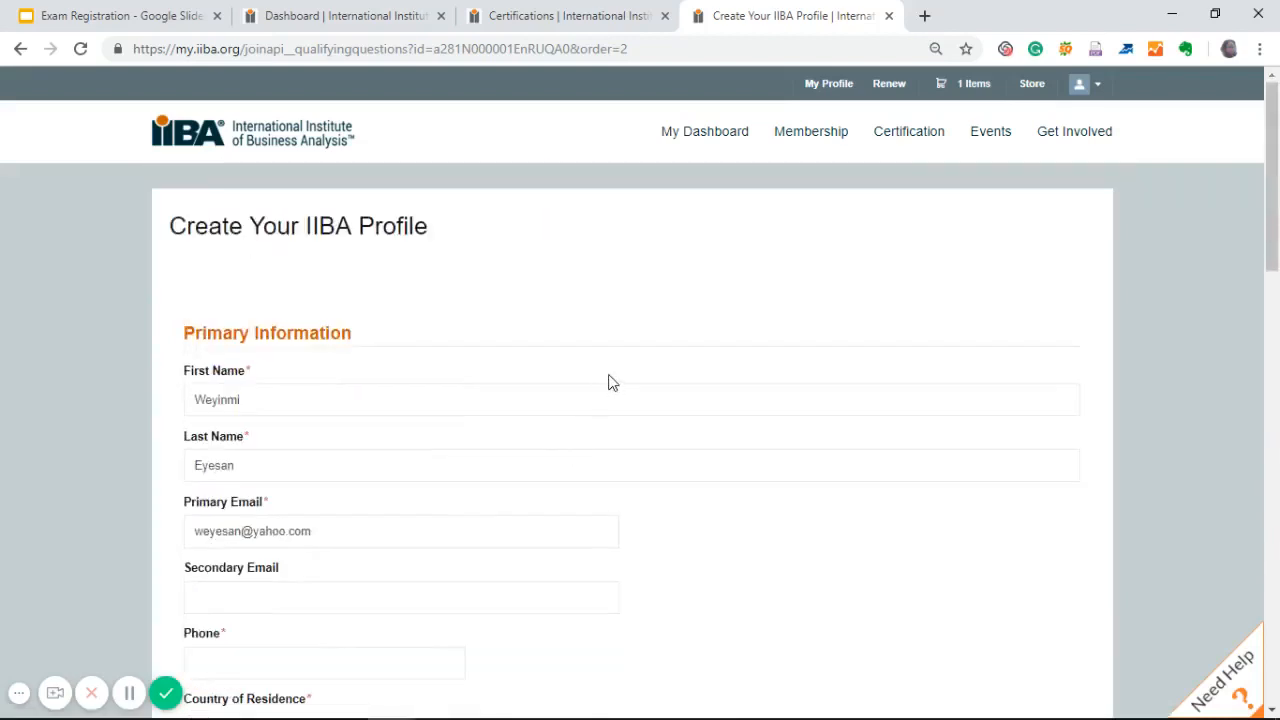
{"action": "scroll", "coordinate": [608, 392], "scroll_direction": "down", "scroll_amount": 4}
{"action": "scroll", "coordinate": [608, 392], "scroll_direction": "up", "scroll_amount": 3}
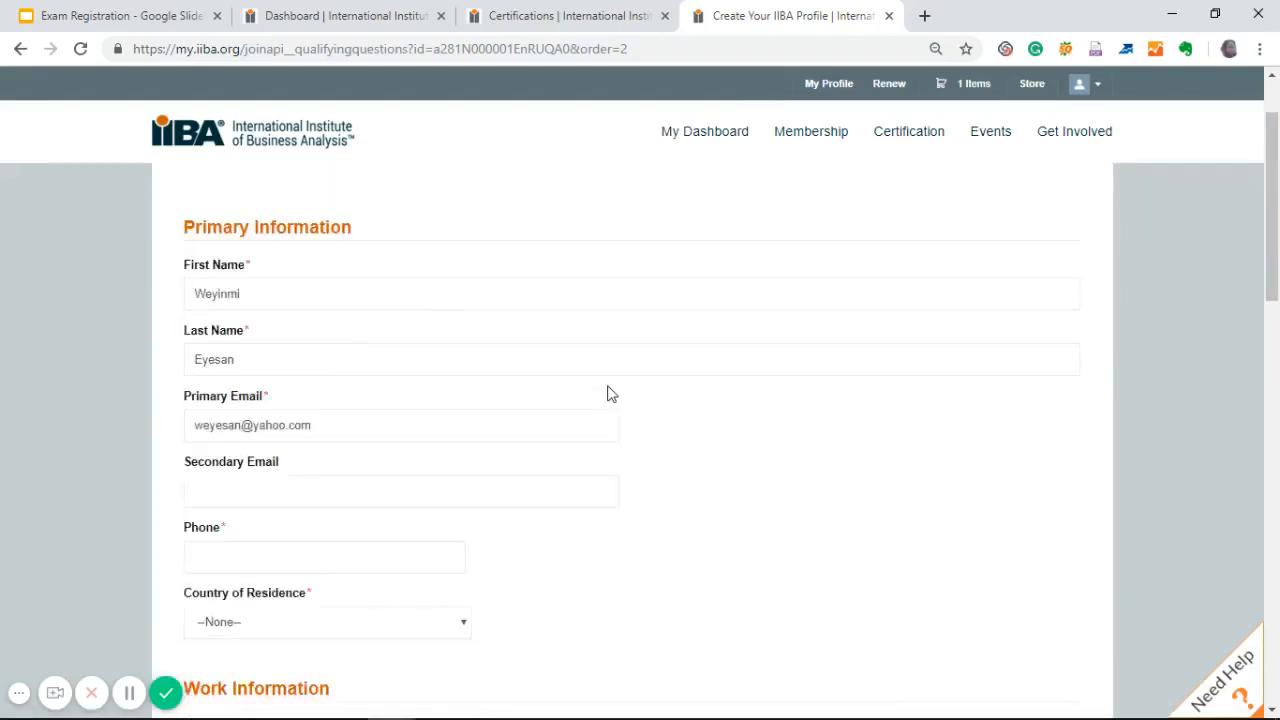
{"action": "scroll", "coordinate": [426, 406], "scroll_direction": "down", "scroll_amount": 3}
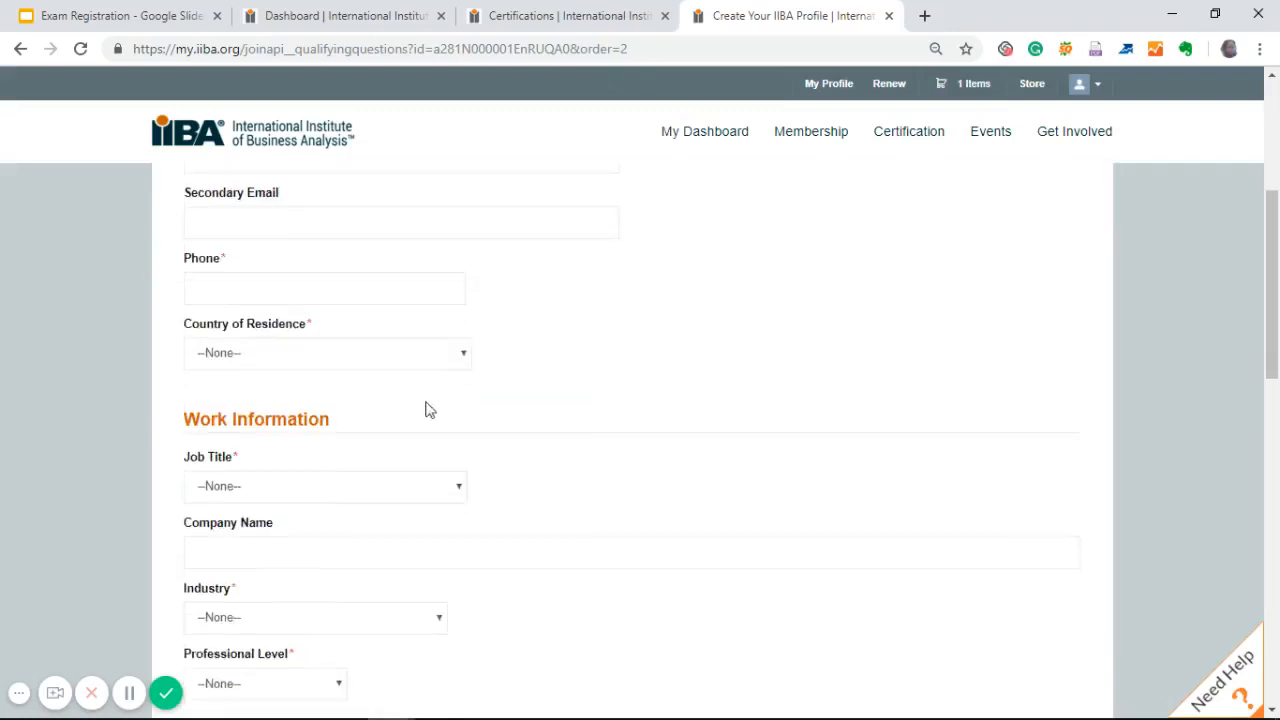
{"action": "left_click", "coordinate": [399, 356]}
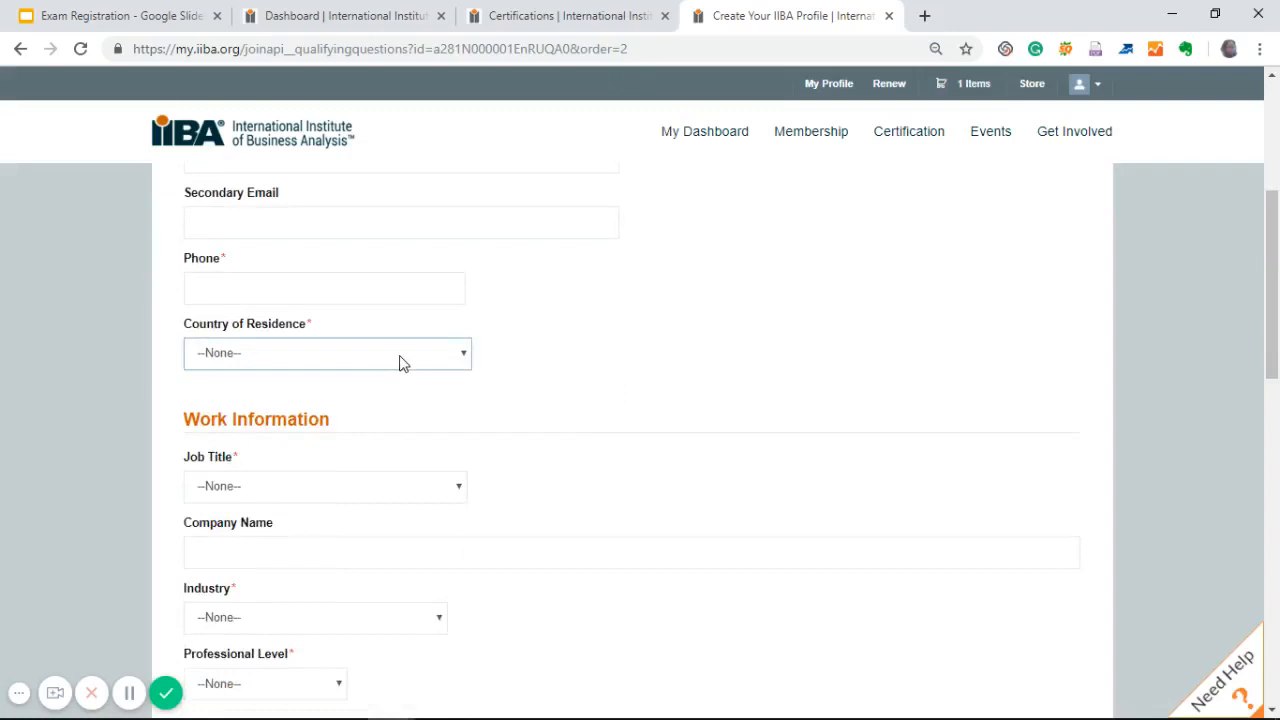
{"action": "left_click", "coordinate": [397, 366]}
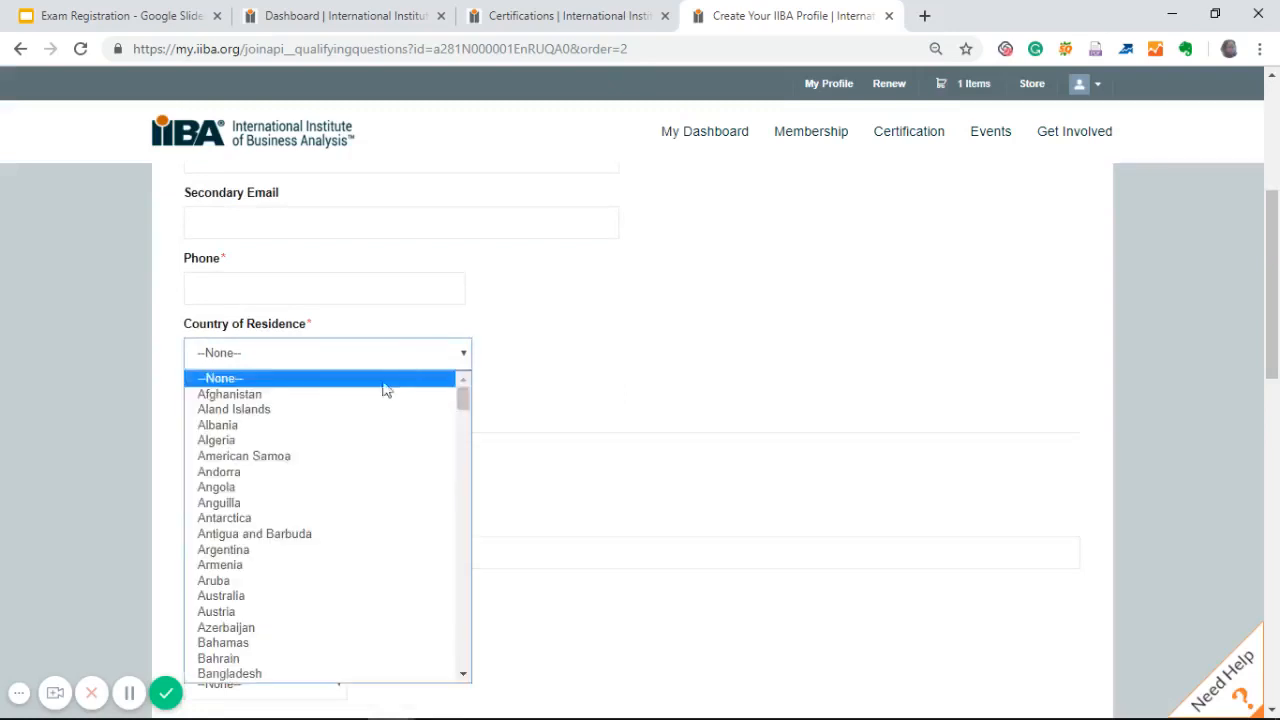
{"action": "type", "text": "nig"}
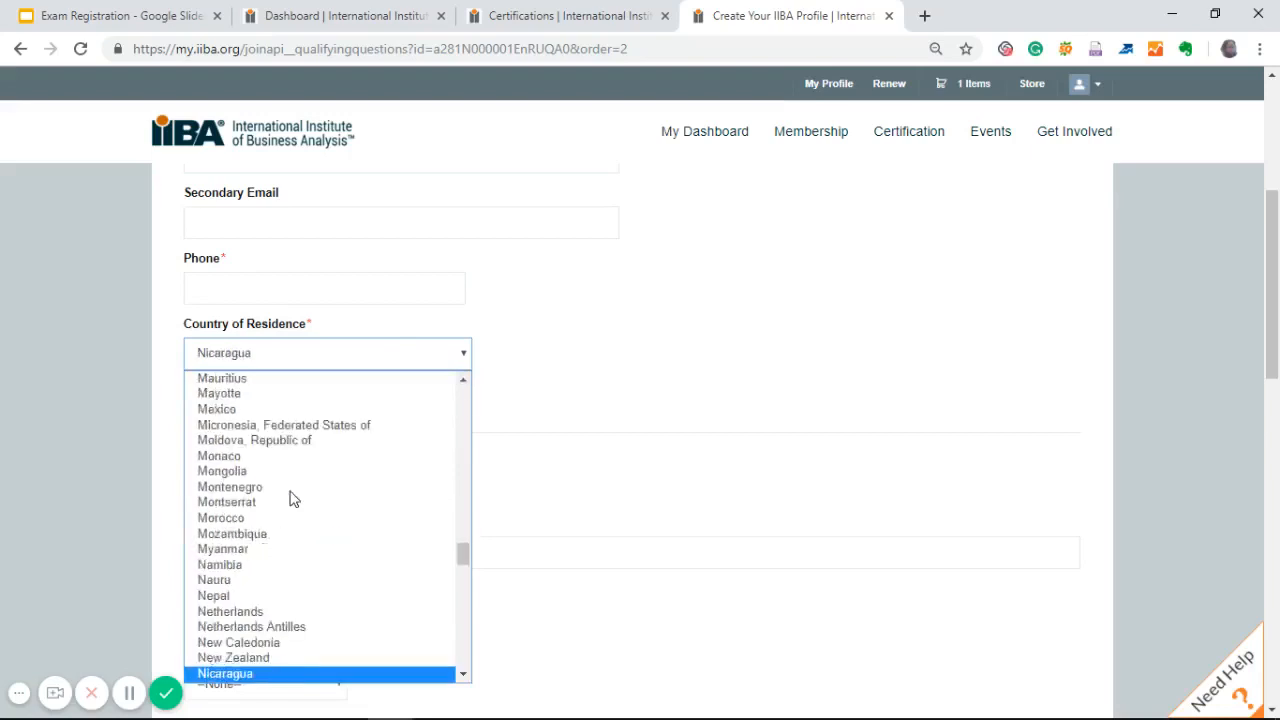
{"action": "scroll", "coordinate": [340, 640], "scroll_direction": "down", "scroll_amount": 4}
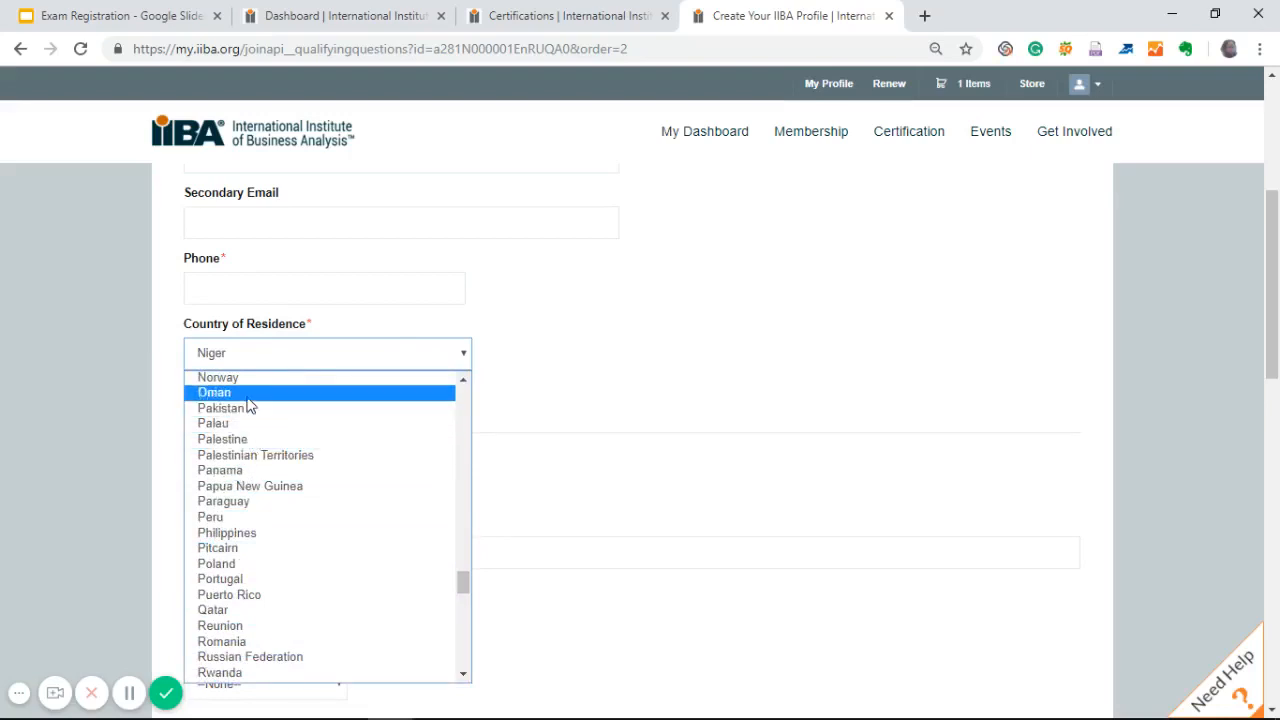
{"action": "scroll", "coordinate": [248, 405], "scroll_direction": "up", "scroll_amount": 3}
{"action": "left_click", "coordinate": [236, 501]}
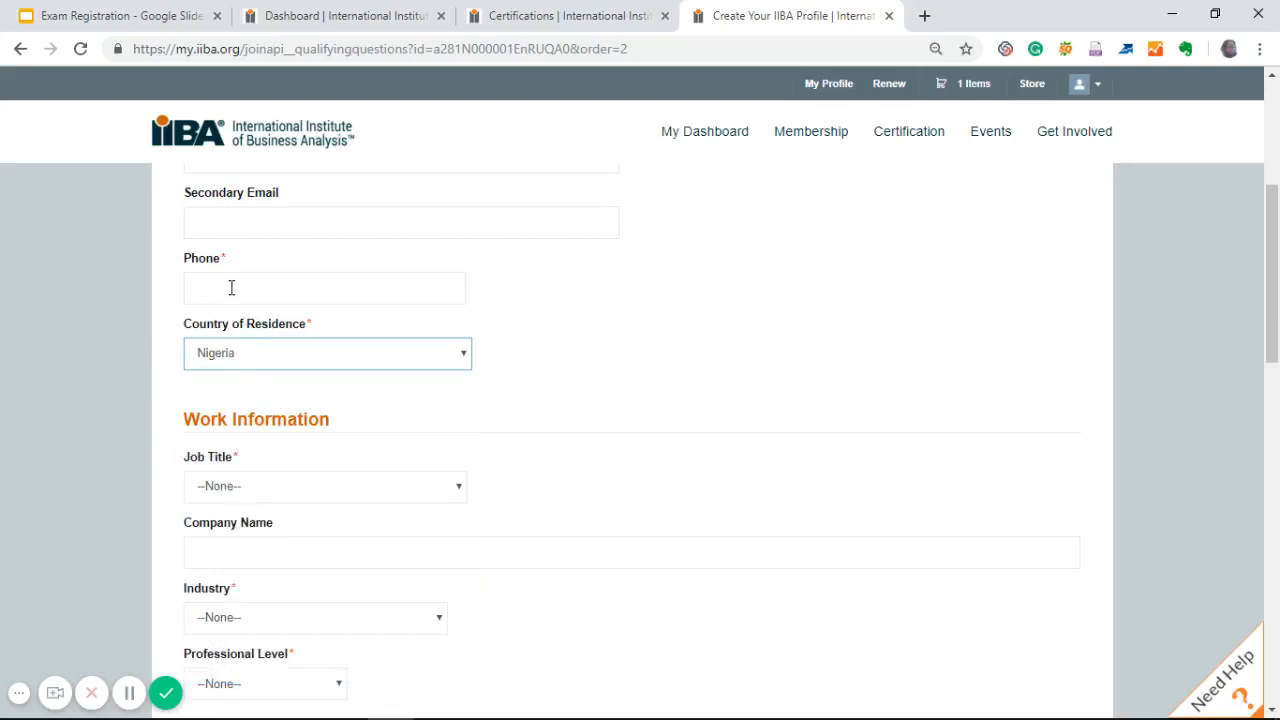
Step: Correct the mistyped start of the member's phone number in the Phone field
{"action": "scroll", "coordinate": [231, 288], "scroll_direction": "up", "scroll_amount": 2}
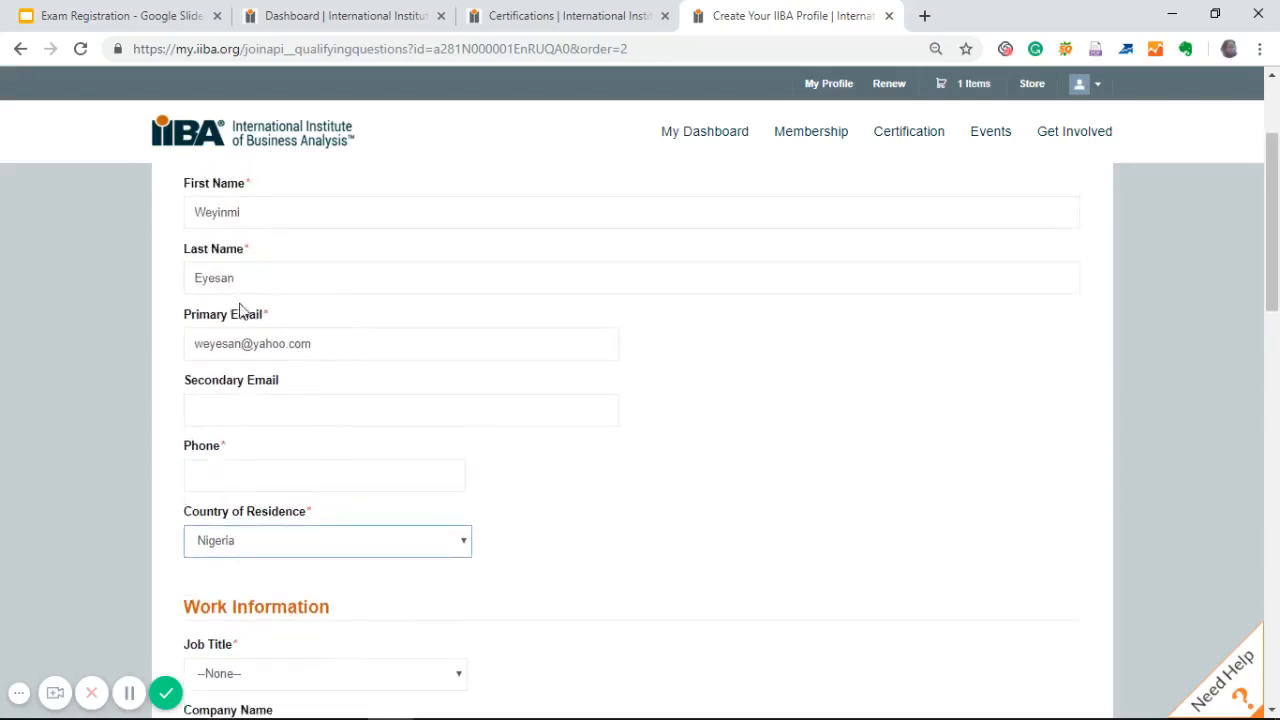
{"action": "left_click", "coordinate": [208, 479]}
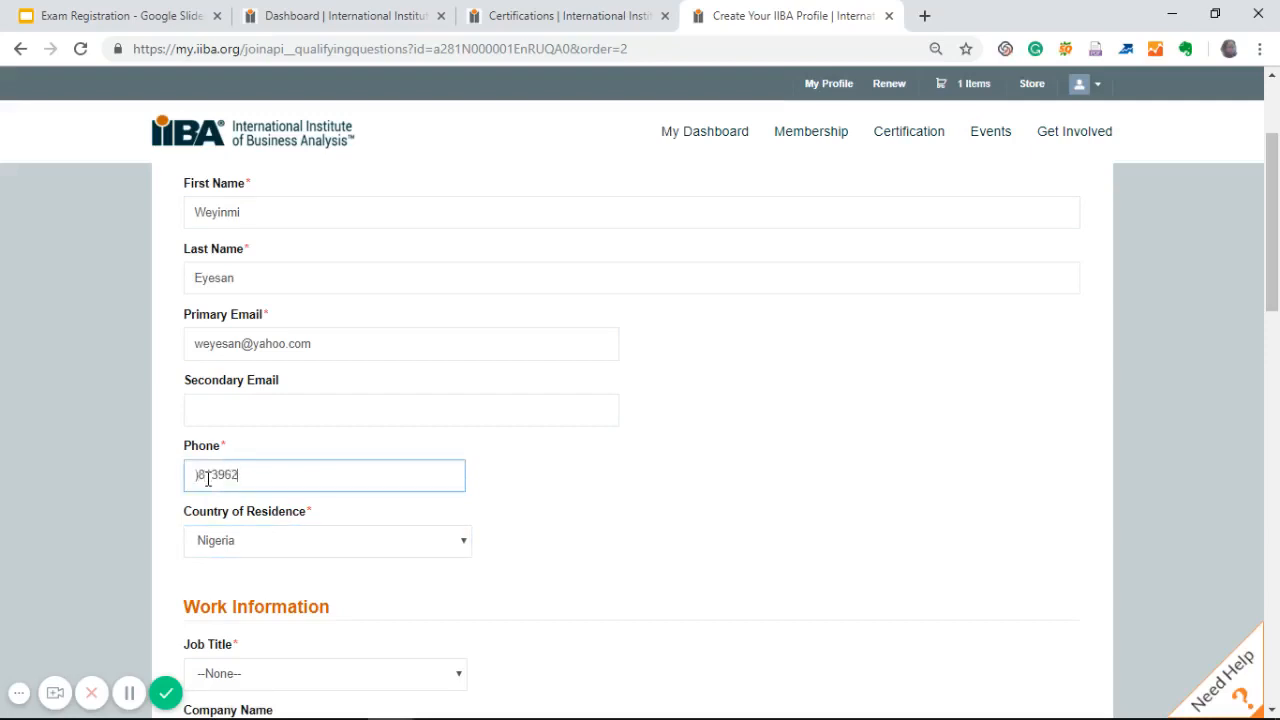
{"action": "left_click_drag", "start_coordinate": [251, 474], "coordinate": [153, 481]}
{"action": "type", "text": "08"}
{"action": "left_click", "coordinate": [277, 409]}
{"action": "scroll", "coordinate": [308, 463], "scroll_direction": "down", "scroll_amount": 1}
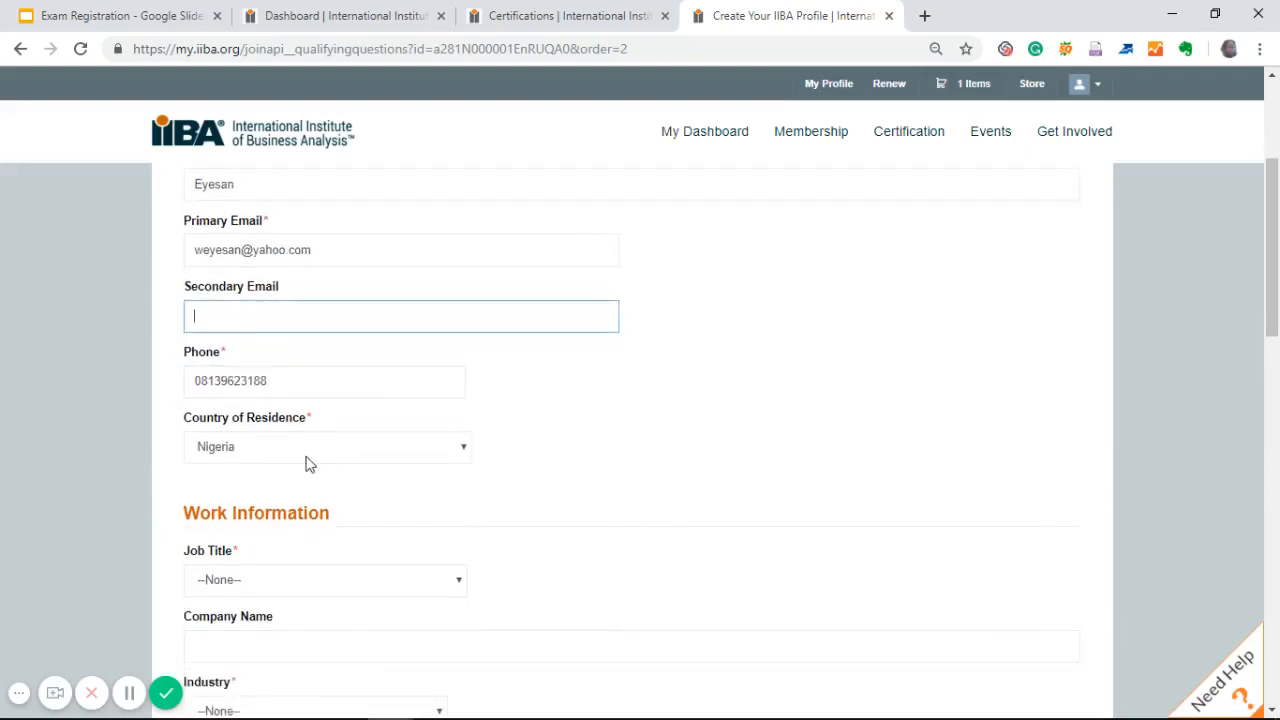
{"action": "scroll", "coordinate": [300, 460], "scroll_direction": "down", "scroll_amount": 2}
Step: Set Job Title to Business Analyst and Company Name to Interswitch Group
{"action": "left_click", "coordinate": [278, 396]}
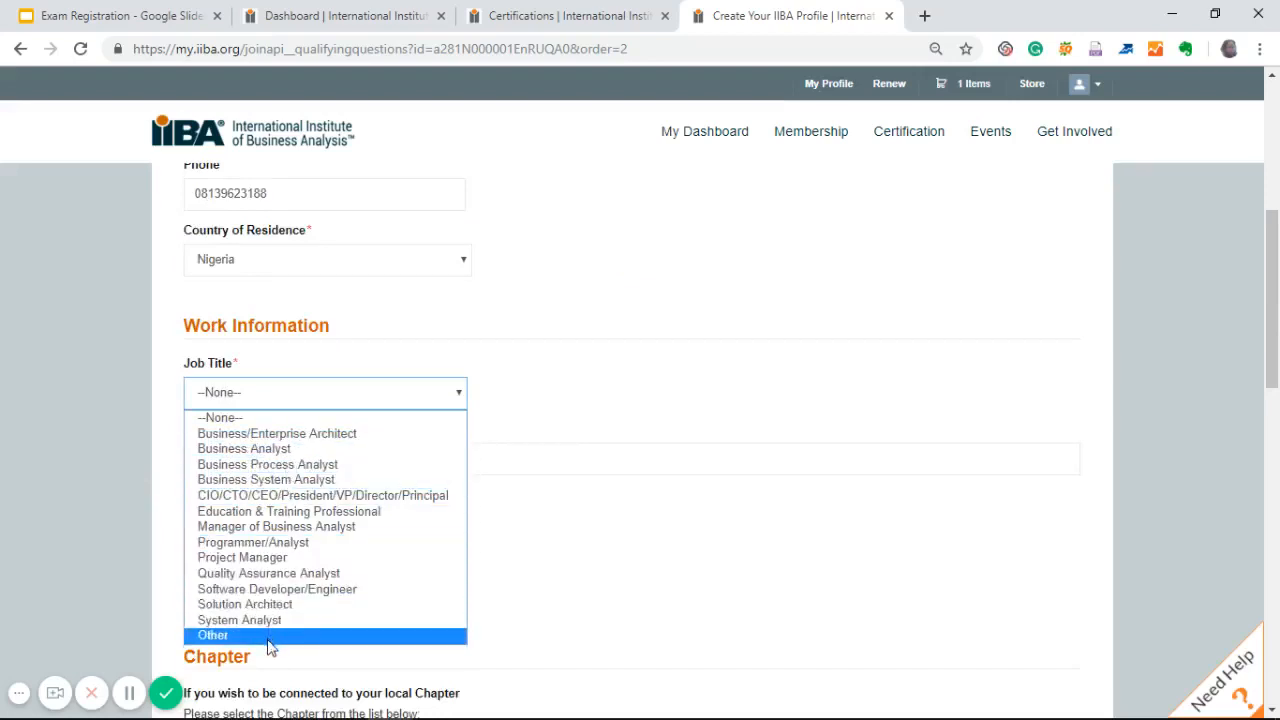
{"action": "left_click", "coordinate": [267, 449]}
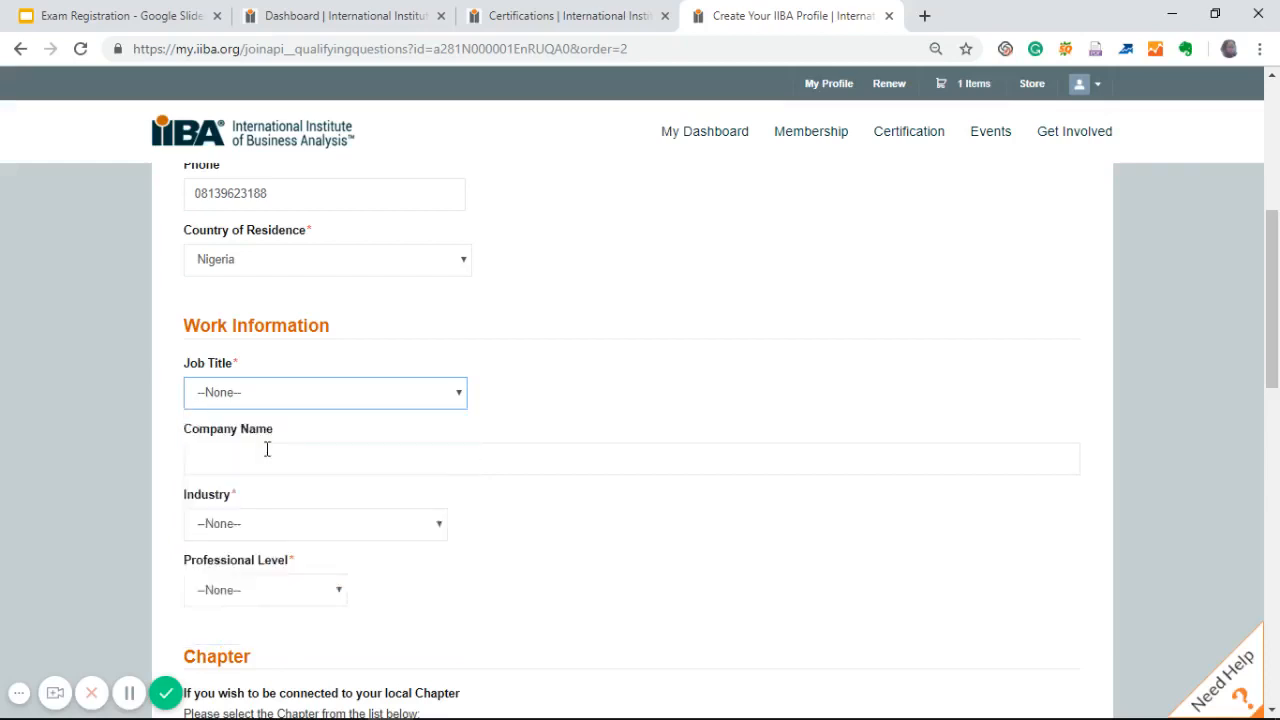
{"action": "scroll", "coordinate": [314, 486], "scroll_direction": "down", "scroll_amount": 1}
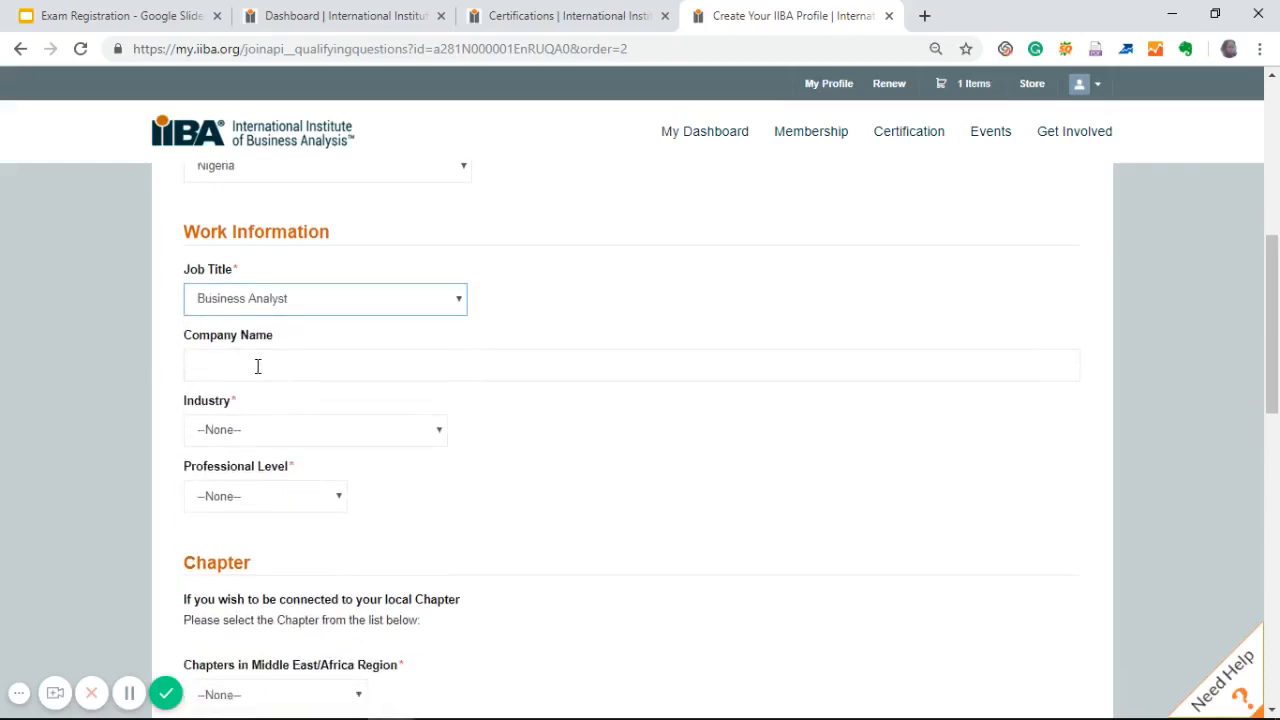
{"action": "left_click", "coordinate": [257, 366]}
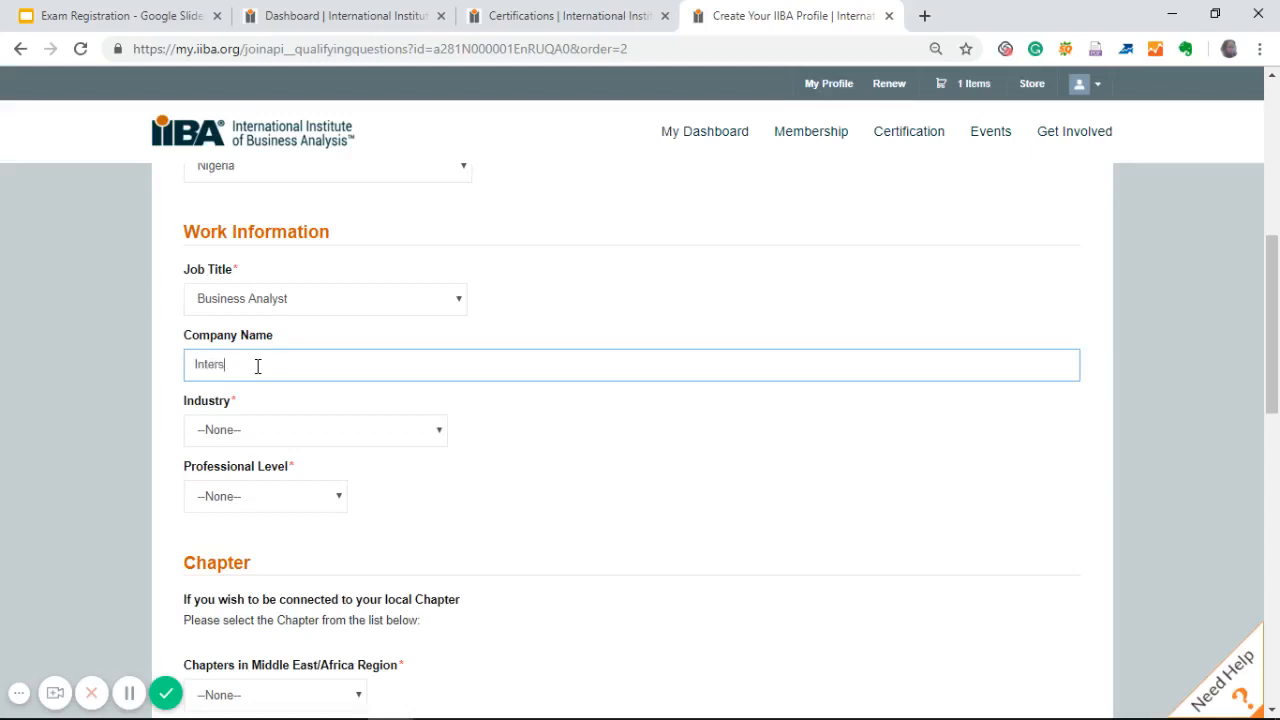
{"action": "type", "text": "Interswitch Group"}
Step: Set Industry to Information Technology and Professional Level to Senior
{"action": "left_click", "coordinate": [270, 440]}
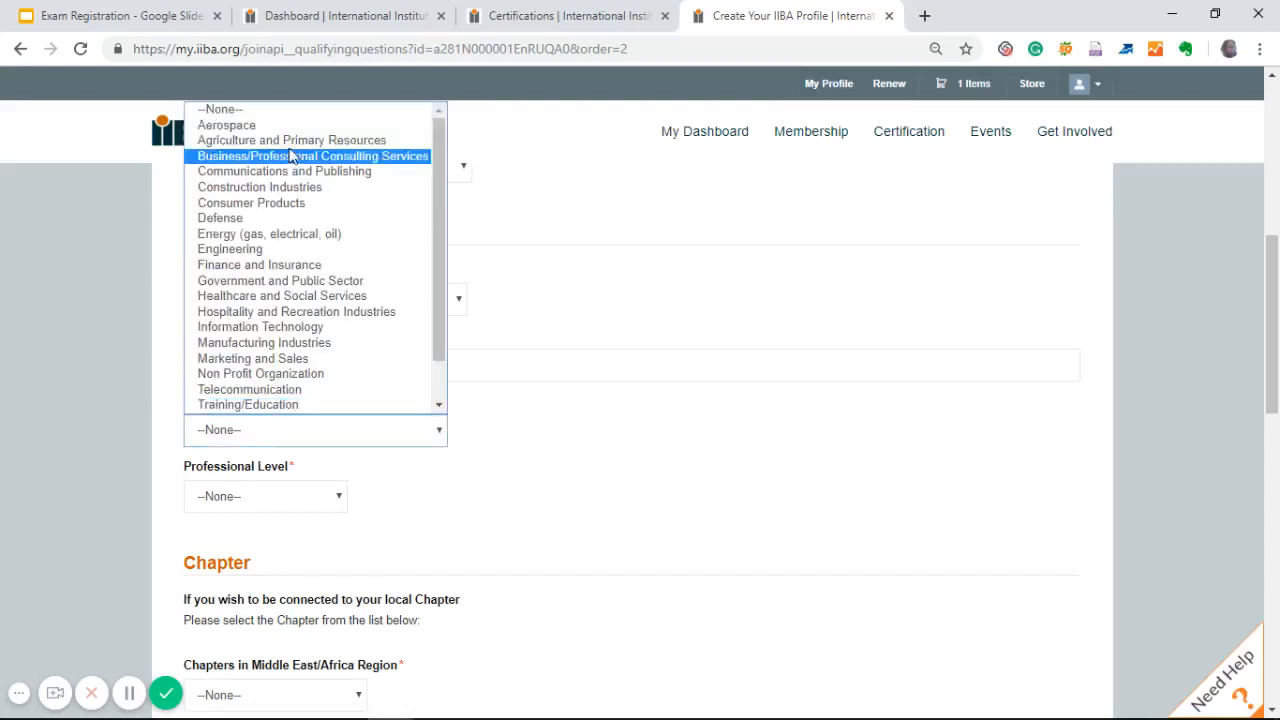
{"action": "key", "text": "f"}
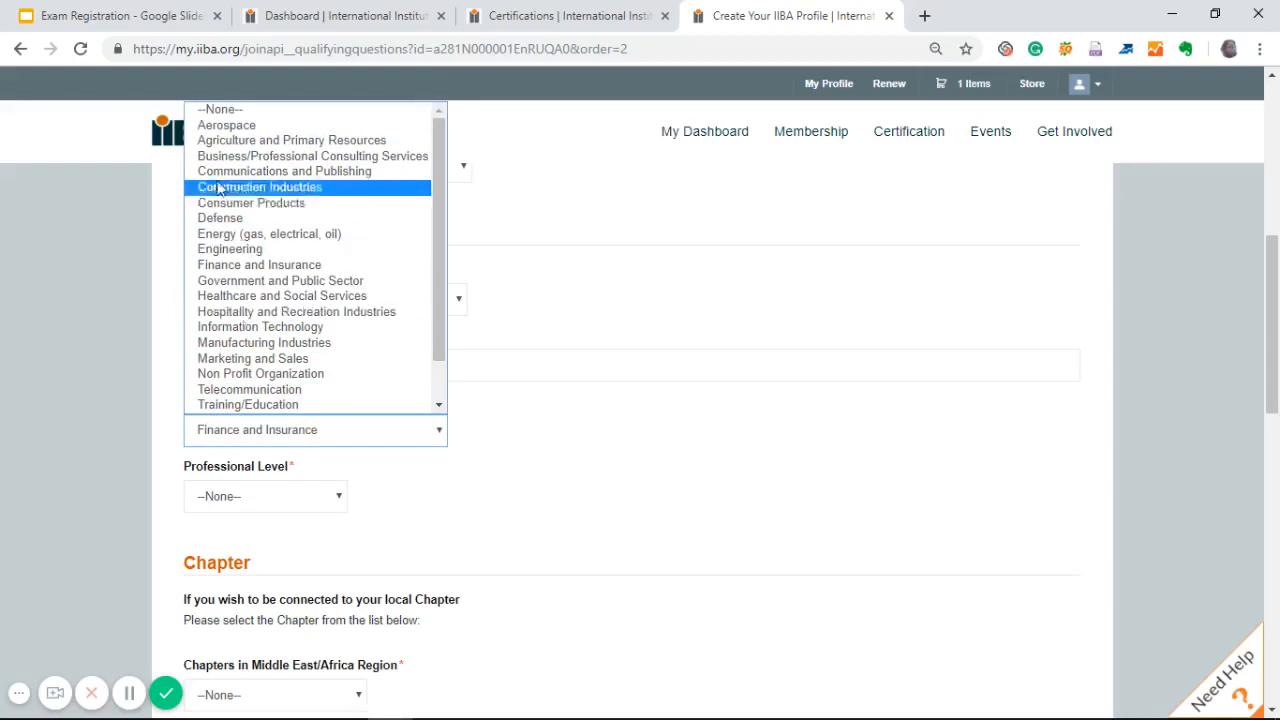
{"action": "scroll", "coordinate": [246, 350], "scroll_direction": "down", "scroll_amount": 1}
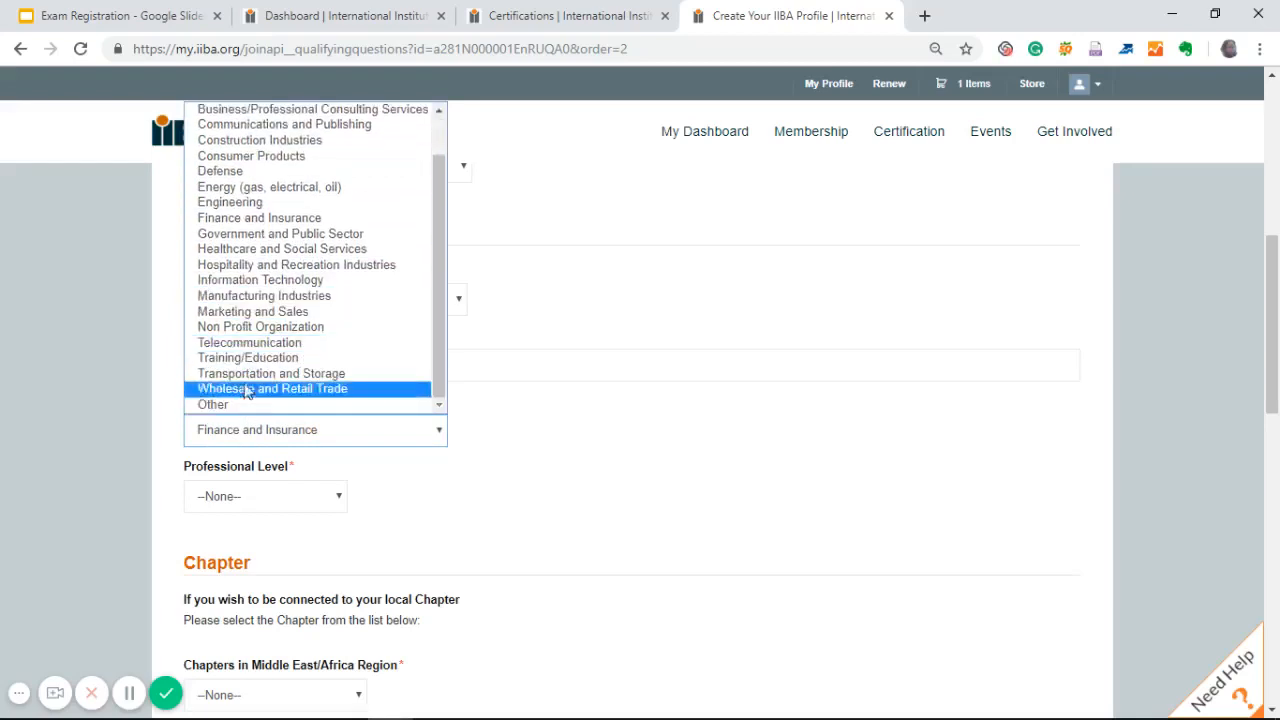
{"action": "left_click", "coordinate": [240, 281]}
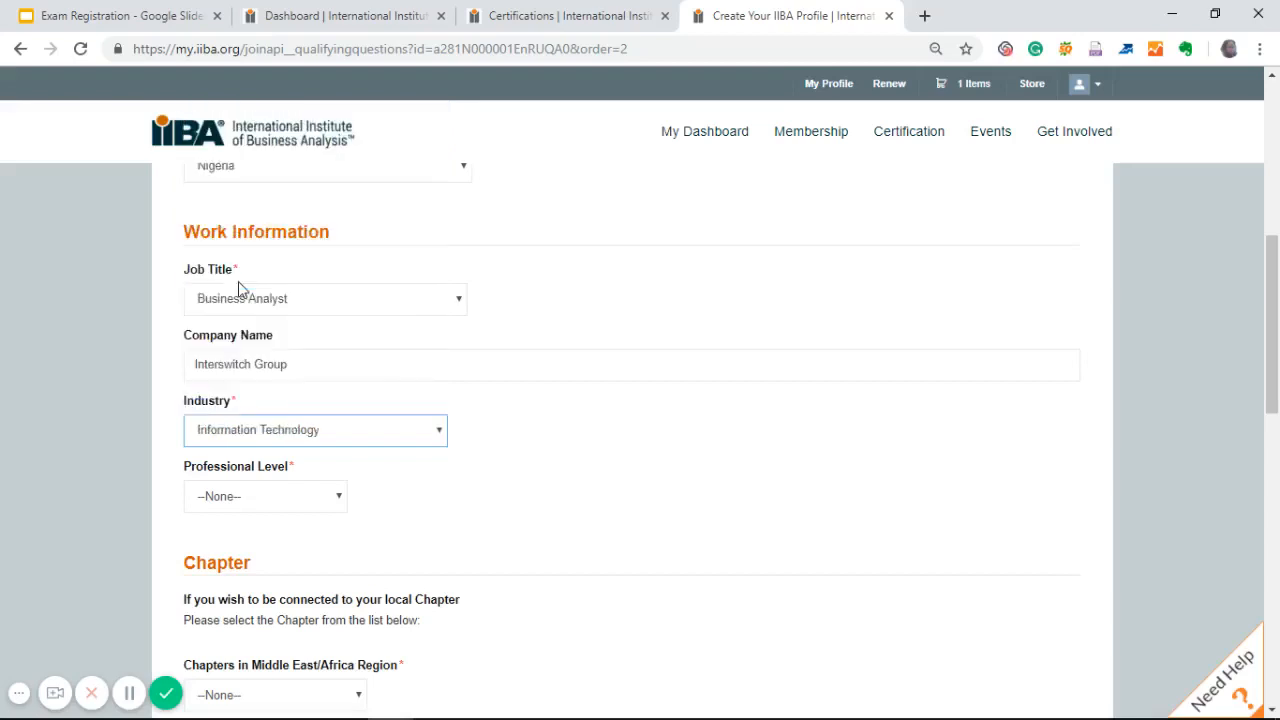
{"action": "left_click", "coordinate": [233, 500]}
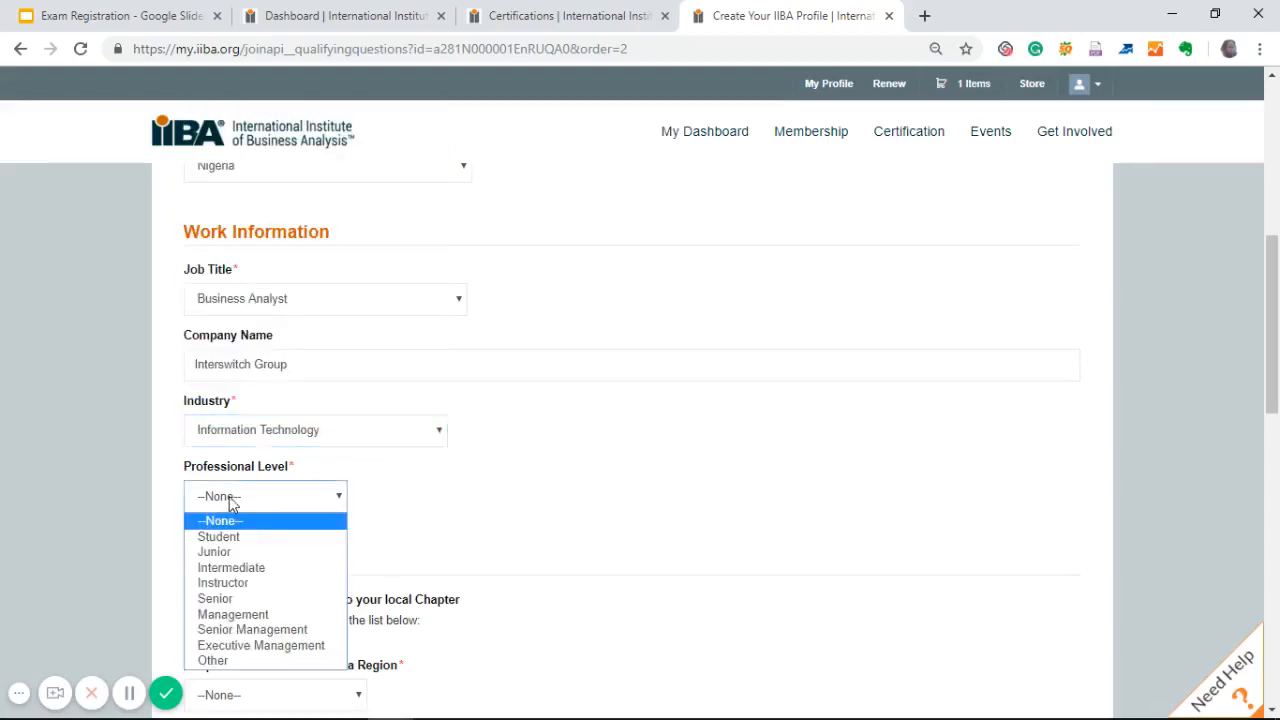
{"action": "left_click", "coordinate": [233, 599]}
Step: Open the regional Chapters dropdown
{"action": "scroll", "coordinate": [386, 517], "scroll_direction": "down", "scroll_amount": 3}
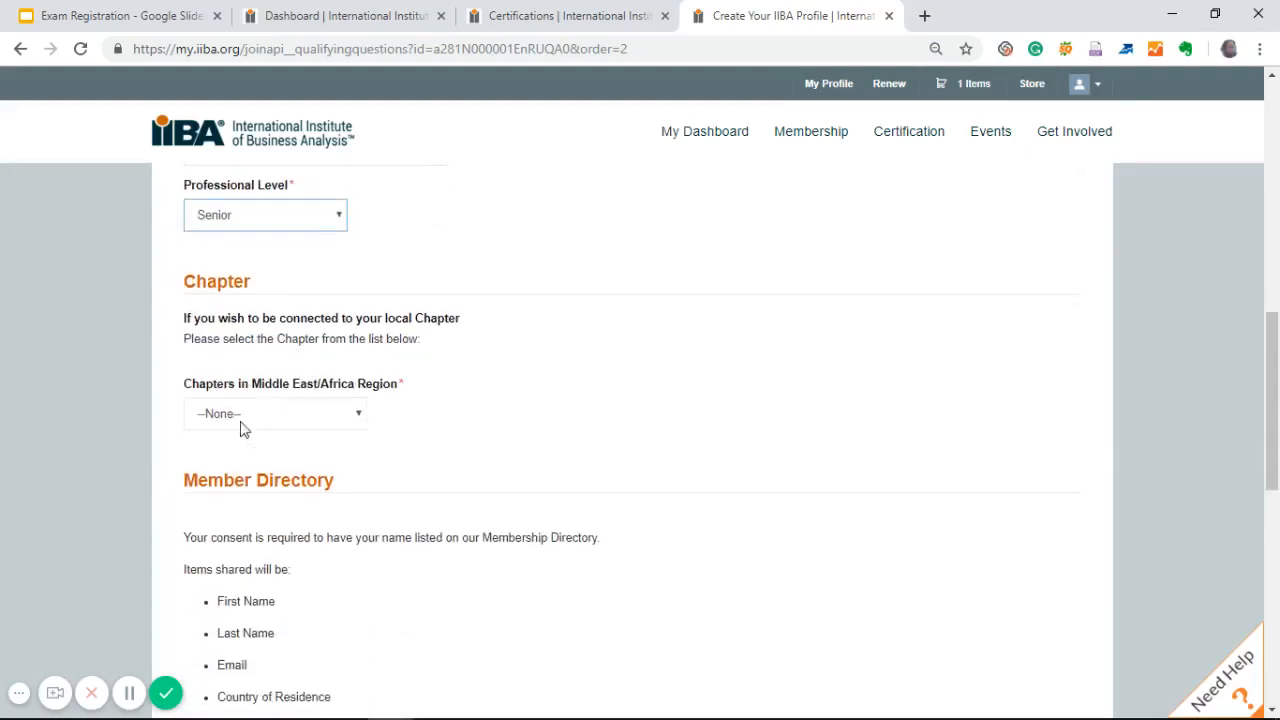
{"action": "left_click", "coordinate": [271, 421]}
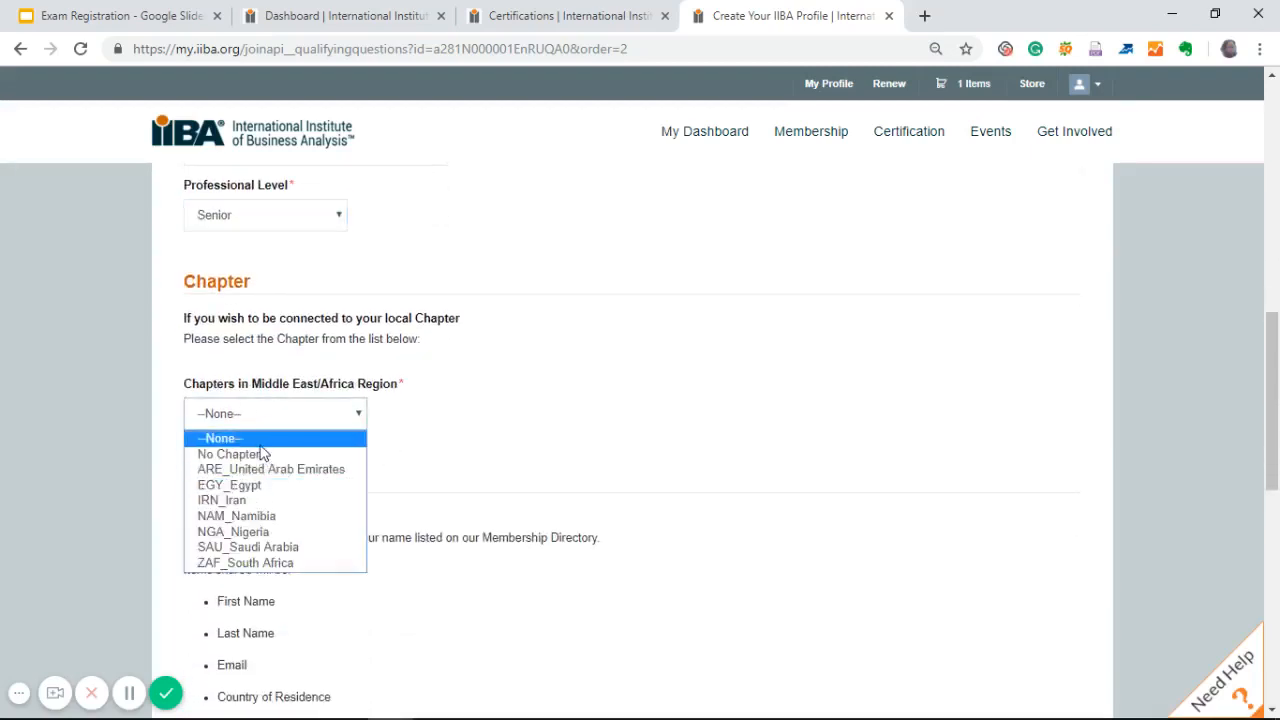
{"action": "left_click", "coordinate": [259, 442]}
{"action": "left_click", "coordinate": [277, 424]}
Step: Choose No Chapter, accept the directory consent and agreements, and submit the profile
{"action": "left_click", "coordinate": [258, 456]}
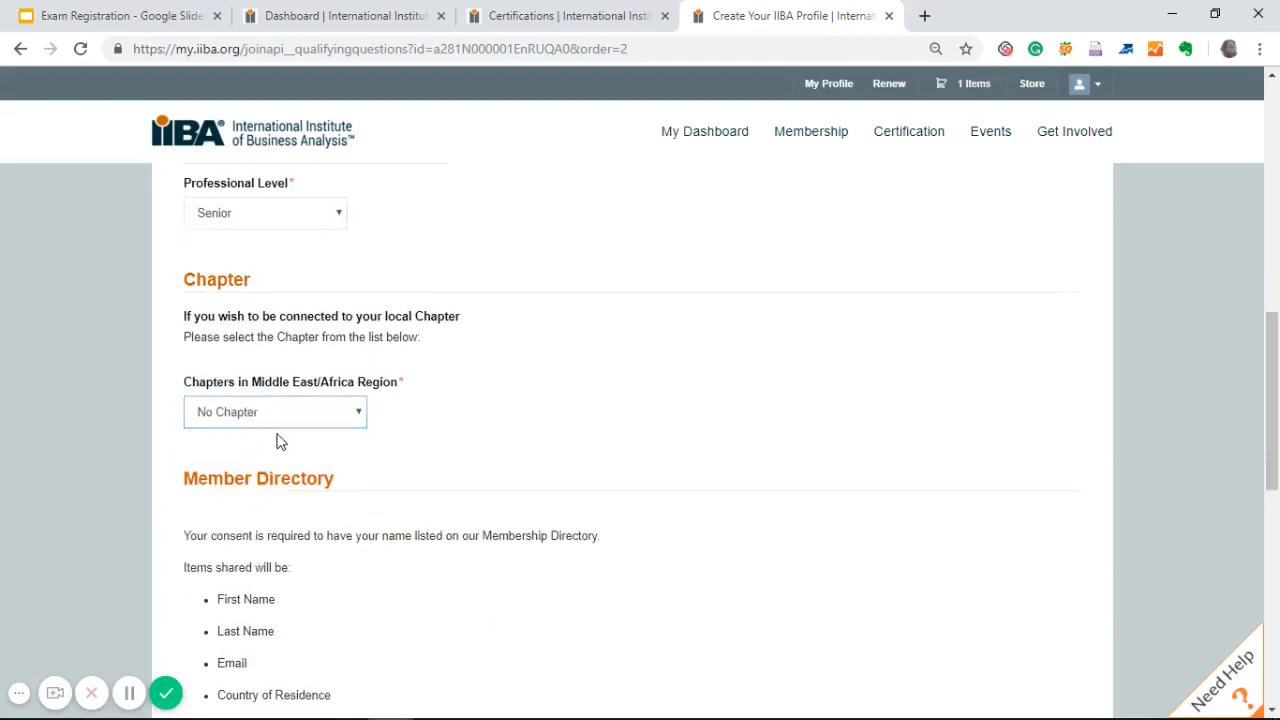
{"action": "scroll", "coordinate": [276, 440], "scroll_direction": "down", "scroll_amount": 4}
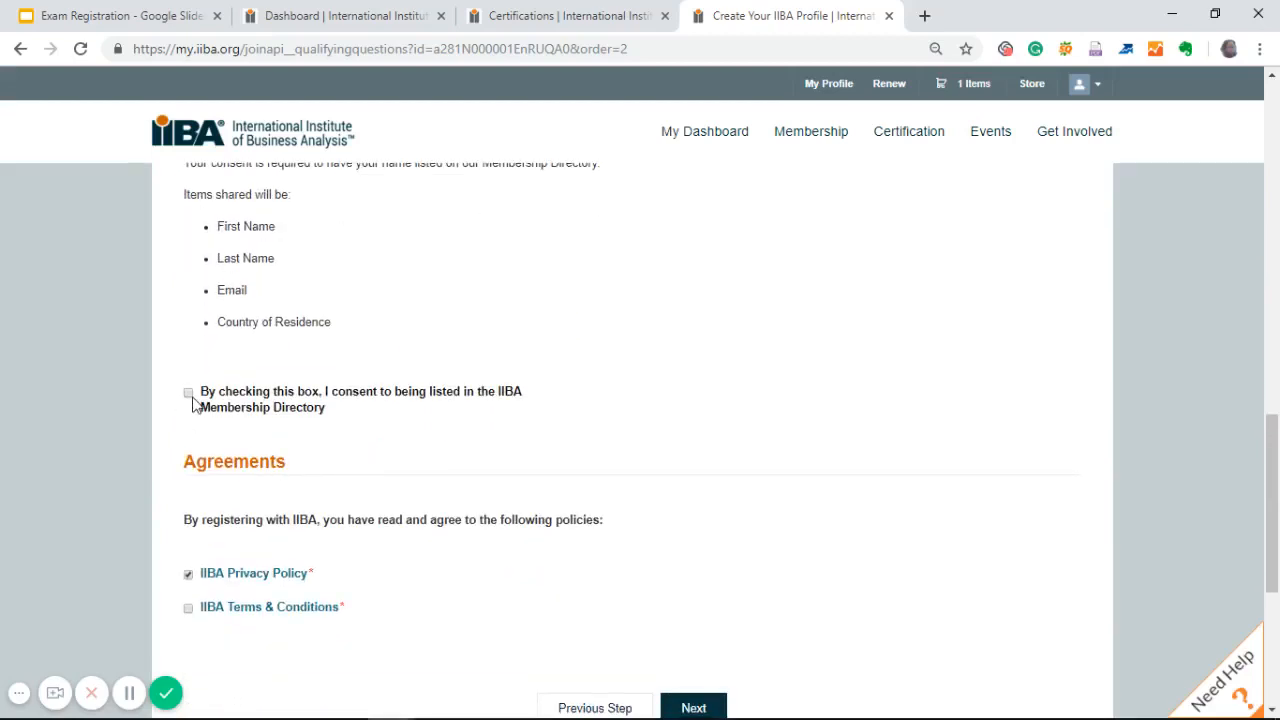
{"action": "scroll", "coordinate": [355, 443], "scroll_direction": "down", "scroll_amount": 2}
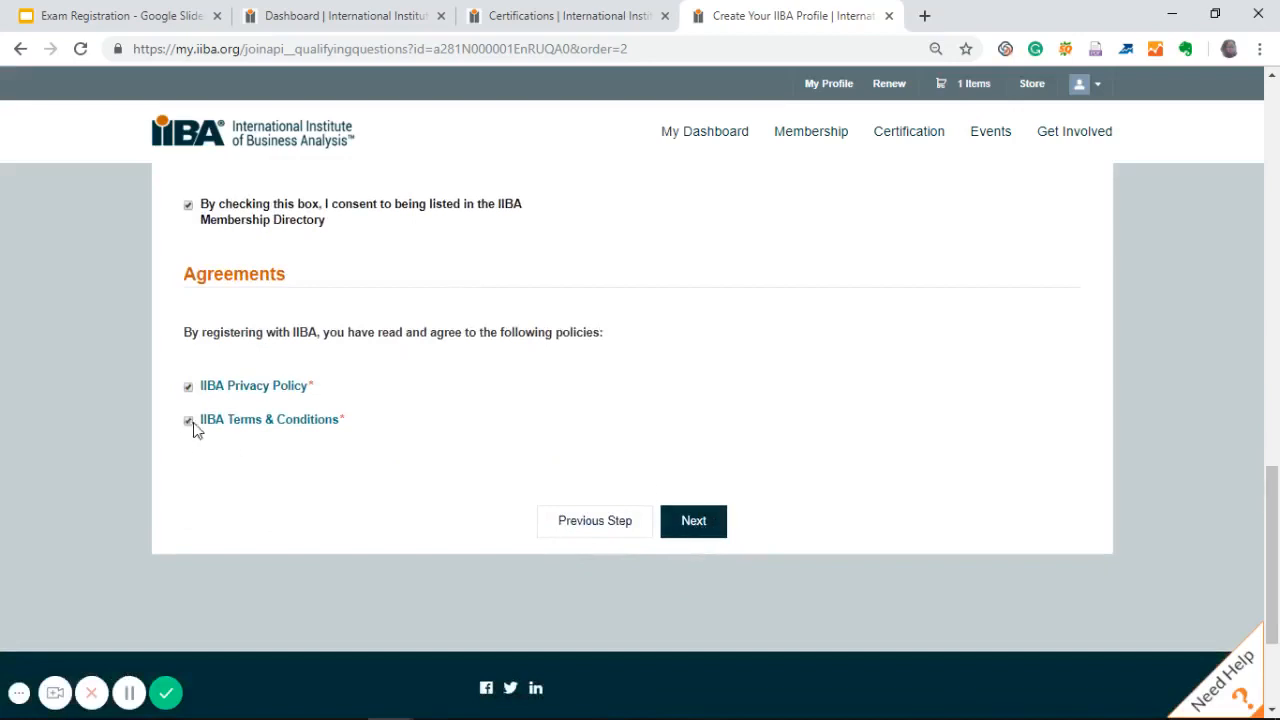
{"action": "left_click", "coordinate": [691, 521]}
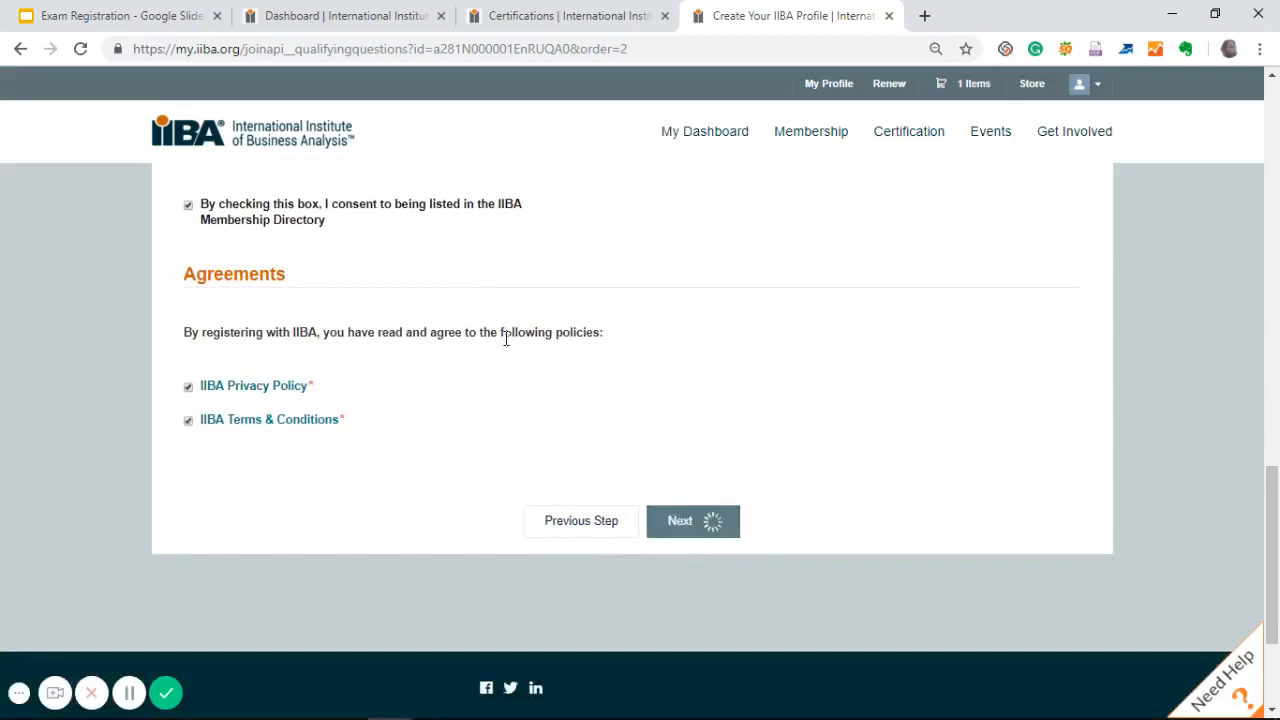
{"action": "scroll", "coordinate": [505, 340], "scroll_direction": "up", "scroll_amount": 6}
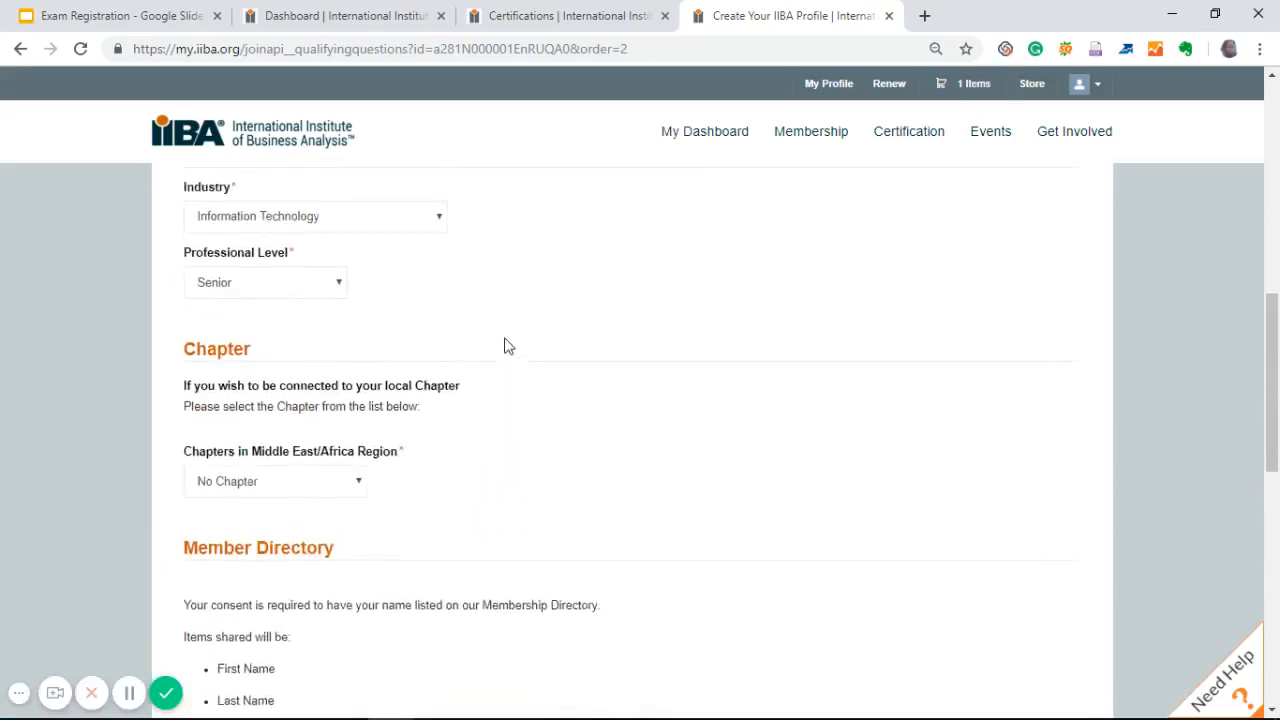
{"action": "scroll", "coordinate": [505, 345], "scroll_direction": "up", "scroll_amount": 8}
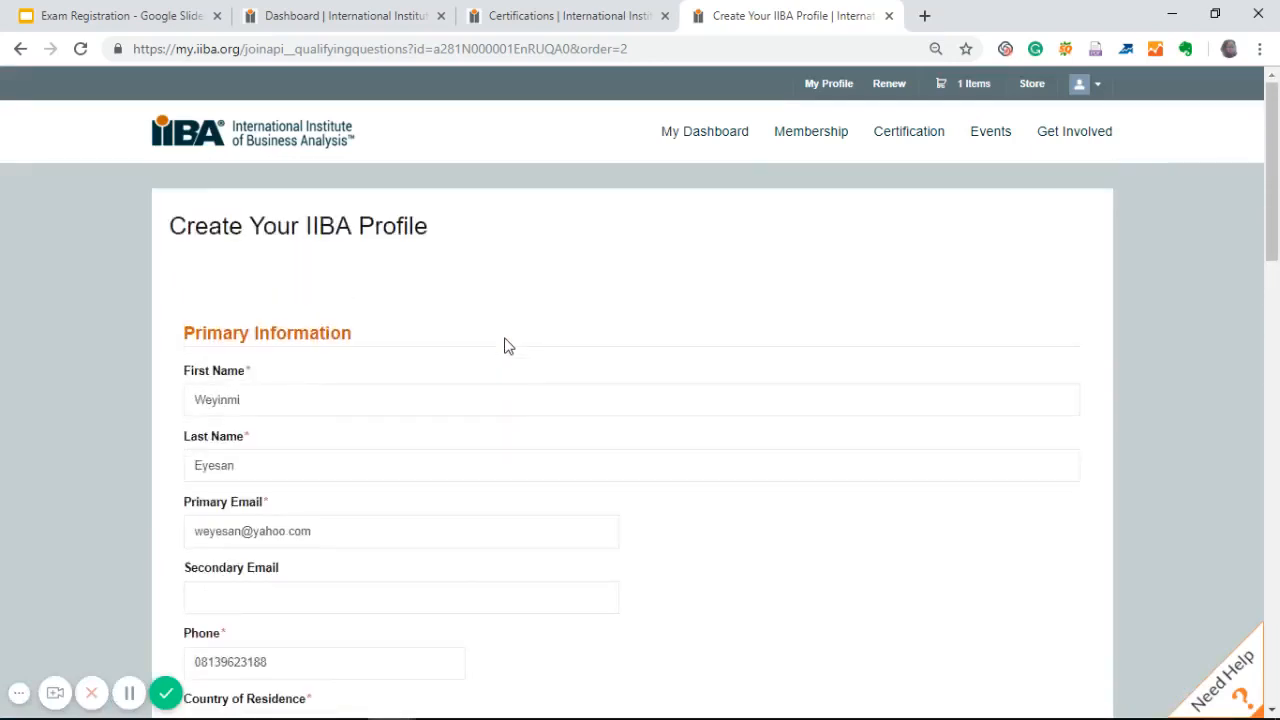
{"action": "scroll", "coordinate": [505, 345], "scroll_direction": "down", "scroll_amount": 8}
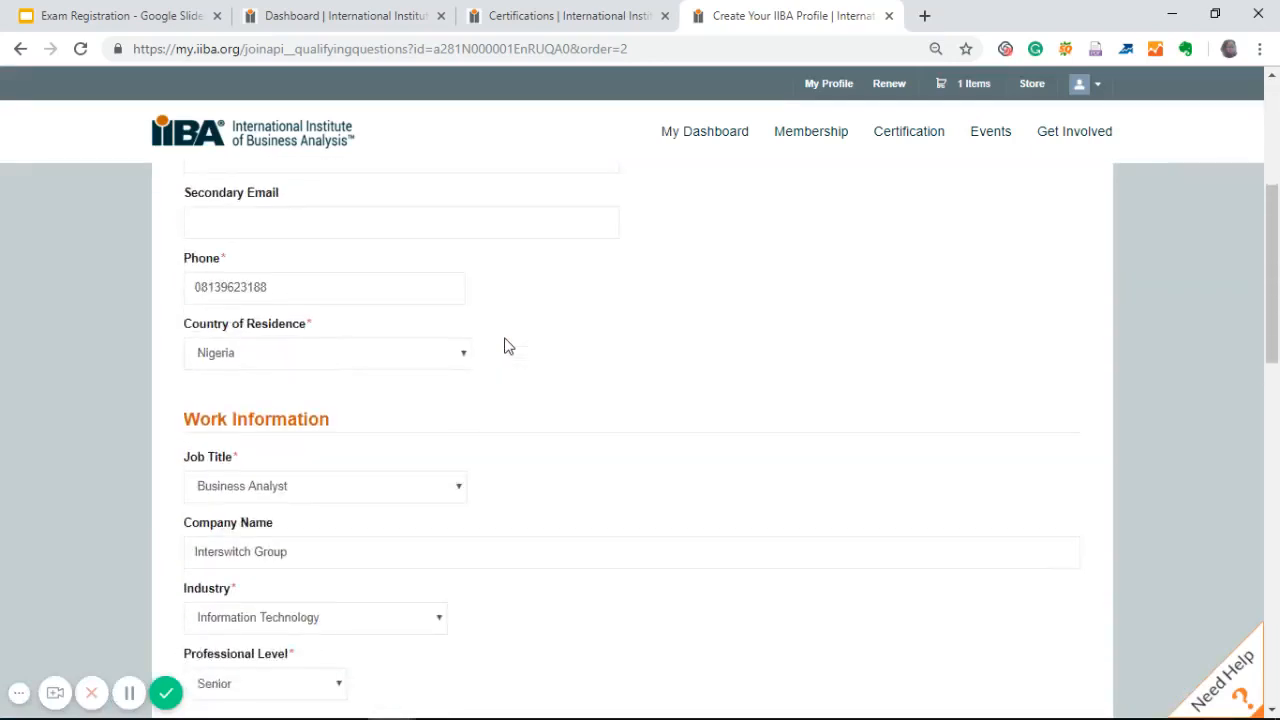
{"action": "scroll", "coordinate": [505, 345], "scroll_direction": "up", "scroll_amount": 5}
{"action": "scroll", "coordinate": [505, 345], "scroll_direction": "down", "scroll_amount": 6}
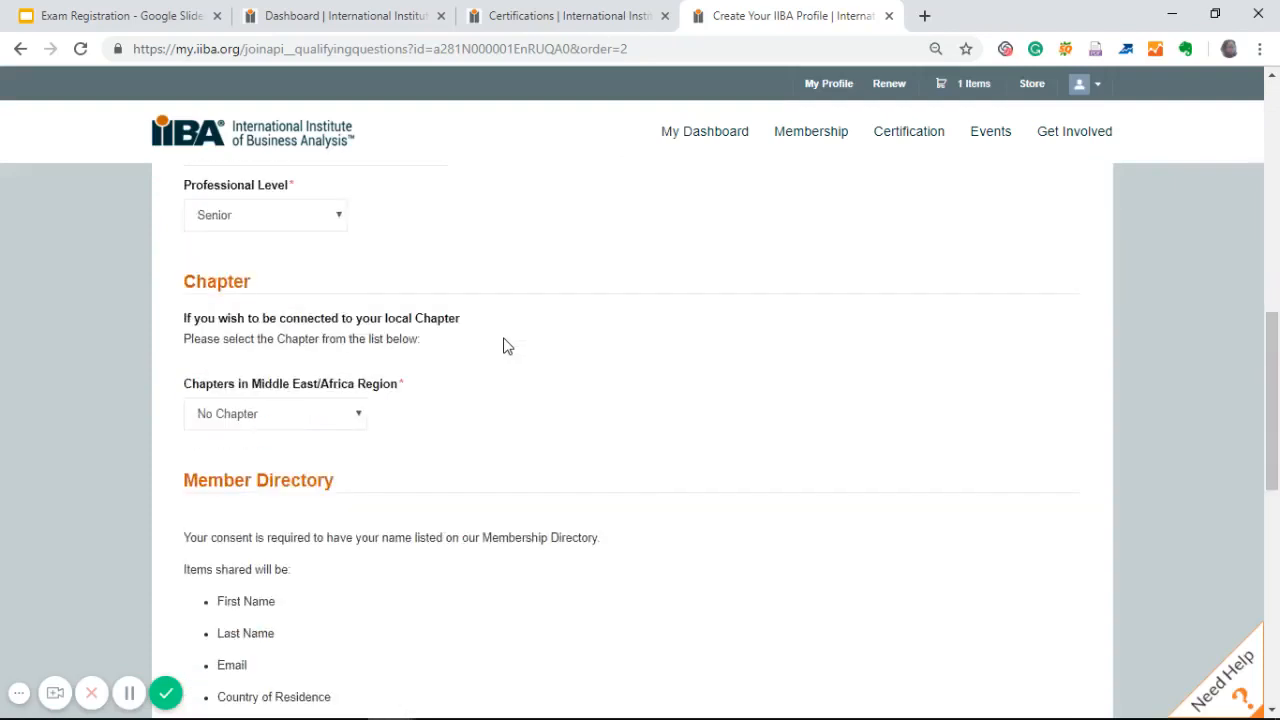
{"action": "scroll", "coordinate": [505, 345], "scroll_direction": "down", "scroll_amount": 8}
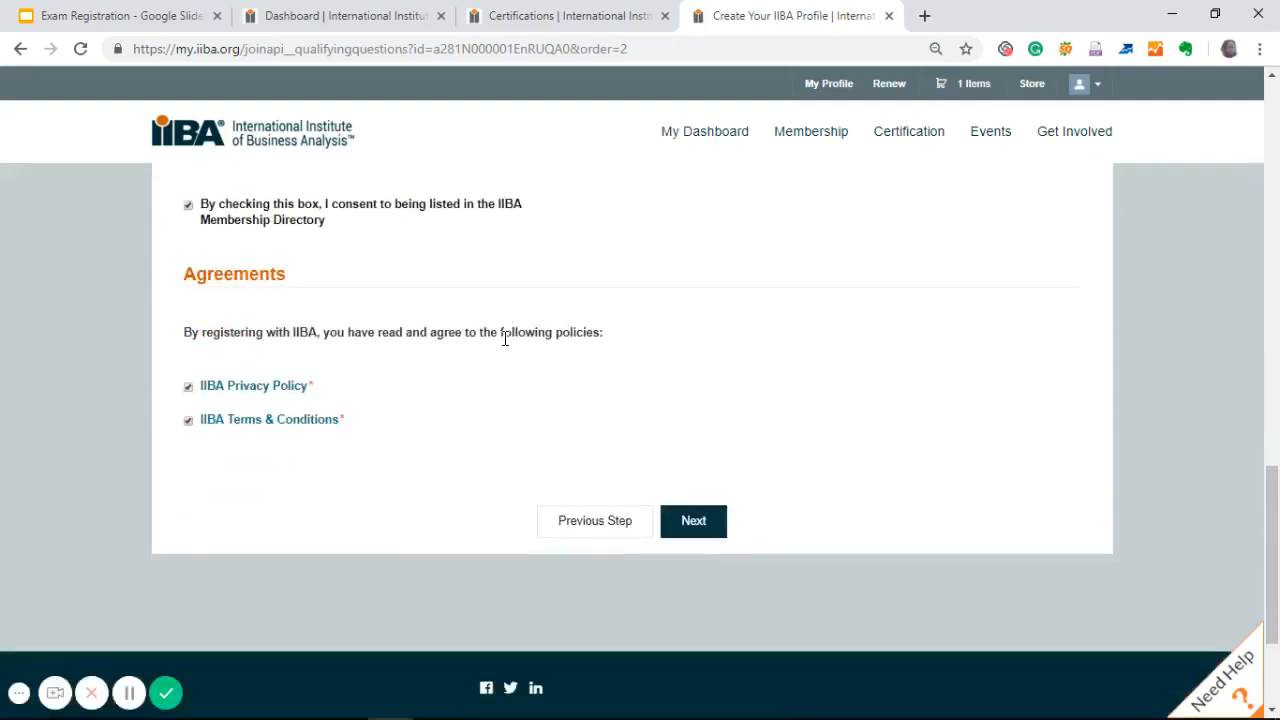
{"action": "left_click", "coordinate": [687, 515]}
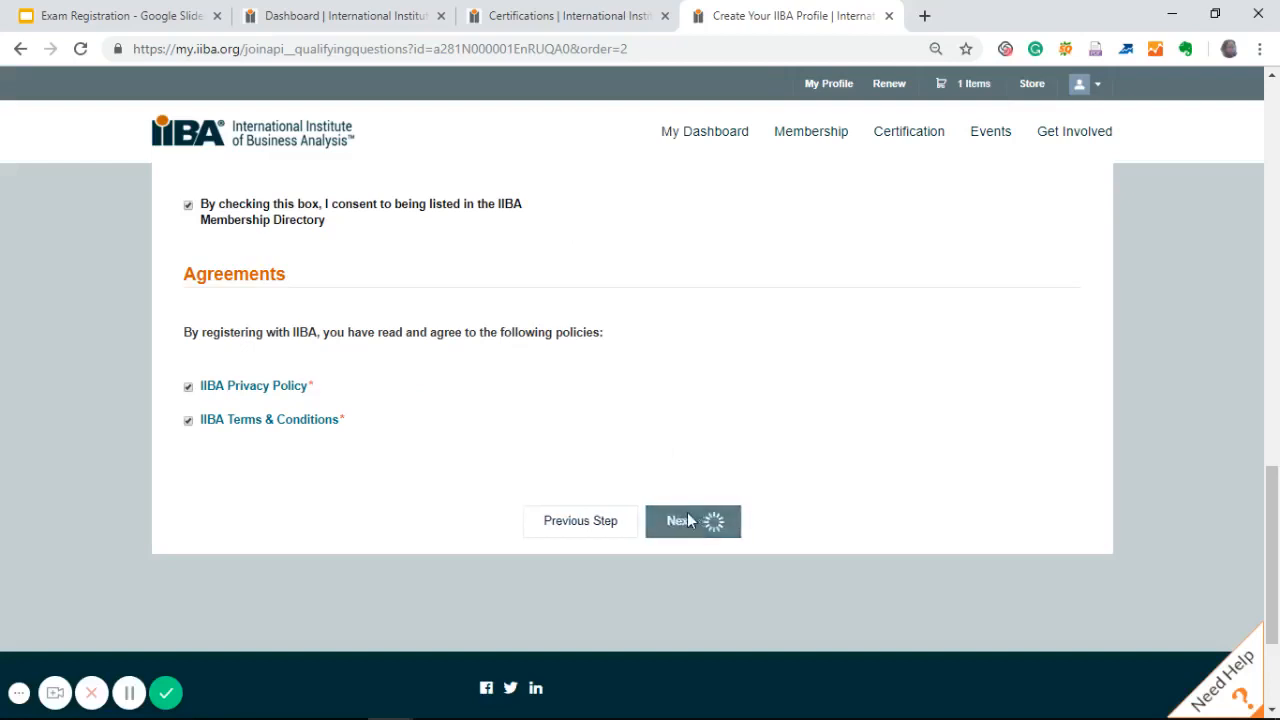
{"action": "left_click", "coordinate": [687, 517]}
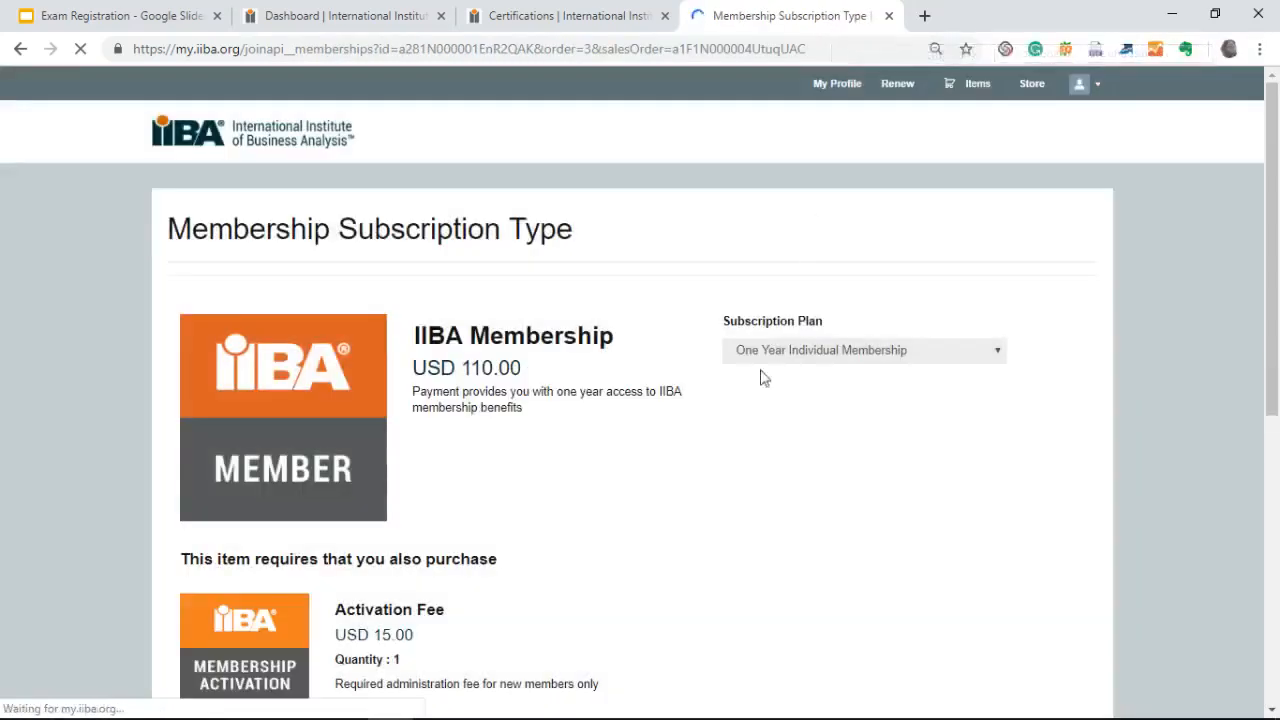
Step: Keep the One Year Individual Membership plan and continue to checkout with USD 210.00 due
{"action": "scroll", "coordinate": [720, 470], "scroll_direction": "down", "scroll_amount": 3}
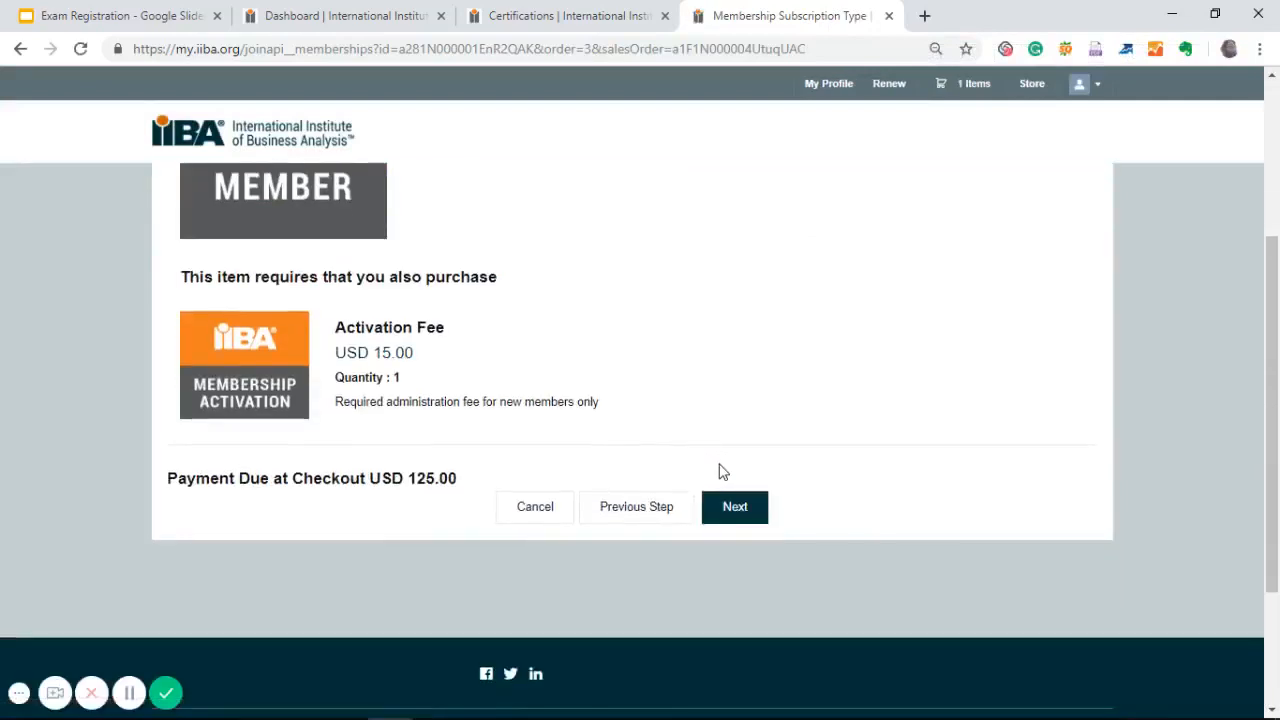
{"action": "scroll", "coordinate": [641, 314], "scroll_direction": "up", "scroll_amount": 3}
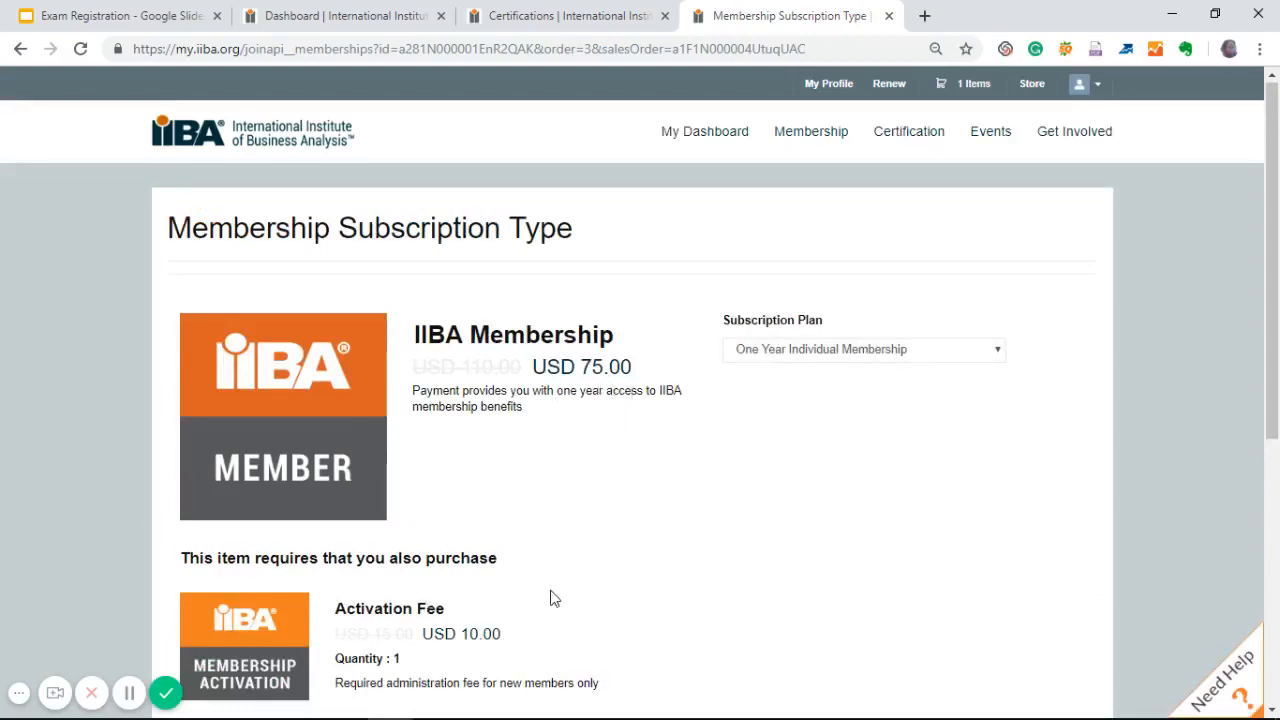
{"action": "left_click", "coordinate": [862, 349]}
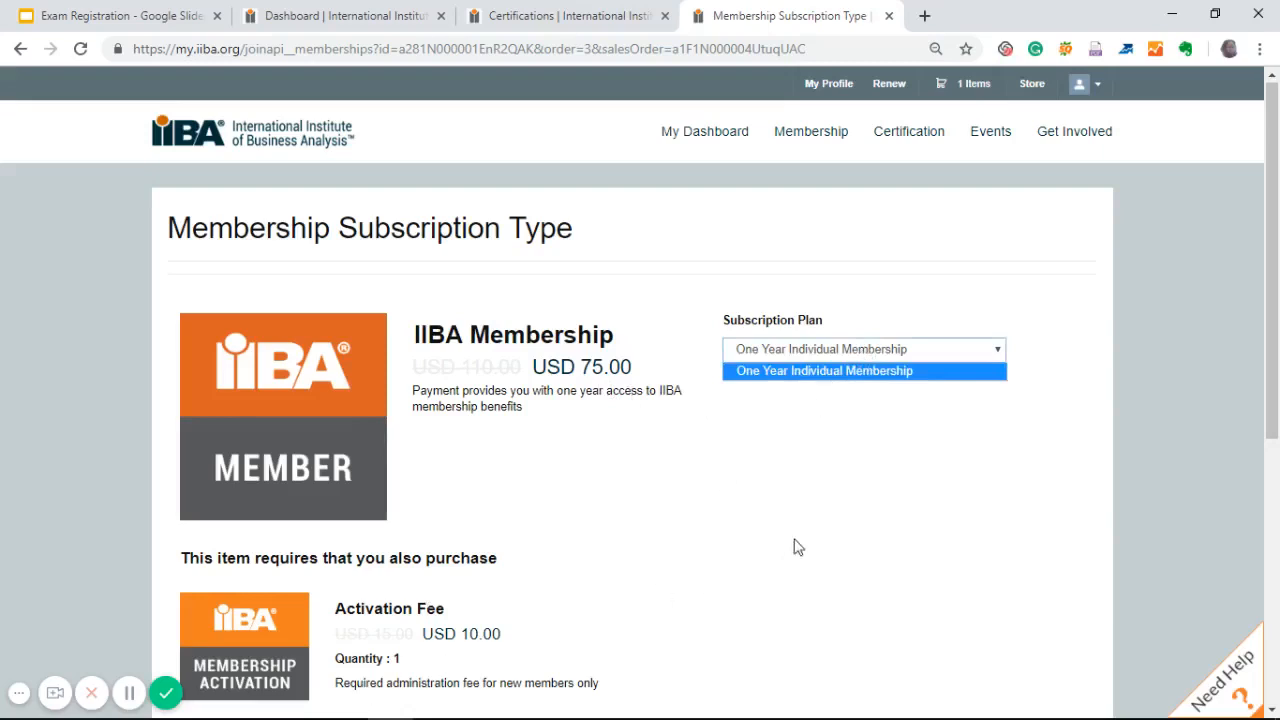
{"action": "left_click", "coordinate": [847, 353]}
{"action": "left_click", "coordinate": [847, 353]}
{"action": "left_click", "coordinate": [845, 351]}
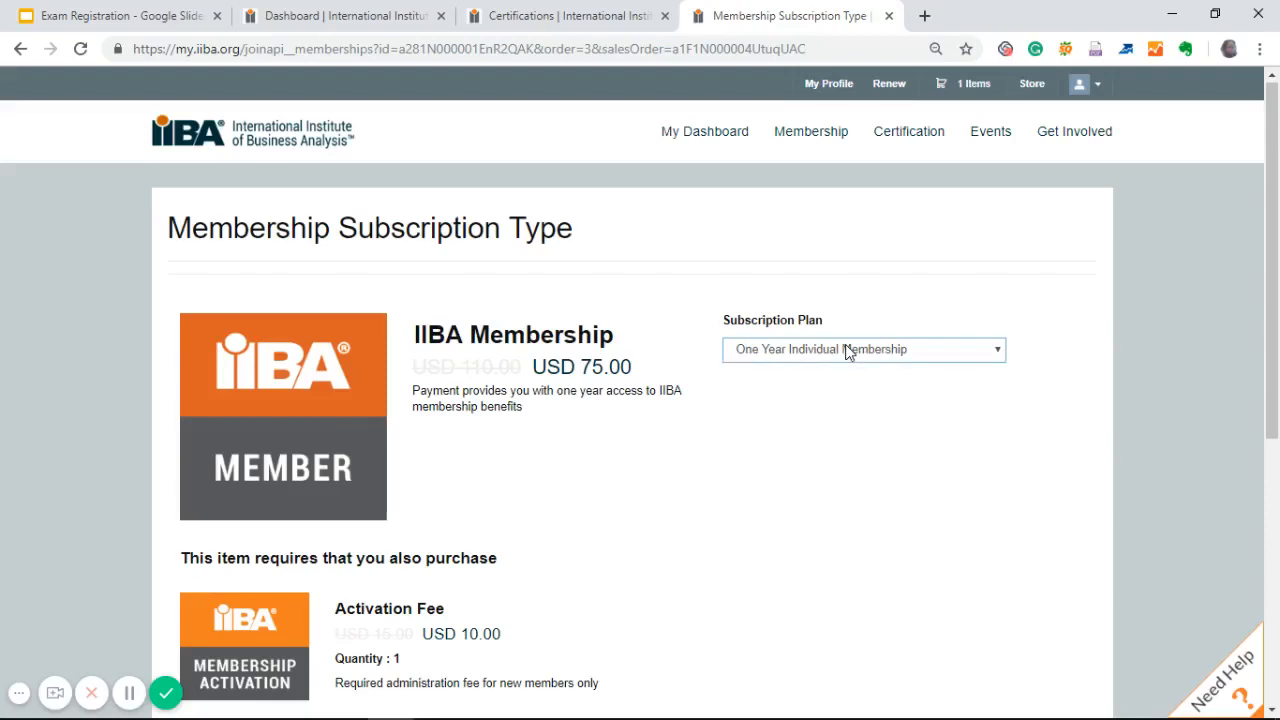
{"action": "left_click", "coordinate": [846, 351]}
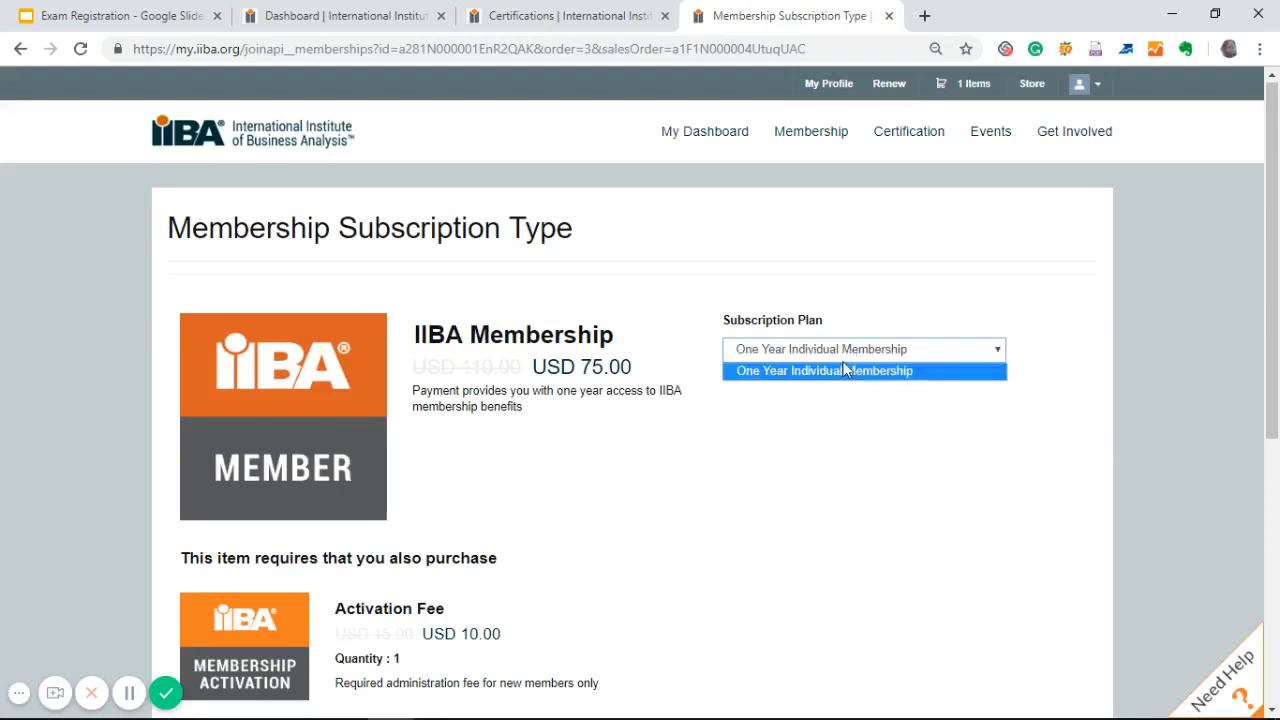
{"action": "scroll", "coordinate": [640, 500], "scroll_direction": "down", "scroll_amount": 1}
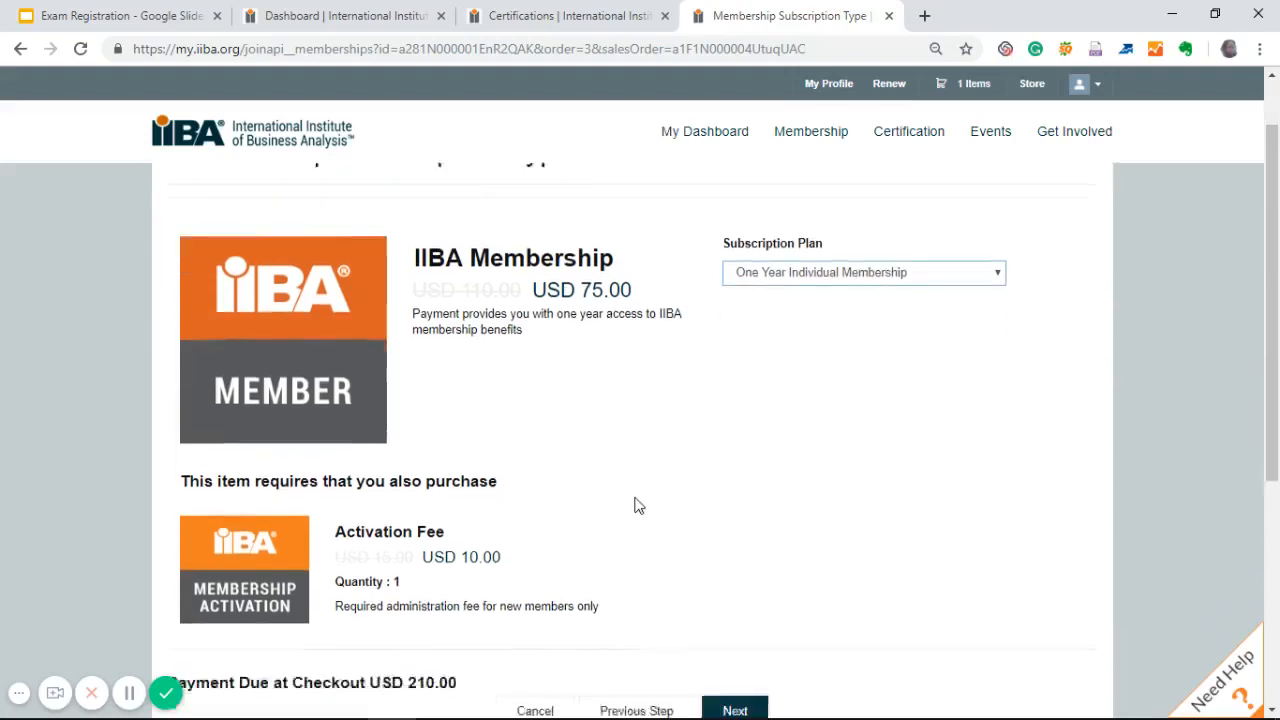
{"action": "scroll", "coordinate": [634, 505], "scroll_direction": "down", "scroll_amount": 3}
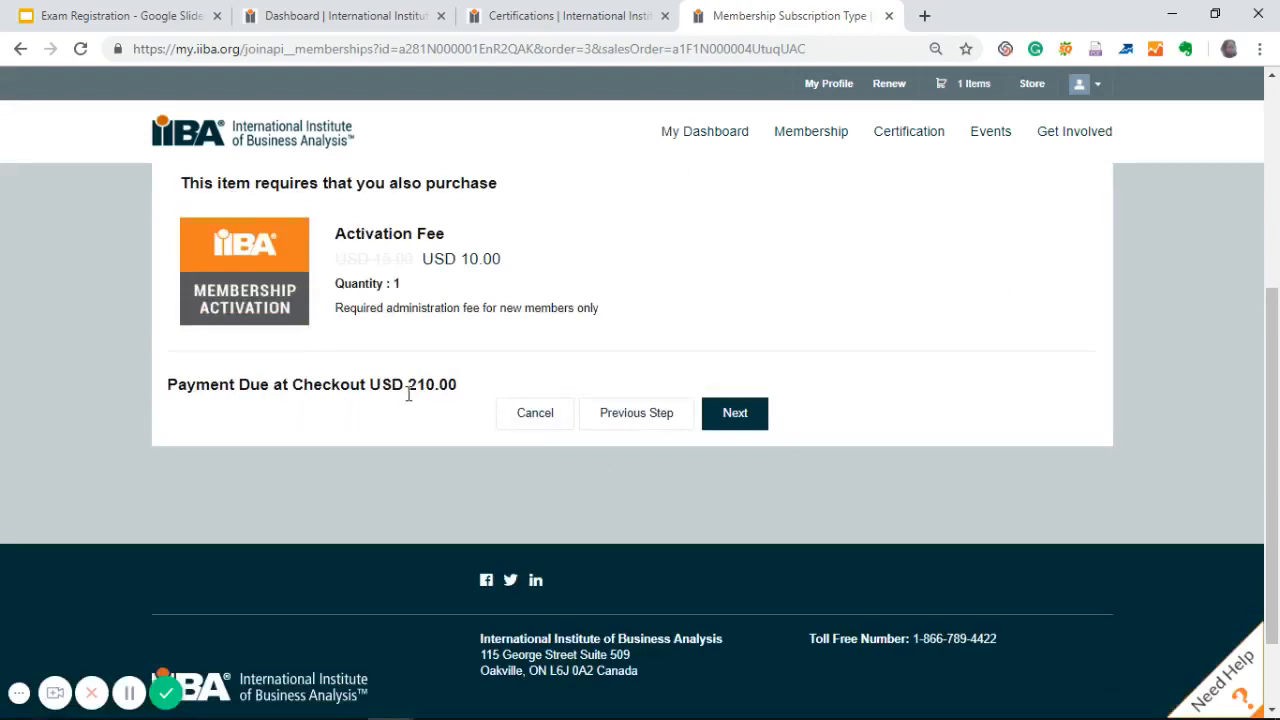
{"action": "scroll", "coordinate": [391, 380], "scroll_direction": "up", "scroll_amount": 2}
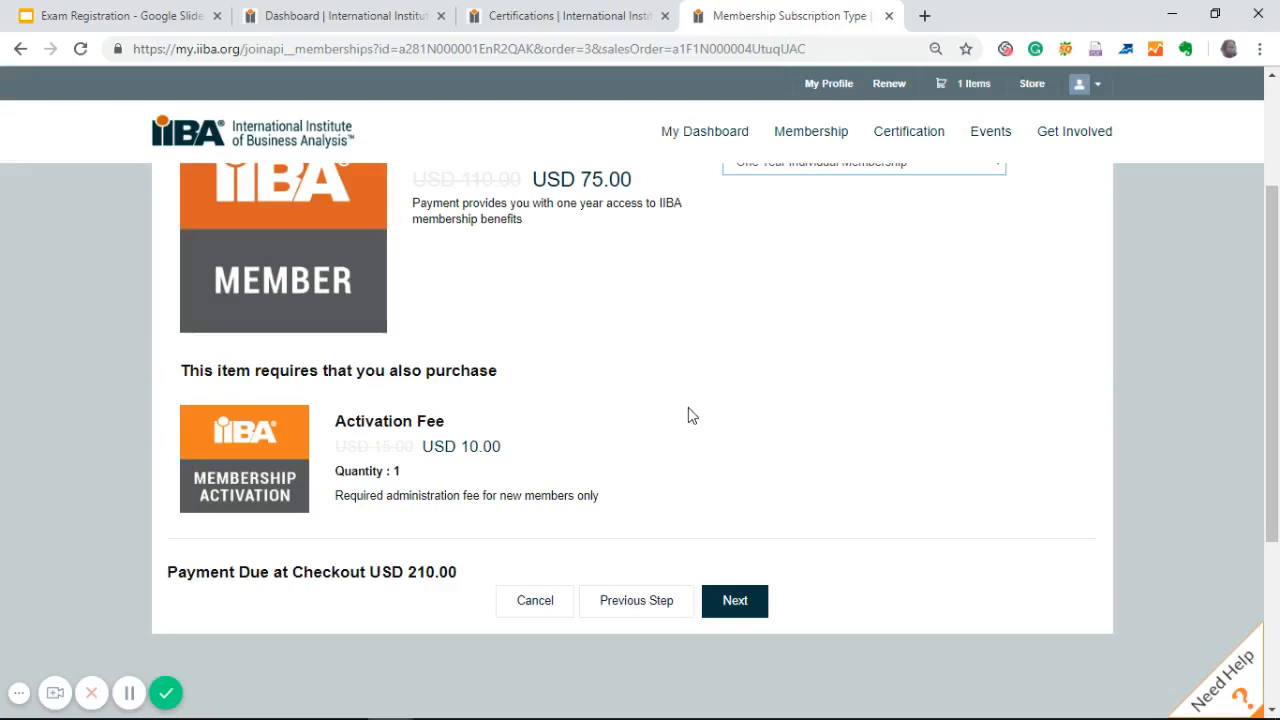
{"action": "left_click", "coordinate": [741, 608]}
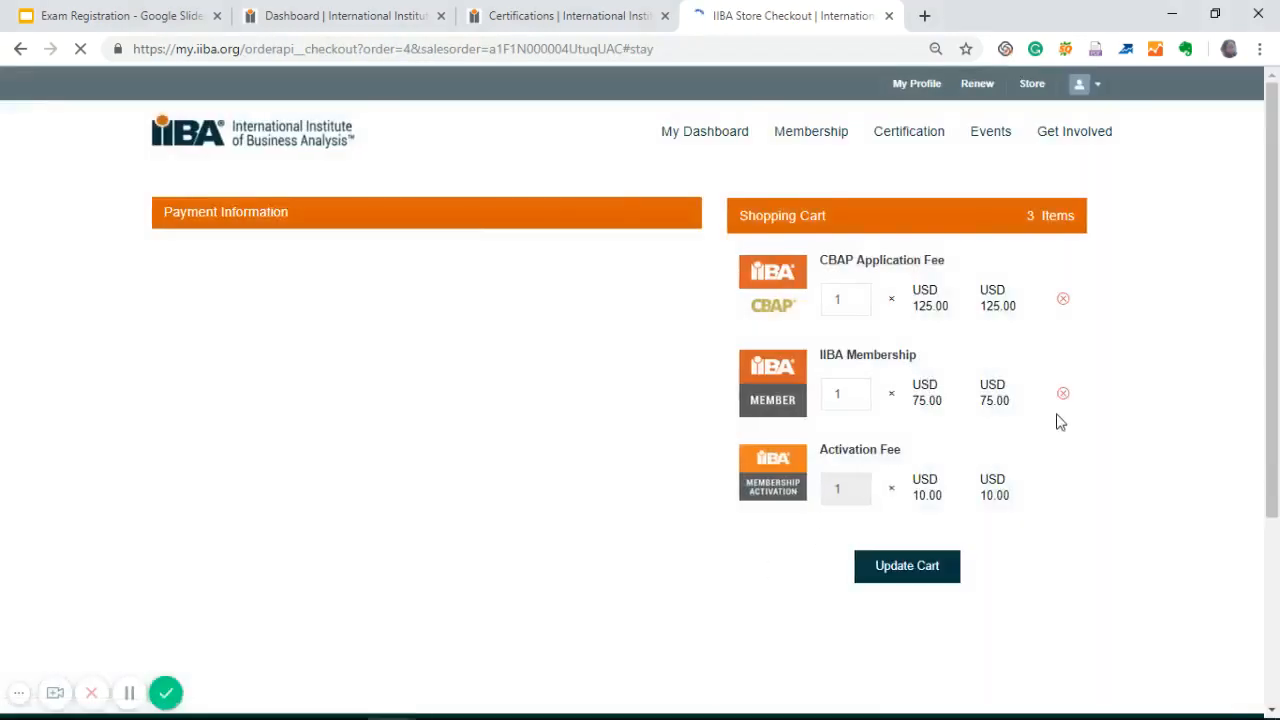
Step: Review the three-item USD 210.00 order and confirm the saved billing address
{"action": "scroll", "coordinate": [1004, 417], "scroll_direction": "down", "scroll_amount": 2}
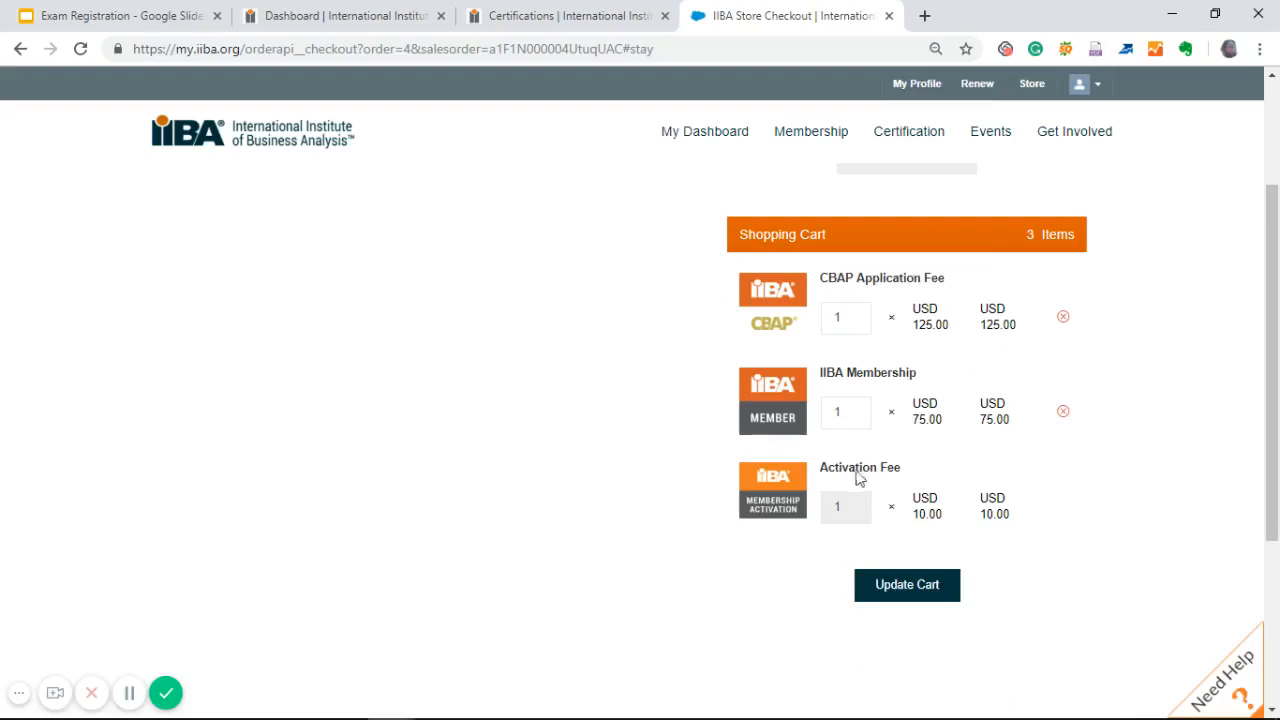
{"action": "scroll", "coordinate": [957, 389], "scroll_direction": "up", "scroll_amount": 1}
{"action": "scroll", "coordinate": [957, 389], "scroll_direction": "up", "scroll_amount": 2}
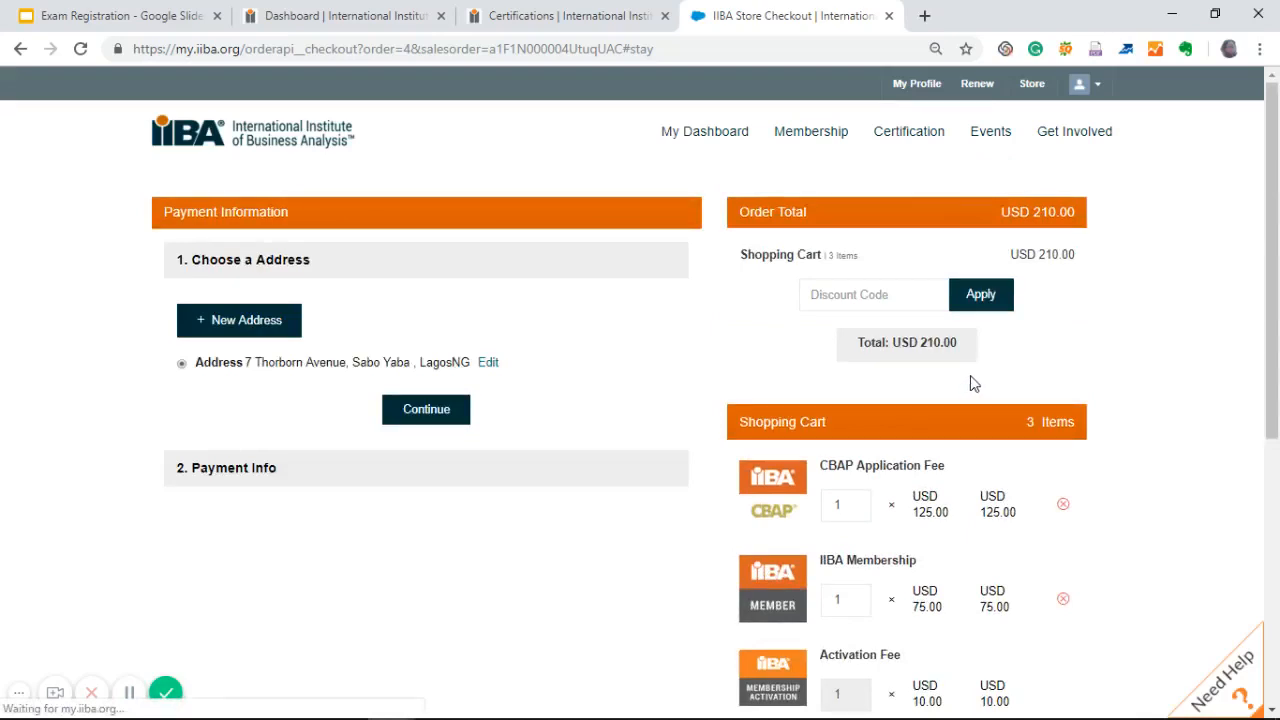
{"action": "scroll", "coordinate": [972, 390], "scroll_direction": "down", "scroll_amount": 2}
{"action": "scroll", "coordinate": [984, 406], "scroll_direction": "down", "scroll_amount": 1}
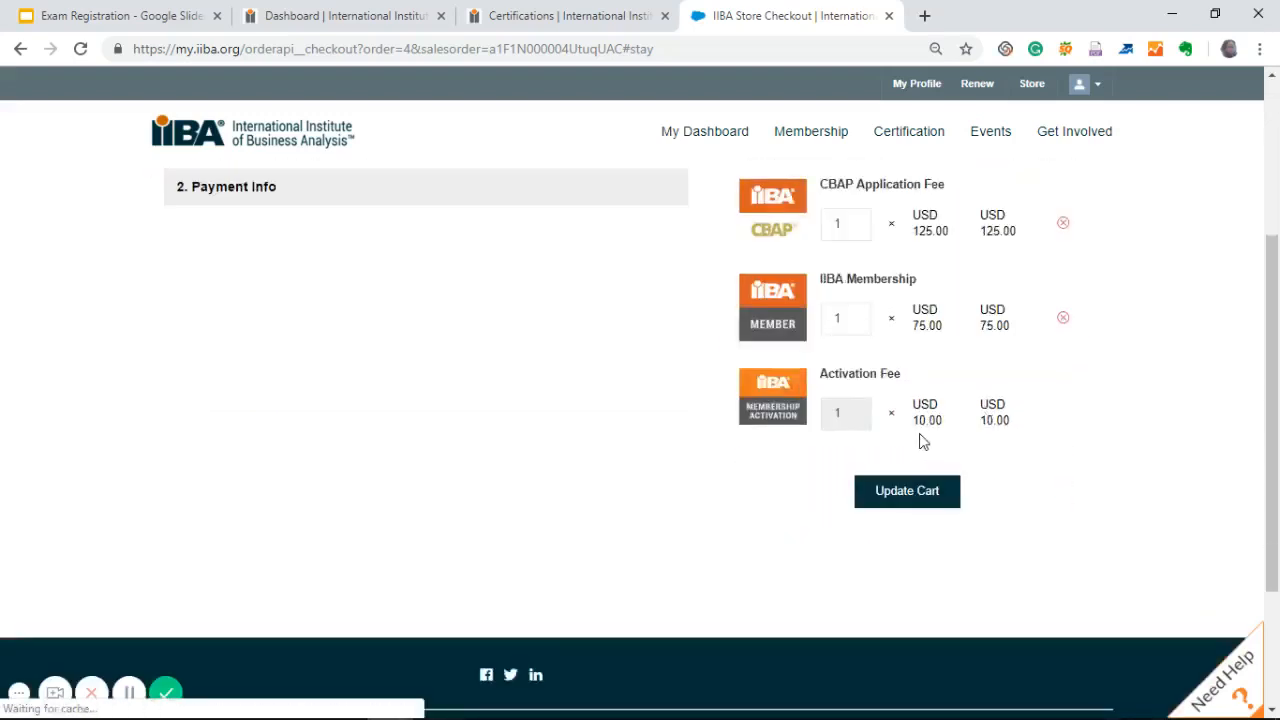
{"action": "scroll", "coordinate": [922, 441], "scroll_direction": "up", "scroll_amount": 3}
{"action": "scroll", "coordinate": [963, 515], "scroll_direction": "down", "scroll_amount": 2}
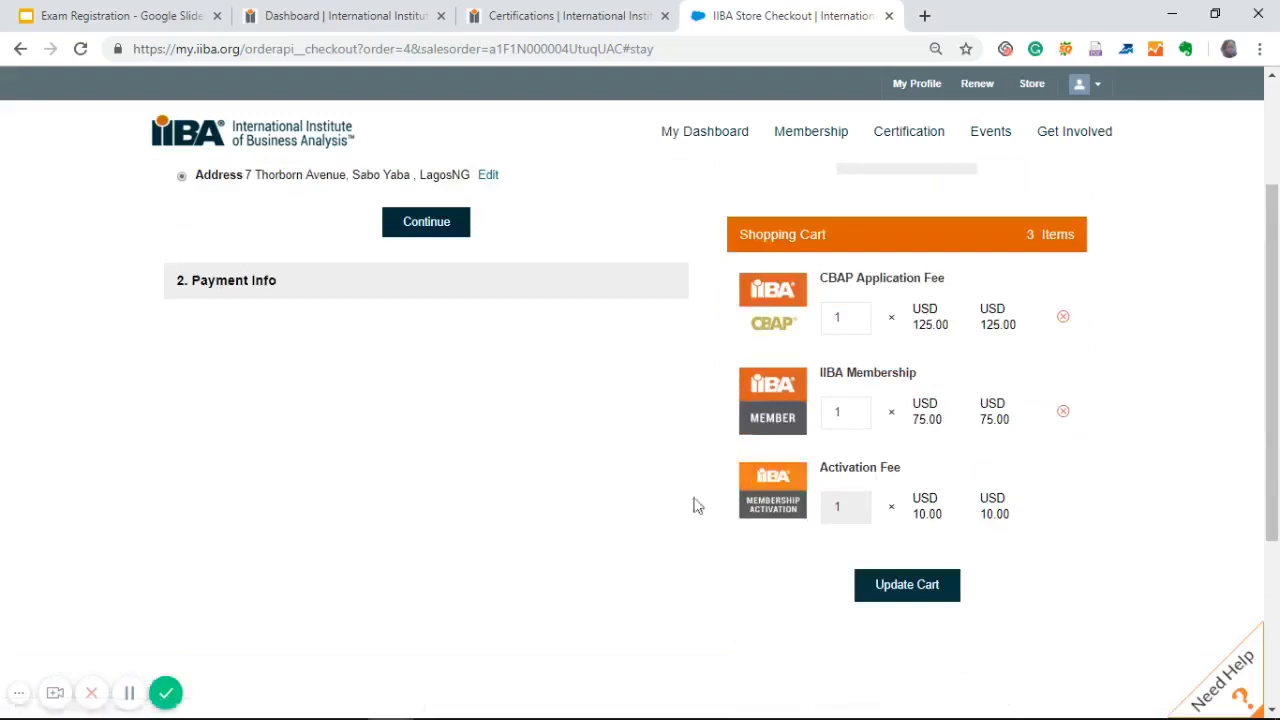
{"action": "scroll", "coordinate": [674, 497], "scroll_direction": "up", "scroll_amount": 2}
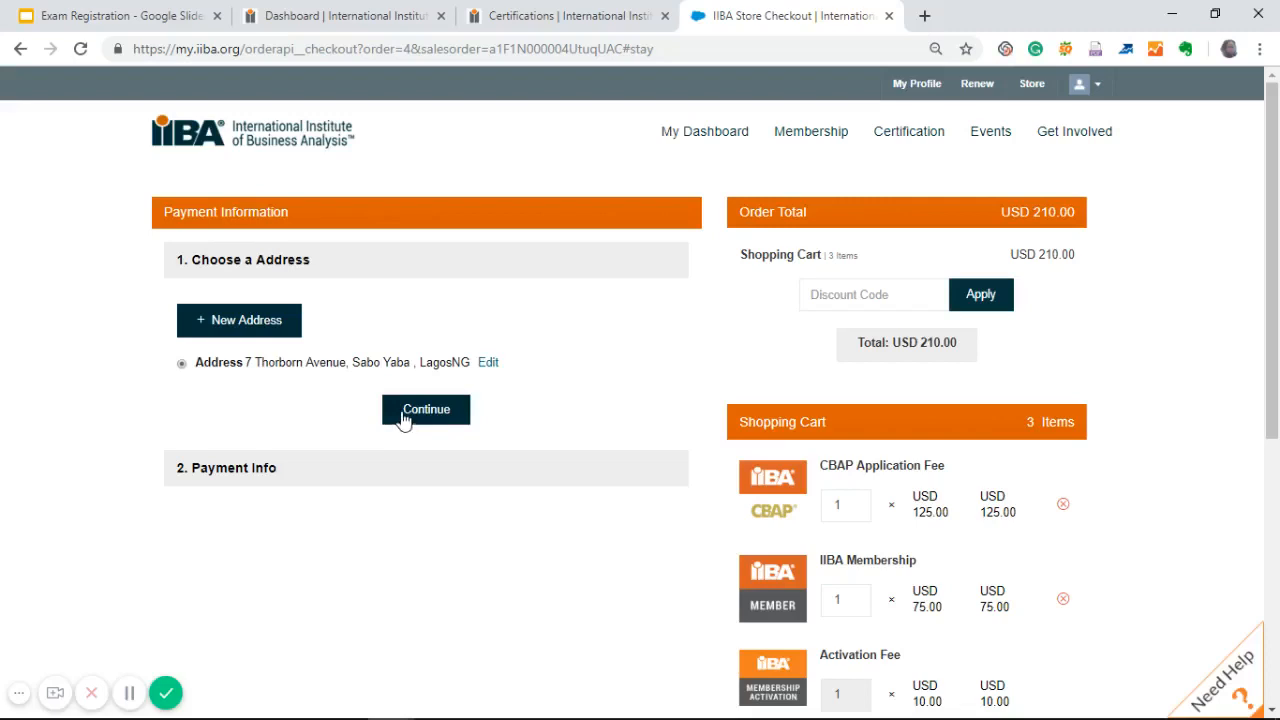
{"action": "left_click", "coordinate": [426, 412]}
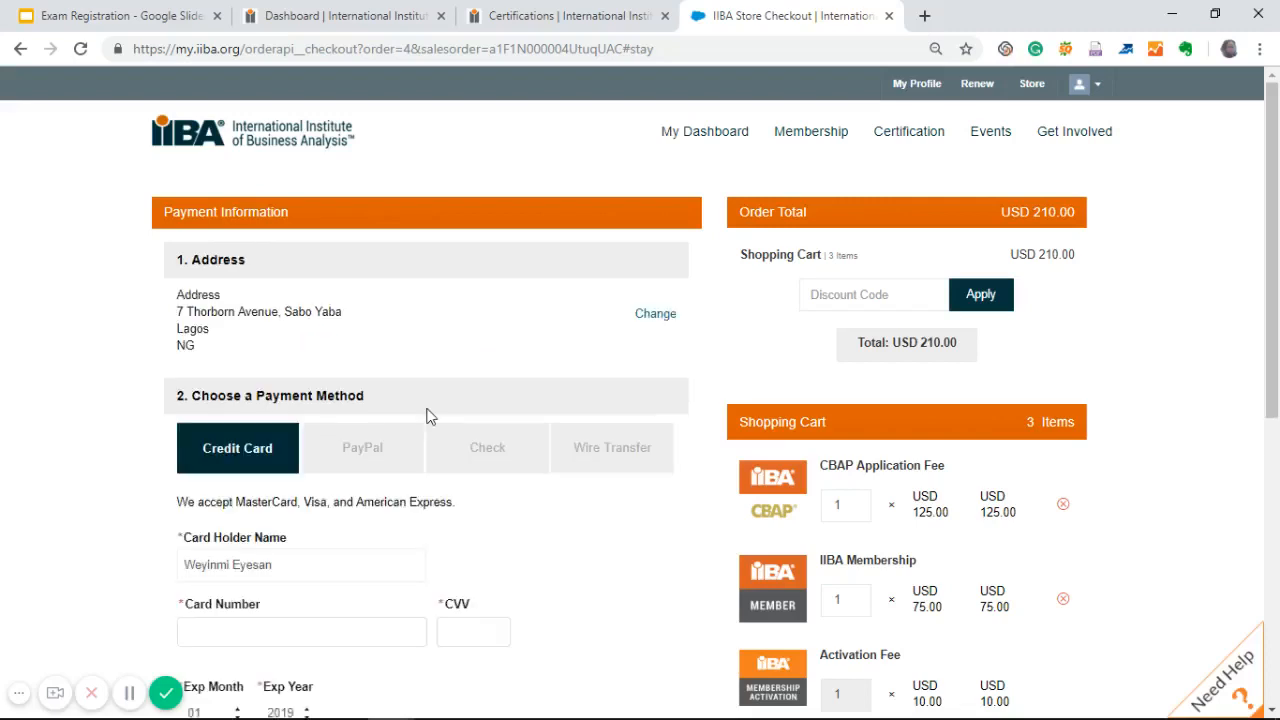
Step: Enter the credit card number and its security code
{"action": "scroll", "coordinate": [427, 415], "scroll_direction": "down", "scroll_amount": 1}
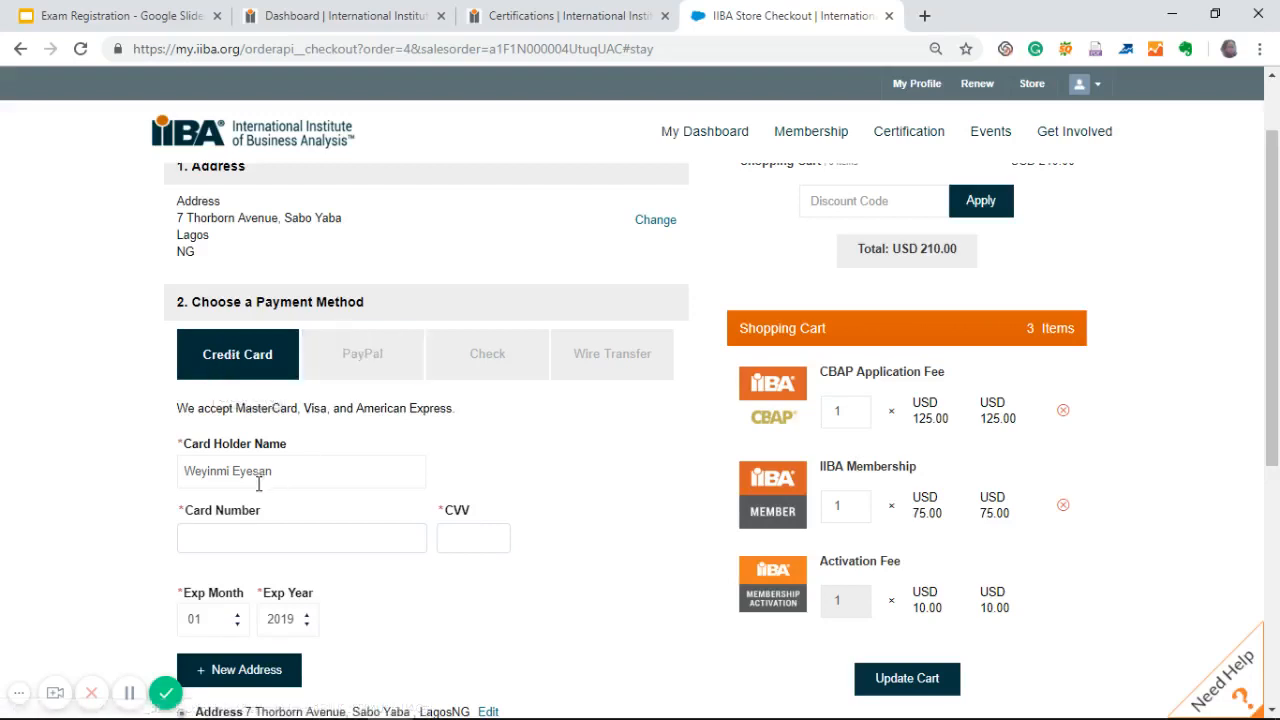
{"action": "scroll", "coordinate": [258, 482], "scroll_direction": "down", "scroll_amount": 1}
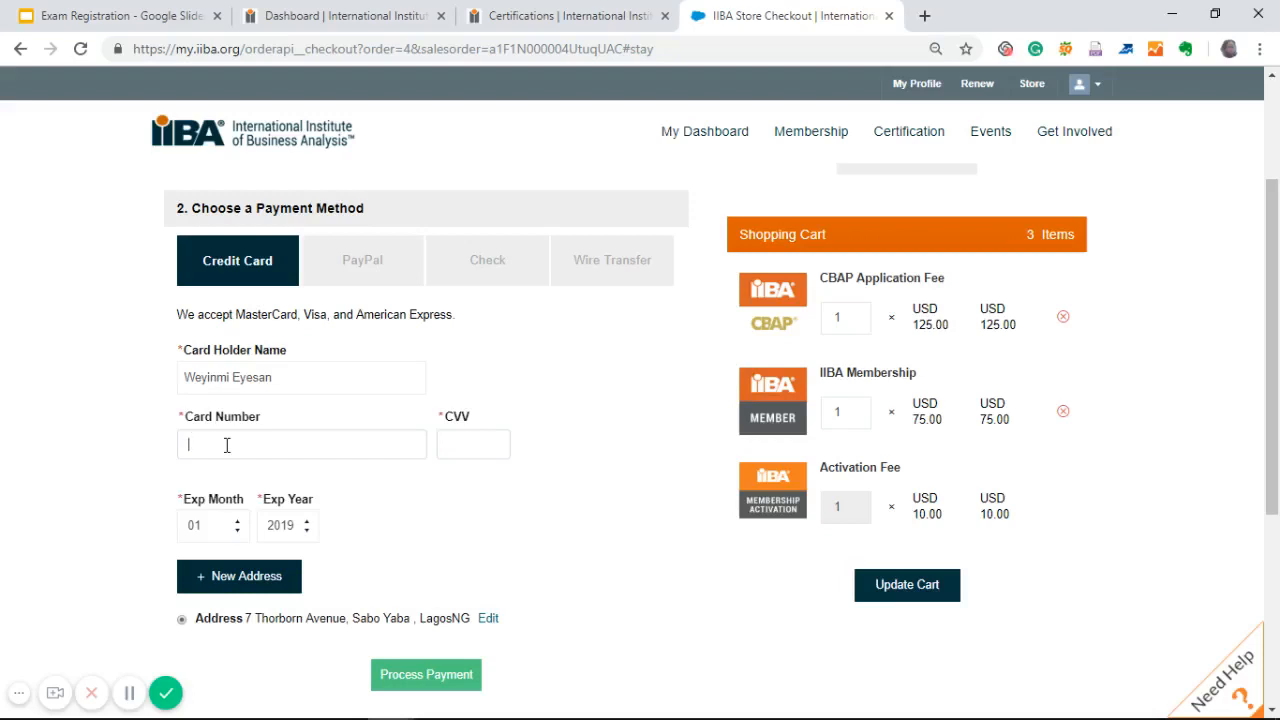
{"action": "left_click", "coordinate": [465, 443]}
{"action": "scroll", "coordinate": [463, 449], "scroll_direction": "down", "scroll_amount": 4}
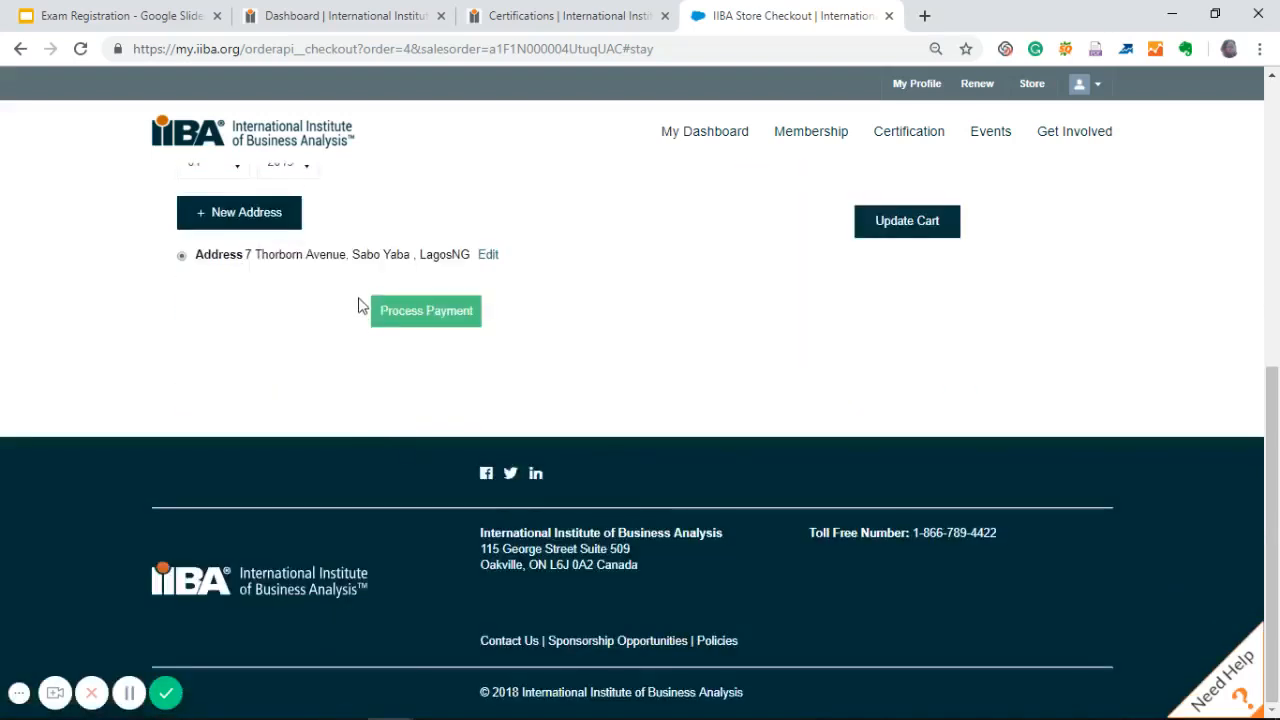
{"action": "scroll", "coordinate": [358, 305], "scroll_direction": "up", "scroll_amount": 3}
{"action": "scroll", "coordinate": [360, 297], "scroll_direction": "down", "scroll_amount": 3}
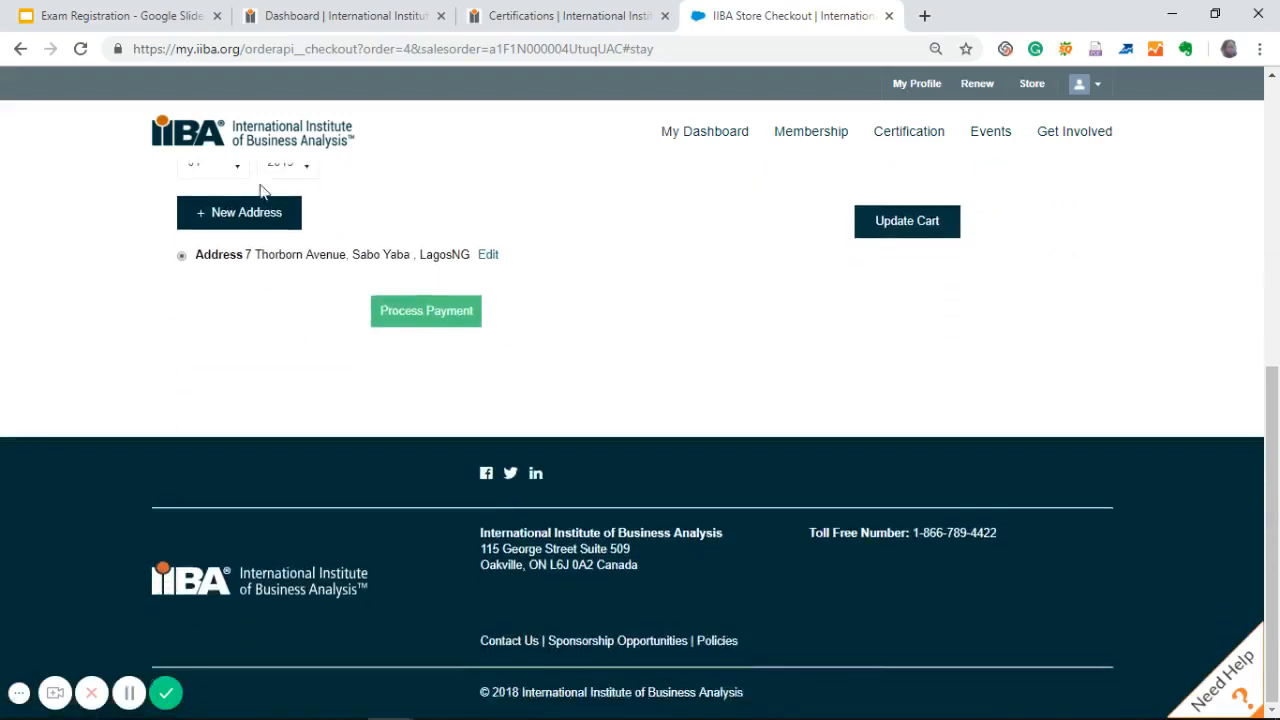
{"action": "scroll", "coordinate": [268, 180], "scroll_direction": "up", "scroll_amount": 1}
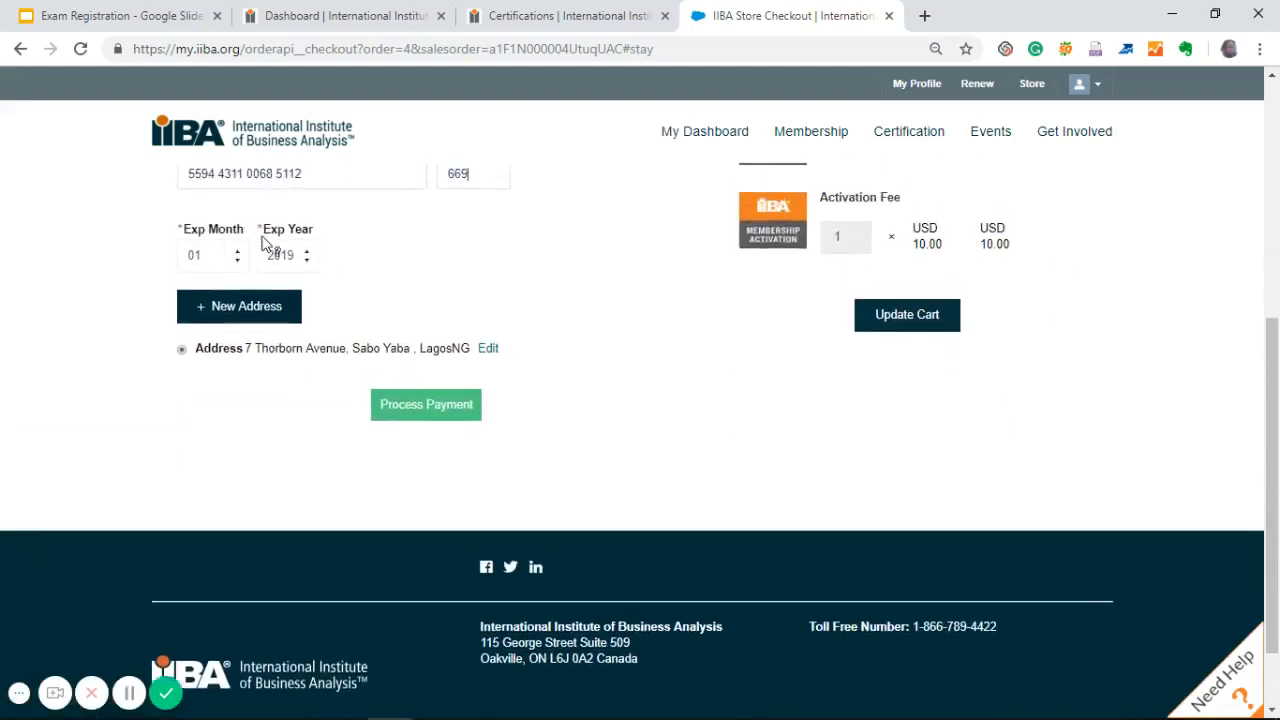
{"action": "scroll", "coordinate": [265, 243], "scroll_direction": "down", "scroll_amount": 1}
Step: Set the card expiry to 02/2021 and process the payment, retrying after the error
{"action": "left_click", "coordinate": [231, 176]}
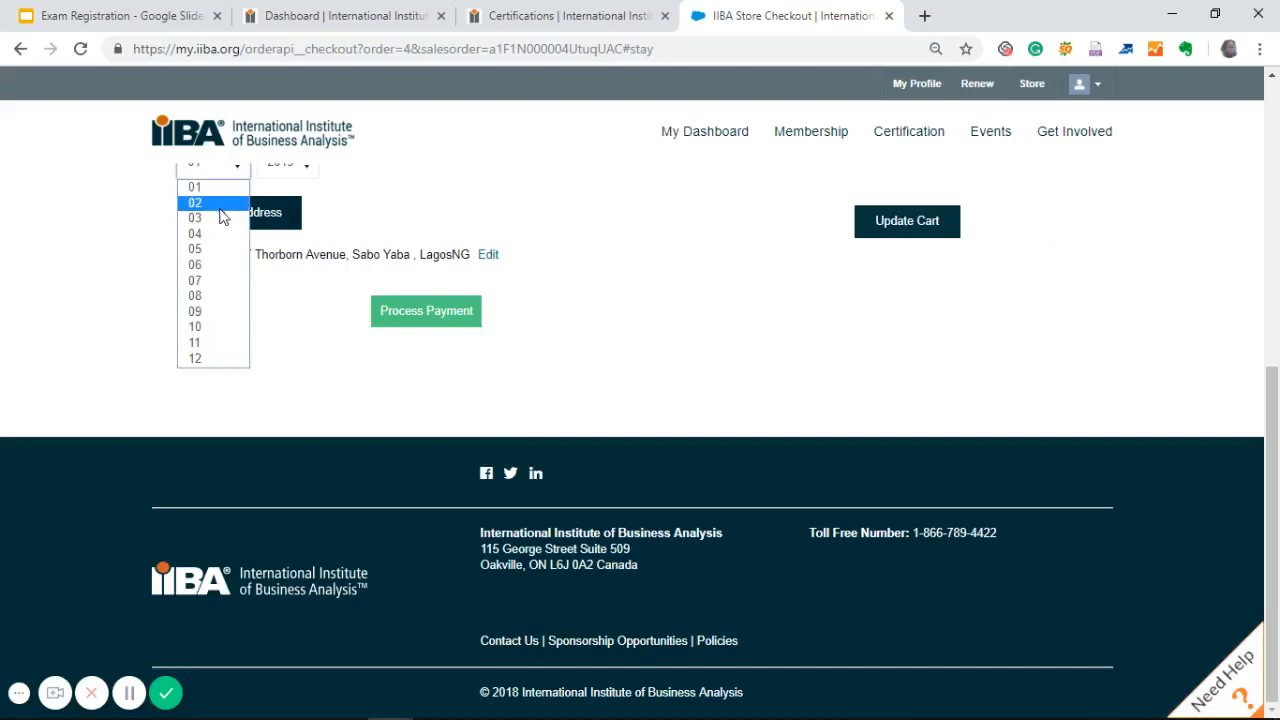
{"action": "left_click", "coordinate": [217, 203]}
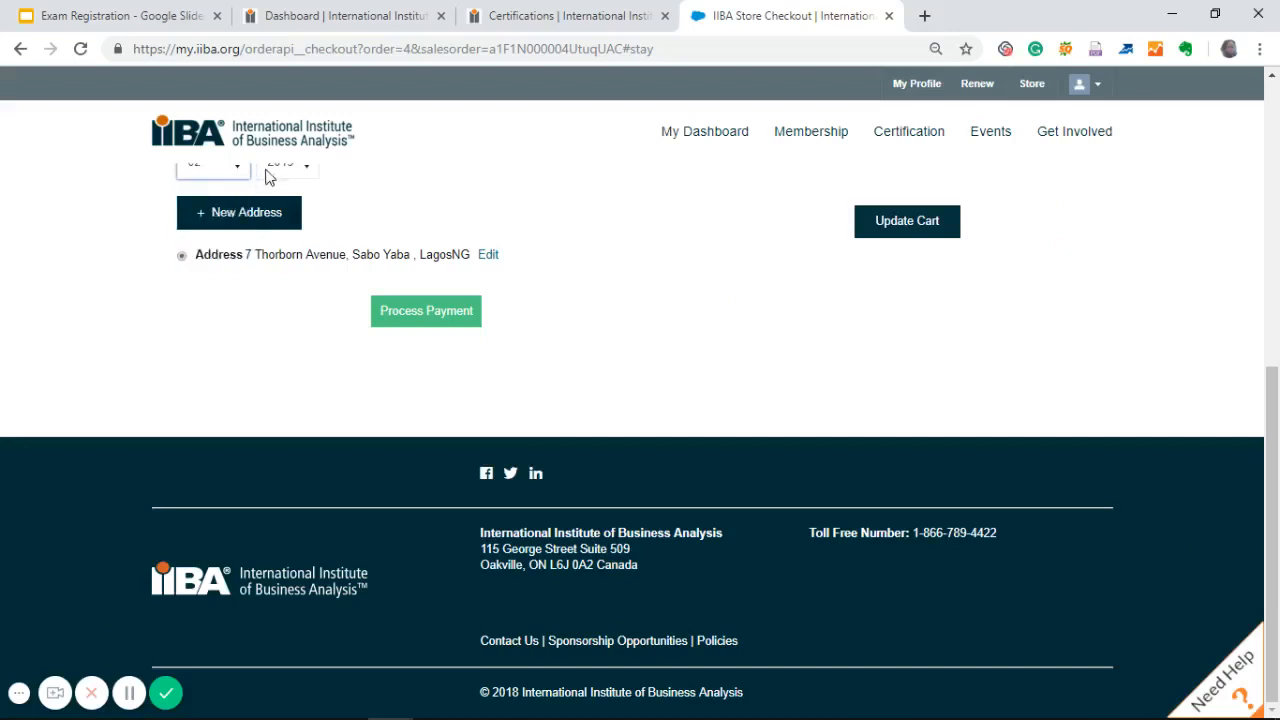
{"action": "left_click", "coordinate": [270, 170]}
{"action": "left_click", "coordinate": [283, 220]}
{"action": "left_click", "coordinate": [426, 311]}
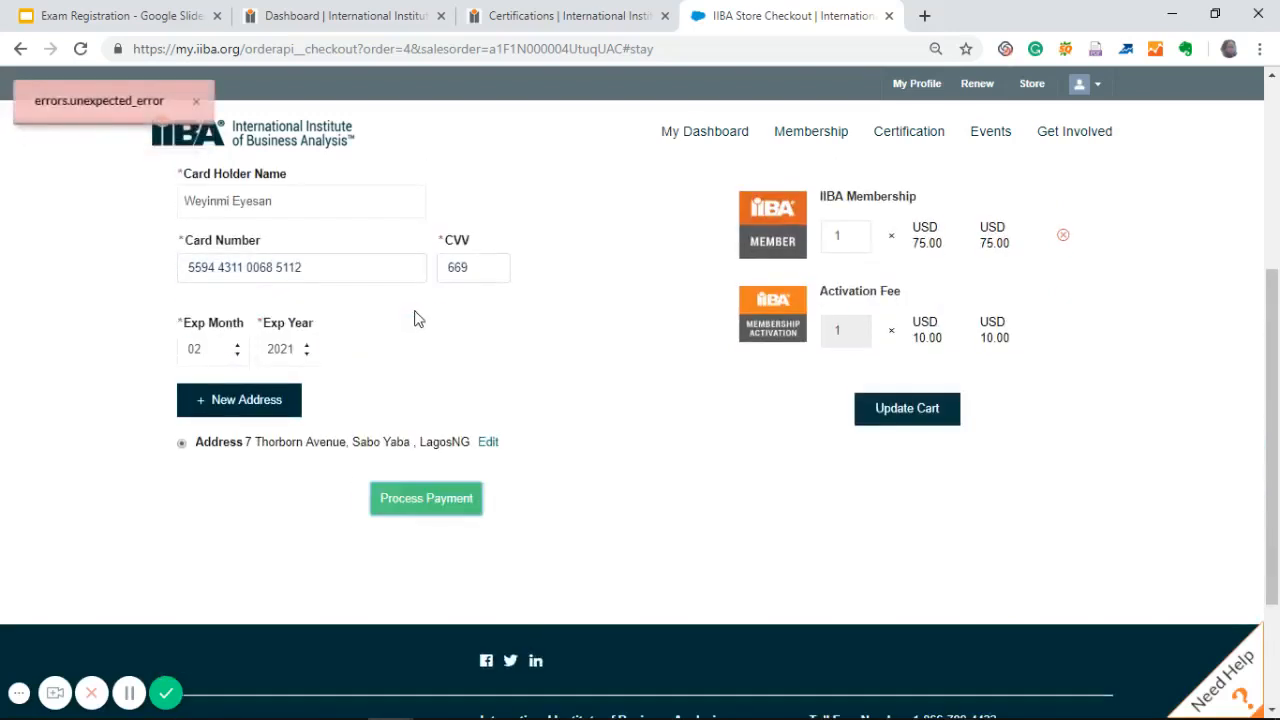
{"action": "scroll", "coordinate": [414, 317], "scroll_direction": "up", "scroll_amount": 2}
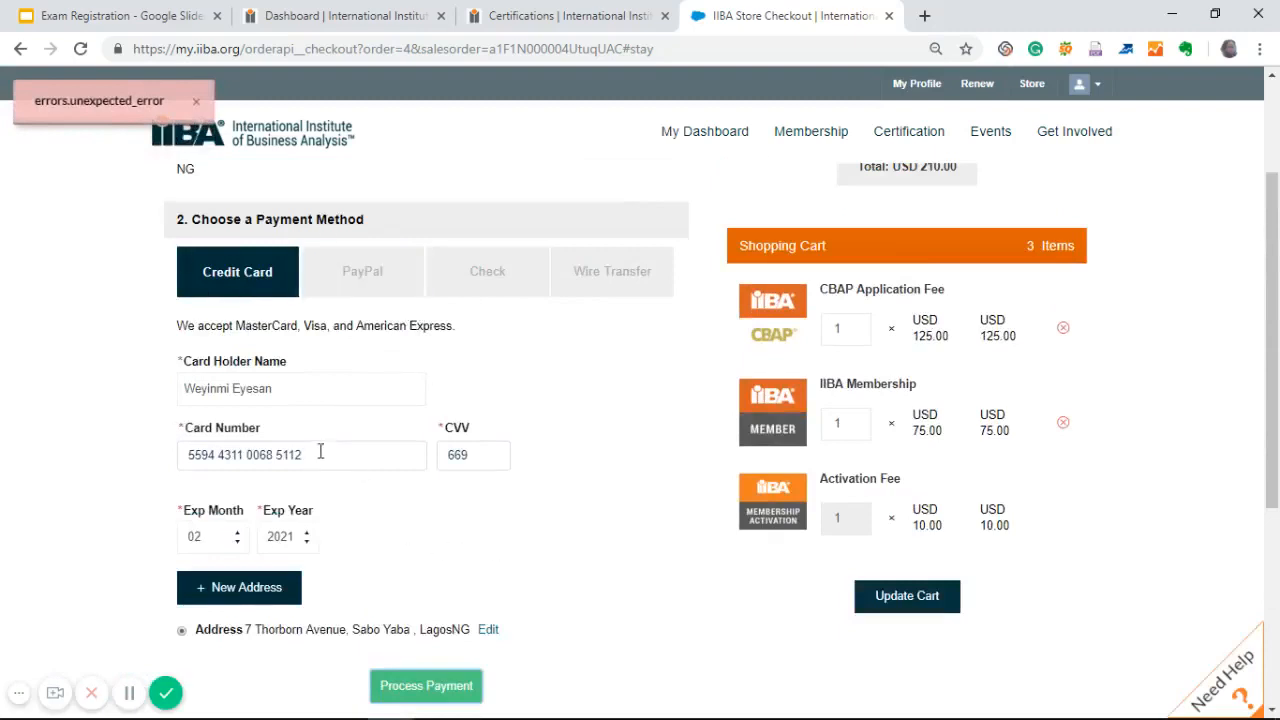
{"action": "scroll", "coordinate": [326, 445], "scroll_direction": "down", "scroll_amount": 1}
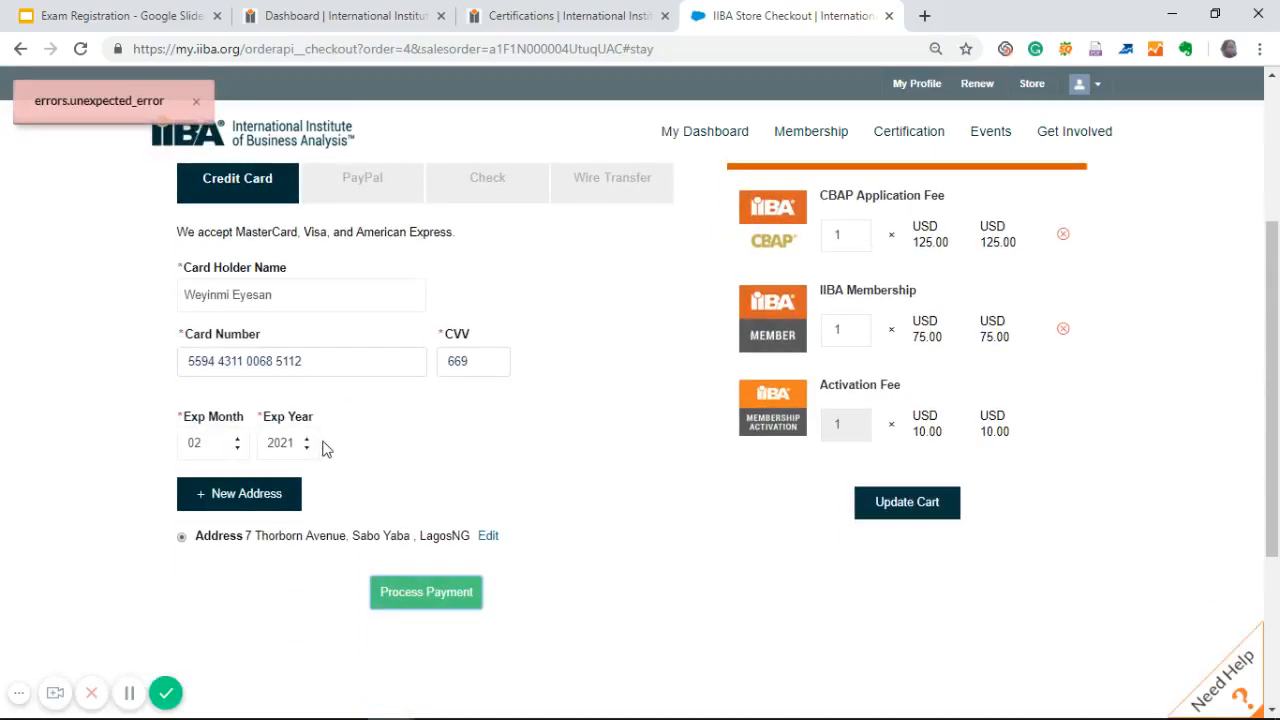
{"action": "scroll", "coordinate": [322, 449], "scroll_direction": "down", "scroll_amount": 1}
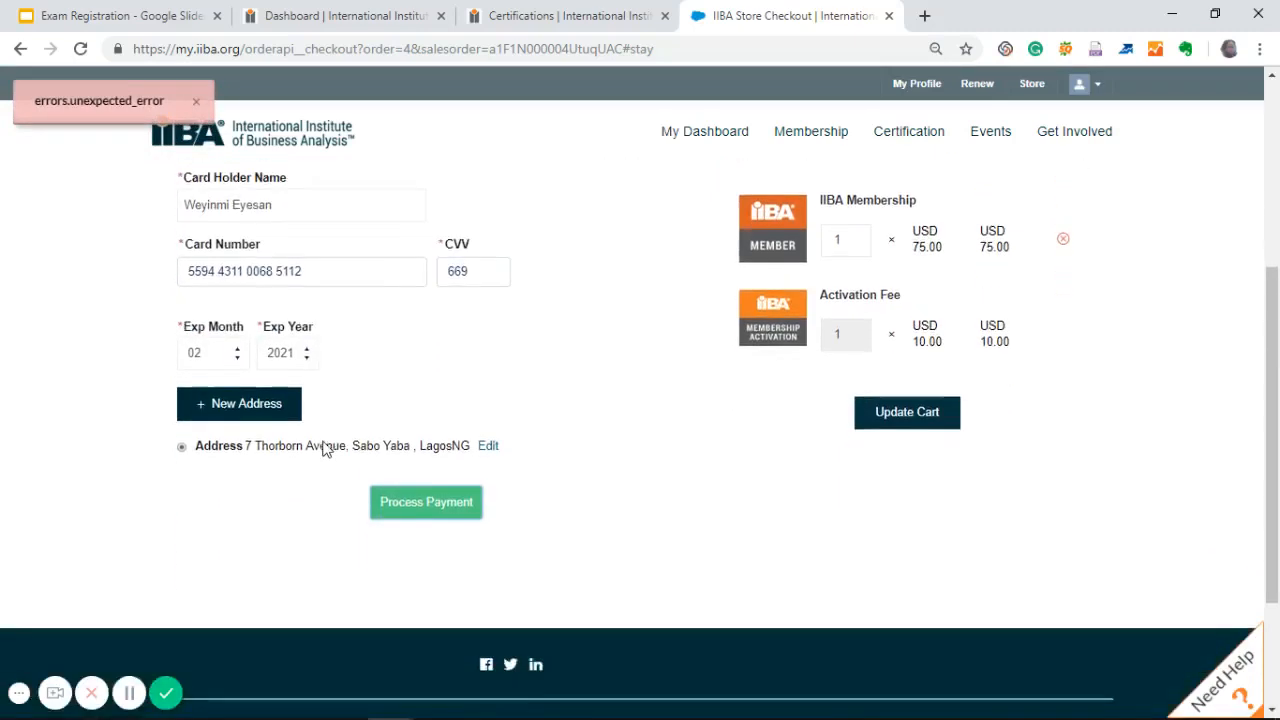
{"action": "left_click", "coordinate": [422, 503]}
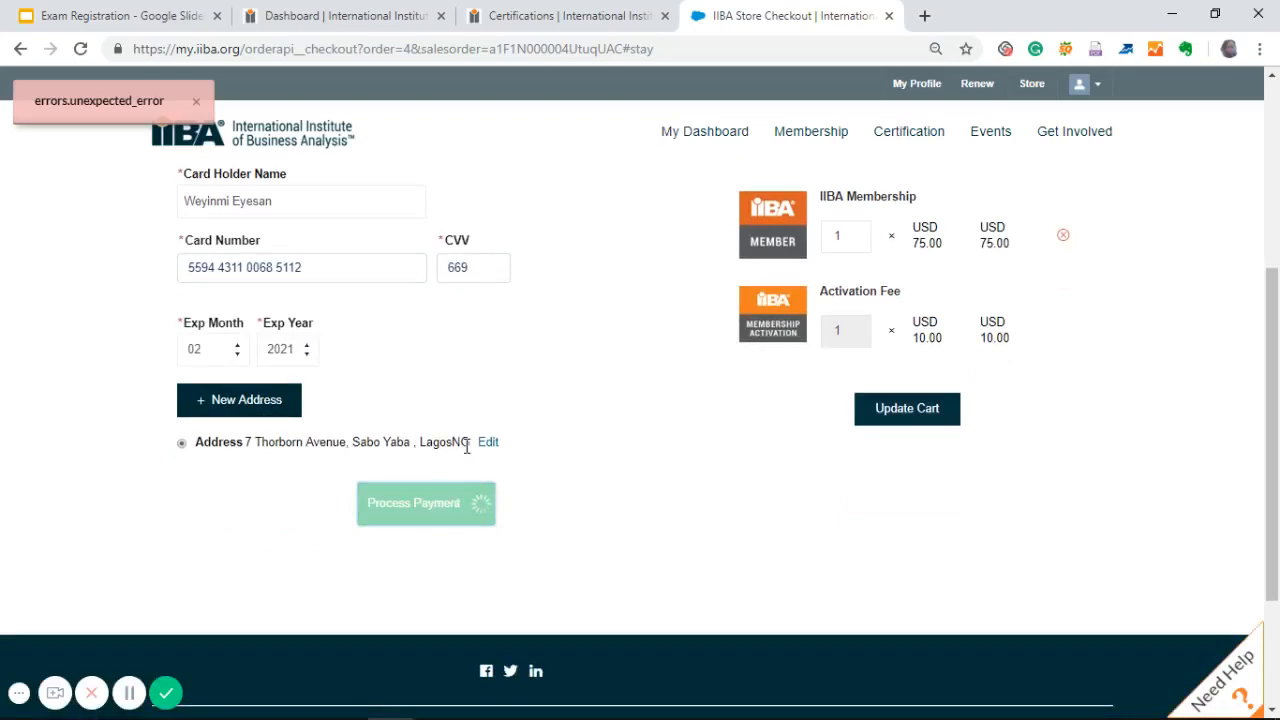
{"action": "scroll", "coordinate": [466, 447], "scroll_direction": "up", "scroll_amount": 2}
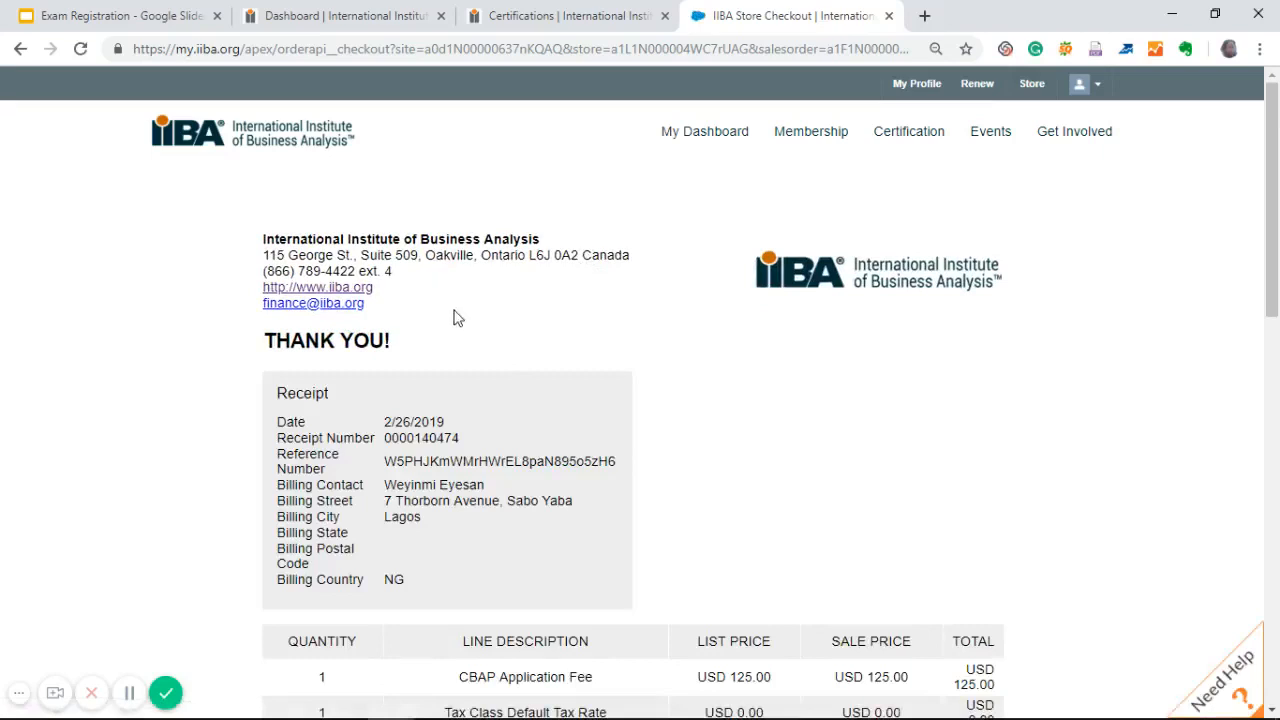
Step: Scroll up and down the USD 210.00 IIBA receipt page to review the order
{"action": "scroll", "coordinate": [458, 313], "scroll_direction": "down", "scroll_amount": 2}
{"action": "scroll", "coordinate": [458, 313], "scroll_direction": "down", "scroll_amount": 1}
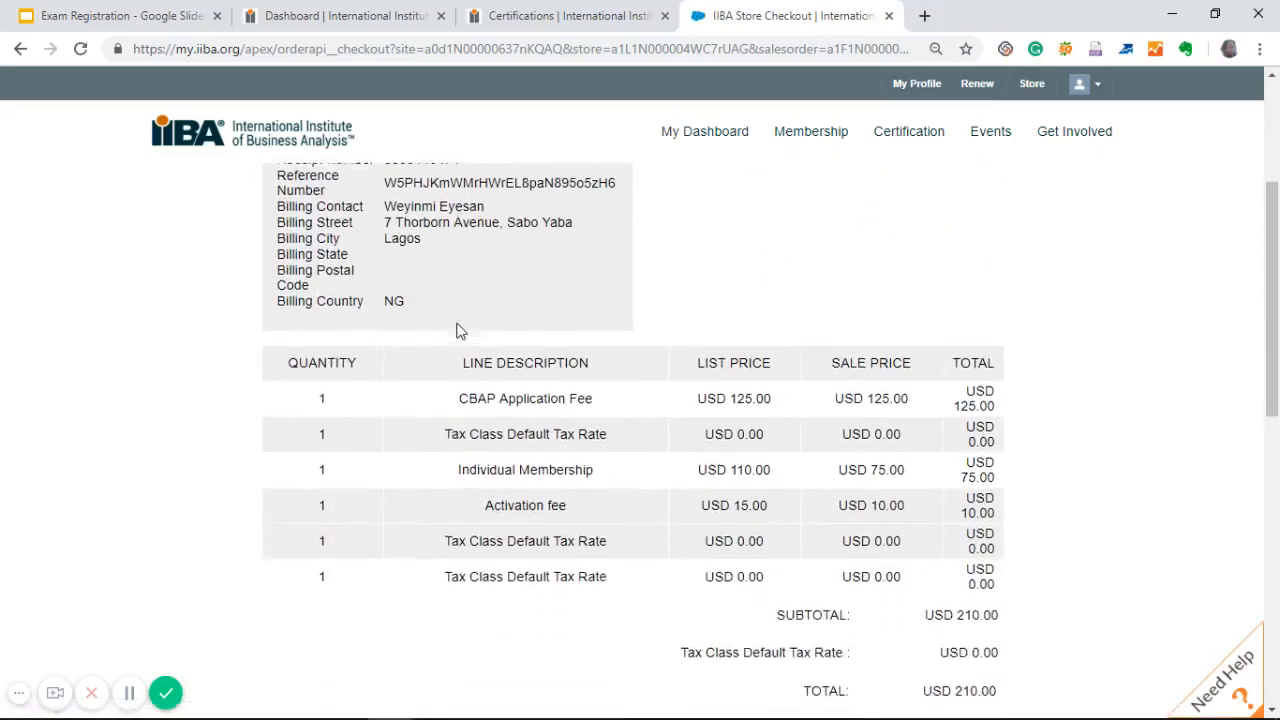
{"action": "scroll", "coordinate": [458, 331], "scroll_direction": "down", "scroll_amount": 3}
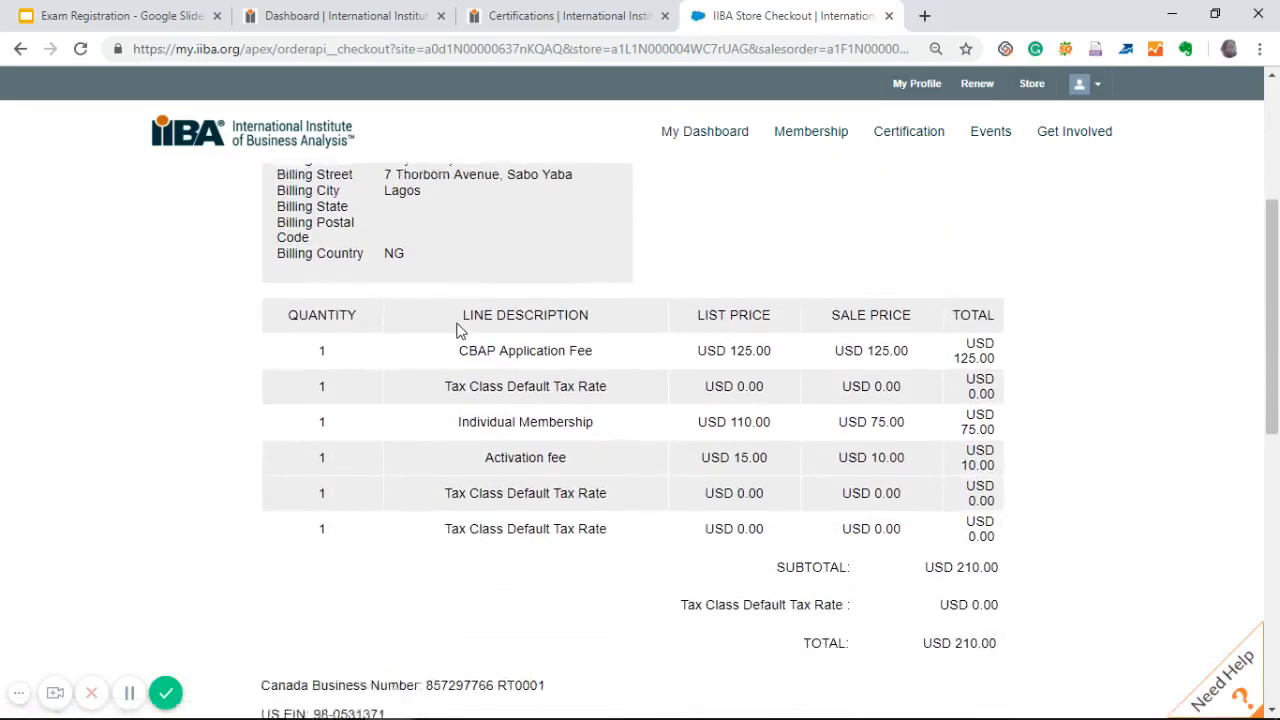
{"action": "scroll", "coordinate": [463, 334], "scroll_direction": "up", "scroll_amount": 3}
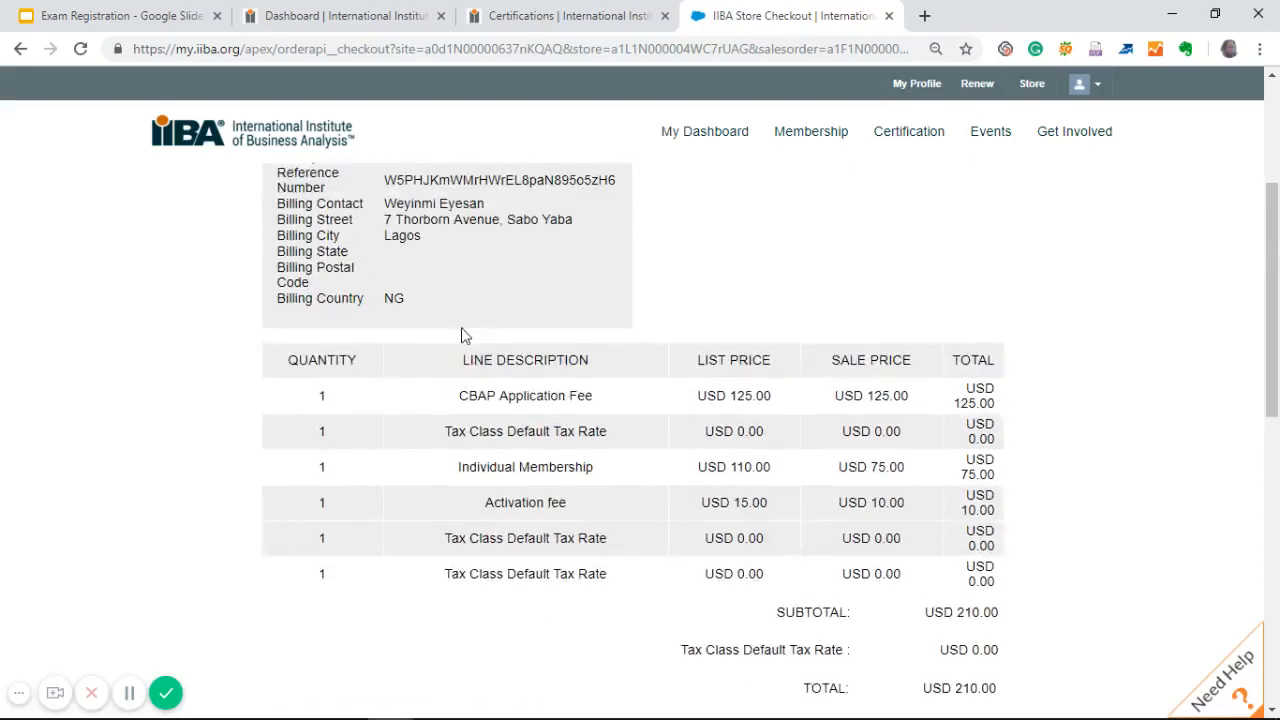
{"action": "scroll", "coordinate": [463, 335], "scroll_direction": "down", "scroll_amount": 4}
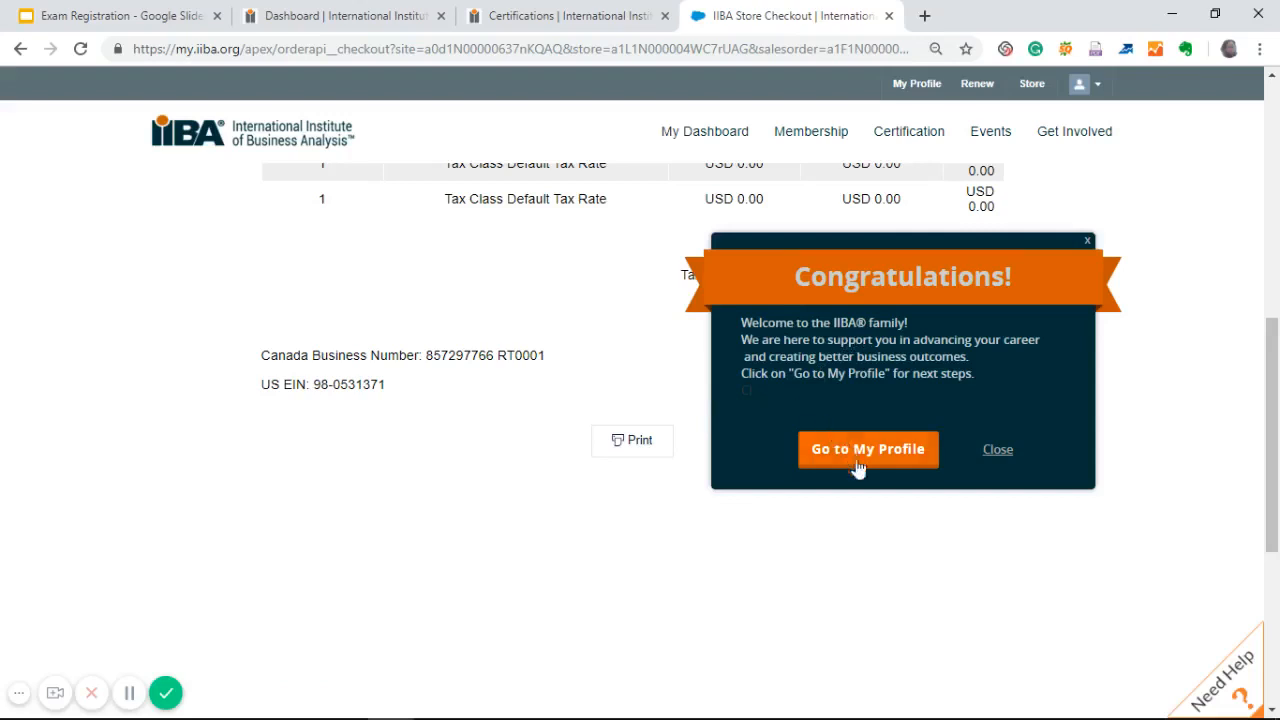
{"action": "scroll", "coordinate": [500, 390], "scroll_direction": "up", "scroll_amount": 1}
{"action": "scroll", "coordinate": [500, 390], "scroll_direction": "up", "scroll_amount": 1}
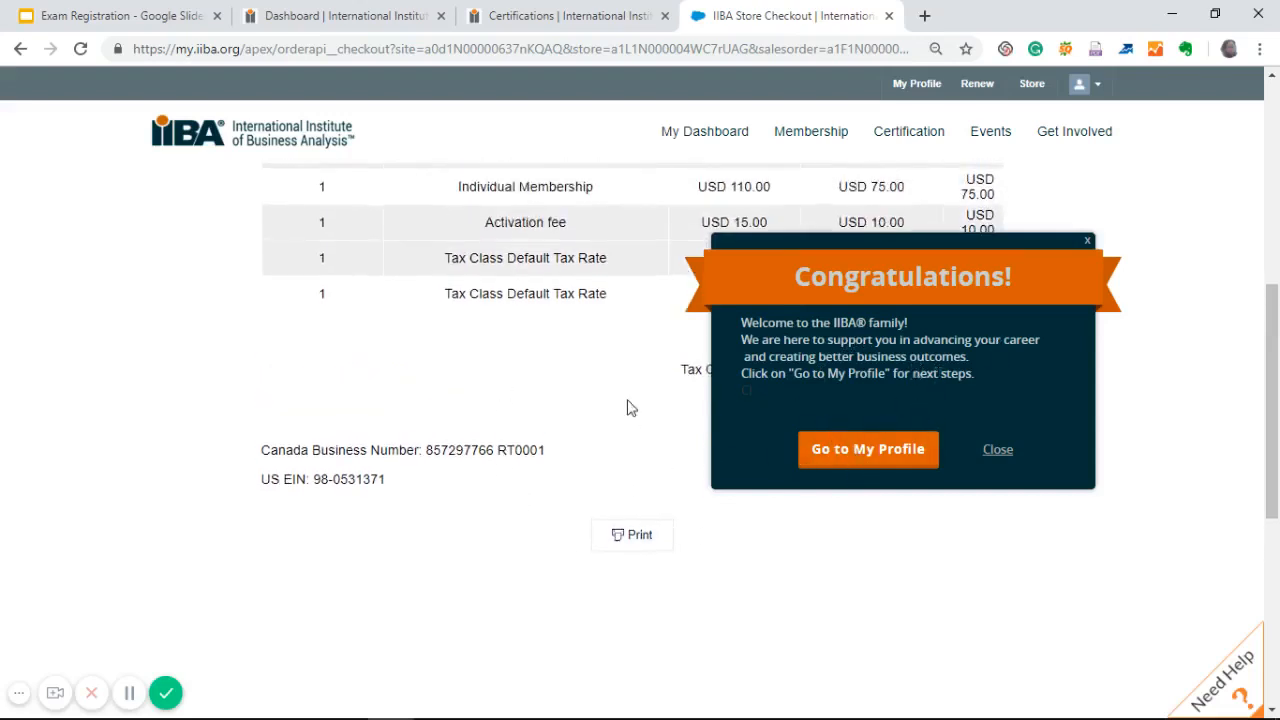
{"action": "scroll", "coordinate": [630, 407], "scroll_direction": "up", "scroll_amount": 2}
{"action": "scroll", "coordinate": [630, 407], "scroll_direction": "up", "scroll_amount": 2}
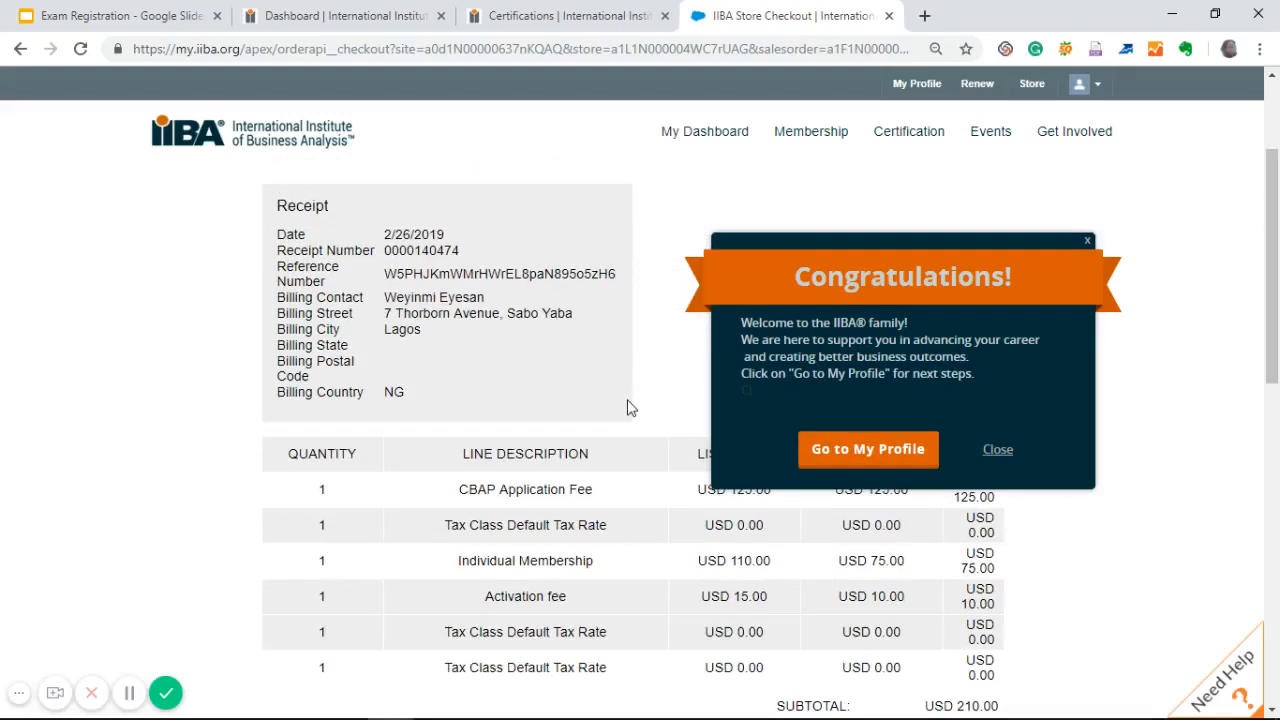
{"action": "scroll", "coordinate": [630, 407], "scroll_direction": "down", "scroll_amount": 1}
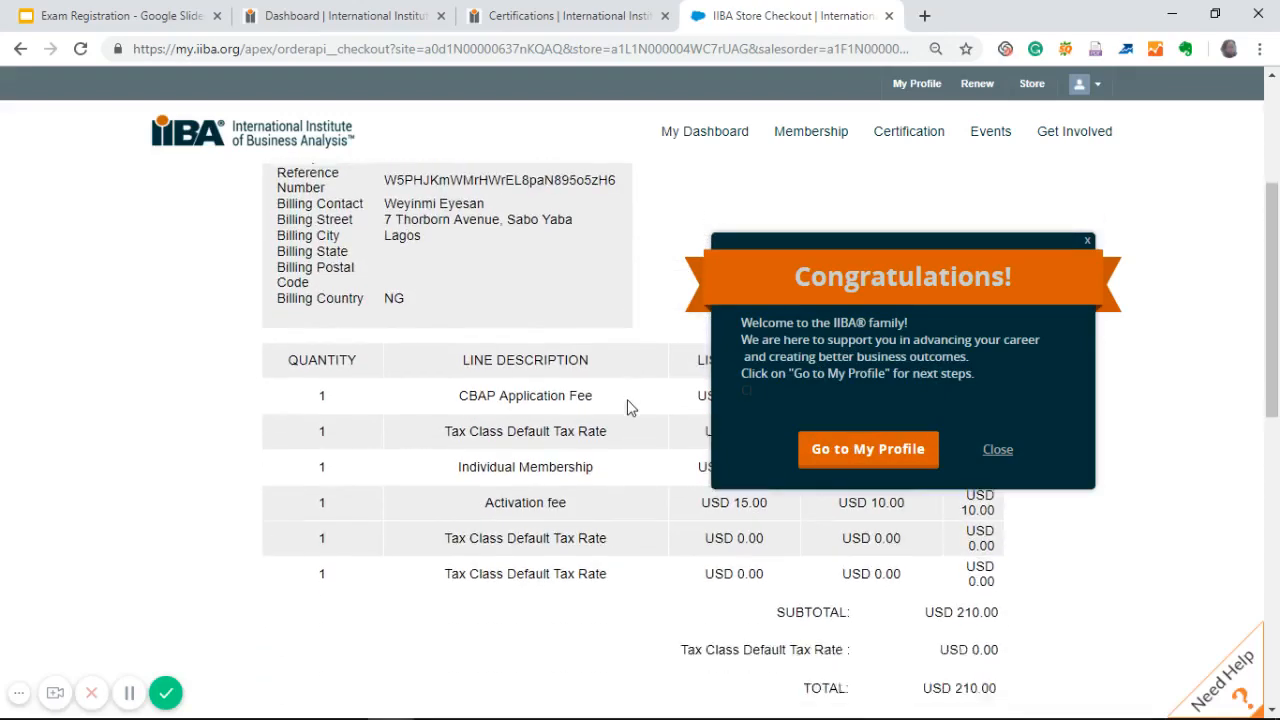
{"action": "scroll", "coordinate": [630, 407], "scroll_direction": "down", "scroll_amount": 2}
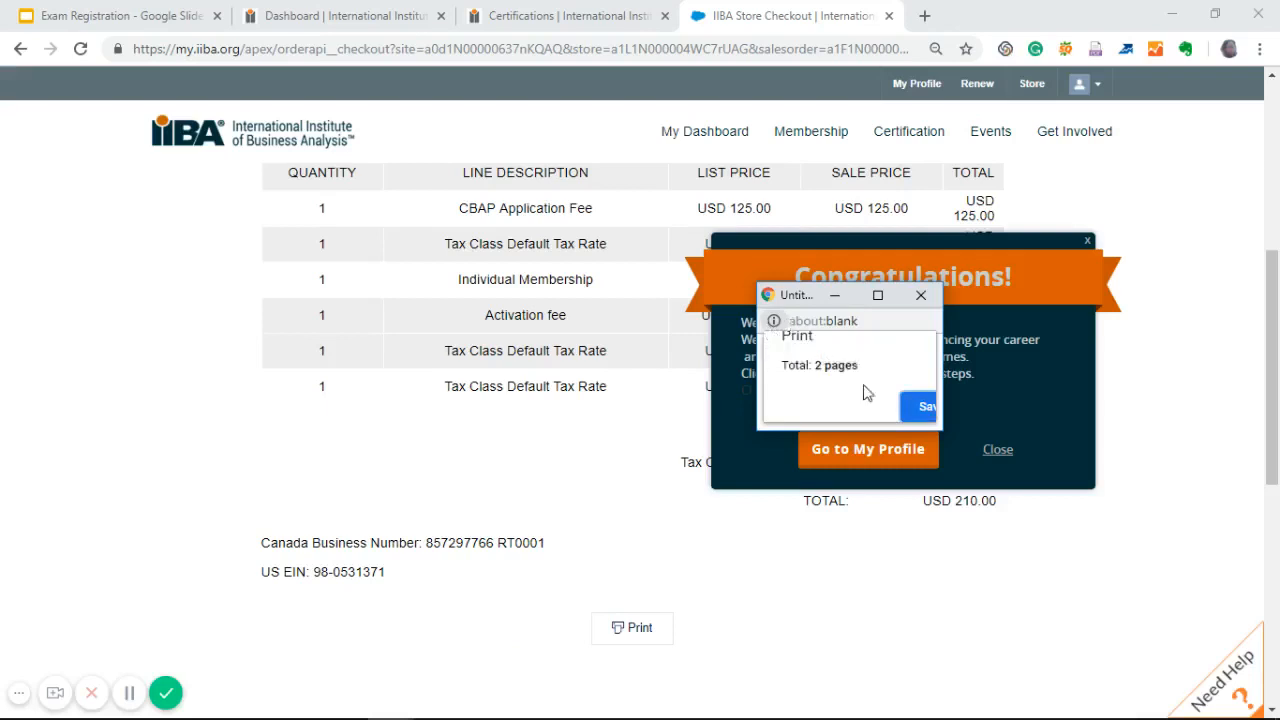
Step: Save the receipt as a PDF named with the user's first name plus 'IIBA receipt'
{"action": "left_click", "coordinate": [877, 296]}
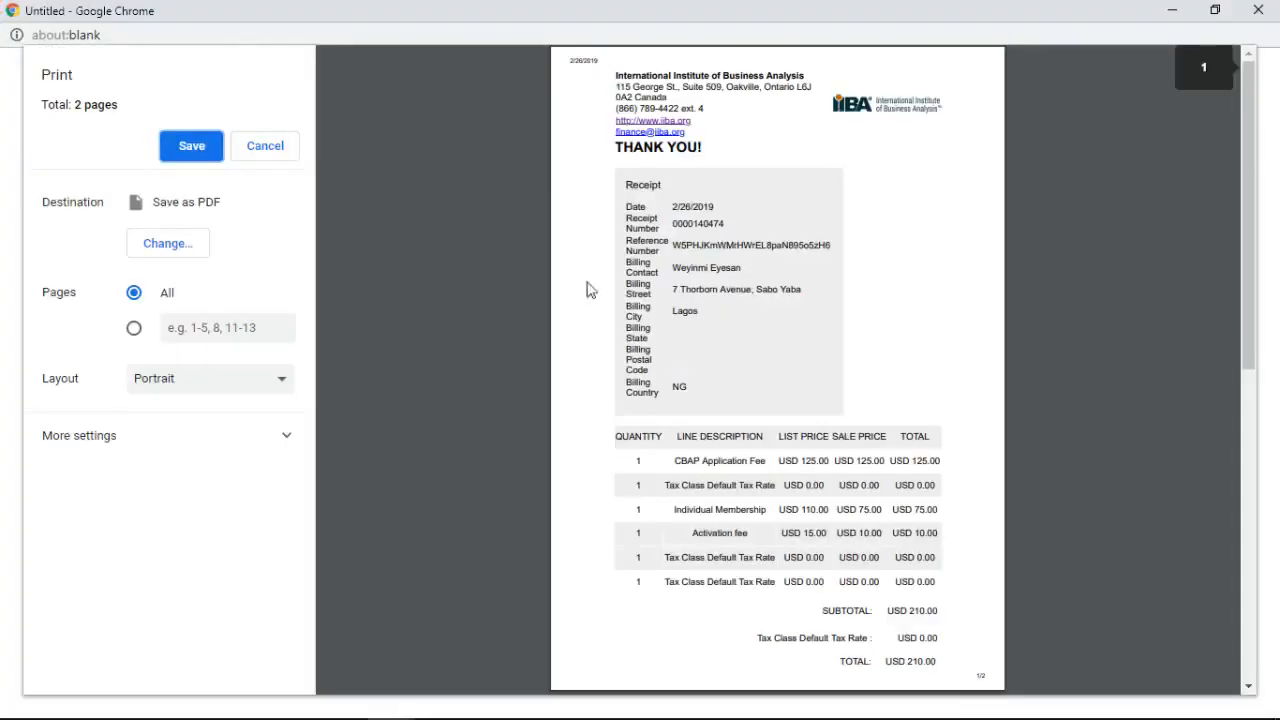
{"action": "left_click", "coordinate": [193, 160]}
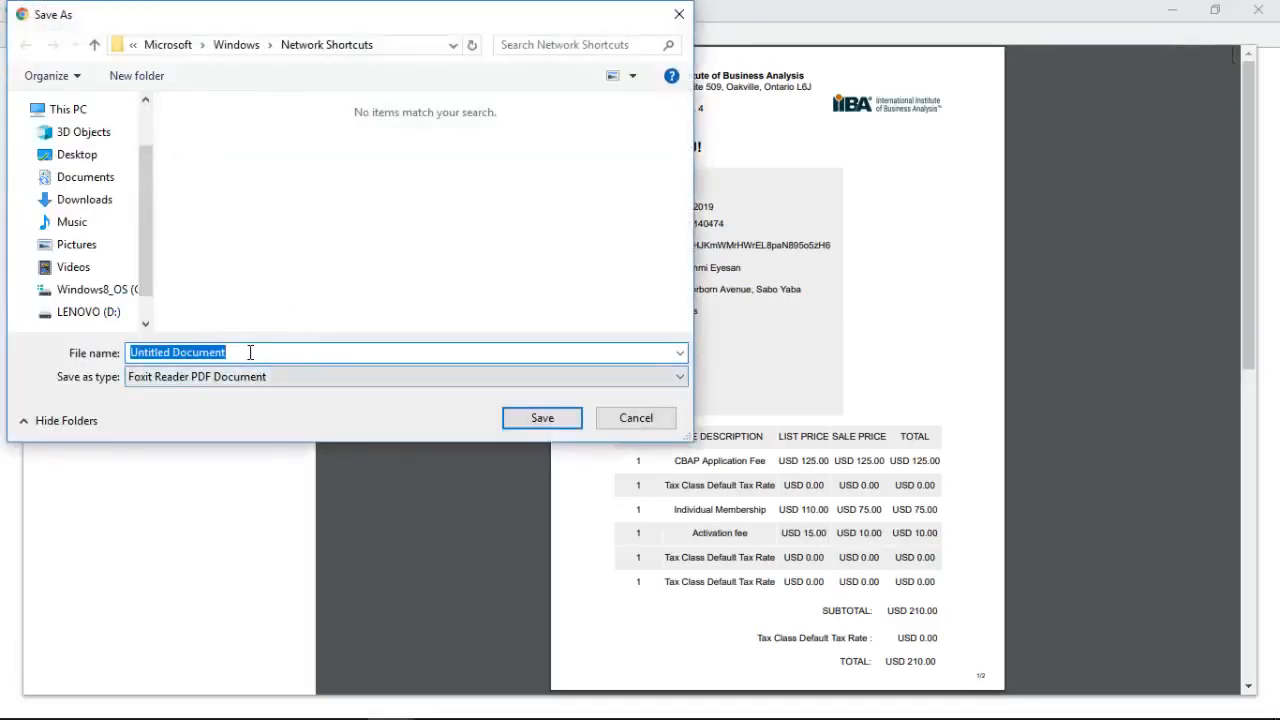
{"action": "key", "text": "BackSpace"}
{"action": "type", "text": "Weyinmi"}
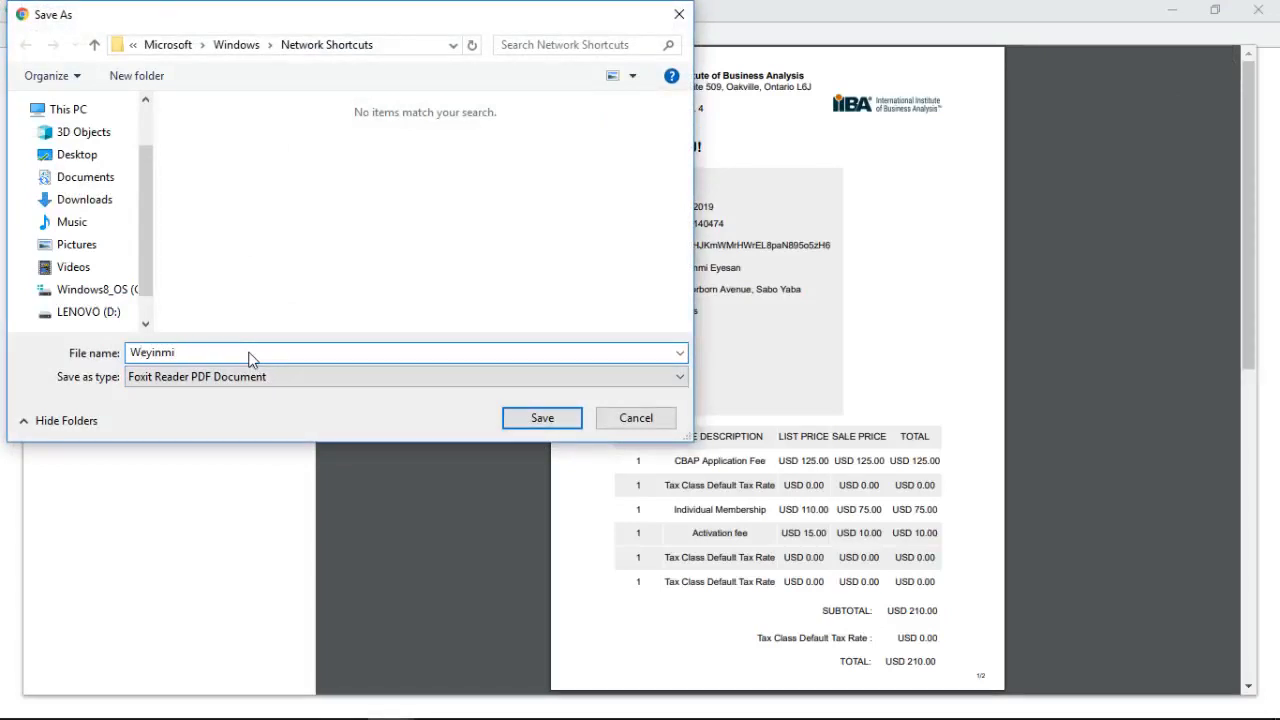
{"action": "type", "text": " IIBA receipt"}
{"action": "left_click", "coordinate": [542, 420]}
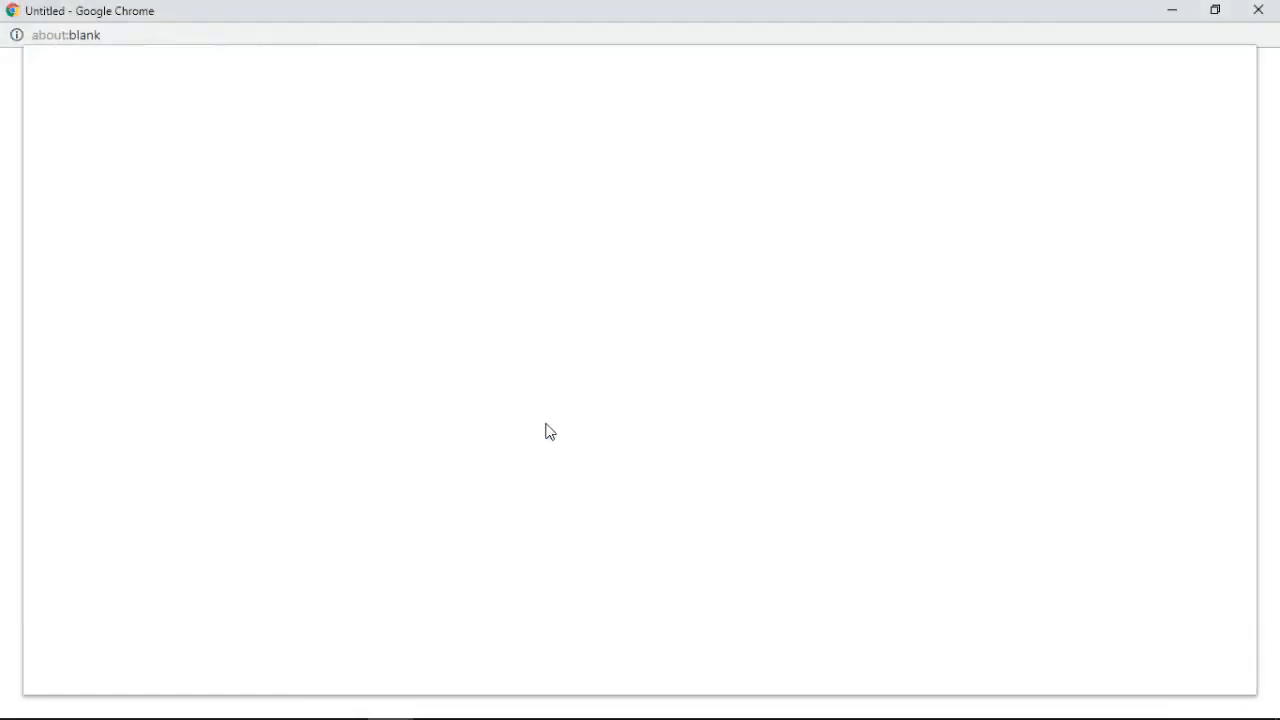
Step: Close the Congratulations welcome message and the My Profile tour tip on the receipt page
{"action": "scroll", "coordinate": [655, 537], "scroll_direction": "up", "scroll_amount": 3}
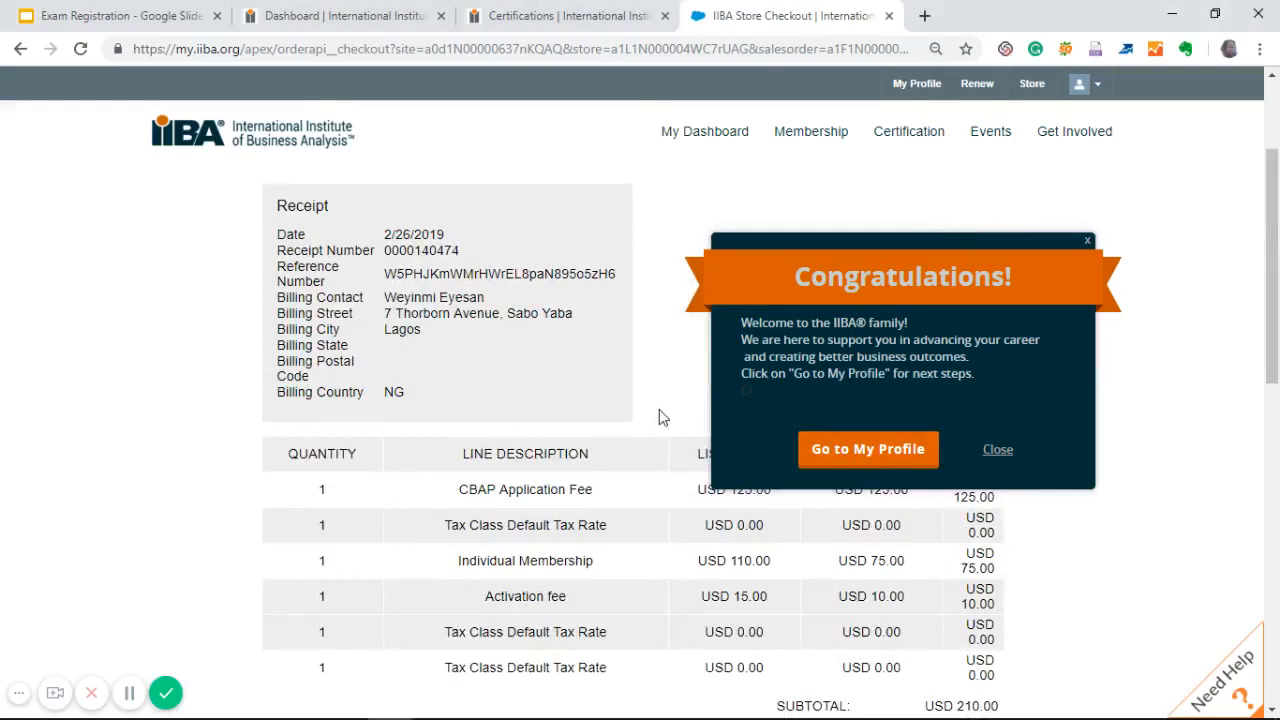
{"action": "left_click", "coordinate": [855, 455]}
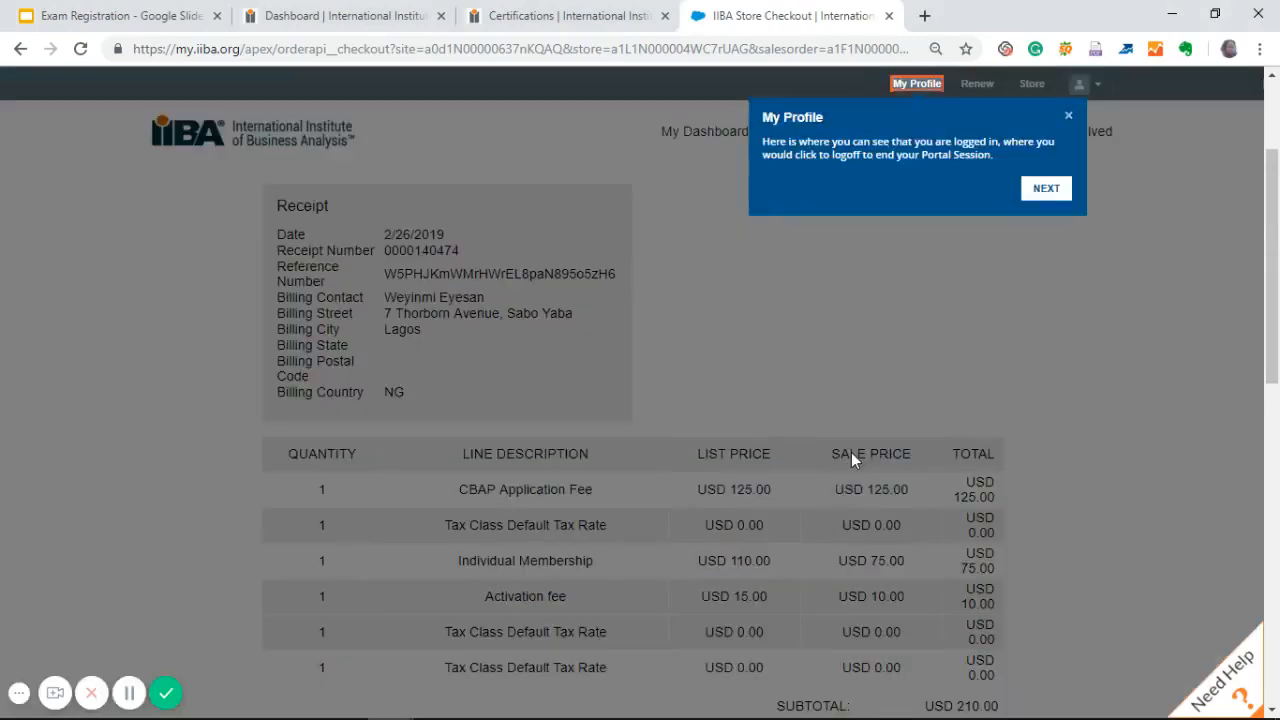
{"action": "left_click", "coordinate": [1046, 197]}
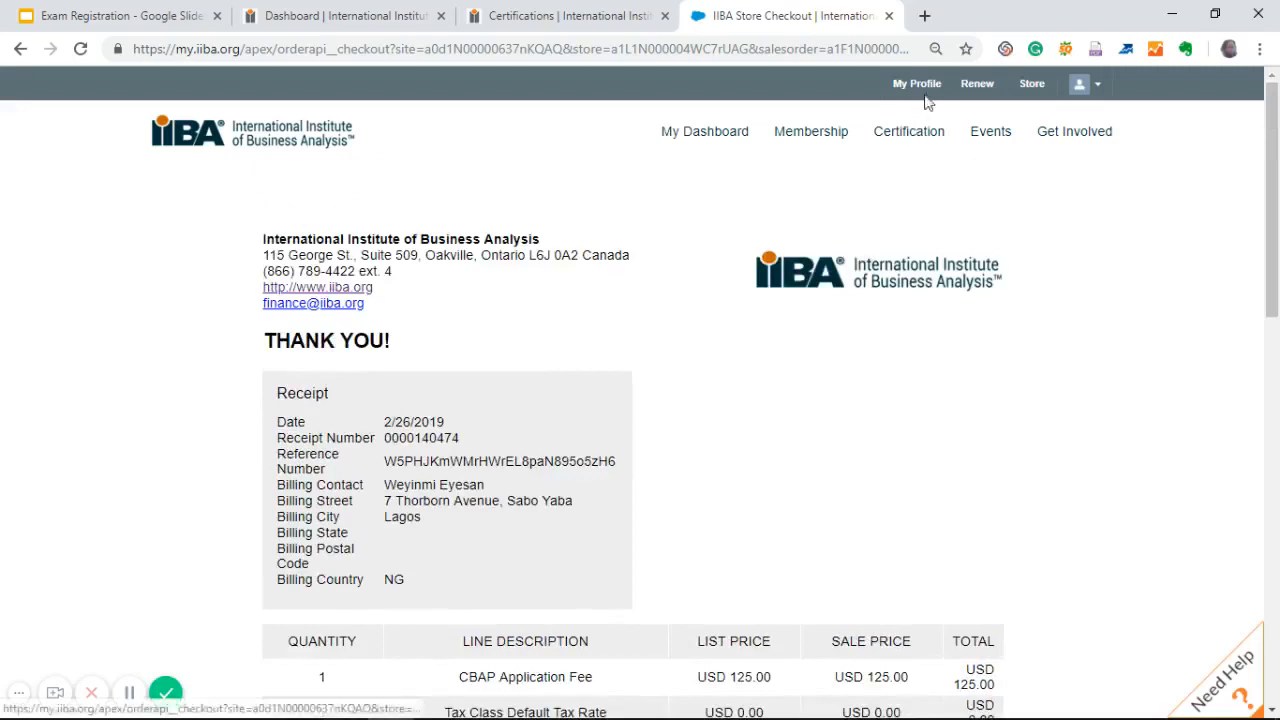
{"action": "mouse_move", "coordinate": [922, 143]}
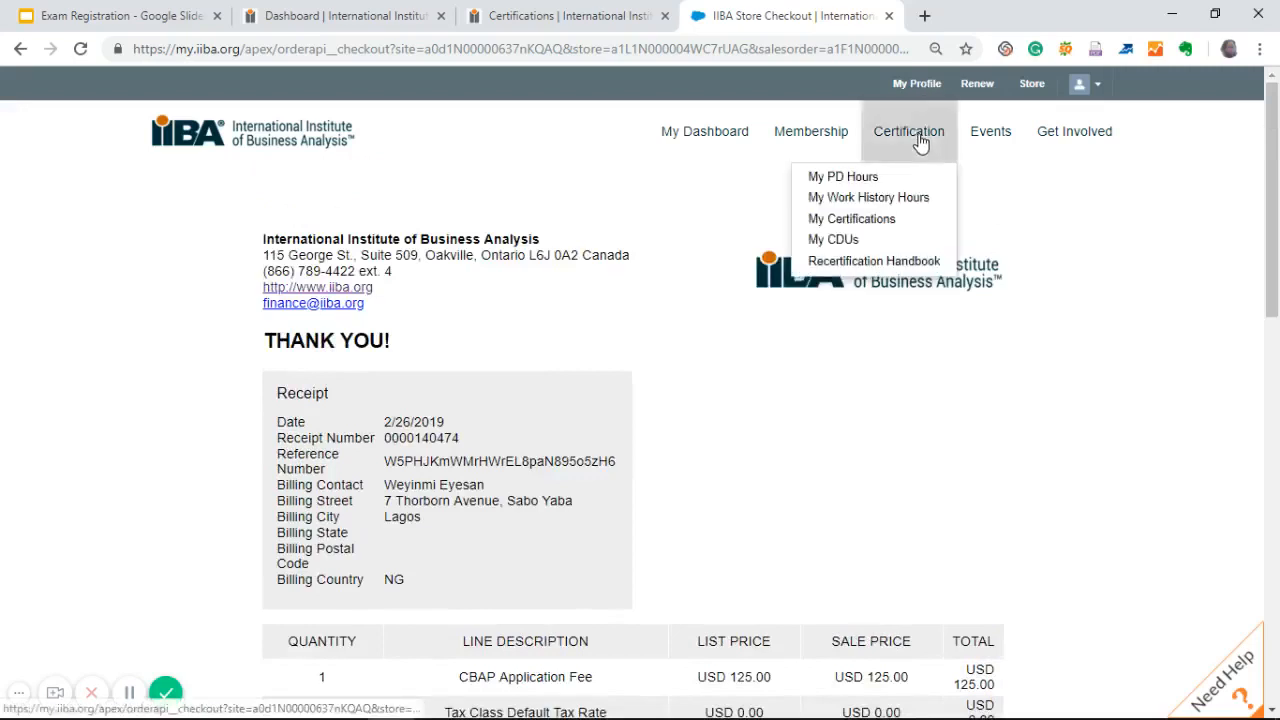
{"action": "mouse_move", "coordinate": [900, 177]}
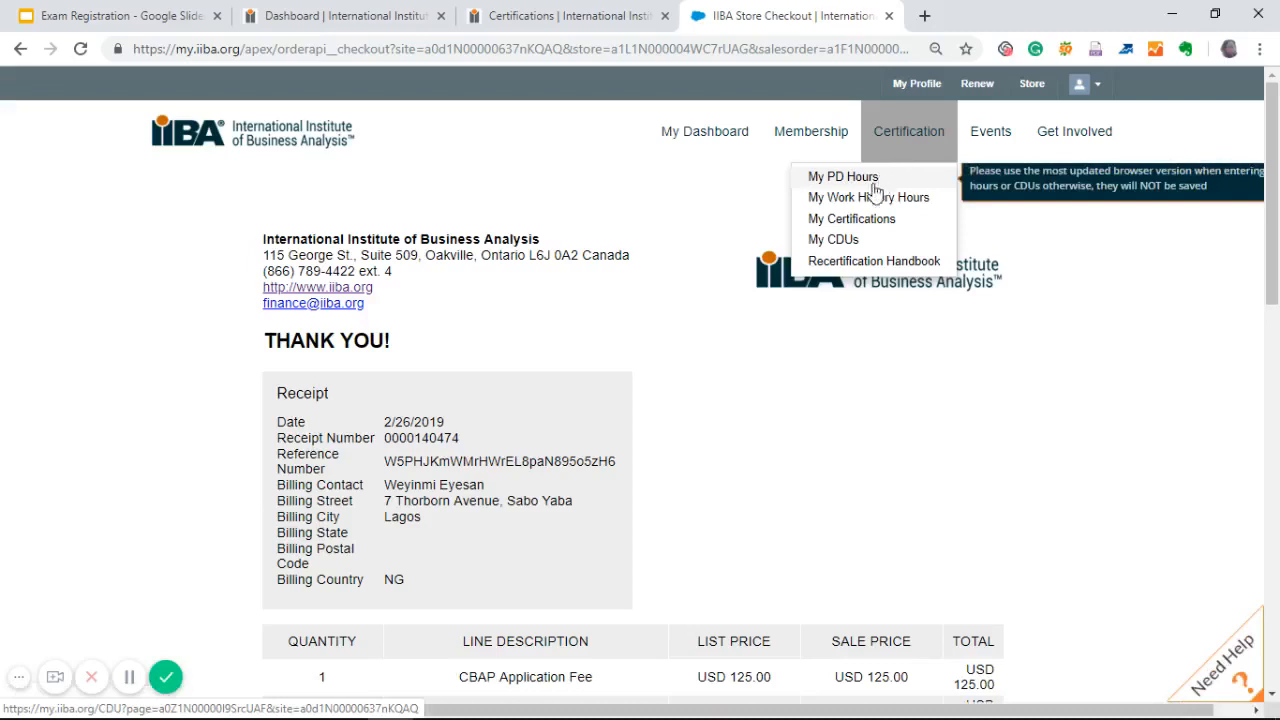
Step: Go to Certification > My PD Hours, then to My Work History Hours
{"action": "left_click", "coordinate": [868, 180]}
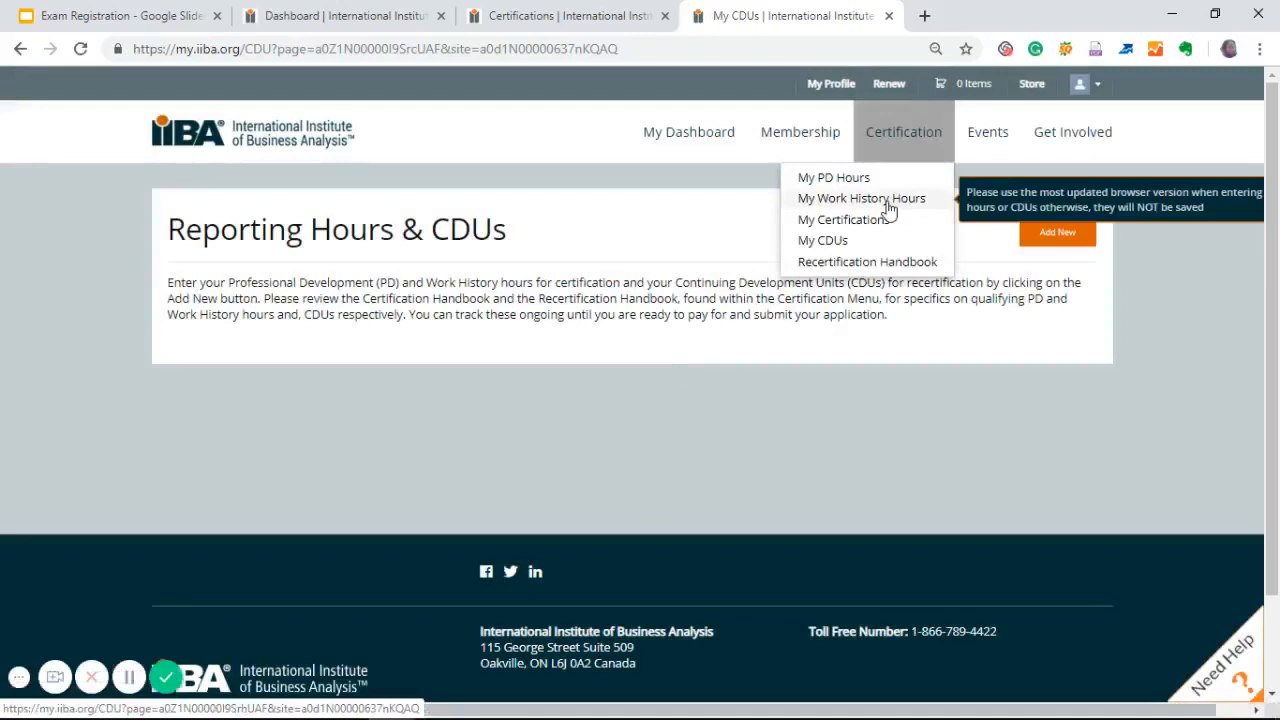
{"action": "left_click", "coordinate": [888, 205]}
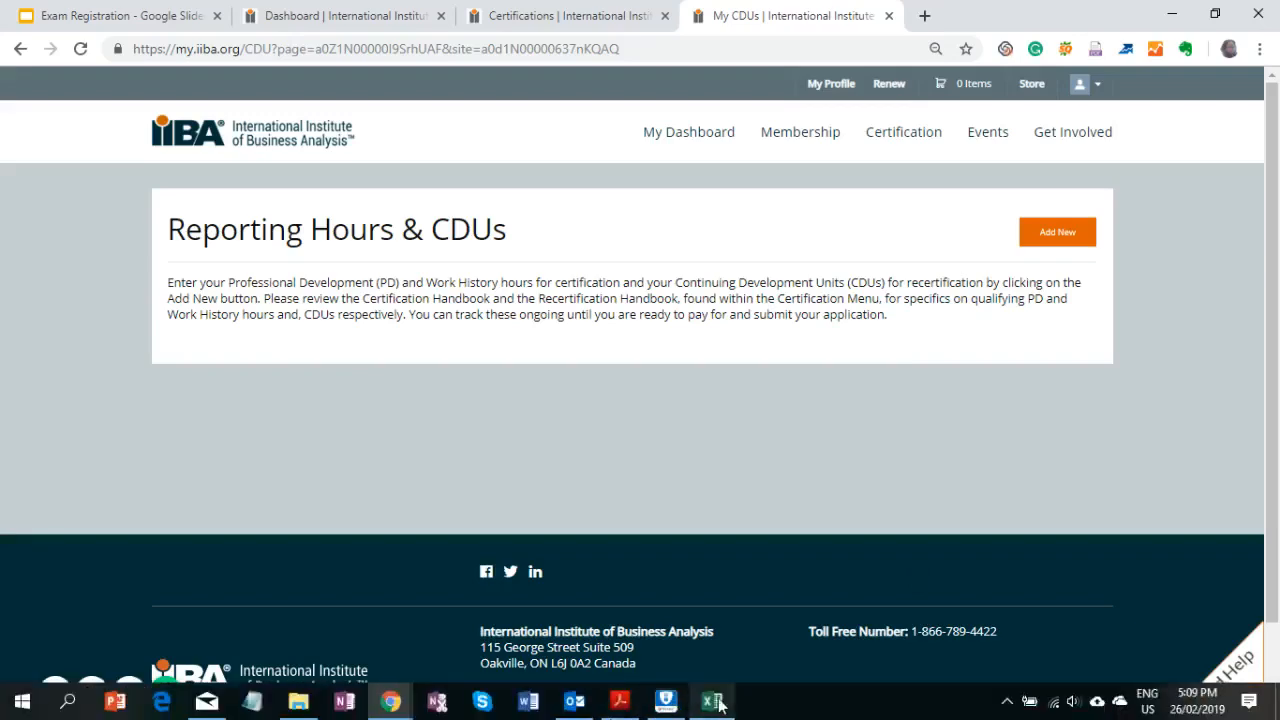
Step: Bring the CBAP application worksheet to the front and scroll through its Instructions sheet
{"action": "left_click", "coordinate": [712, 700]}
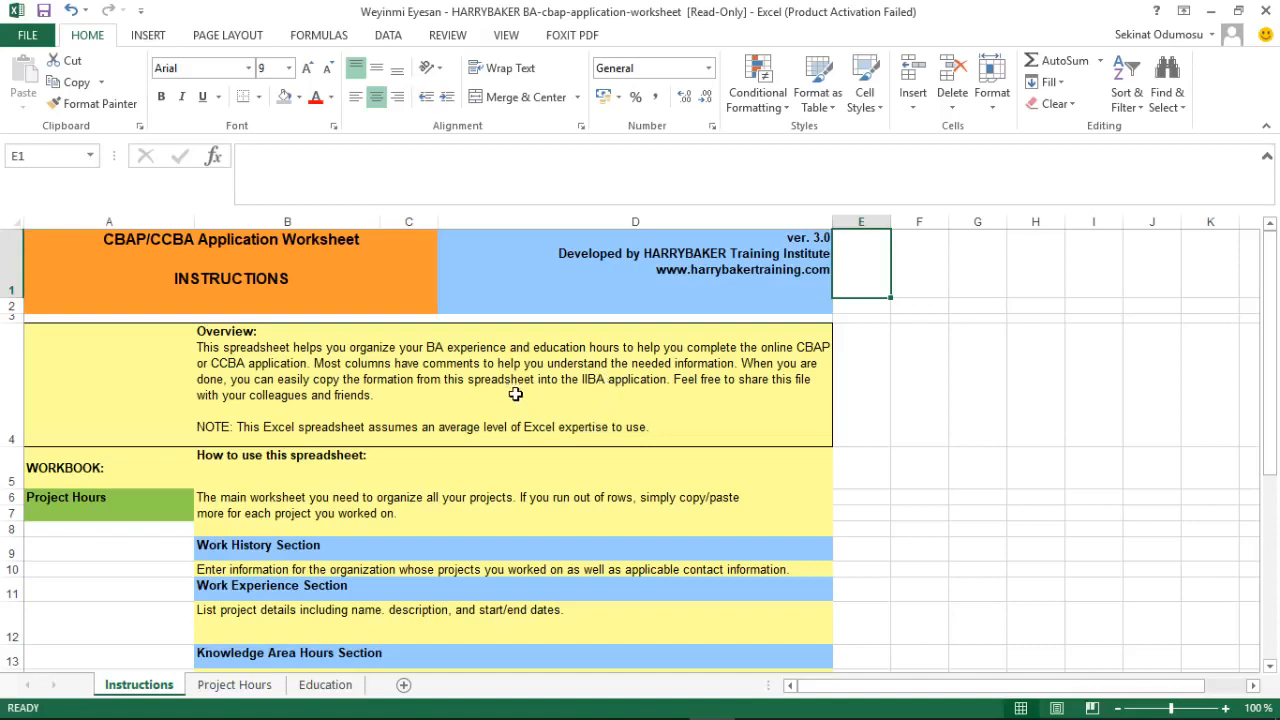
{"action": "scroll", "coordinate": [432, 467], "scroll_direction": "down", "scroll_amount": 3}
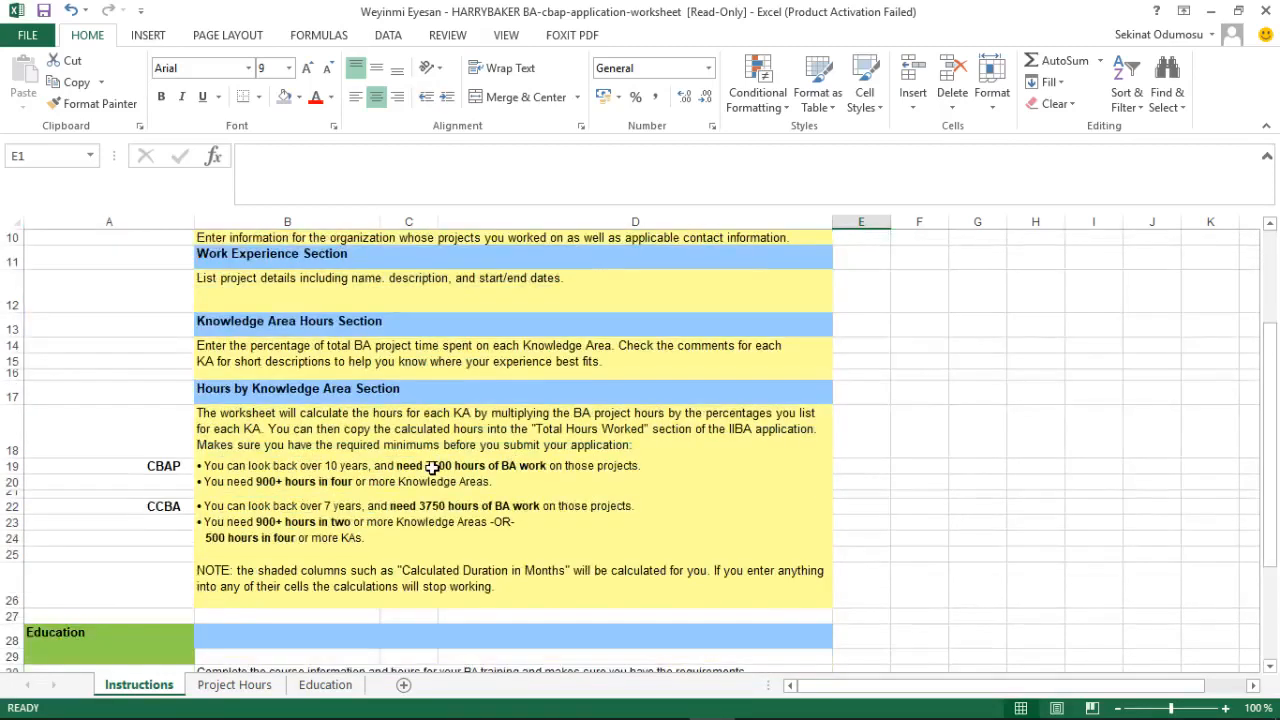
{"action": "scroll", "coordinate": [432, 474], "scroll_direction": "up", "scroll_amount": 3}
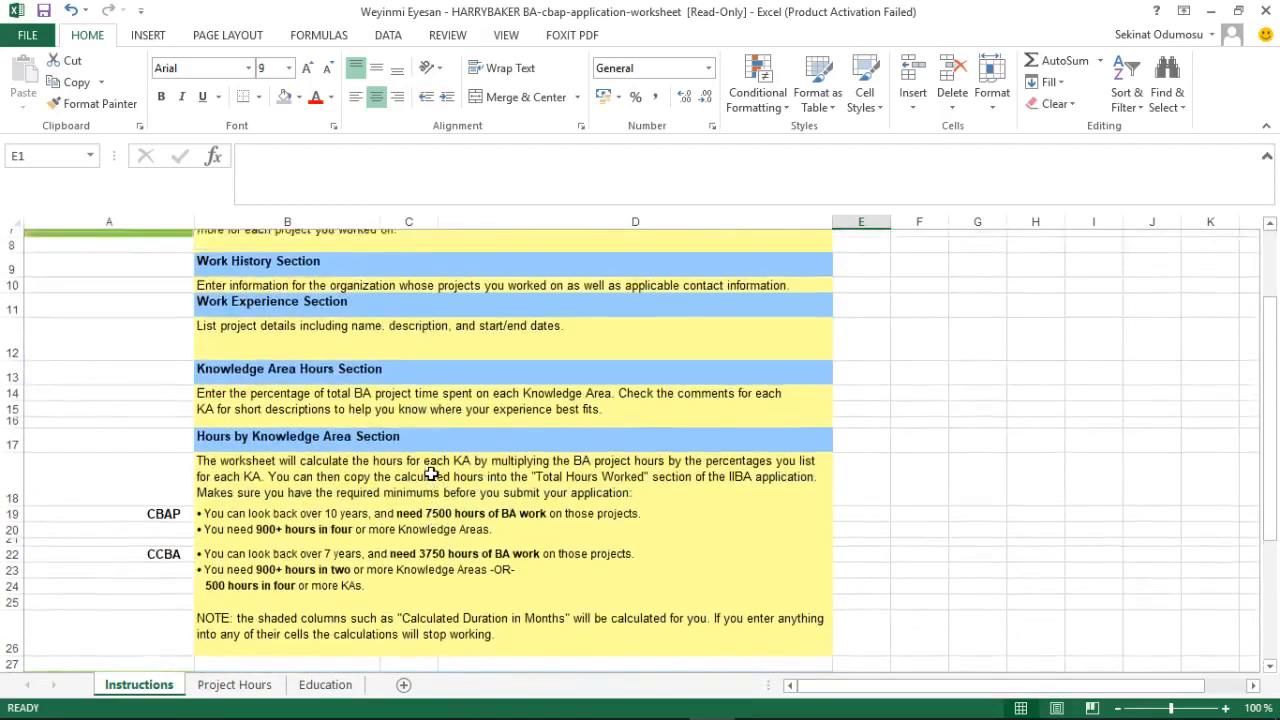
{"action": "scroll", "coordinate": [433, 477], "scroll_direction": "down", "scroll_amount": 1}
{"action": "scroll", "coordinate": [433, 477], "scroll_direction": "down", "scroll_amount": 6}
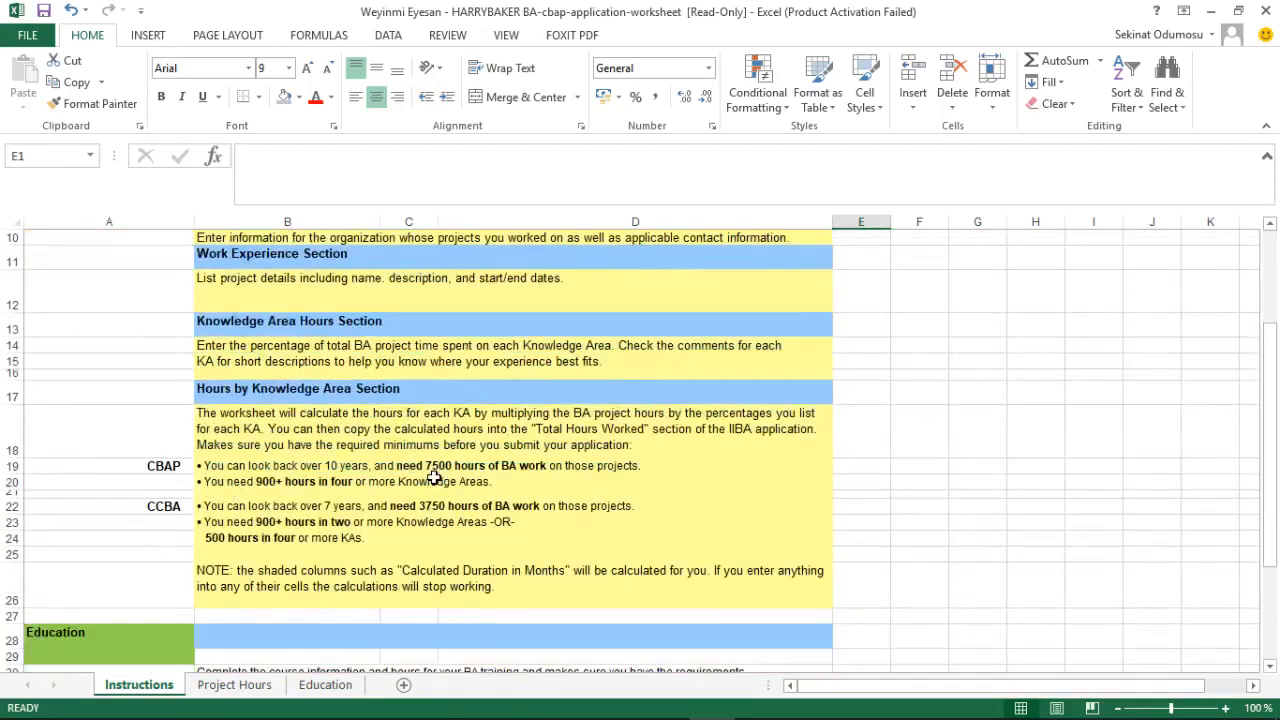
{"action": "scroll", "coordinate": [433, 477], "scroll_direction": "up", "scroll_amount": 7}
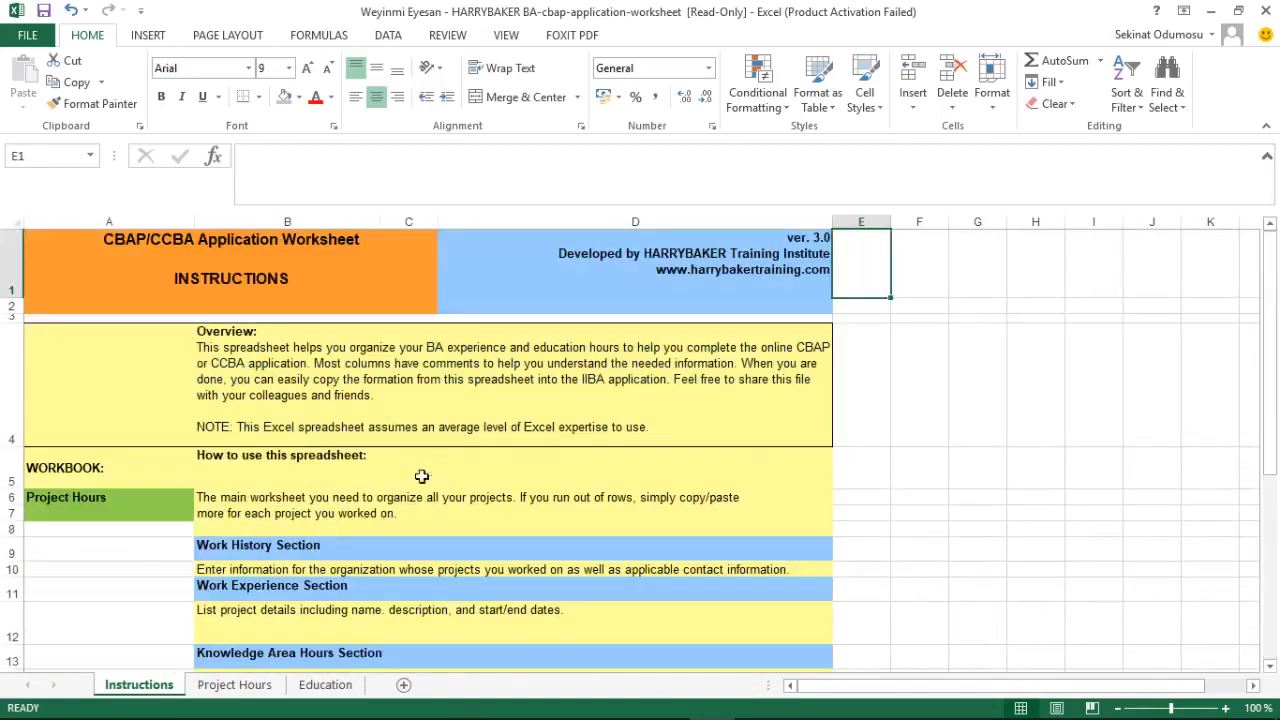
{"action": "scroll", "coordinate": [477, 518], "scroll_direction": "down", "scroll_amount": 1}
{"action": "scroll", "coordinate": [477, 518], "scroll_direction": "down", "scroll_amount": 2}
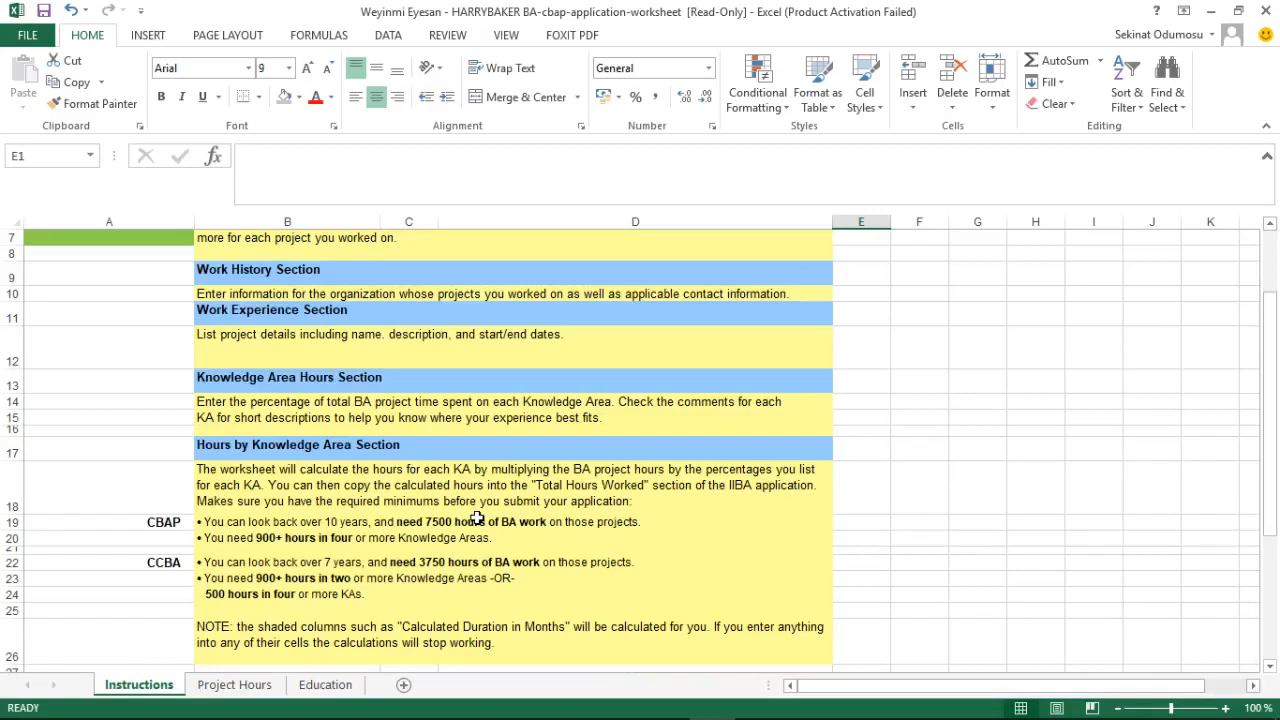
{"action": "scroll", "coordinate": [475, 527], "scroll_direction": "down", "scroll_amount": 2}
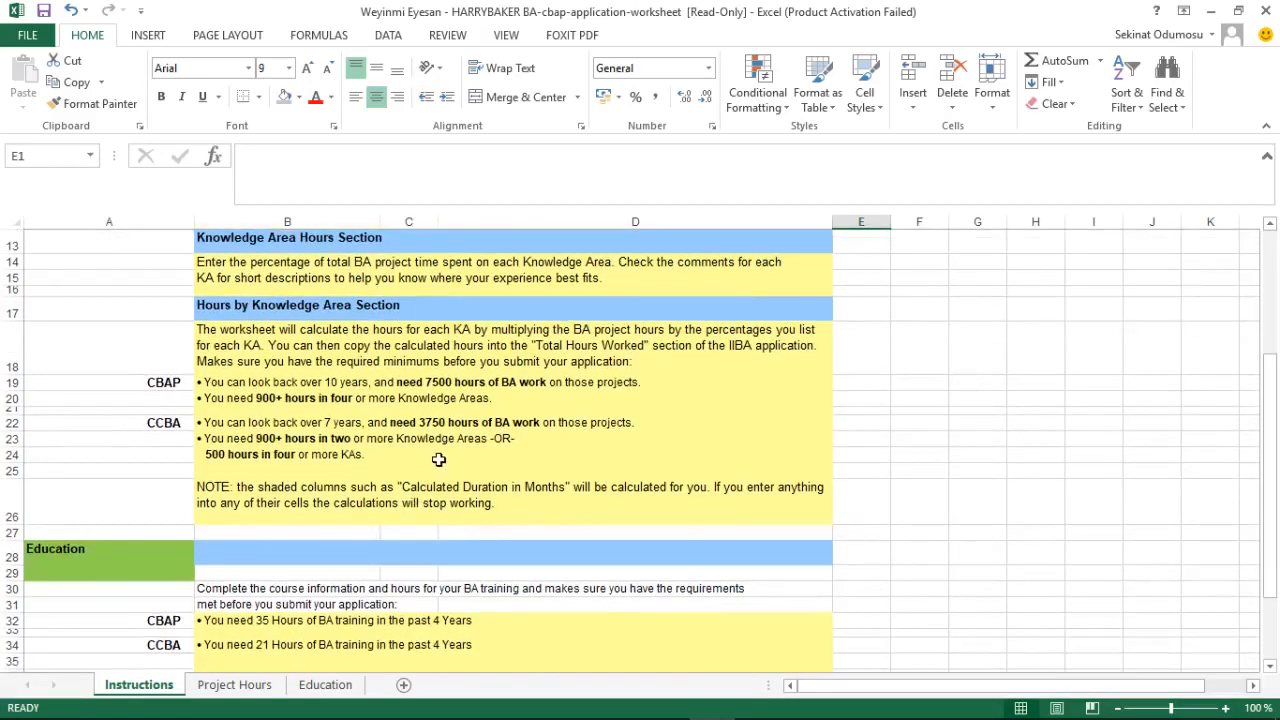
{"action": "scroll", "coordinate": [439, 459], "scroll_direction": "down", "scroll_amount": 2}
{"action": "scroll", "coordinate": [439, 459], "scroll_direction": "down", "scroll_amount": 1}
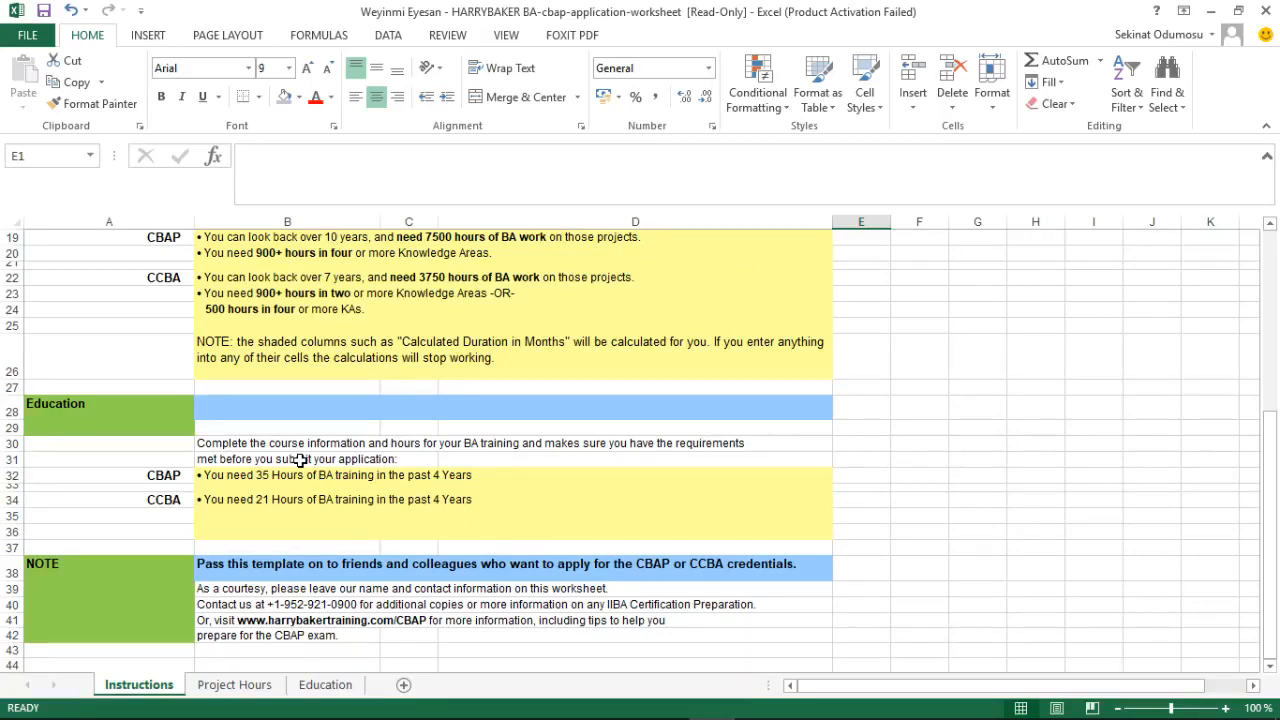
{"action": "scroll", "coordinate": [205, 548], "scroll_direction": "down", "scroll_amount": 2}
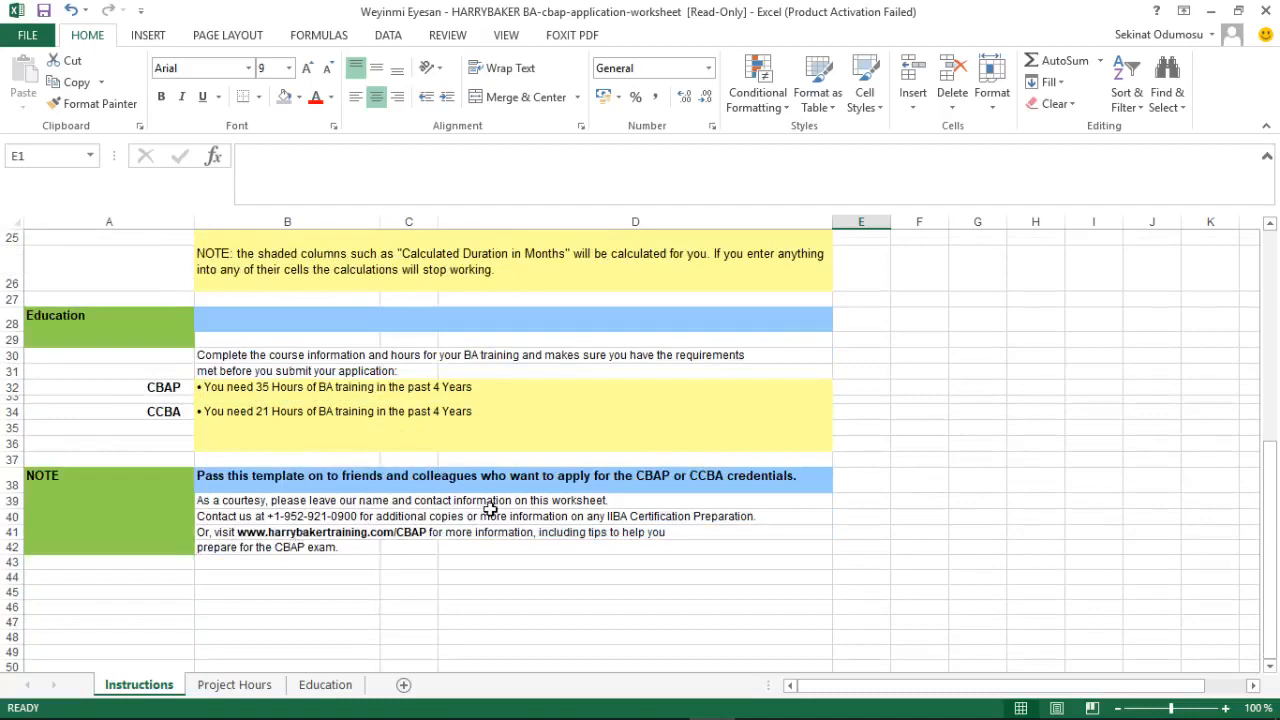
{"action": "scroll", "coordinate": [538, 505], "scroll_direction": "up", "scroll_amount": 8}
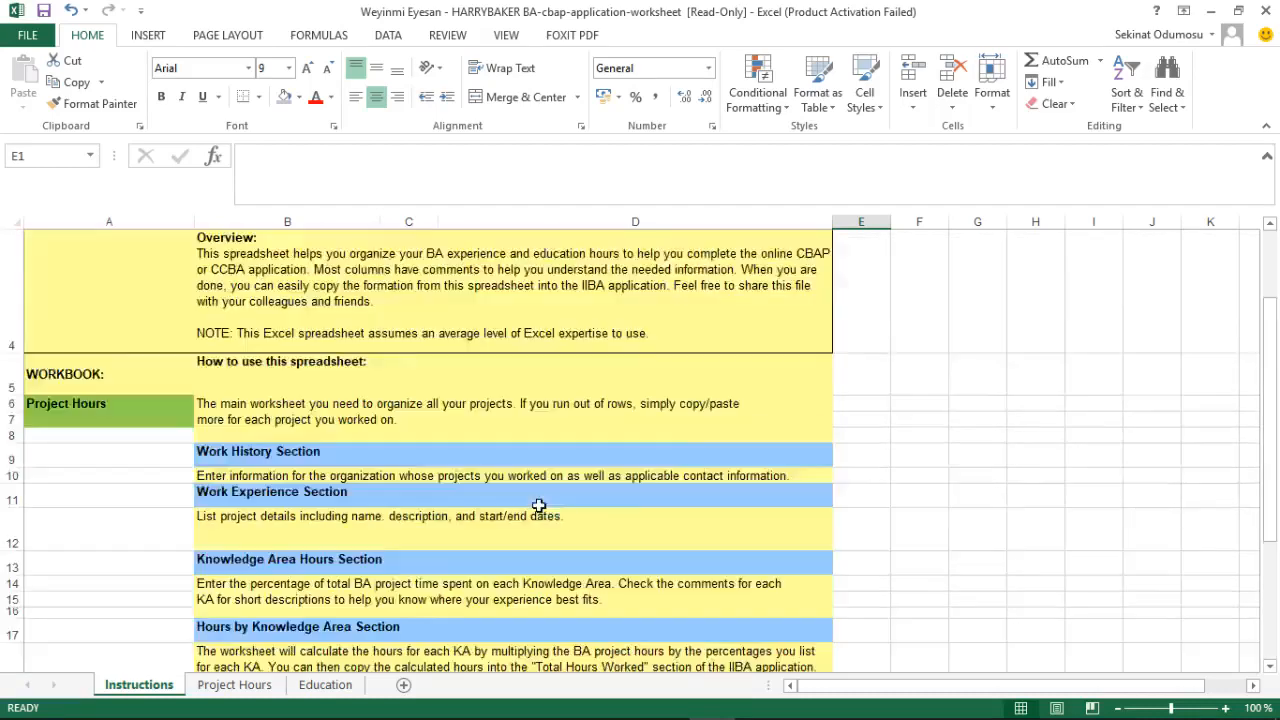
Step: Switch to the Project Hours sheet and scroll through the work-history project rows
{"action": "left_click", "coordinate": [235, 685]}
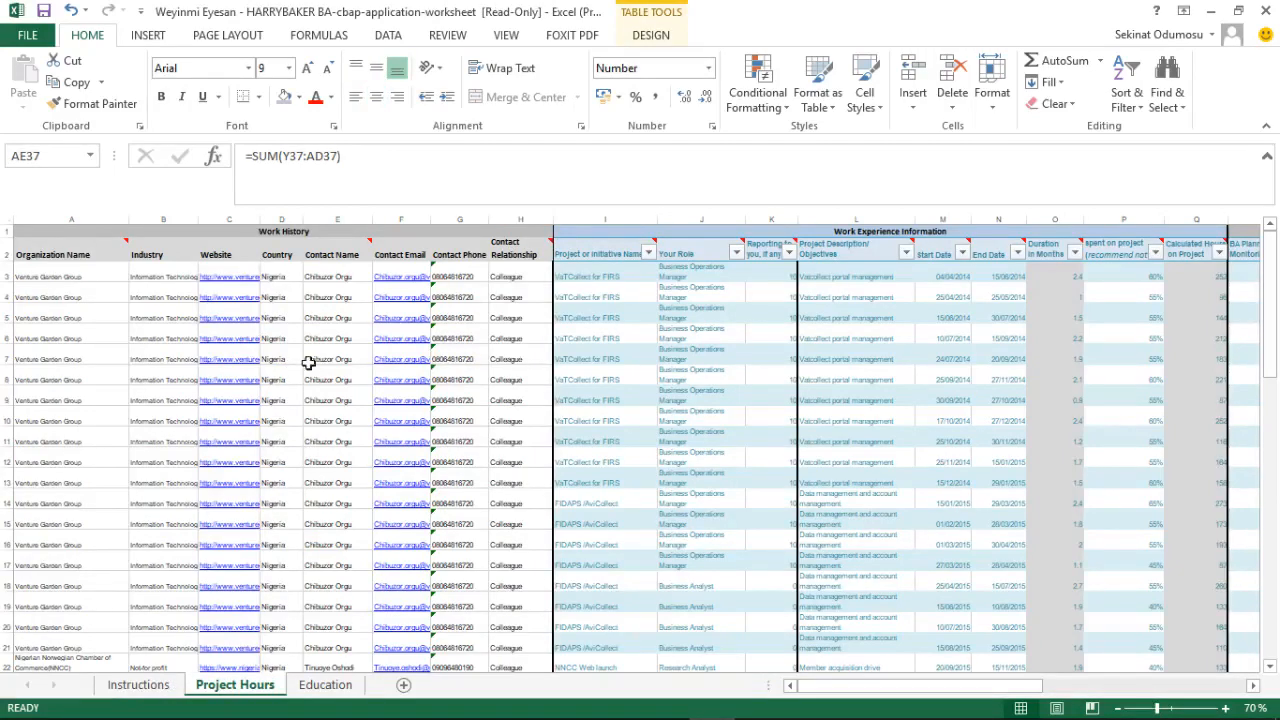
{"action": "scroll", "coordinate": [307, 362], "scroll_direction": "down", "scroll_amount": 8}
{"action": "scroll", "coordinate": [307, 362], "scroll_direction": "down", "scroll_amount": 5}
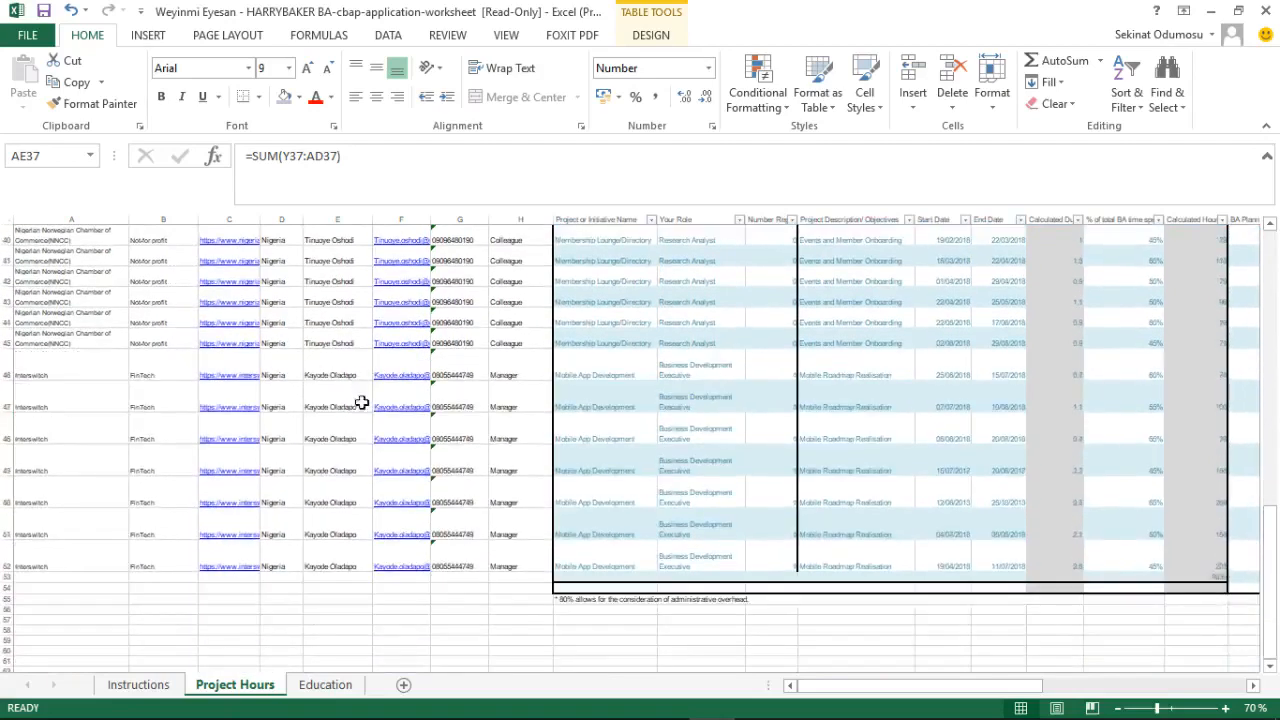
{"action": "scroll", "coordinate": [371, 452], "scroll_direction": "up", "scroll_amount": 2}
{"action": "scroll", "coordinate": [371, 455], "scroll_direction": "up", "scroll_amount": 7}
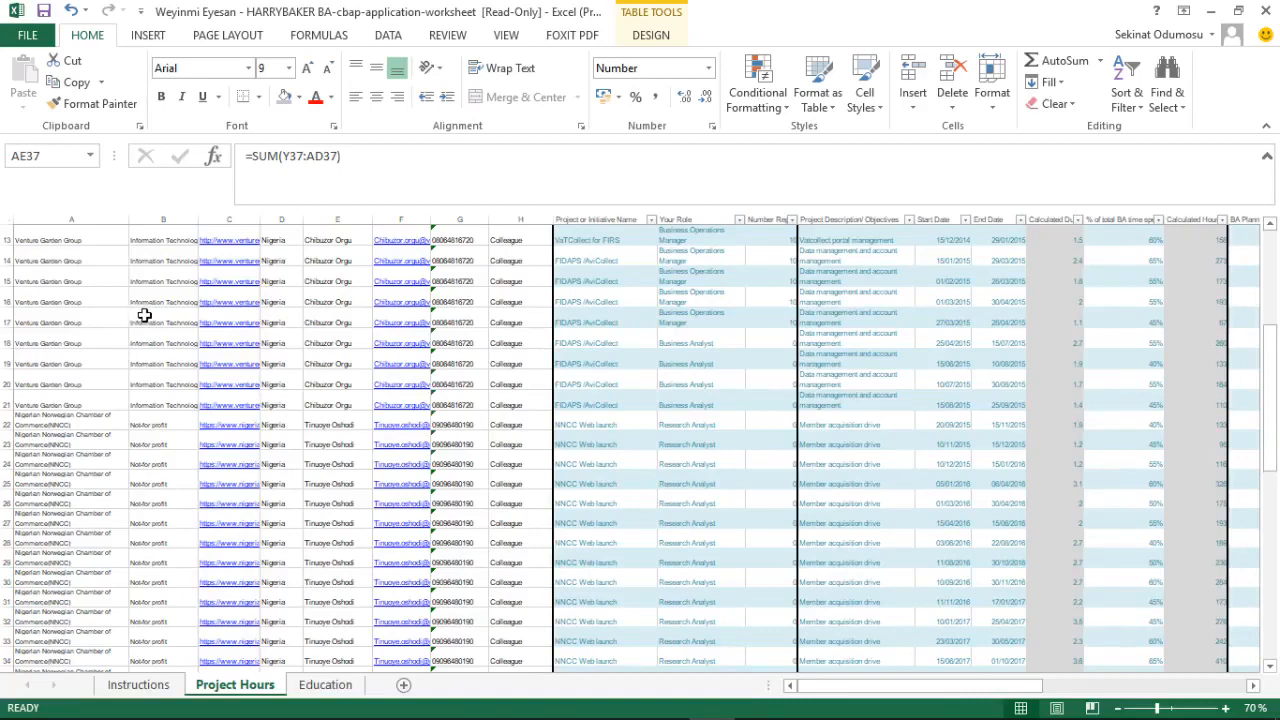
{"action": "scroll", "coordinate": [150, 318], "scroll_direction": "up", "scroll_amount": 1}
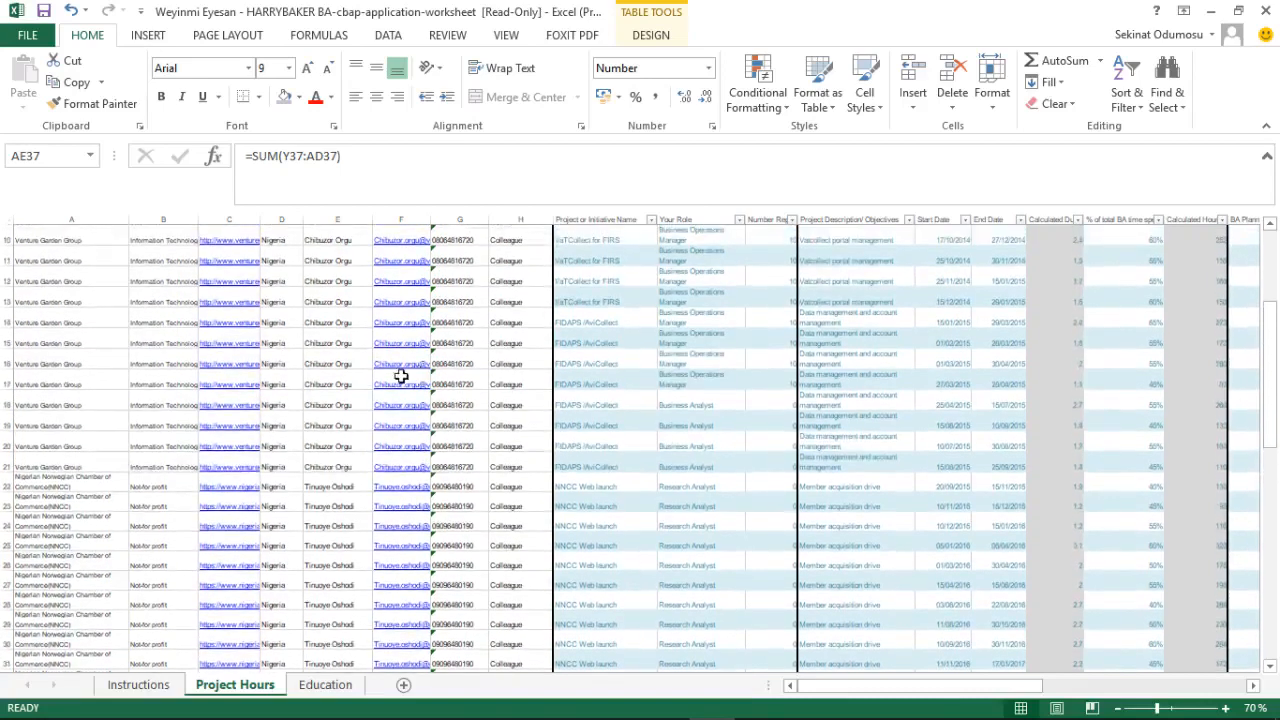
{"action": "scroll", "coordinate": [400, 376], "scroll_direction": "up", "scroll_amount": 3}
{"action": "scroll", "coordinate": [185, 390], "scroll_direction": "down", "scroll_amount": 9}
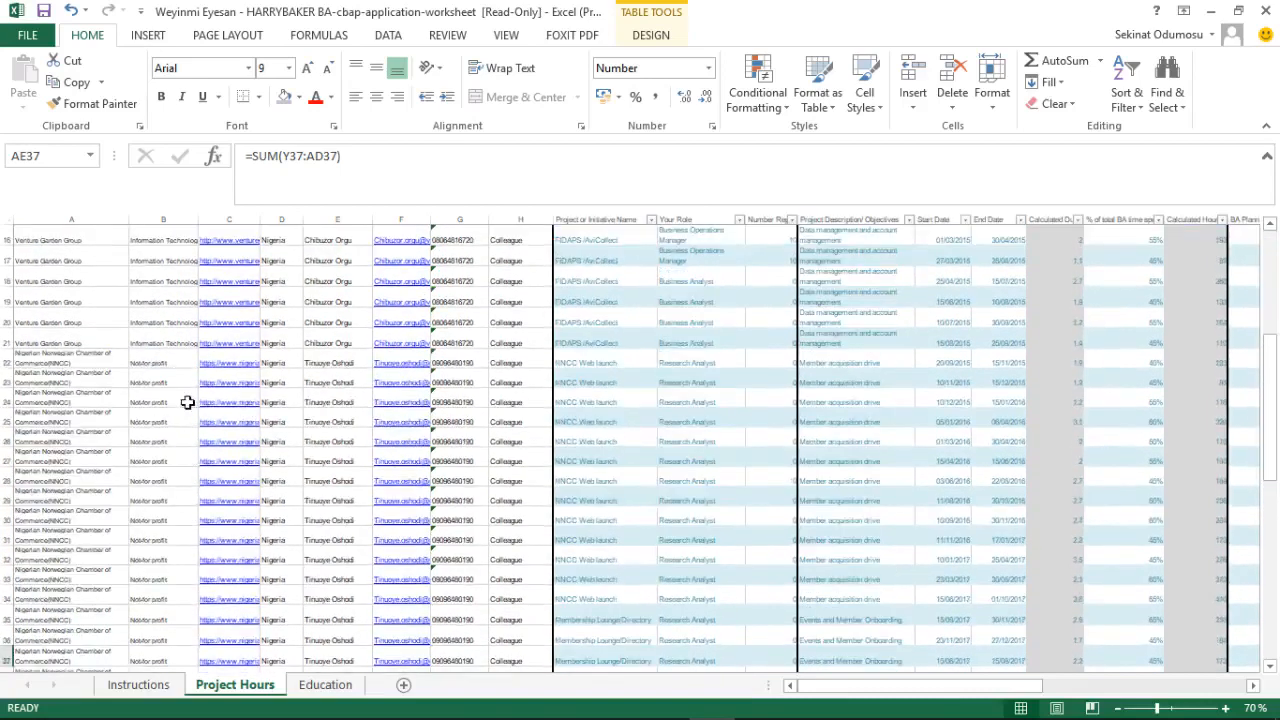
{"action": "scroll", "coordinate": [198, 416], "scroll_direction": "up", "scroll_amount": 9}
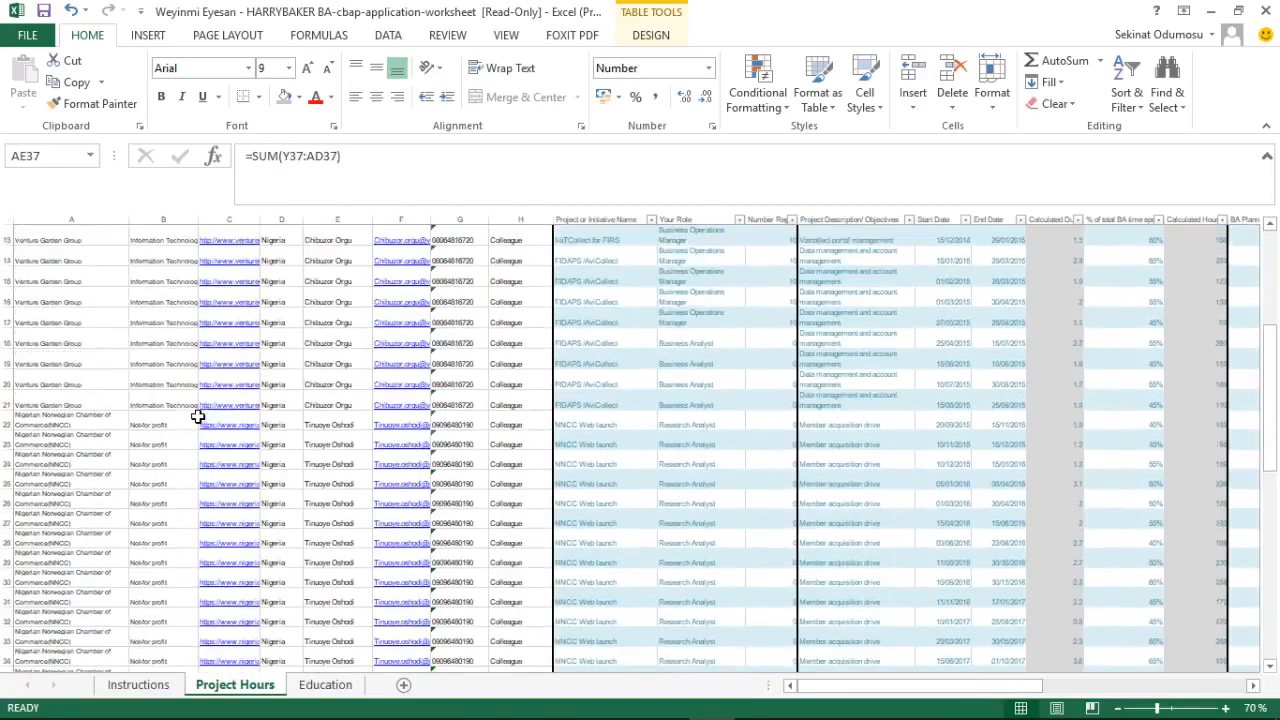
{"action": "scroll", "coordinate": [343, 610], "scroll_direction": "down", "scroll_amount": 10}
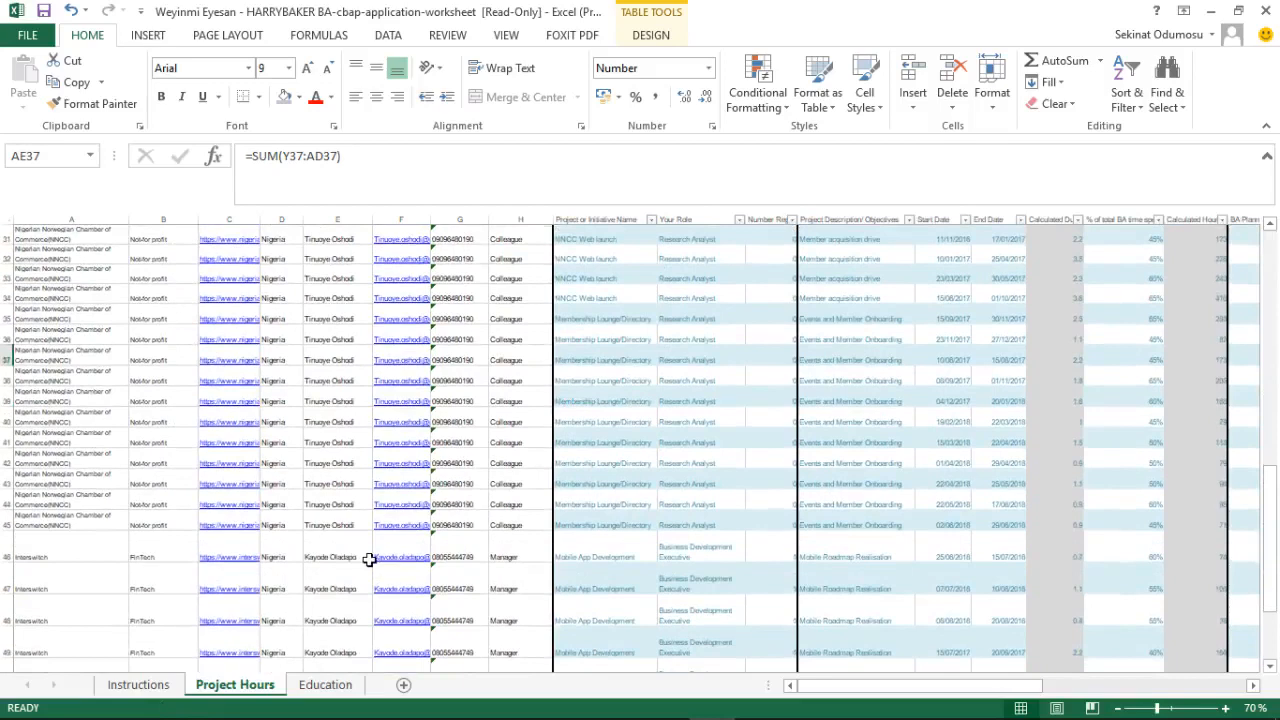
{"action": "scroll", "coordinate": [369, 558], "scroll_direction": "up", "scroll_amount": 1}
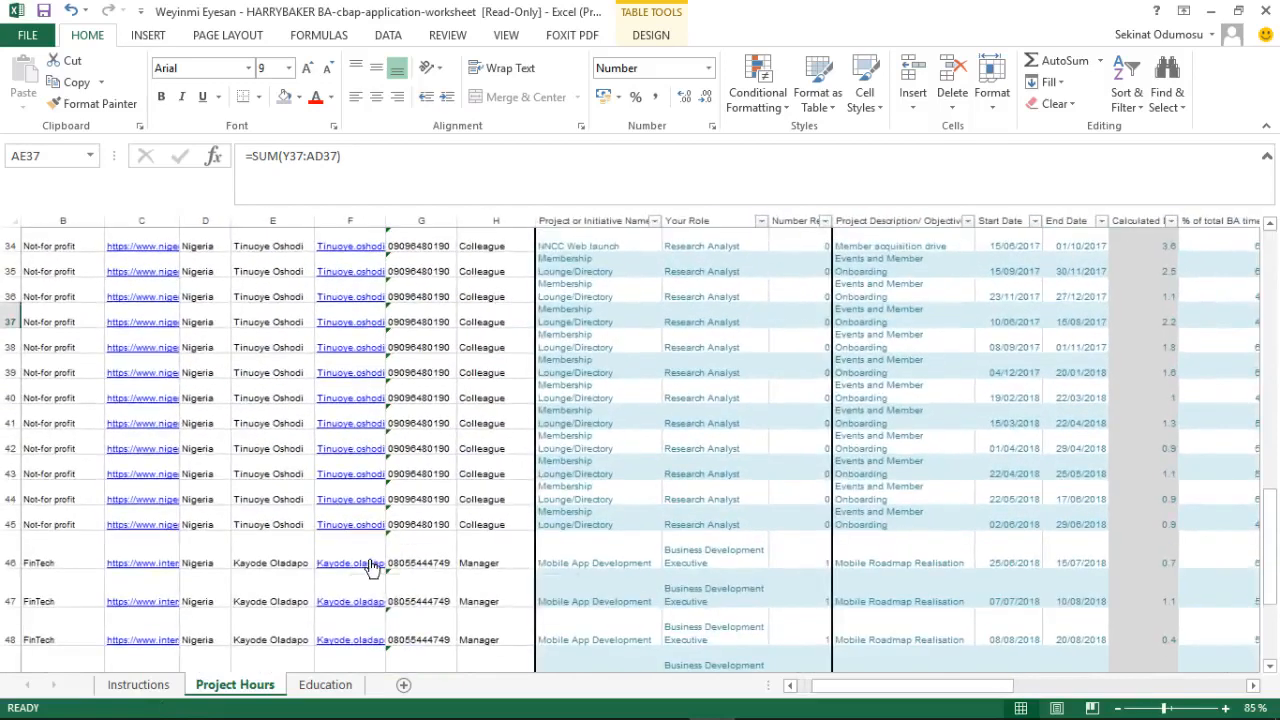
{"action": "scroll", "coordinate": [676, 418], "scroll_direction": "down", "scroll_amount": 4}
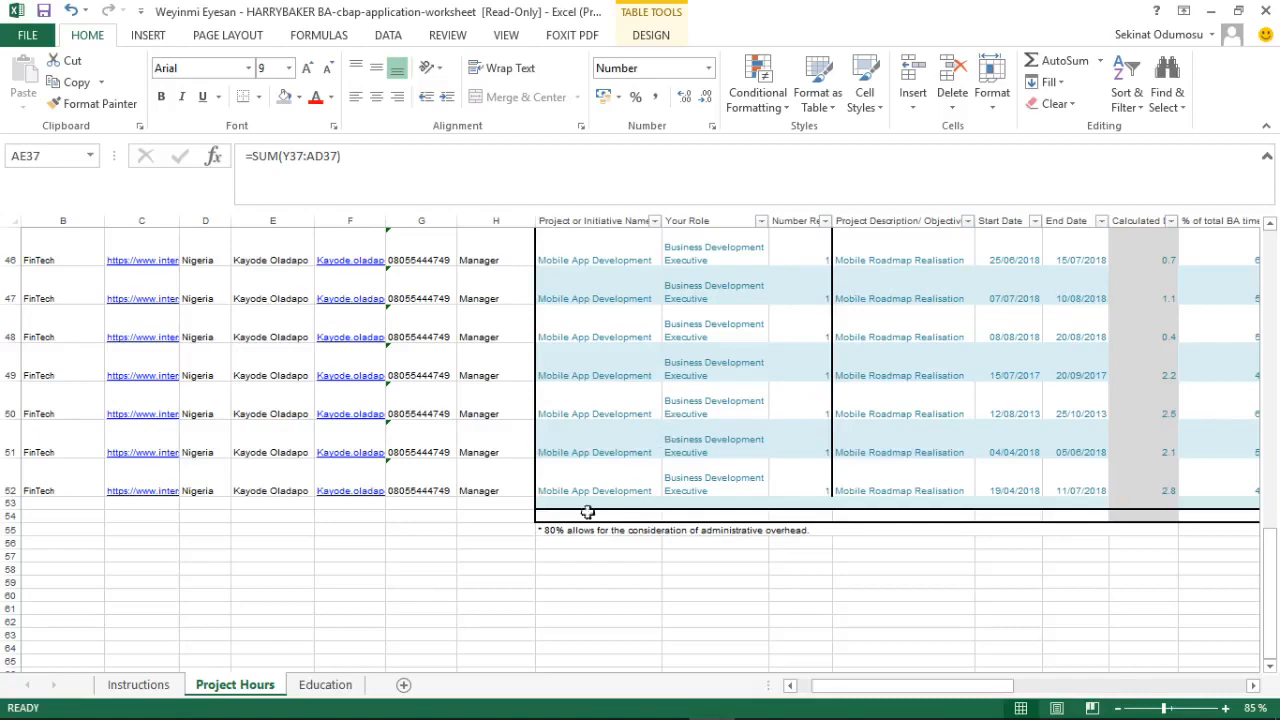
{"action": "scroll", "coordinate": [504, 473], "scroll_direction": "up", "scroll_amount": 15}
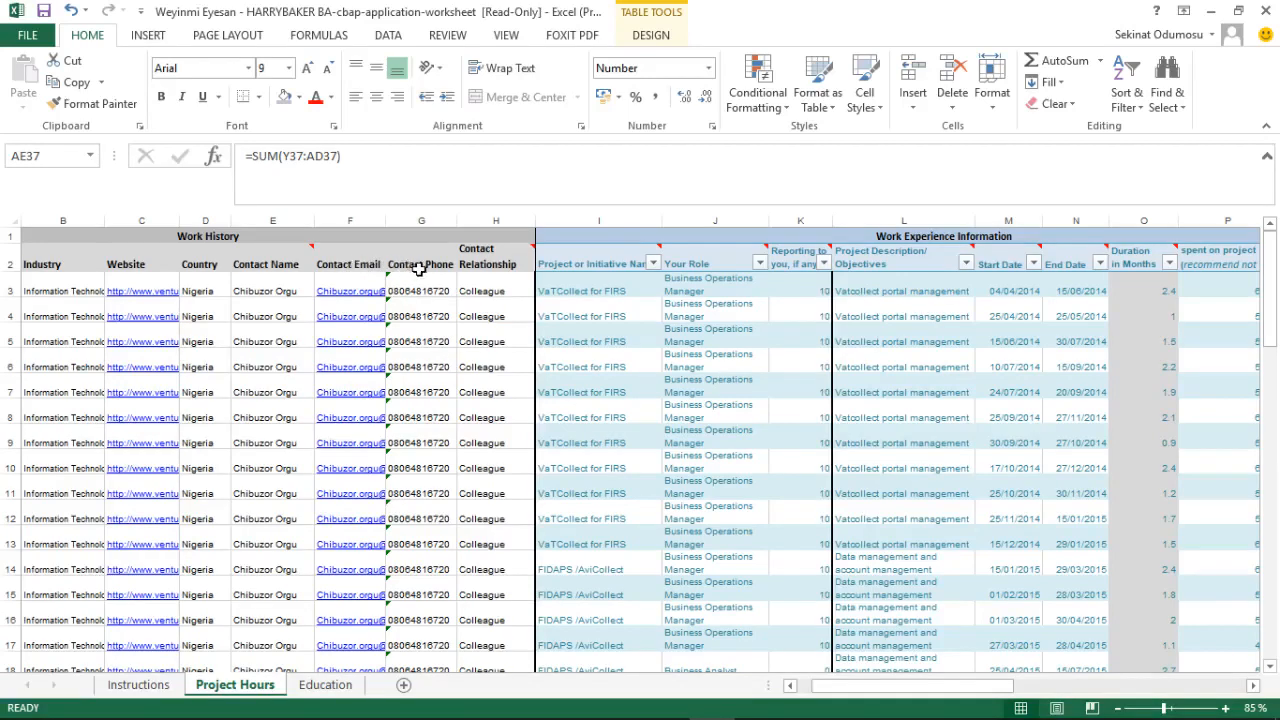
{"action": "mouse_move", "coordinate": [500, 262]}
{"action": "key", "text": "Right"}
{"action": "key", "text": "Right"}
{"action": "key", "text": "Left"}
{"action": "key", "text": "Left"}
{"action": "key", "text": "Left"}
{"action": "key", "text": "Left"}
{"action": "key", "text": "Left"}
{"action": "key", "text": "Left"}
{"action": "key", "text": "Left"}
{"action": "key", "text": "Left"}
{"action": "key", "text": "Left"}
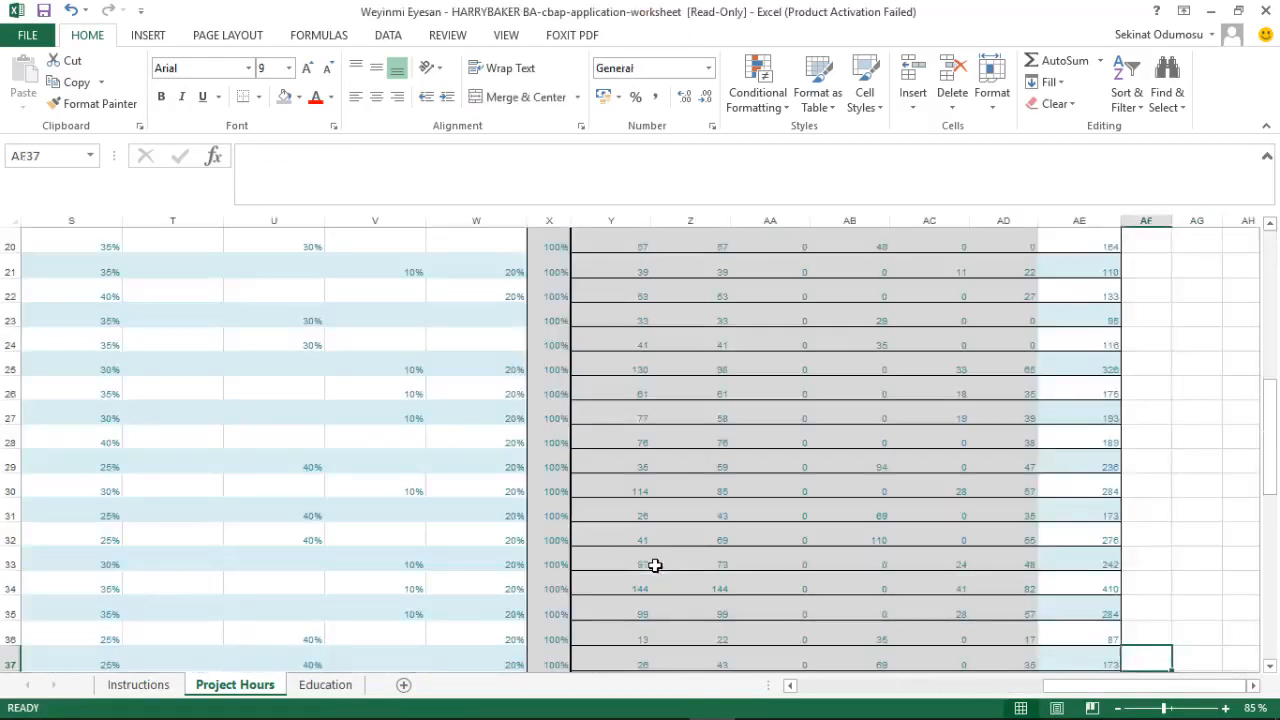
{"action": "key", "text": "Left"}
{"action": "key", "text": "Left"}
{"action": "key", "text": "Left"}
{"action": "key", "text": "Left"}
{"action": "key", "text": "Left"}
{"action": "key", "text": "Left"}
{"action": "key", "text": "Left"}
{"action": "key", "text": "Left"}
{"action": "key", "text": "Left"}
{"action": "key", "text": "Left"}
{"action": "key", "text": "Left"}
{"action": "key", "text": "Left"}
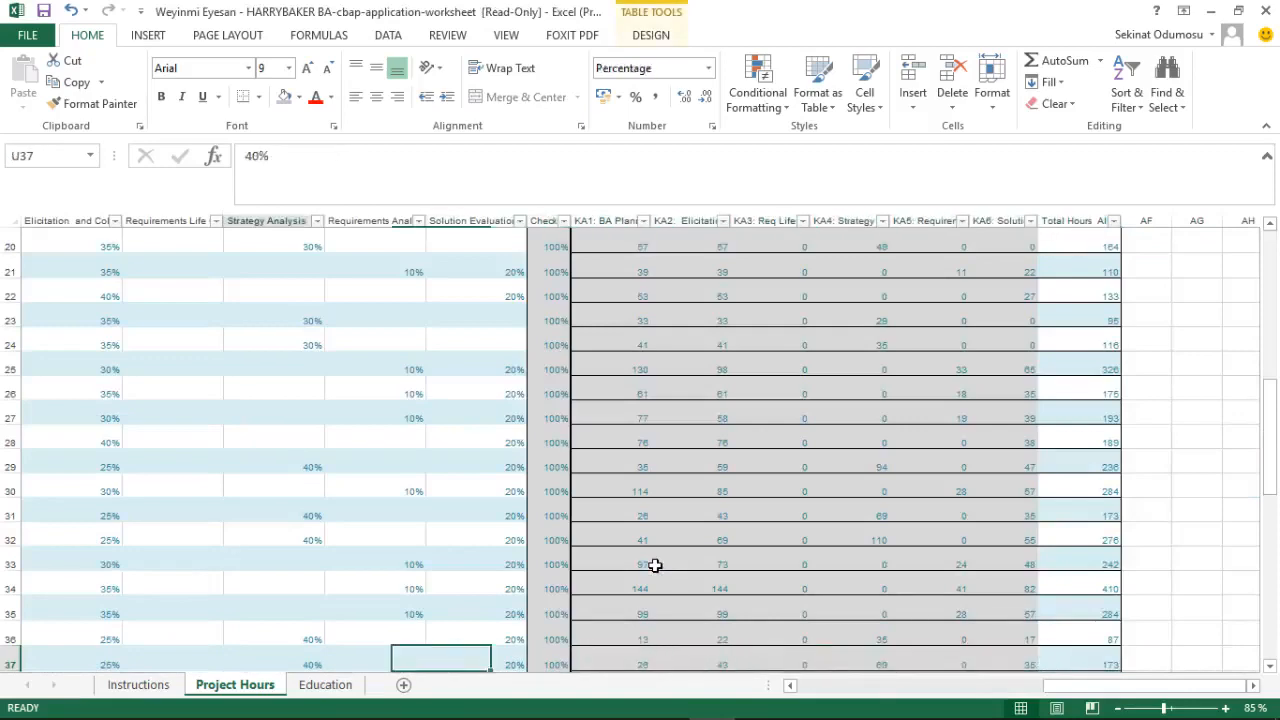
{"action": "key", "text": "Left"}
{"action": "key", "text": "Left"}
{"action": "key", "text": "Left"}
{"action": "key", "text": "Left"}
{"action": "key", "text": "Left"}
{"action": "key", "text": "Left"}
{"action": "key", "text": "Left"}
{"action": "key", "text": "Left"}
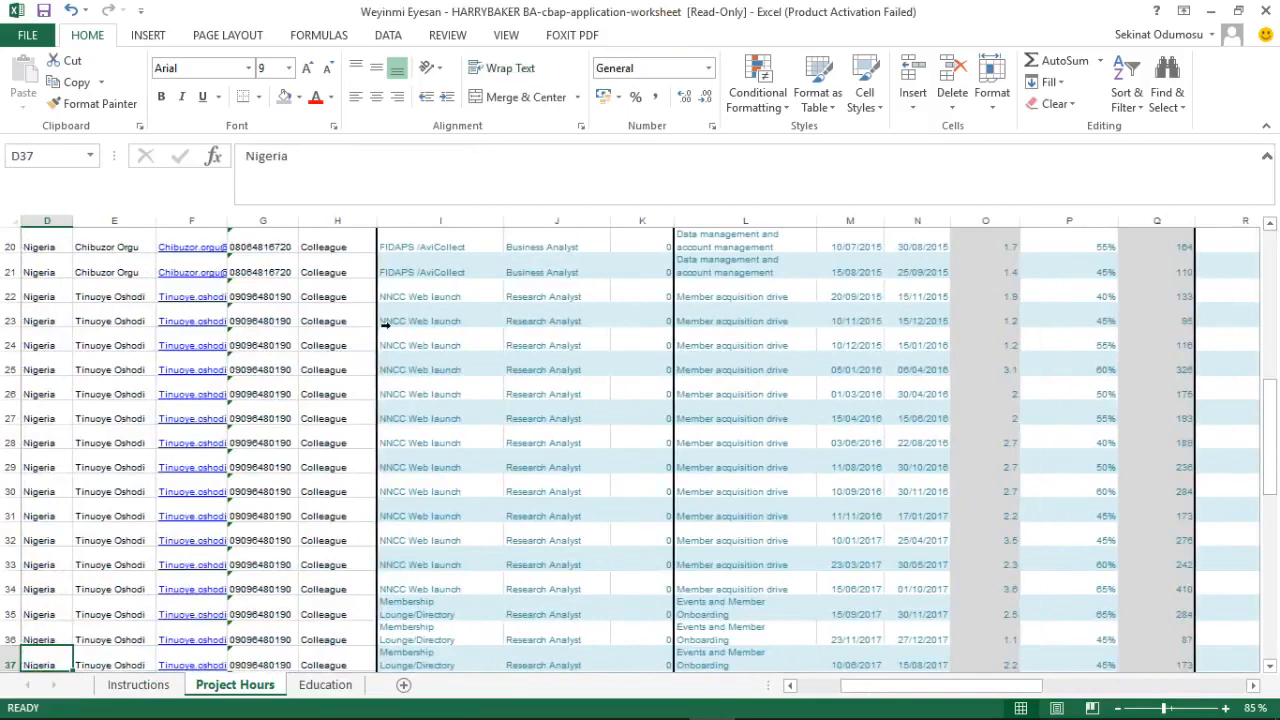
{"action": "scroll", "coordinate": [385, 325], "scroll_direction": "up", "scroll_amount": 6}
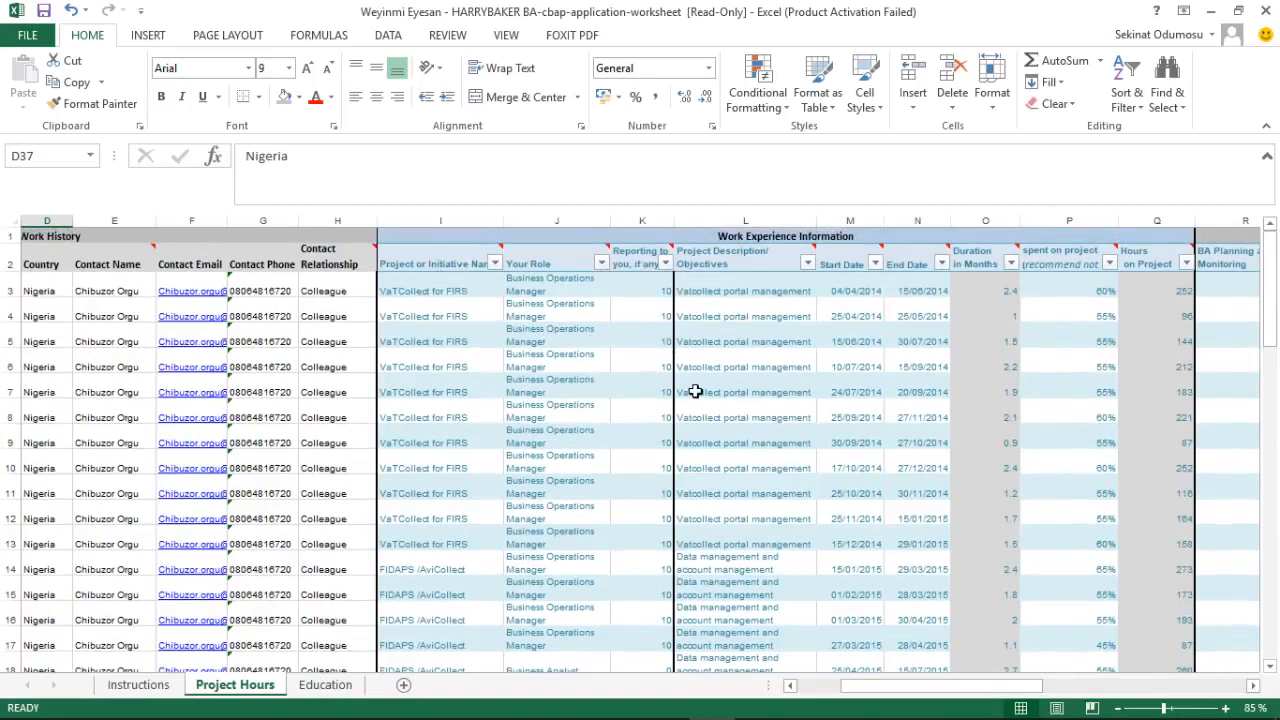
{"action": "mouse_move", "coordinate": [763, 269]}
{"action": "left_click_drag", "start_coordinate": [904, 692], "coordinate": [952, 694]}
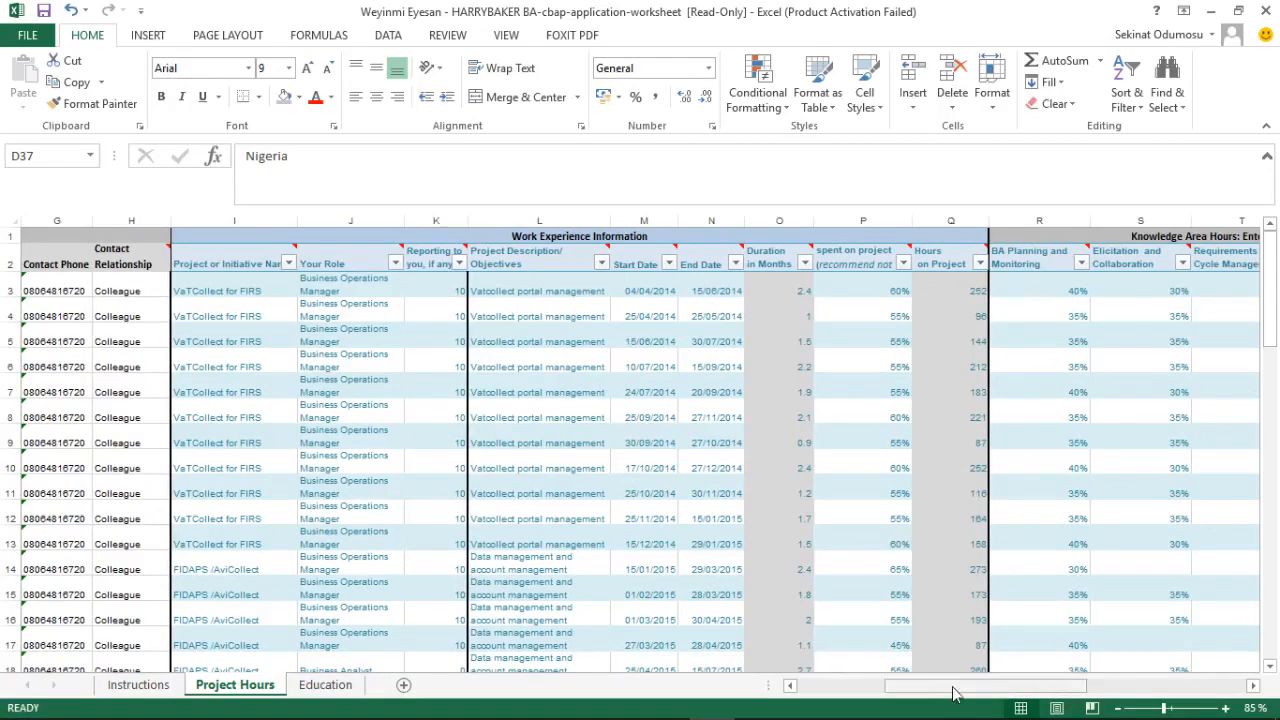
{"action": "left_click_drag", "start_coordinate": [954, 690], "coordinate": [1013, 691]}
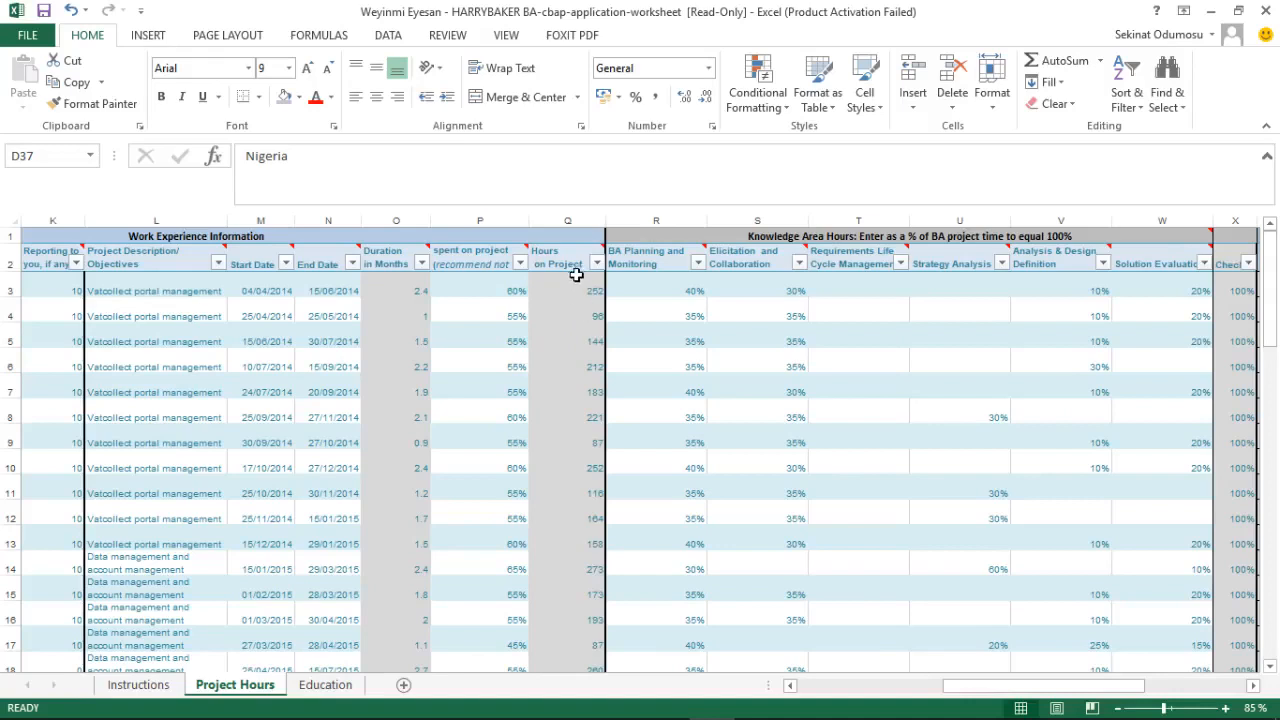
{"action": "left_click_drag", "start_coordinate": [1002, 687], "coordinate": [1036, 690]}
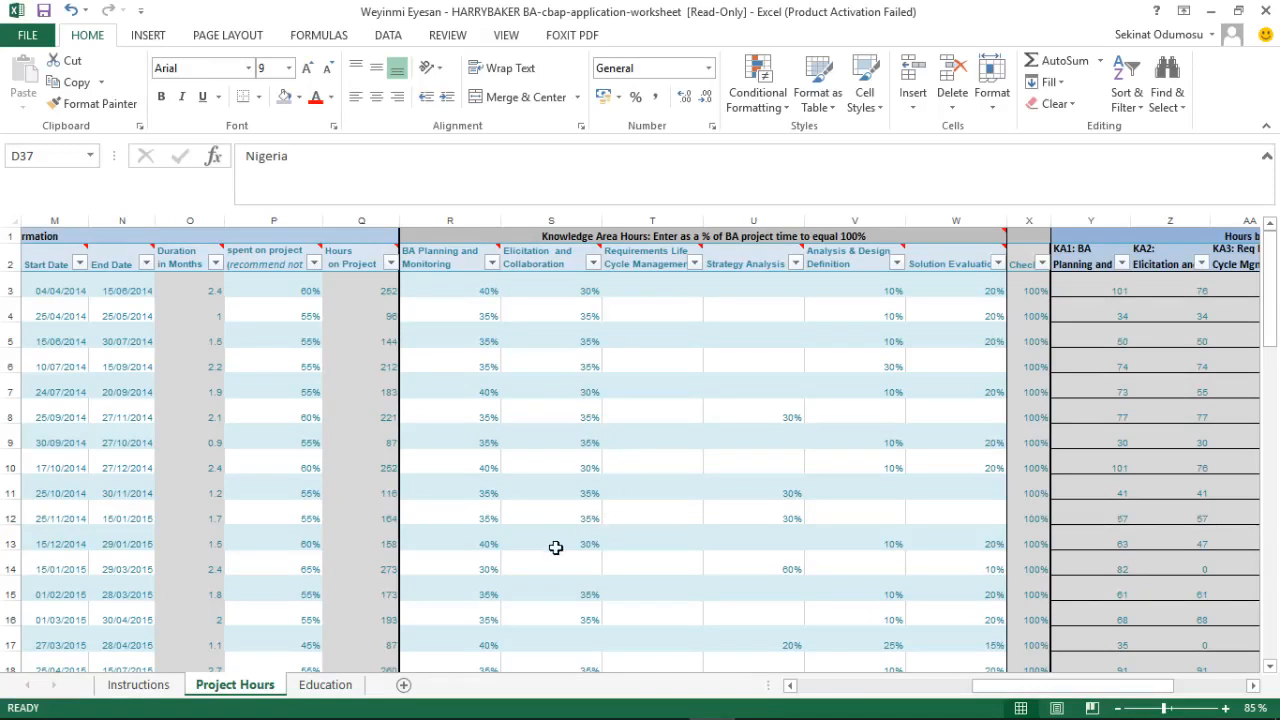
{"action": "left_click_drag", "start_coordinate": [1032, 688], "coordinate": [1050, 690]}
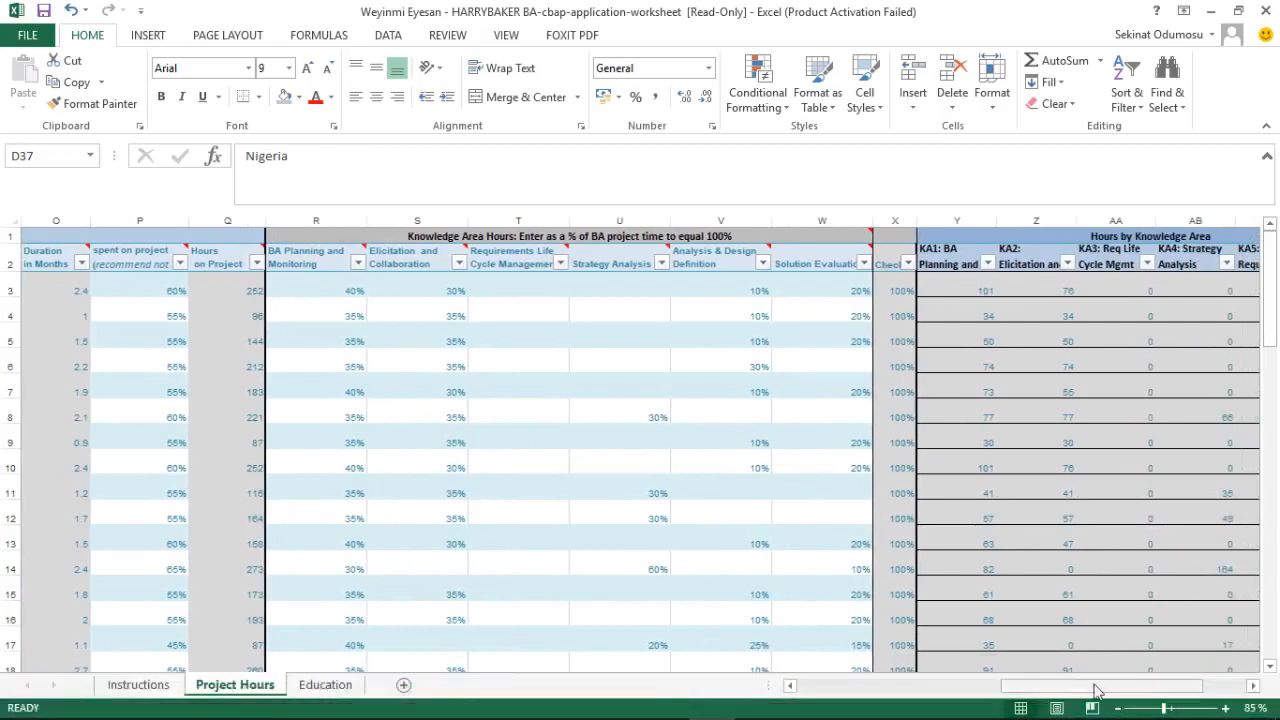
{"action": "left_click_drag", "start_coordinate": [1094, 686], "coordinate": [1151, 688]}
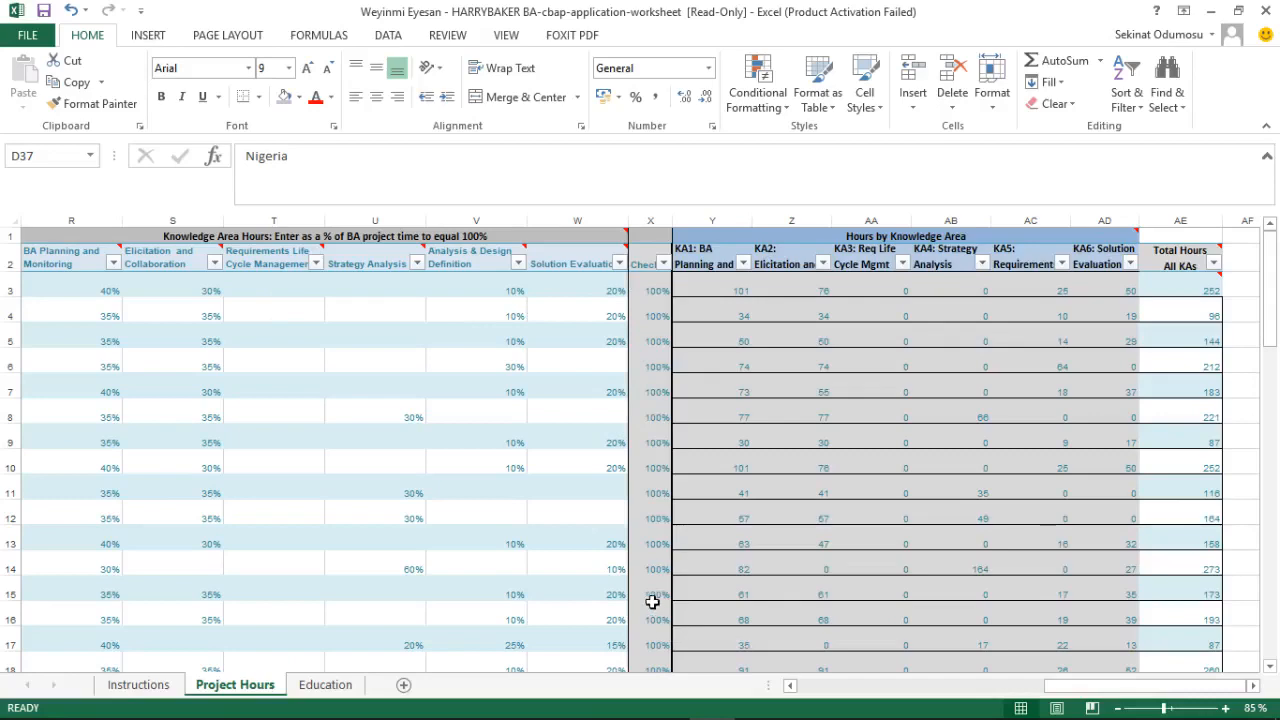
{"action": "scroll", "coordinate": [652, 601], "scroll_direction": "down", "scroll_amount": 5}
{"action": "scroll", "coordinate": [652, 601], "scroll_direction": "up", "scroll_amount": 6}
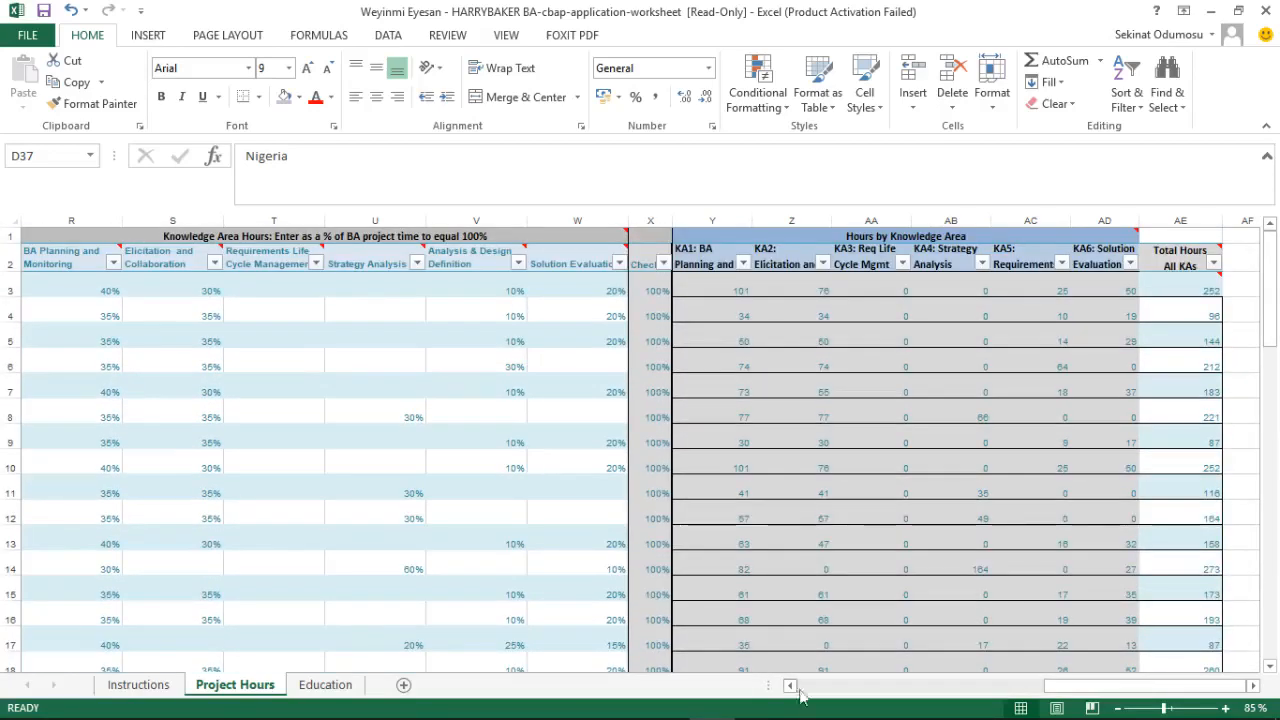
{"action": "left_click", "coordinate": [1096, 688]}
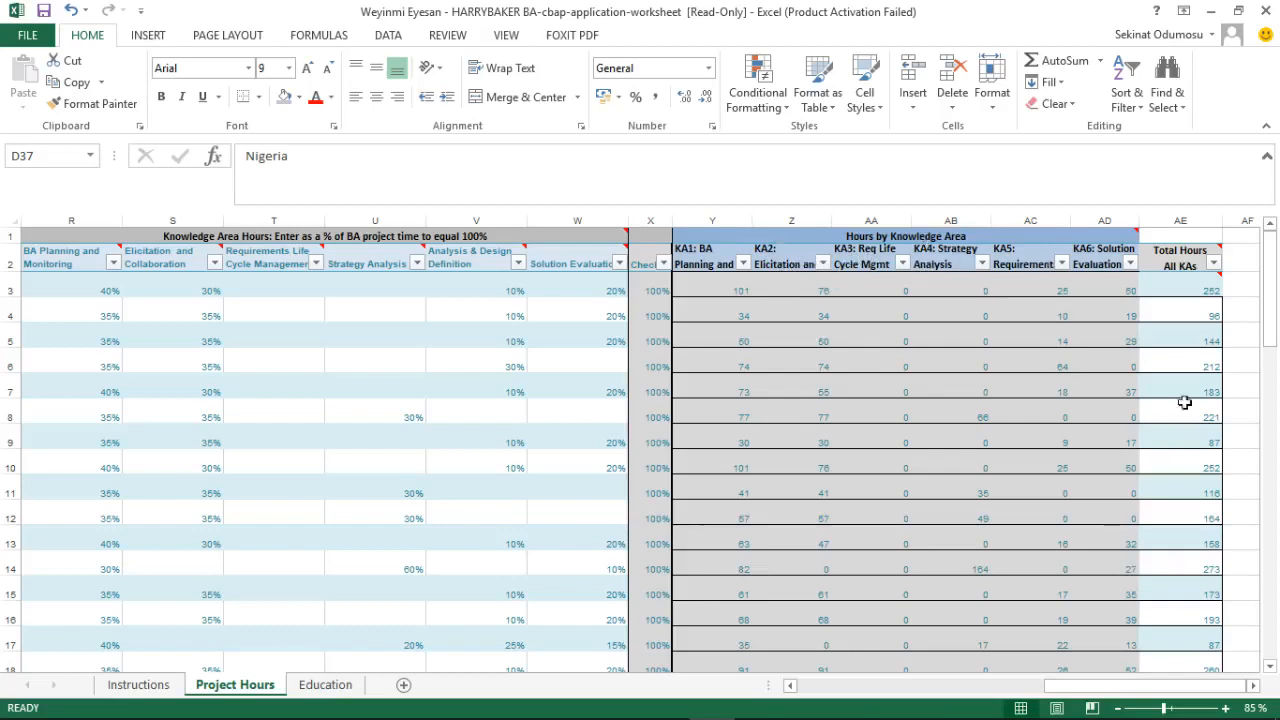
{"action": "mouse_move", "coordinate": [1196, 274]}
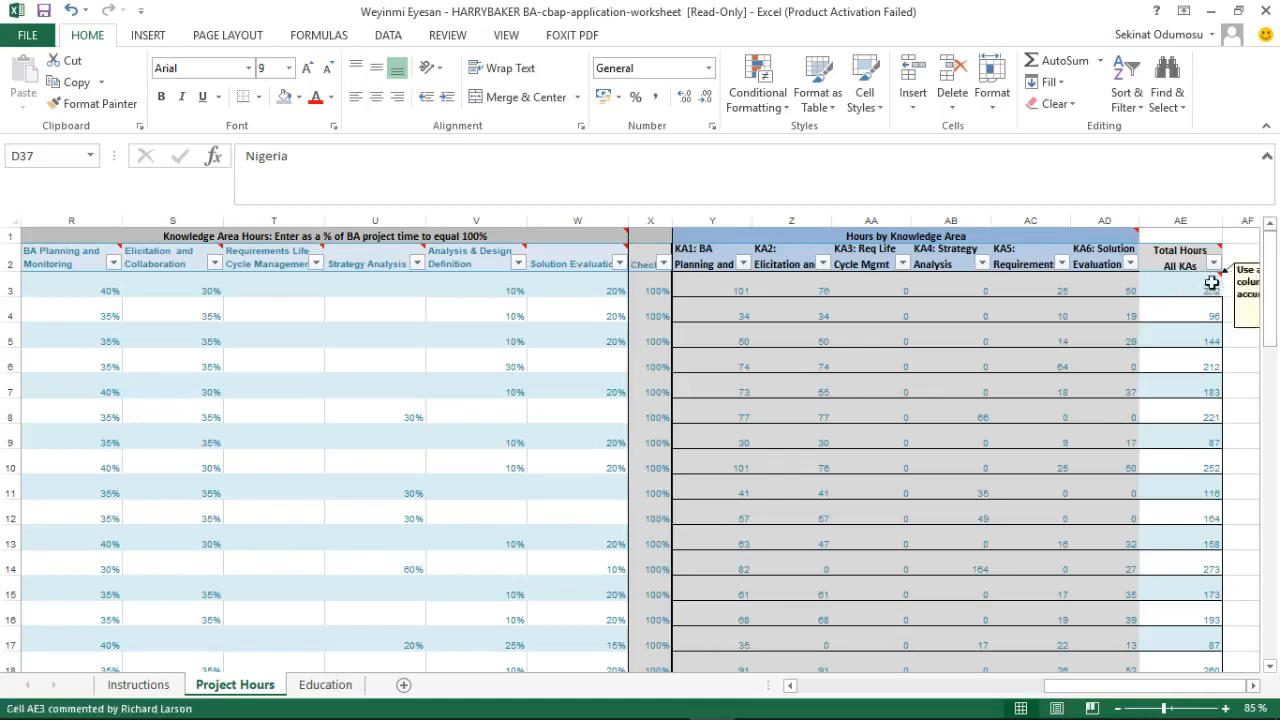
{"action": "left_click_drag", "start_coordinate": [1266, 251], "coordinate": [1266, 258]}
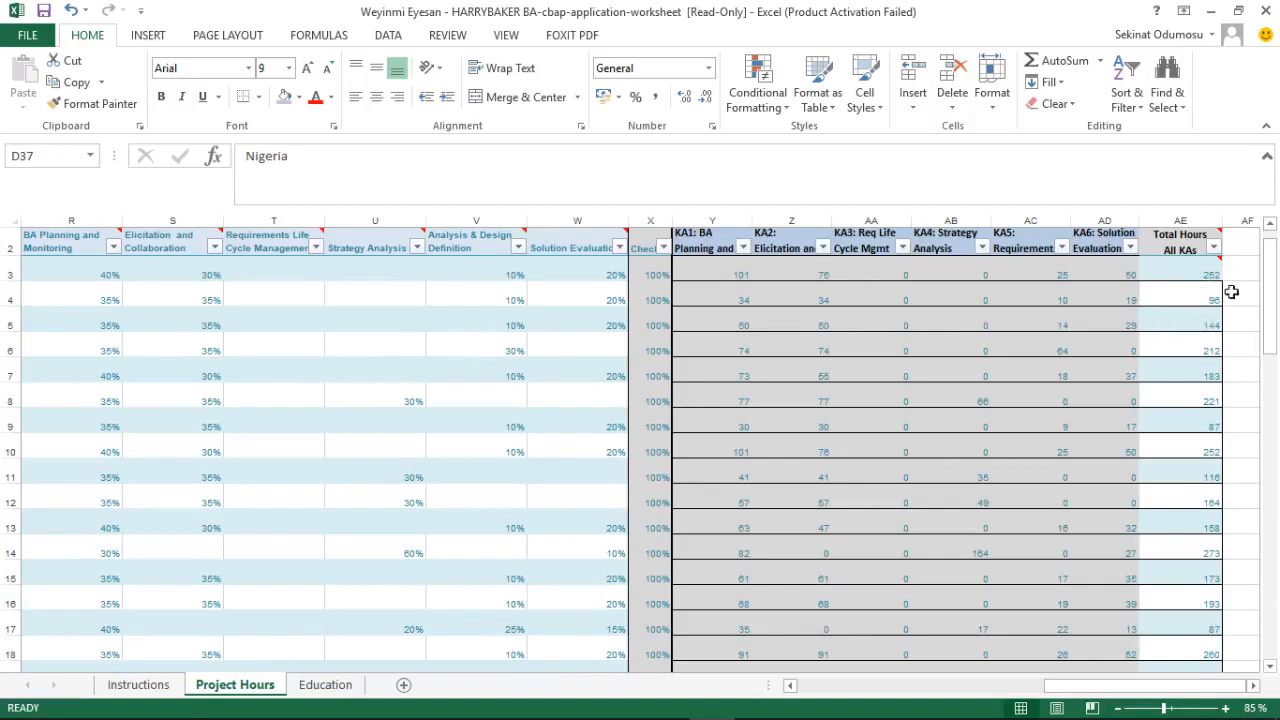
{"action": "left_click_drag", "start_coordinate": [1269, 290], "coordinate": [1203, 640]}
{"action": "scroll", "coordinate": [843, 357], "scroll_direction": "up", "scroll_amount": 7}
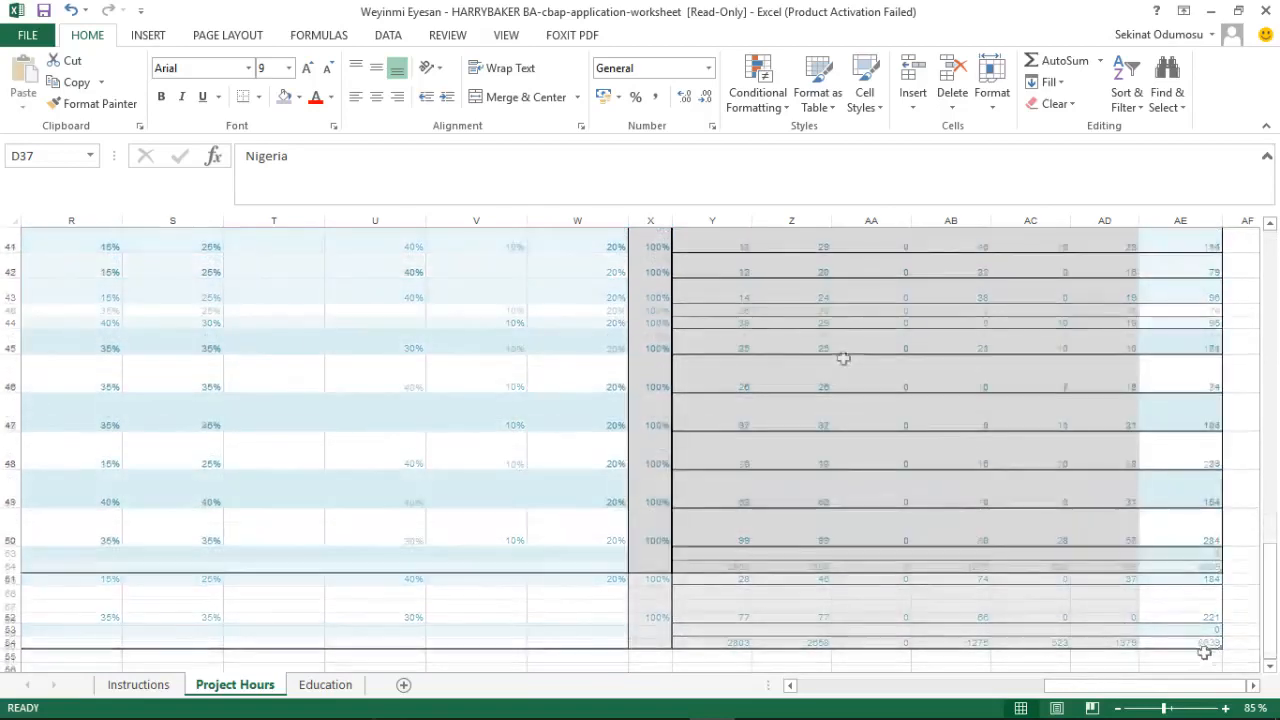
{"action": "scroll", "coordinate": [775, 386], "scroll_direction": "up", "scroll_amount": 6}
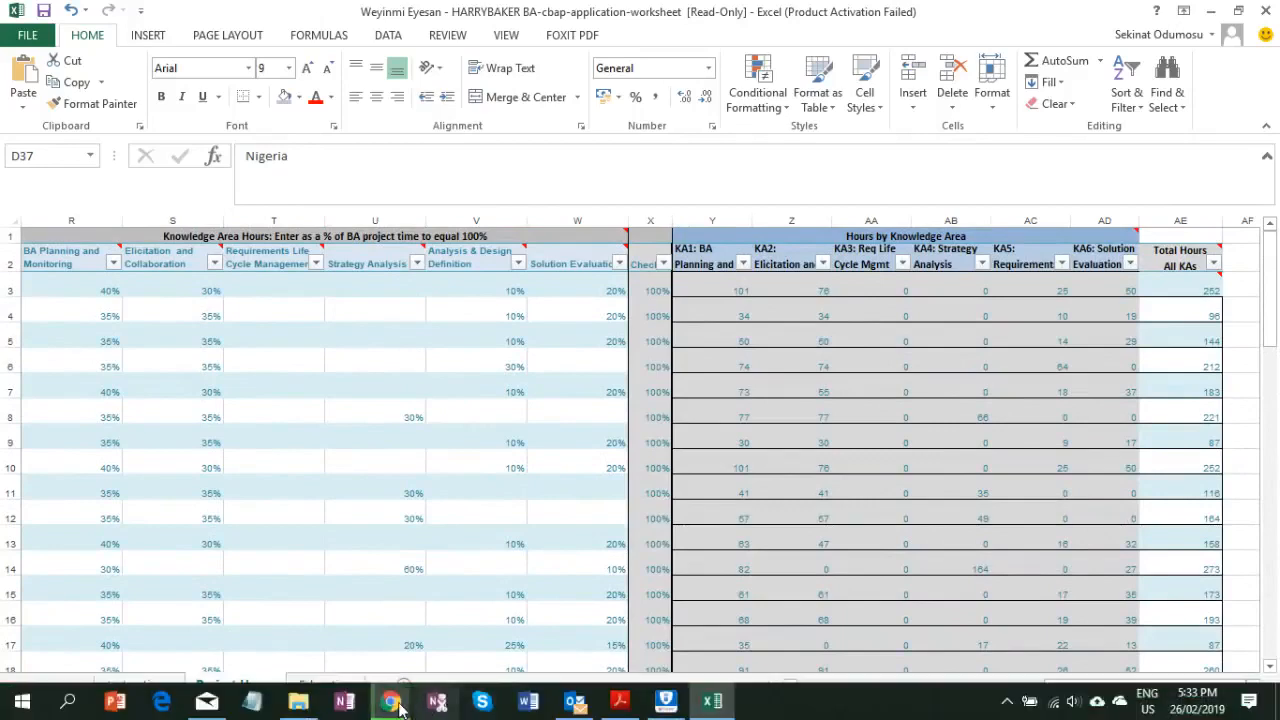
Step: Start a new CDU record of type Work History and focus the Organization Name field
{"action": "mouse_move", "coordinate": [388, 705]}
{"action": "left_click", "coordinate": [280, 625]}
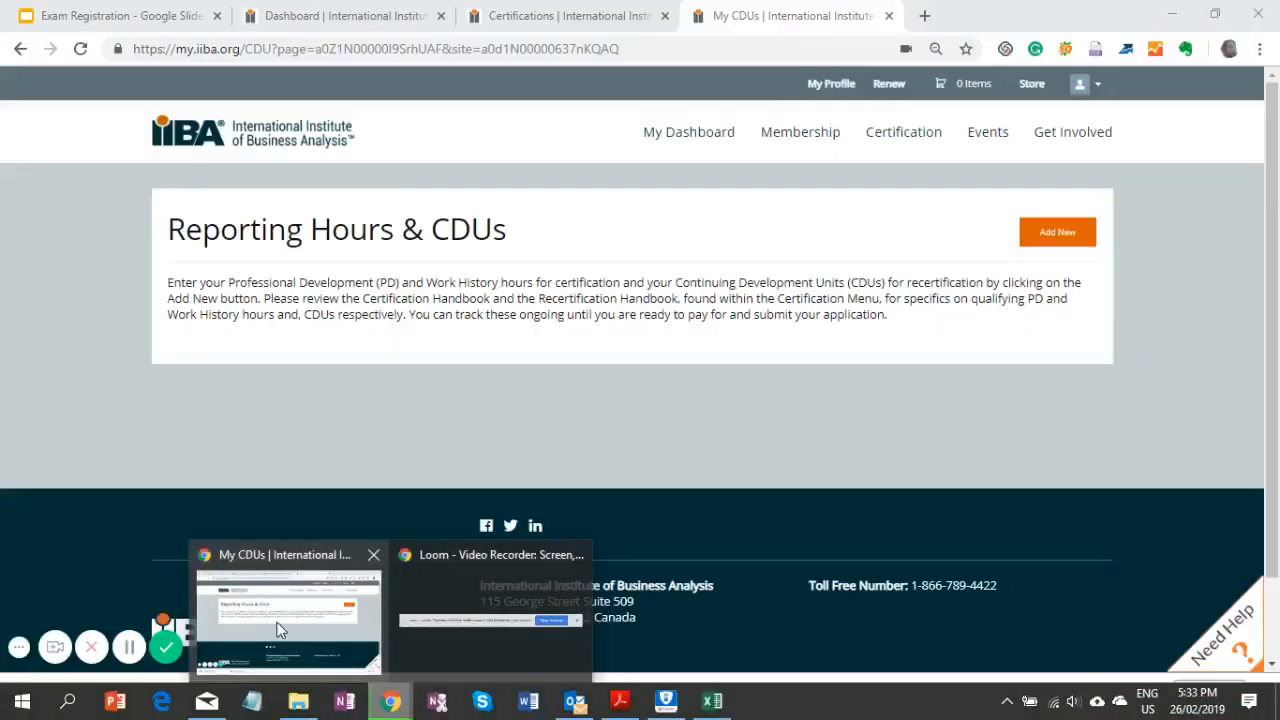
{"action": "left_click", "coordinate": [1059, 235]}
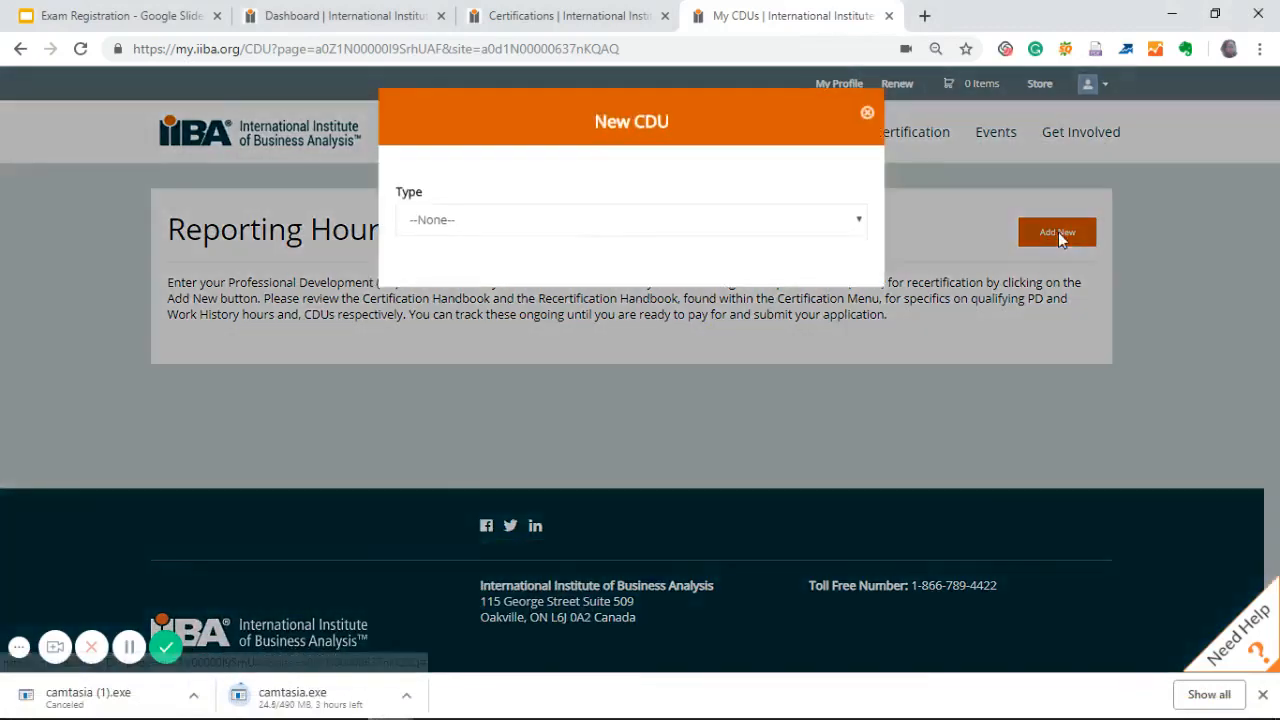
{"action": "left_click", "coordinate": [443, 226]}
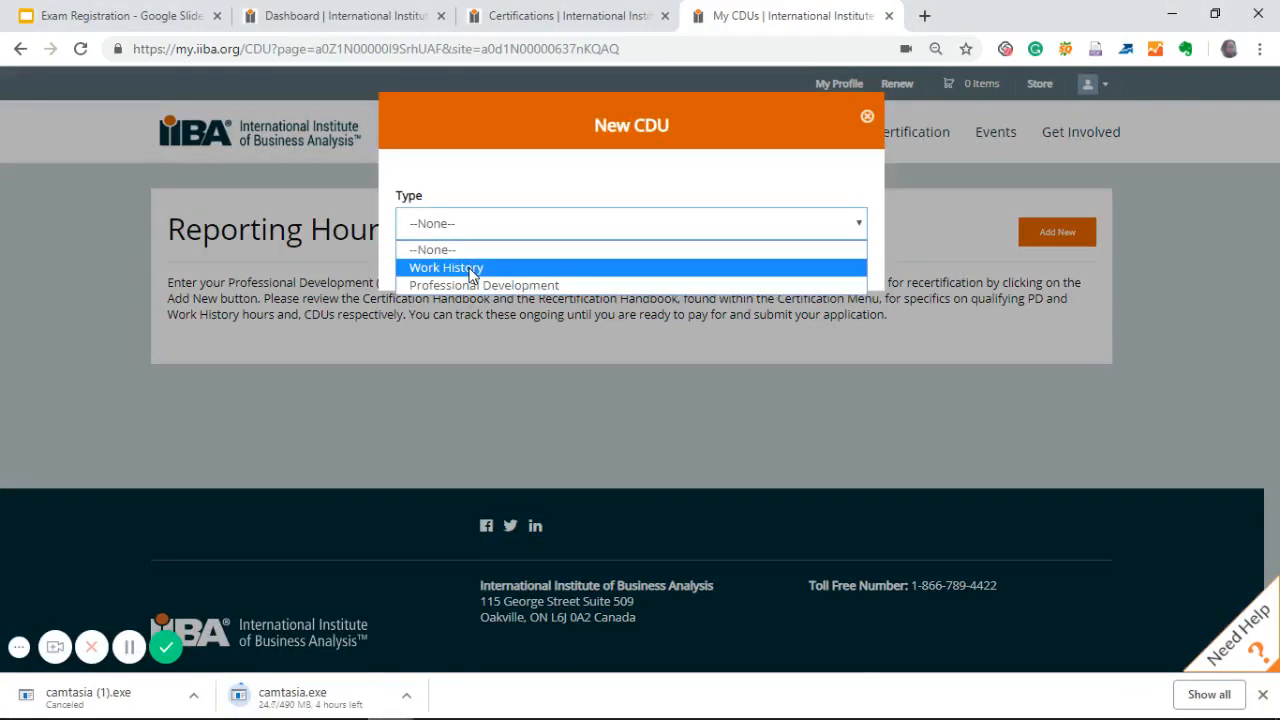
{"action": "left_click", "coordinate": [472, 272]}
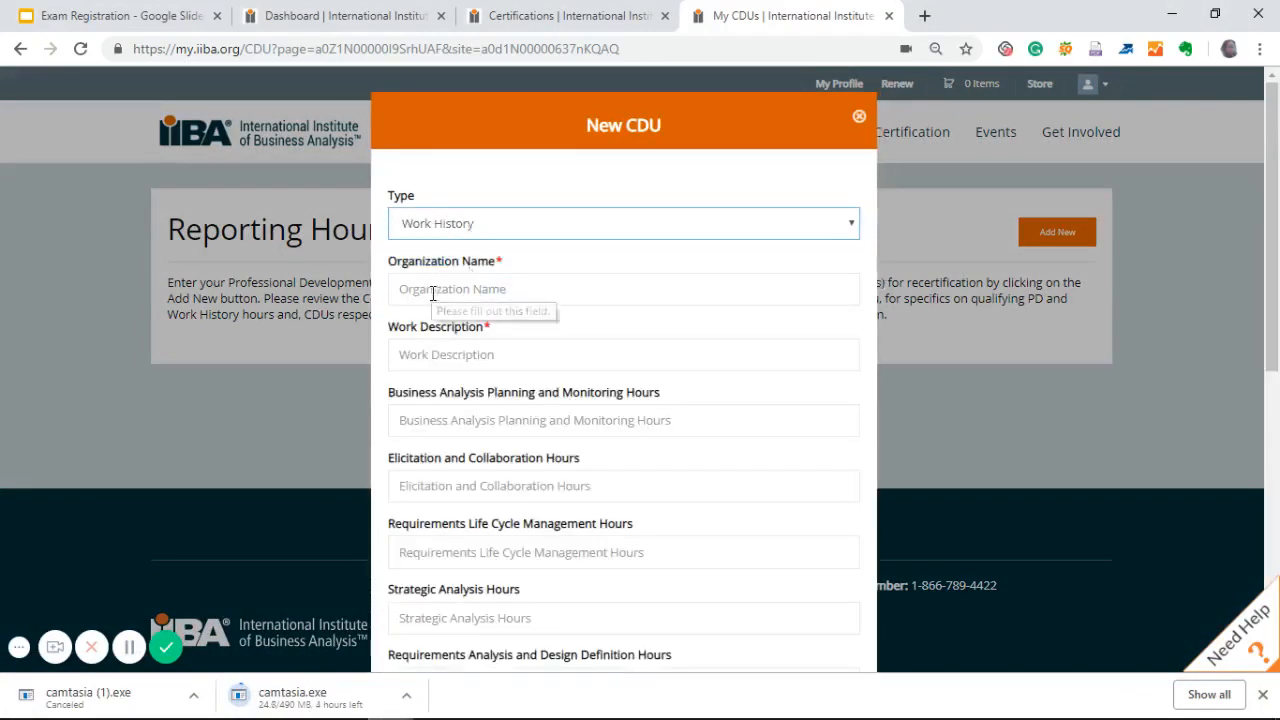
{"action": "left_click", "coordinate": [433, 290]}
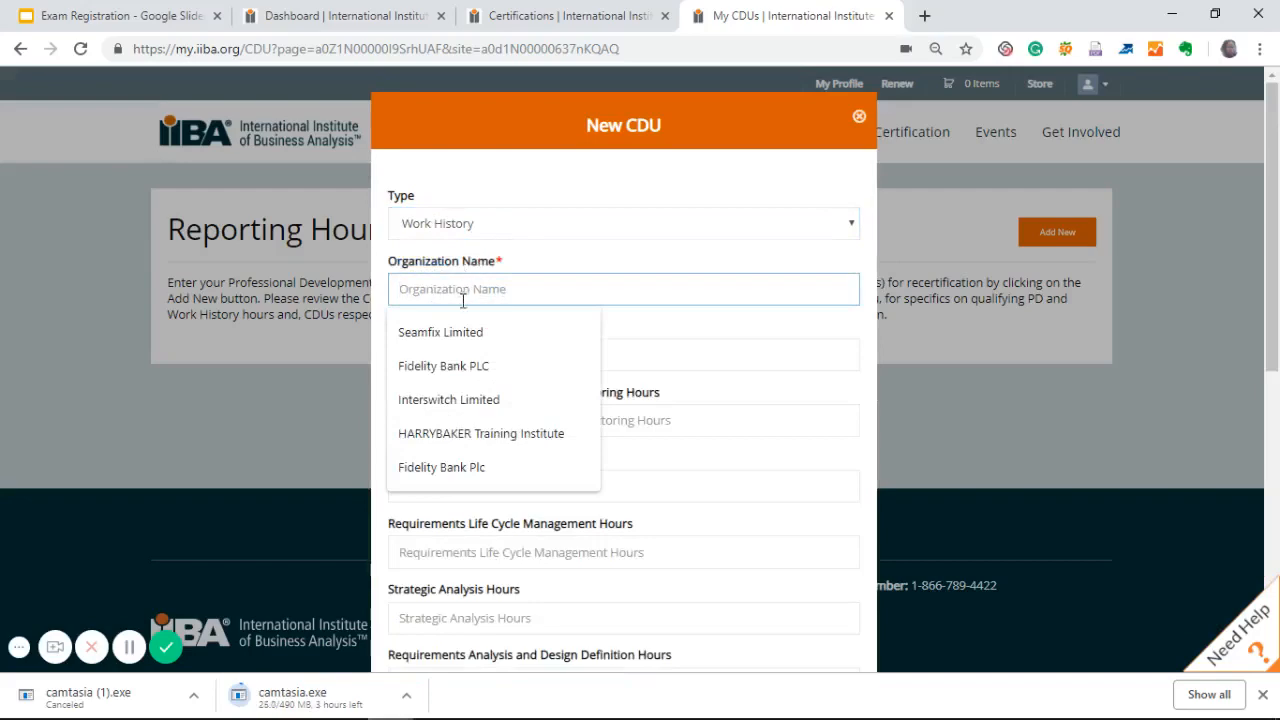
Step: Return to Excel's Project Hours sheet and scroll to the organization and contact columns
{"action": "left_click", "coordinate": [703, 706]}
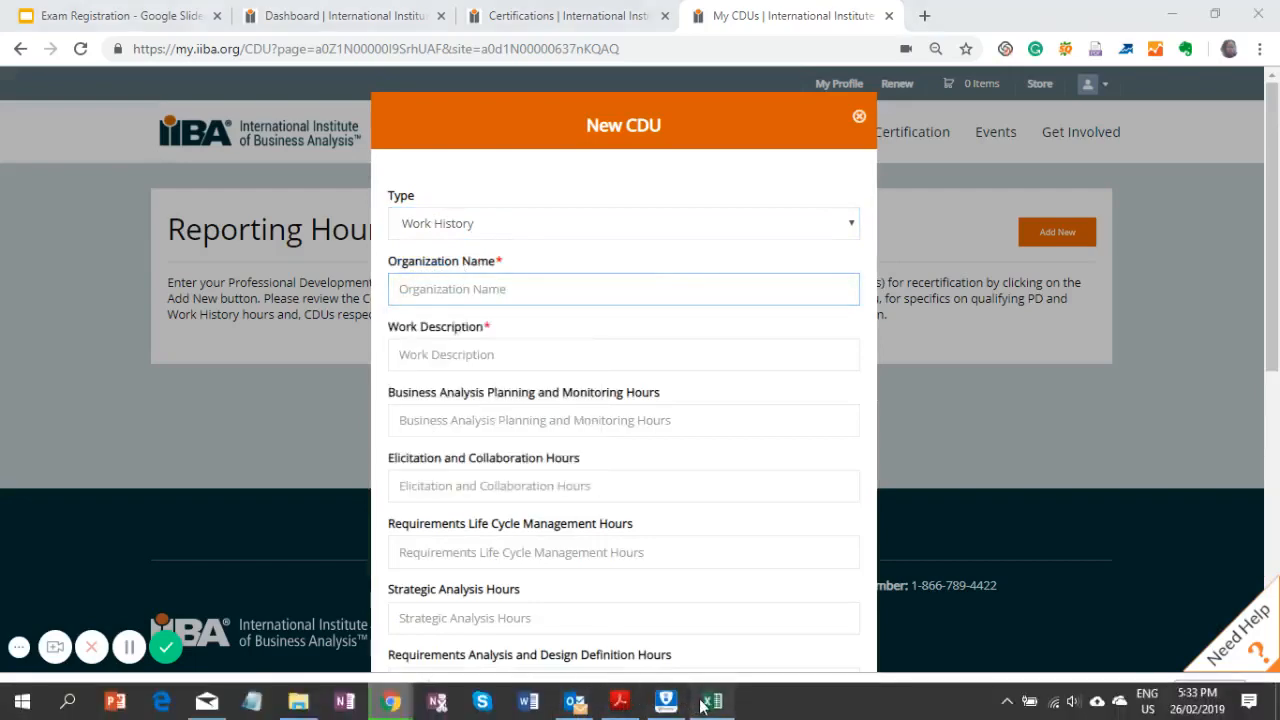
{"action": "left_click", "coordinate": [703, 706]}
{"action": "left_click_drag", "start_coordinate": [1051, 686], "coordinate": [797, 686]}
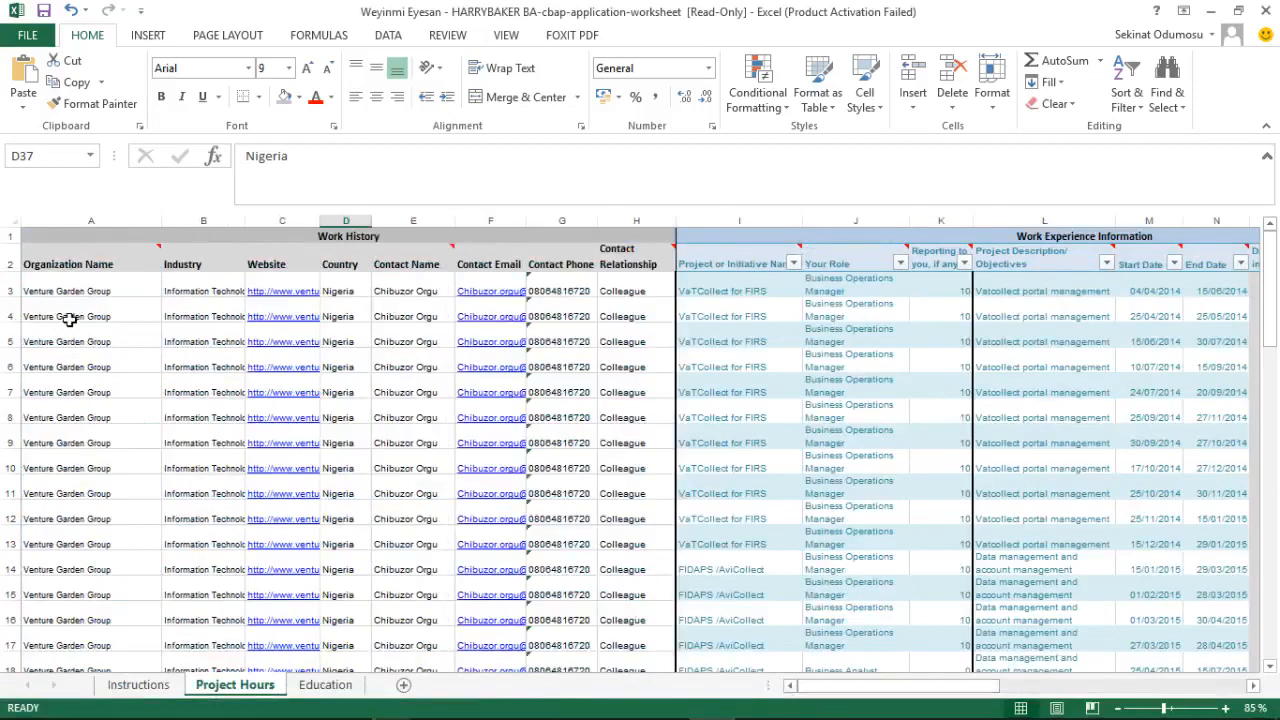
Step: Copy the row 3 organization name and paste Venture Garden Group into Organization Name
{"action": "left_click", "coordinate": [105, 290]}
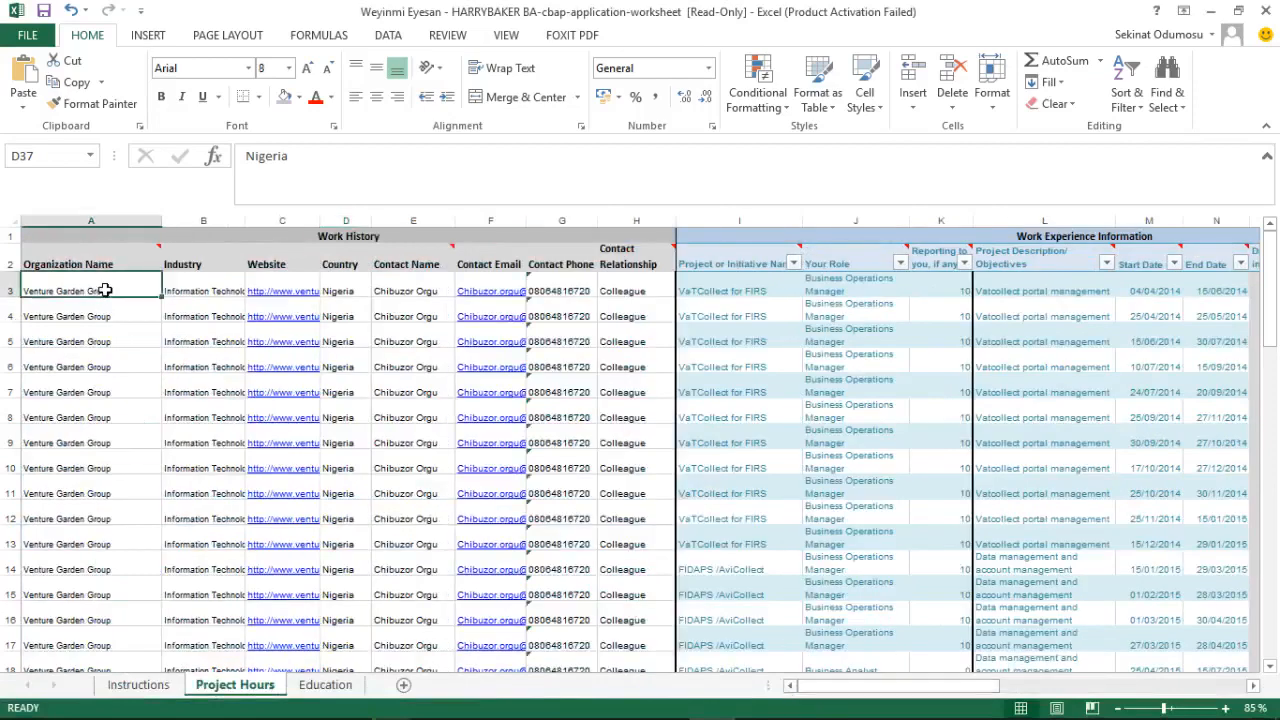
{"action": "key", "text": "ctrl+c"}
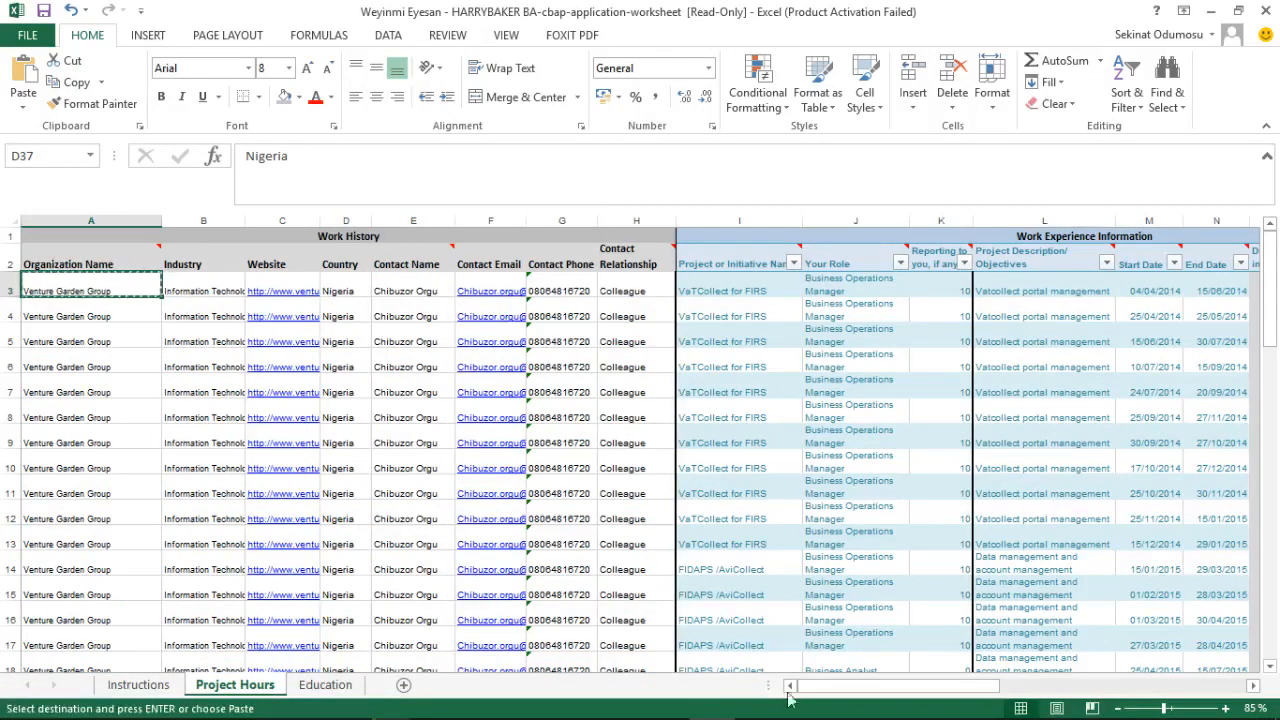
{"action": "mouse_move", "coordinate": [588, 712]}
{"action": "mouse_move", "coordinate": [391, 700]}
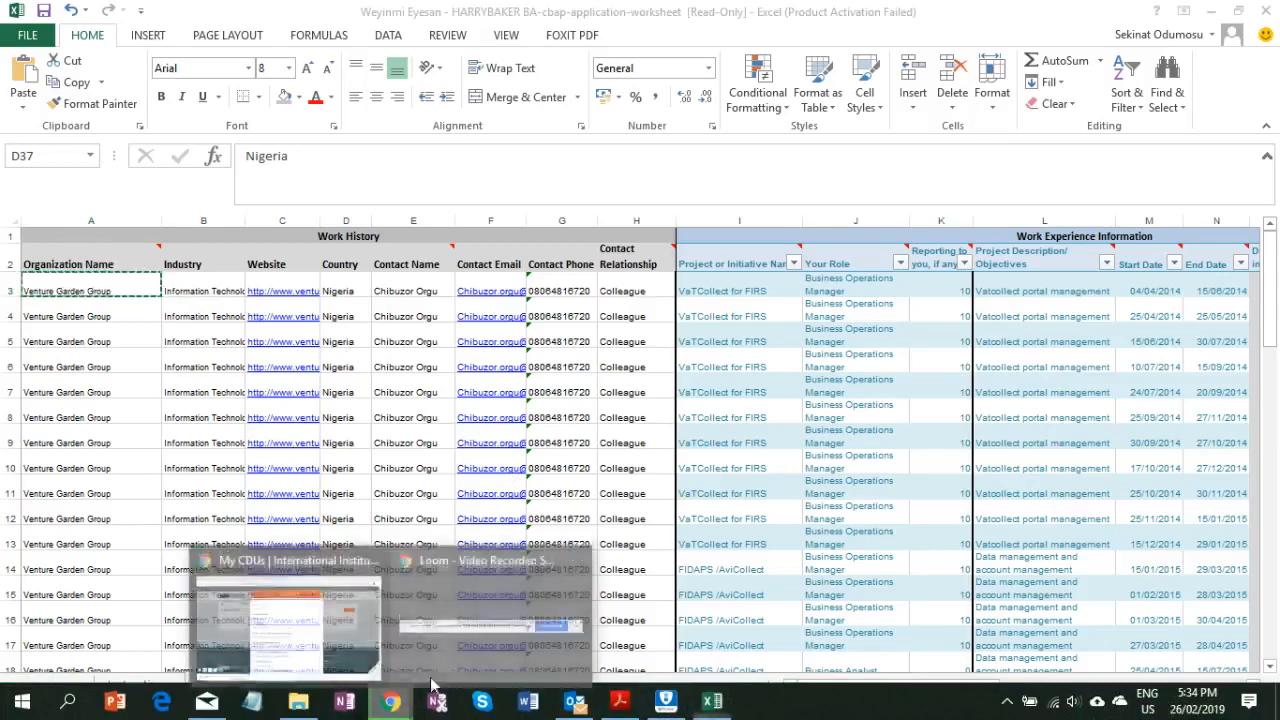
{"action": "left_click", "coordinate": [290, 610]}
{"action": "left_click", "coordinate": [446, 292]}
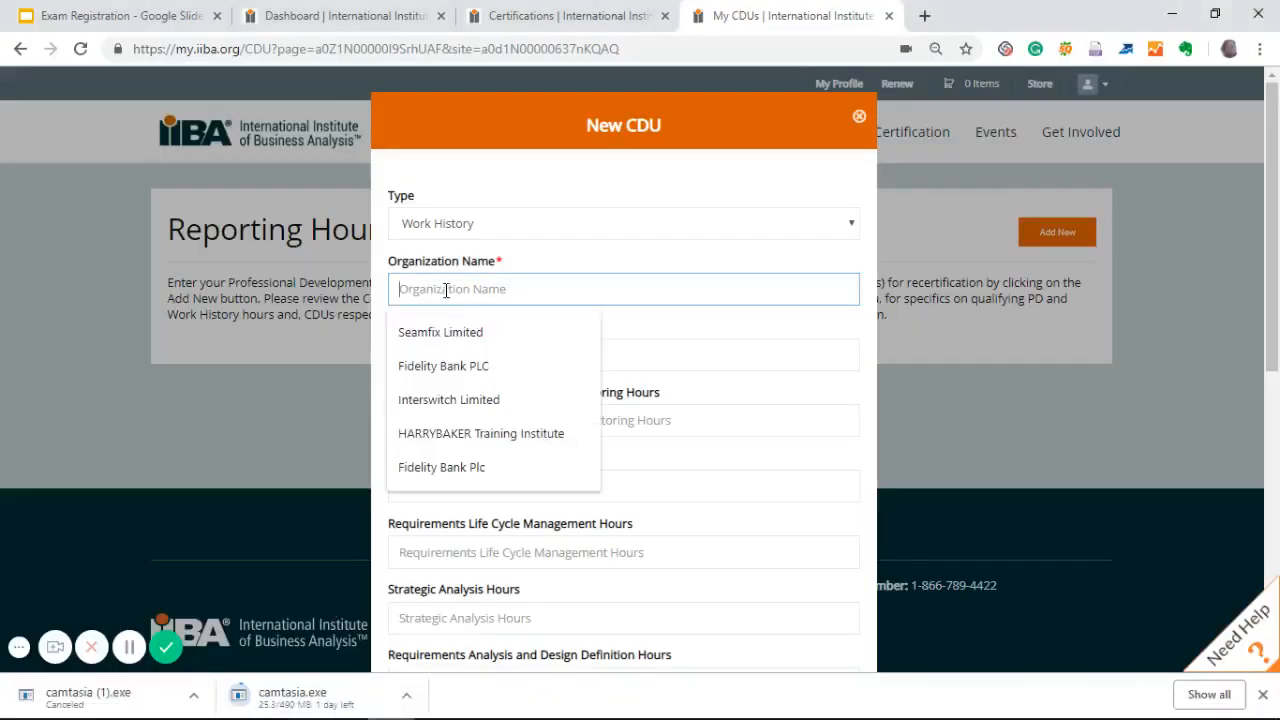
{"action": "key", "text": "ctrl+v"}
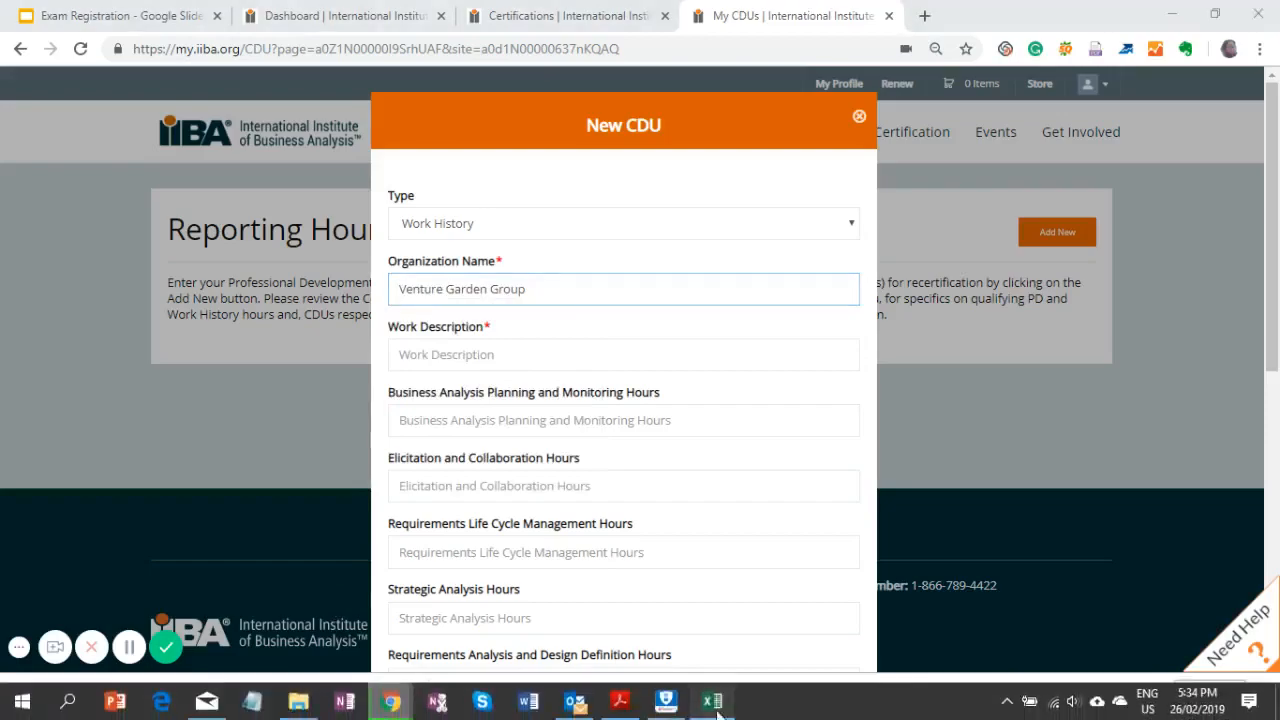
Step: Copy the project description from cell L3 into the form's Work Description field
{"action": "key", "text": "alt+Tab"}
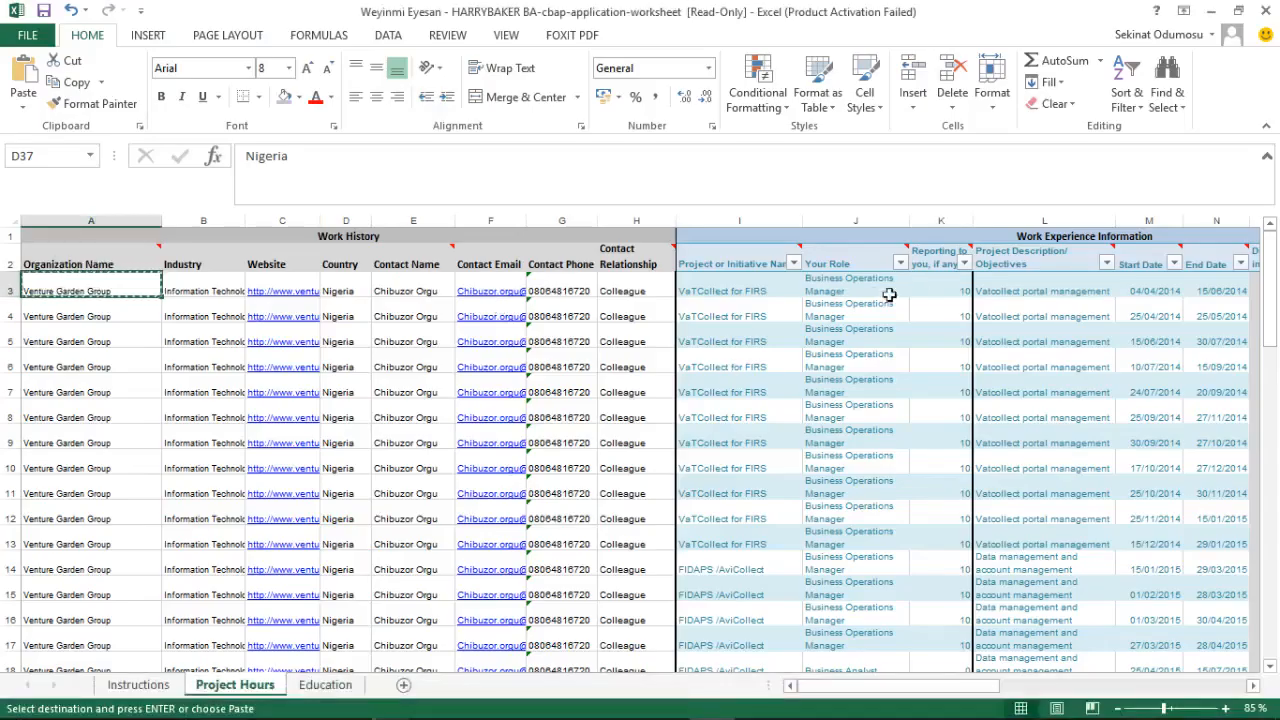
{"action": "left_click", "coordinate": [1047, 290]}
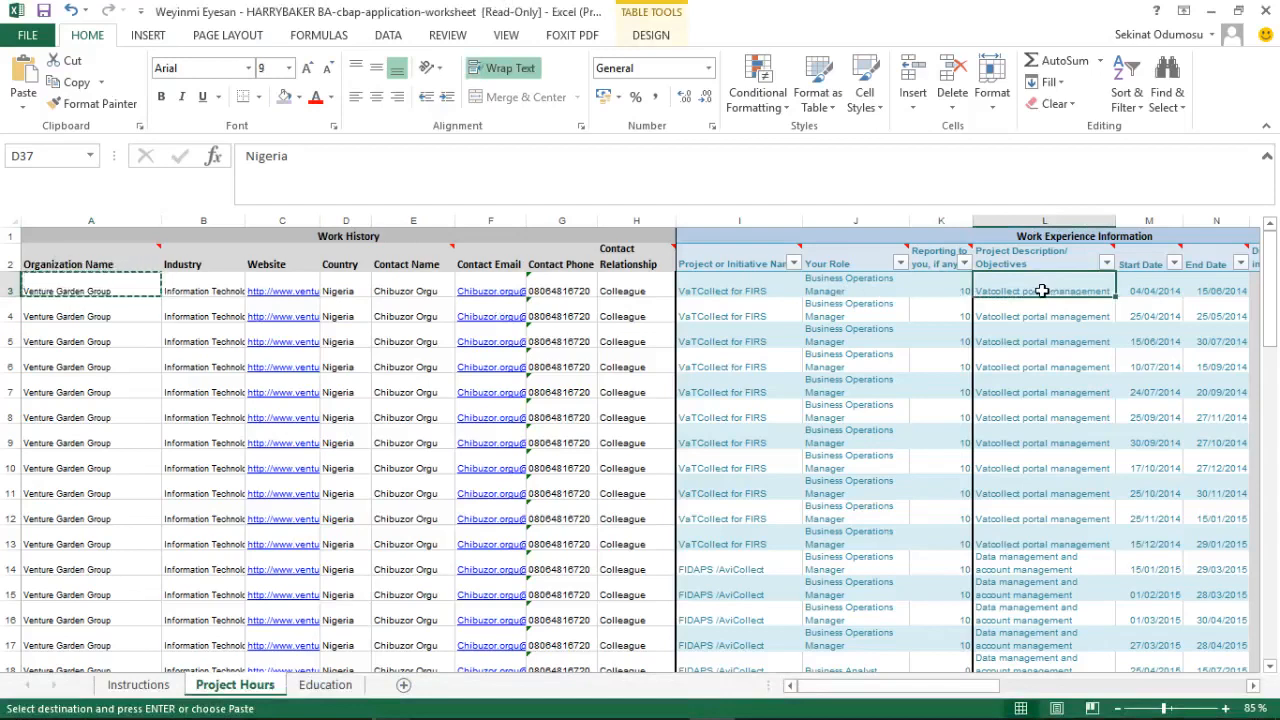
{"action": "key", "text": "ctrl+c"}
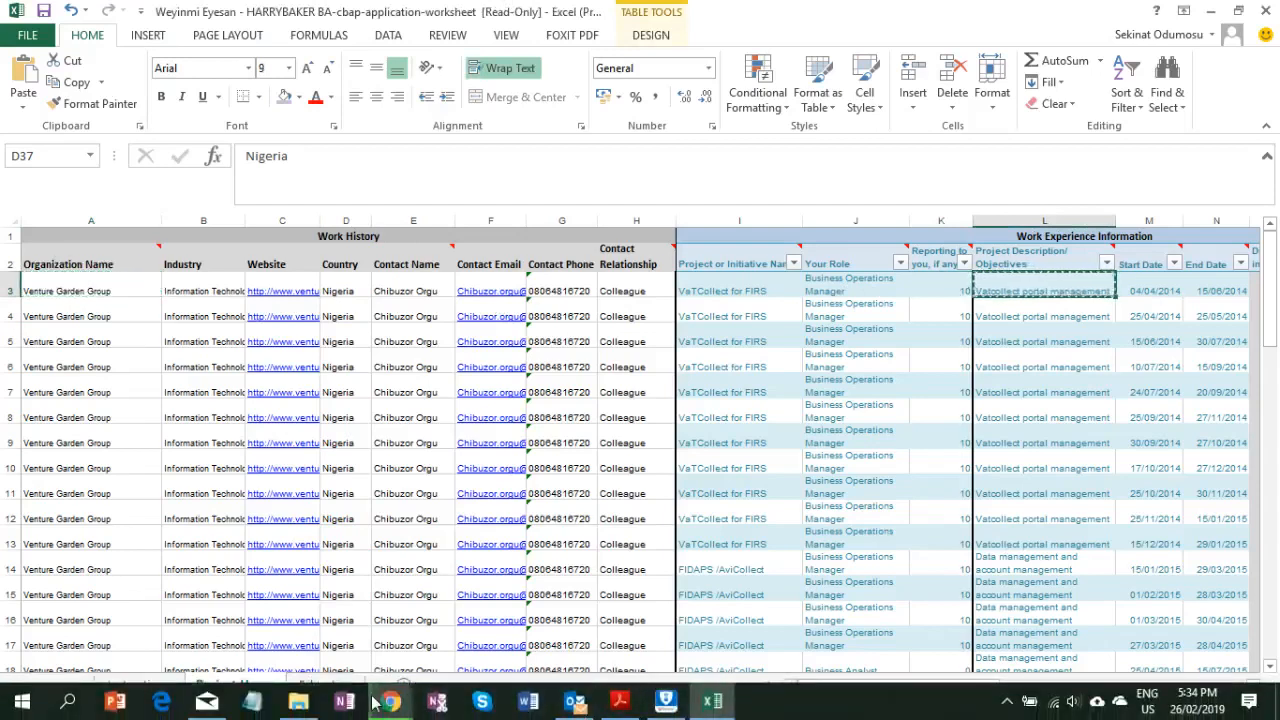
{"action": "mouse_move", "coordinate": [391, 700]}
{"action": "left_click", "coordinate": [288, 603]}
{"action": "left_click", "coordinate": [466, 349]}
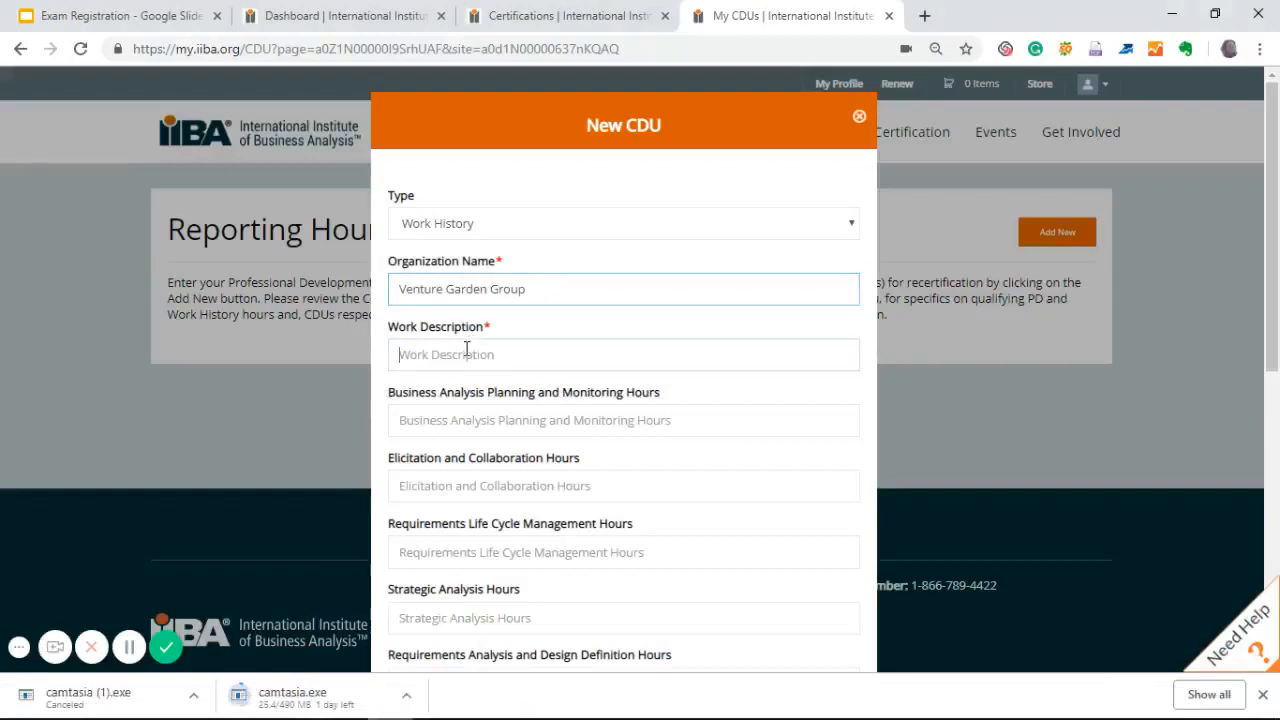
{"action": "key", "text": "ctrl+v"}
Step: Focus the planning hours field, then select the first project's planning hours cell Y3 in Excel
{"action": "left_click", "coordinate": [440, 417]}
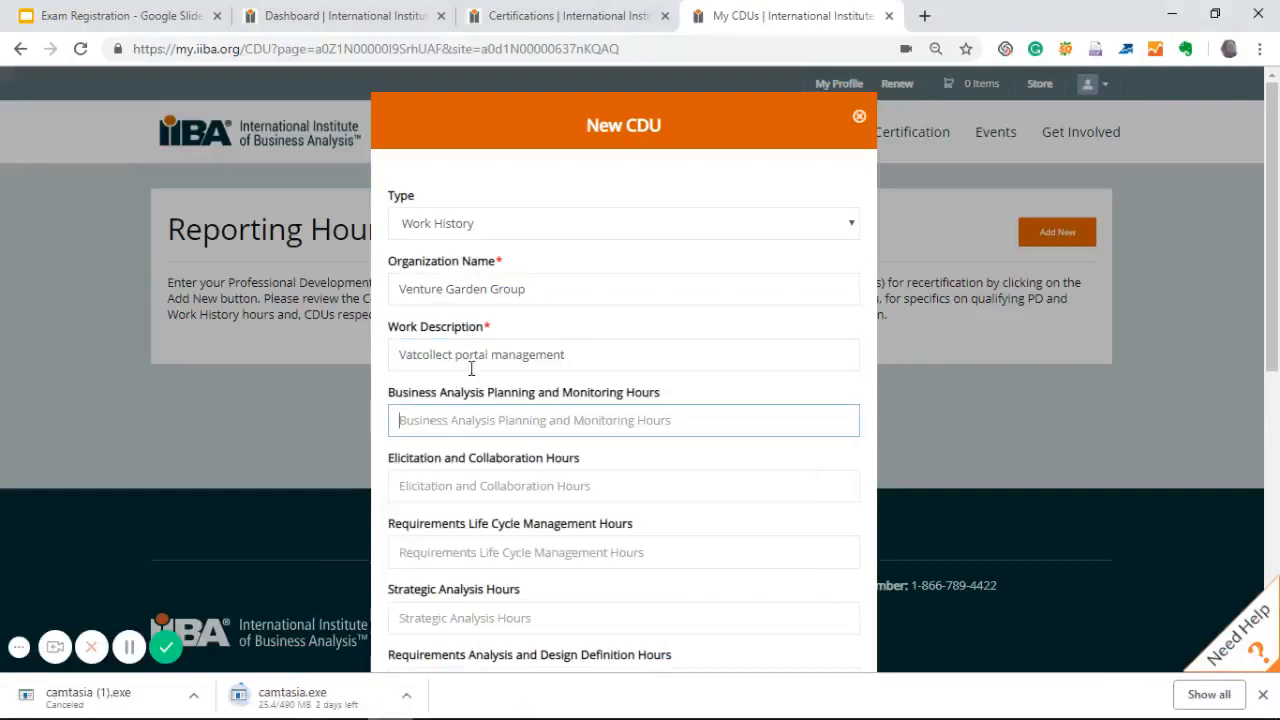
{"action": "mouse_move", "coordinate": [578, 716]}
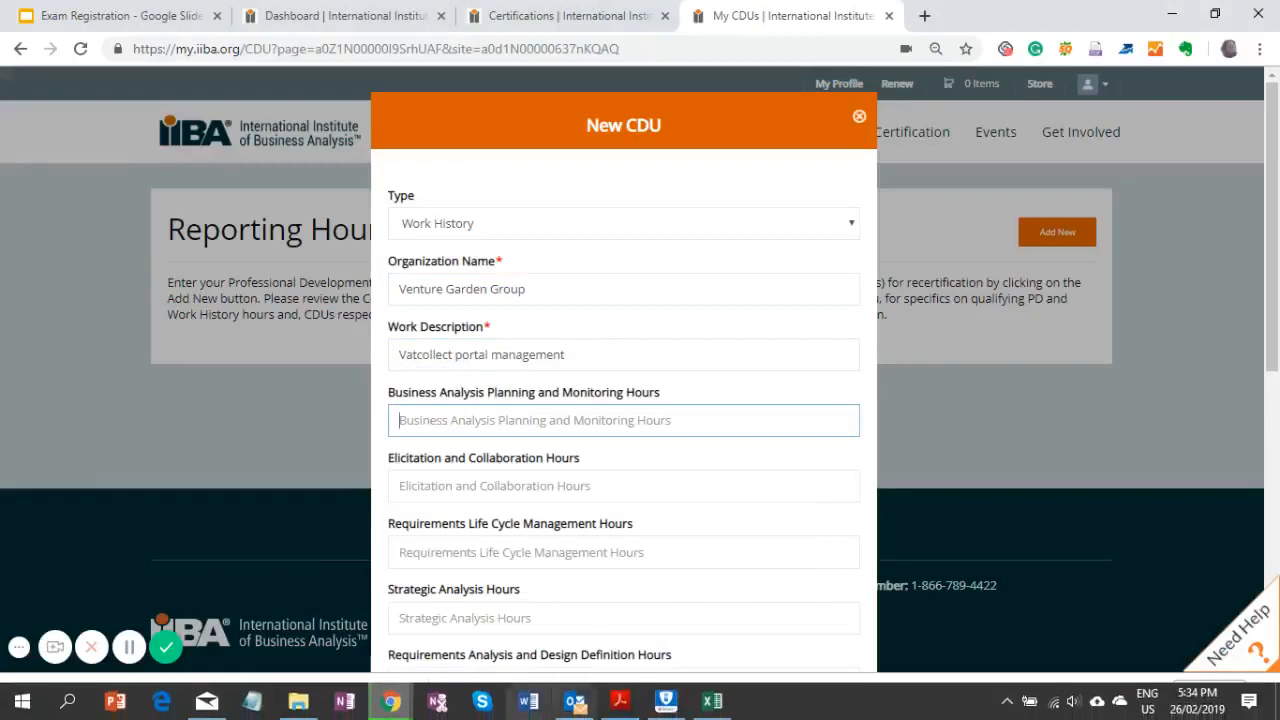
{"action": "left_click", "coordinate": [711, 702]}
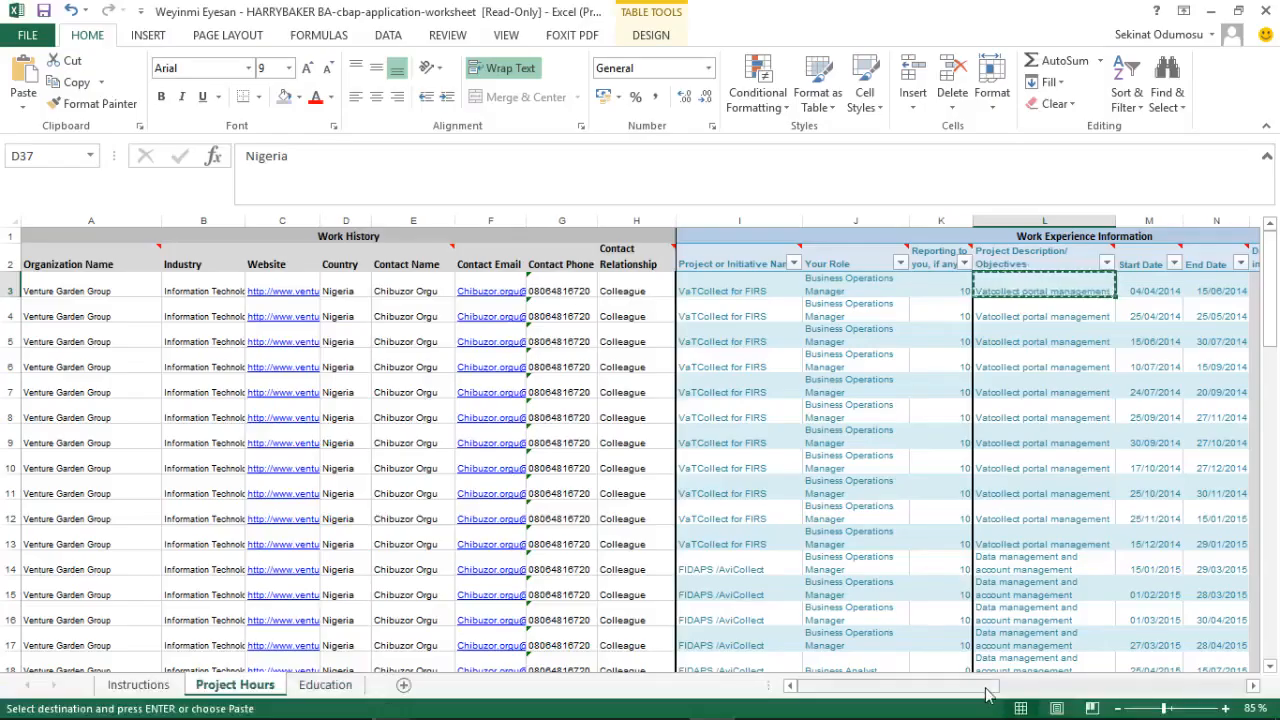
{"action": "left_click_drag", "start_coordinate": [995, 690], "coordinate": [1210, 688]}
{"action": "left_click", "coordinate": [1106, 293]}
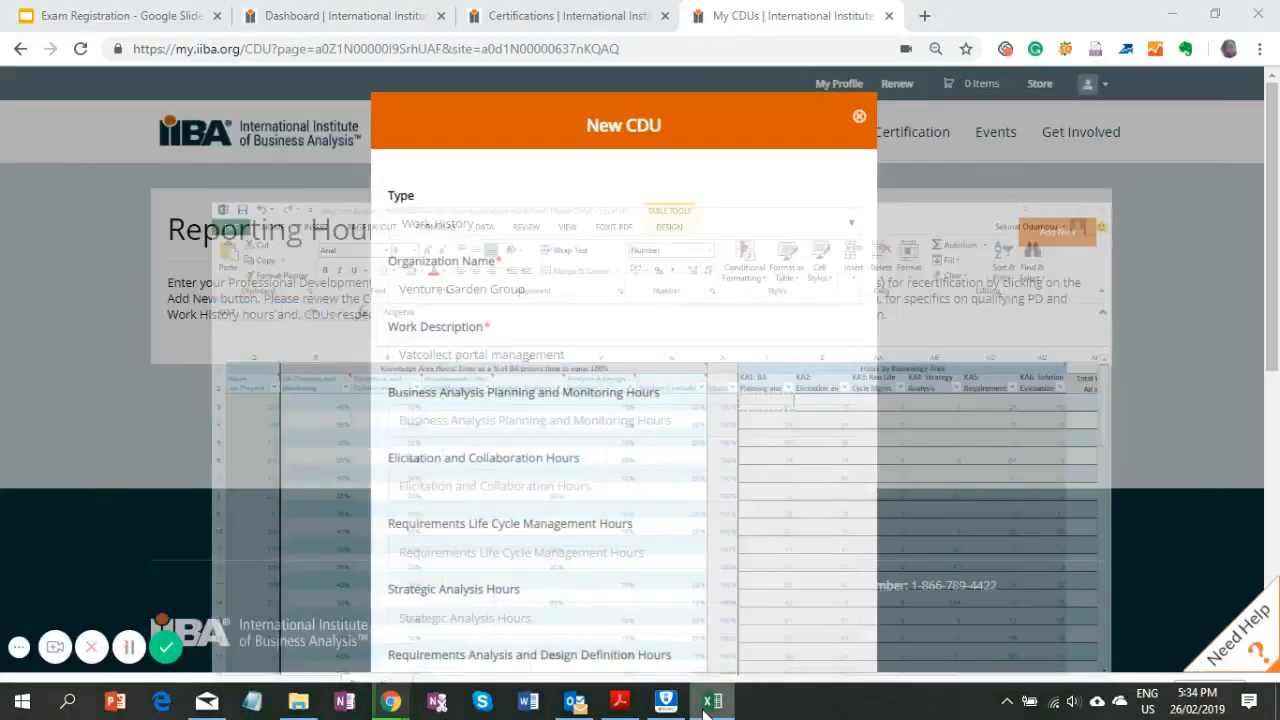
Step: Enter 101, 76, 0 and 0 hours for Planning, Elicitation, Life Cycle and Strategic Analysis
{"action": "left_click", "coordinate": [425, 419]}
{"action": "type", "text": "101"}
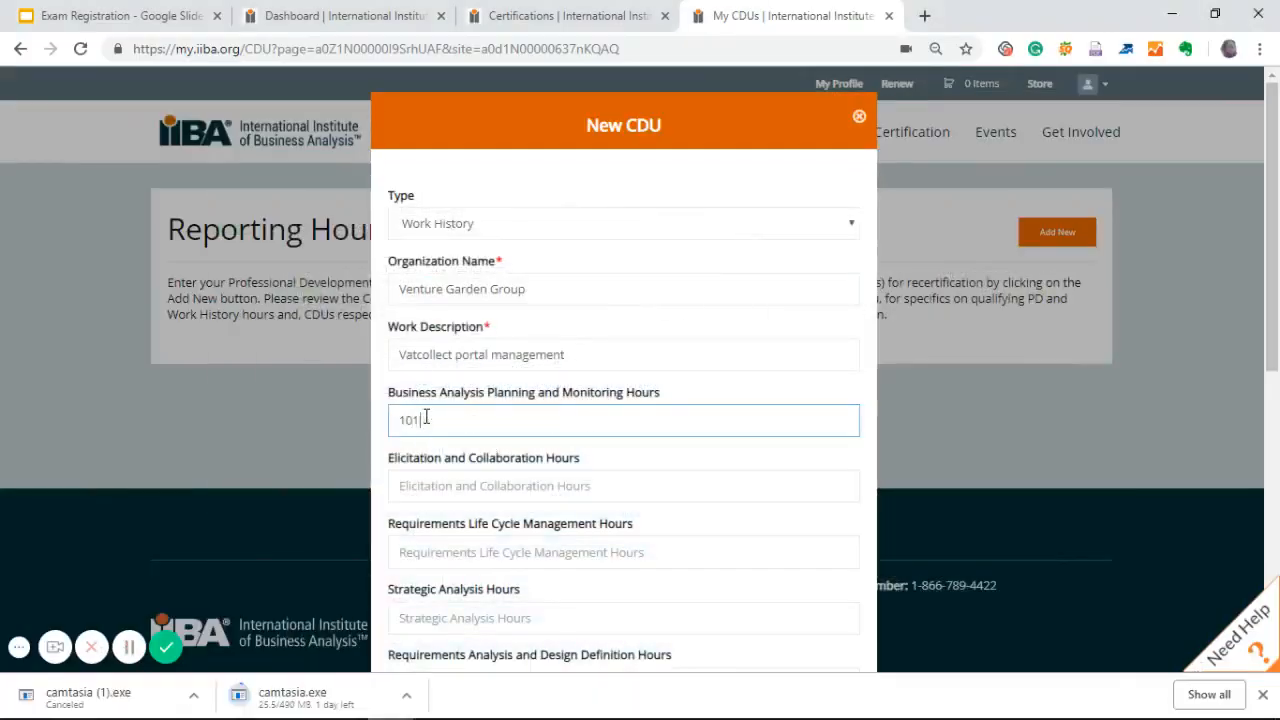
{"action": "left_click", "coordinate": [450, 485]}
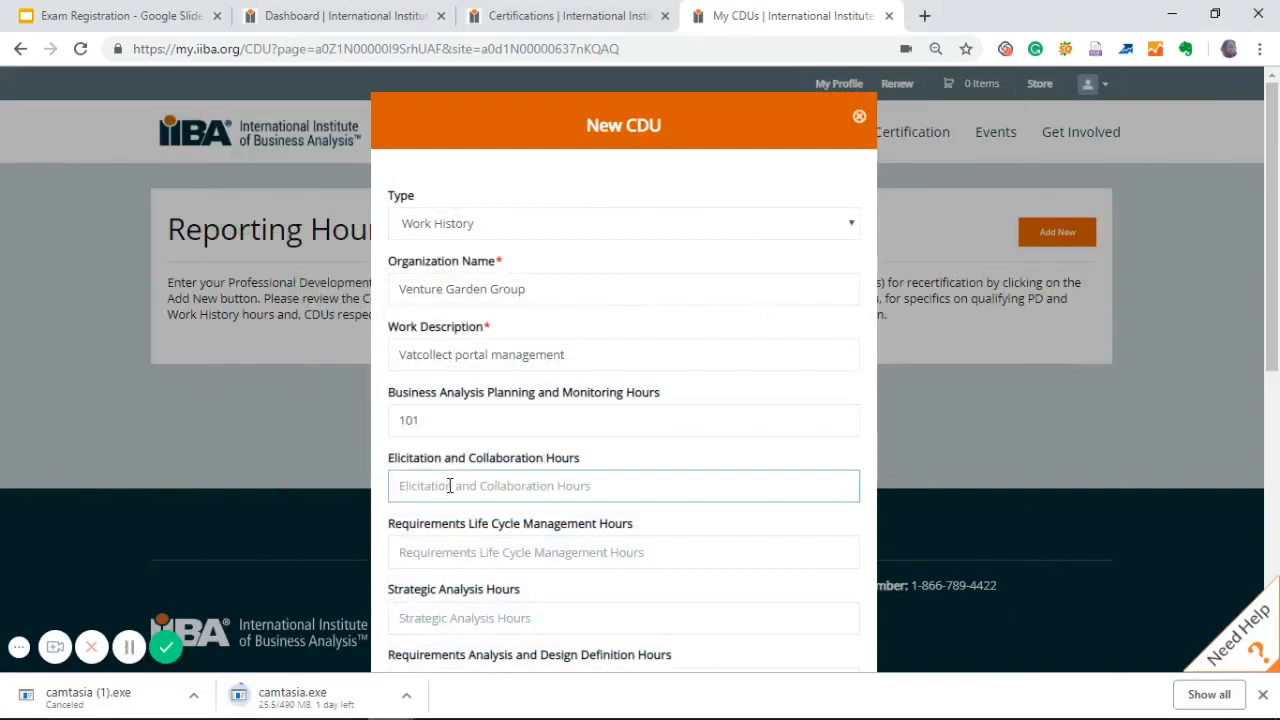
{"action": "type", "text": "76"}
{"action": "left_click", "coordinate": [435, 558]}
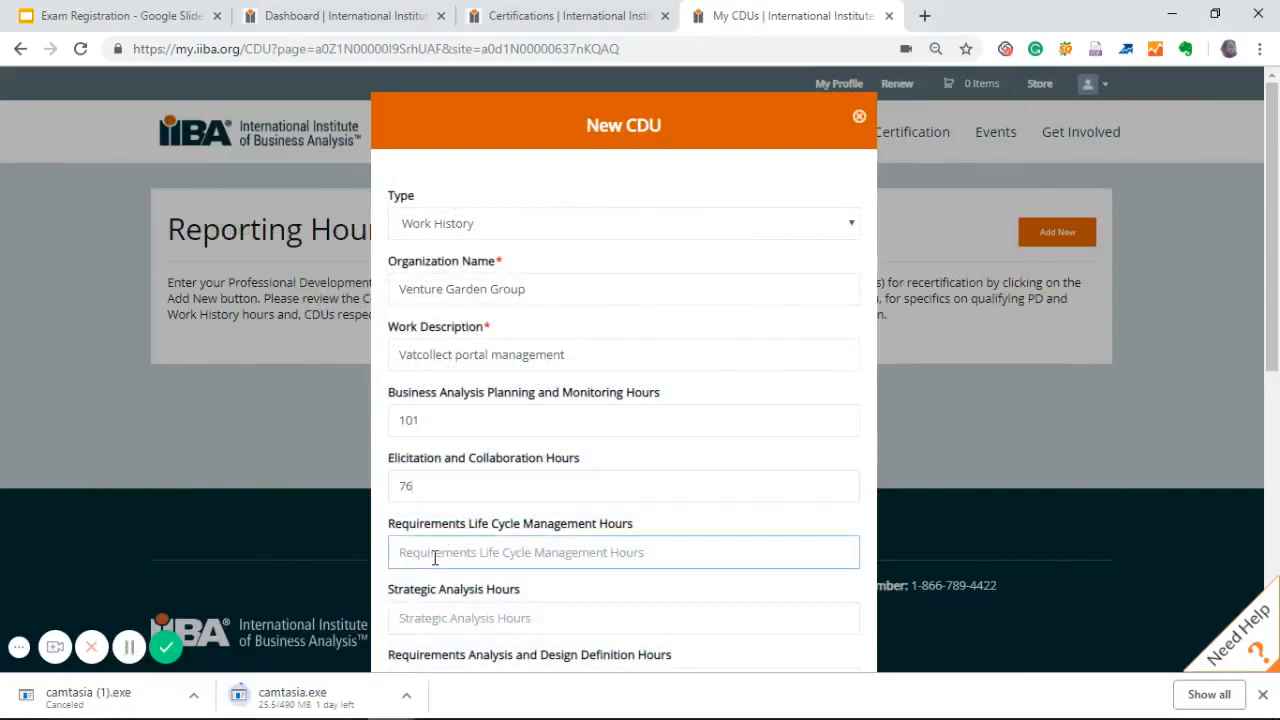
{"action": "type", "text": "0"}
{"action": "left_click", "coordinate": [409, 626]}
{"action": "type", "text": "0"}
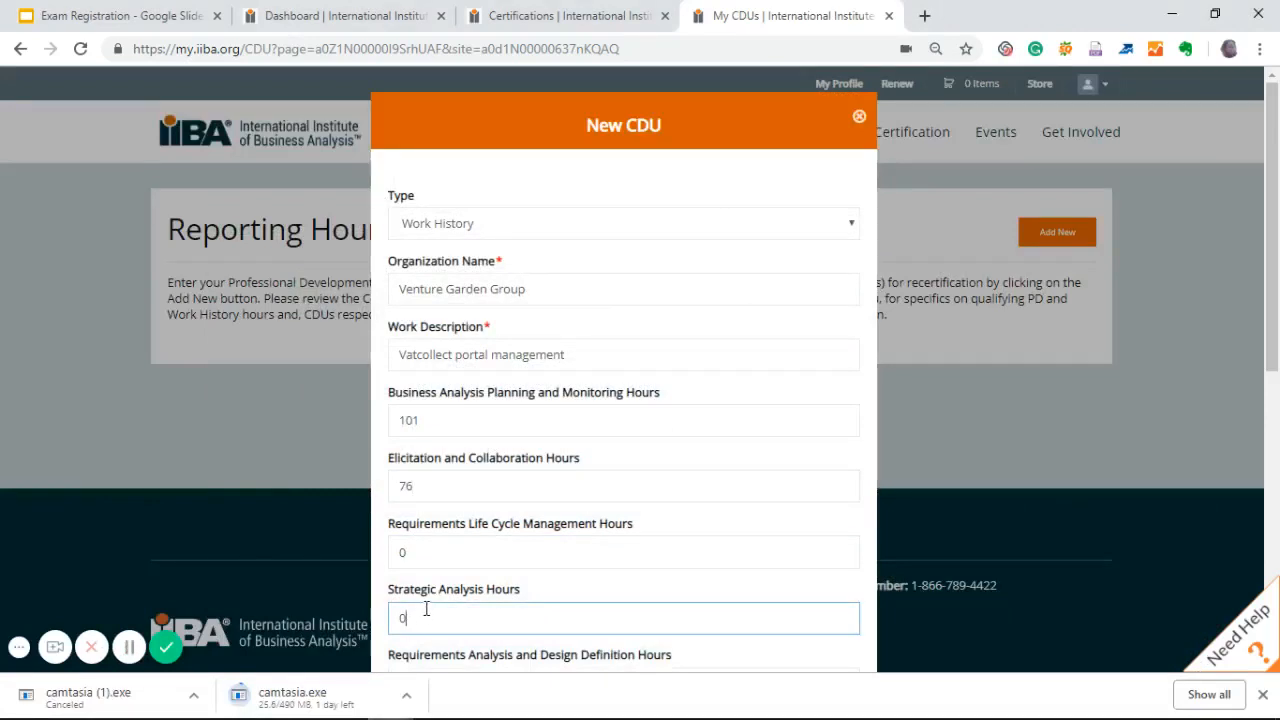
{"action": "scroll", "coordinate": [436, 607], "scroll_direction": "down", "scroll_amount": 3}
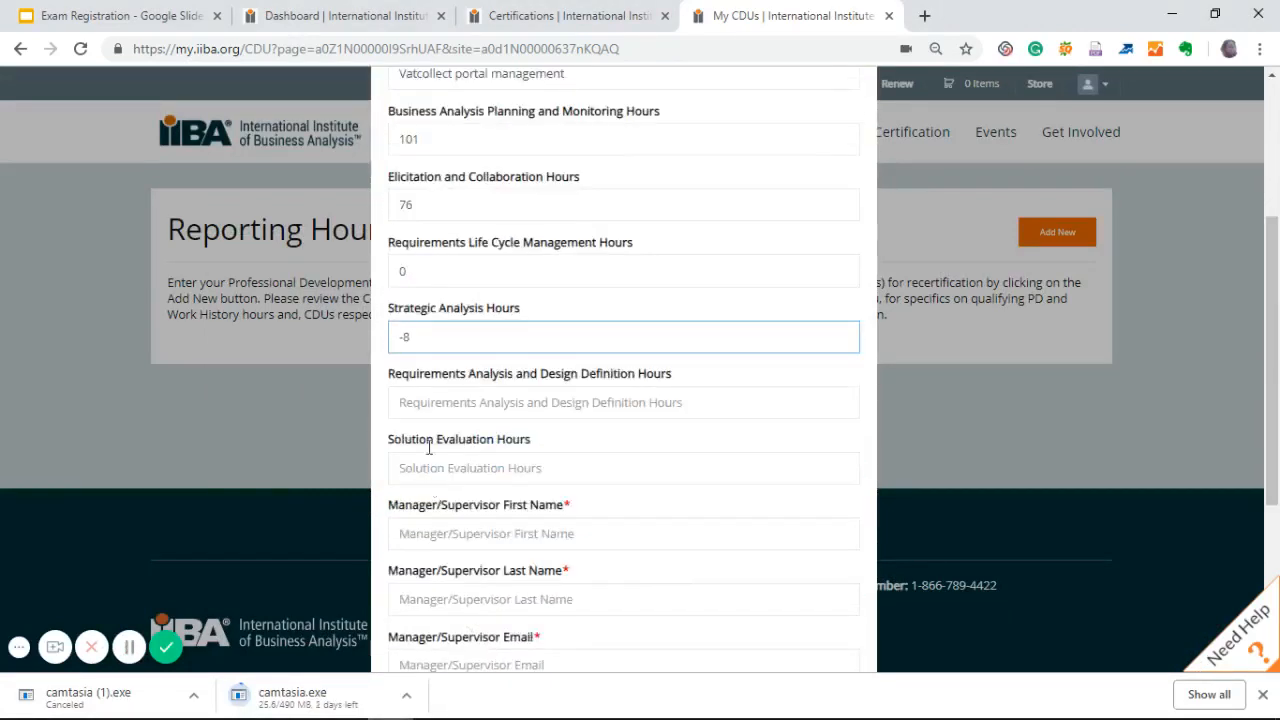
{"action": "key", "text": "BackSpace"}
{"action": "key", "text": "BackSpace"}
{"action": "type", "text": "0"}
{"action": "left_click", "coordinate": [467, 413]}
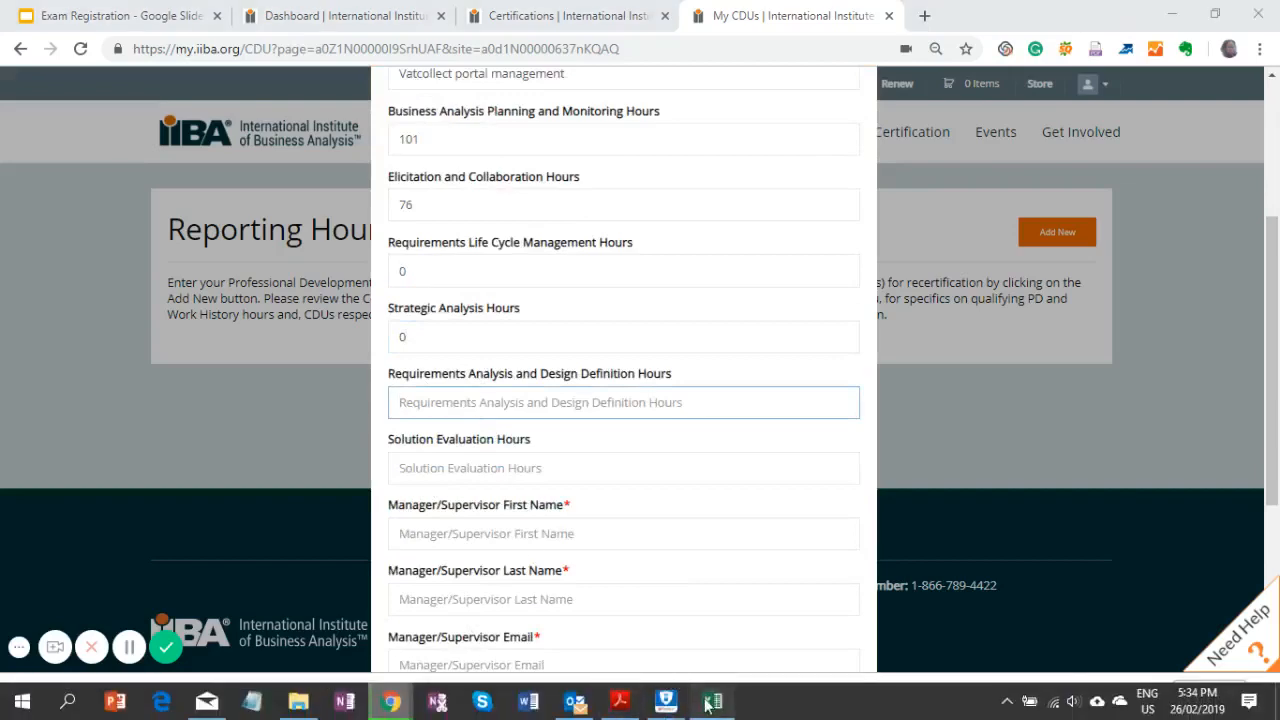
Step: Copy 25 from cell AC3 for Requirements Analysis and enter 50 for Solution Evaluation
{"action": "left_click", "coordinate": [711, 703]}
{"action": "left_click", "coordinate": [1112, 291]}
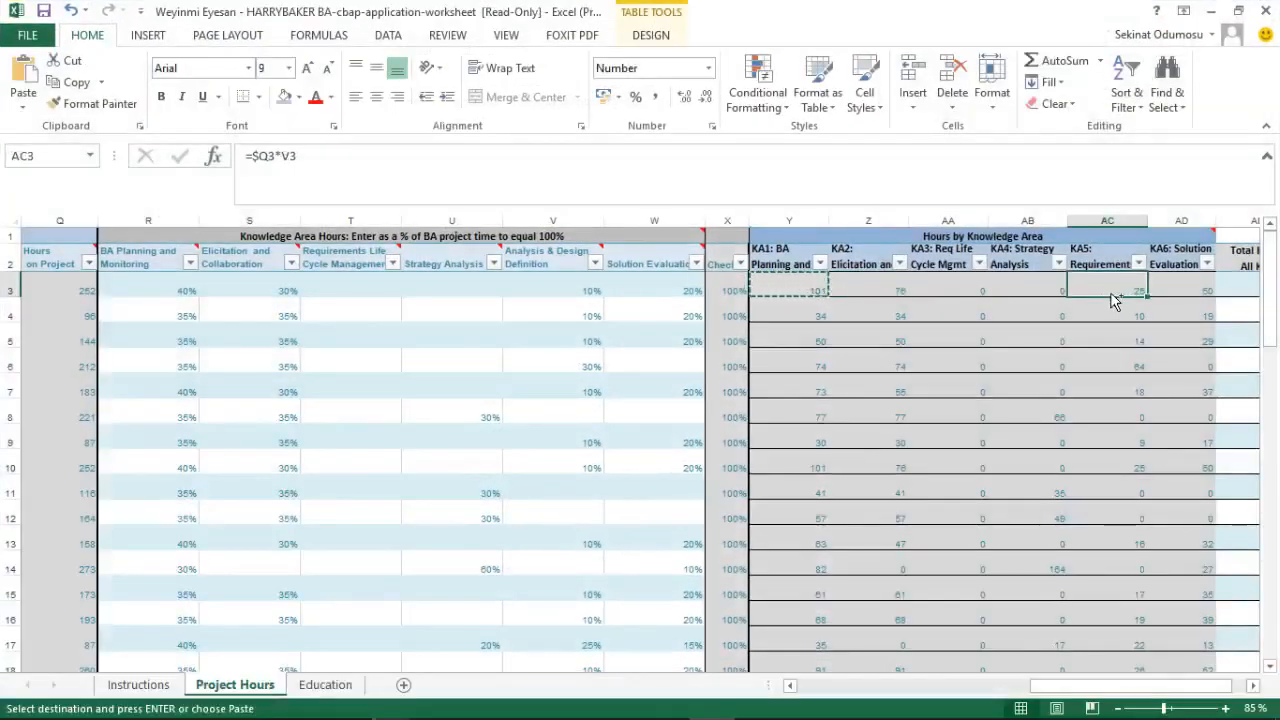
{"action": "key", "text": "ctrl+c"}
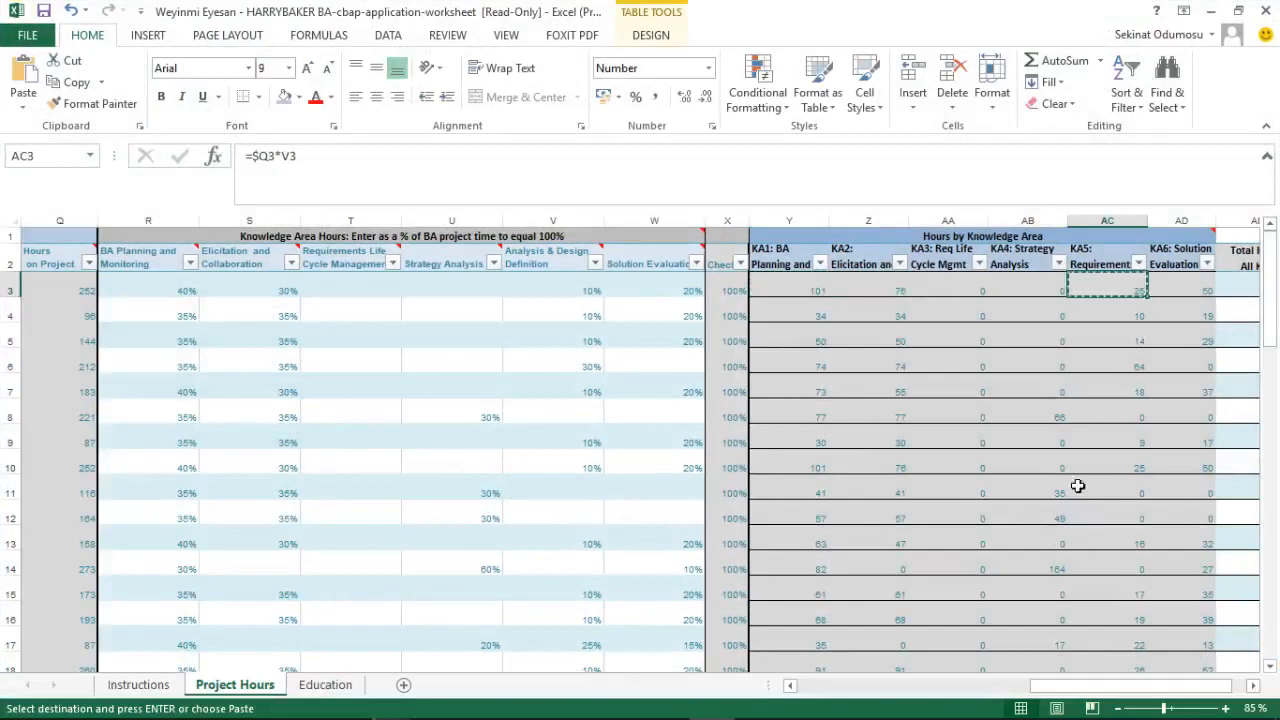
{"action": "mouse_move", "coordinate": [710, 704]}
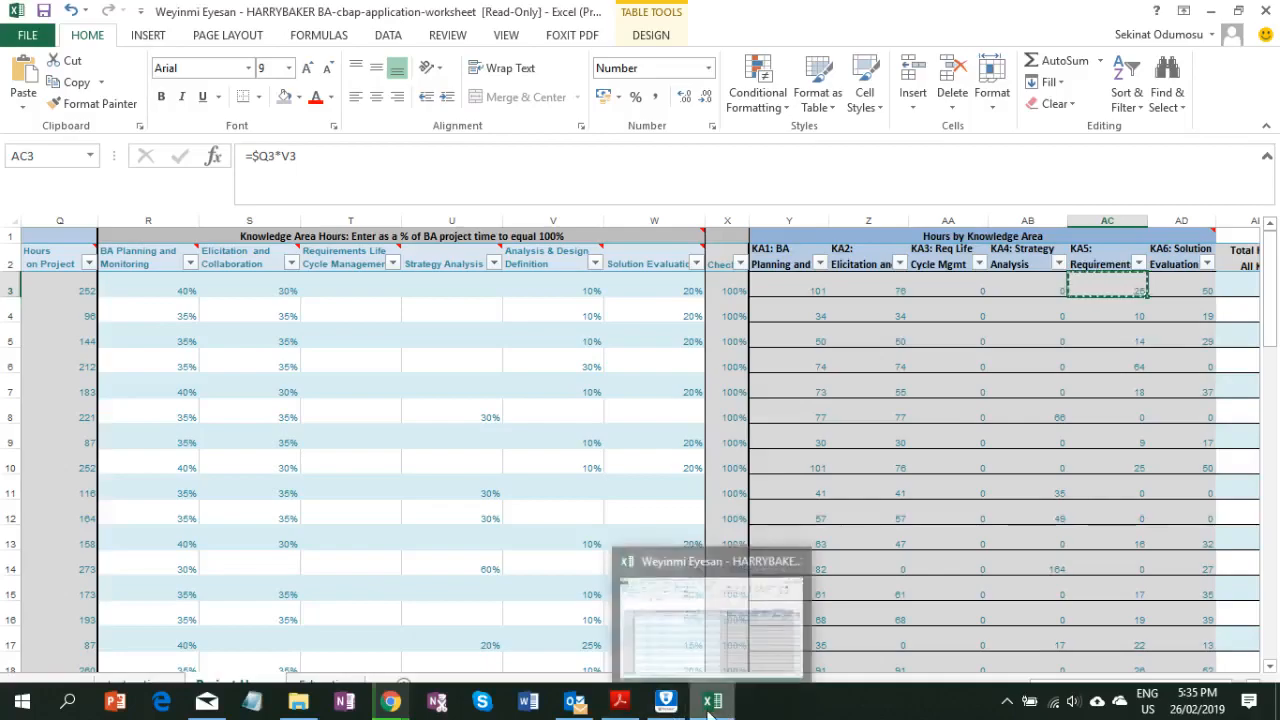
{"action": "left_click", "coordinate": [390, 701]}
{"action": "left_click", "coordinate": [425, 401]}
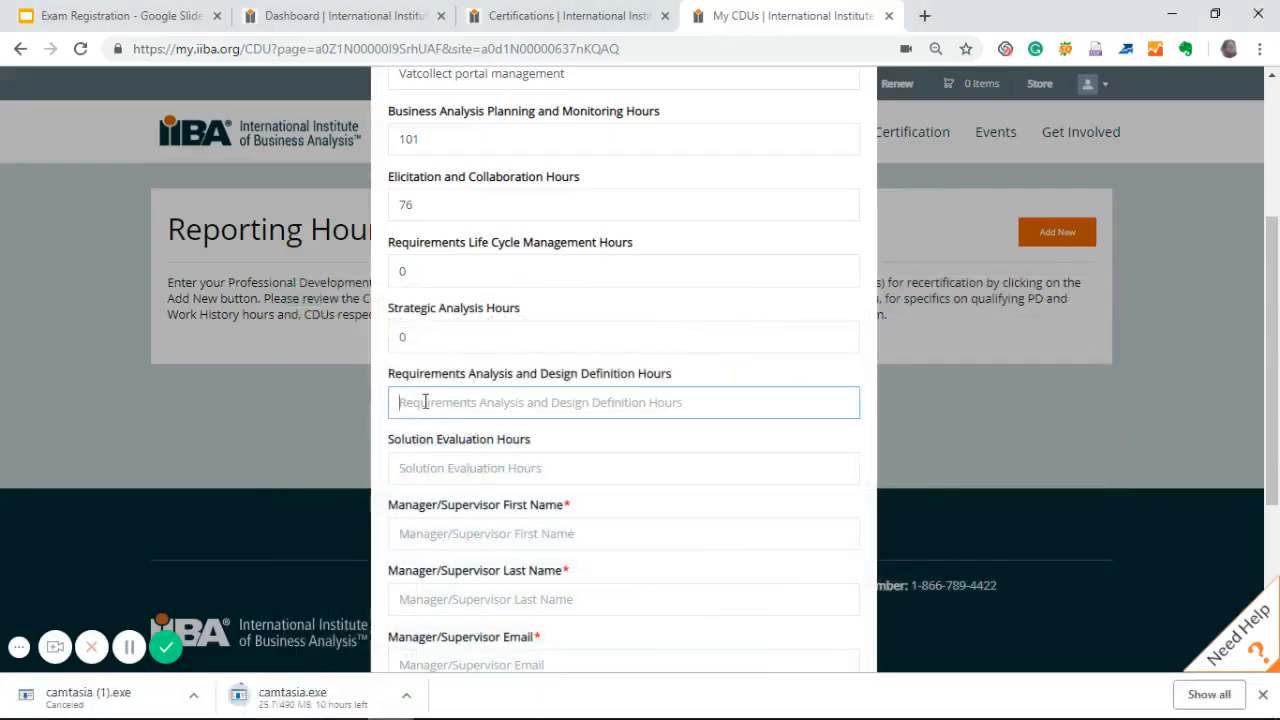
{"action": "type", "text": "25"}
{"action": "left_click", "coordinate": [416, 460]}
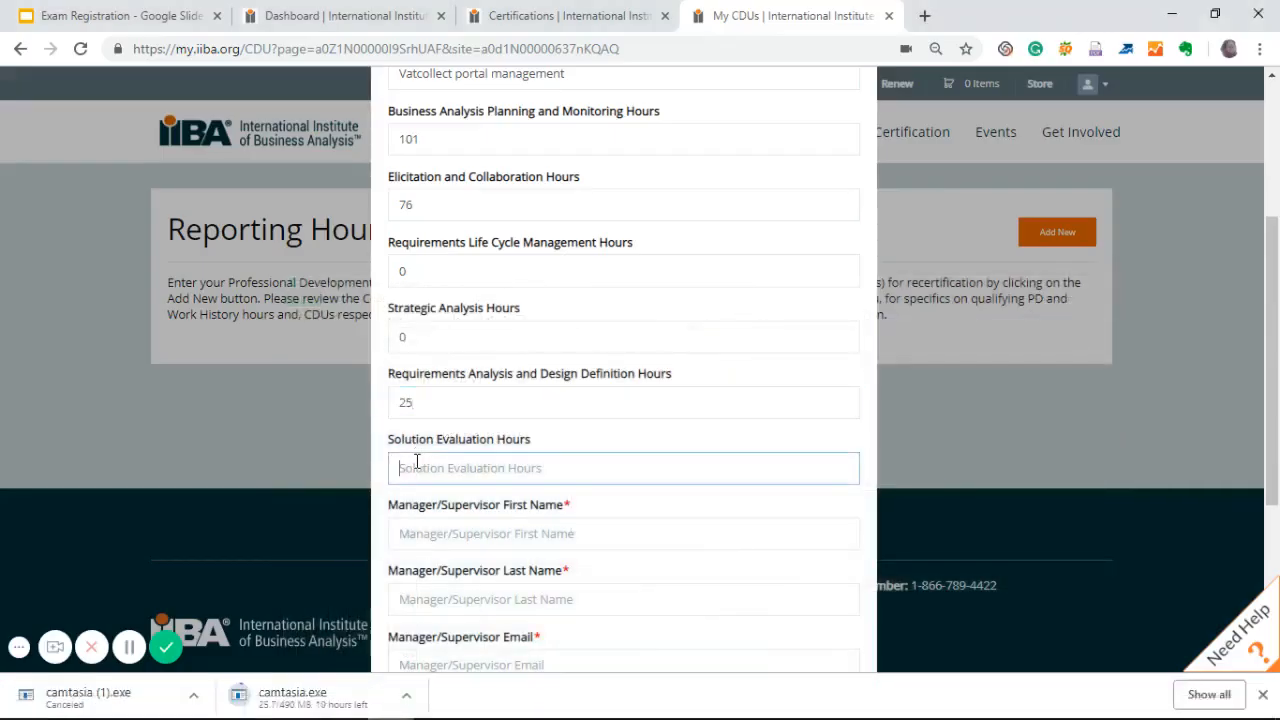
{"action": "type", "text": "50"}
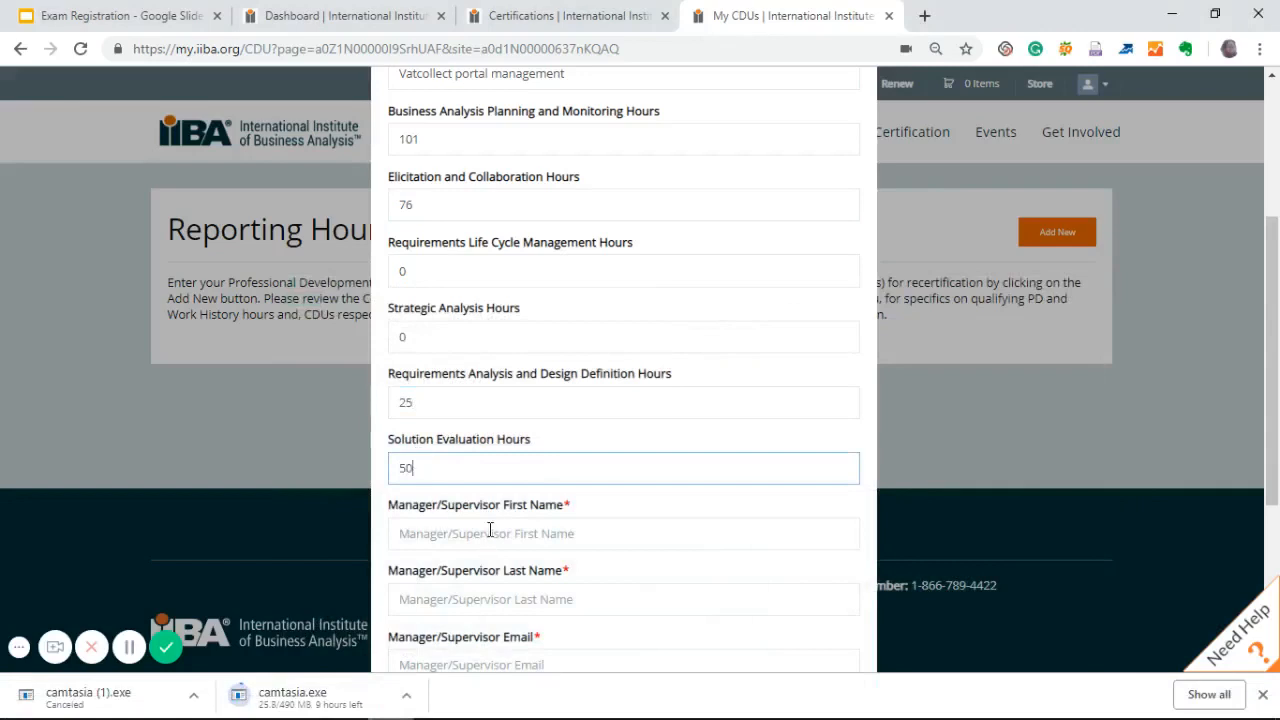
Step: Paste the supervisor's name from E3 and split it into First Name and Last Name
{"action": "left_click", "coordinate": [490, 530]}
{"action": "scroll", "coordinate": [490, 530], "scroll_direction": "down", "scroll_amount": 2}
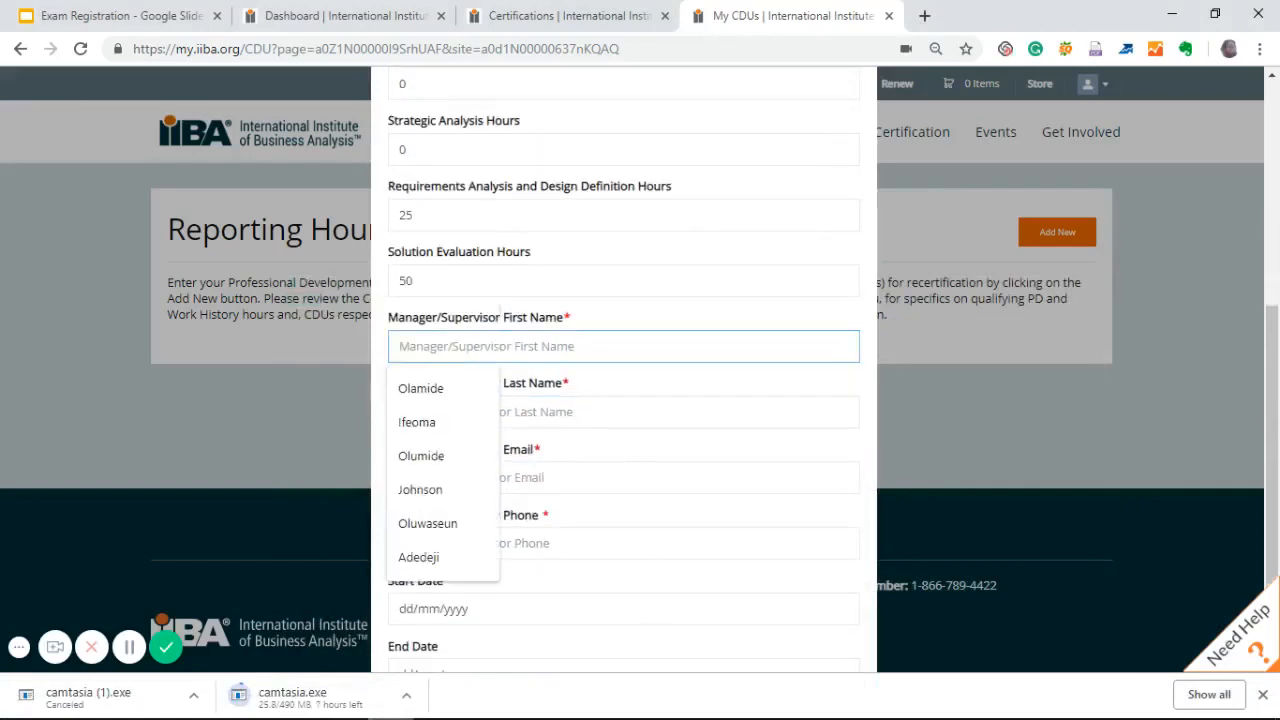
{"action": "left_click", "coordinate": [712, 710]}
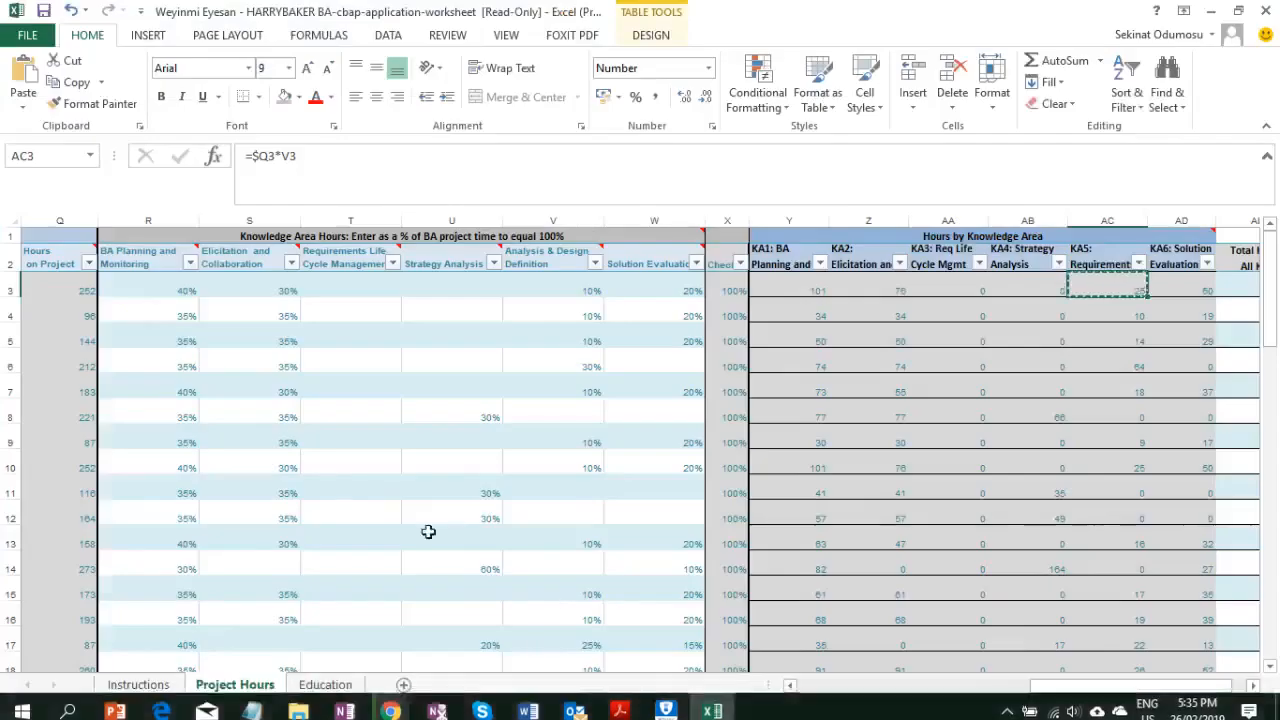
{"action": "left_click_drag", "start_coordinate": [1045, 686], "coordinate": [790, 688]}
{"action": "left_click", "coordinate": [405, 292]}
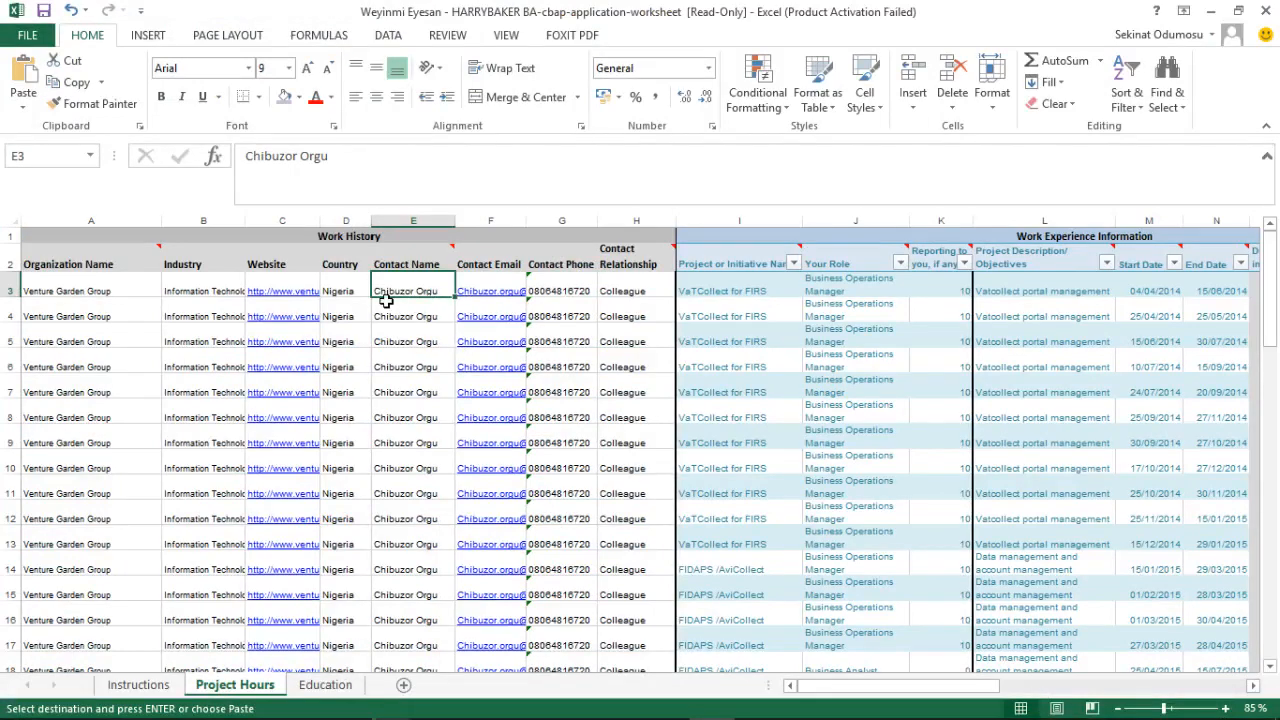
{"action": "mouse_move", "coordinate": [384, 710]}
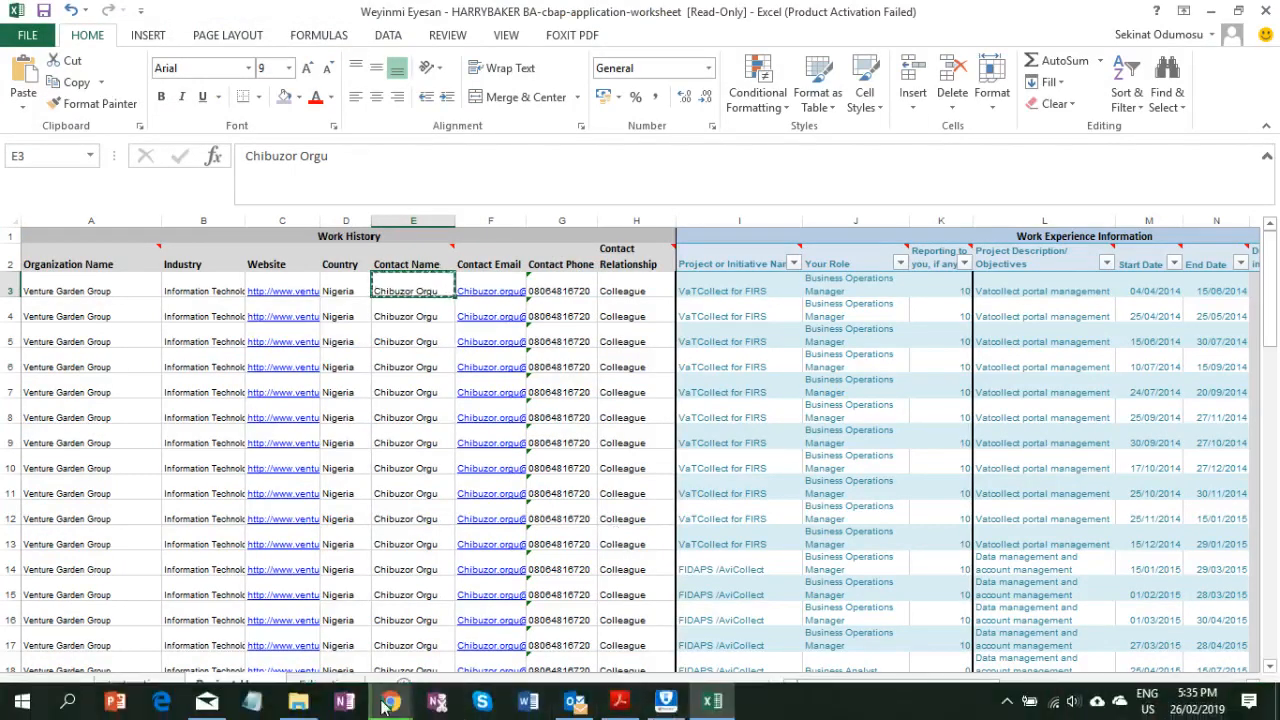
{"action": "left_click", "coordinate": [285, 610]}
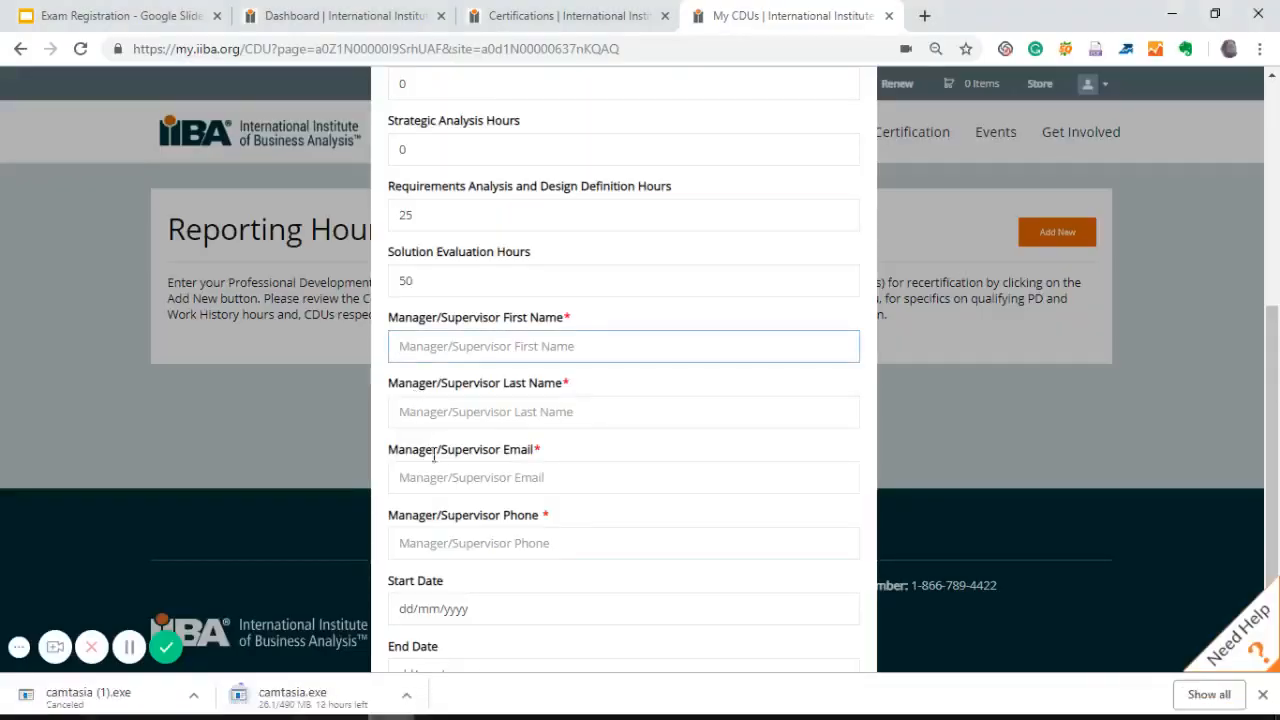
{"action": "key", "text": "ctrl+v"}
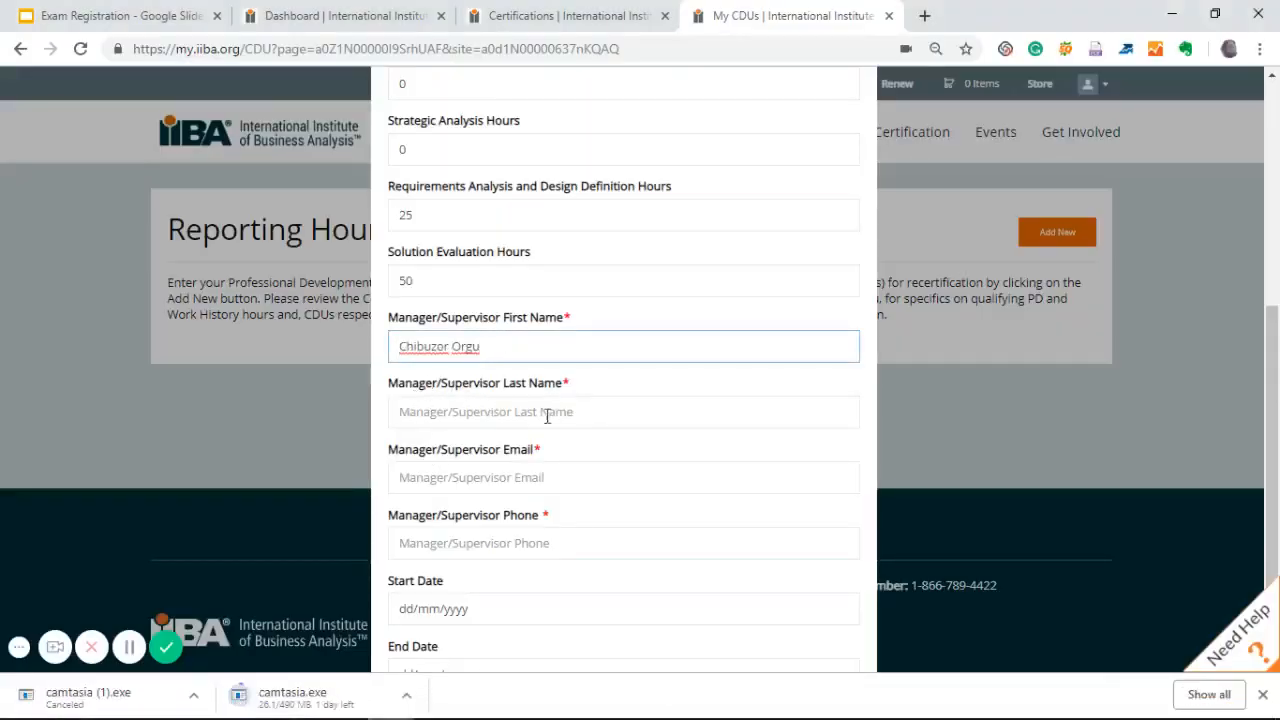
{"action": "left_click_drag", "start_coordinate": [453, 347], "coordinate": [534, 347]}
{"action": "key", "text": "ctrl+x"}
{"action": "left_click", "coordinate": [423, 414]}
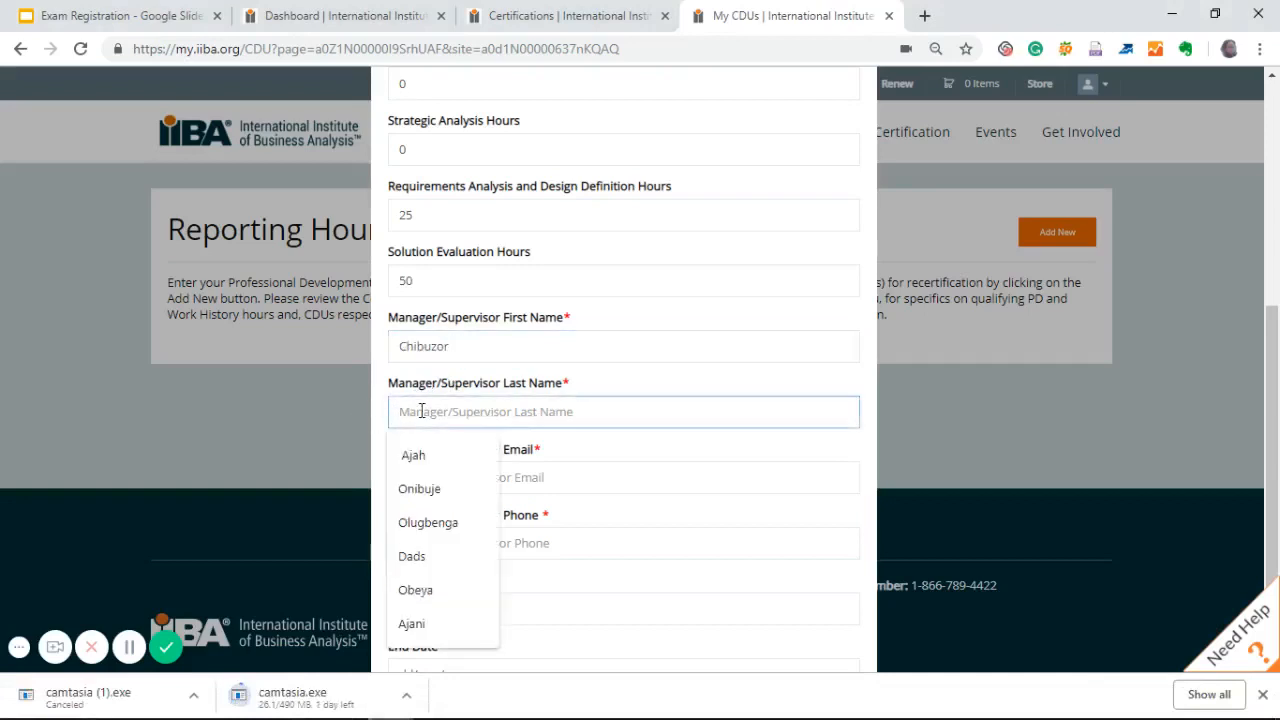
{"action": "key", "text": "ctrl+v"}
Step: Begin the supervisor email entry, then clear the mistaken text from the Email field
{"action": "left_click", "coordinate": [486, 477]}
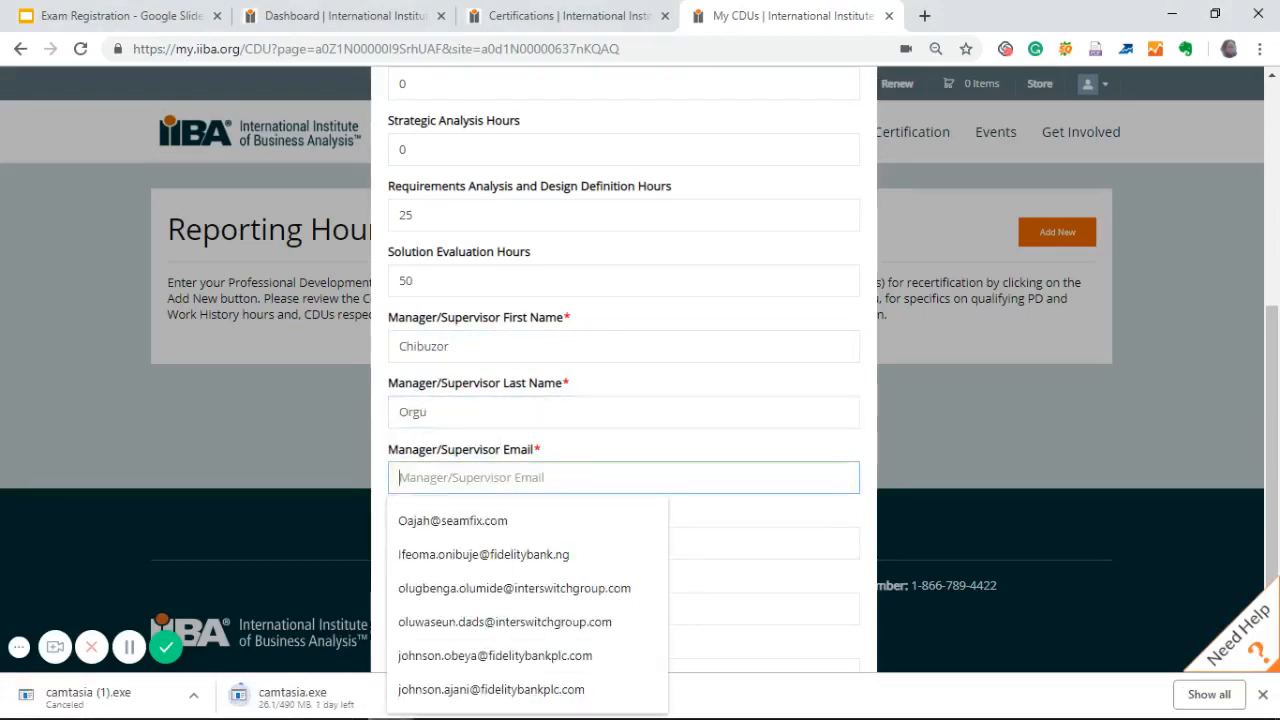
{"action": "left_click", "coordinate": [684, 702]}
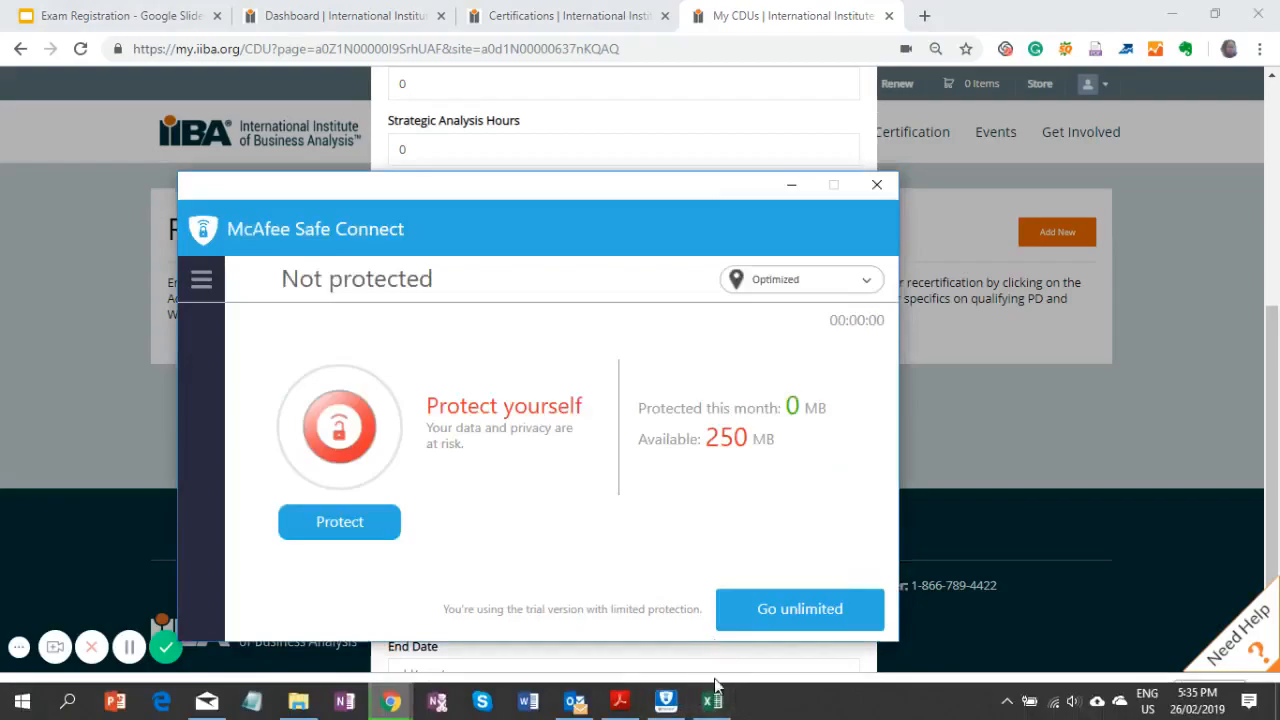
{"action": "left_click", "coordinate": [712, 701]}
{"action": "left_click", "coordinate": [474, 293]}
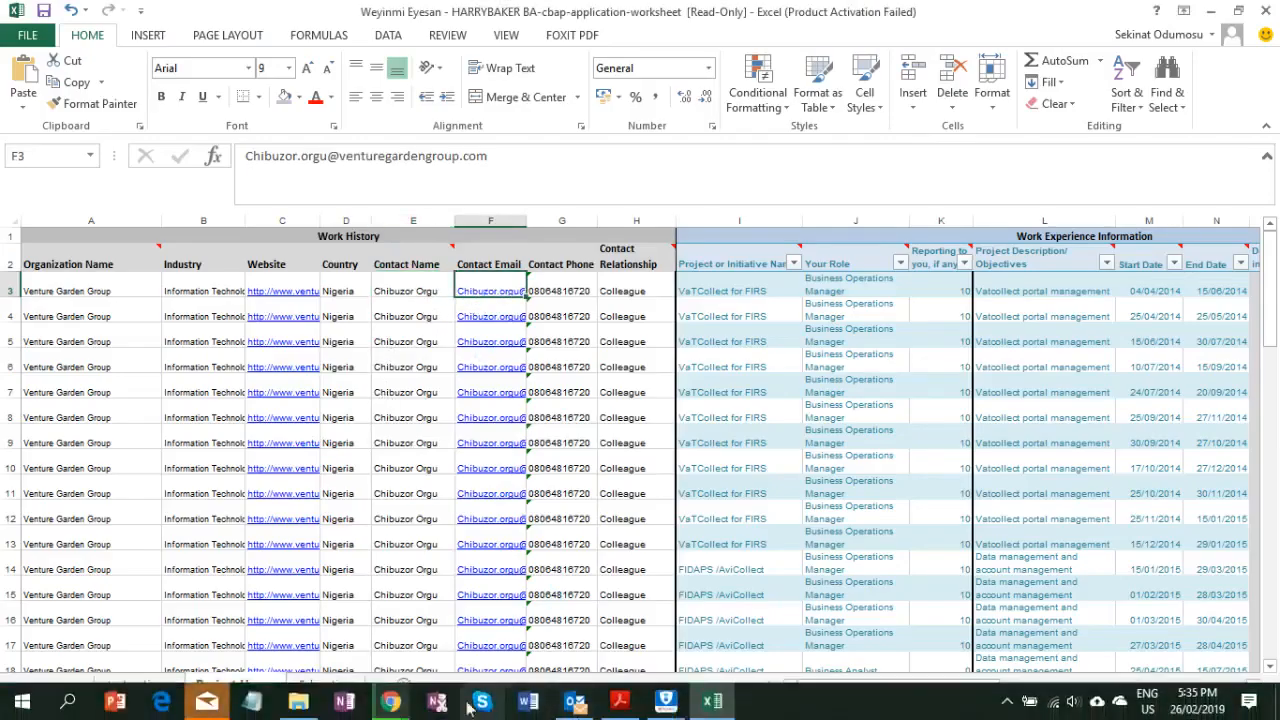
{"action": "left_click", "coordinate": [391, 702]}
{"action": "left_click", "coordinate": [298, 607]}
{"action": "left_click", "coordinate": [443, 488]}
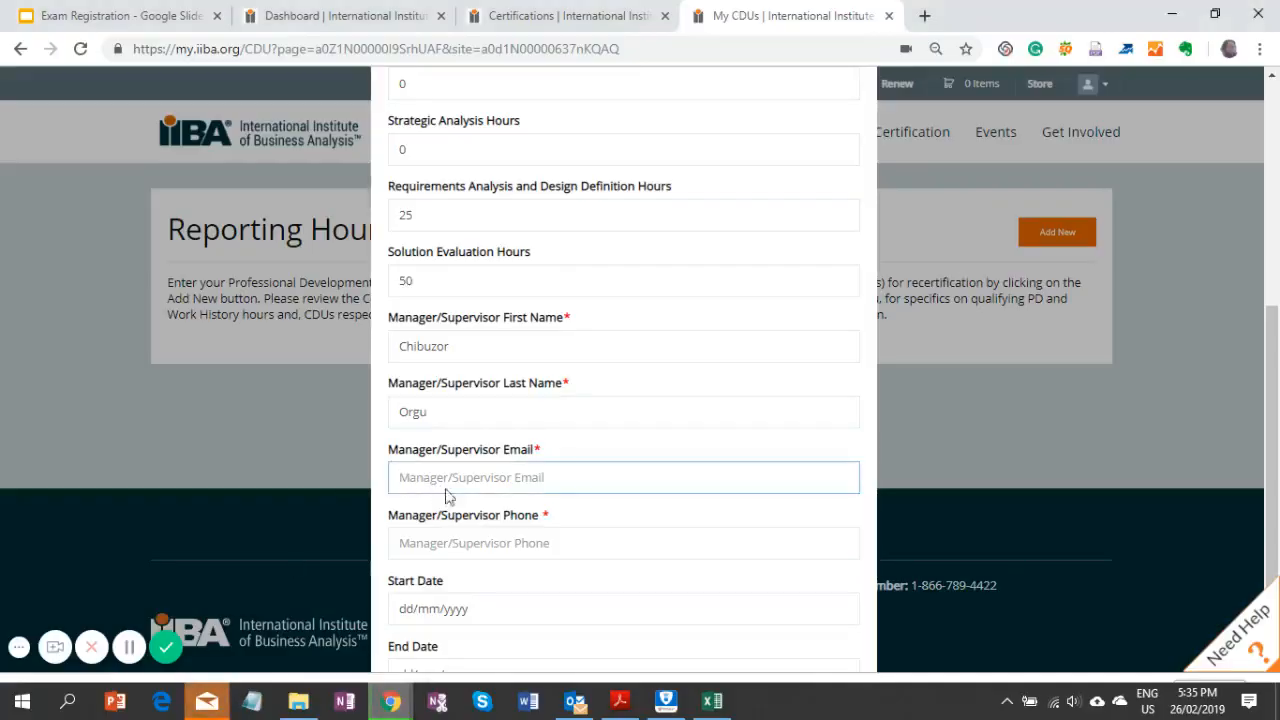
{"action": "type", "text": "Orgu"}
{"action": "key", "text": "Return"}
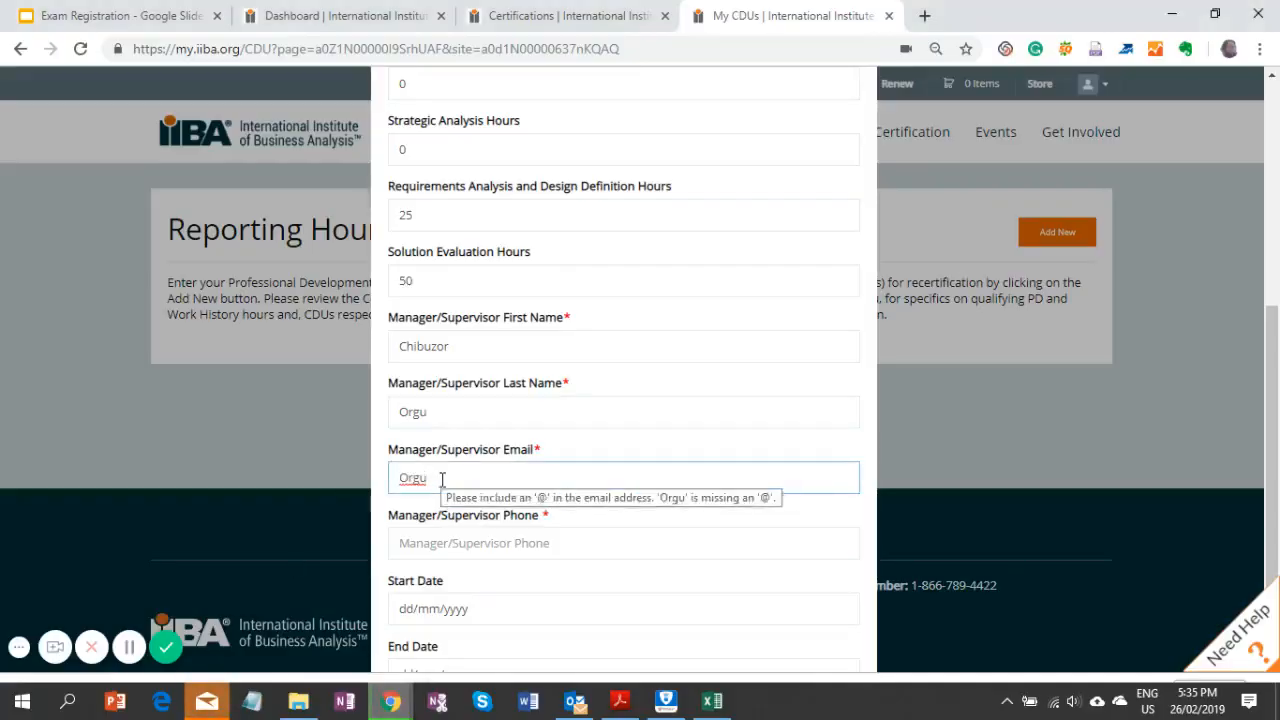
{"action": "left_click_drag", "start_coordinate": [441, 477], "coordinate": [380, 486]}
{"action": "key", "text": "BackSpace"}
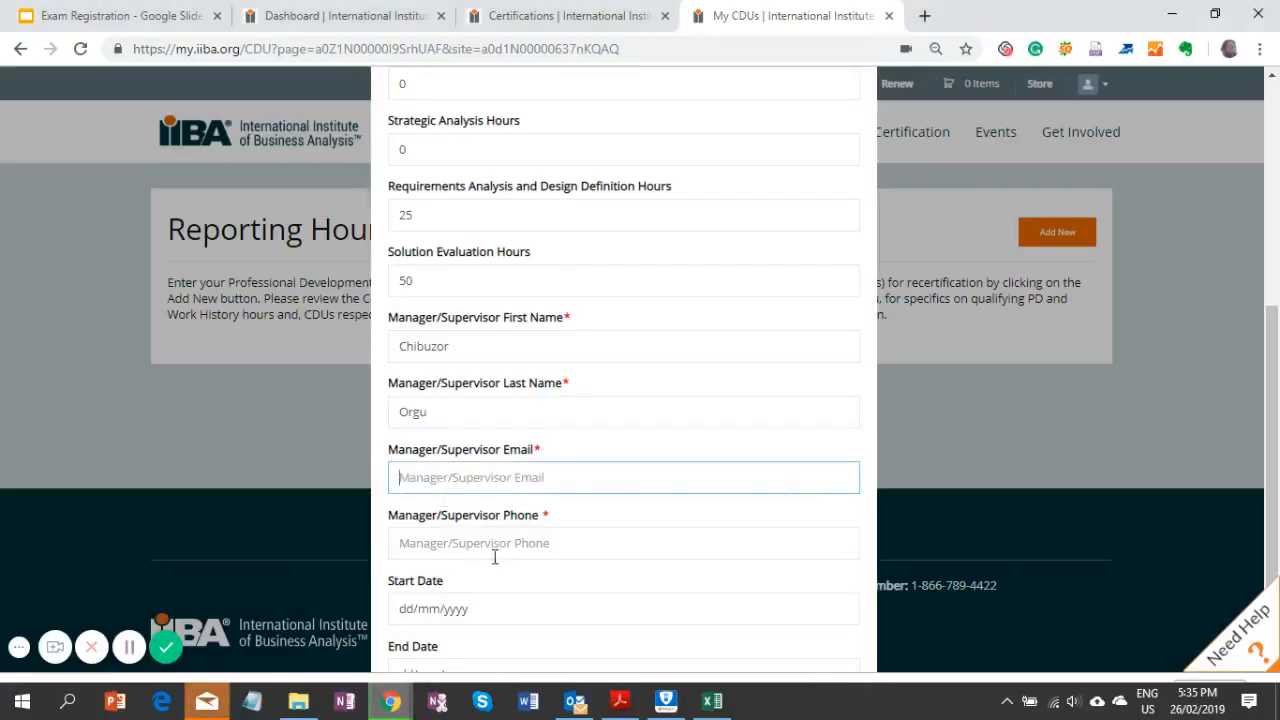
Step: Copy the supervisor's email address from Excel cell F3 and paste it into the Email field
{"action": "left_click", "coordinate": [712, 701]}
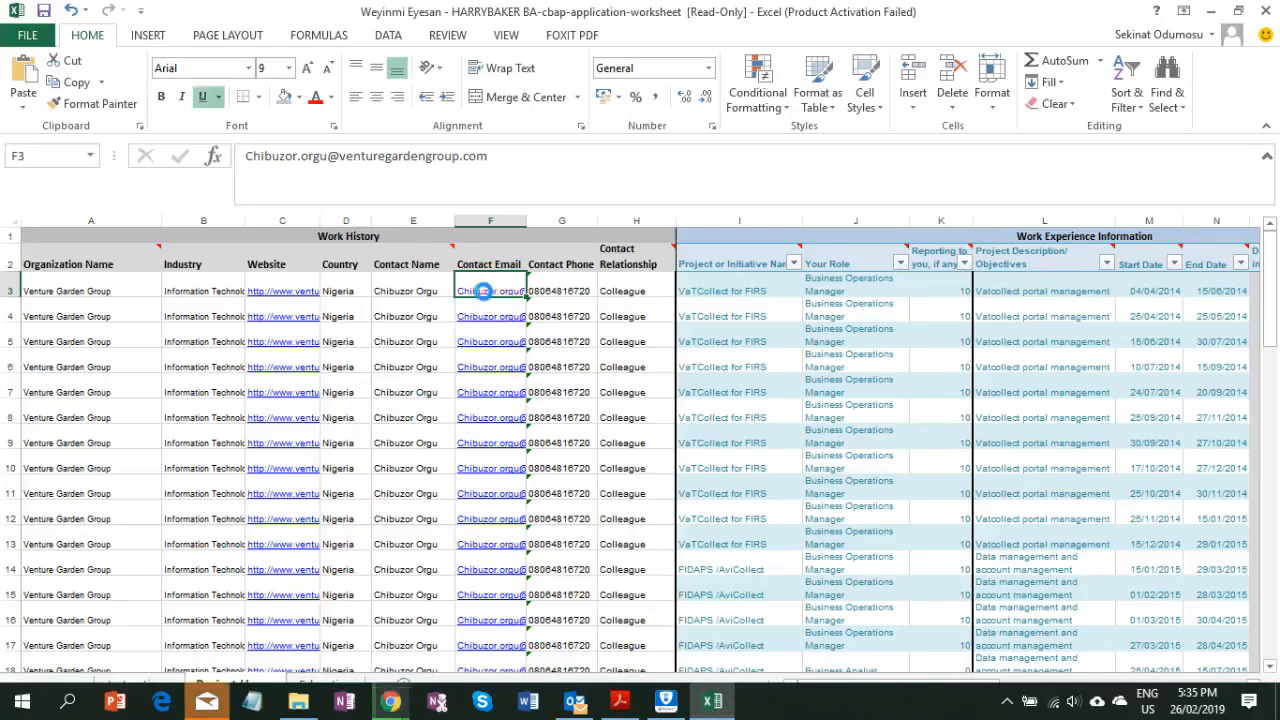
{"action": "left_click", "coordinate": [484, 292]}
{"action": "left_click", "coordinate": [782, 47]}
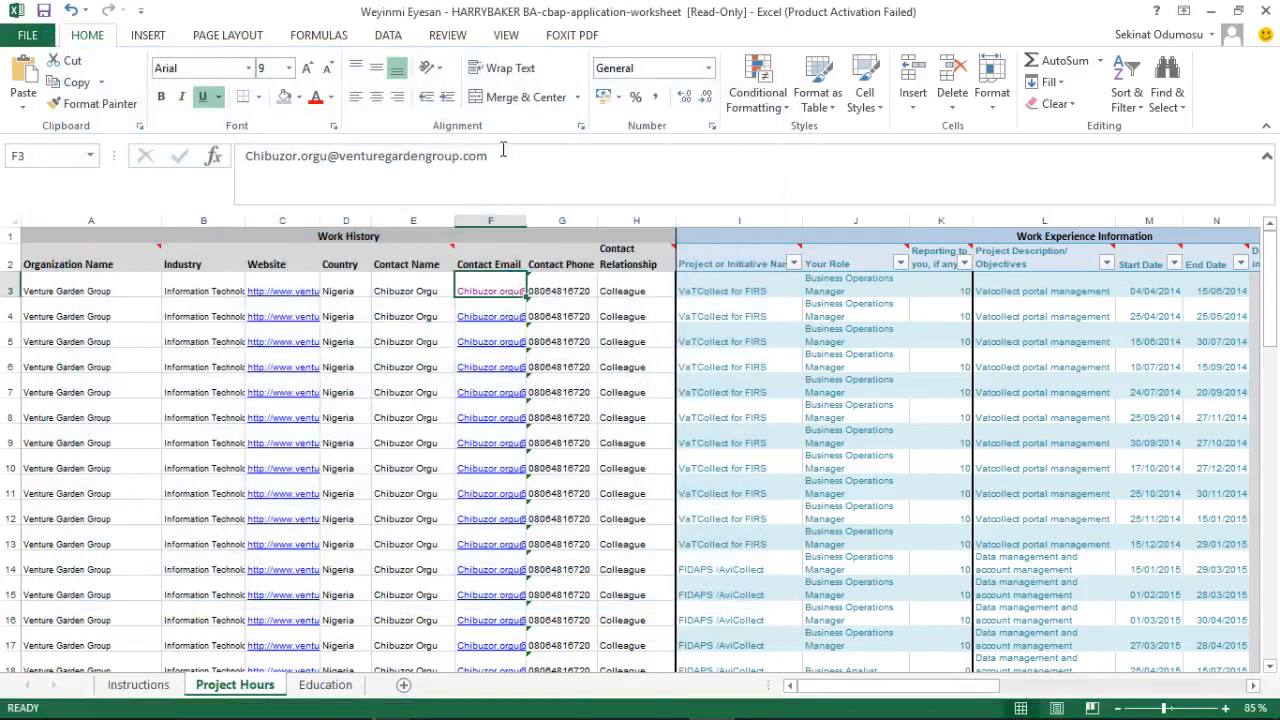
{"action": "left_click_drag", "start_coordinate": [503, 149], "coordinate": [240, 150]}
{"action": "key", "text": "ctrl+c"}
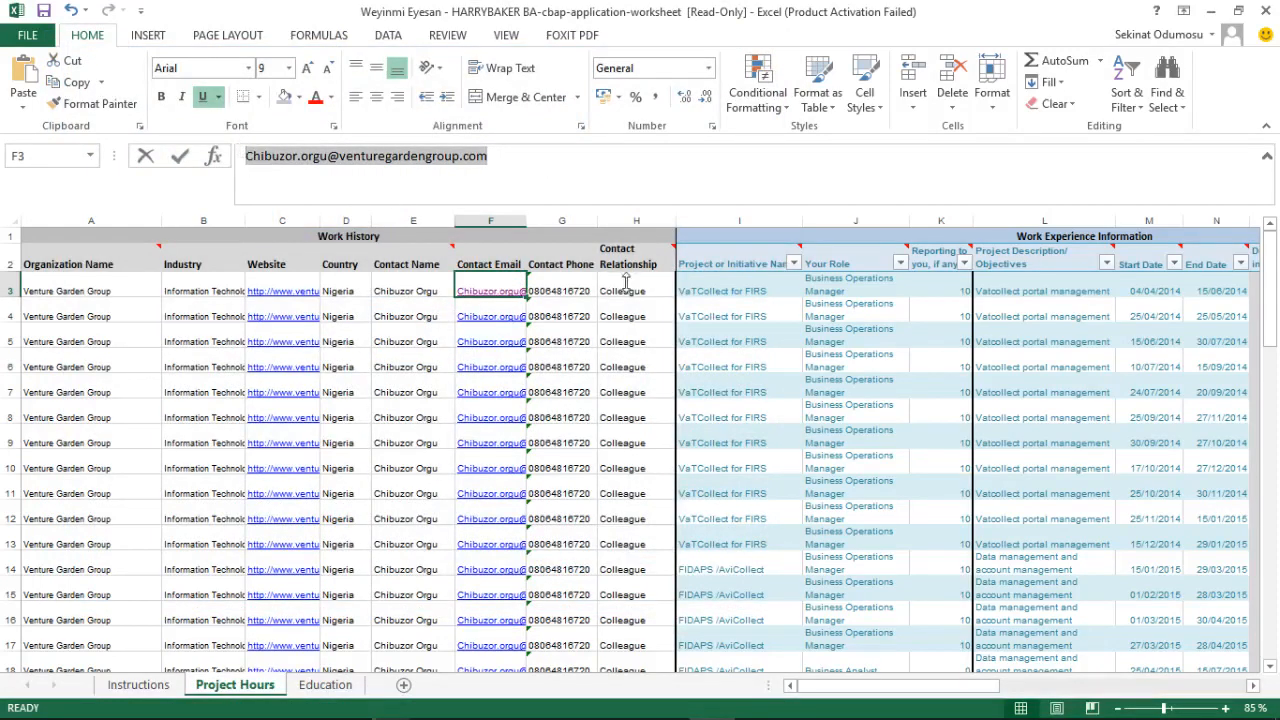
{"action": "key", "text": "F2"}
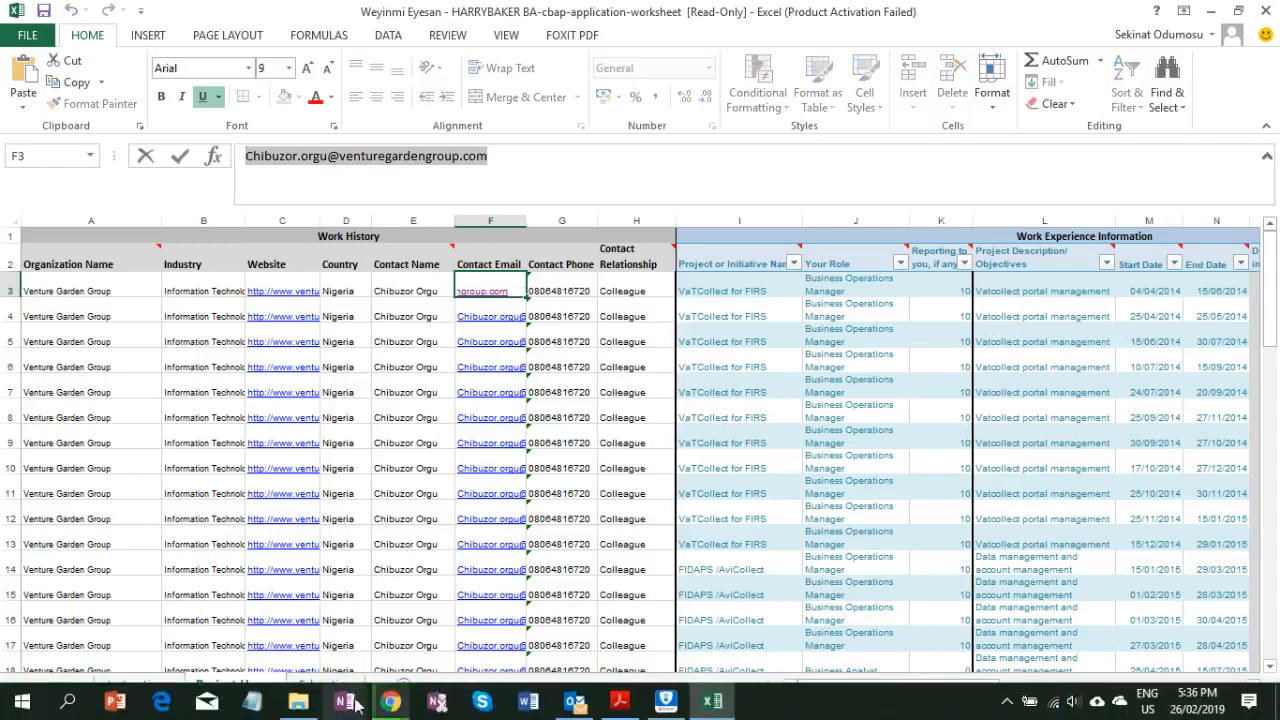
{"action": "mouse_move", "coordinate": [390, 701]}
{"action": "left_click", "coordinate": [300, 620]}
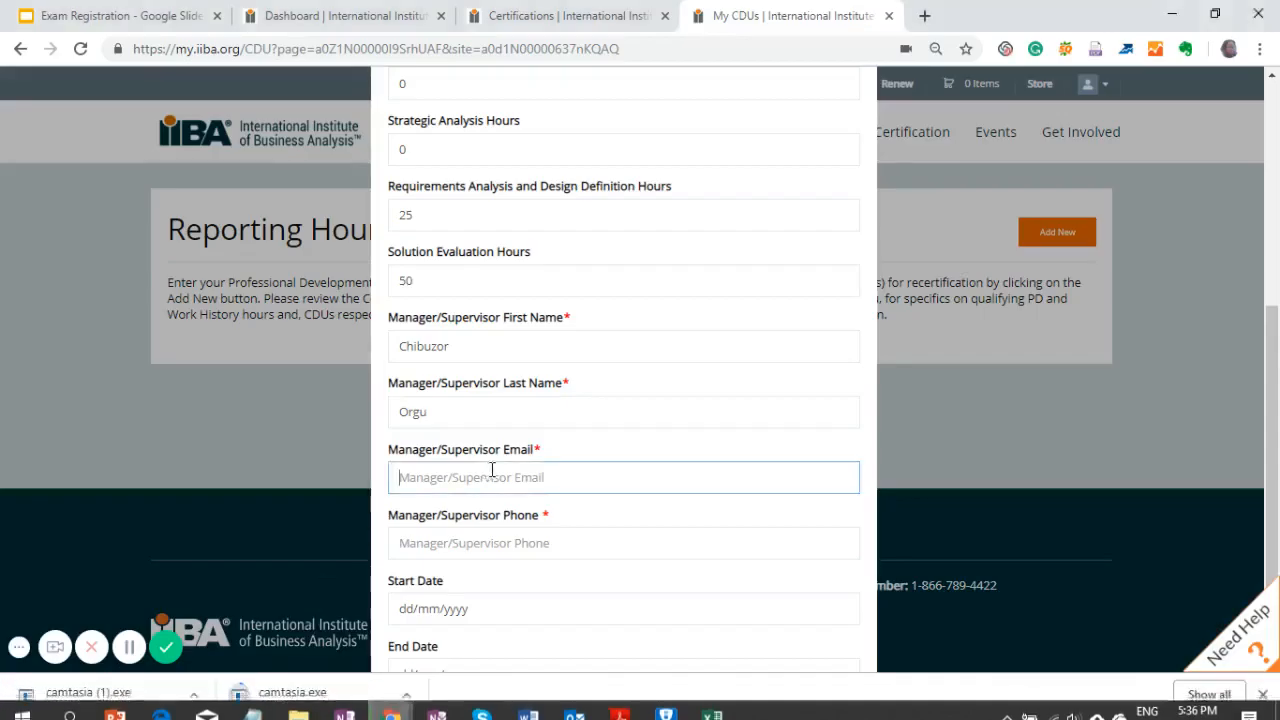
{"action": "key", "text": "ctrl+v"}
Step: Copy the supervisor's phone number from cell G3 and paste it into the Phone field
{"action": "left_click", "coordinate": [497, 552]}
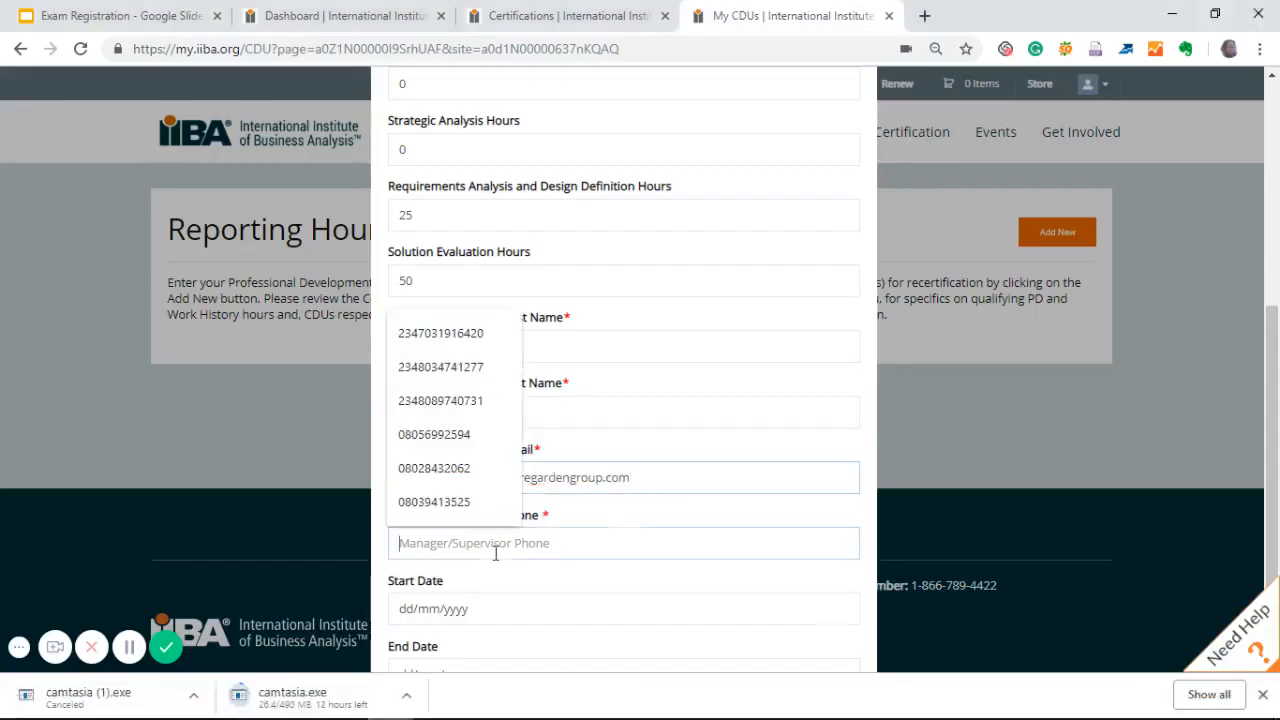
{"action": "left_click", "coordinate": [700, 711]}
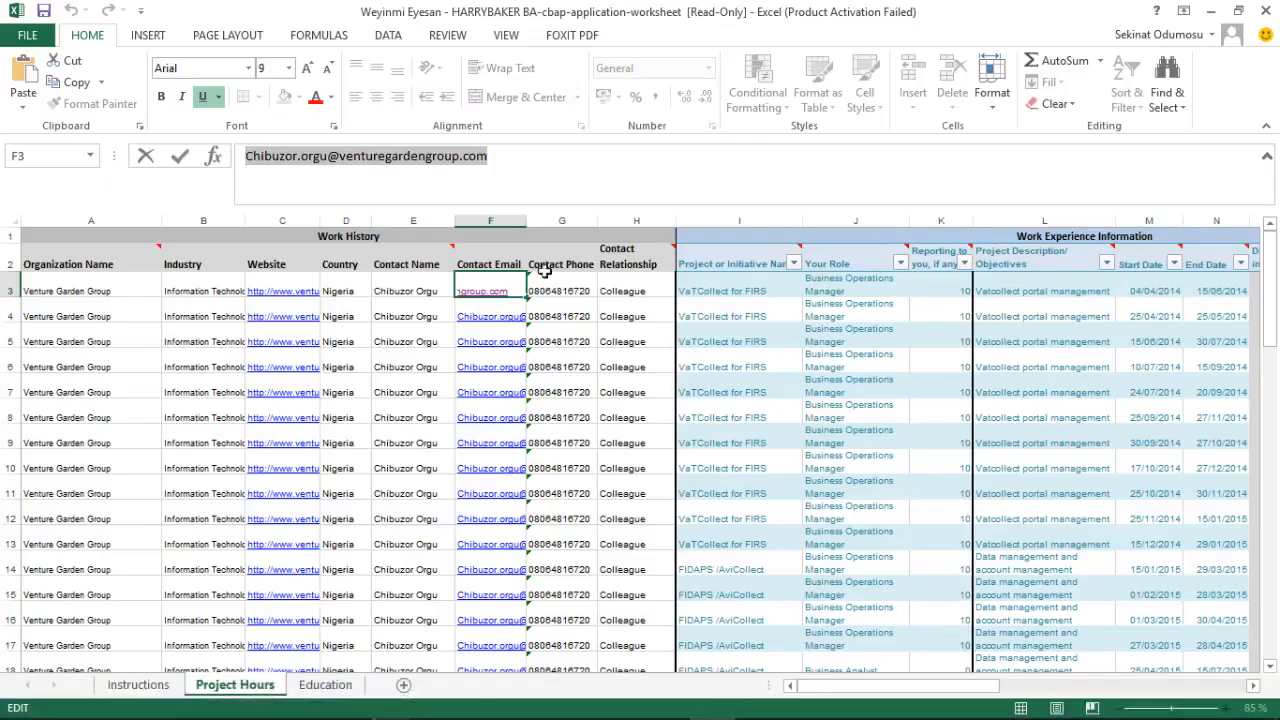
{"action": "left_click", "coordinate": [578, 289]}
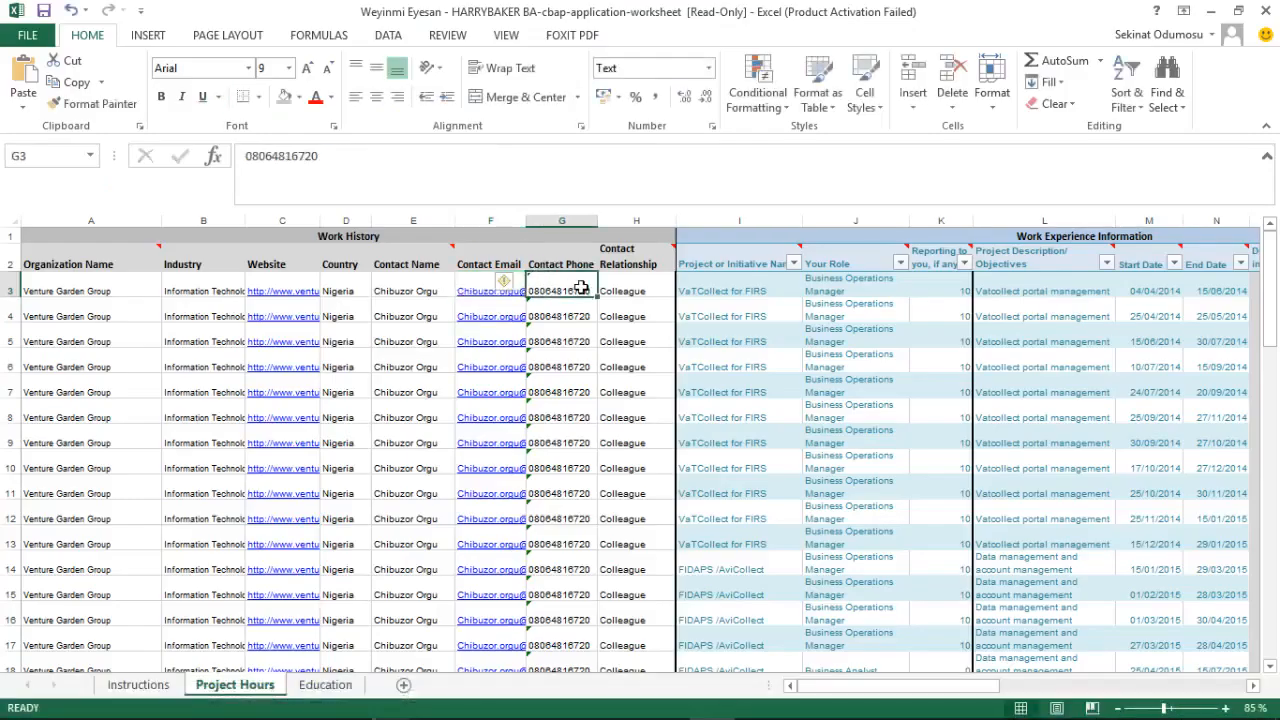
{"action": "key", "text": "ctrl+c"}
{"action": "left_click_drag", "start_coordinate": [348, 160], "coordinate": [228, 157]}
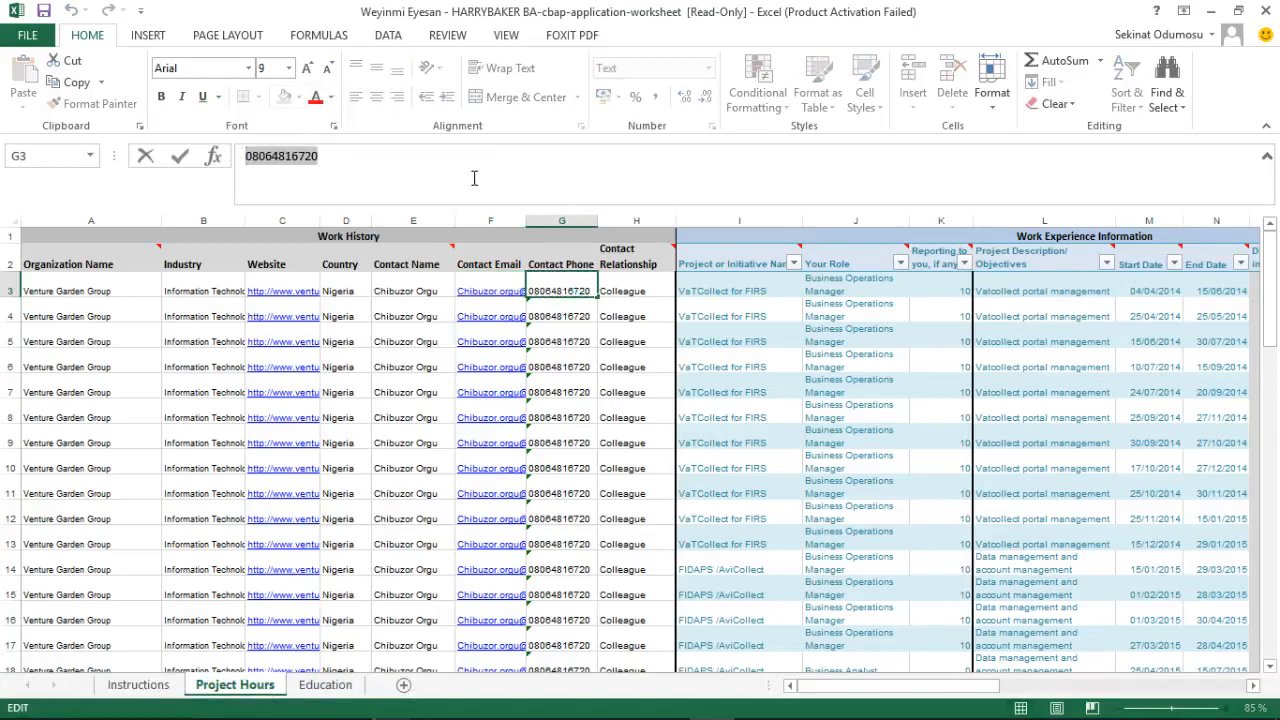
{"action": "key", "text": "ctrl+c"}
{"action": "left_click", "coordinate": [390, 700]}
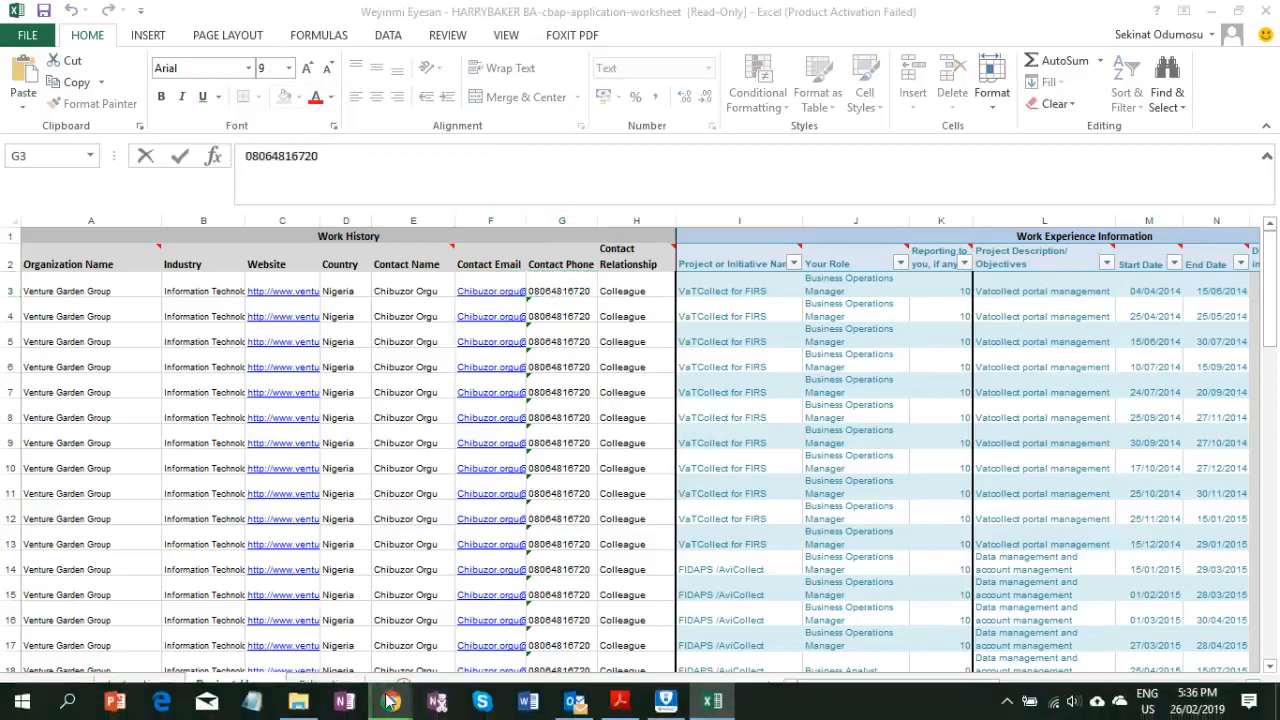
{"action": "left_click", "coordinate": [290, 600]}
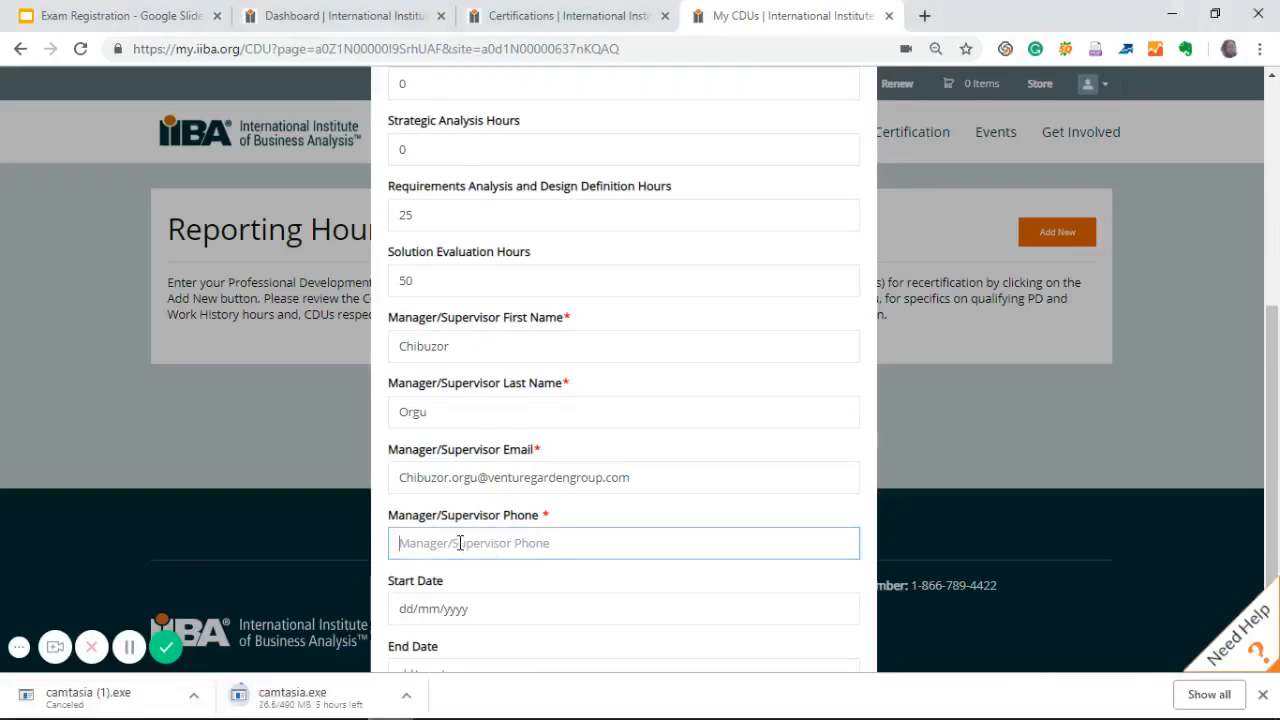
{"action": "key", "text": "ctrl+v"}
Step: Back in Excel, select the first project's start date in M3, showing 04/04/2014
{"action": "scroll", "coordinate": [551, 540], "scroll_direction": "down", "scroll_amount": 2}
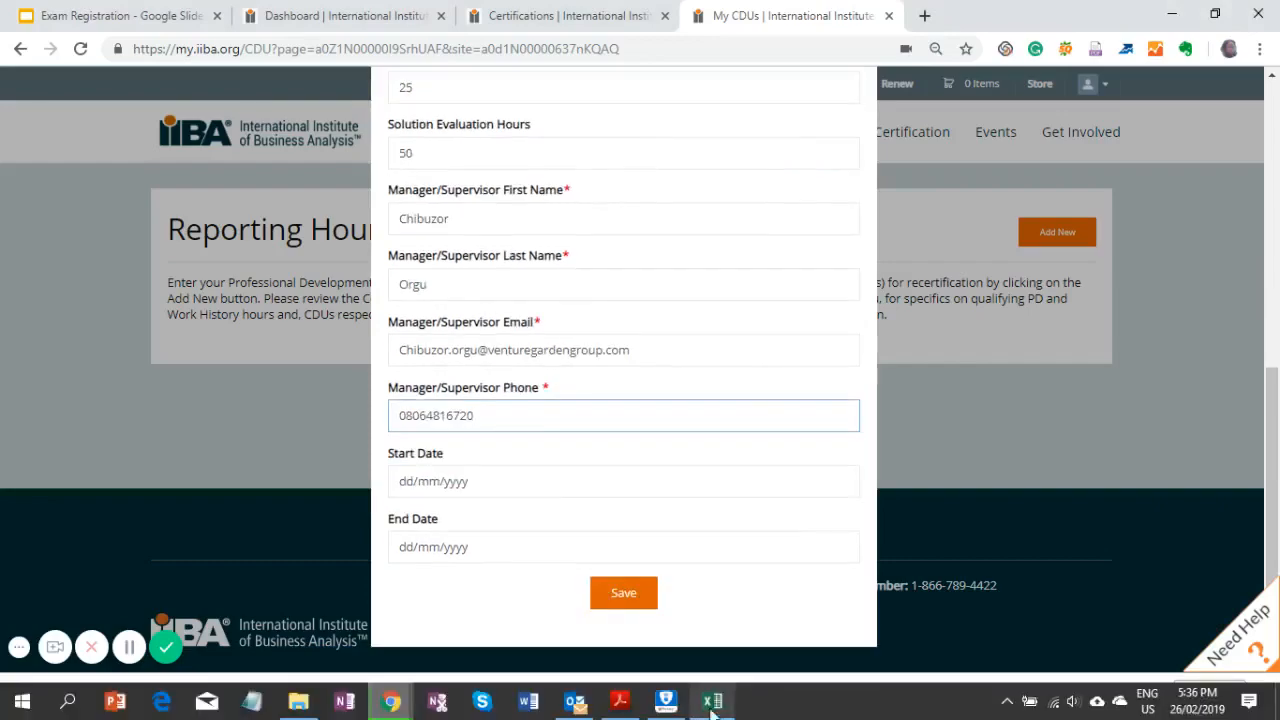
{"action": "left_click", "coordinate": [712, 702]}
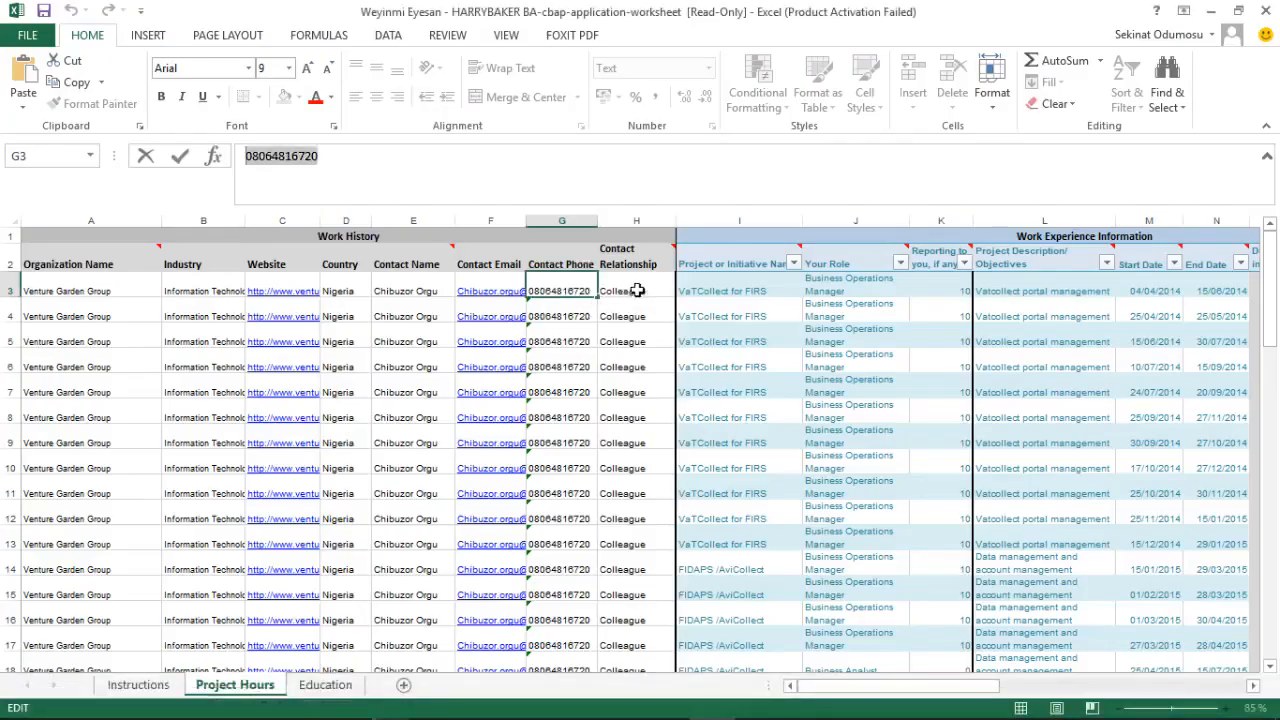
{"action": "left_click_drag", "start_coordinate": [930, 693], "coordinate": [1005, 688]}
{"action": "left_click", "coordinate": [510, 289]}
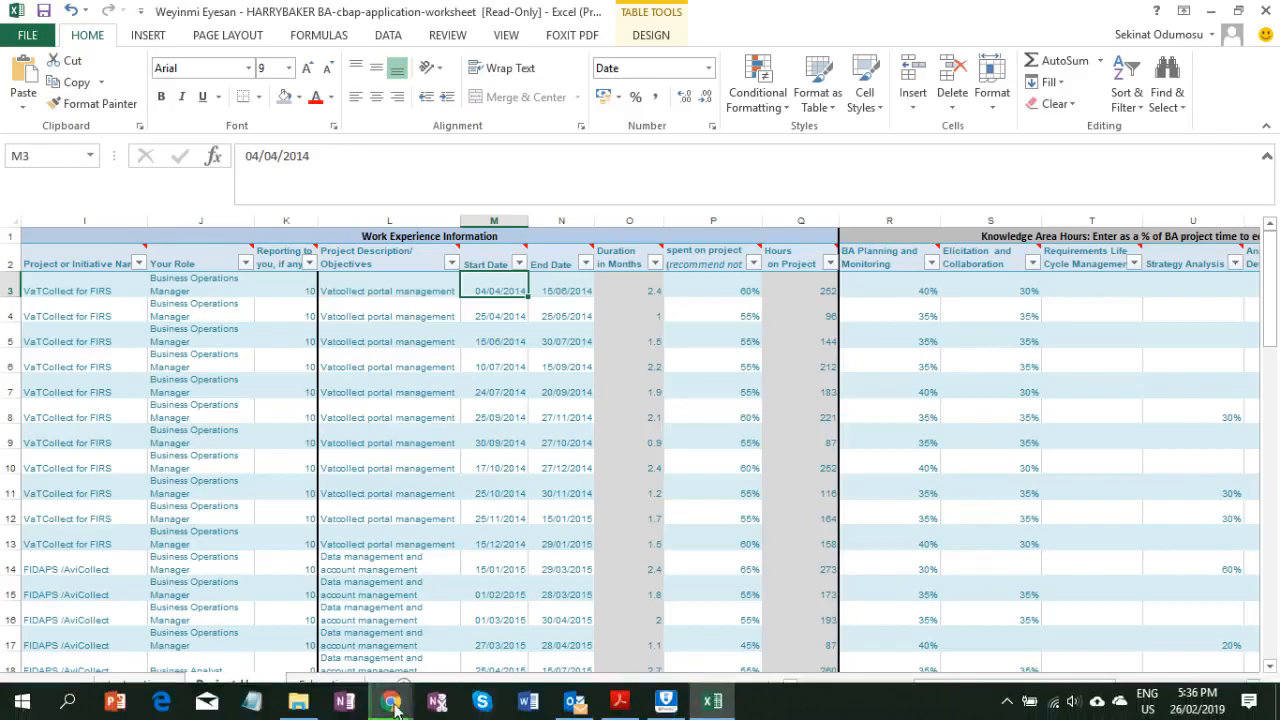
Step: Set the New CDU Start Date to 04/04/2014 using the year, month and day spinners
{"action": "mouse_move", "coordinate": [391, 701]}
{"action": "left_click", "coordinate": [290, 620]}
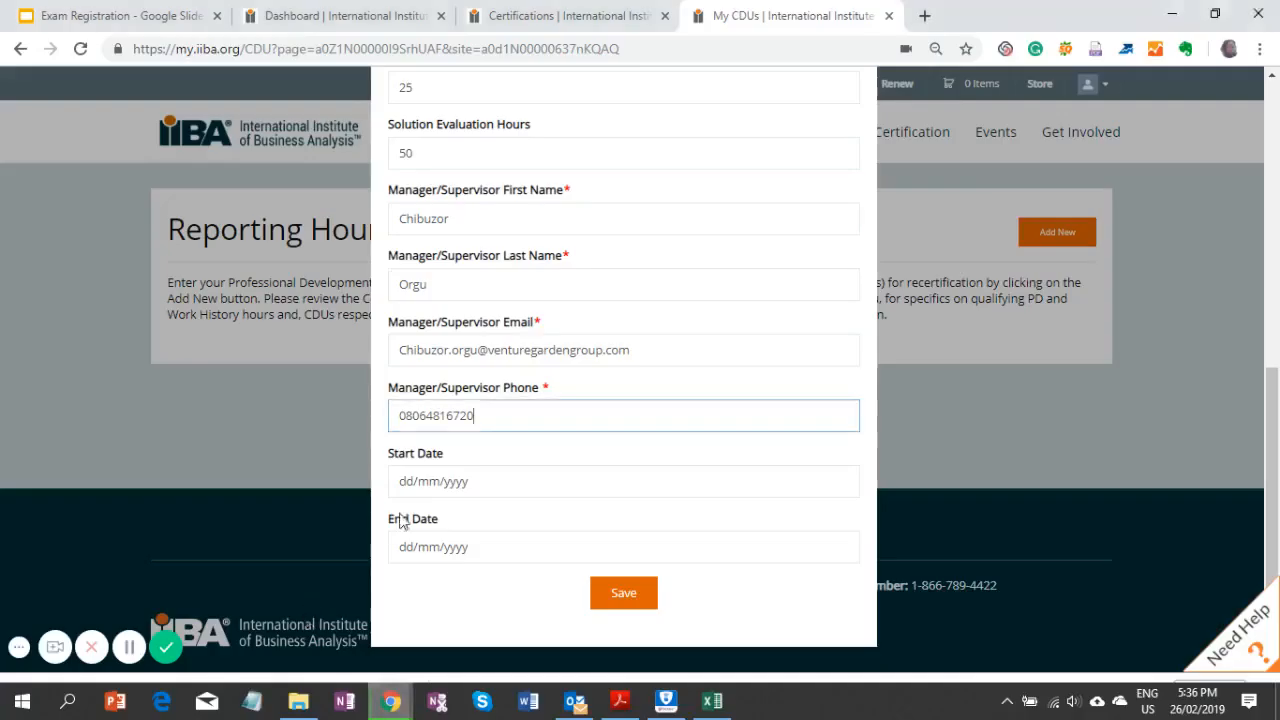
{"action": "left_click", "coordinate": [456, 483]}
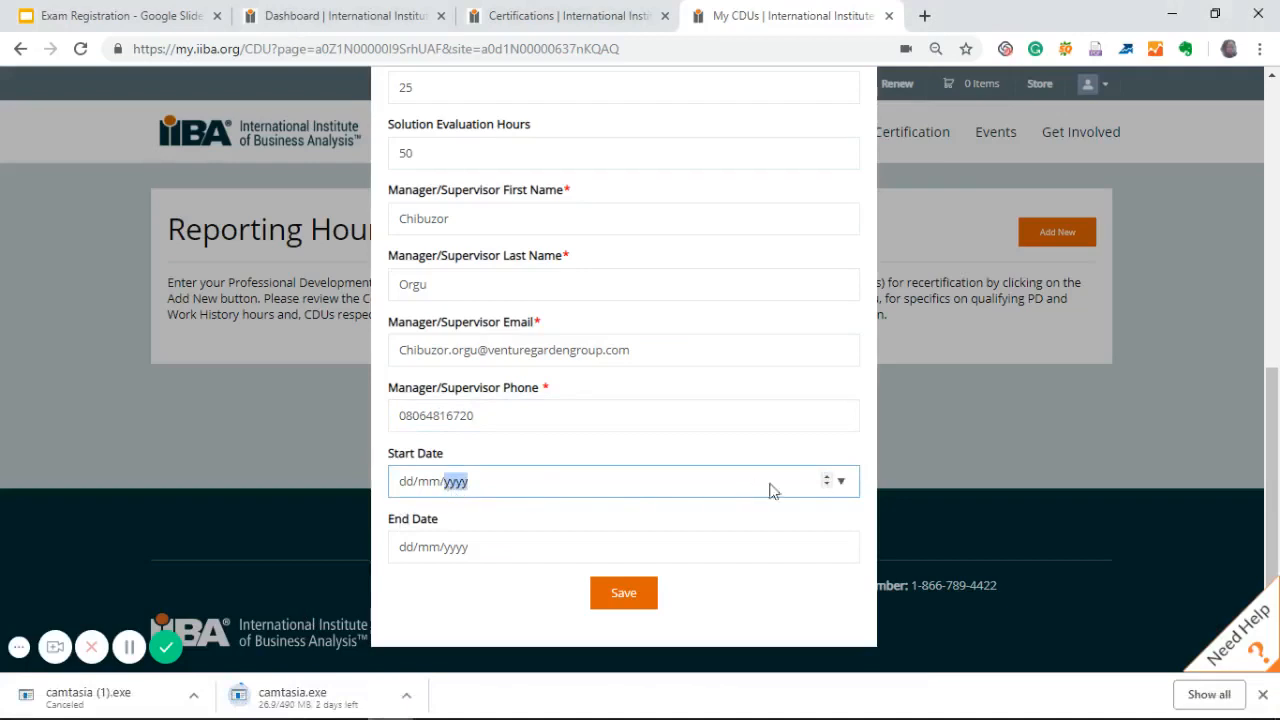
{"action": "left_click", "coordinate": [828, 485]}
{"action": "left_click", "coordinate": [829, 484]}
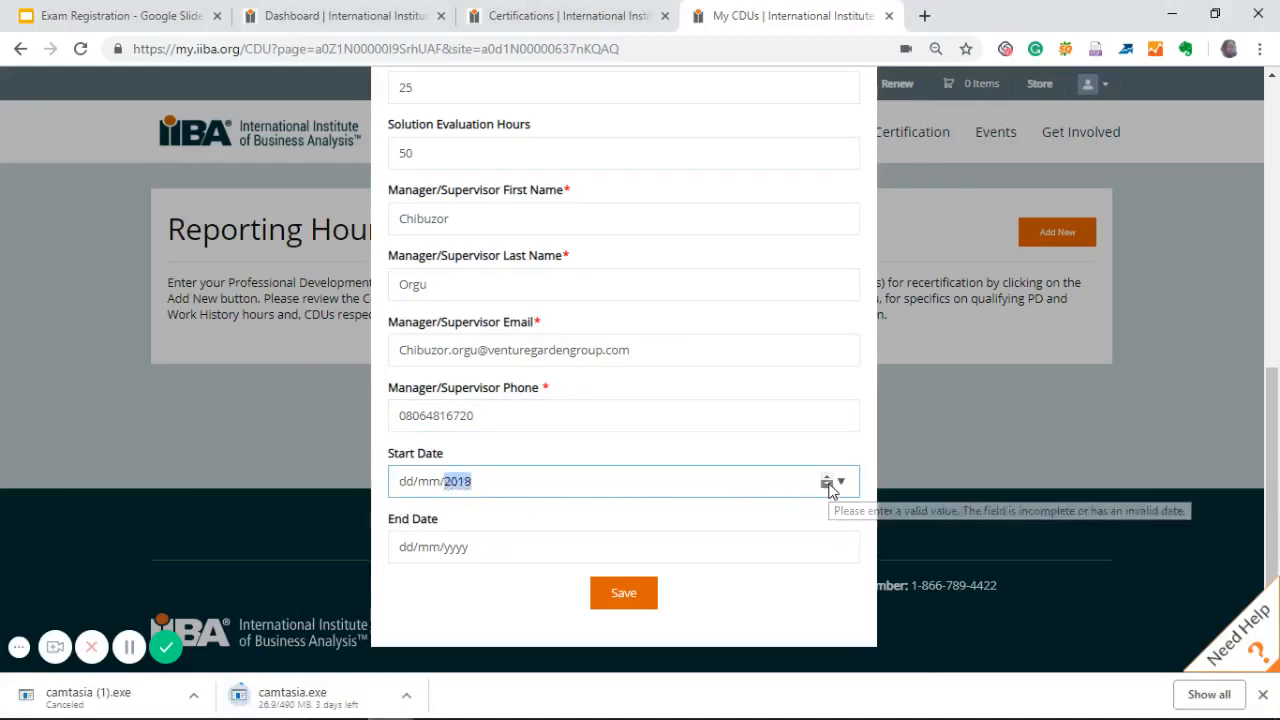
{"action": "left_click", "coordinate": [829, 484]}
{"action": "left_click", "coordinate": [829, 484]}
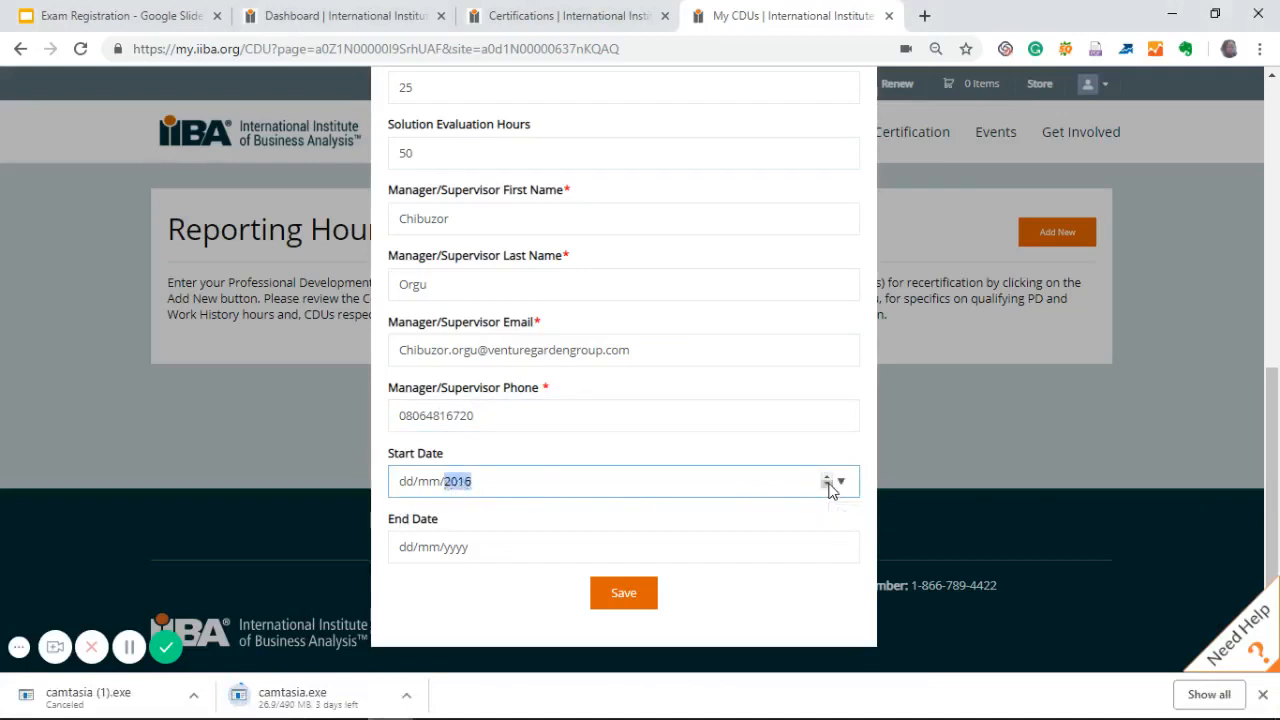
{"action": "left_click", "coordinate": [430, 482]}
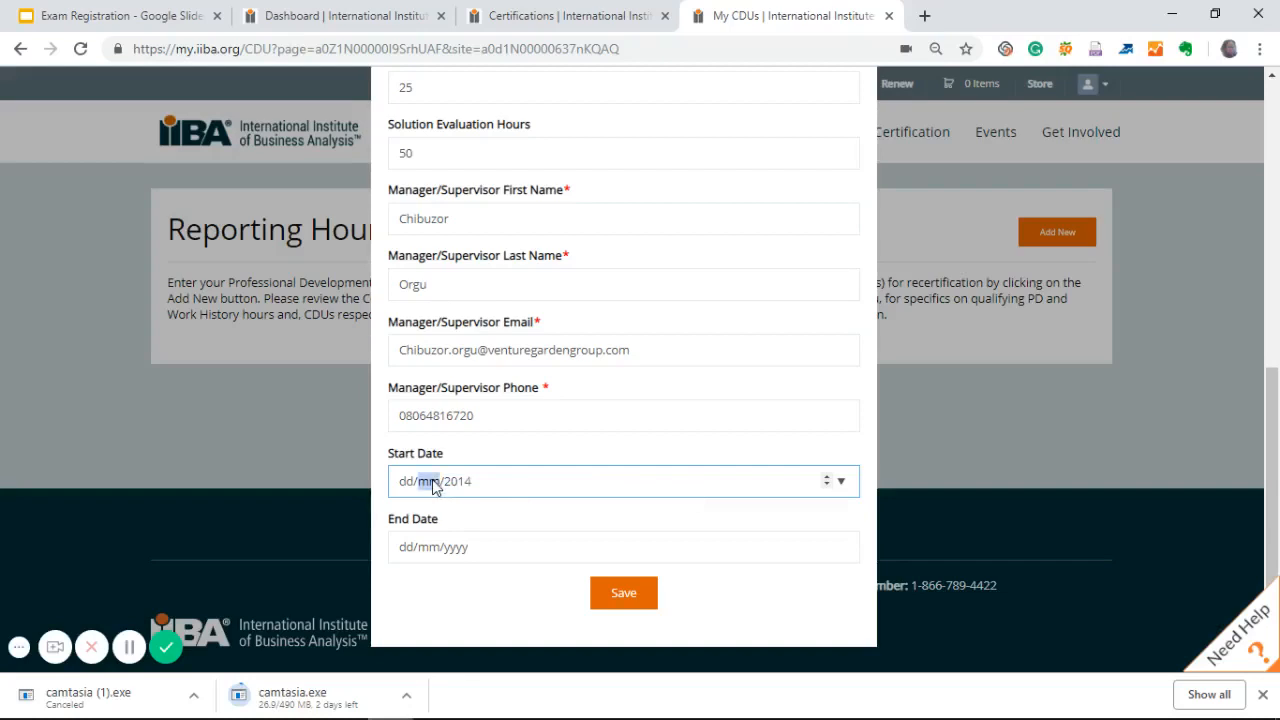
{"action": "left_click", "coordinate": [828, 486]}
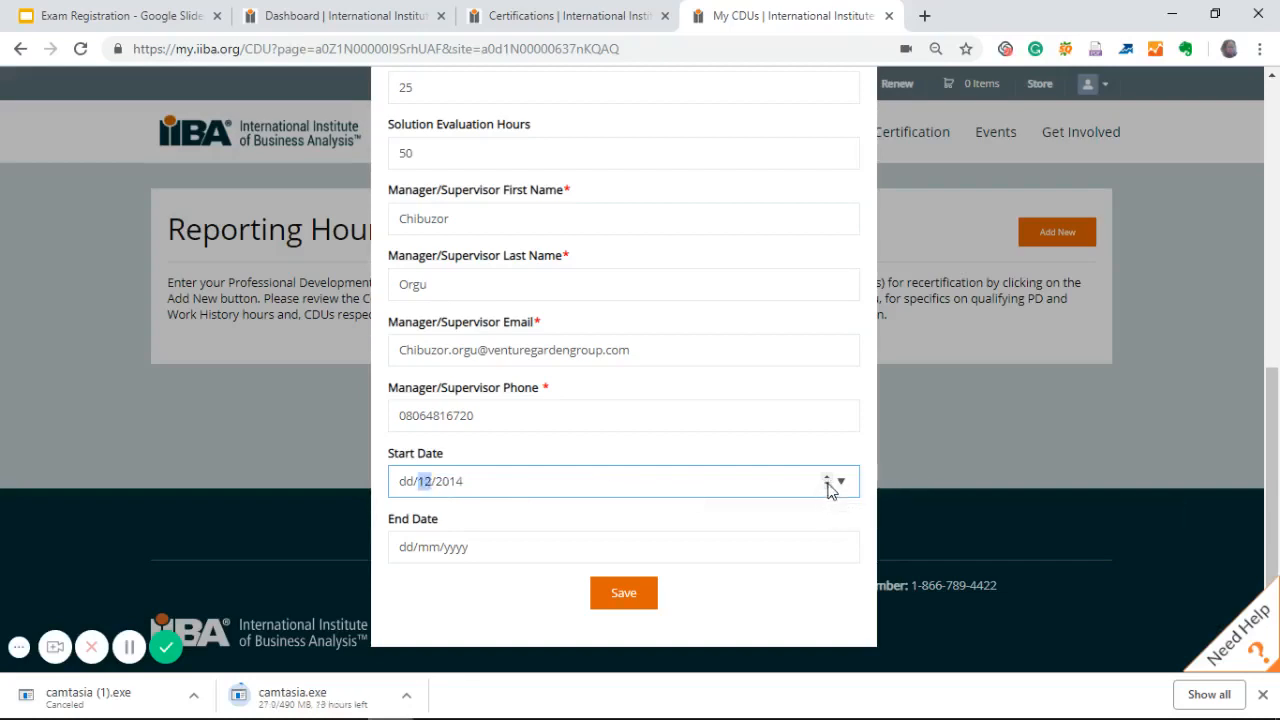
{"action": "left_click", "coordinate": [828, 477]}
{"action": "left_click", "coordinate": [828, 477]}
{"action": "left_click", "coordinate": [828, 478]}
{"action": "left_click", "coordinate": [407, 481]}
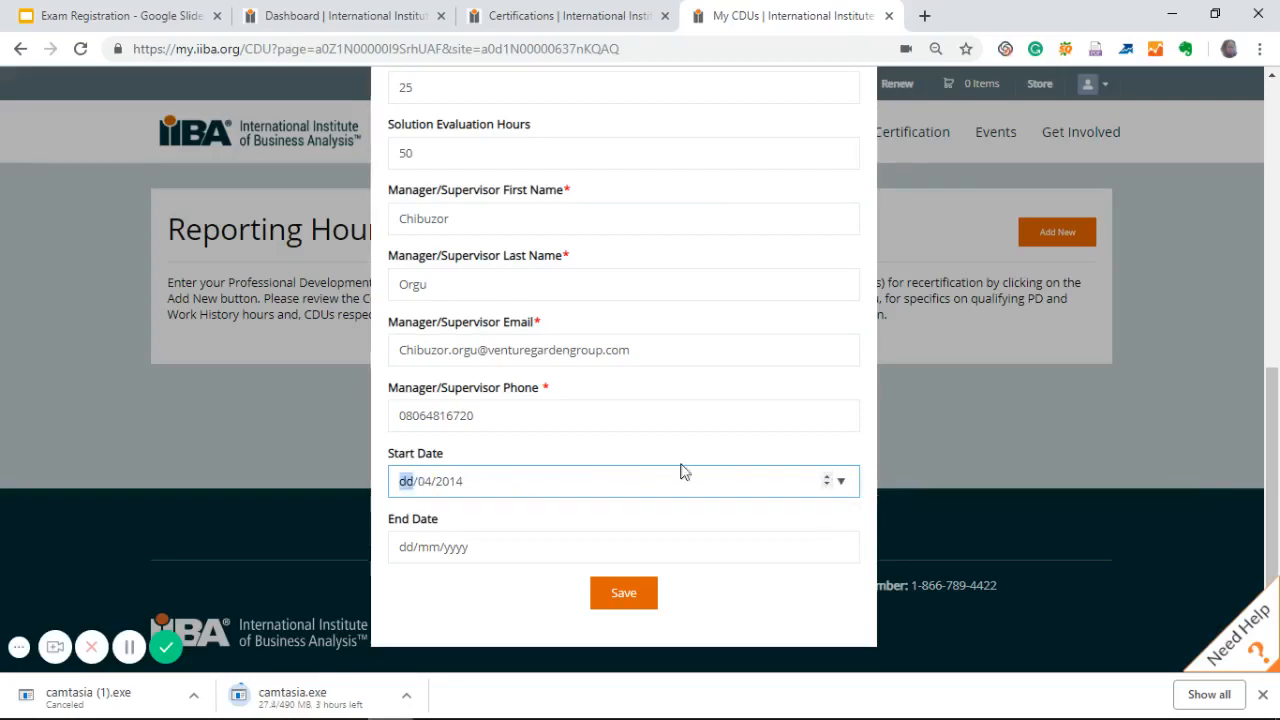
{"action": "left_click", "coordinate": [828, 479]}
{"action": "left_click", "coordinate": [828, 479]}
{"action": "left_click", "coordinate": [827, 478]}
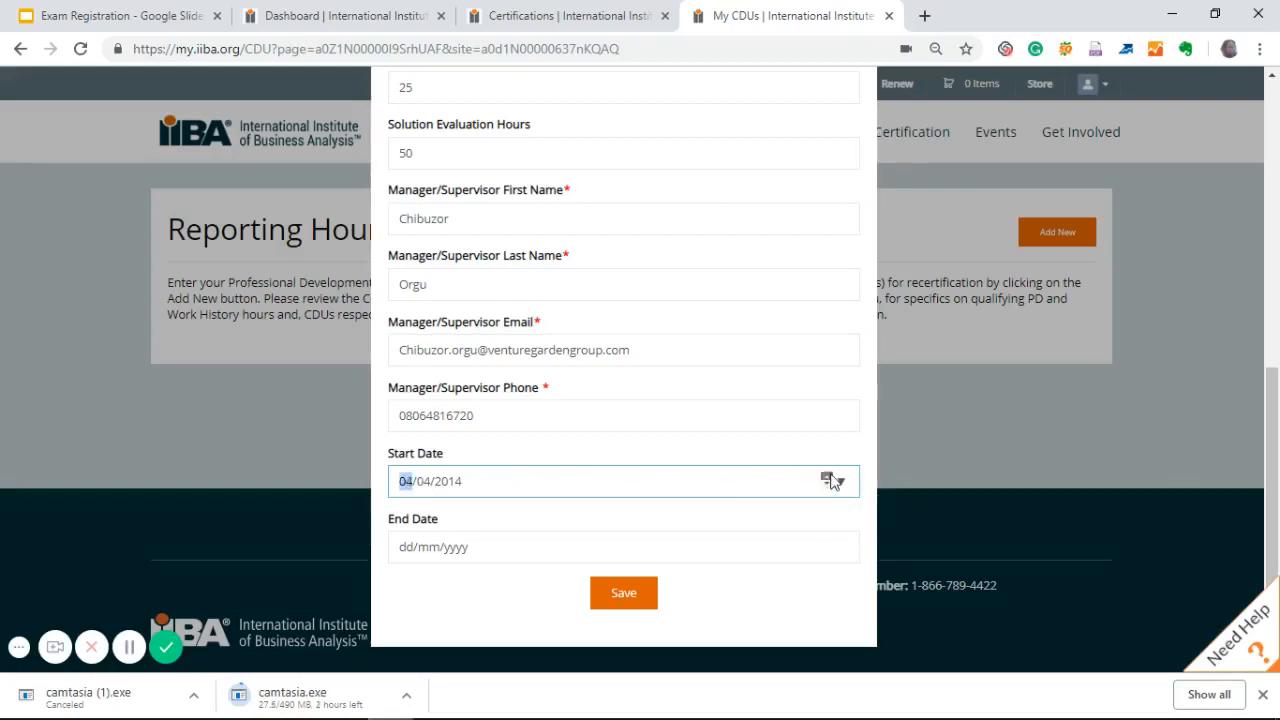
Step: Check the project end date in Excel and set the End Date to 15/06/2014
{"action": "left_click", "coordinate": [457, 547]}
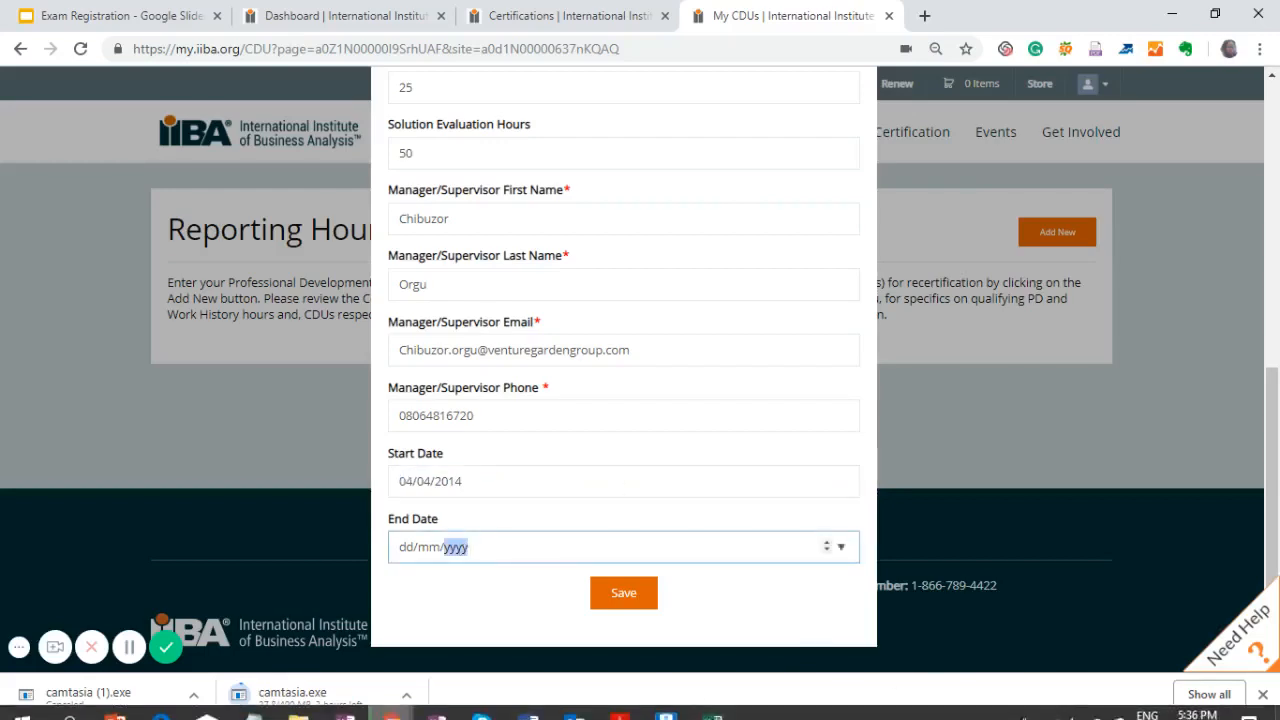
{"action": "left_click", "coordinate": [718, 707]}
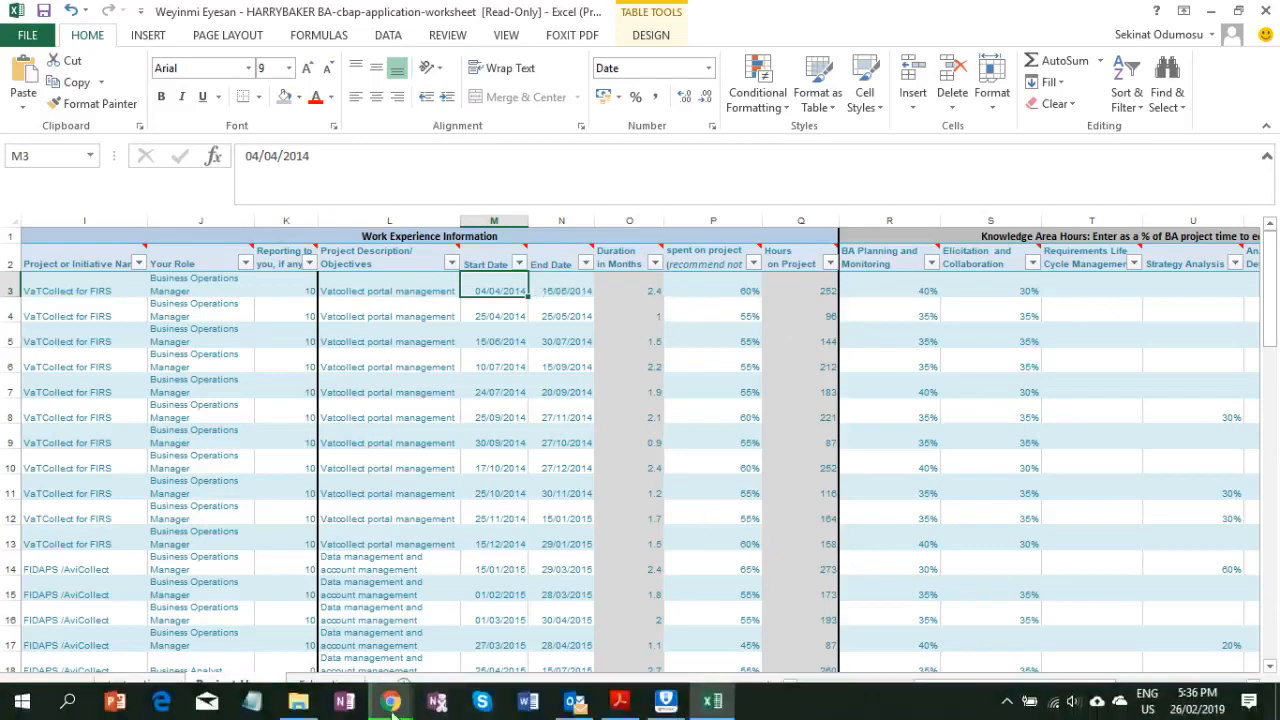
{"action": "mouse_move", "coordinate": [391, 708]}
{"action": "left_click", "coordinate": [335, 620]}
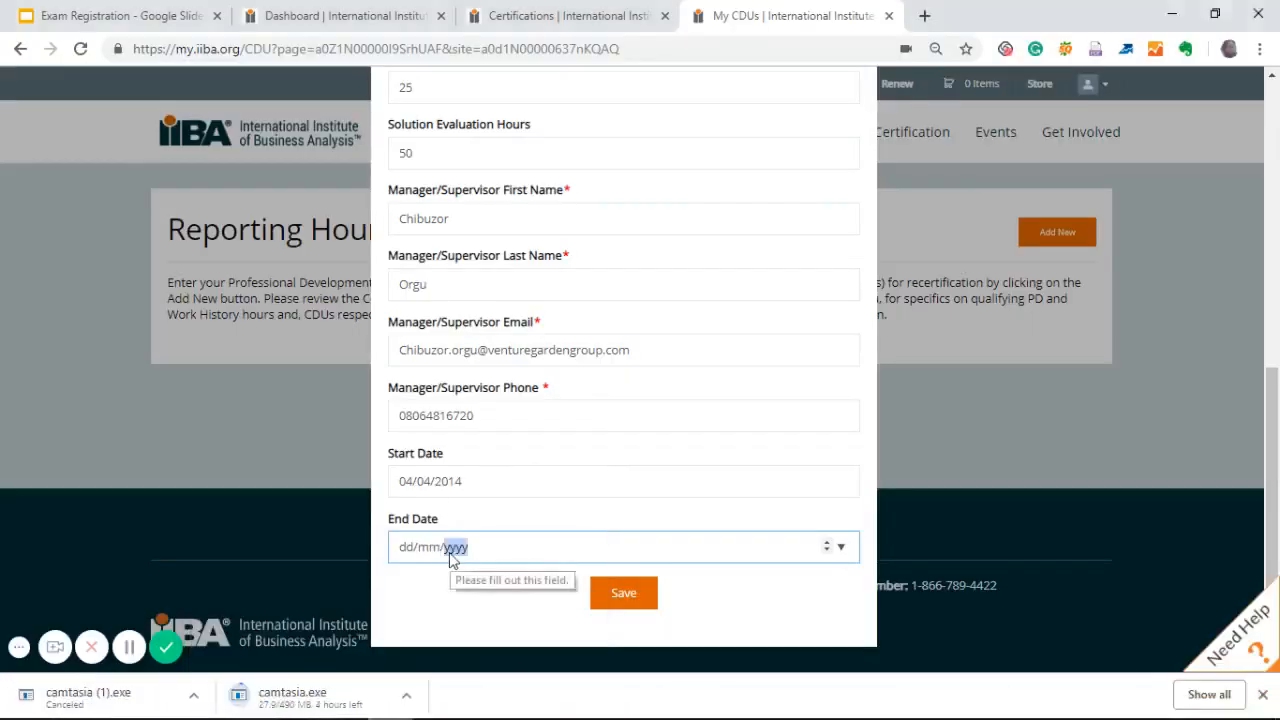
{"action": "left_click", "coordinate": [827, 549]}
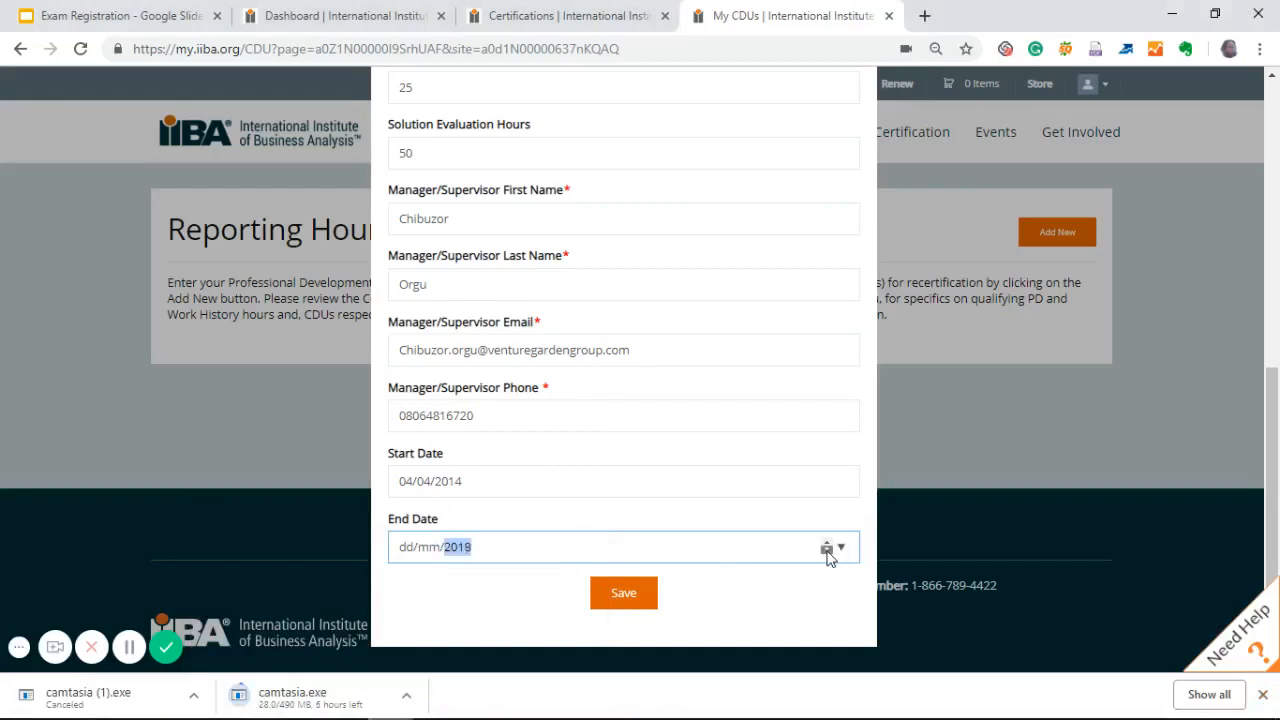
{"action": "left_click", "coordinate": [429, 547]}
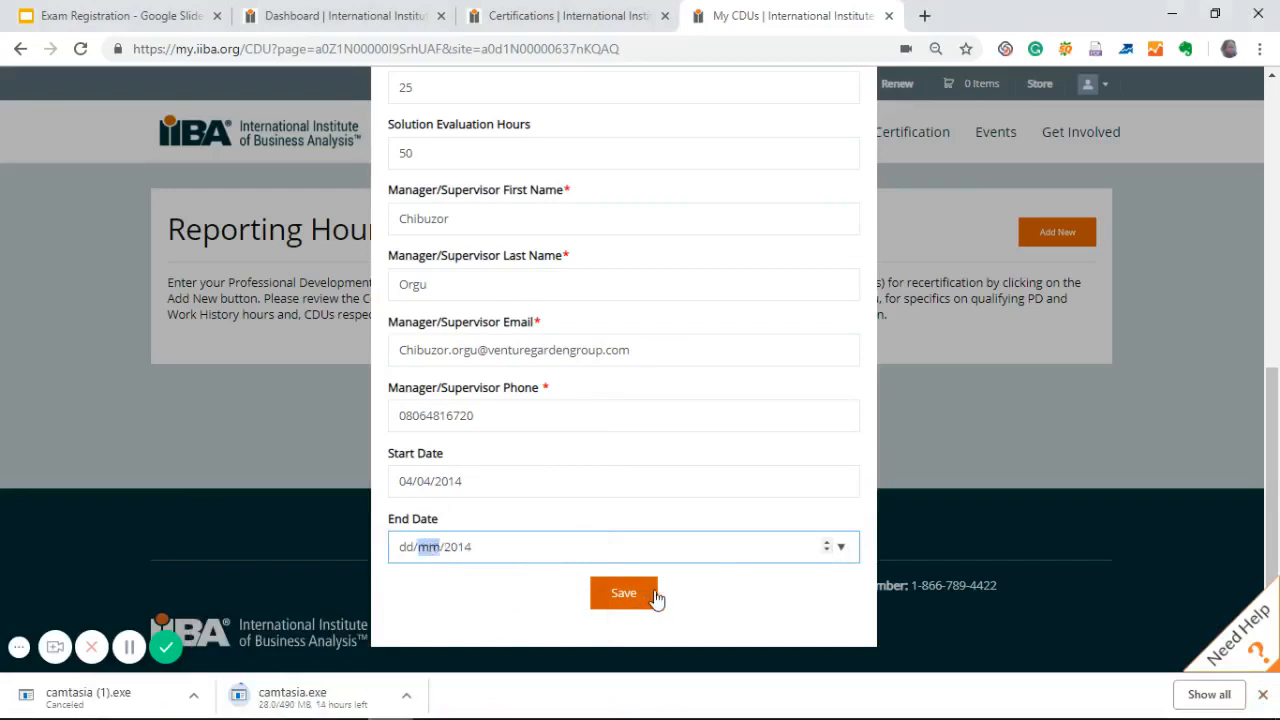
{"action": "left_click", "coordinate": [829, 551]}
{"action": "left_click", "coordinate": [829, 551]}
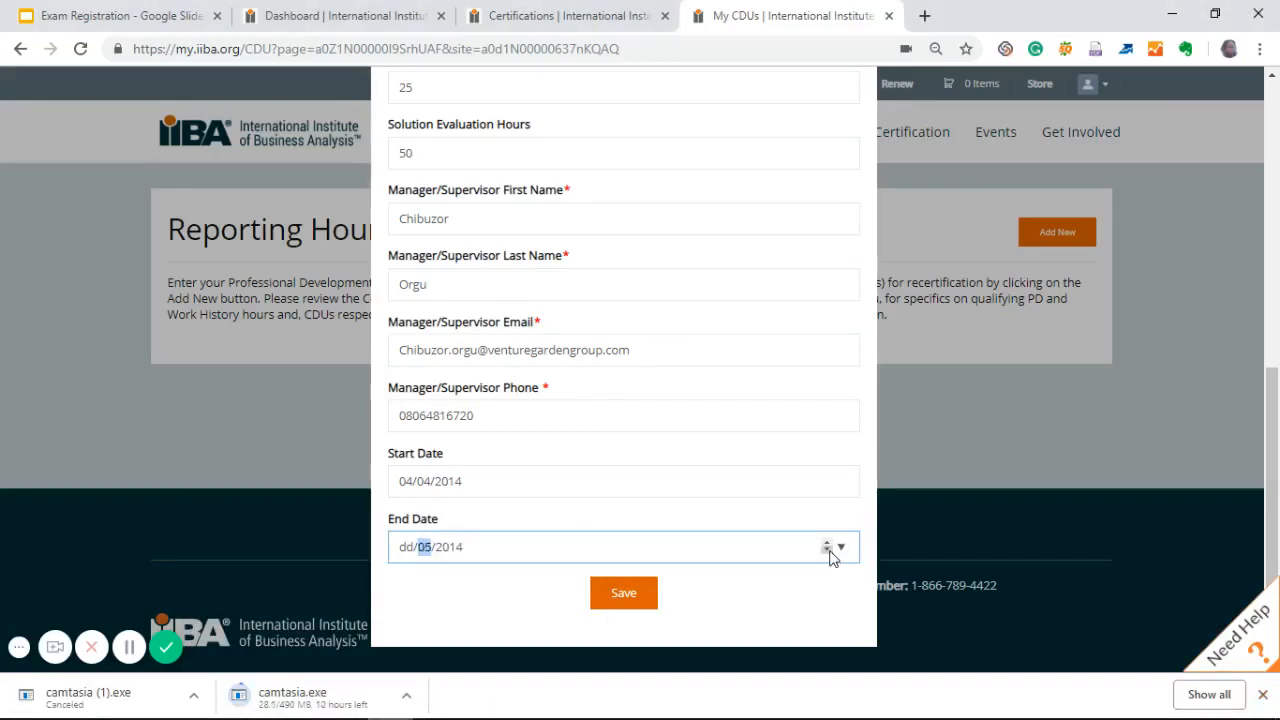
{"action": "left_click", "coordinate": [827, 551]}
{"action": "left_click", "coordinate": [826, 551]}
{"action": "left_click", "coordinate": [405, 556]}
{"action": "left_click", "coordinate": [826, 551]}
{"action": "left_click", "coordinate": [826, 551]}
{"action": "left_click", "coordinate": [826, 551]}
{"action": "left_click", "coordinate": [826, 551]}
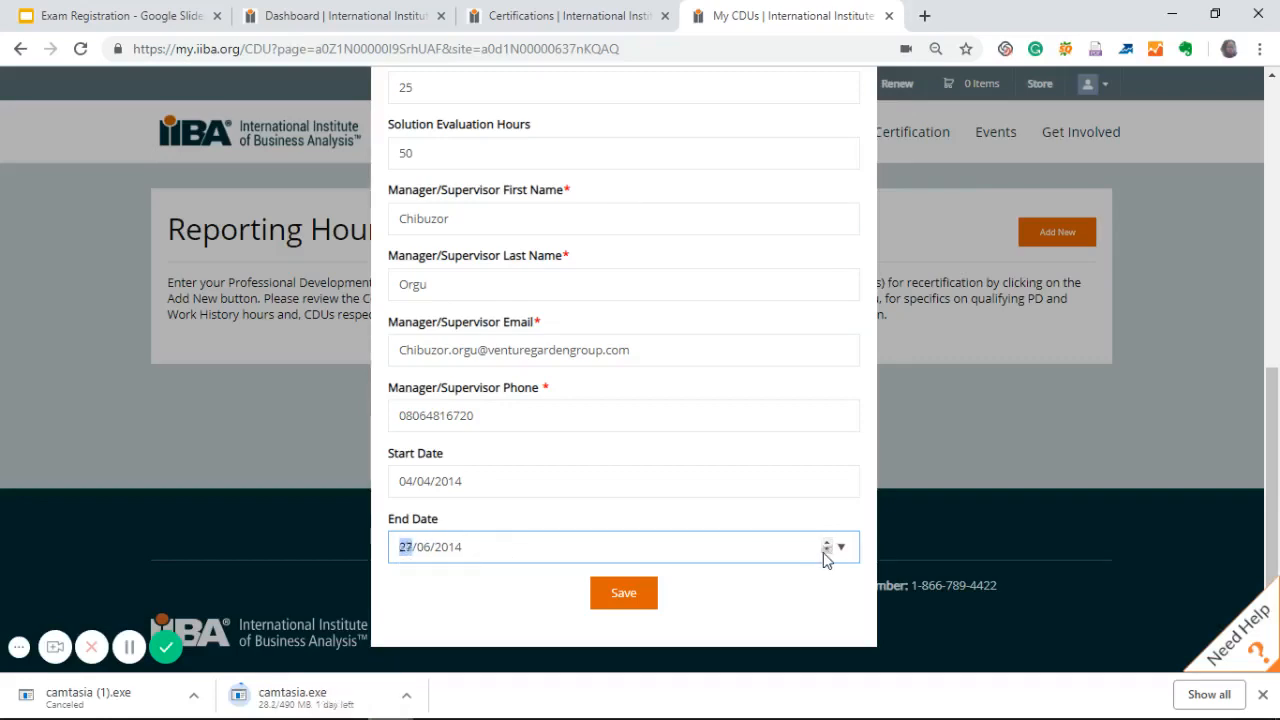
{"action": "left_click", "coordinate": [826, 551]}
{"action": "left_click", "coordinate": [826, 551]}
{"action": "left_click", "coordinate": [826, 551]}
{"action": "left_click", "coordinate": [826, 551]}
{"action": "left_click", "coordinate": [826, 551]}
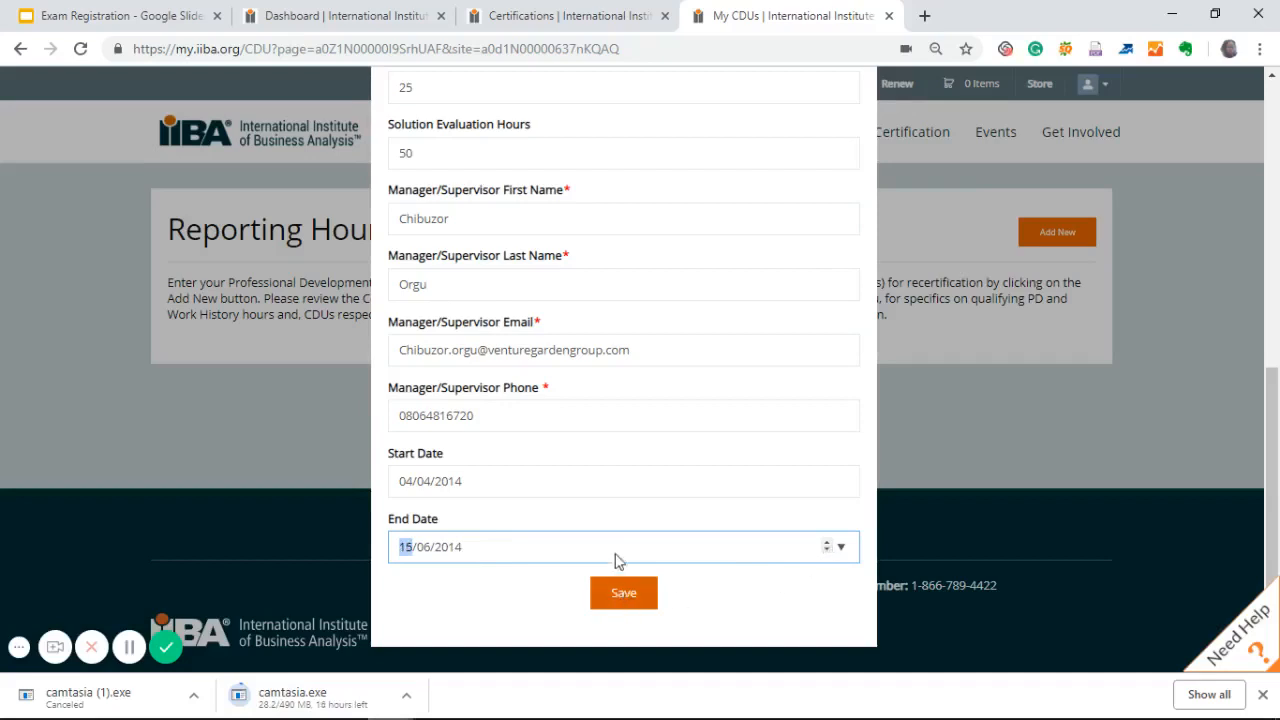
{"action": "left_click", "coordinate": [712, 708]}
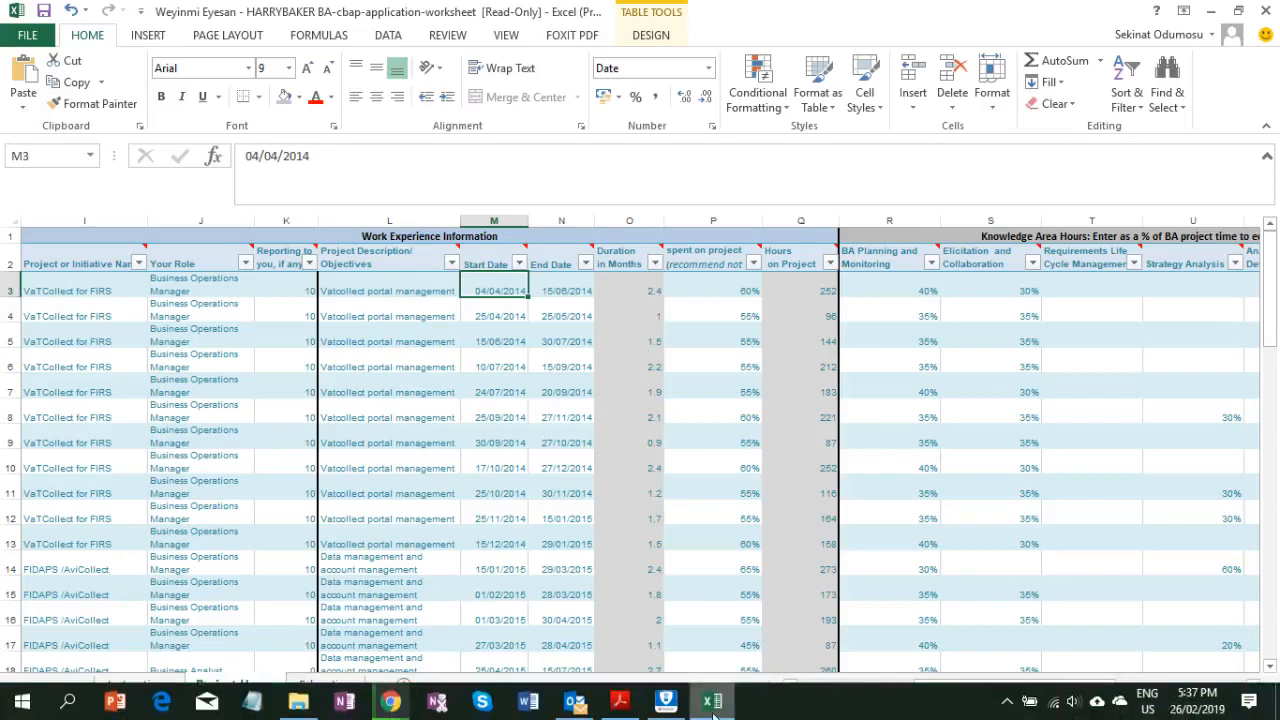
Step: Review the completed Work History CDU form, save the record, and dismiss the downloads bar
{"action": "left_click", "coordinate": [712, 708]}
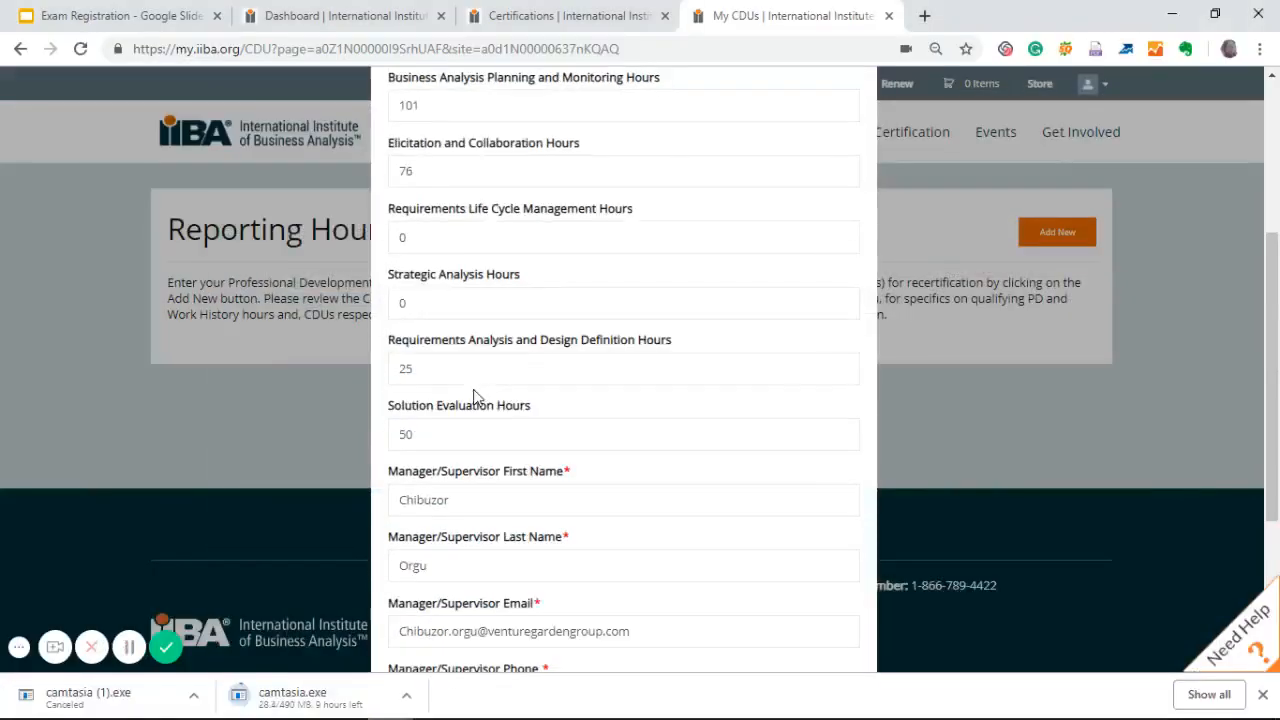
{"action": "scroll", "coordinate": [548, 406], "scroll_direction": "up", "scroll_amount": 3}
{"action": "scroll", "coordinate": [548, 406], "scroll_direction": "down", "scroll_amount": 5}
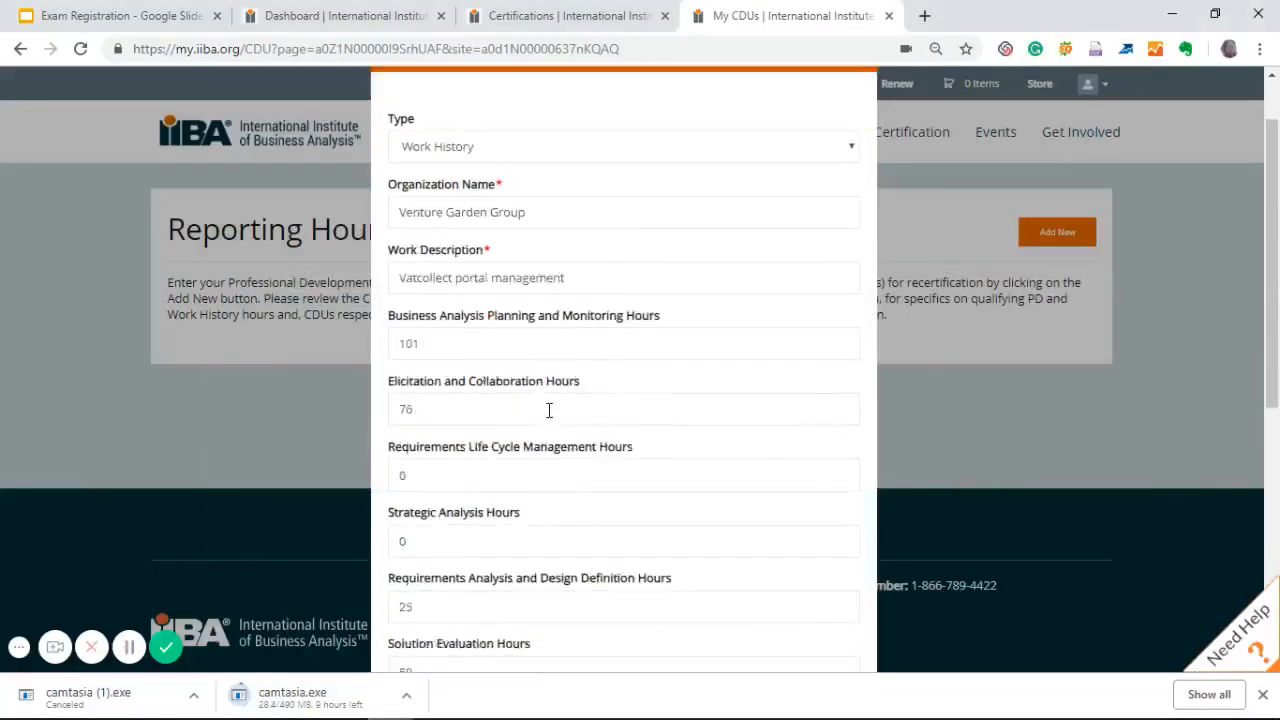
{"action": "left_click", "coordinate": [631, 592]}
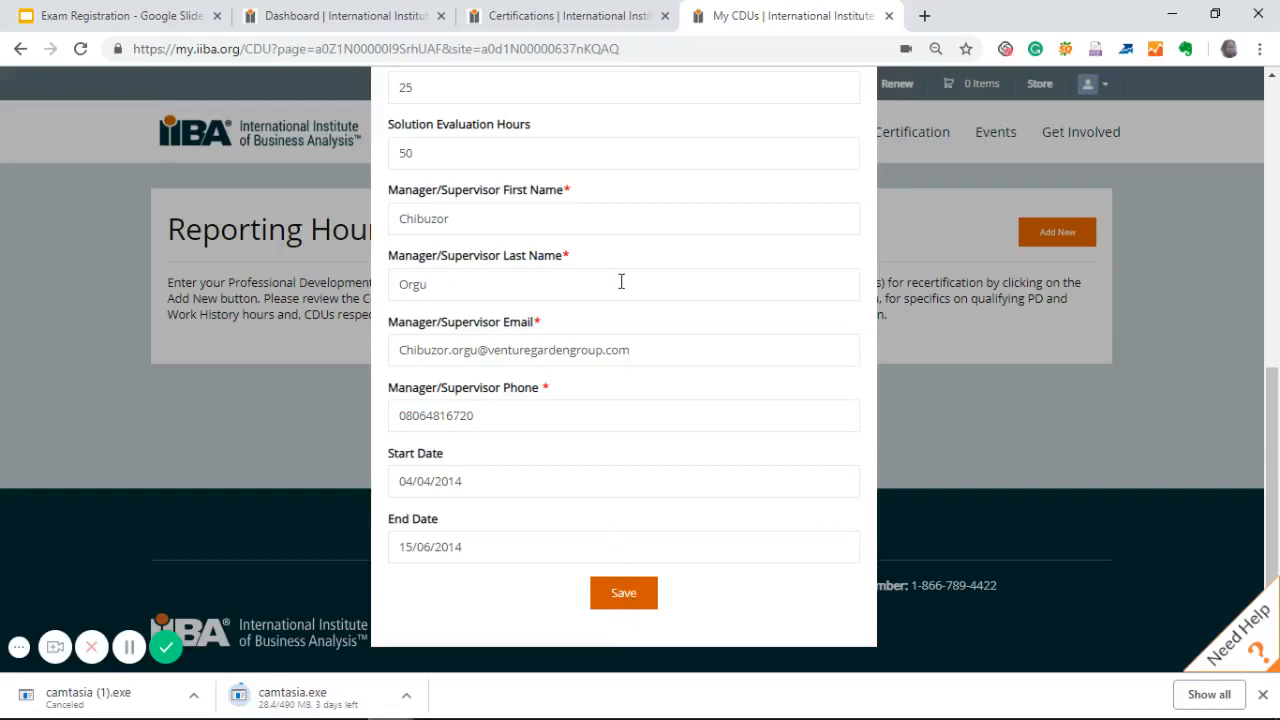
{"action": "scroll", "coordinate": [620, 282], "scroll_direction": "up", "scroll_amount": 6}
{"action": "scroll", "coordinate": [617, 297], "scroll_direction": "down", "scroll_amount": 6}
{"action": "left_click", "coordinate": [624, 597]}
{"action": "left_click", "coordinate": [1262, 695]}
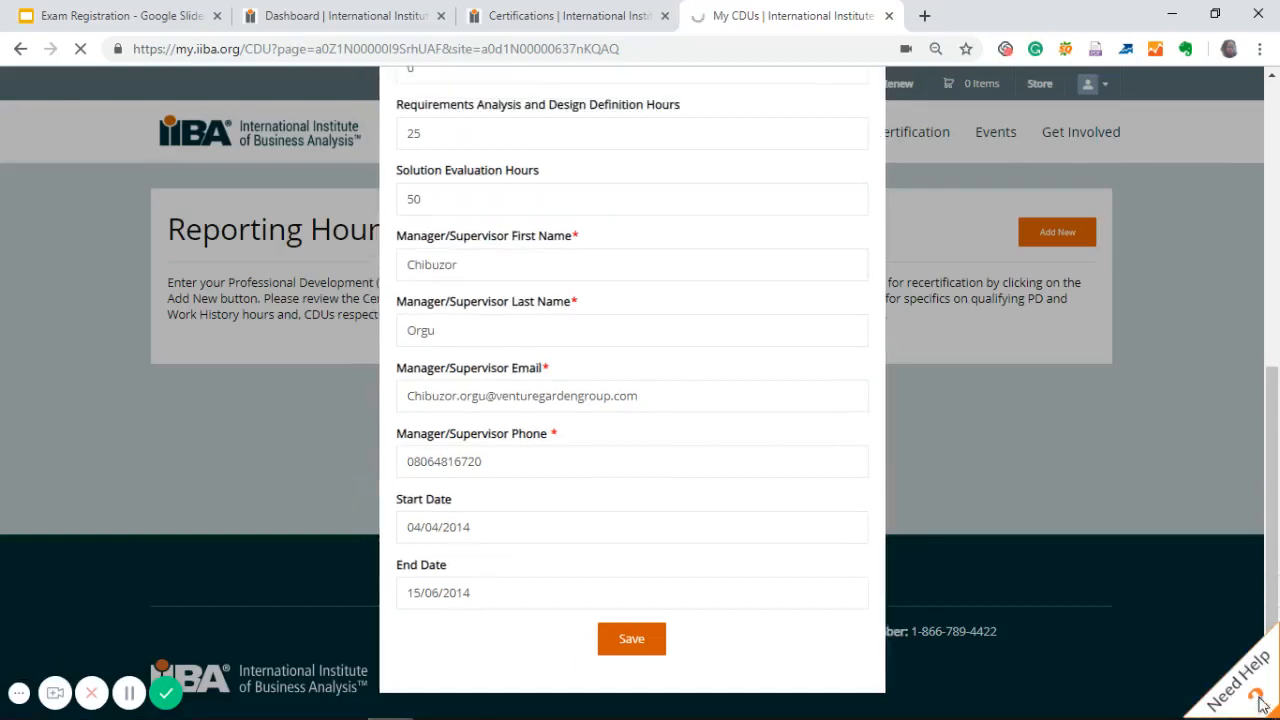
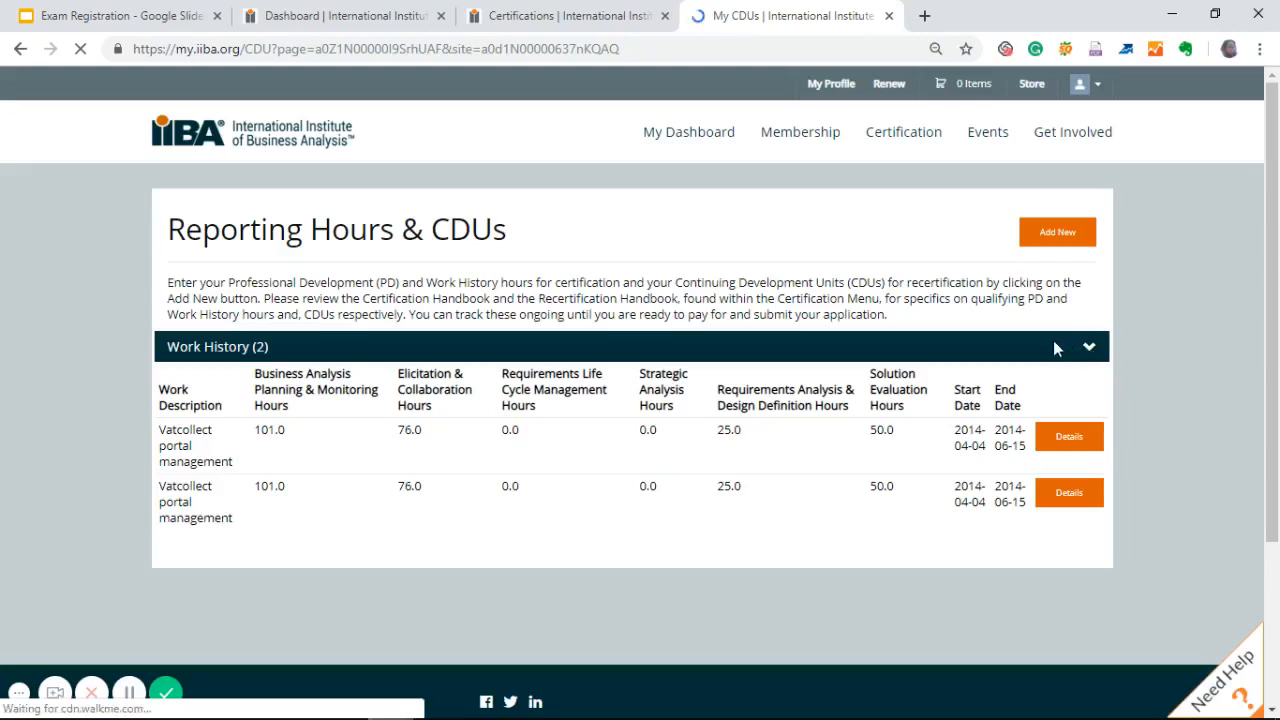
Step: Start a new CDU entry with Work History as its type
{"action": "left_click", "coordinate": [1062, 240]}
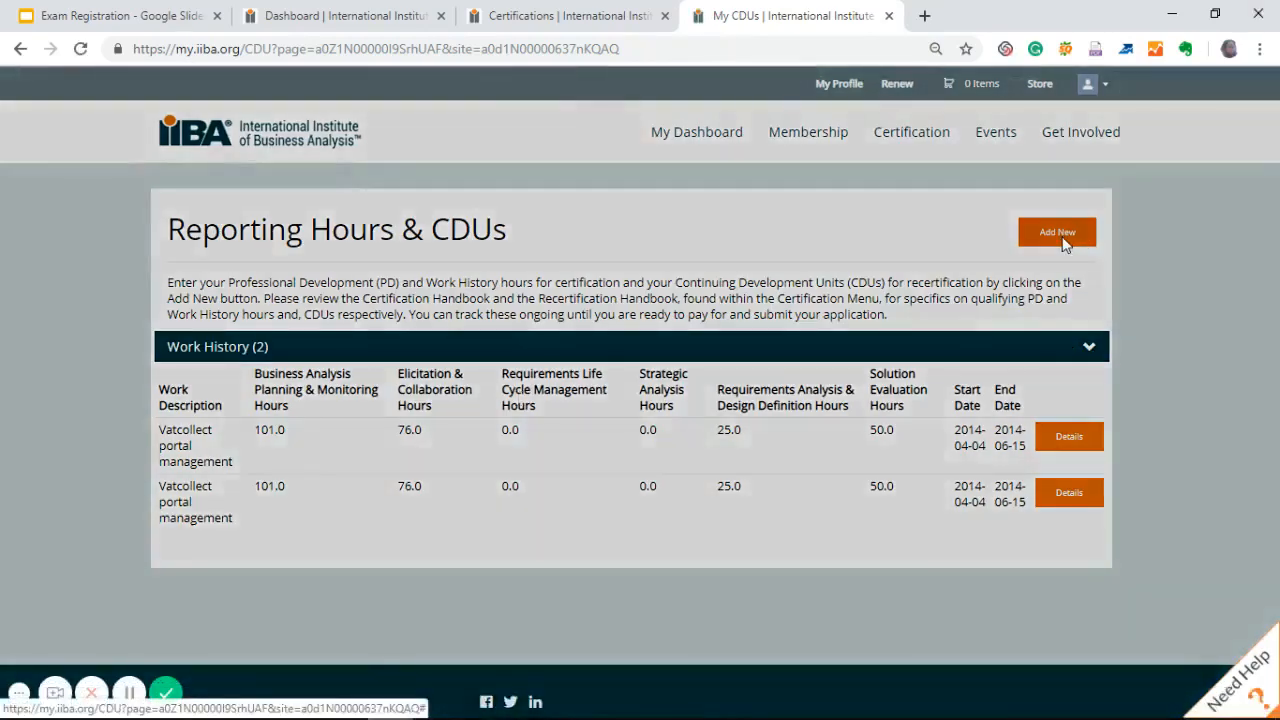
{"action": "left_click", "coordinate": [648, 233]}
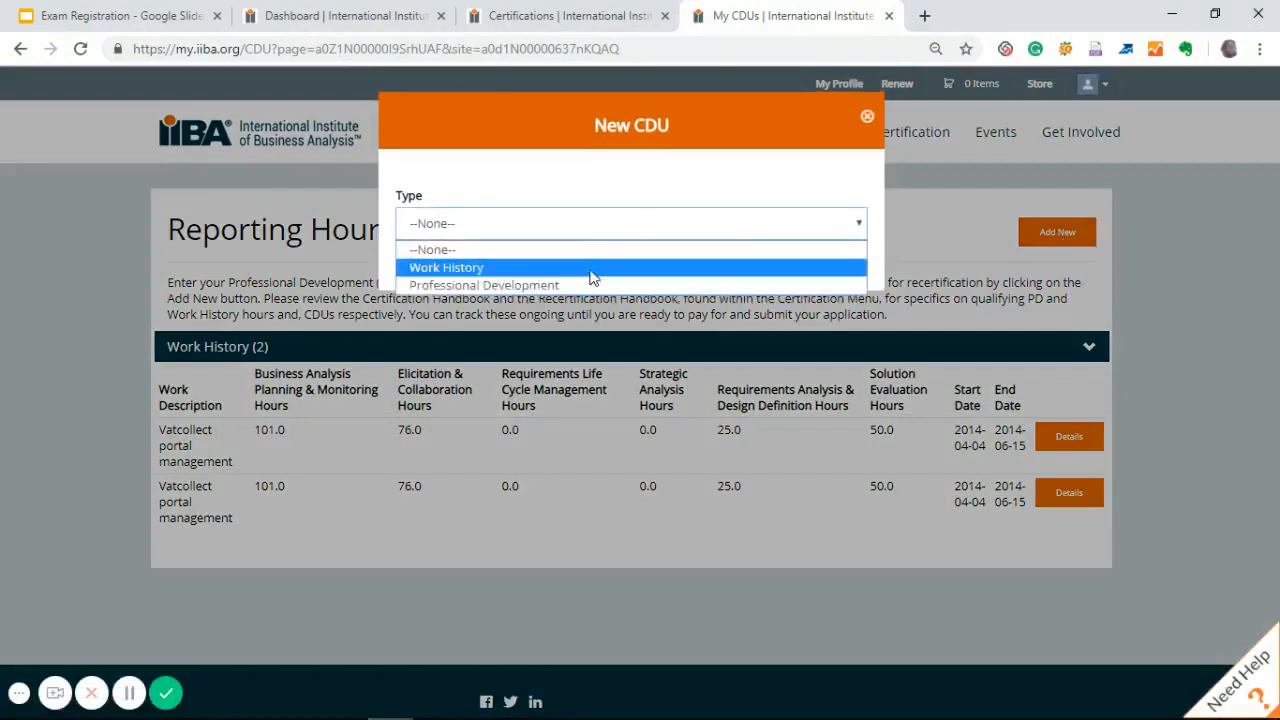
{"action": "left_click", "coordinate": [590, 265]}
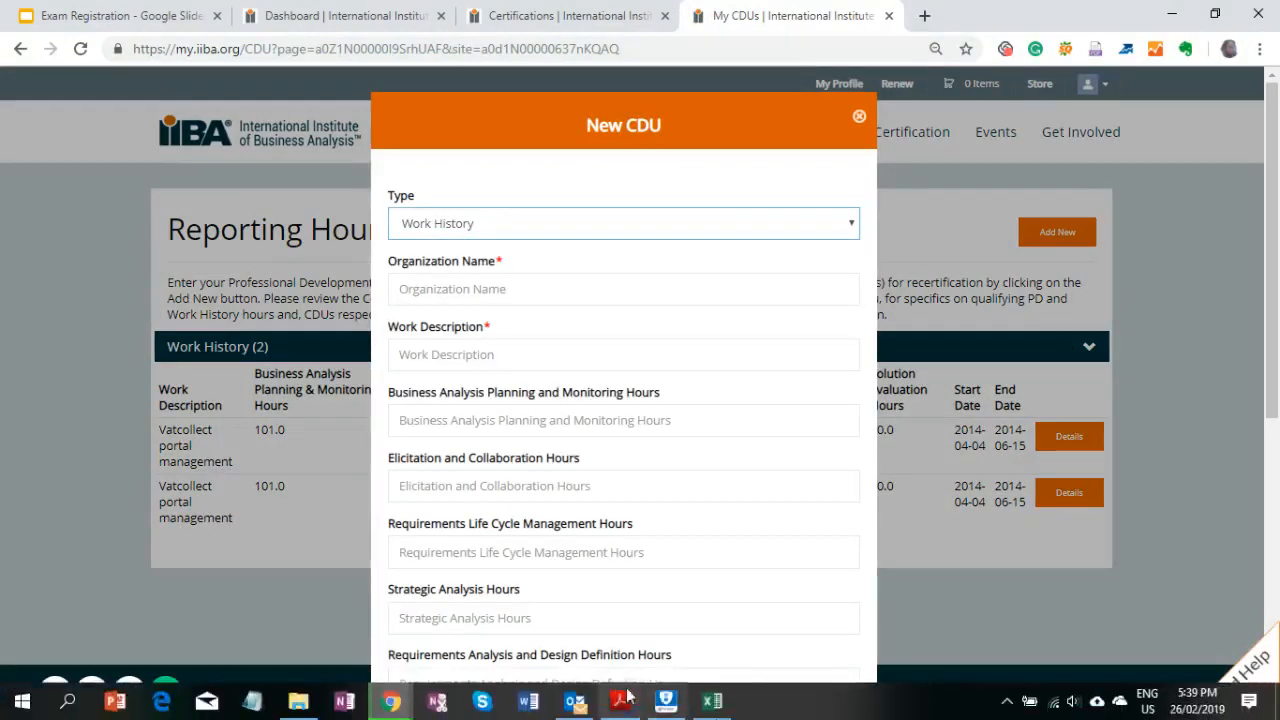
Step: Copy the project name 'VaTCollect for FIRS' from Excel into Organization Name and Work Description
{"action": "left_click", "coordinate": [712, 700]}
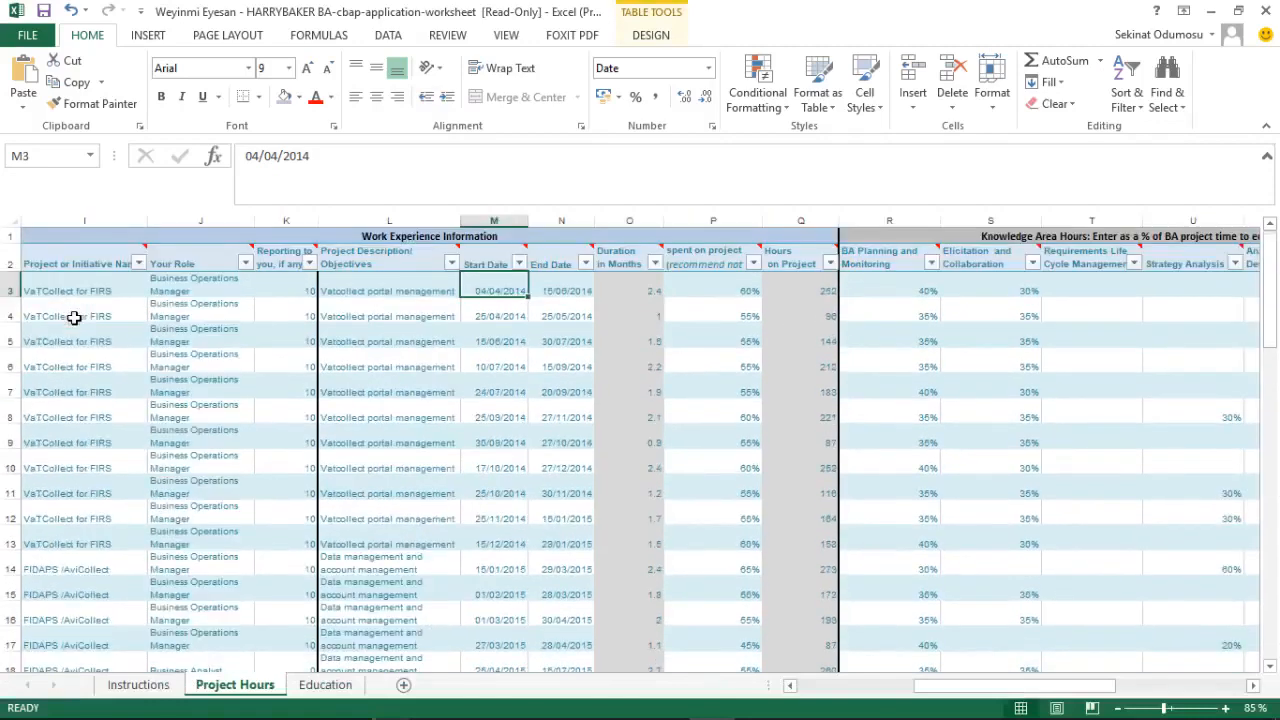
{"action": "left_click", "coordinate": [78, 317]}
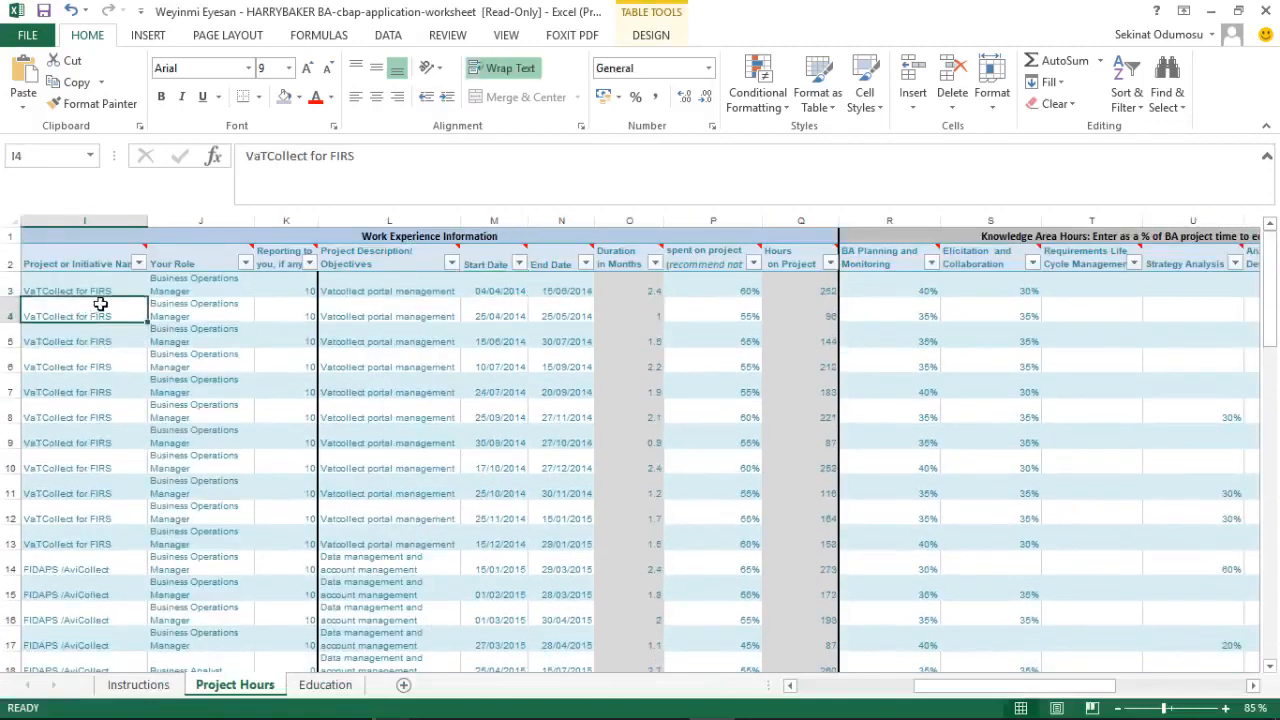
{"action": "key", "text": "ctrl+c"}
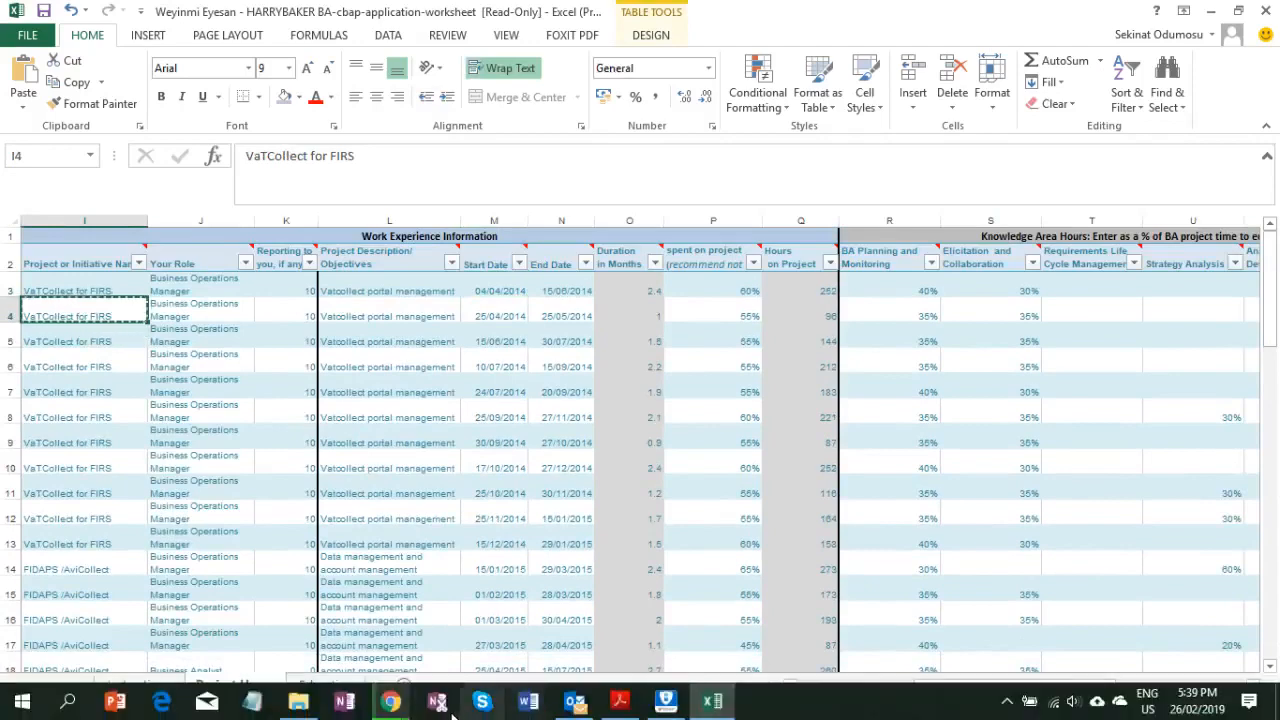
{"action": "mouse_move", "coordinate": [390, 705]}
{"action": "left_click", "coordinate": [286, 610]}
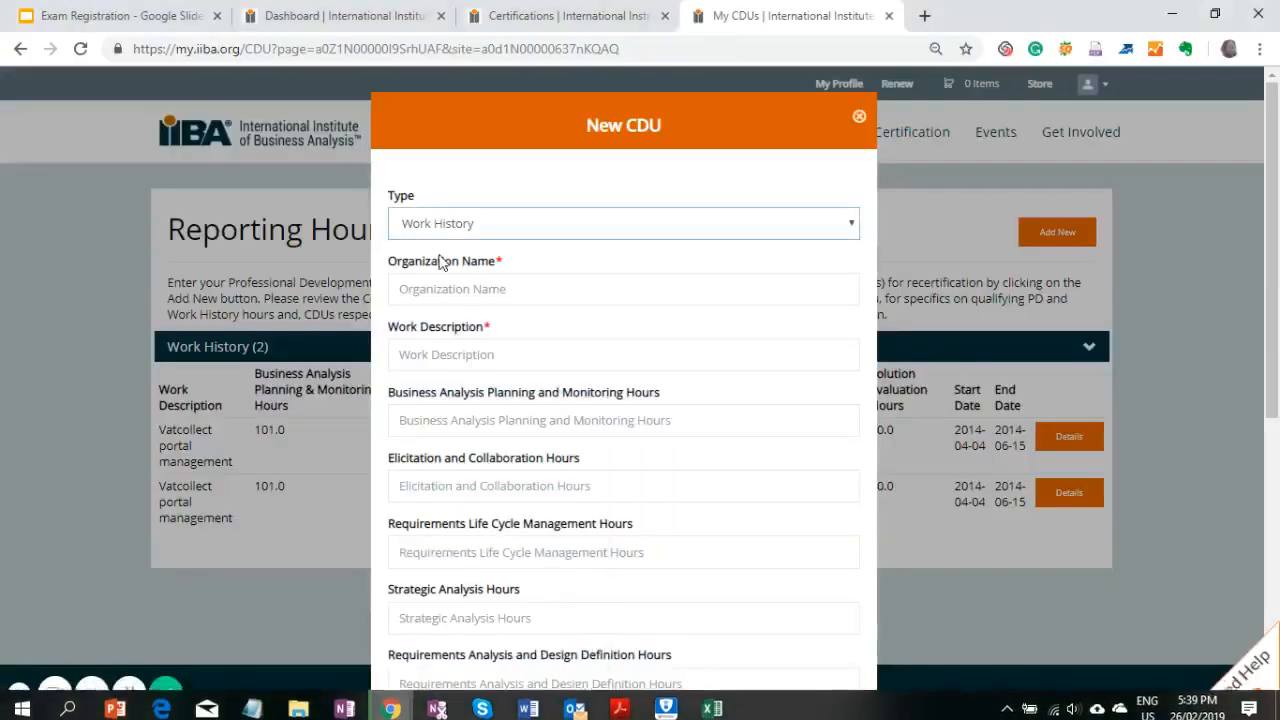
{"action": "left_click", "coordinate": [424, 292]}
{"action": "key", "text": "ctrl+v"}
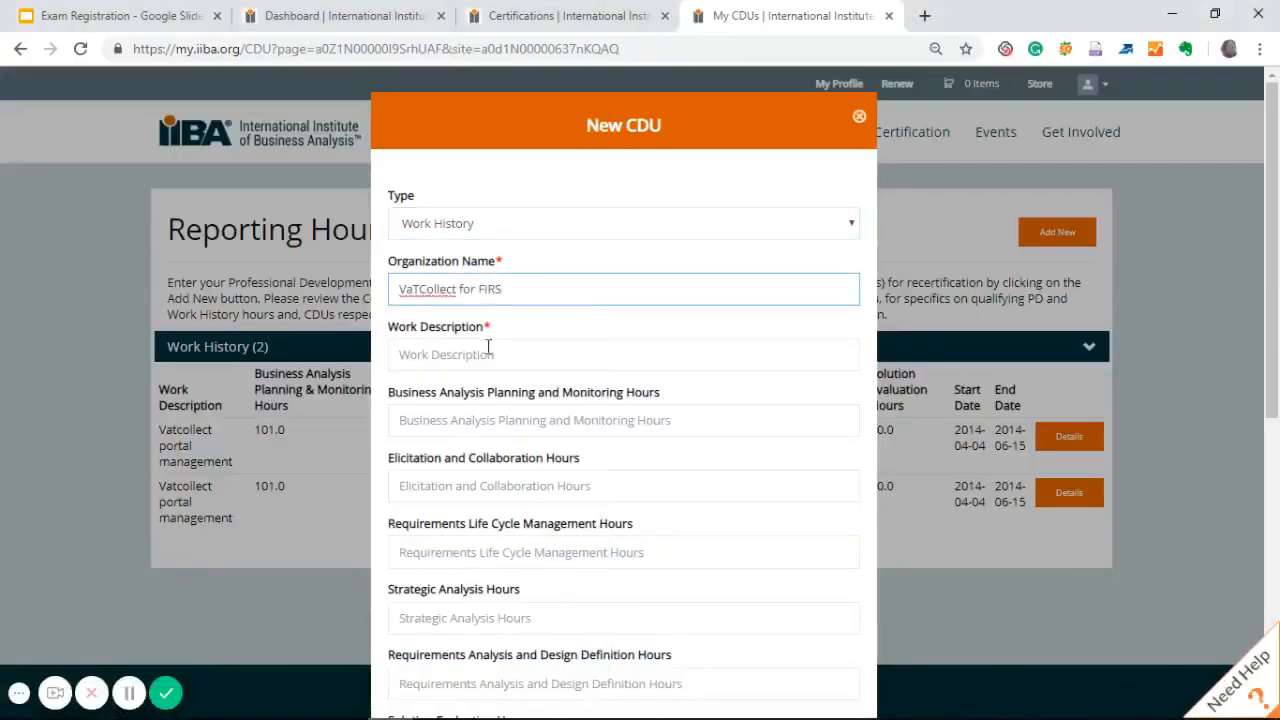
{"action": "left_click_drag", "start_coordinate": [511, 290], "coordinate": [377, 298]}
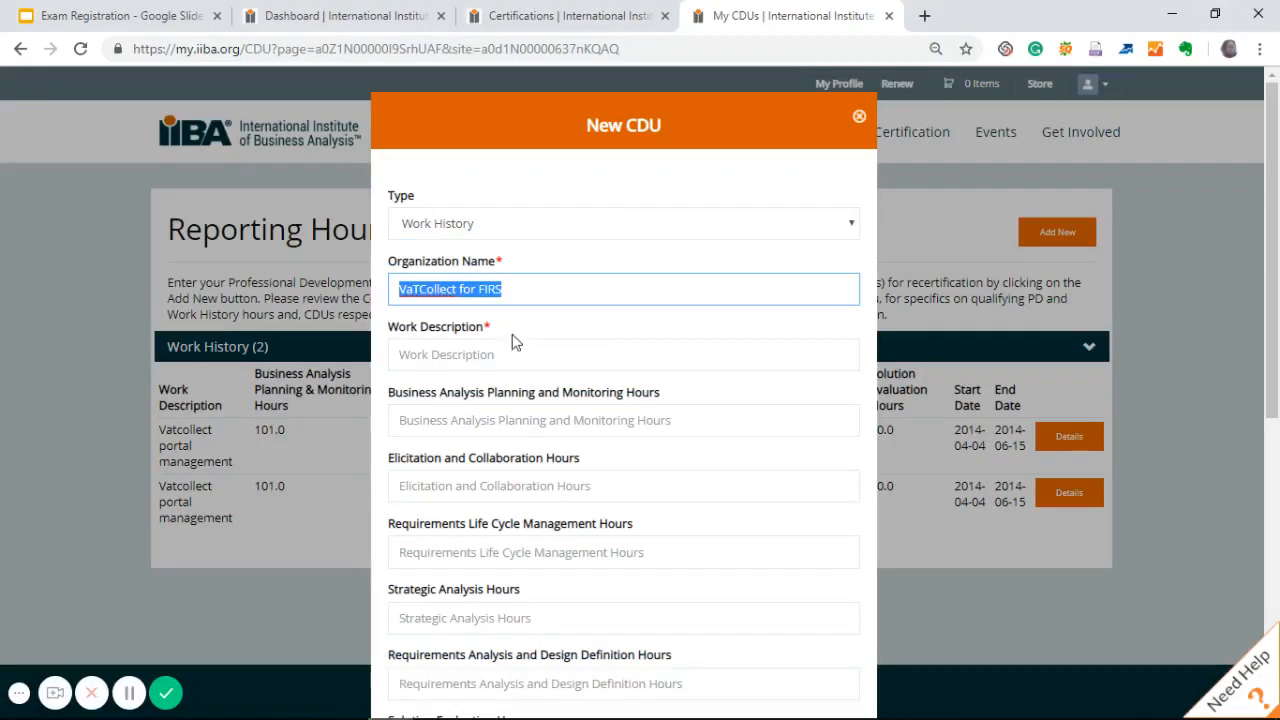
{"action": "left_click", "coordinate": [459, 358]}
{"action": "key", "text": "ctrl+v"}
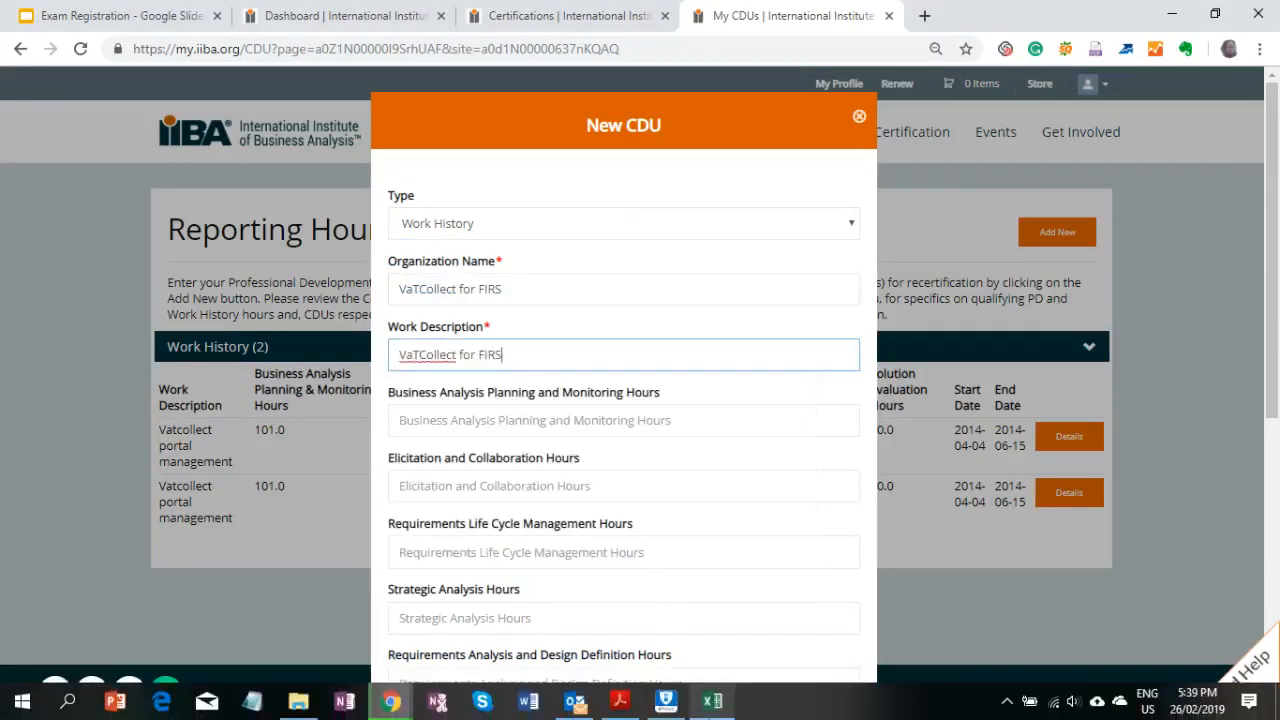
Step: Replace the Organization Name with 'Venture Garden Group' from cell A4, using the autocomplete suggestion
{"action": "mouse_move", "coordinate": [707, 708]}
{"action": "left_click", "coordinate": [650, 585]}
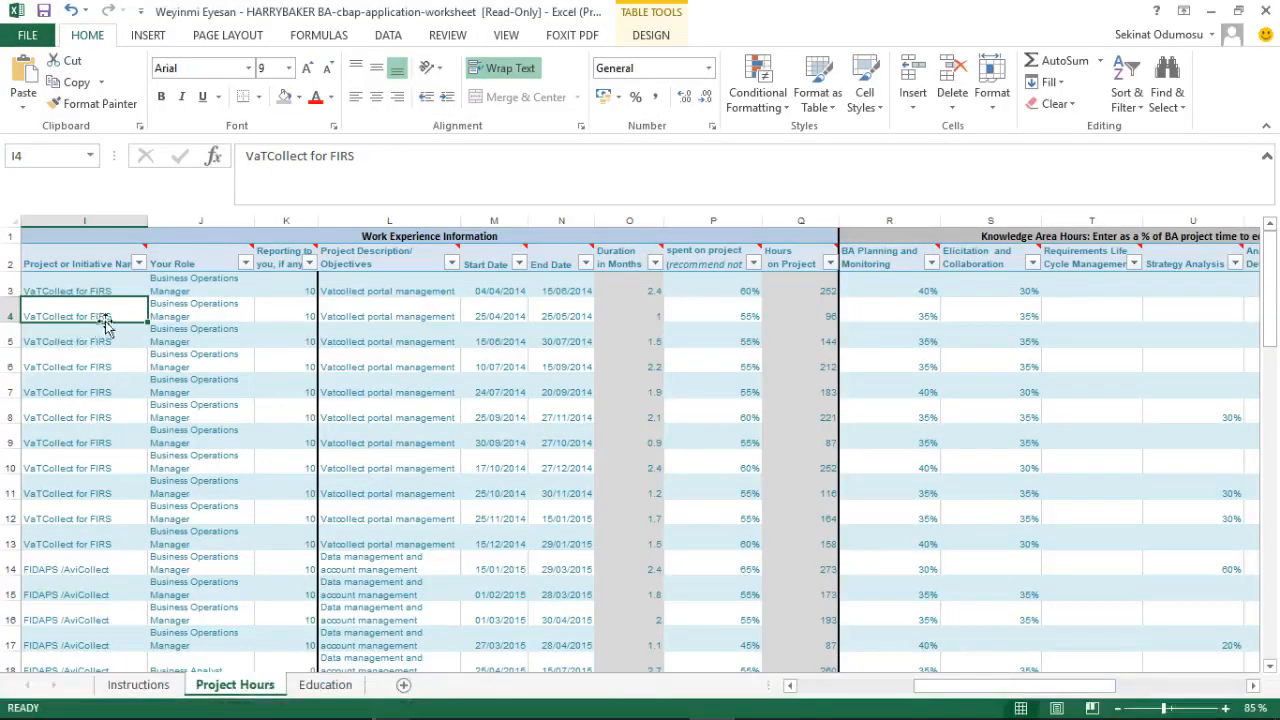
{"action": "left_click_drag", "start_coordinate": [934, 688], "coordinate": [810, 688]}
{"action": "left_click", "coordinate": [65, 313]}
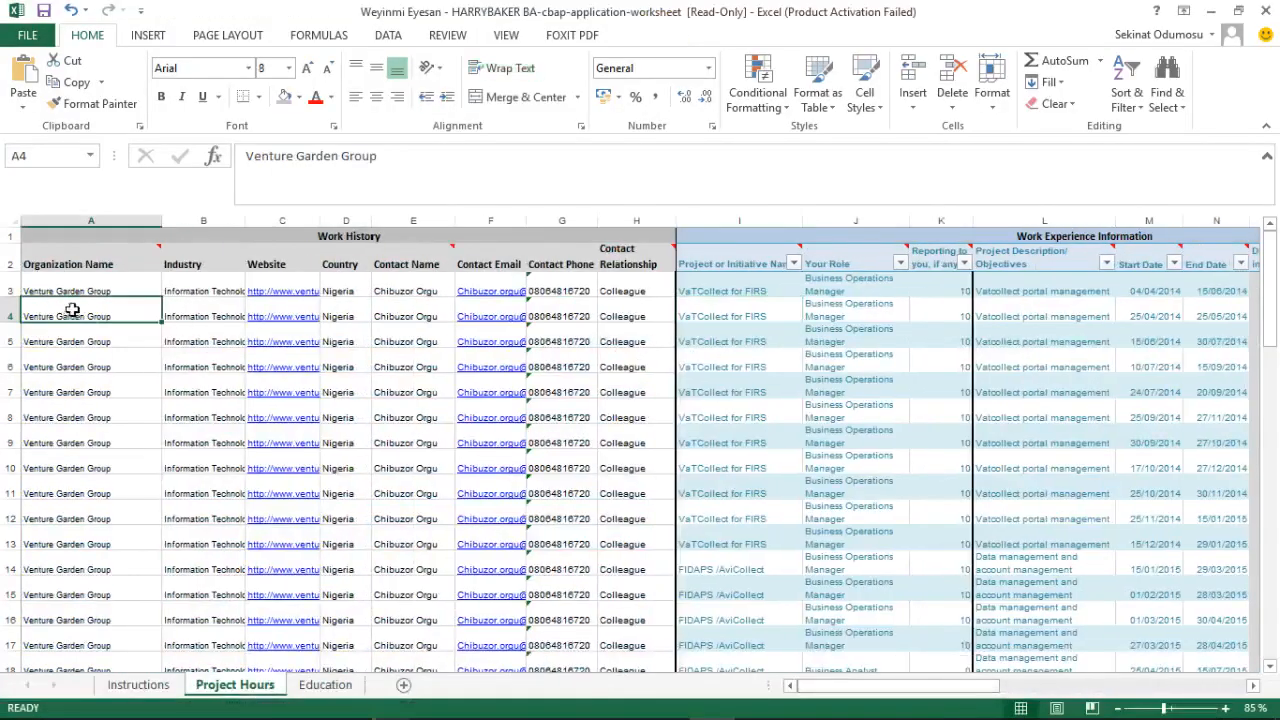
{"action": "key", "text": "ctrl+c"}
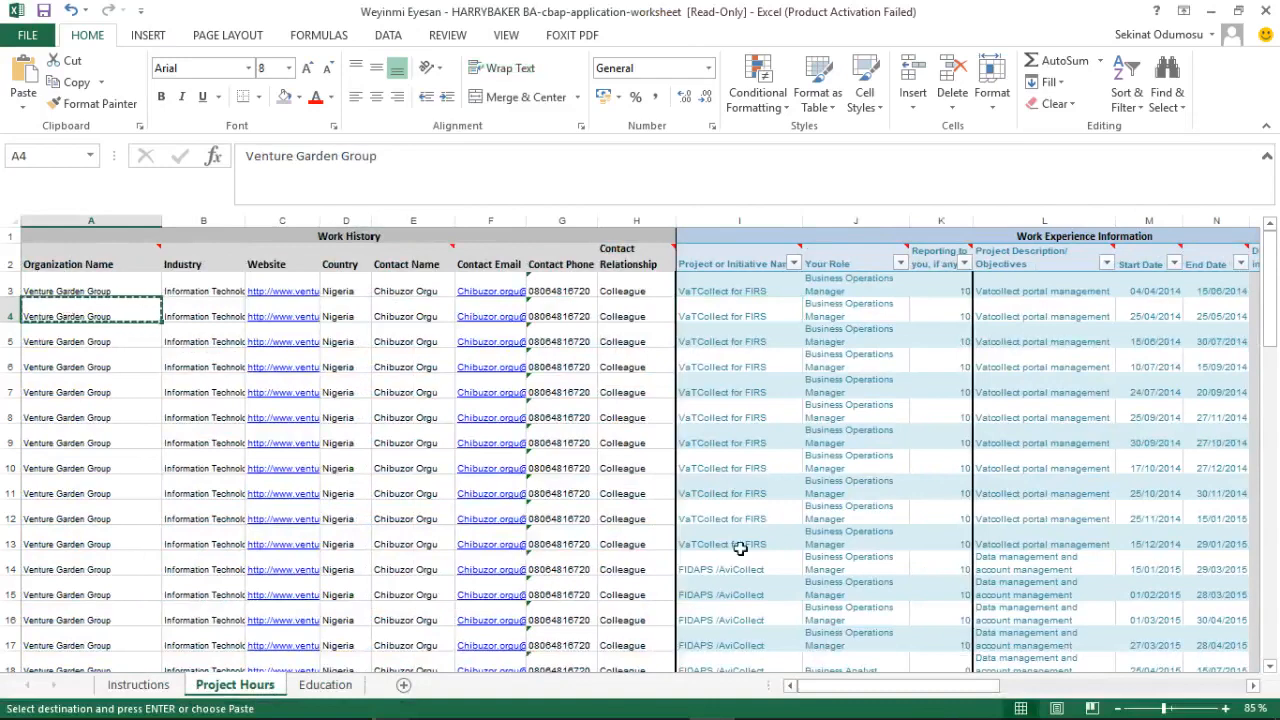
{"action": "left_click", "coordinate": [387, 705]}
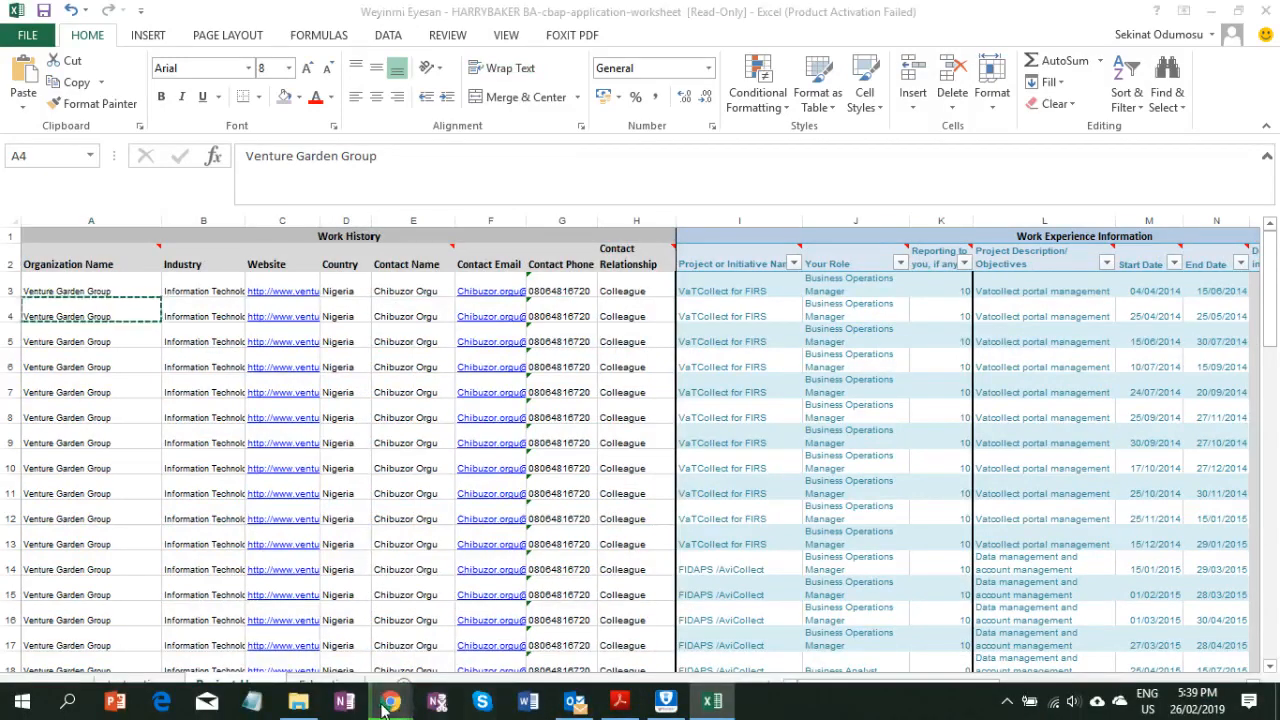
{"action": "left_click", "coordinate": [309, 628]}
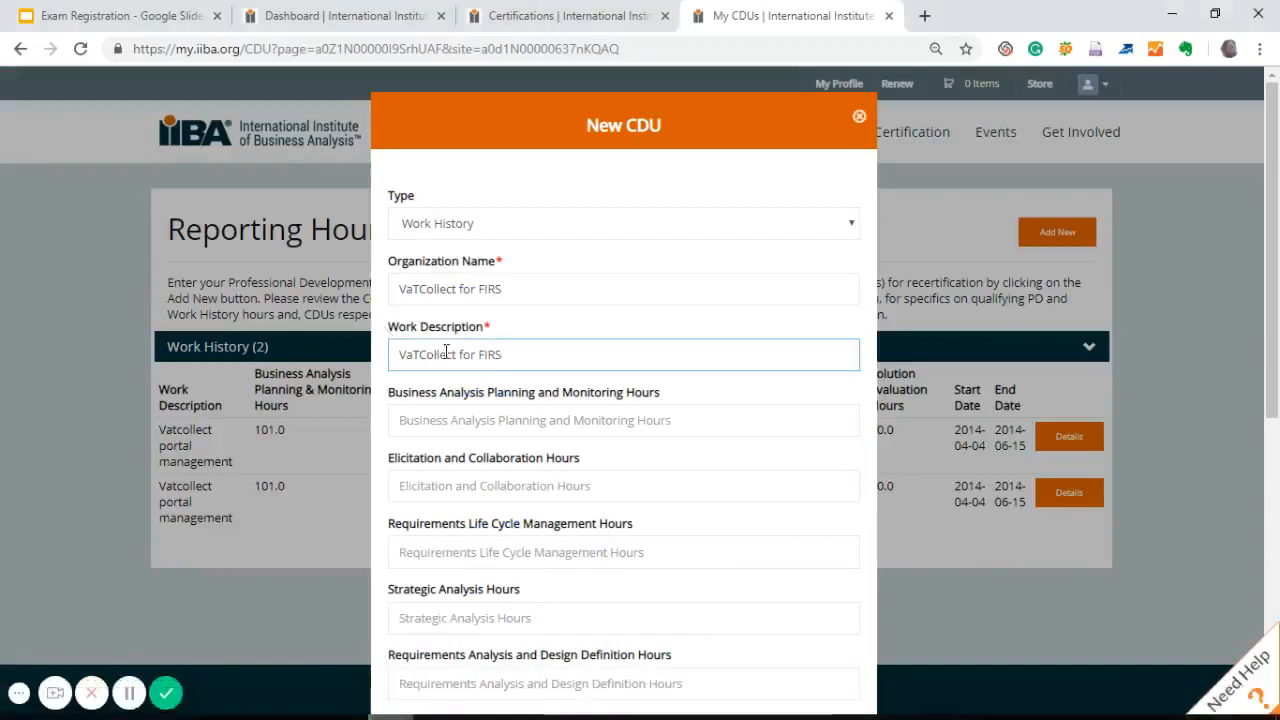
{"action": "left_click_drag", "start_coordinate": [517, 286], "coordinate": [399, 289]}
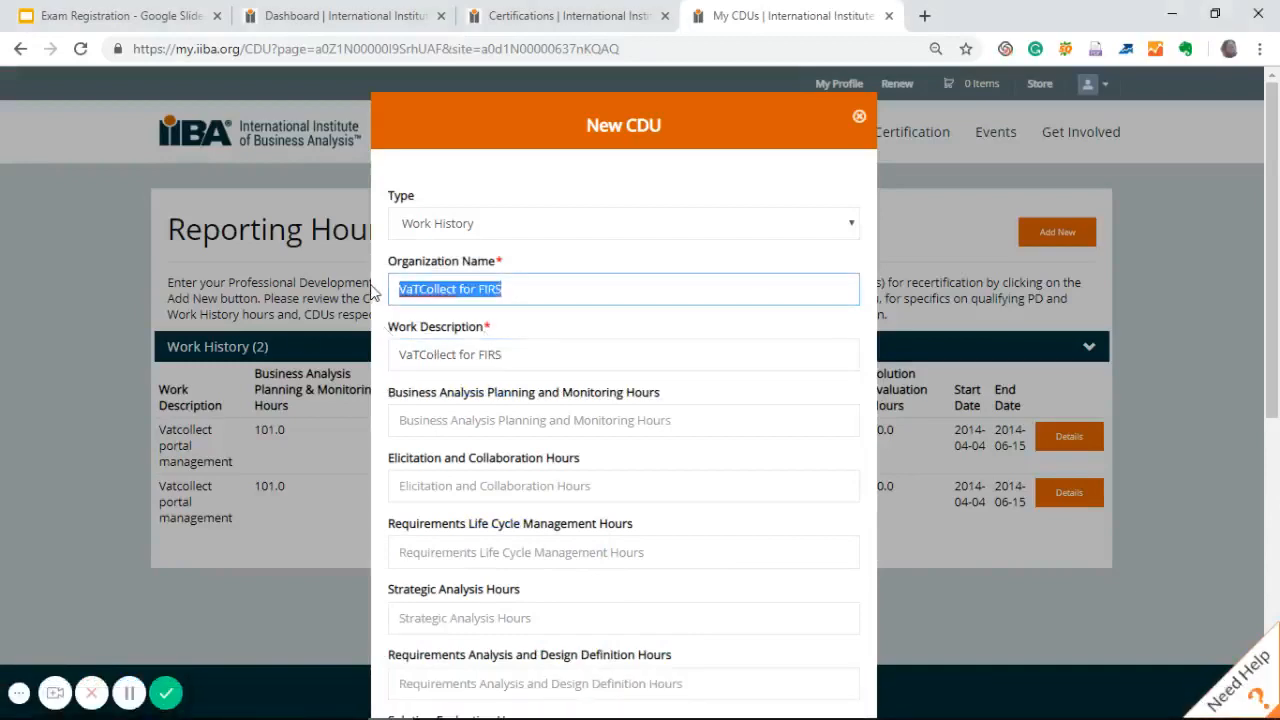
{"action": "key", "text": "ctrl+v"}
{"action": "triple_click", "coordinate": [507, 296]}
{"action": "key", "text": "BackSpace"}
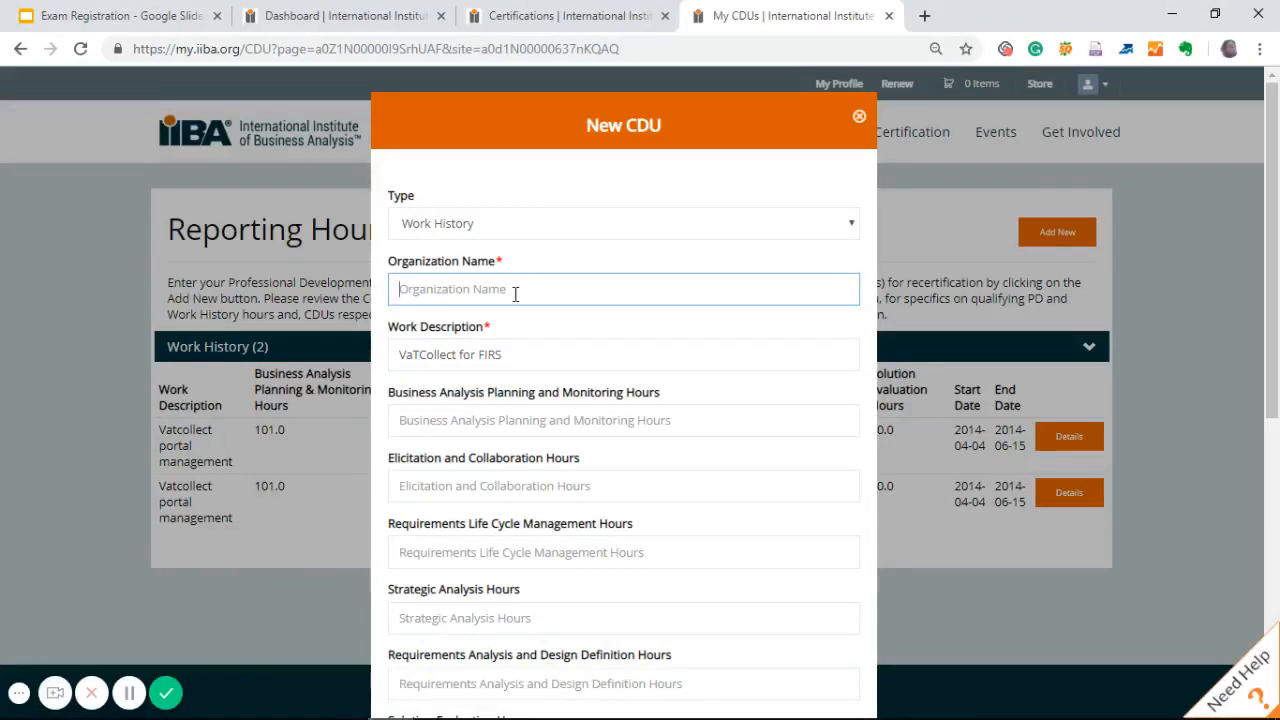
{"action": "type", "text": "ve"}
{"action": "left_click", "coordinate": [511, 331]}
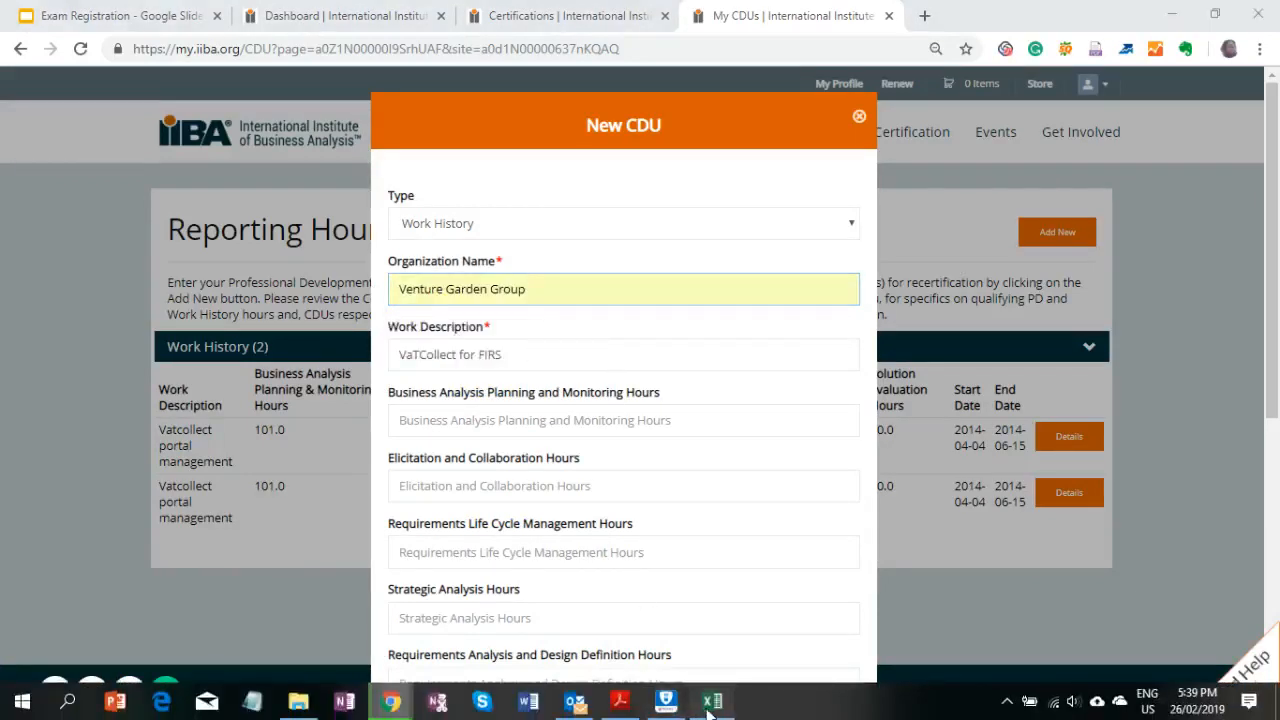
Step: Replace the Work Description with 'Vatcollect portal management' copied from cell L4
{"action": "left_click", "coordinate": [712, 707]}
{"action": "left_click_drag", "start_coordinate": [964, 686], "coordinate": [1050, 686]}
{"action": "left_click", "coordinate": [515, 320]}
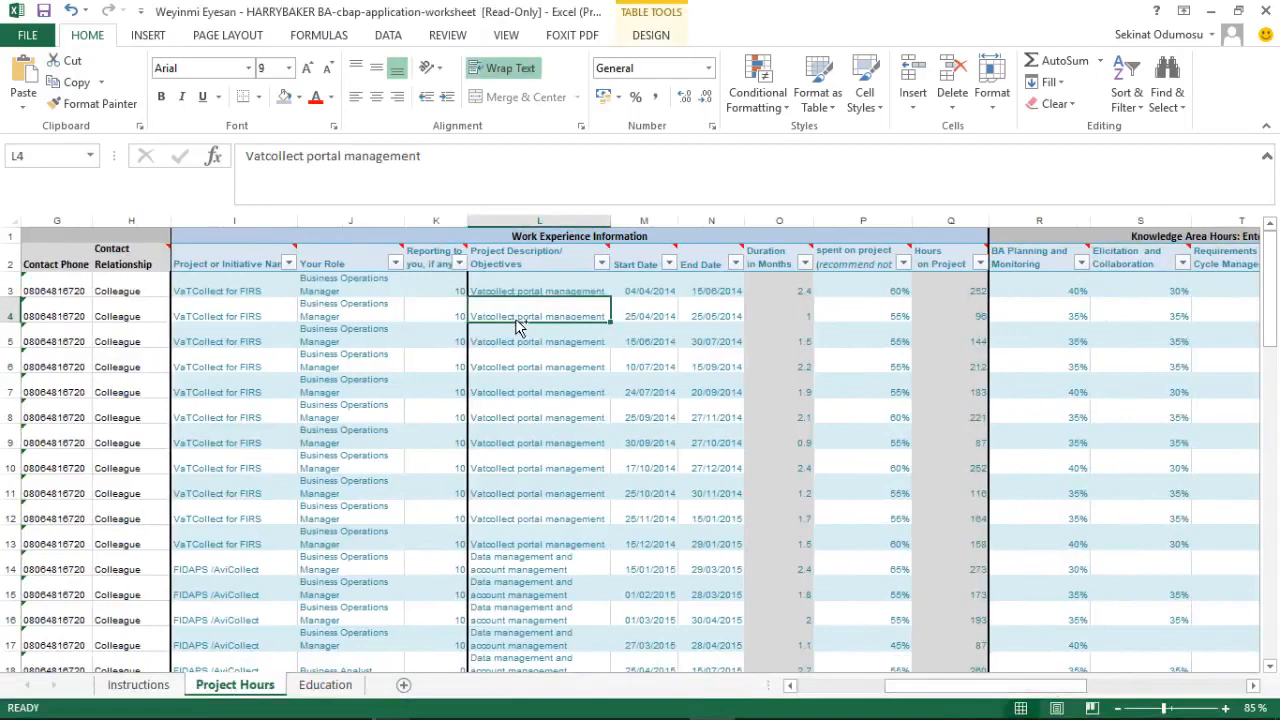
{"action": "key", "text": "ctrl+c"}
{"action": "mouse_move", "coordinate": [385, 703]}
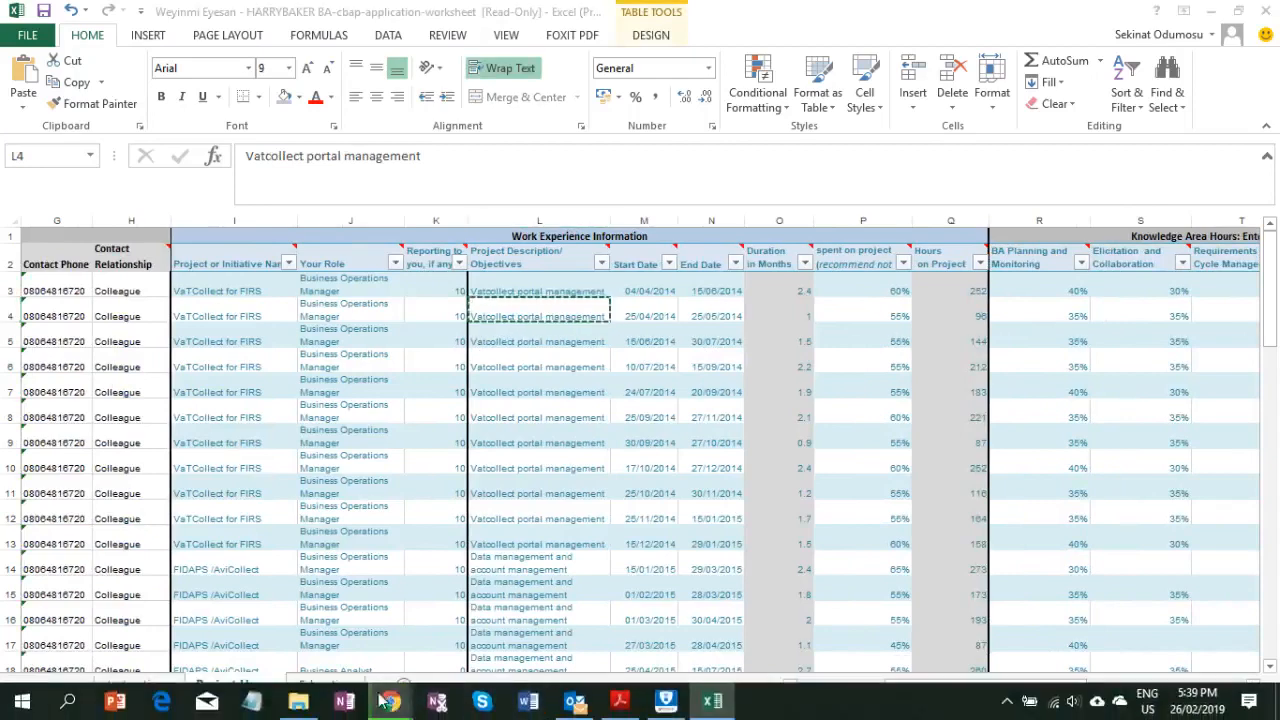
{"action": "left_click", "coordinate": [320, 630]}
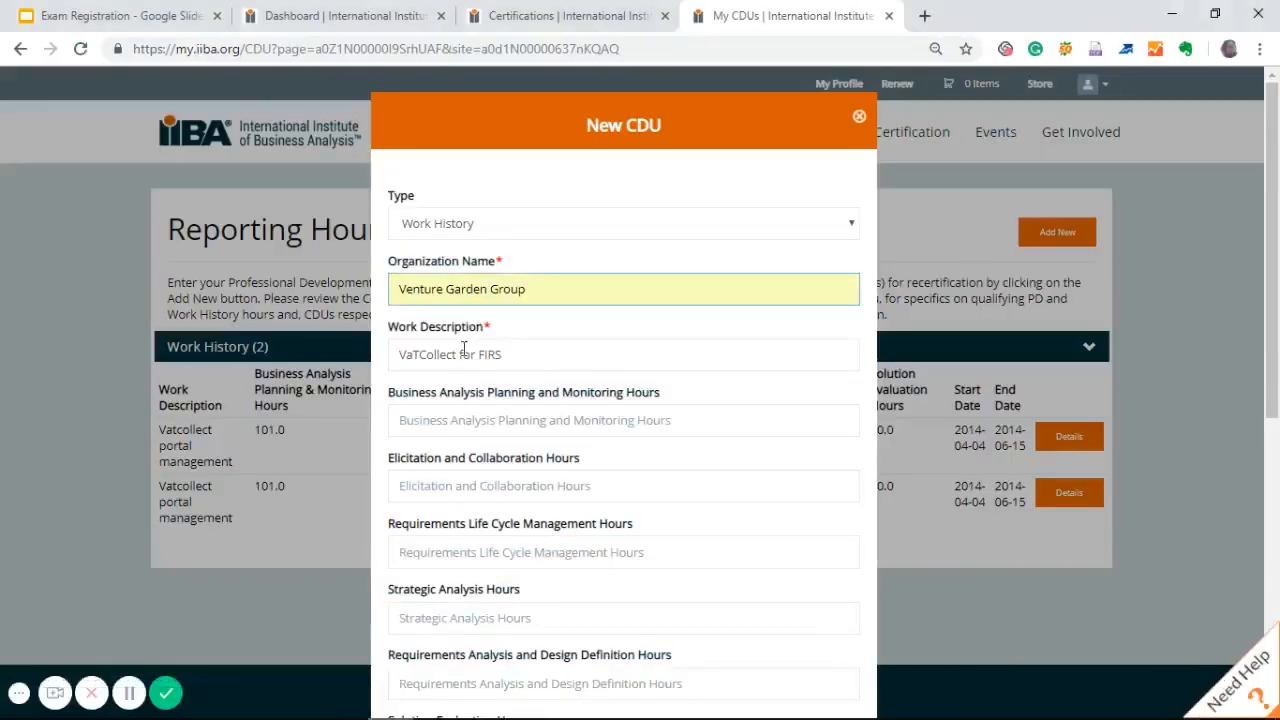
{"action": "left_click", "coordinate": [430, 358]}
{"action": "key", "text": "ctrl+a"}
{"action": "key", "text": "ctrl+v"}
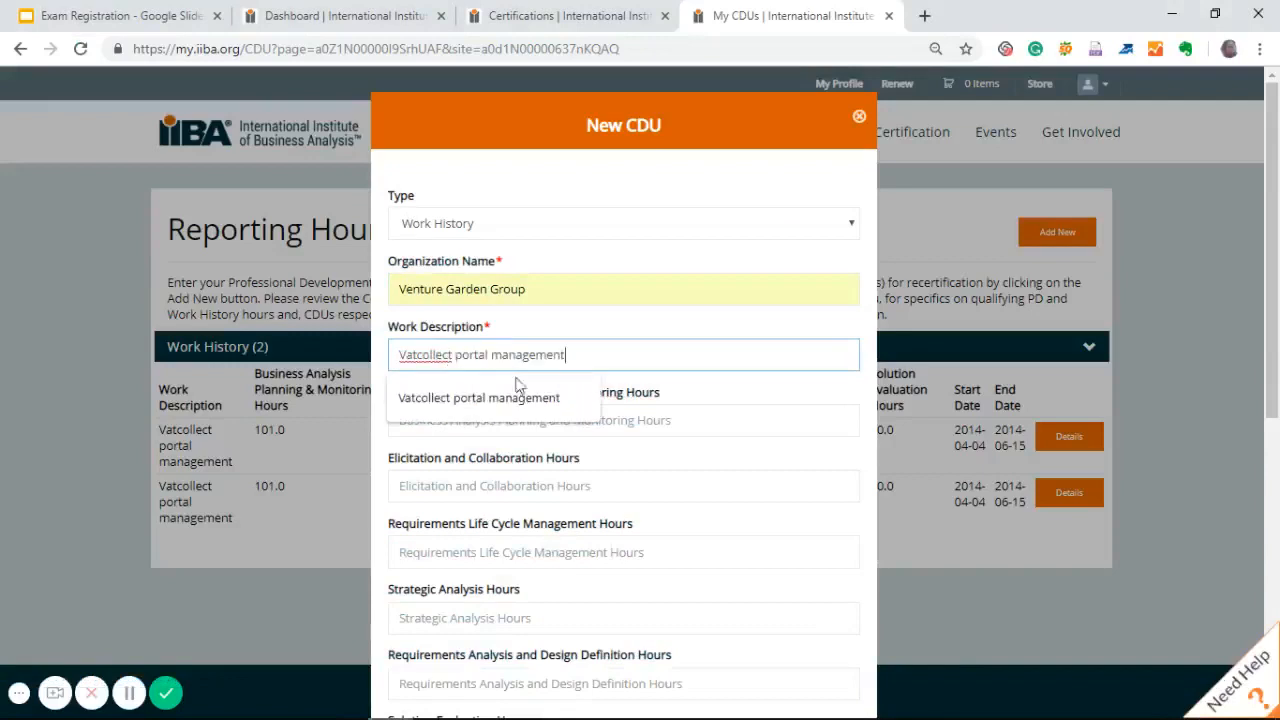
{"action": "left_click", "coordinate": [503, 412]}
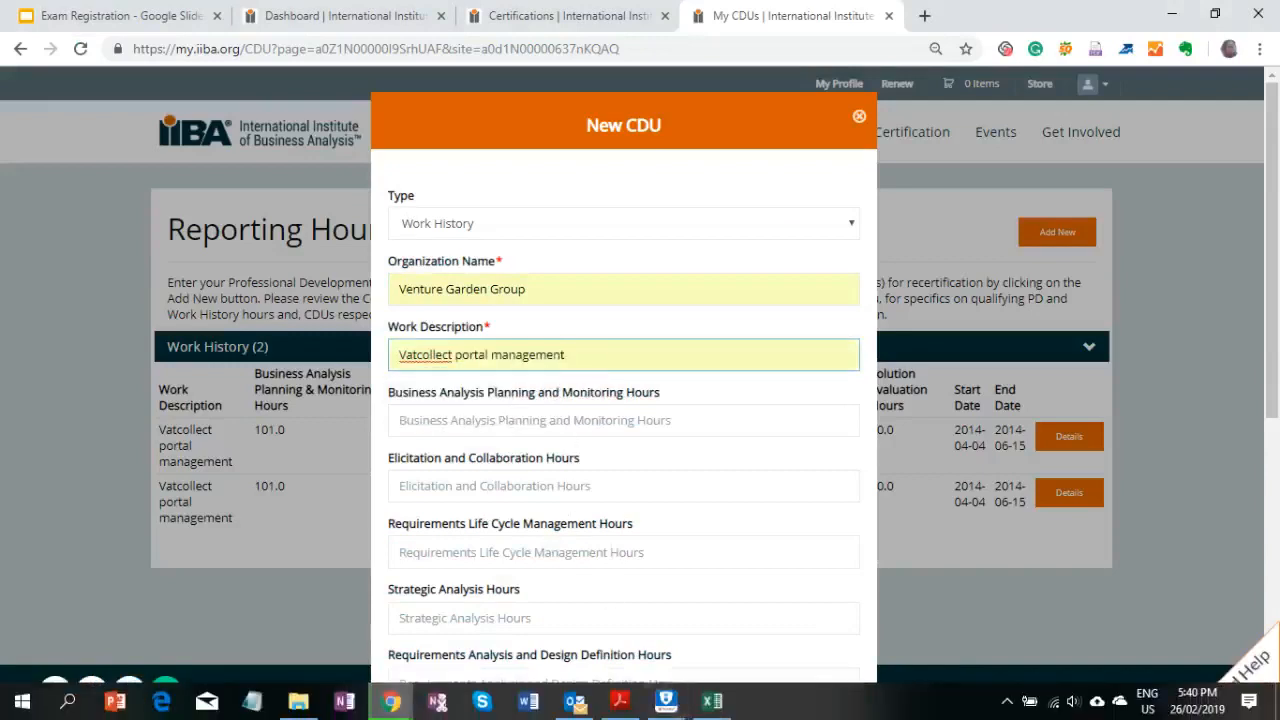
{"action": "left_click", "coordinate": [706, 703]}
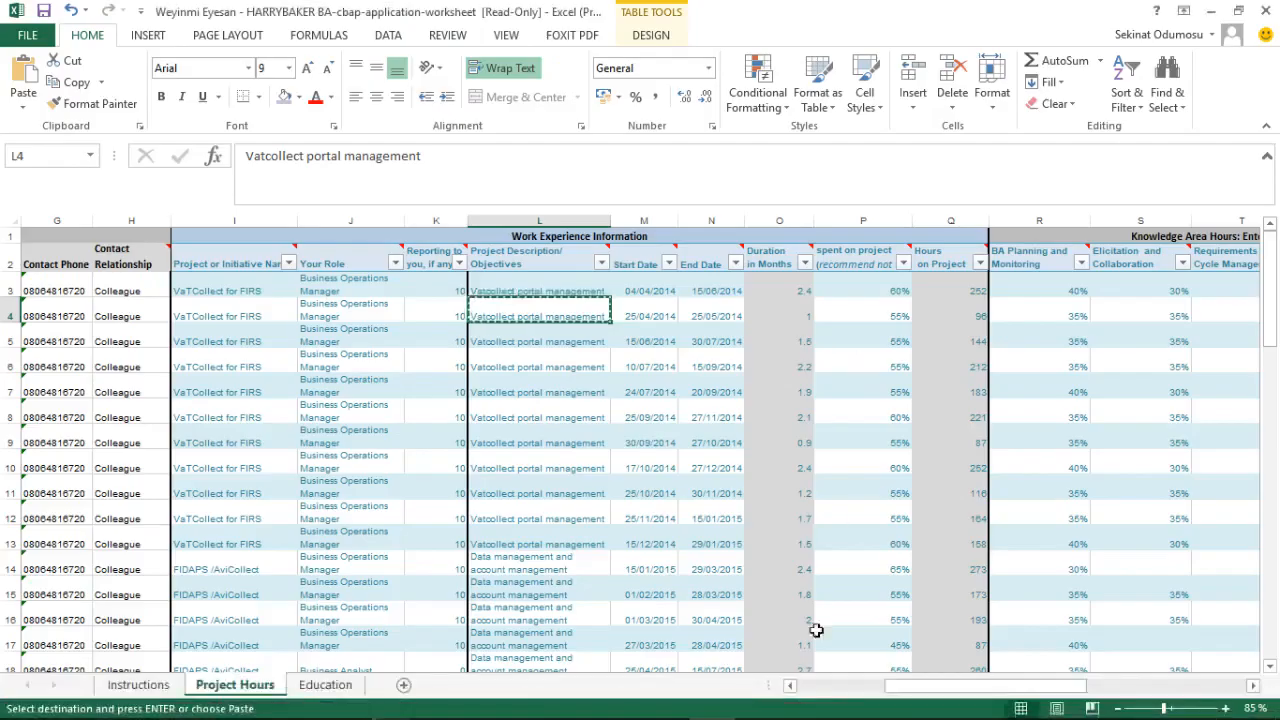
{"action": "left_click_drag", "start_coordinate": [893, 690], "coordinate": [1110, 690]}
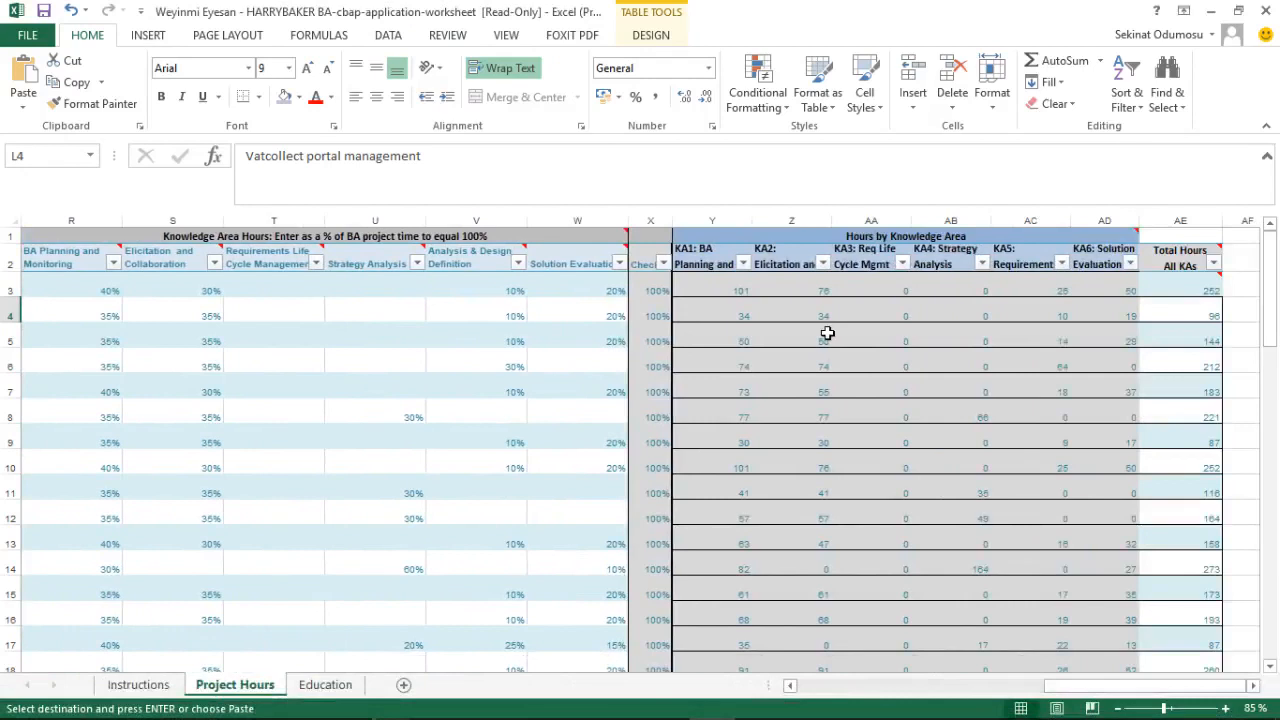
Step: Enter knowledge-area hours: 34 planning, 34 elicitation, then life-cycle, analysis and solution evaluation hours
{"action": "mouse_move", "coordinate": [391, 716]}
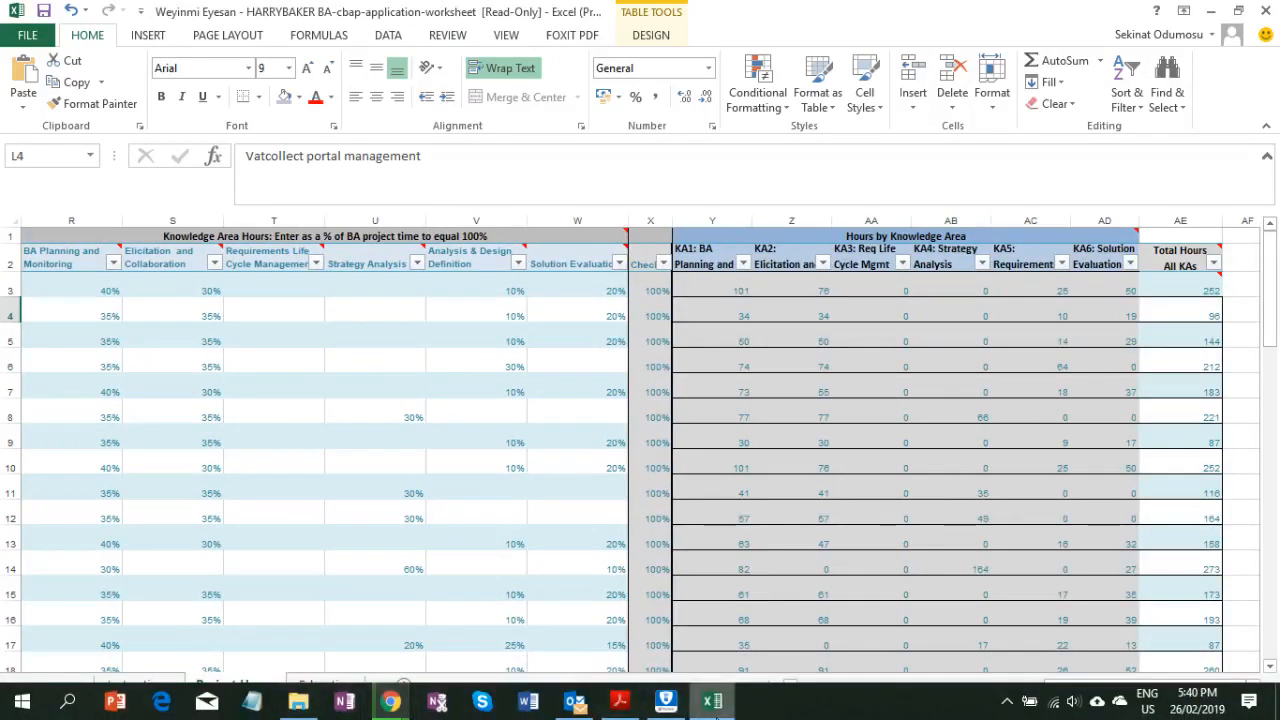
{"action": "left_click", "coordinate": [713, 703]}
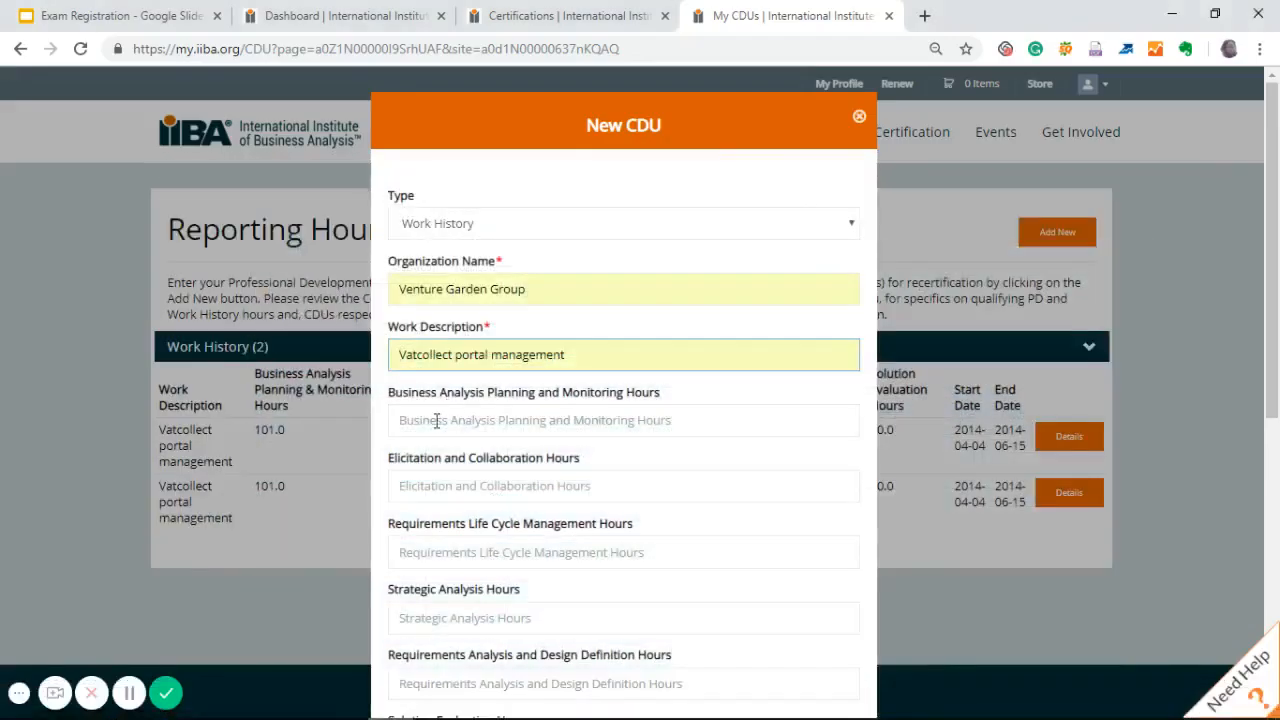
{"action": "left_click", "coordinate": [435, 421]}
{"action": "type", "text": "34"}
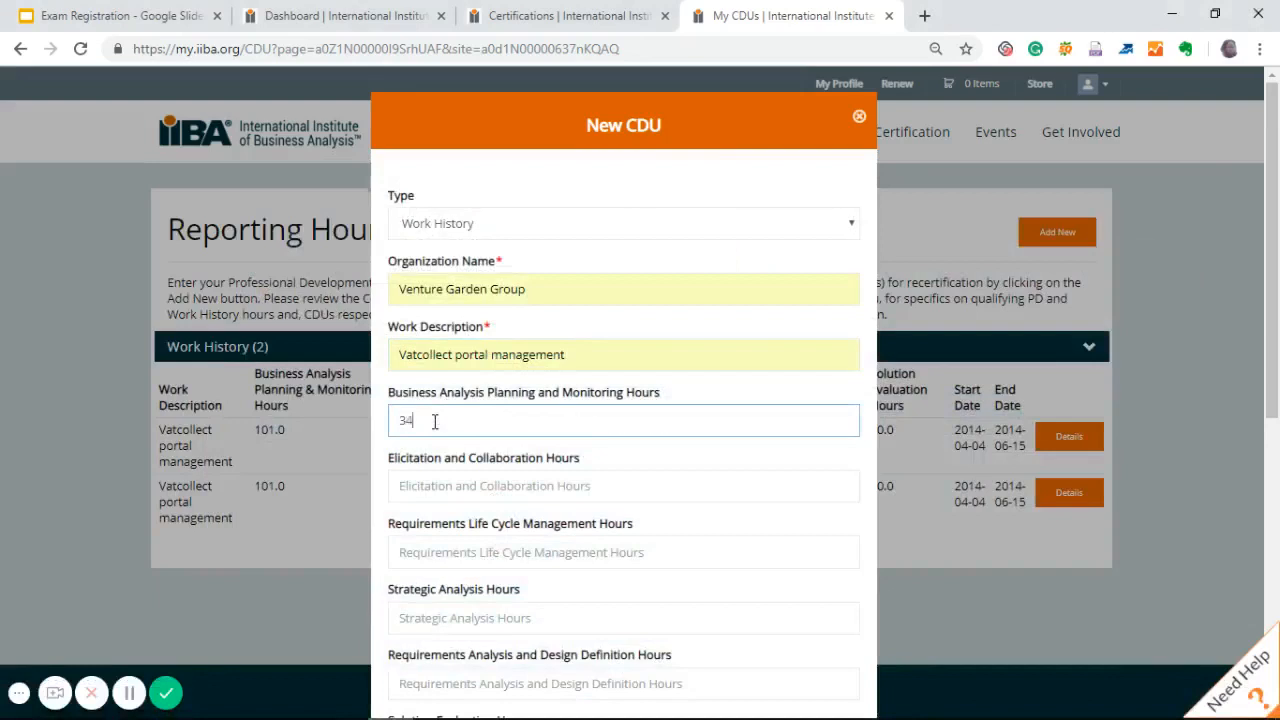
{"action": "left_click", "coordinate": [416, 484]}
{"action": "type", "text": "34"}
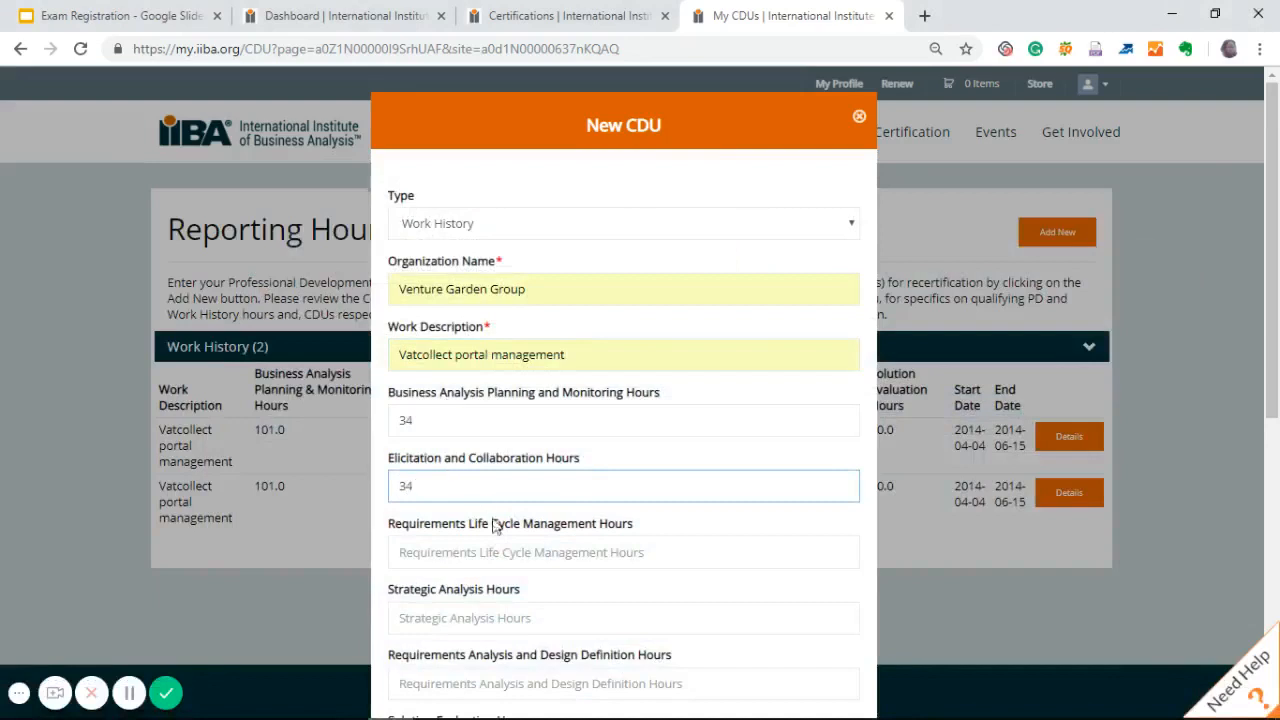
{"action": "left_click", "coordinate": [548, 552]}
{"action": "type", "text": "-1"}
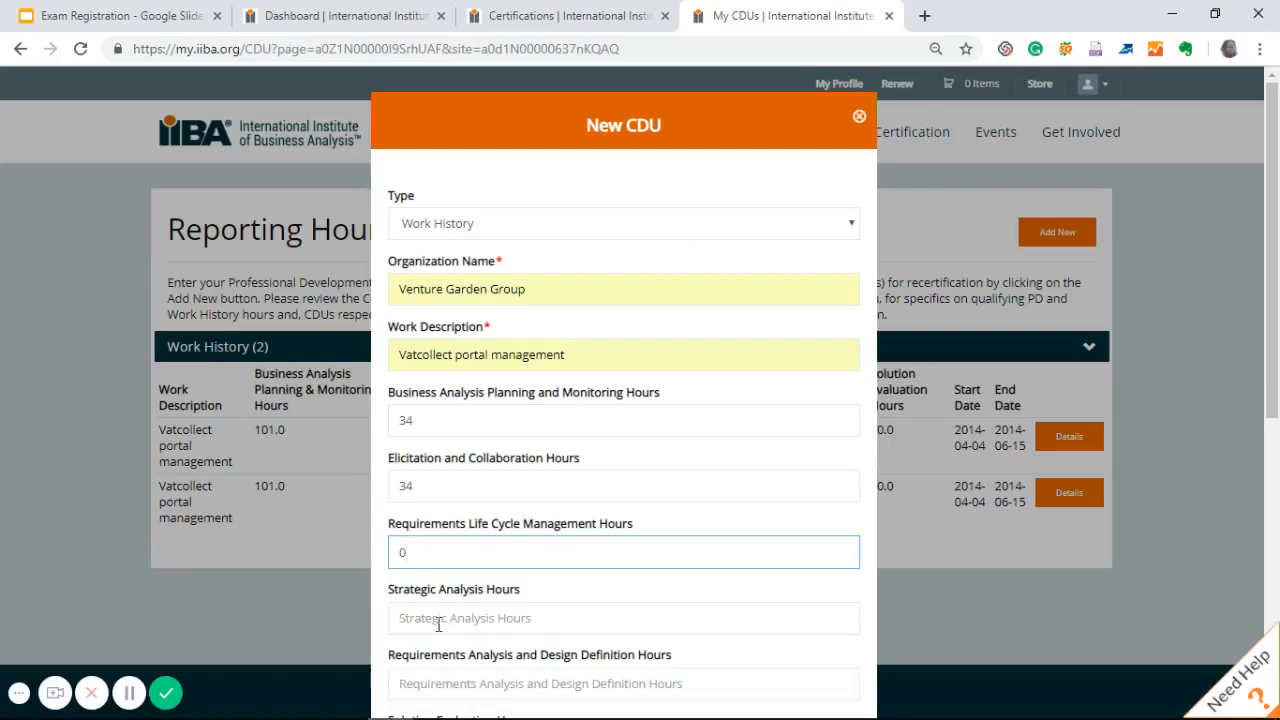
{"action": "type", "text": "0"}
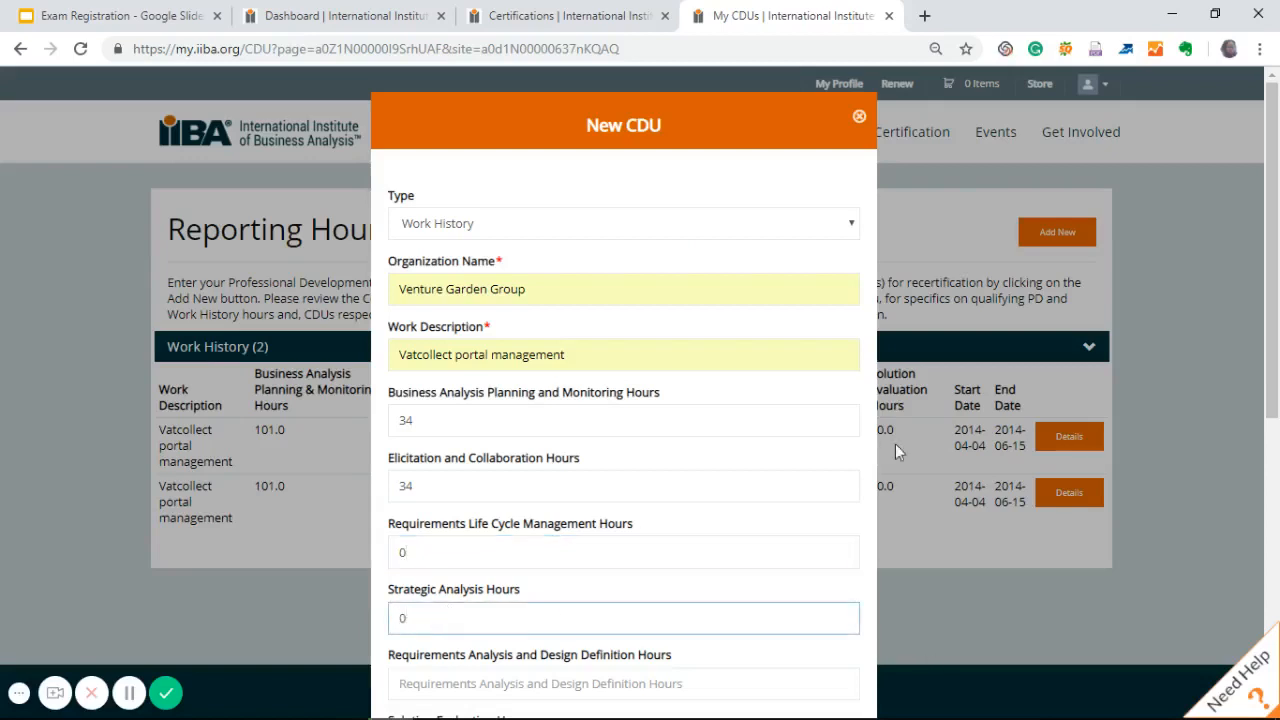
{"action": "scroll", "coordinate": [895, 443], "scroll_direction": "down", "scroll_amount": 3}
{"action": "left_click", "coordinate": [421, 416]}
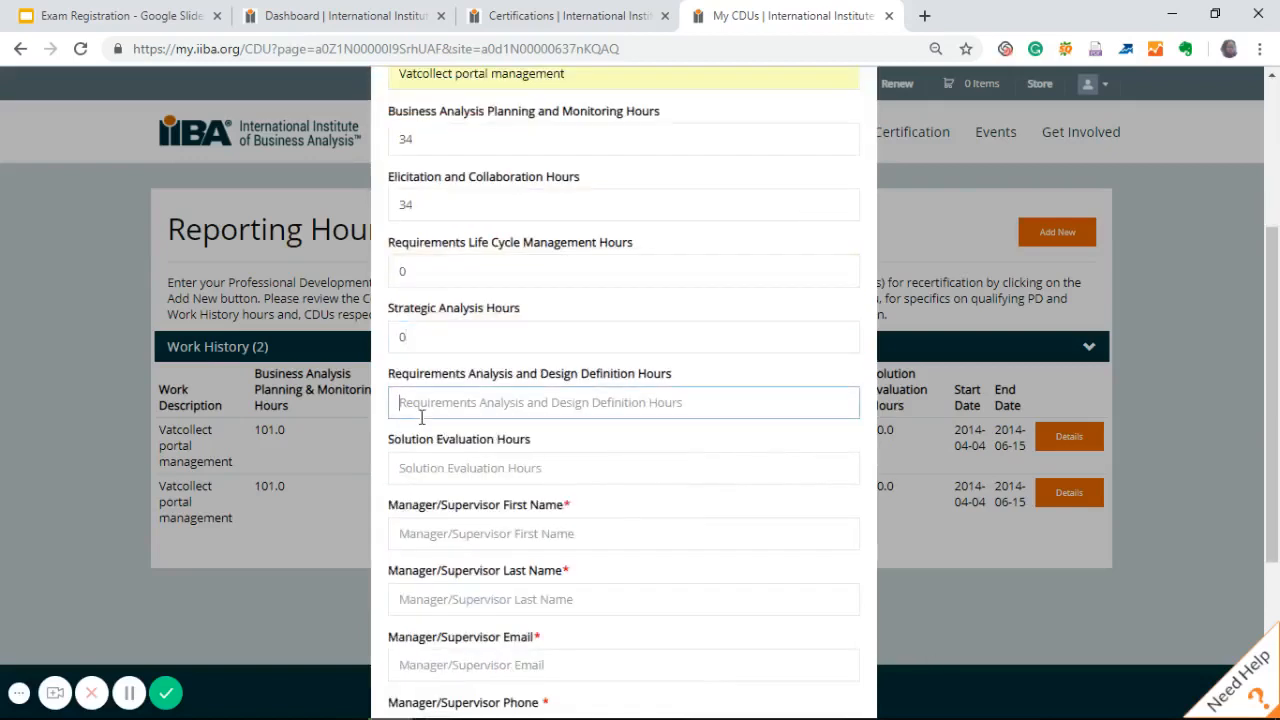
{"action": "type", "text": "10"}
{"action": "left_click", "coordinate": [421, 475]}
{"action": "type", "text": "14"}
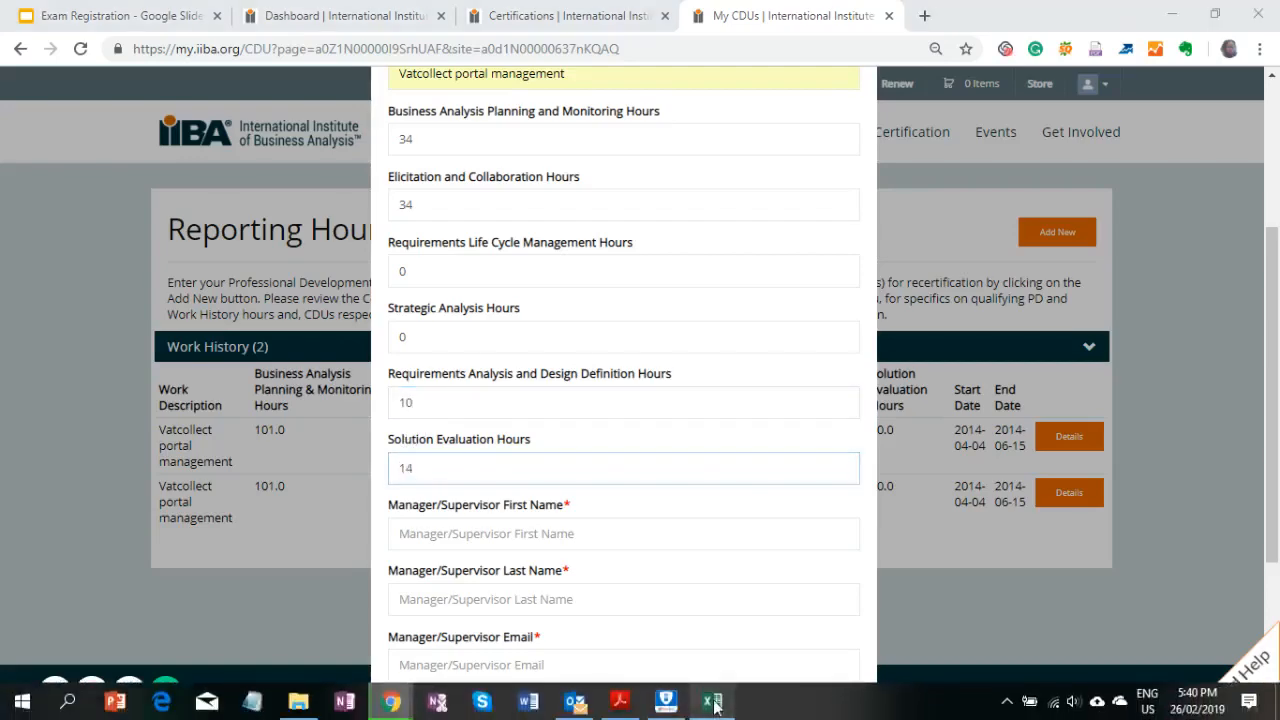
Step: Check the hours against Excel and copy the contact name from cell E4 for the supervisor fields
{"action": "left_click", "coordinate": [712, 703]}
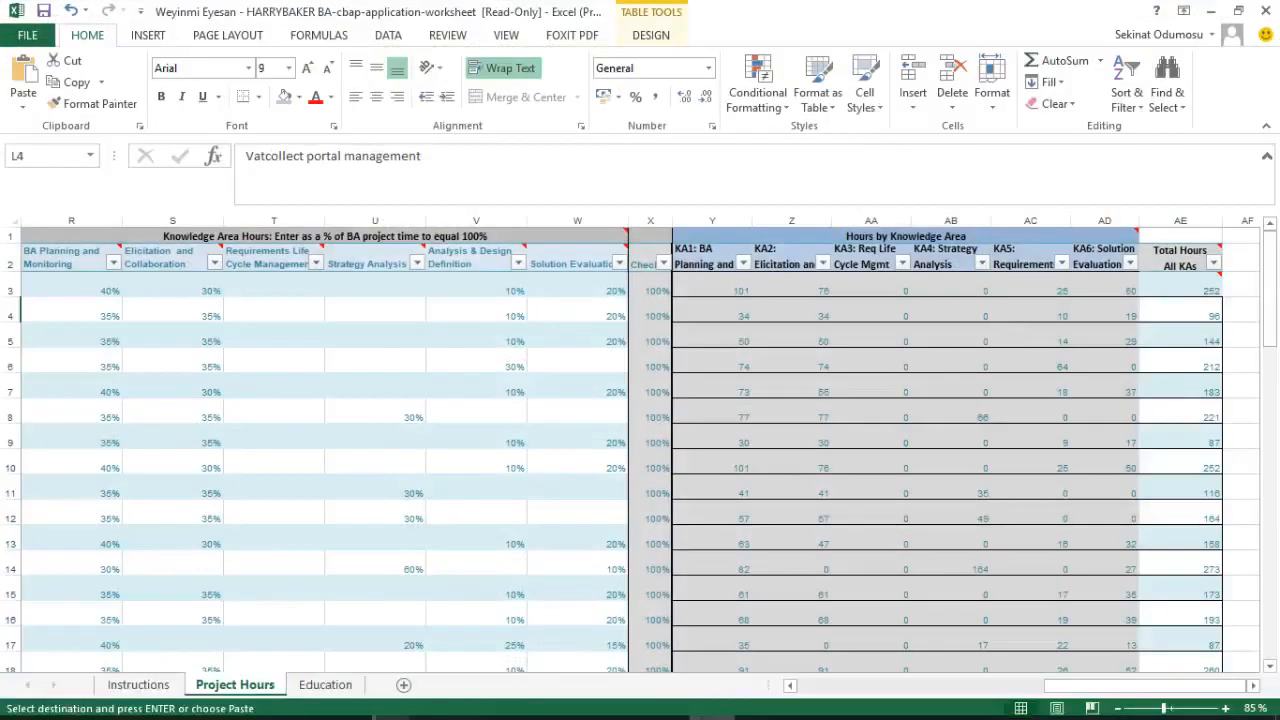
{"action": "left_click", "coordinate": [704, 705]}
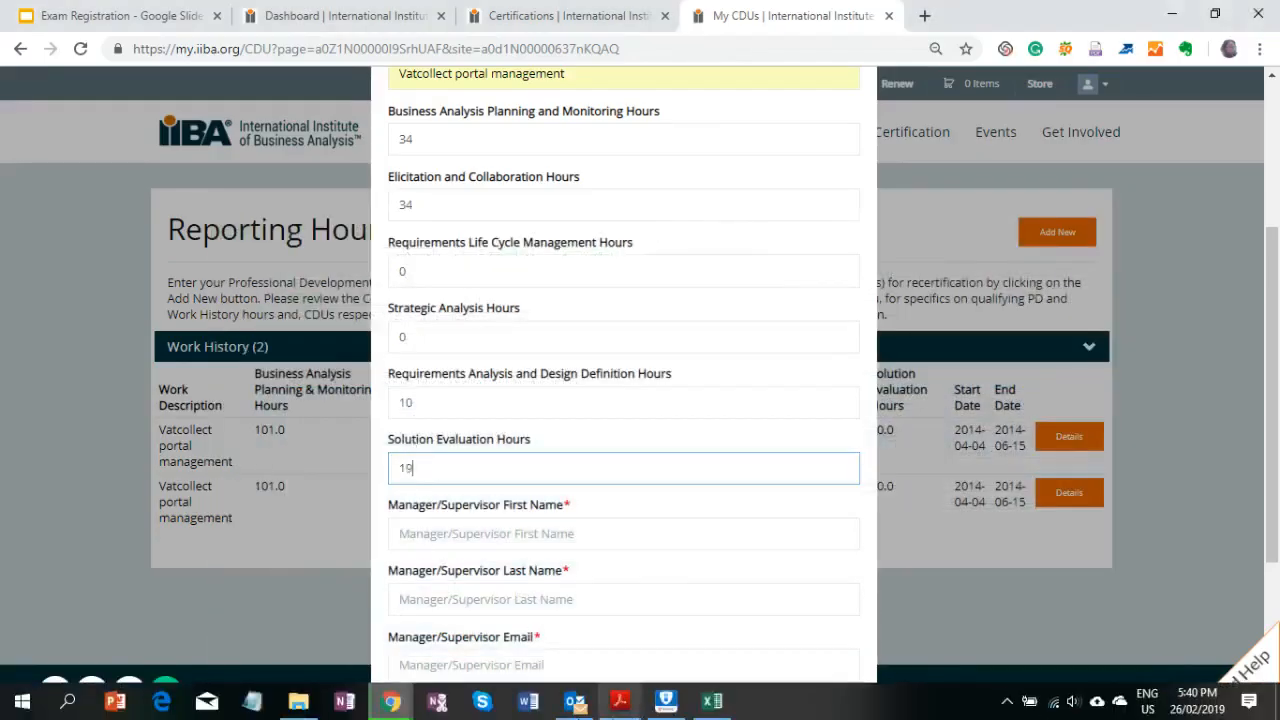
{"action": "left_click", "coordinate": [713, 703]}
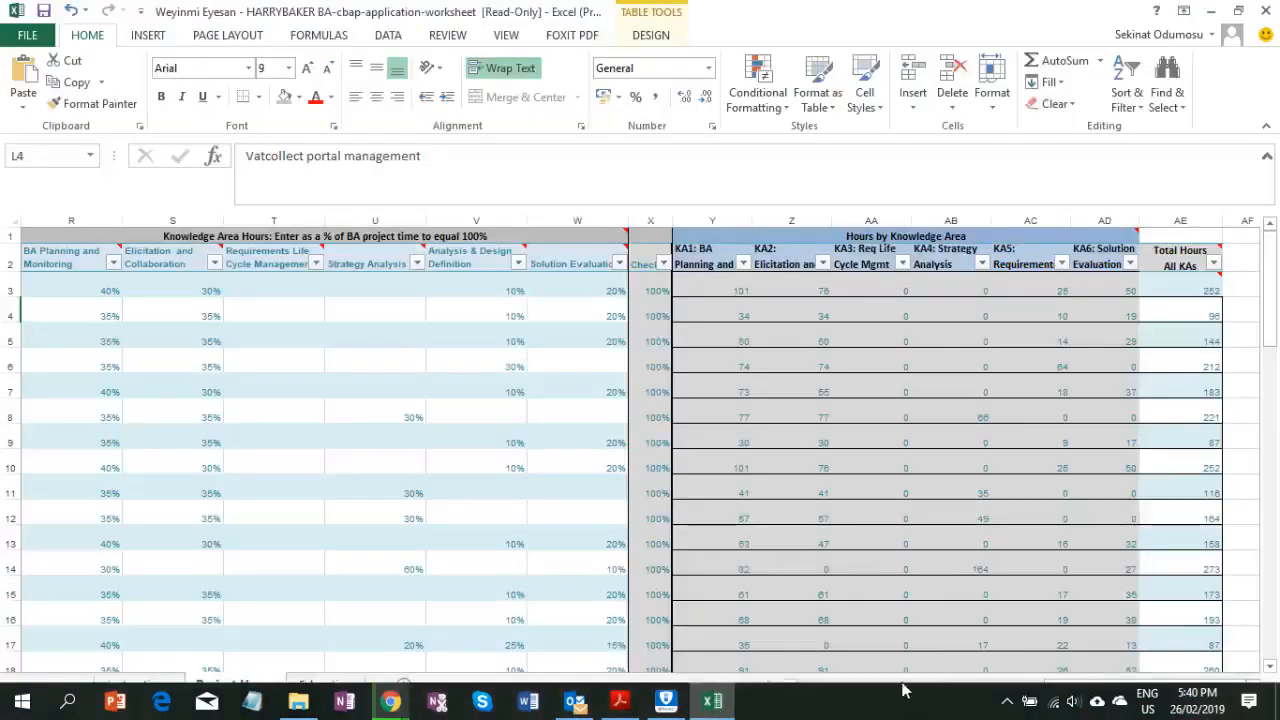
{"action": "left_click_drag", "start_coordinate": [1025, 686], "coordinate": [793, 688]}
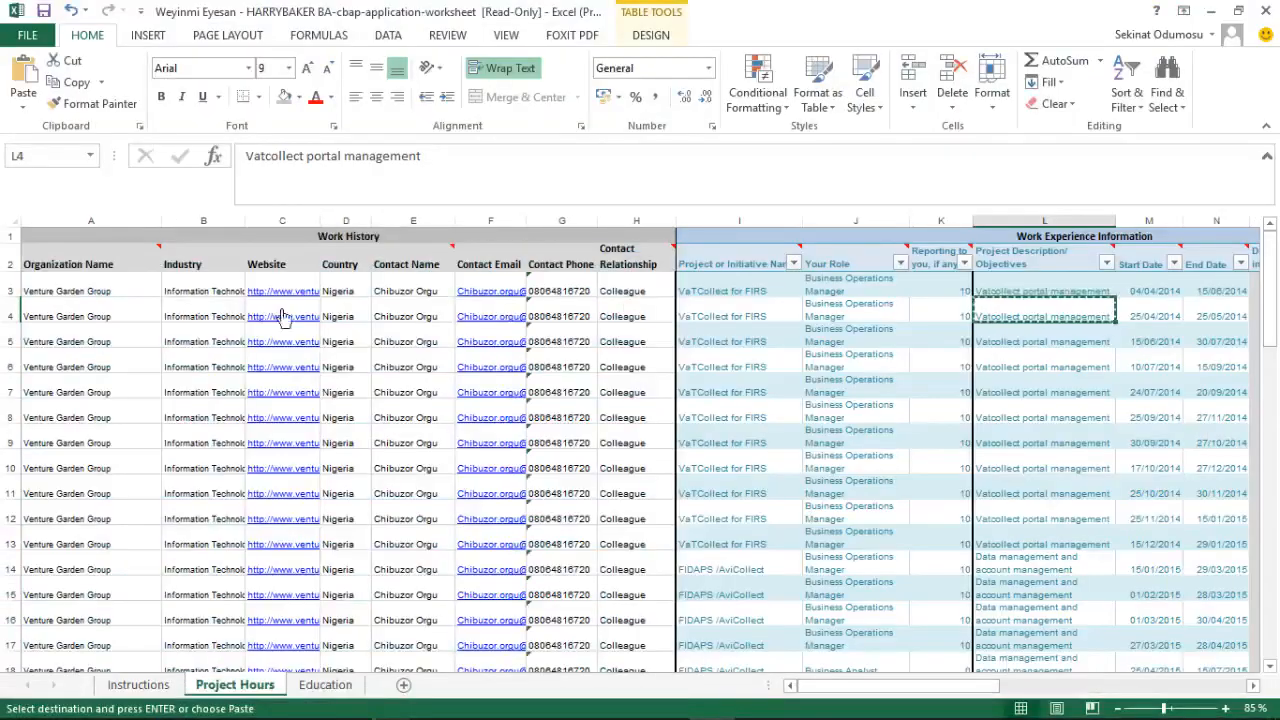
{"action": "left_click", "coordinate": [425, 315]}
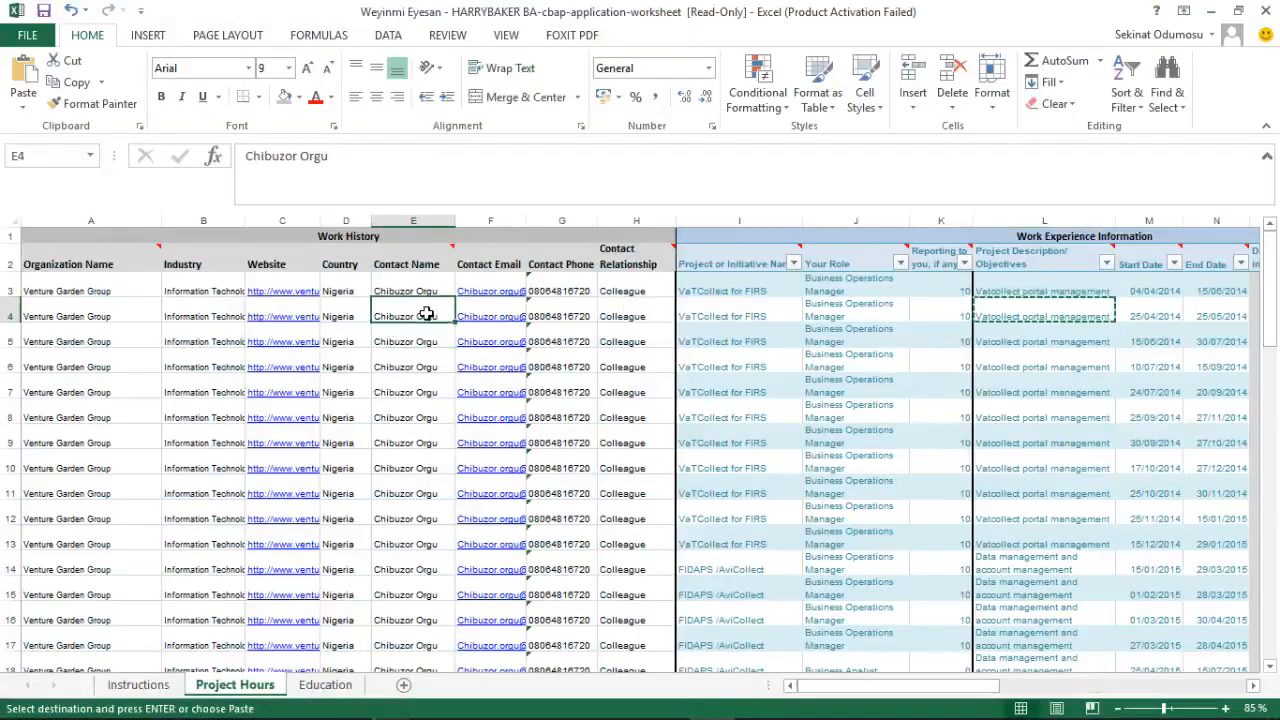
{"action": "key", "text": "ctrl+c"}
{"action": "mouse_move", "coordinate": [400, 705]}
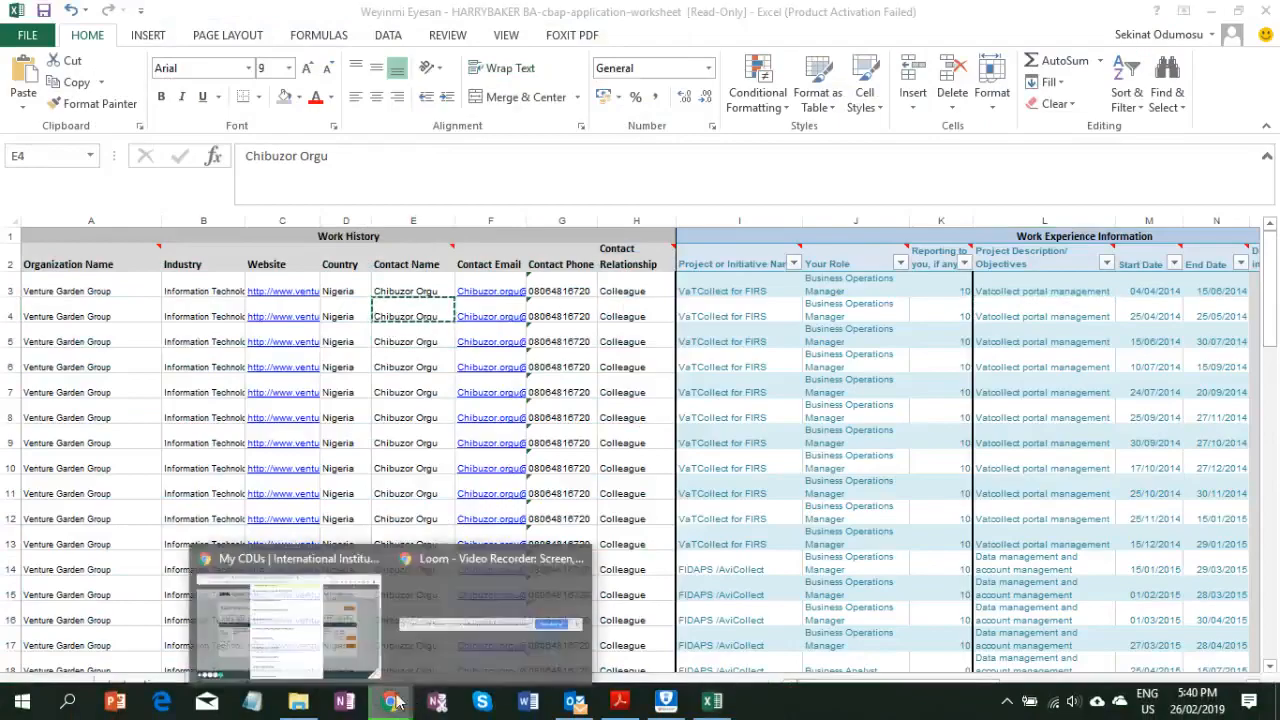
{"action": "left_click", "coordinate": [320, 646]}
{"action": "left_click", "coordinate": [432, 537]}
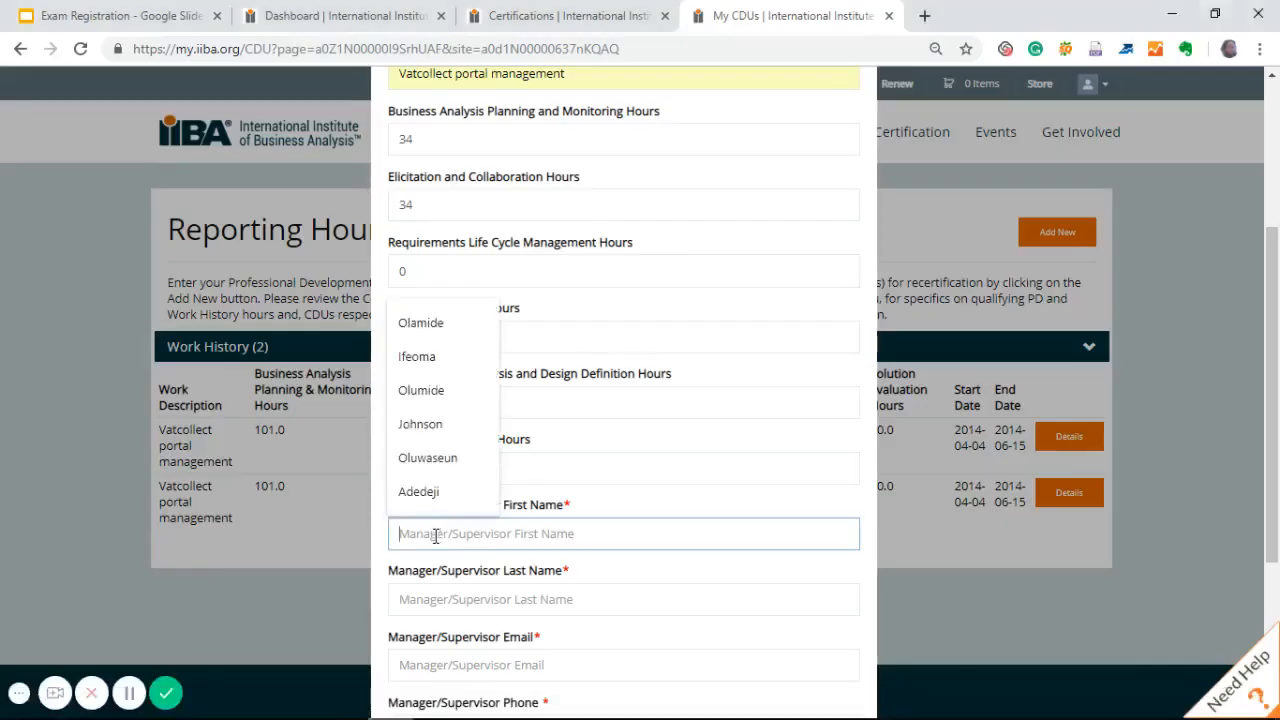
Step: Split the pasted contact name into the supervisor's First Name and Last Name fields
{"action": "key", "text": "ctrl+v"}
{"action": "left_click_drag", "start_coordinate": [458, 537], "coordinate": [485, 533]}
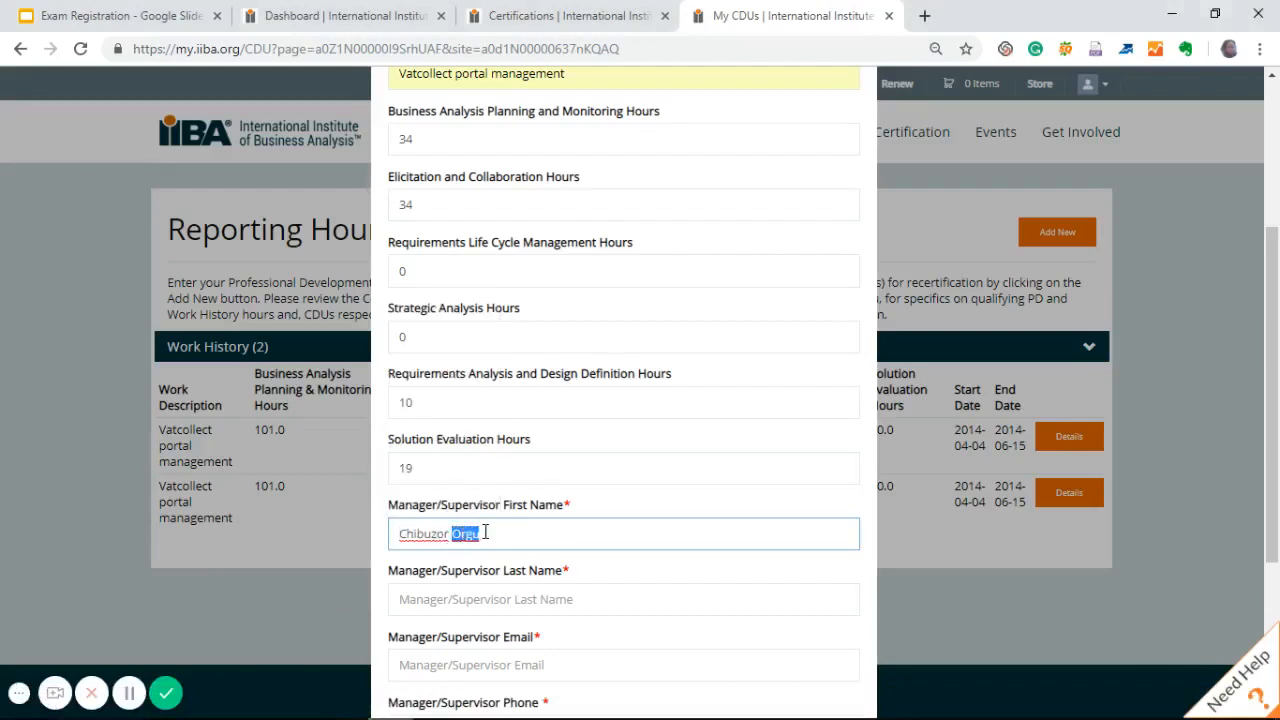
{"action": "key", "text": "ctrl+x"}
{"action": "left_click", "coordinate": [520, 599]}
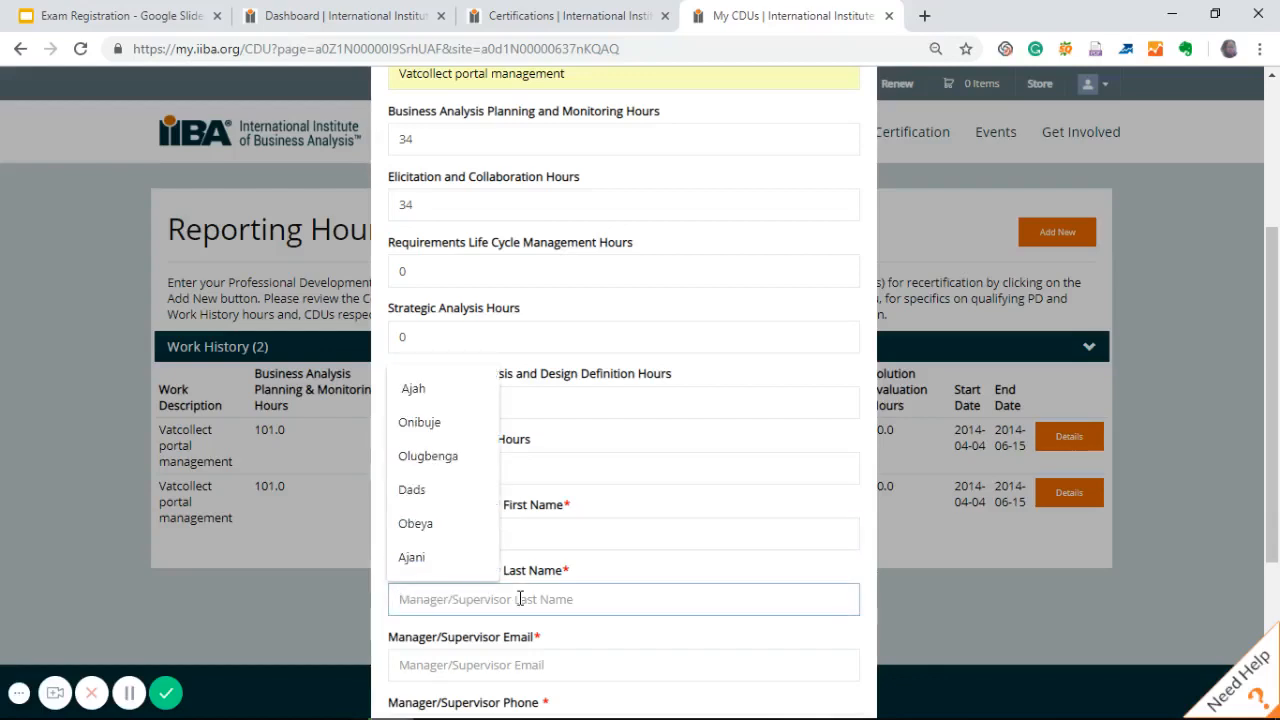
{"action": "key", "text": "ctrl+v"}
{"action": "scroll", "coordinate": [517, 594], "scroll_direction": "down", "scroll_amount": 3}
{"action": "left_click", "coordinate": [475, 399]}
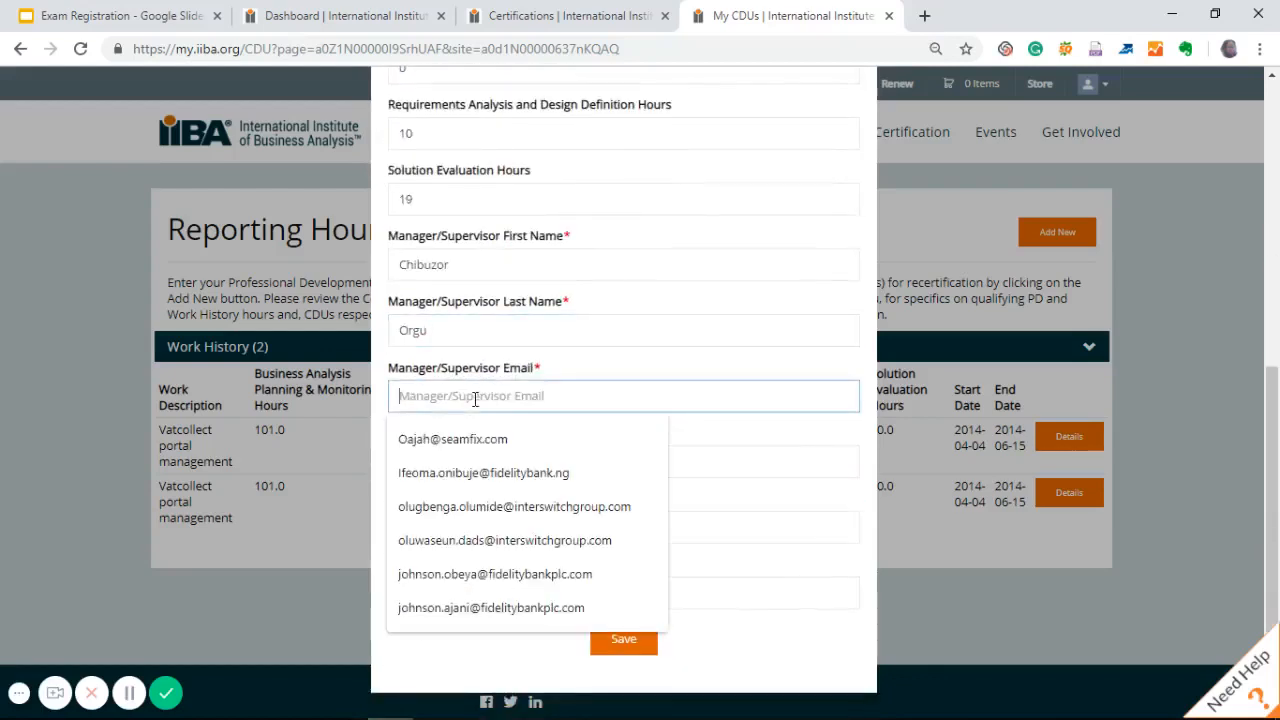
Step: Fill in the supervisor's e-mail from the autocomplete suggestions
{"action": "left_click", "coordinate": [709, 704]}
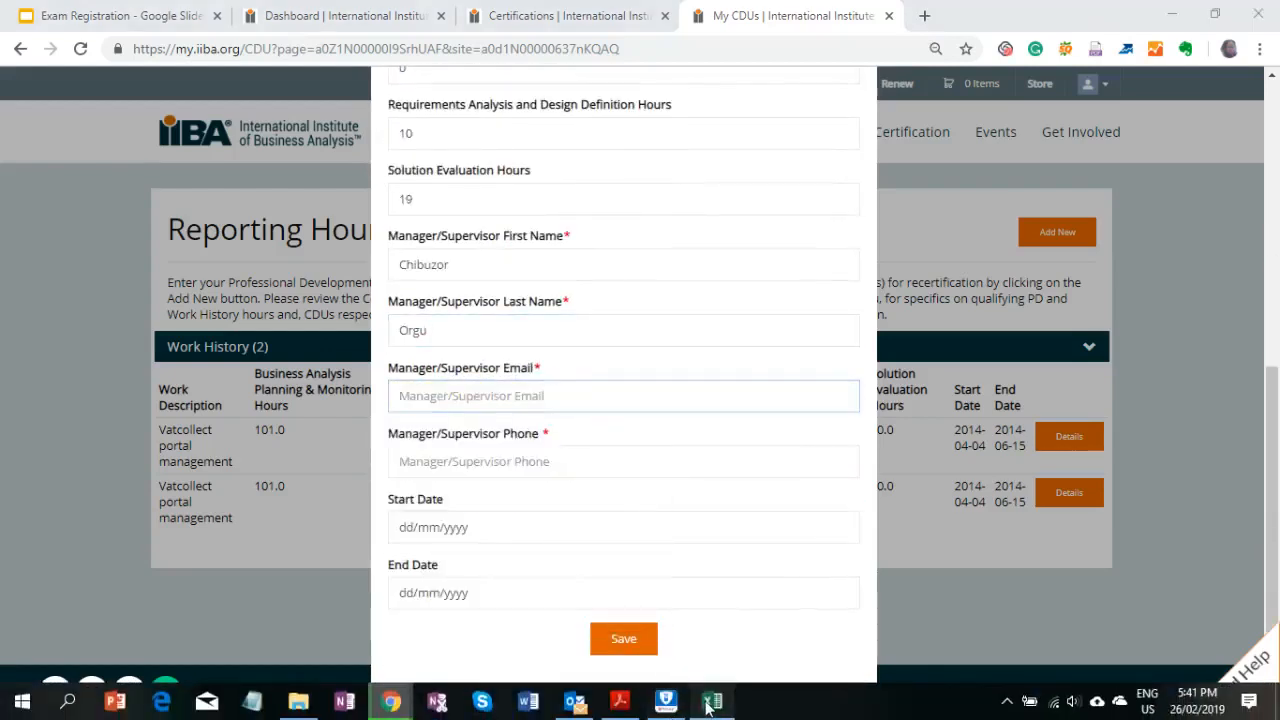
{"action": "left_click", "coordinate": [394, 701]}
{"action": "left_click", "coordinate": [322, 624]}
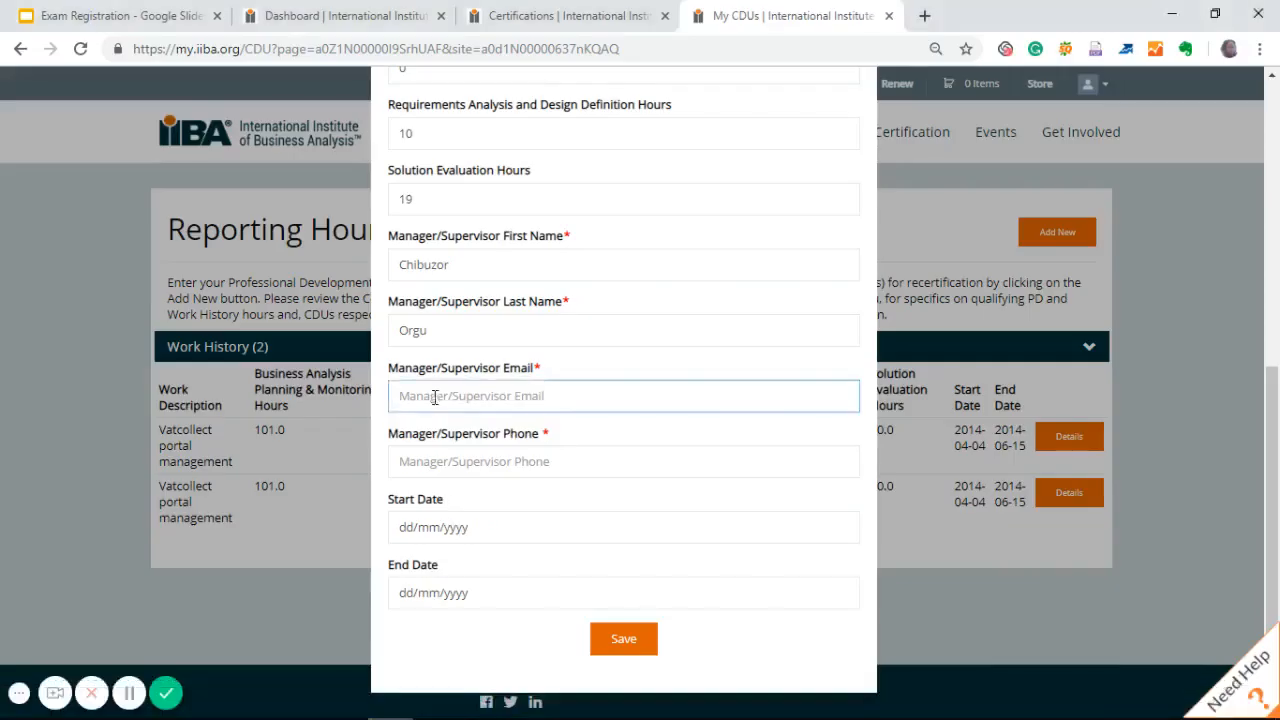
{"action": "type", "text": "ch"}
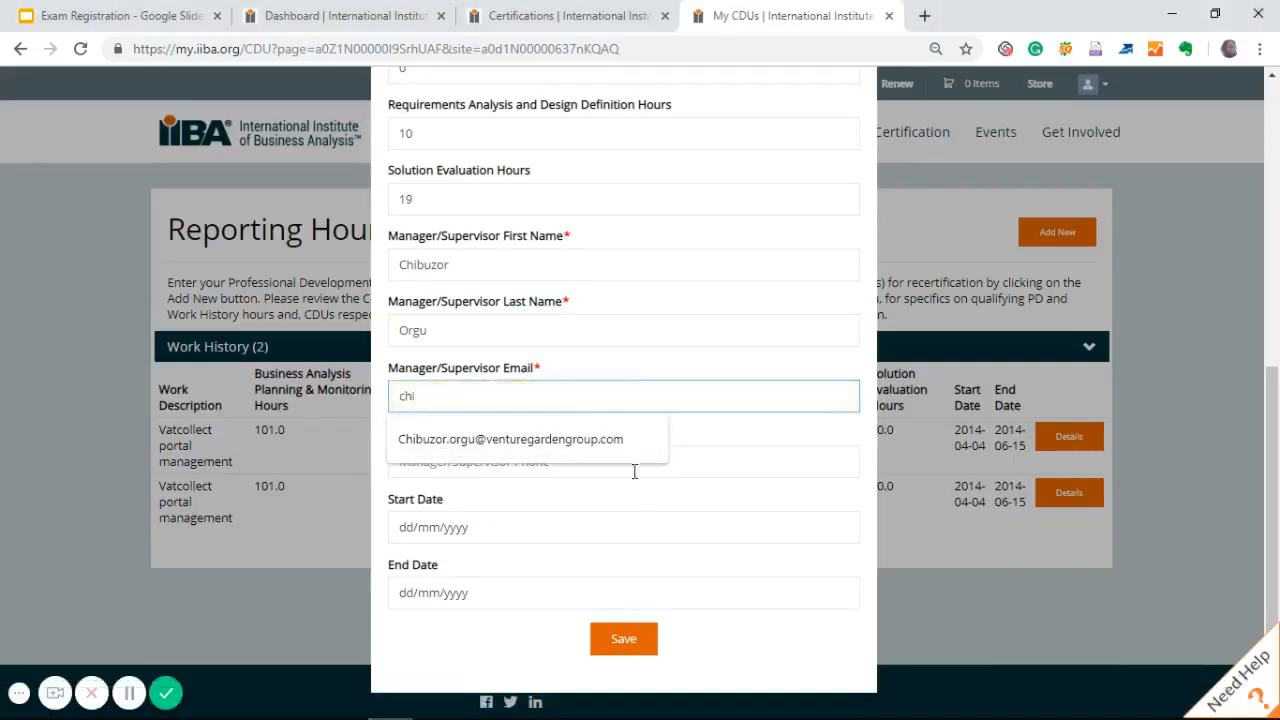
{"action": "type", "text": "i"}
{"action": "left_click", "coordinate": [590, 445]}
Step: Paste the supervisor's phone number copied from Excel cell G4
{"action": "left_click", "coordinate": [450, 462]}
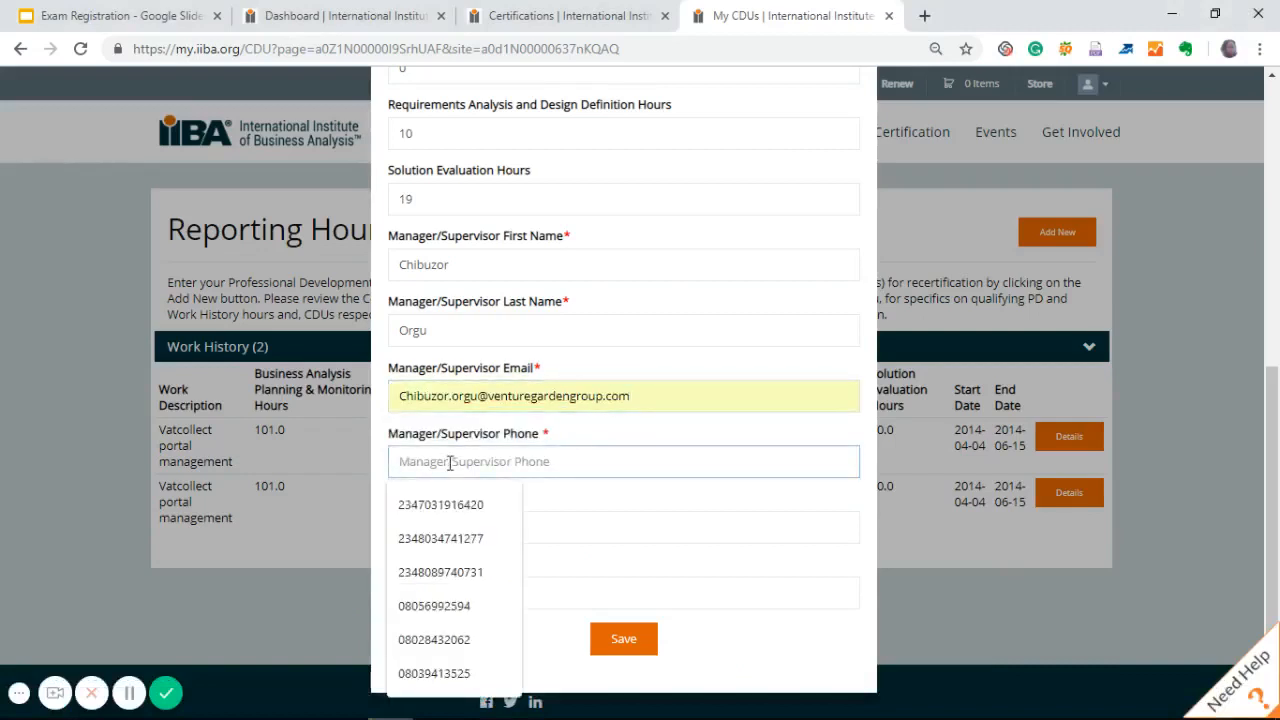
{"action": "left_click", "coordinate": [712, 702]}
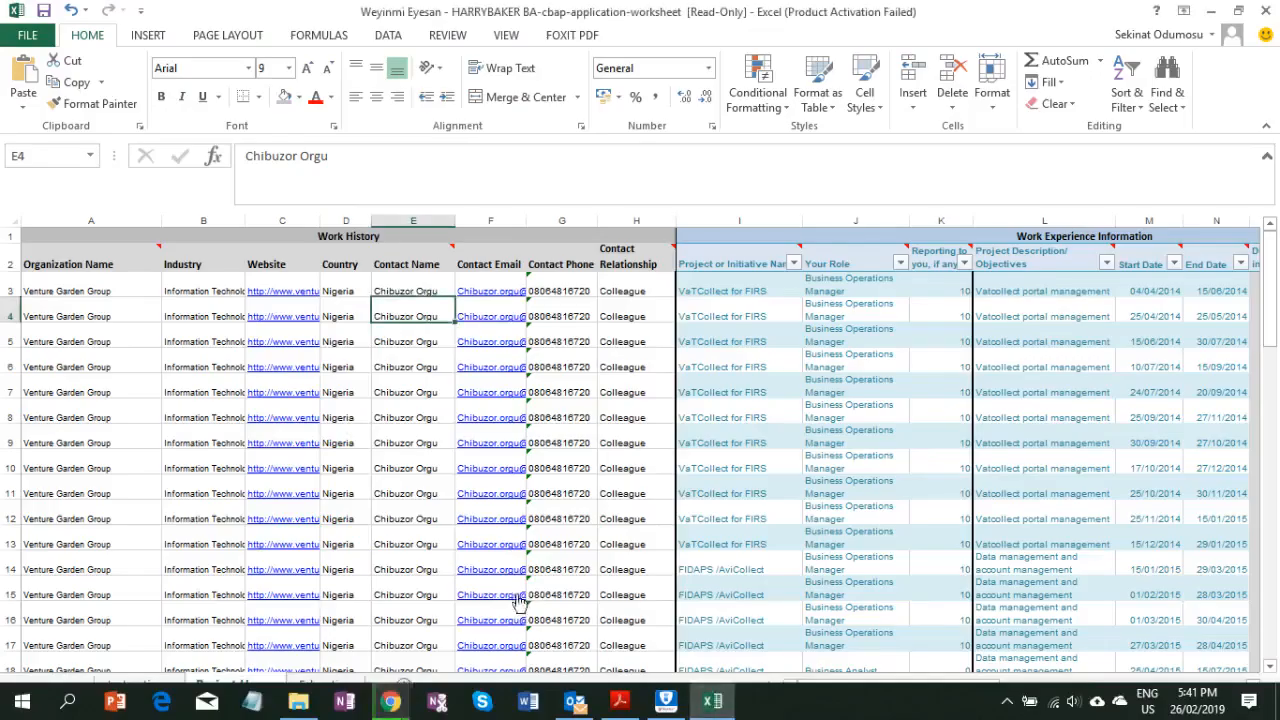
{"action": "left_click", "coordinate": [569, 324]}
{"action": "key", "text": "ctrl+c"}
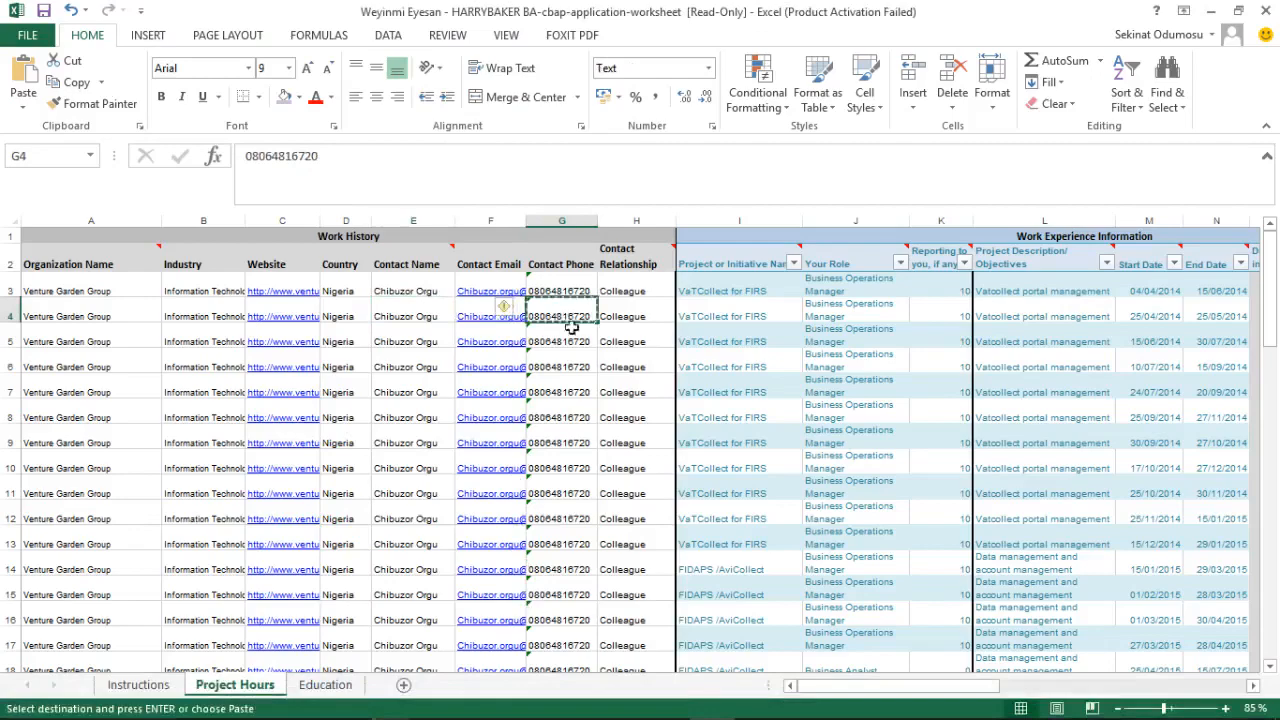
{"action": "mouse_move", "coordinate": [392, 690]}
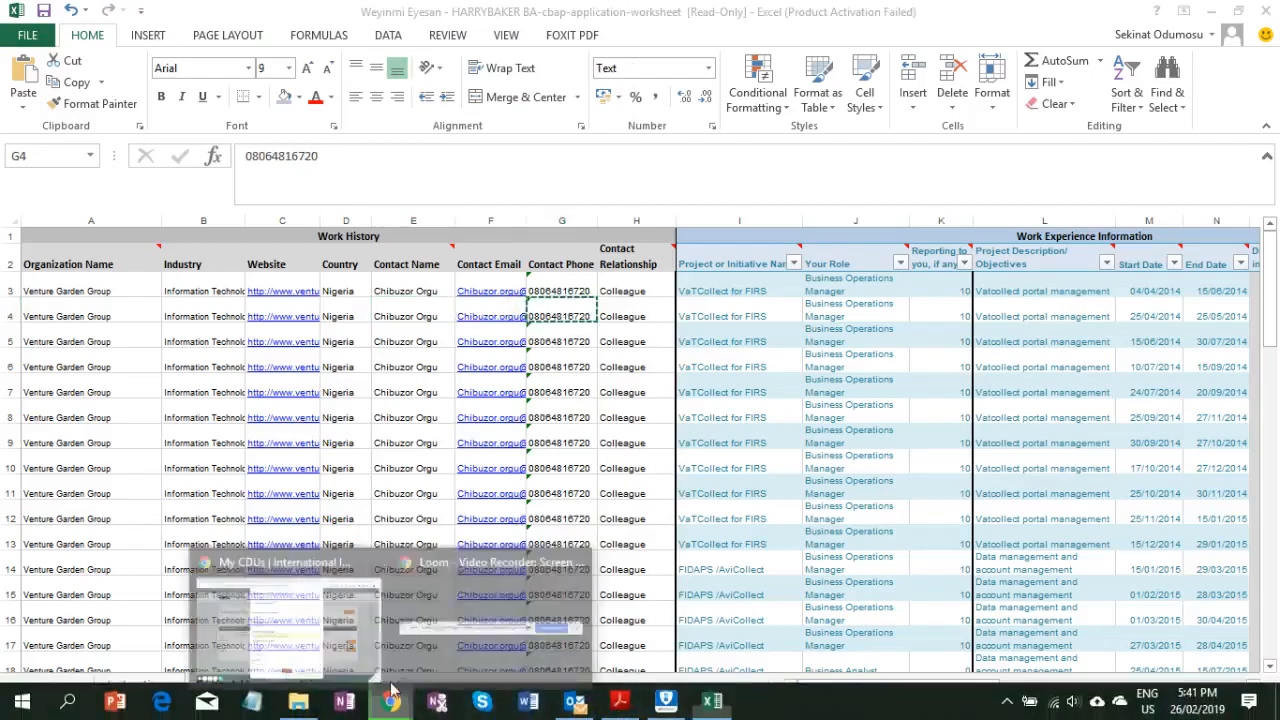
{"action": "left_click", "coordinate": [288, 620]}
{"action": "left_click", "coordinate": [512, 464]}
{"action": "key", "text": "ctrl+v"}
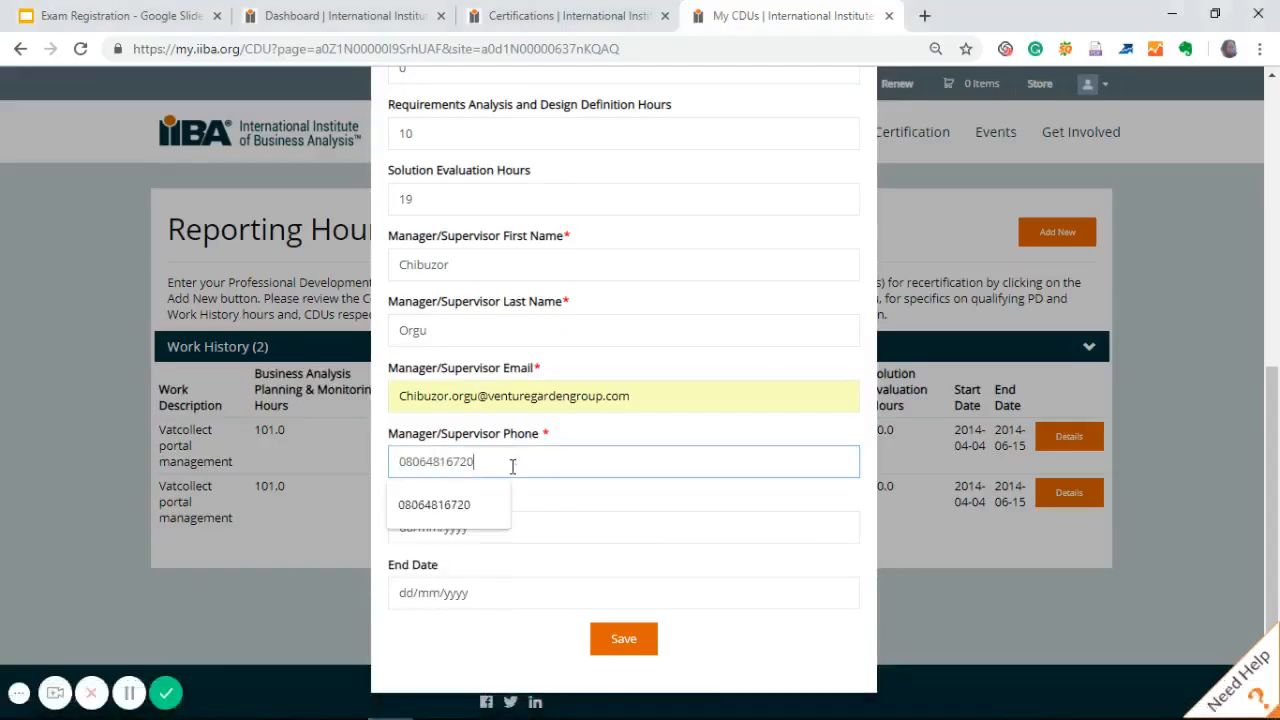
{"action": "left_click", "coordinate": [555, 530]}
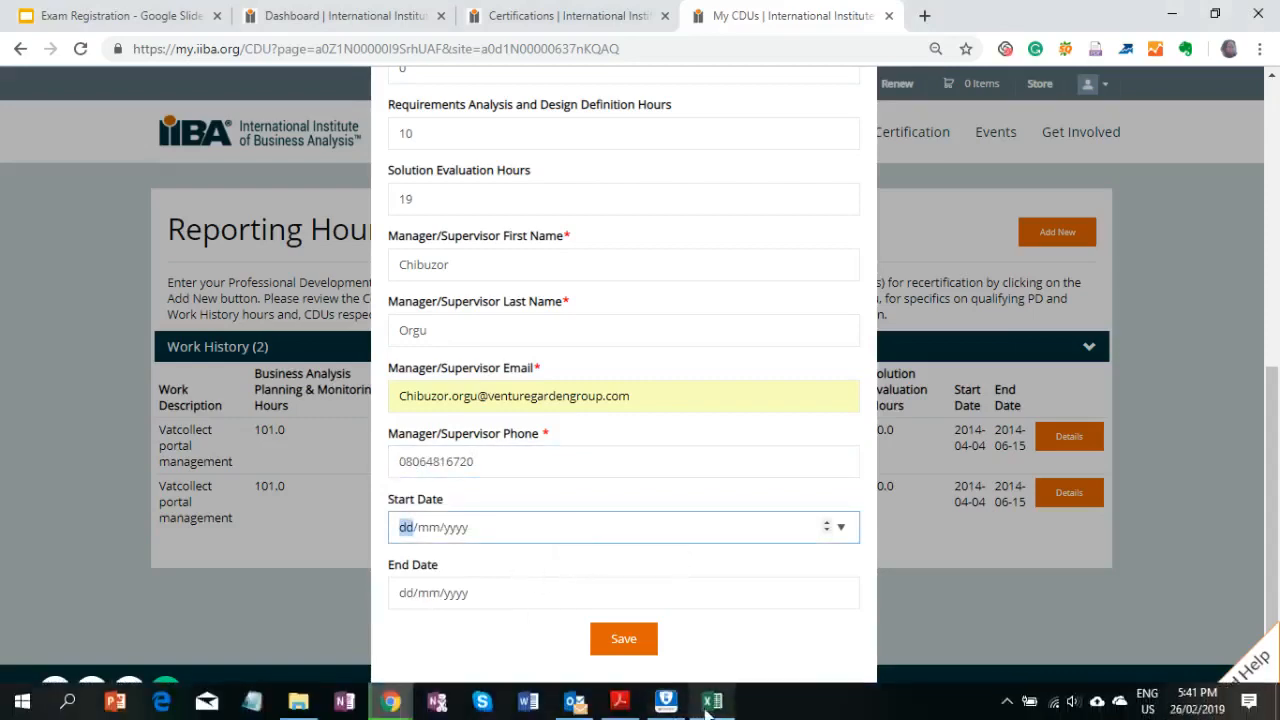
Step: Set the Start Date to 25/04/2014 from Excel cell M4 using the date spinners
{"action": "left_click", "coordinate": [711, 701]}
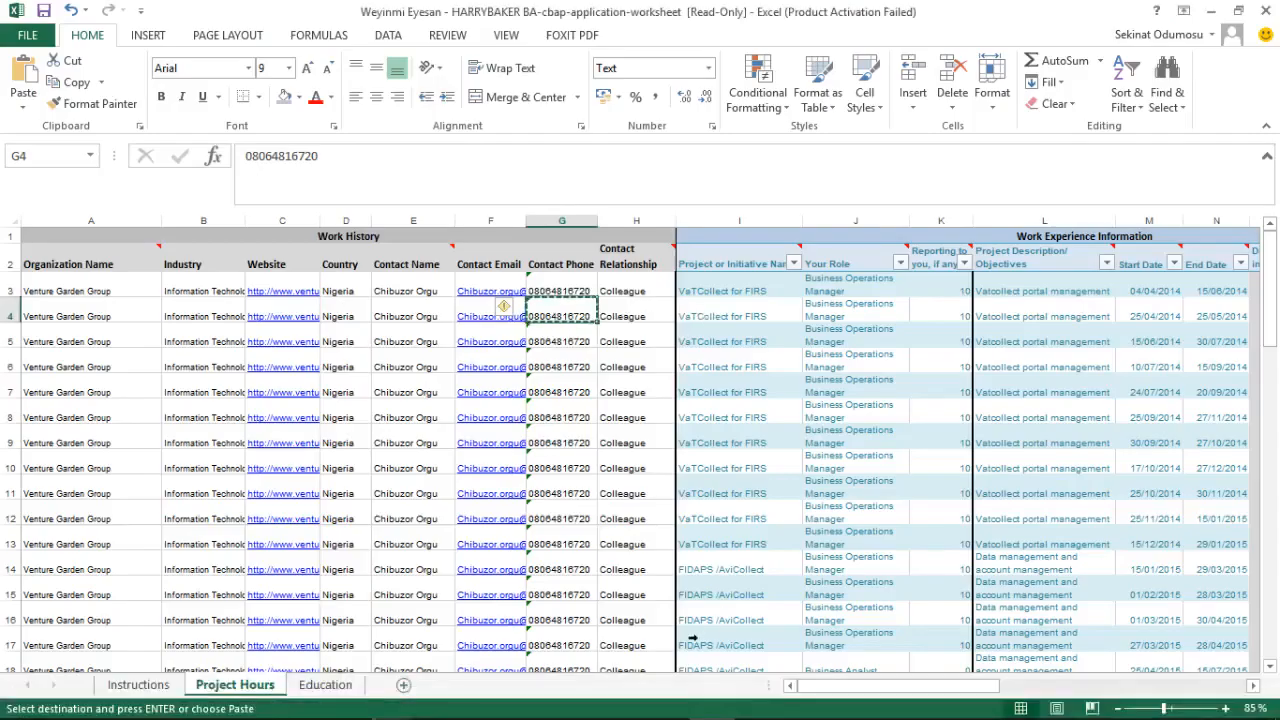
{"action": "left_click_drag", "start_coordinate": [847, 687], "coordinate": [917, 692]}
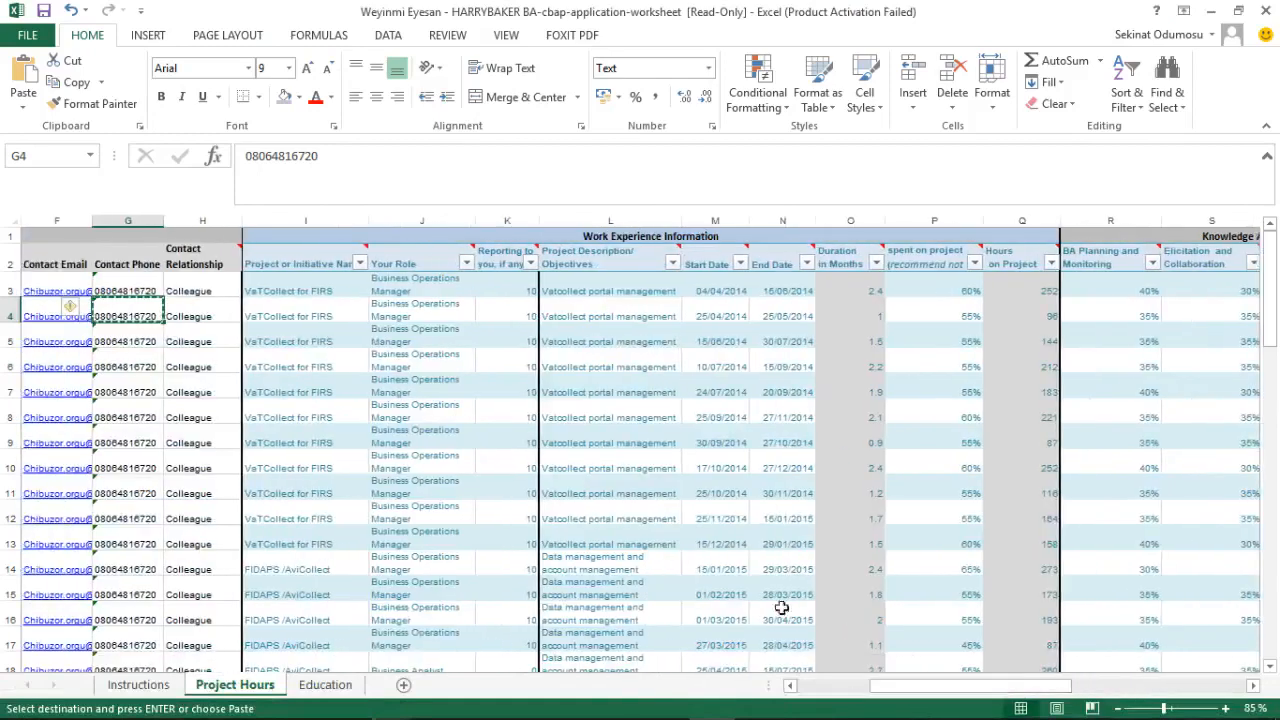
{"action": "left_click", "coordinate": [726, 310]}
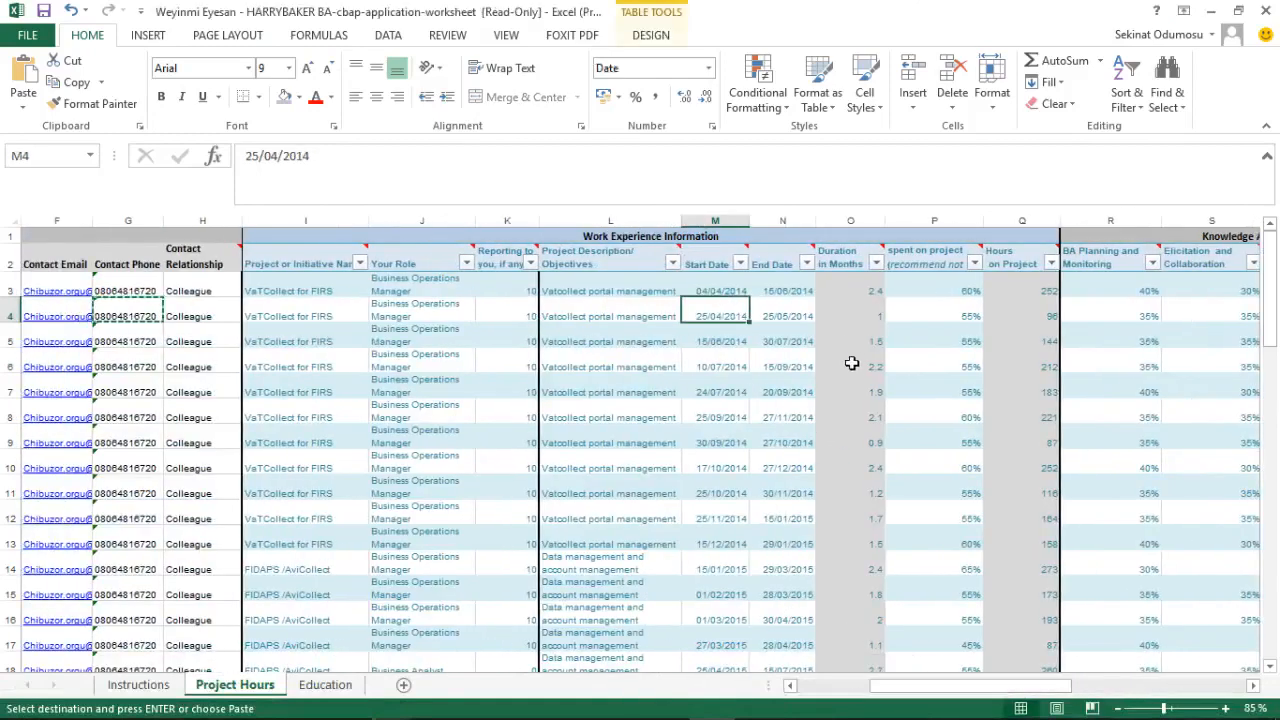
{"action": "mouse_move", "coordinate": [530, 713]}
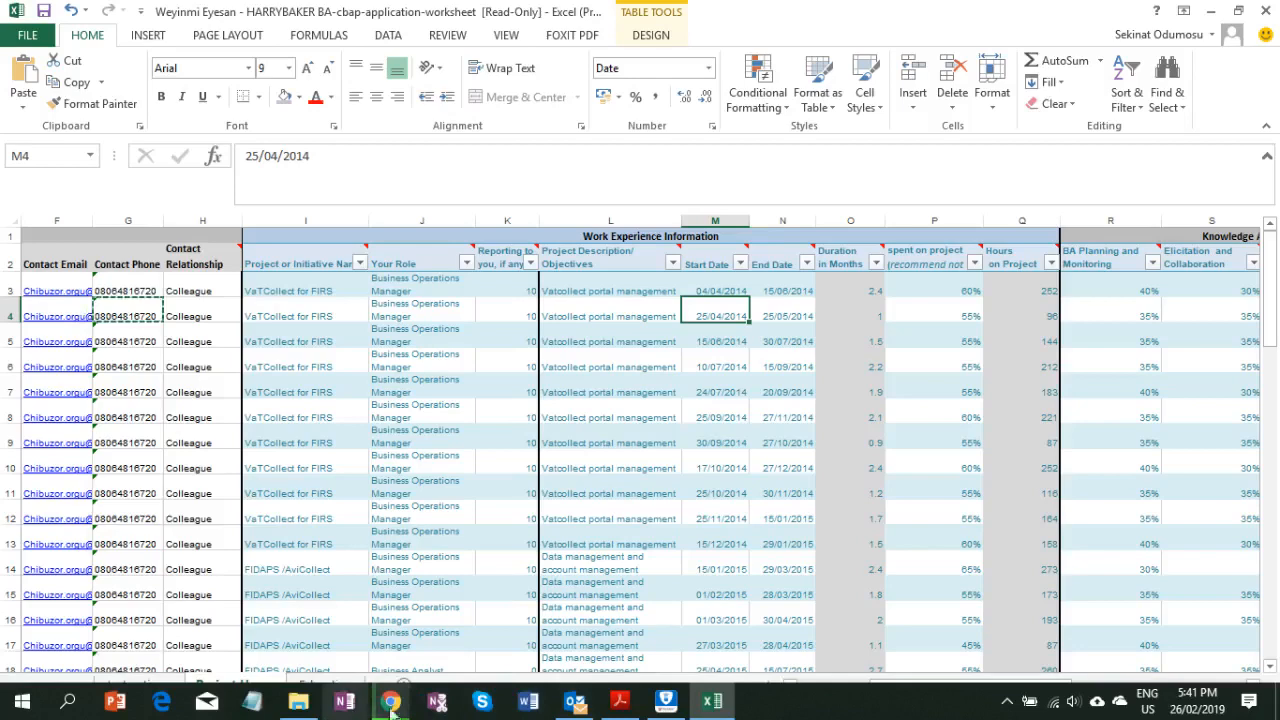
{"action": "mouse_move", "coordinate": [385, 710]}
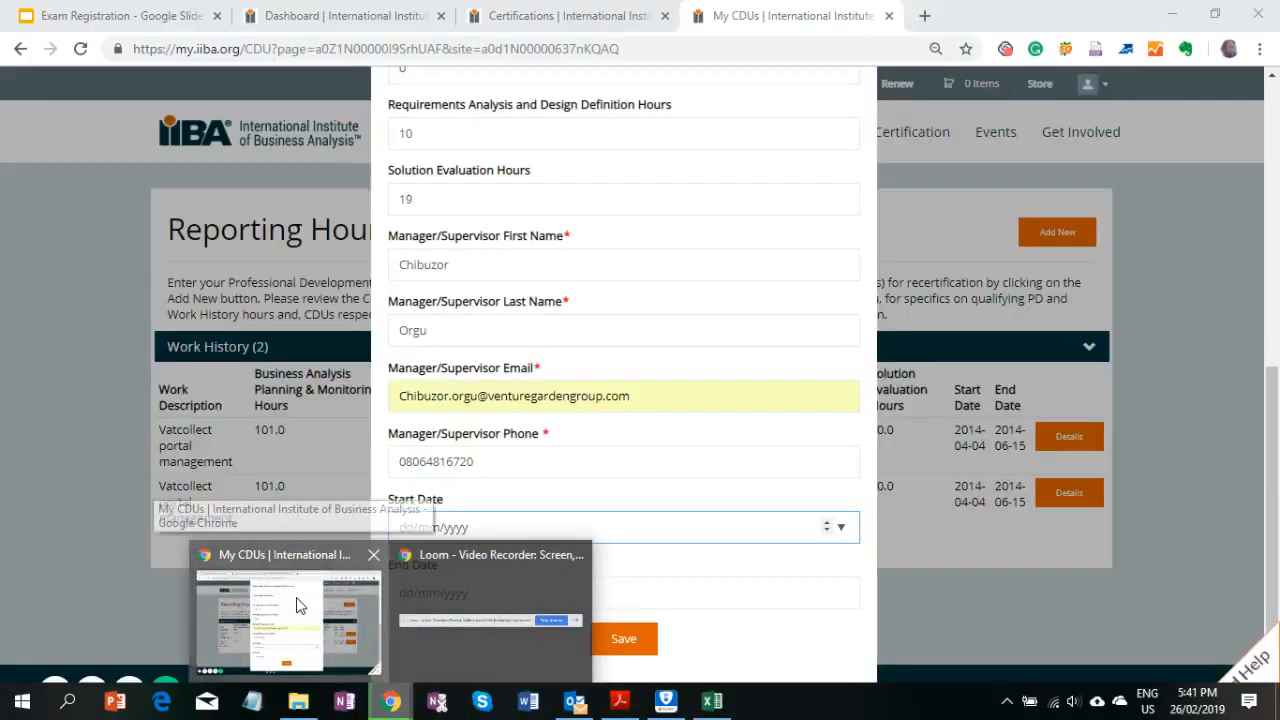
{"action": "left_click", "coordinate": [297, 604]}
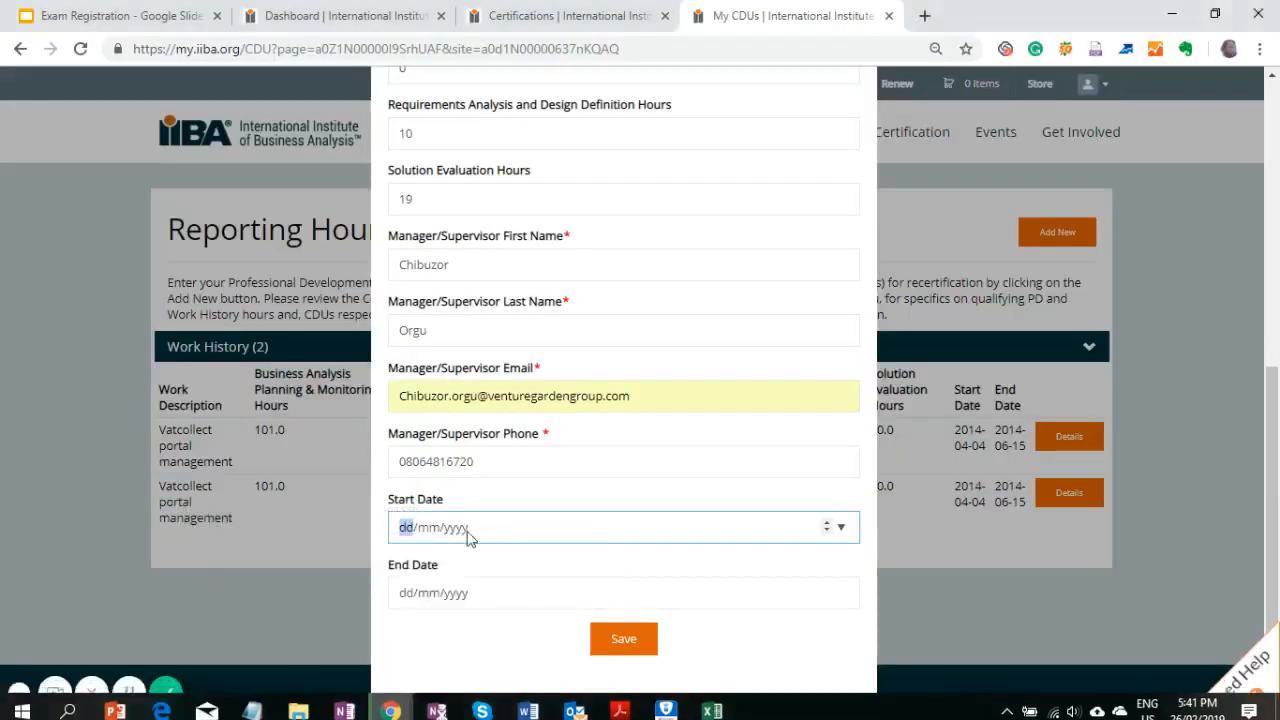
{"action": "left_click", "coordinate": [827, 533]}
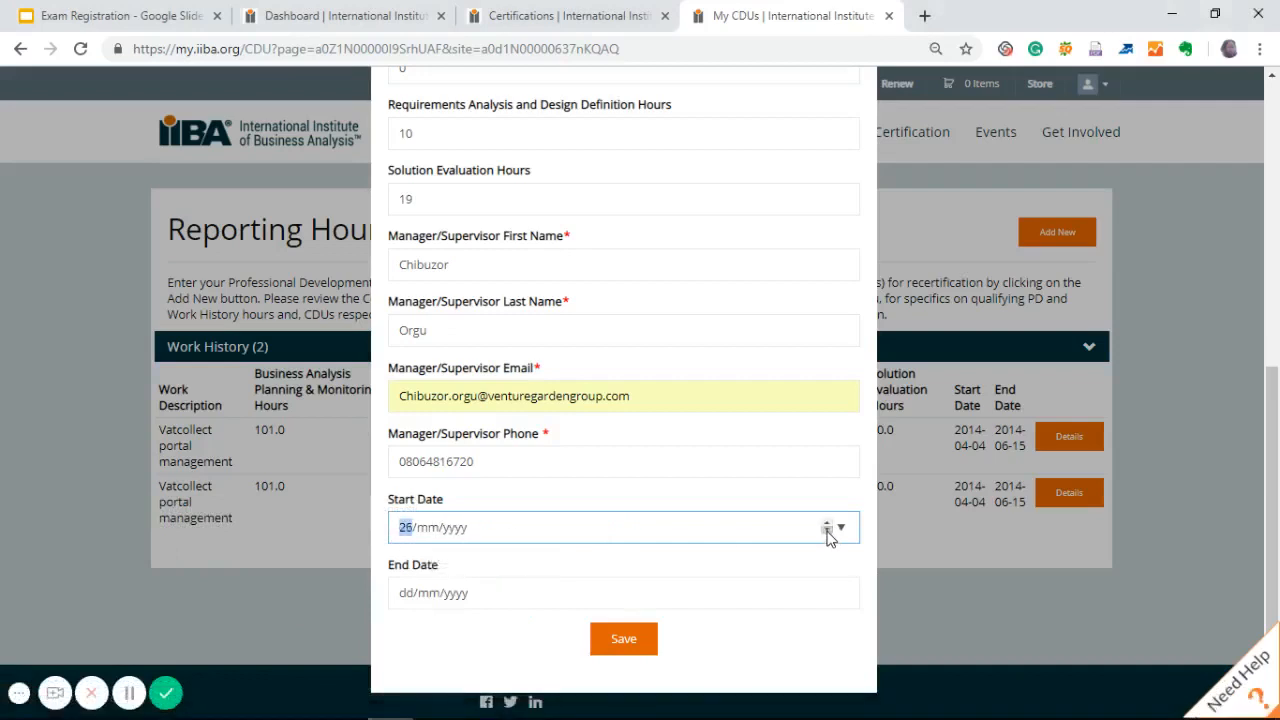
{"action": "left_click", "coordinate": [426, 530]}
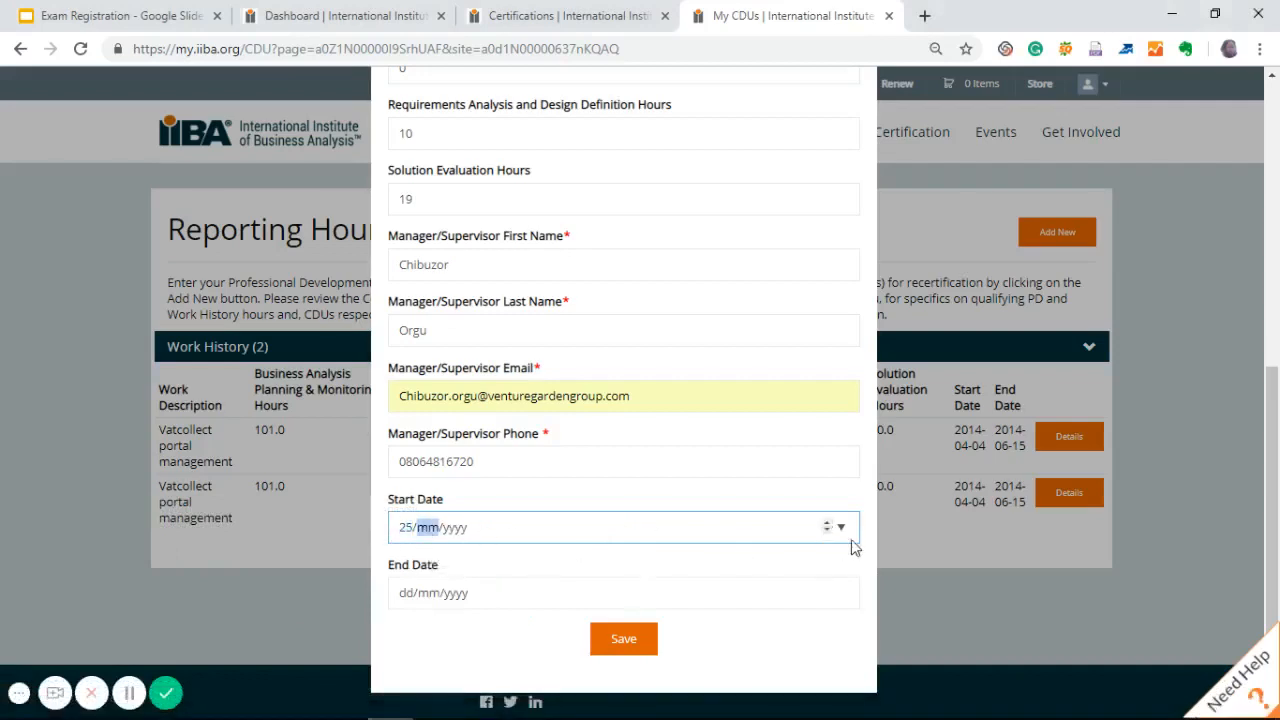
{"action": "left_click", "coordinate": [826, 532]}
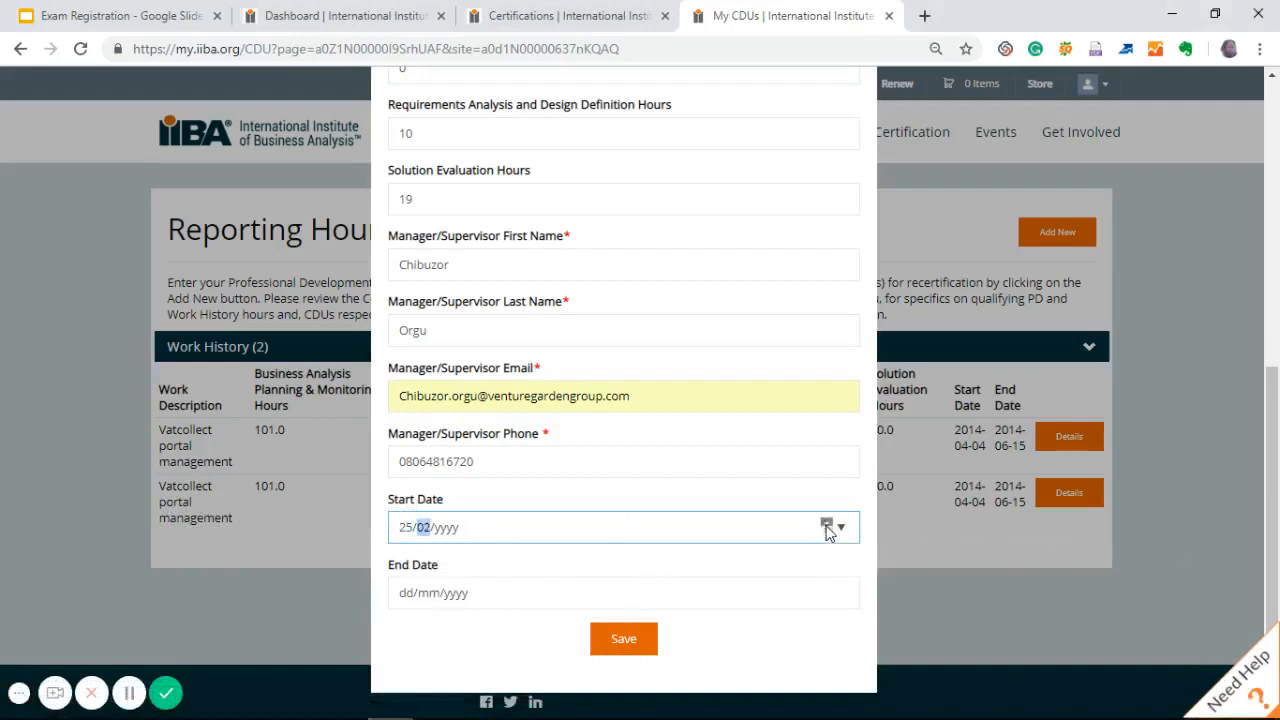
{"action": "left_click", "coordinate": [446, 529]}
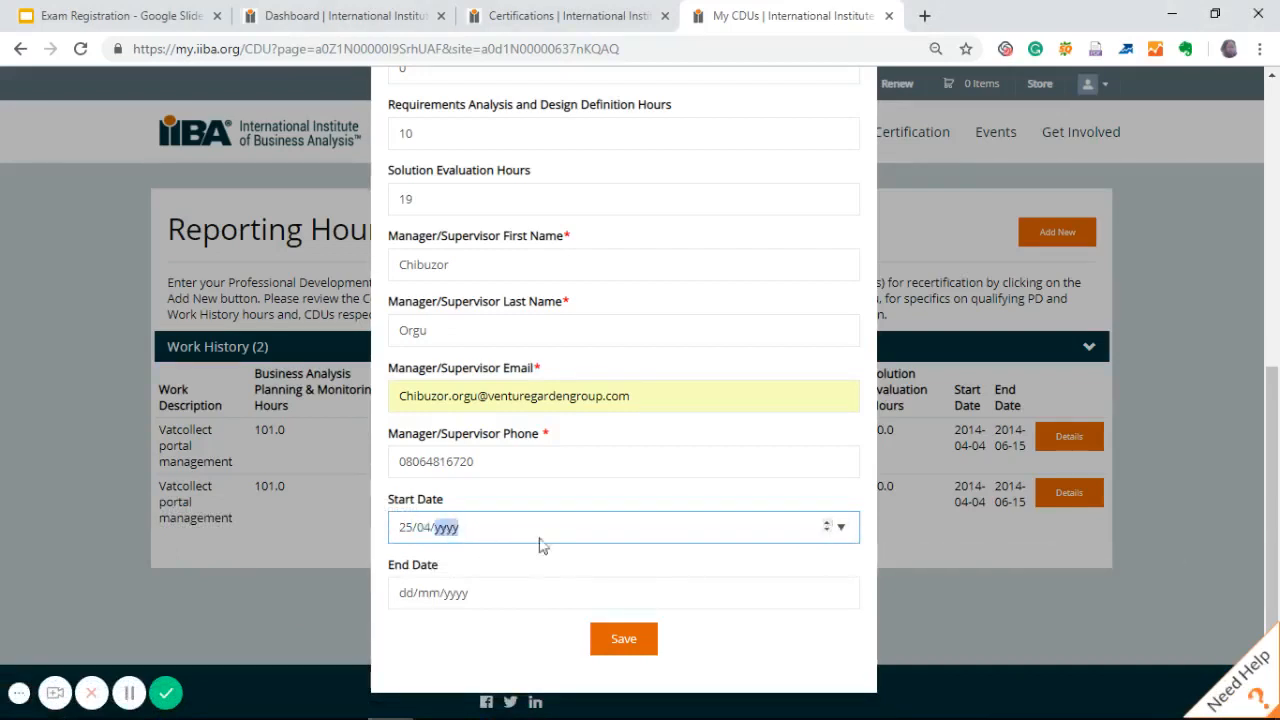
{"action": "left_click", "coordinate": [827, 524]}
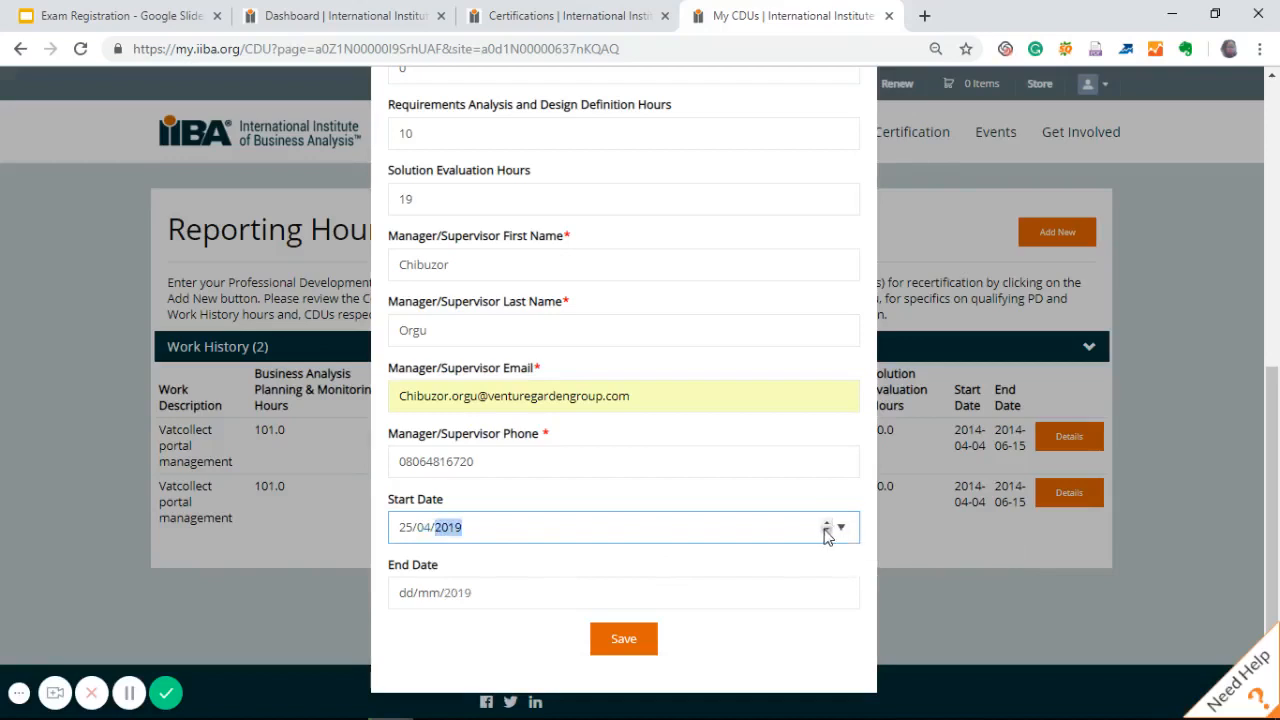
{"action": "double_click", "coordinate": [826, 532]}
{"action": "left_click", "coordinate": [826, 524]}
Step: Pick 25 April 2014 as the End Date in the calendar picker
{"action": "left_click", "coordinate": [455, 605]}
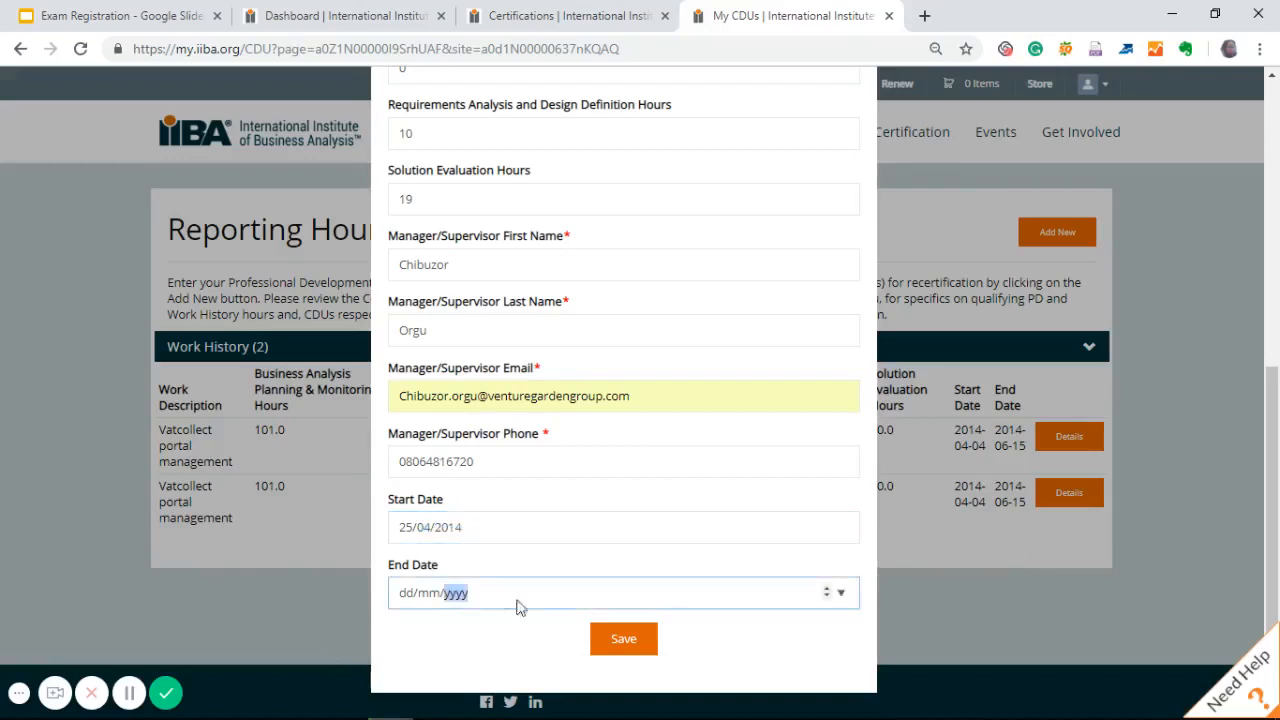
{"action": "left_click", "coordinate": [712, 705]}
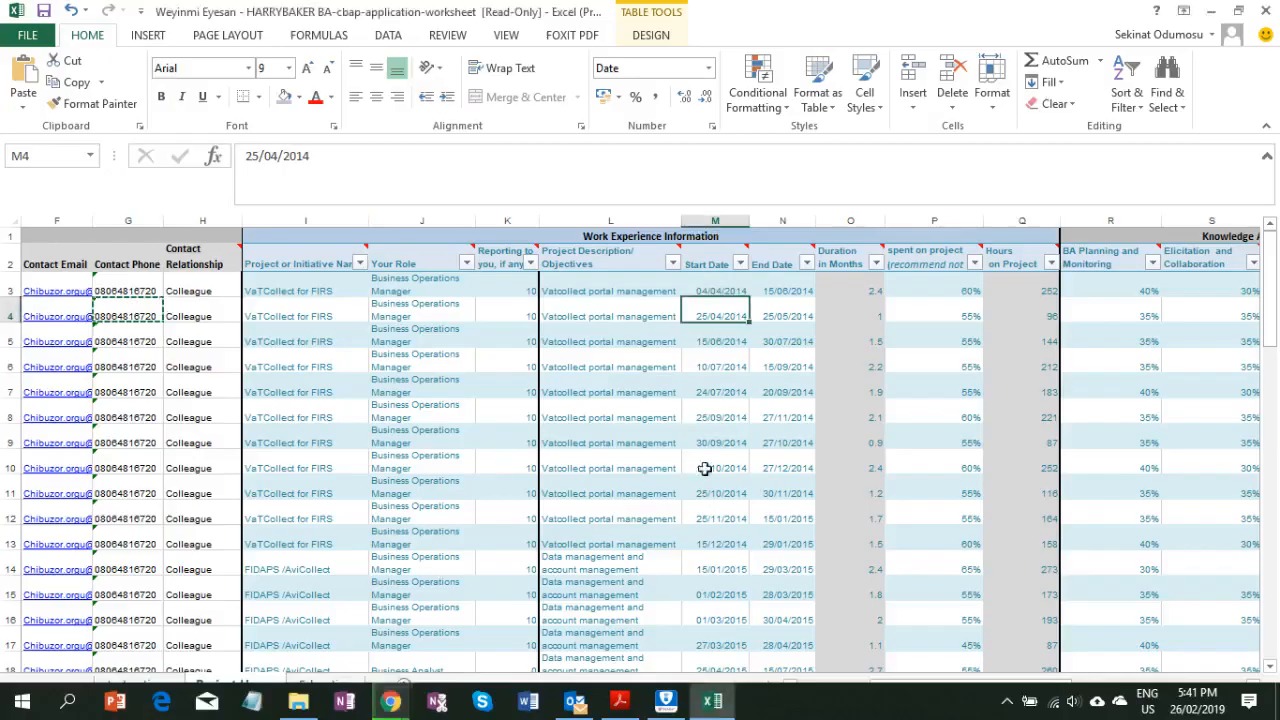
{"action": "left_click", "coordinate": [712, 705]}
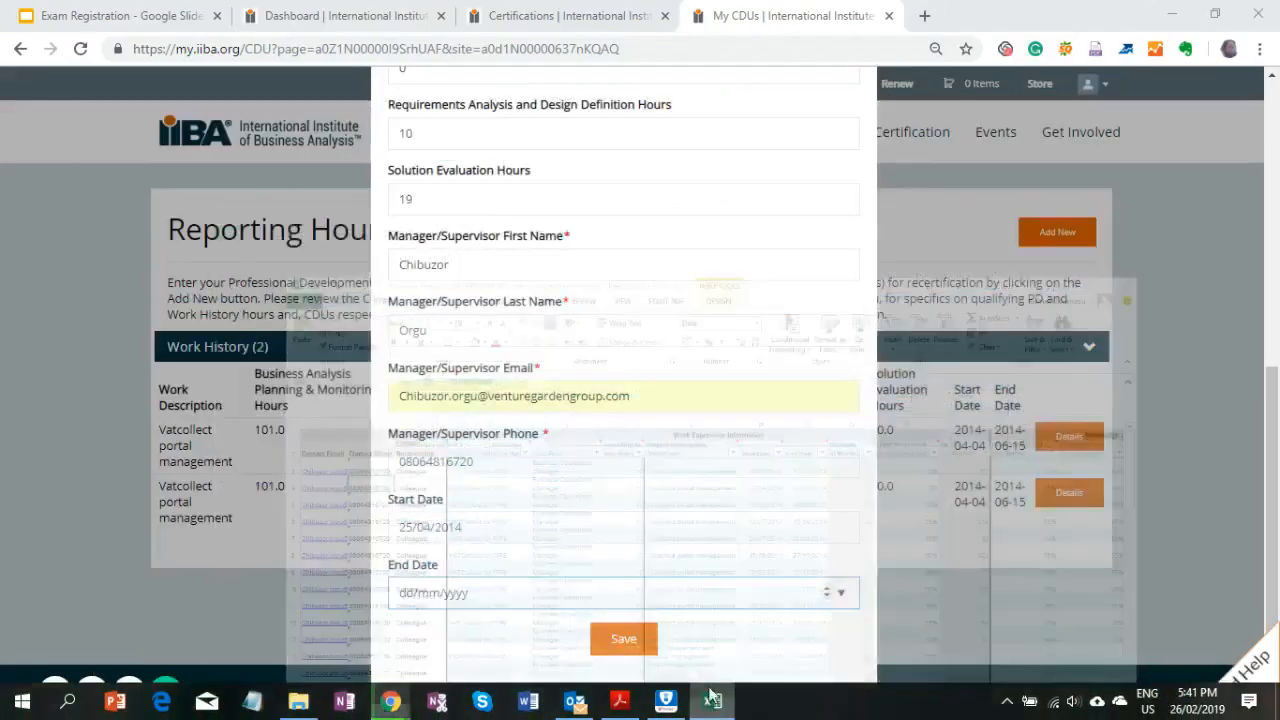
{"action": "left_click", "coordinate": [841, 594]}
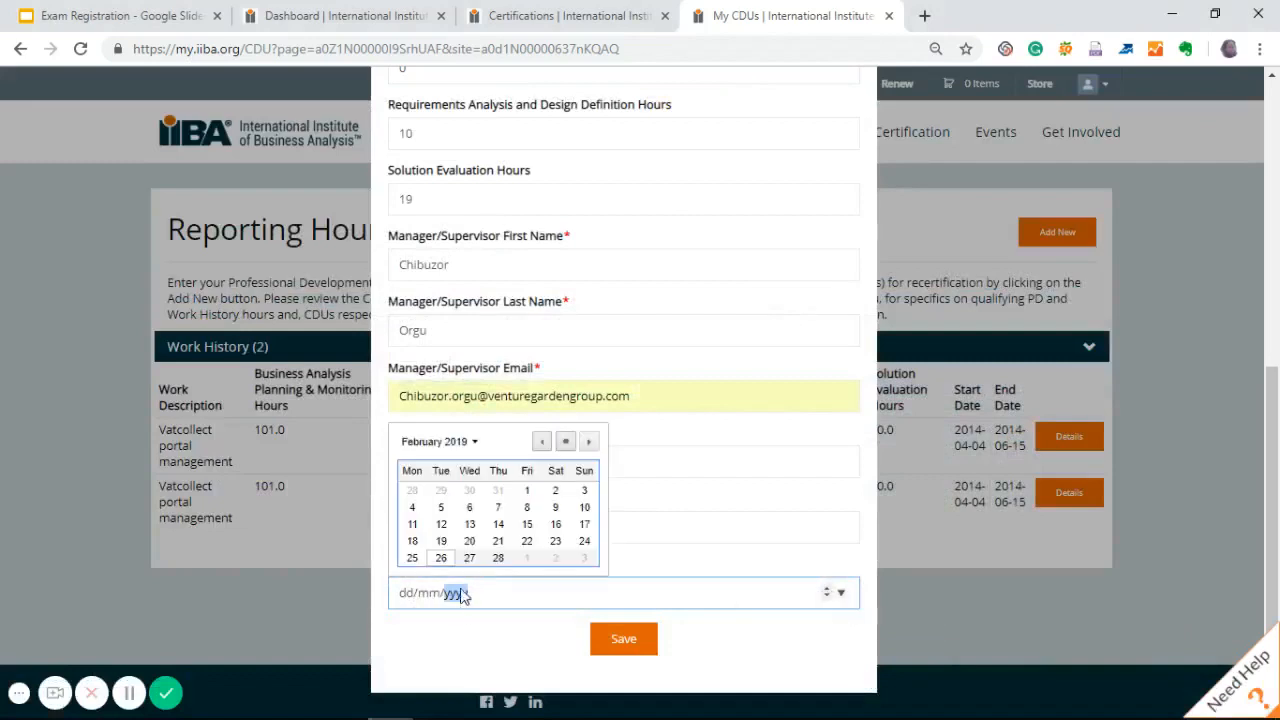
{"action": "left_click", "coordinate": [446, 447]}
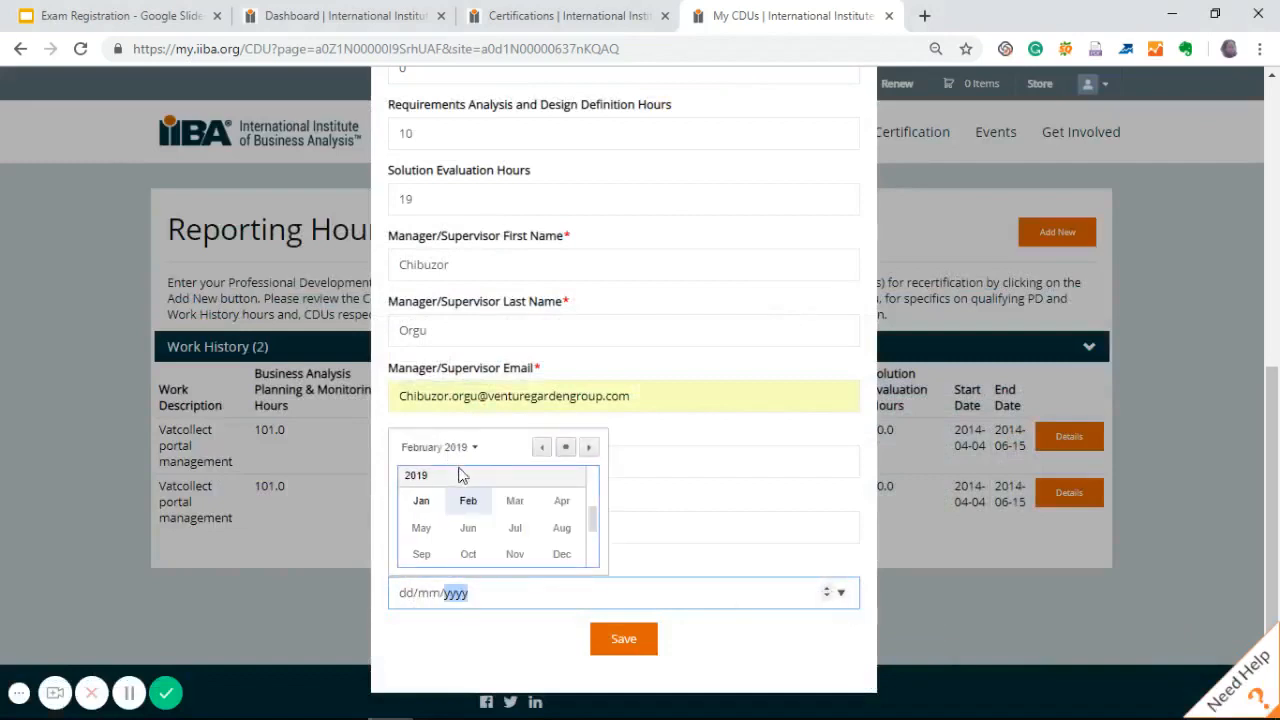
{"action": "scroll", "coordinate": [440, 480], "scroll_direction": "up", "scroll_amount": 5}
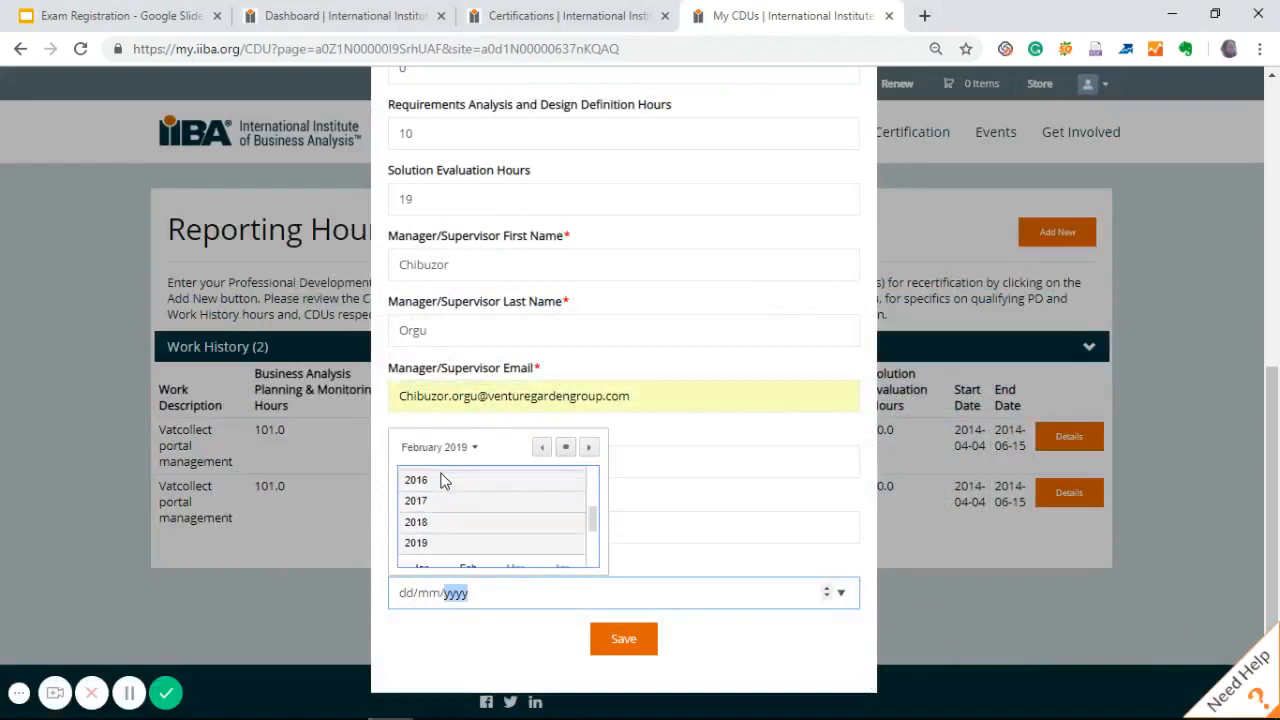
{"action": "left_click", "coordinate": [444, 478]}
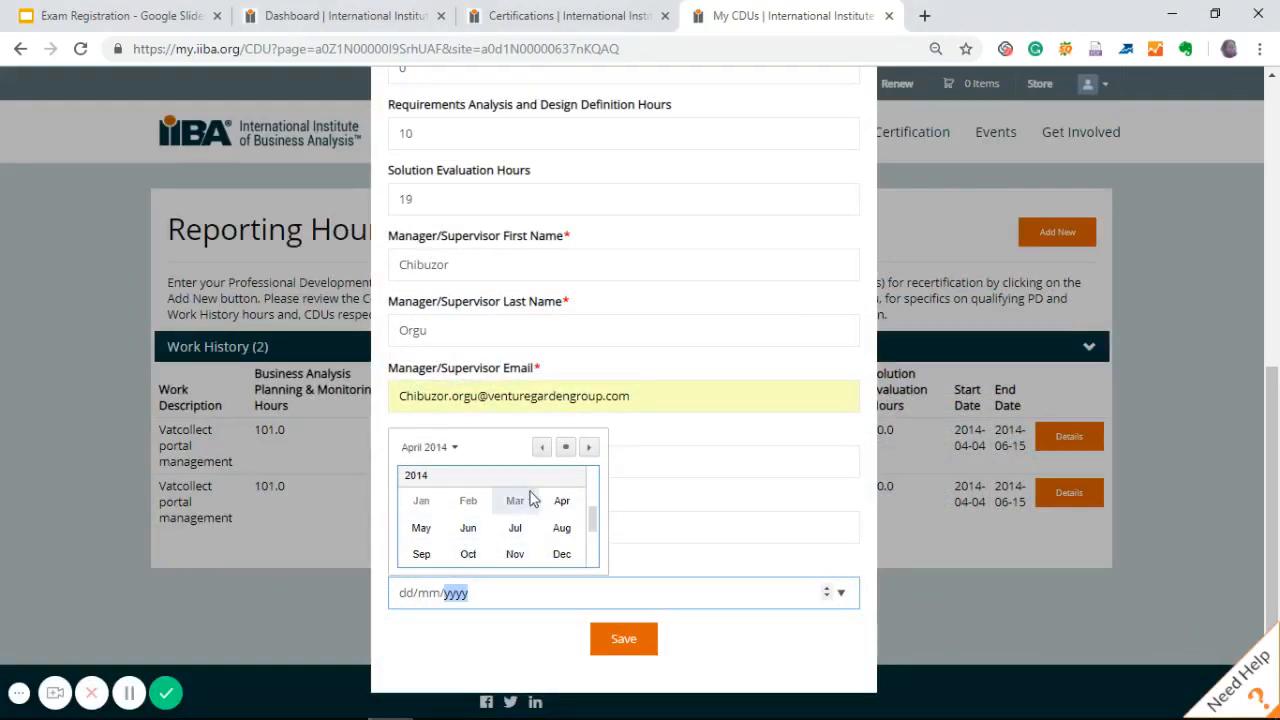
{"action": "left_click", "coordinate": [563, 505]}
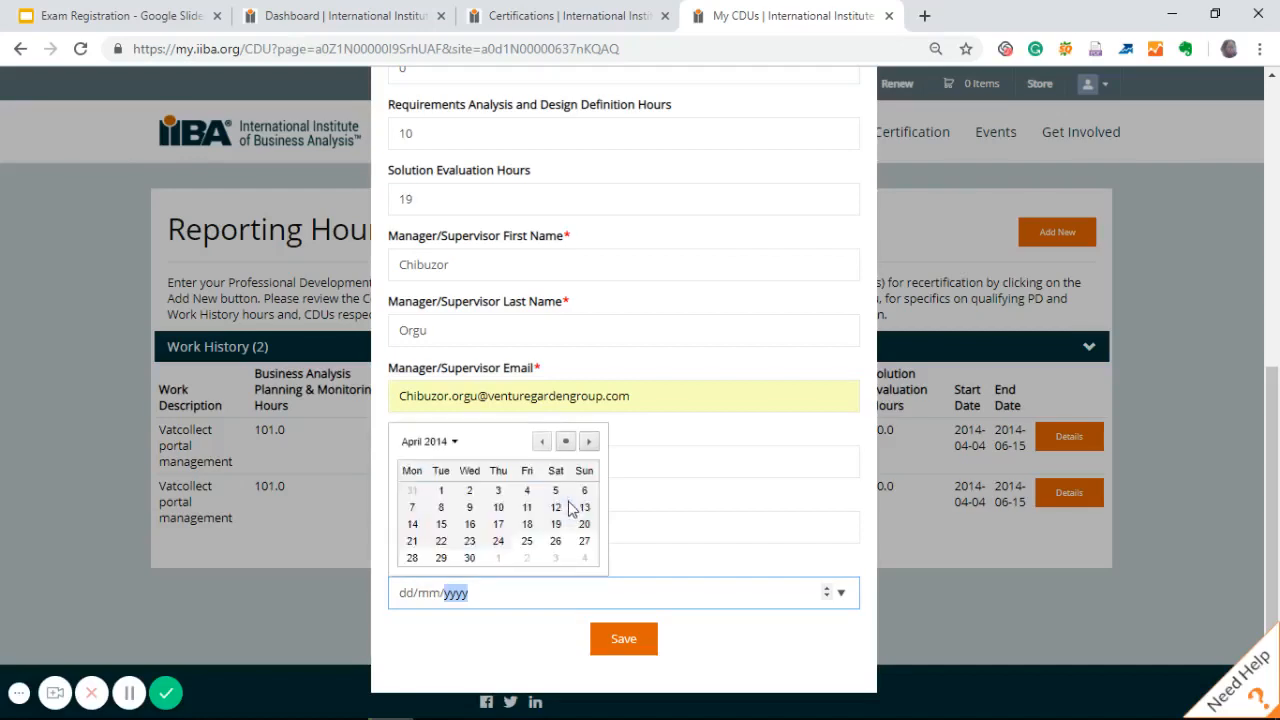
{"action": "left_click", "coordinate": [527, 541]}
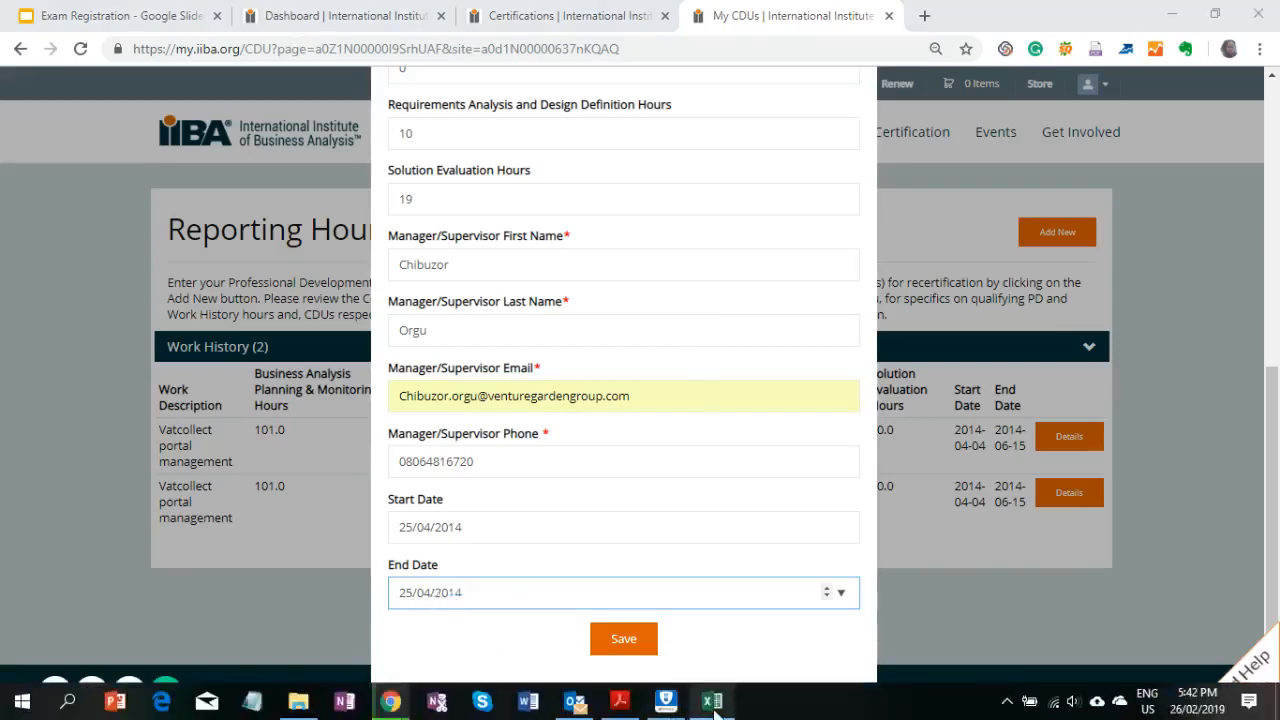
Step: Change the End Date month to May, making it 25/05/2014
{"action": "left_click", "coordinate": [712, 703]}
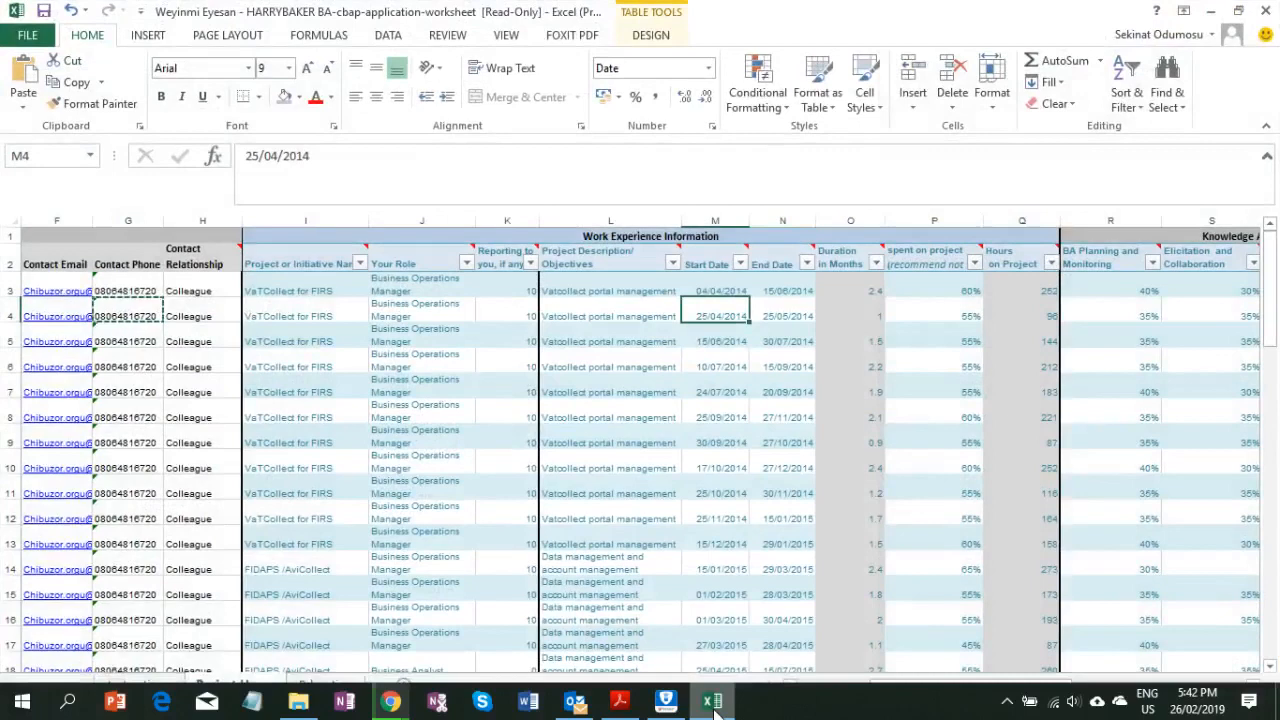
{"action": "left_click", "coordinate": [712, 703]}
{"action": "left_click", "coordinate": [422, 600]}
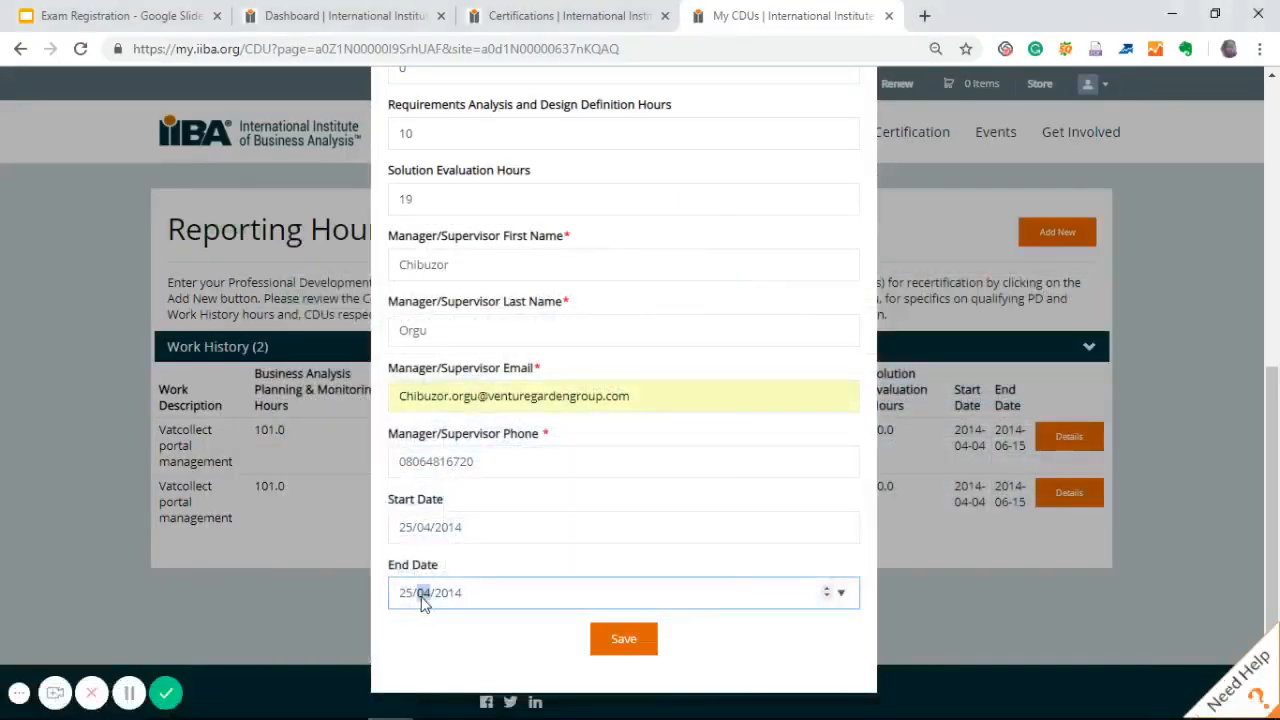
{"action": "left_click", "coordinate": [826, 588]}
{"action": "scroll", "coordinate": [614, 488], "scroll_direction": "up", "scroll_amount": 5}
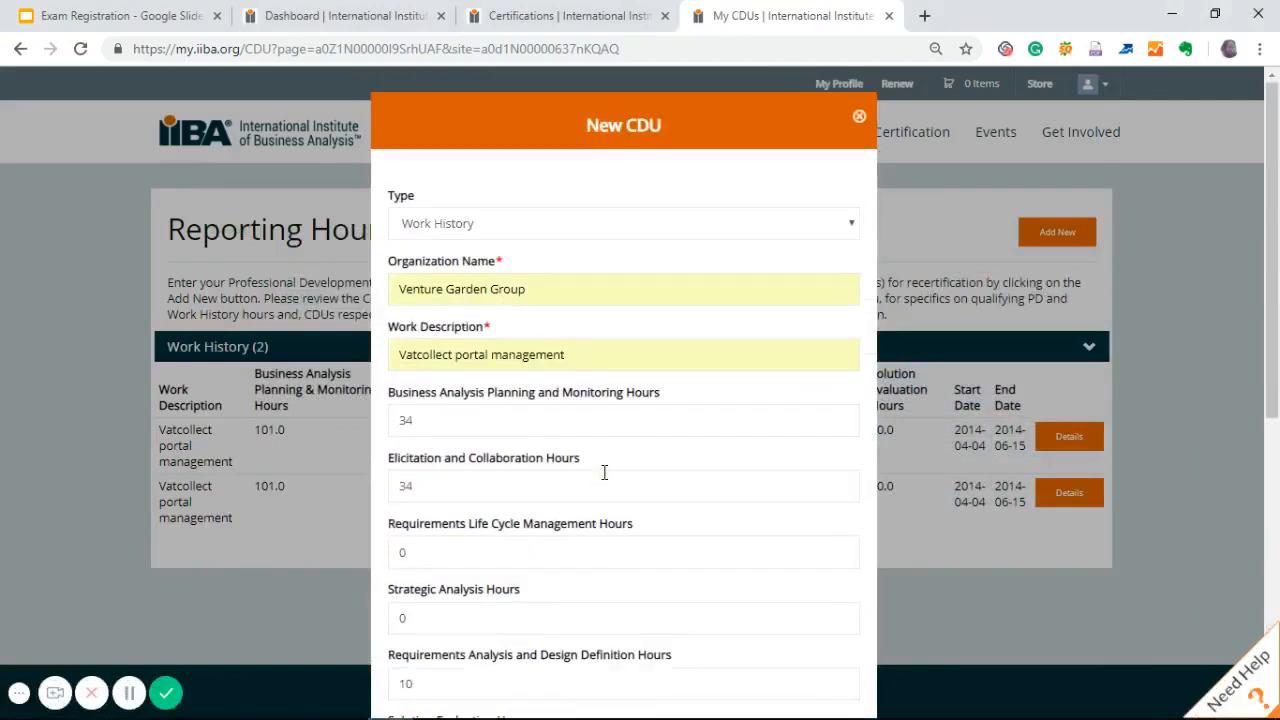
{"action": "scroll", "coordinate": [604, 472], "scroll_direction": "down", "scroll_amount": 5}
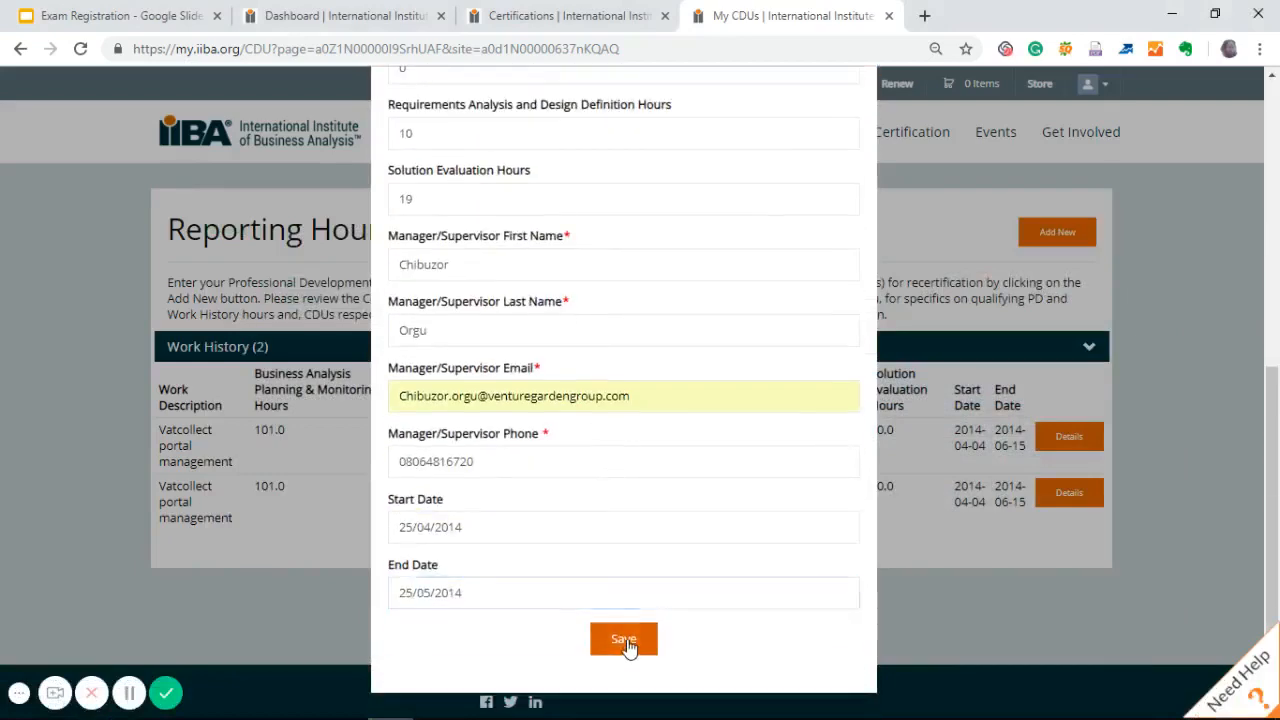
Step: Save the entry and review the four Work History entries, including the duplicate 2014-04-25 record
{"action": "left_click", "coordinate": [629, 646]}
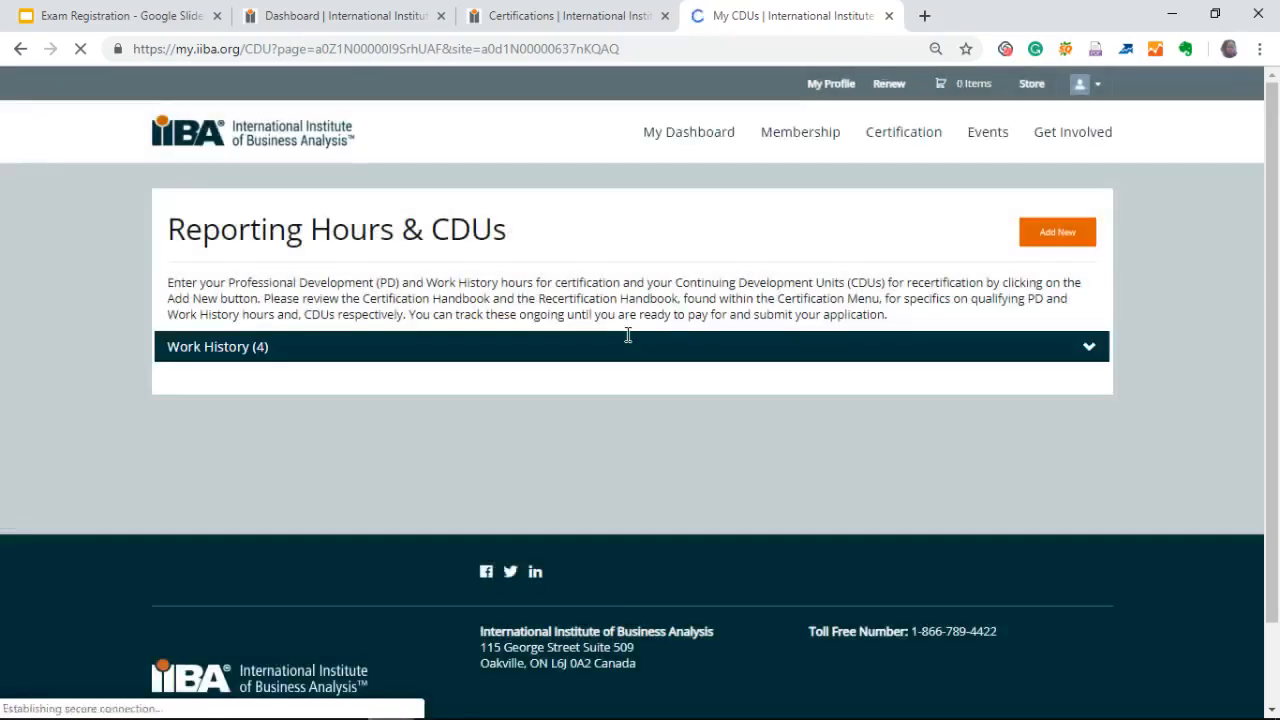
{"action": "left_click", "coordinate": [715, 346]}
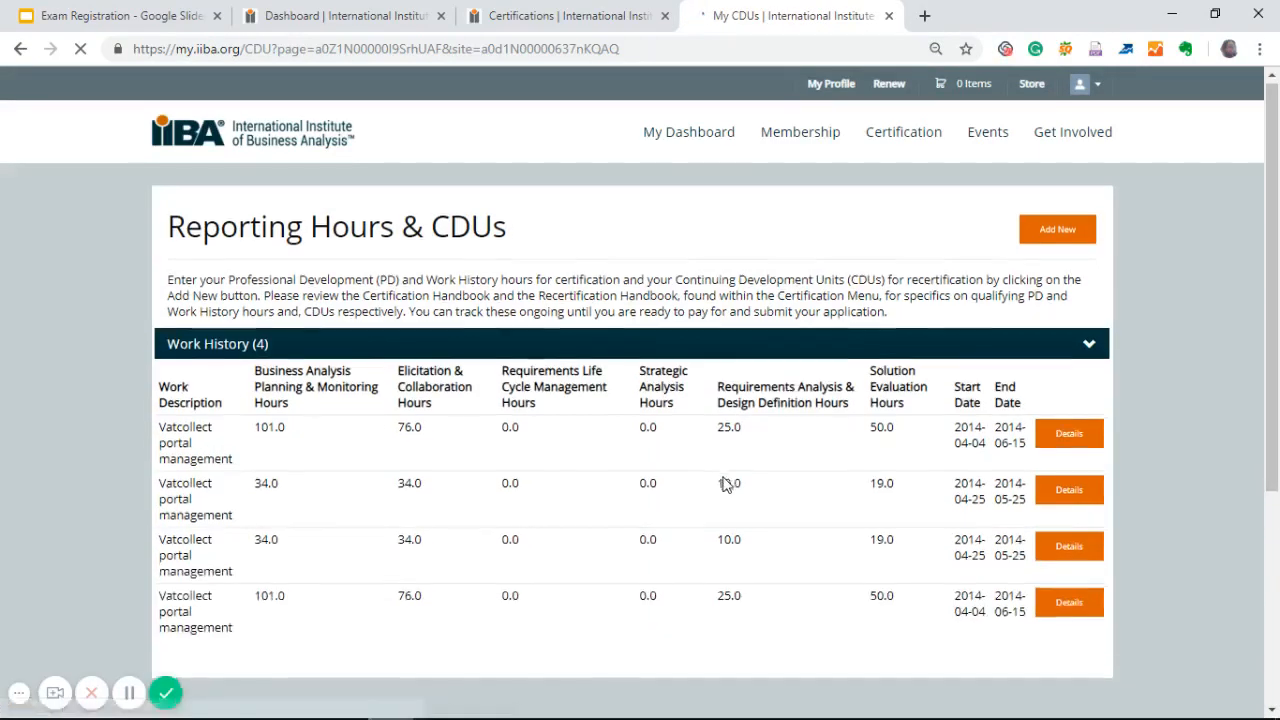
{"action": "scroll", "coordinate": [725, 485], "scroll_direction": "down", "scroll_amount": 1}
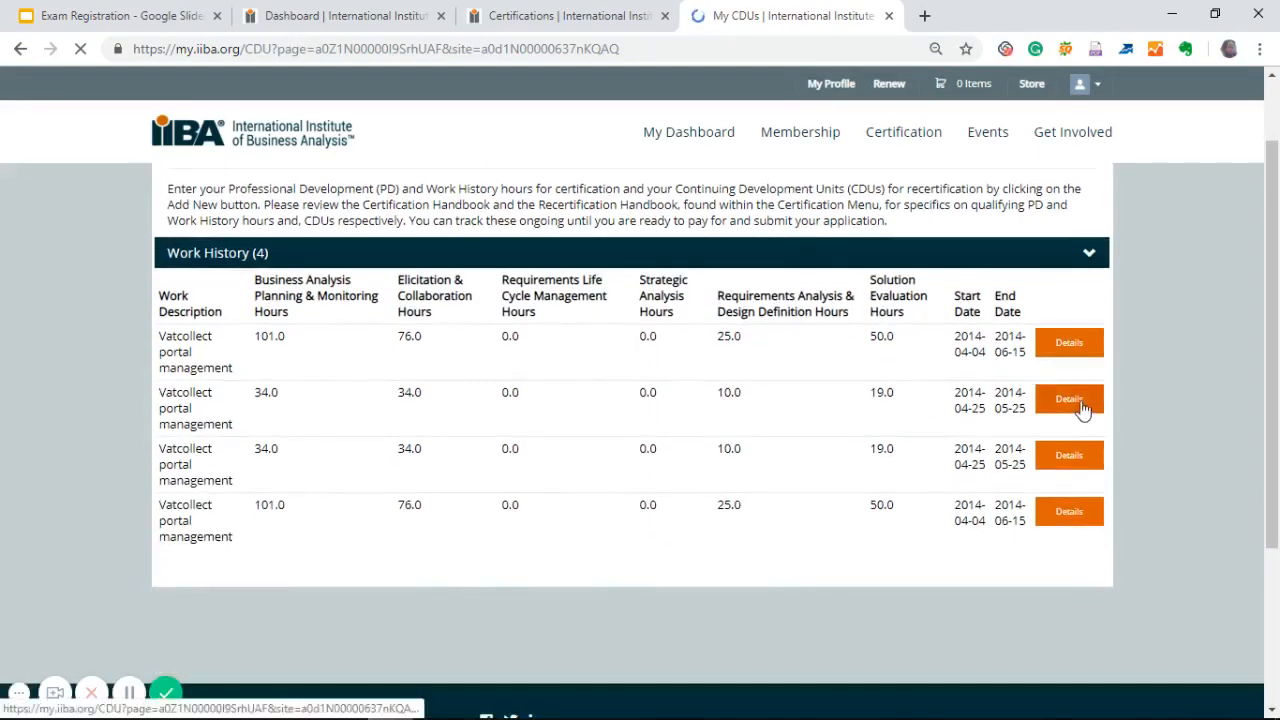
{"action": "scroll", "coordinate": [846, 188], "scroll_direction": "up", "scroll_amount": 1}
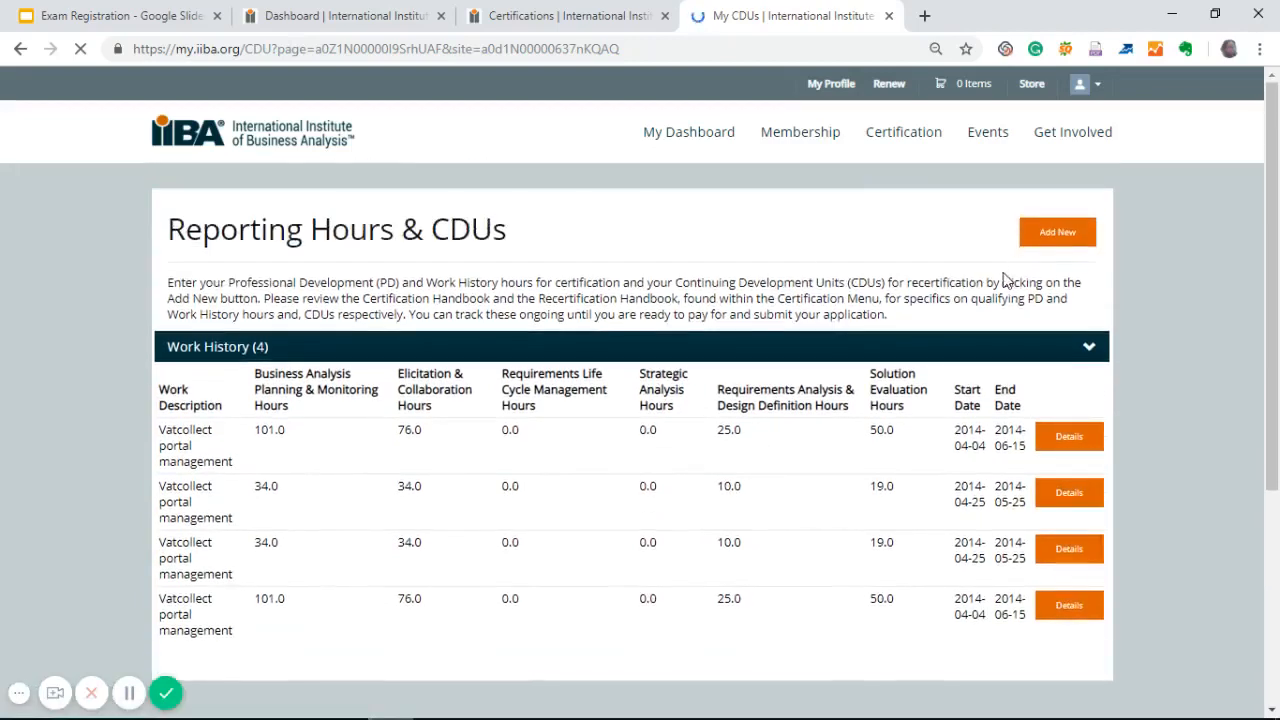
{"action": "left_click", "coordinate": [128, 705]}
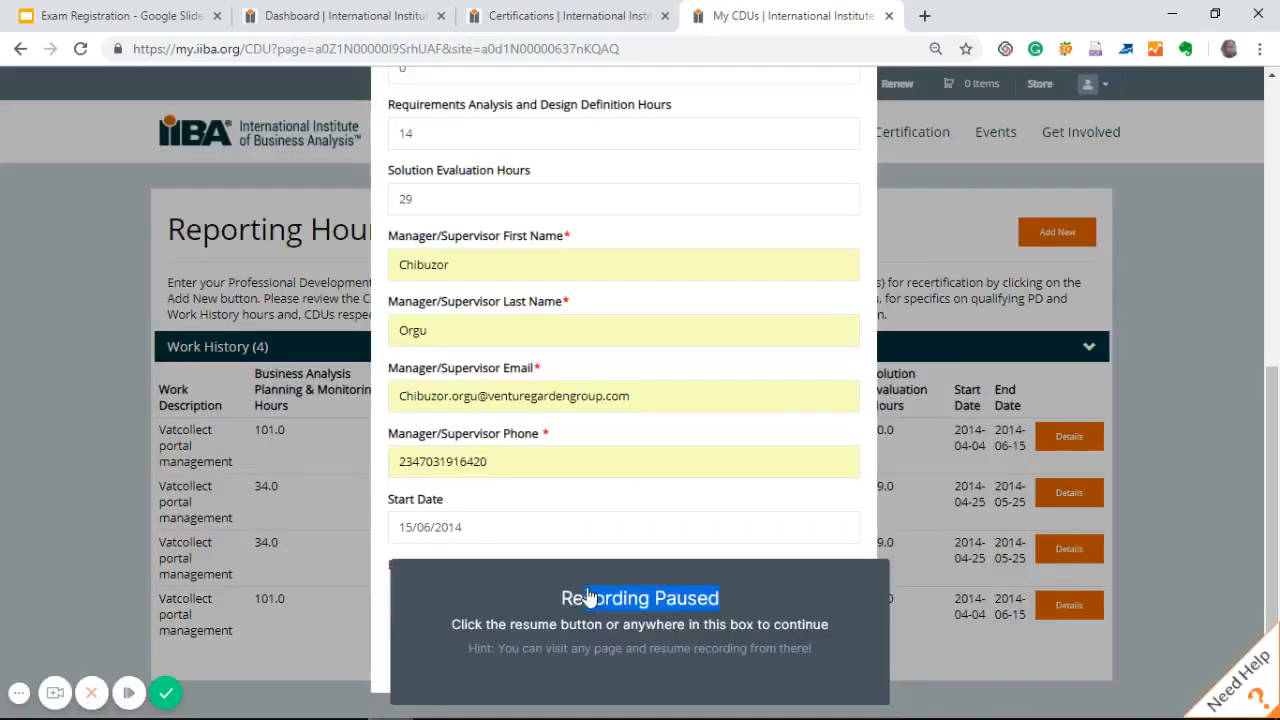
{"action": "left_click", "coordinate": [586, 517]}
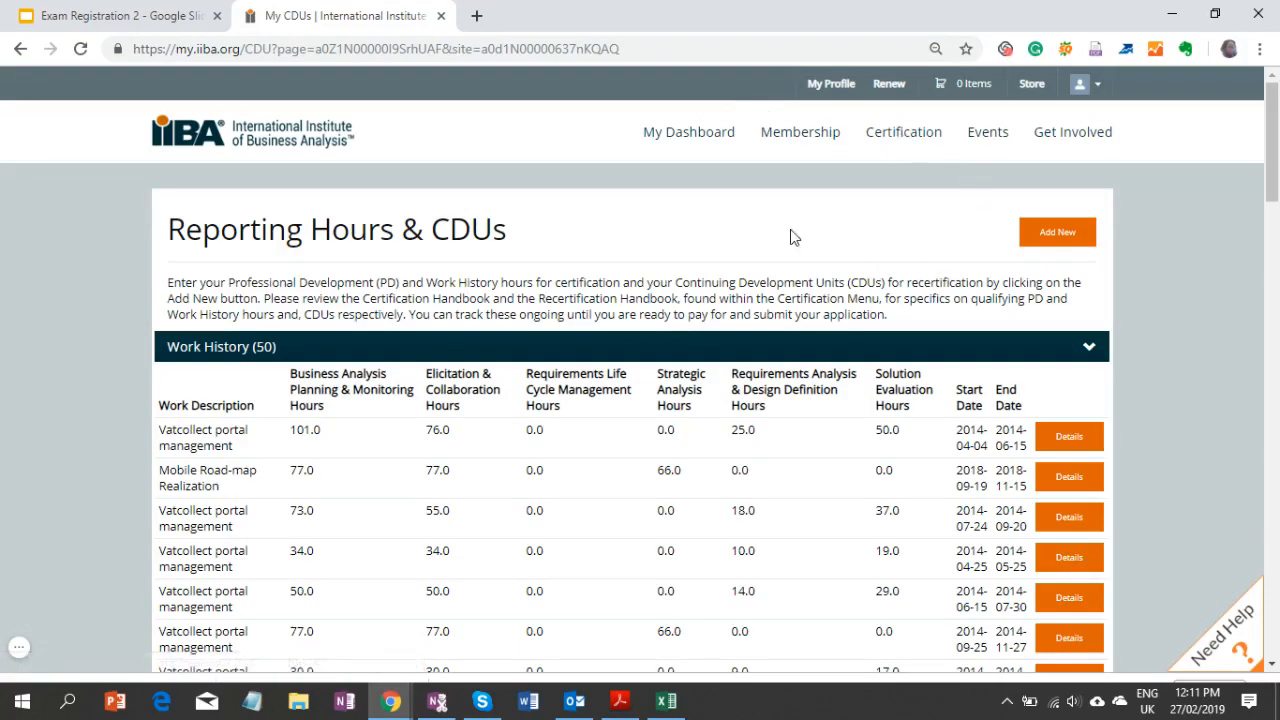
{"action": "scroll", "coordinate": [795, 236], "scroll_direction": "down", "scroll_amount": 4}
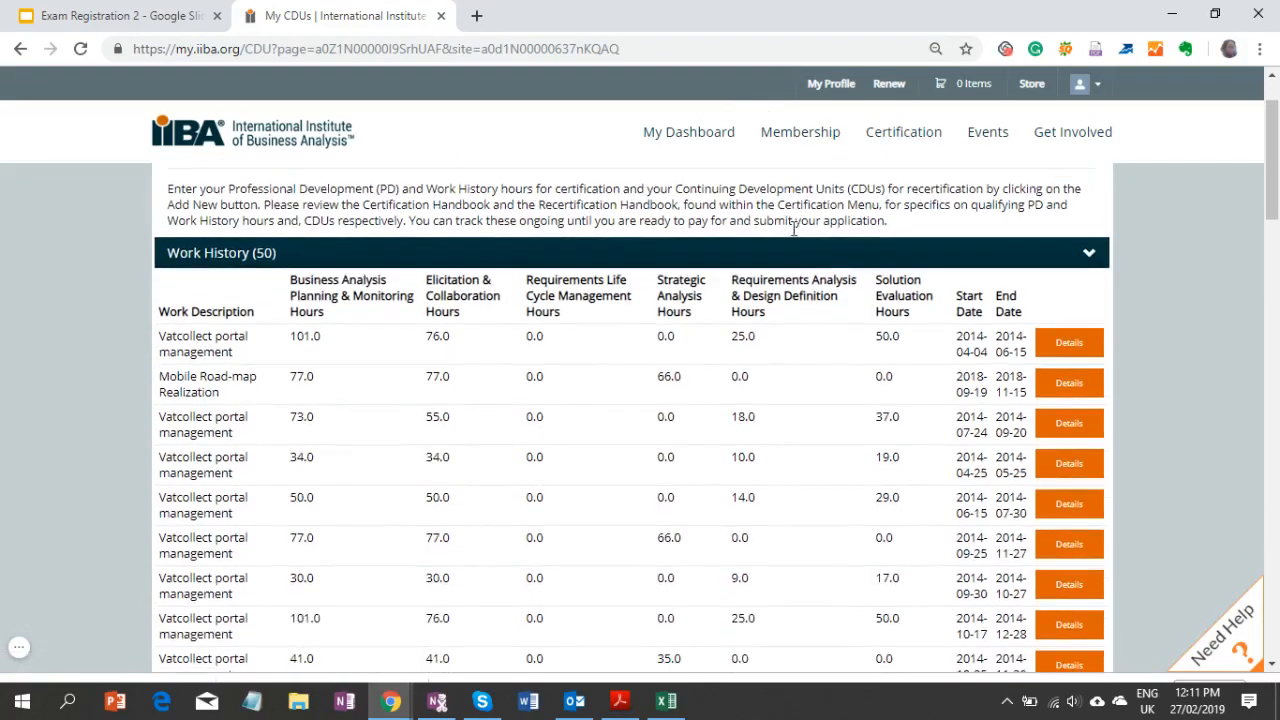
{"action": "scroll", "coordinate": [727, 305], "scroll_direction": "up", "scroll_amount": 2}
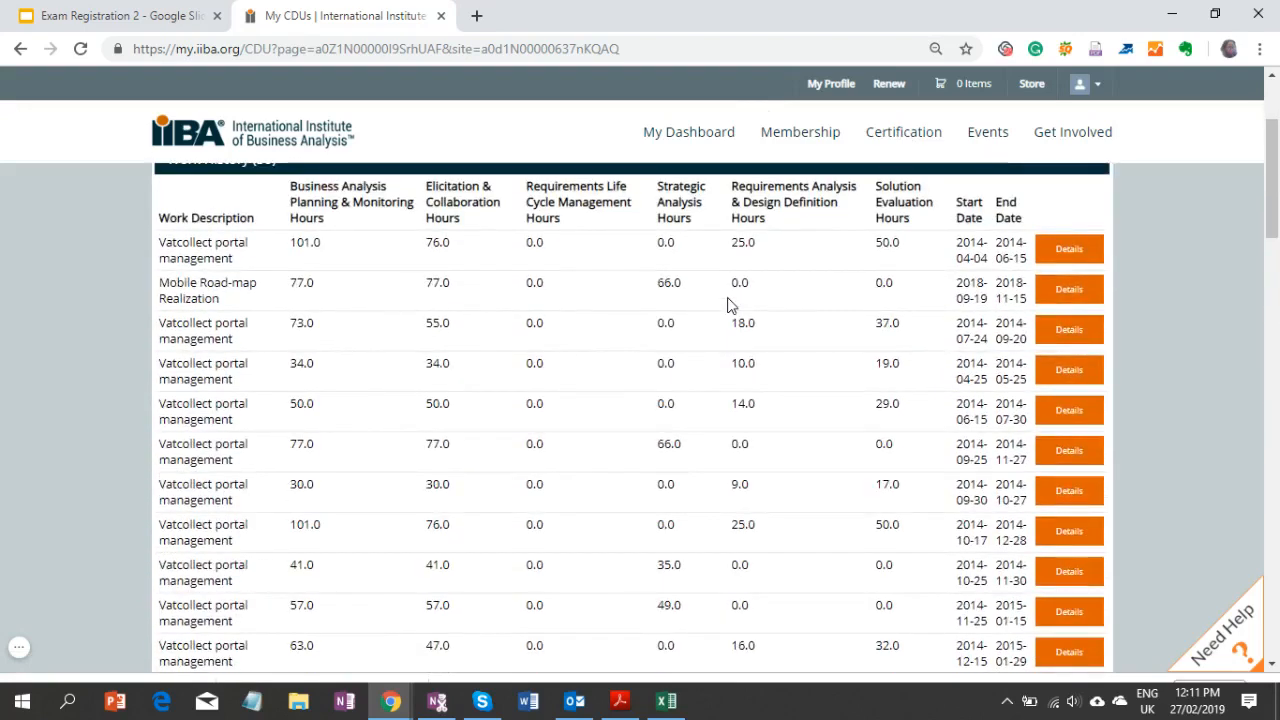
{"action": "scroll", "coordinate": [727, 305], "scroll_direction": "up", "scroll_amount": 2}
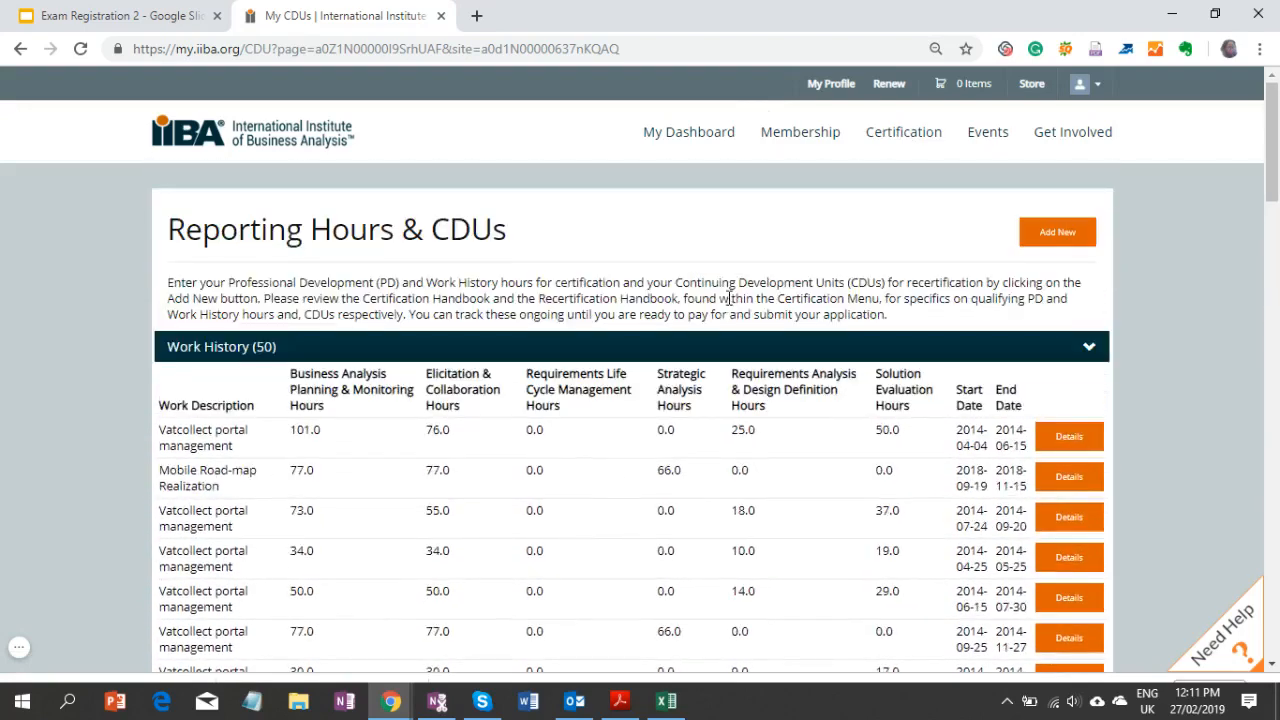
{"action": "scroll", "coordinate": [702, 299], "scroll_direction": "down", "scroll_amount": 6}
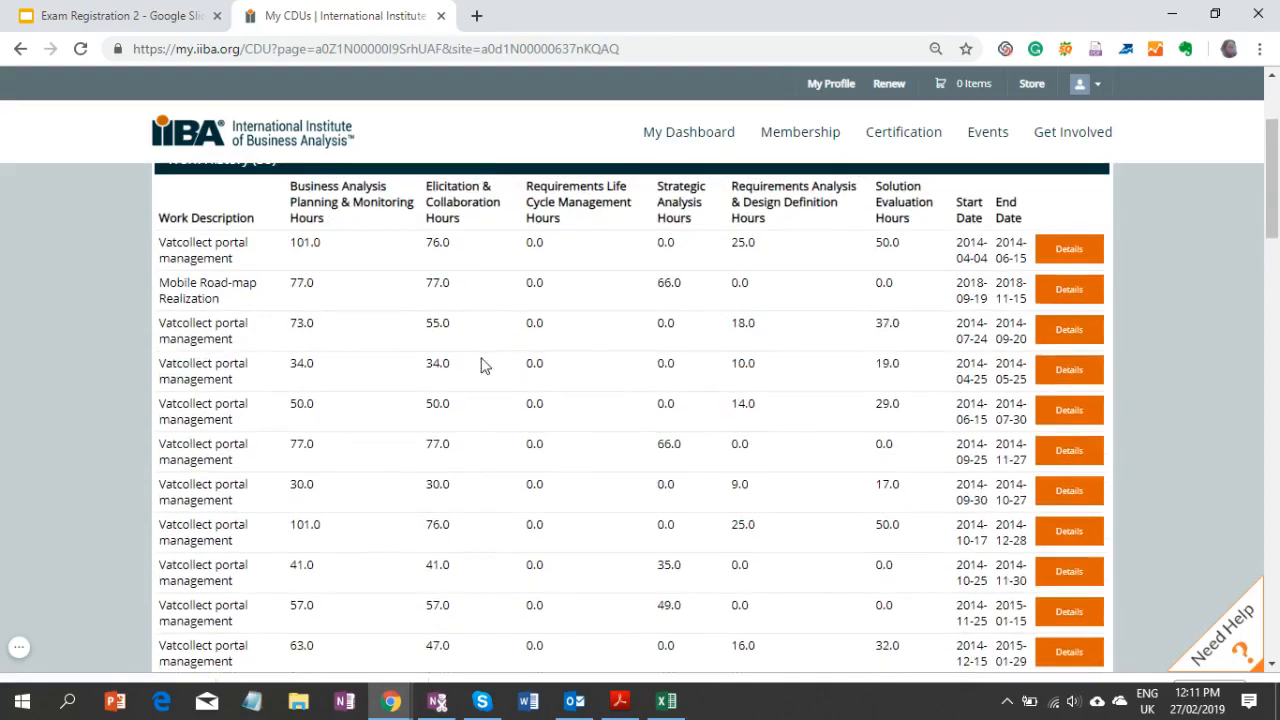
{"action": "scroll", "coordinate": [481, 365], "scroll_direction": "down", "scroll_amount": 13}
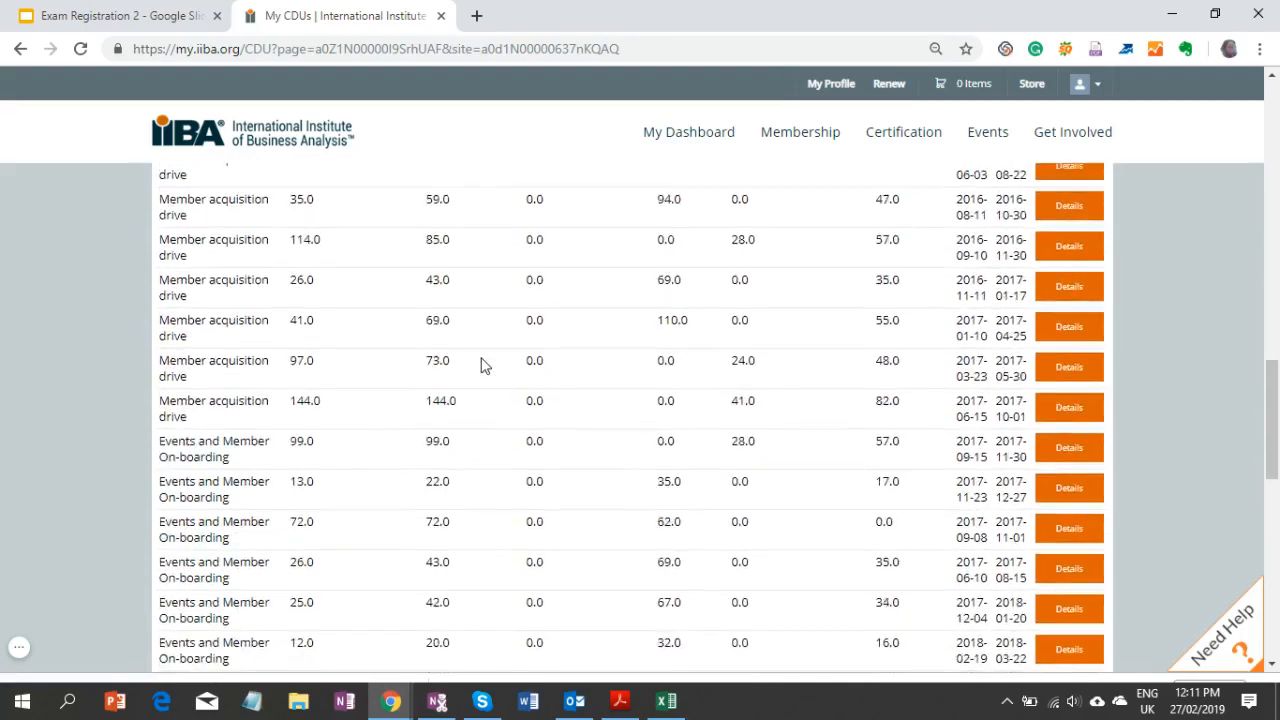
{"action": "scroll", "coordinate": [481, 365], "scroll_direction": "up", "scroll_amount": 5}
{"action": "scroll", "coordinate": [481, 365], "scroll_direction": "up", "scroll_amount": 15}
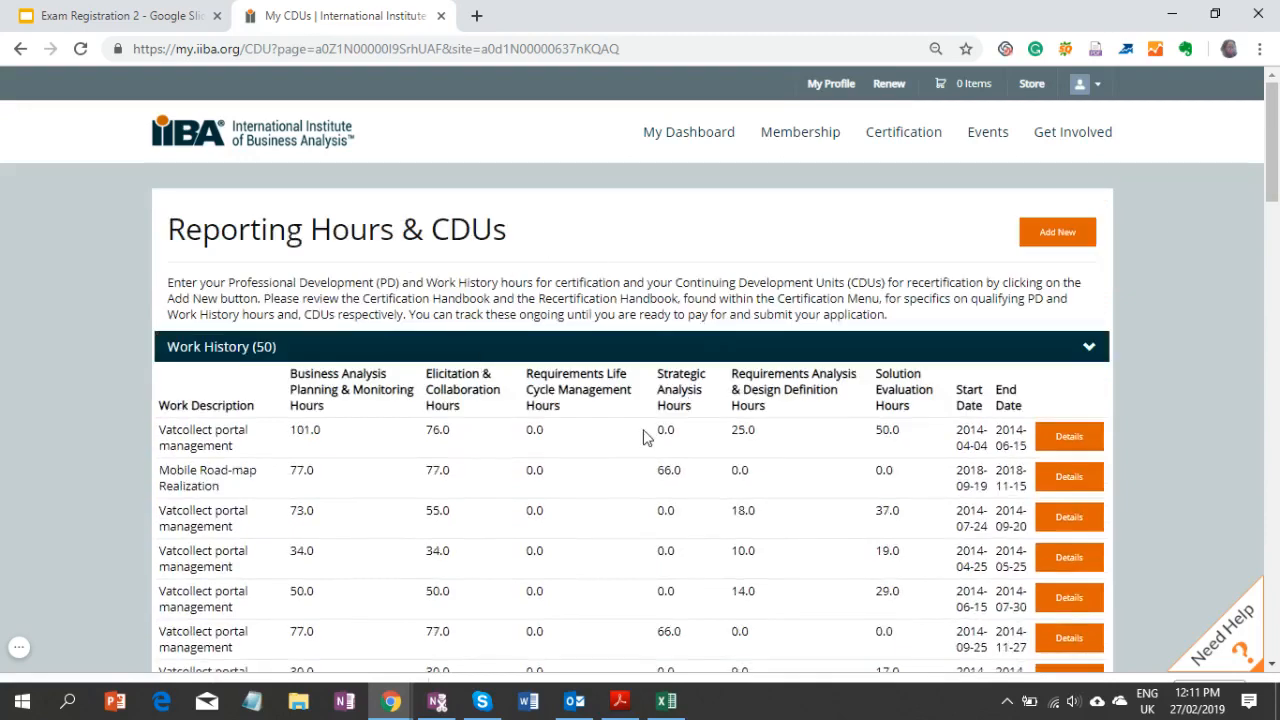
{"action": "scroll", "coordinate": [643, 438], "scroll_direction": "down", "scroll_amount": 20}
{"action": "scroll", "coordinate": [643, 443], "scroll_direction": "up", "scroll_amount": 8}
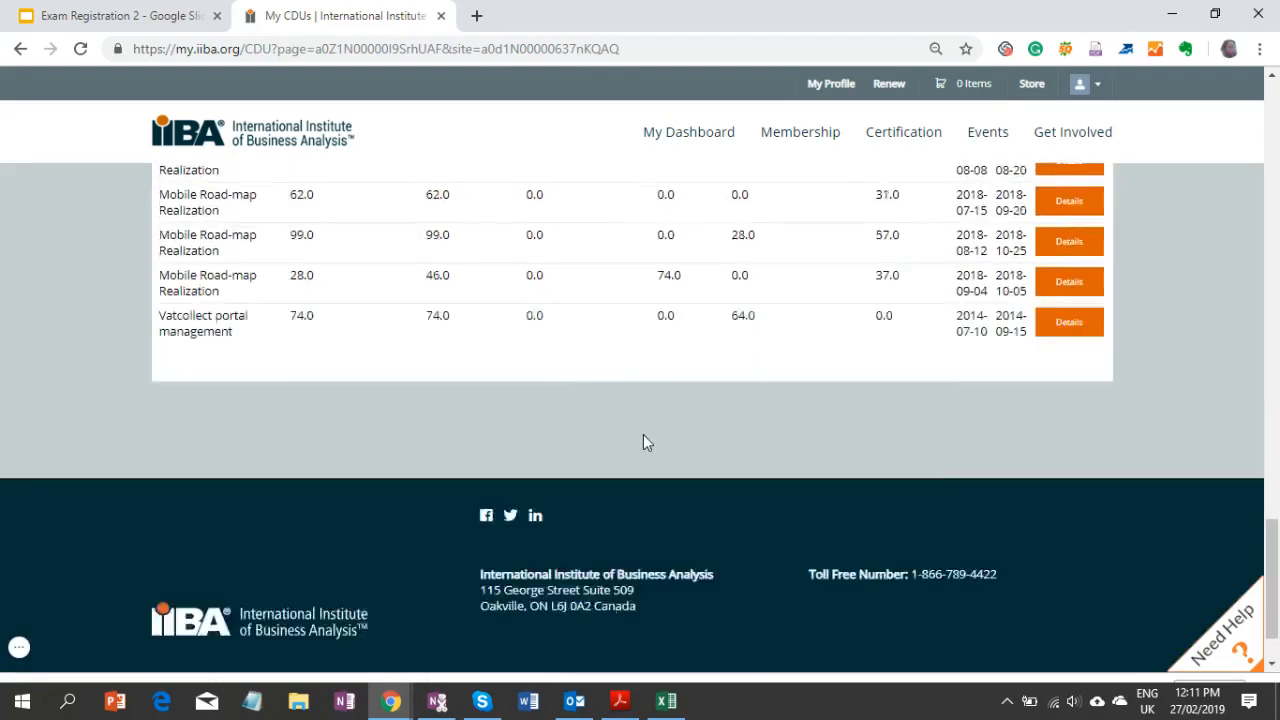
{"action": "mouse_move", "coordinate": [896, 145]}
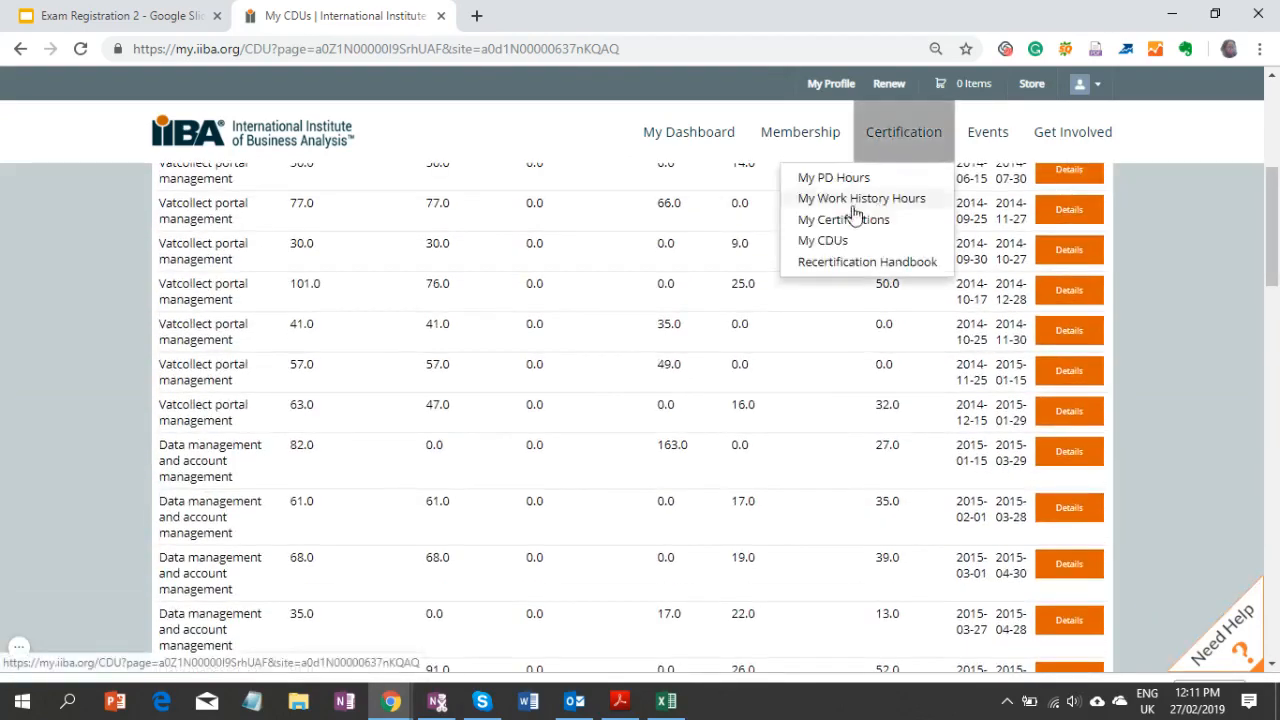
{"action": "left_click", "coordinate": [898, 136]}
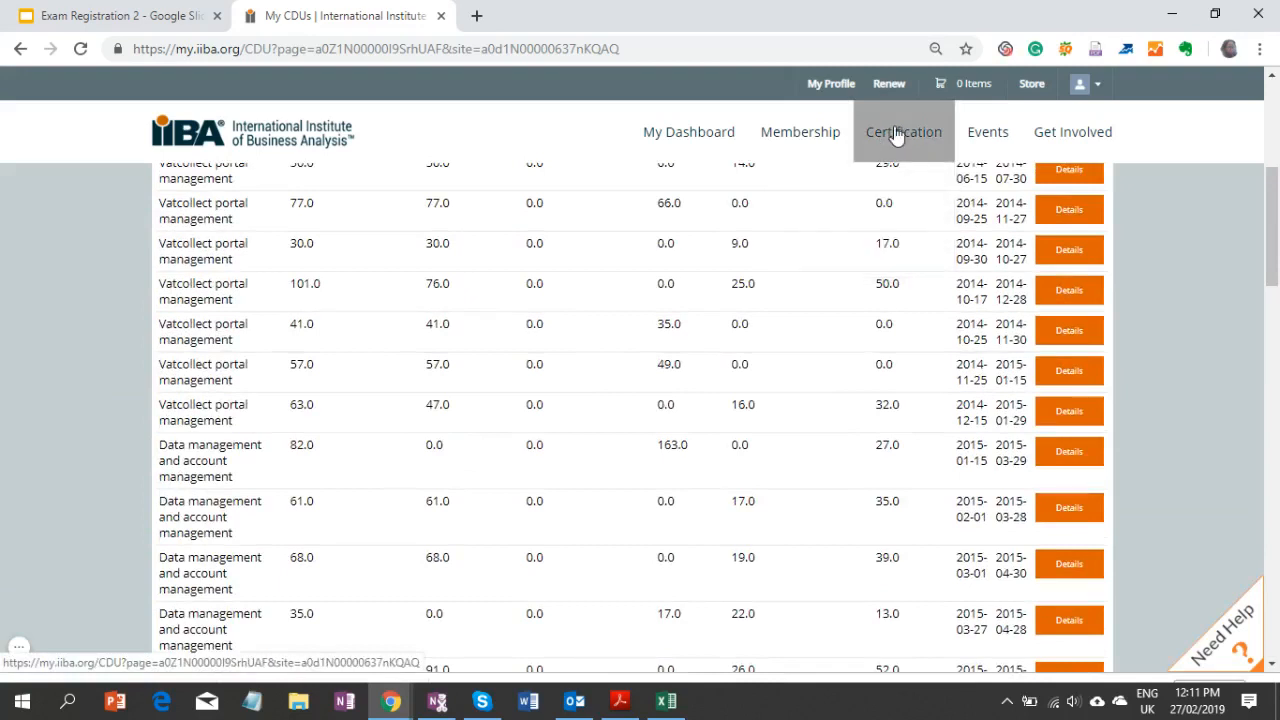
Step: Open Certifications from My Dashboard and review Program Goals: Work History Complete, 1 of 6 done
{"action": "left_click", "coordinate": [703, 133]}
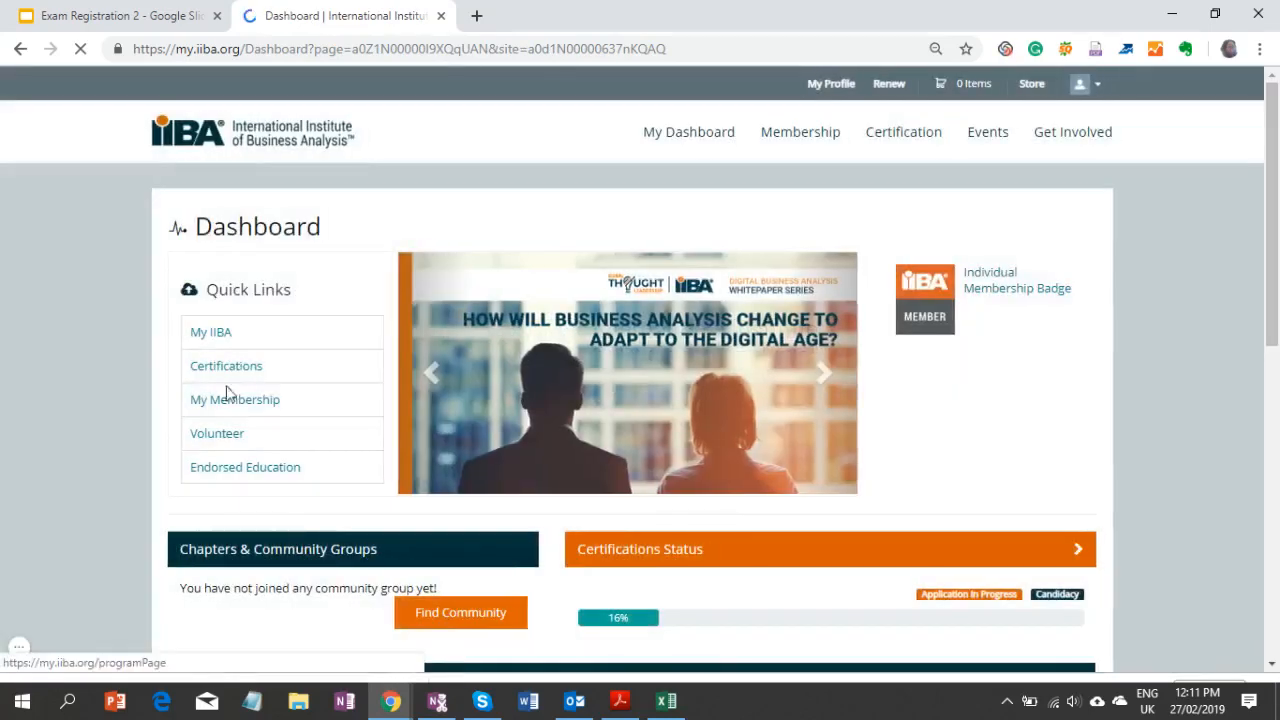
{"action": "left_click", "coordinate": [229, 377]}
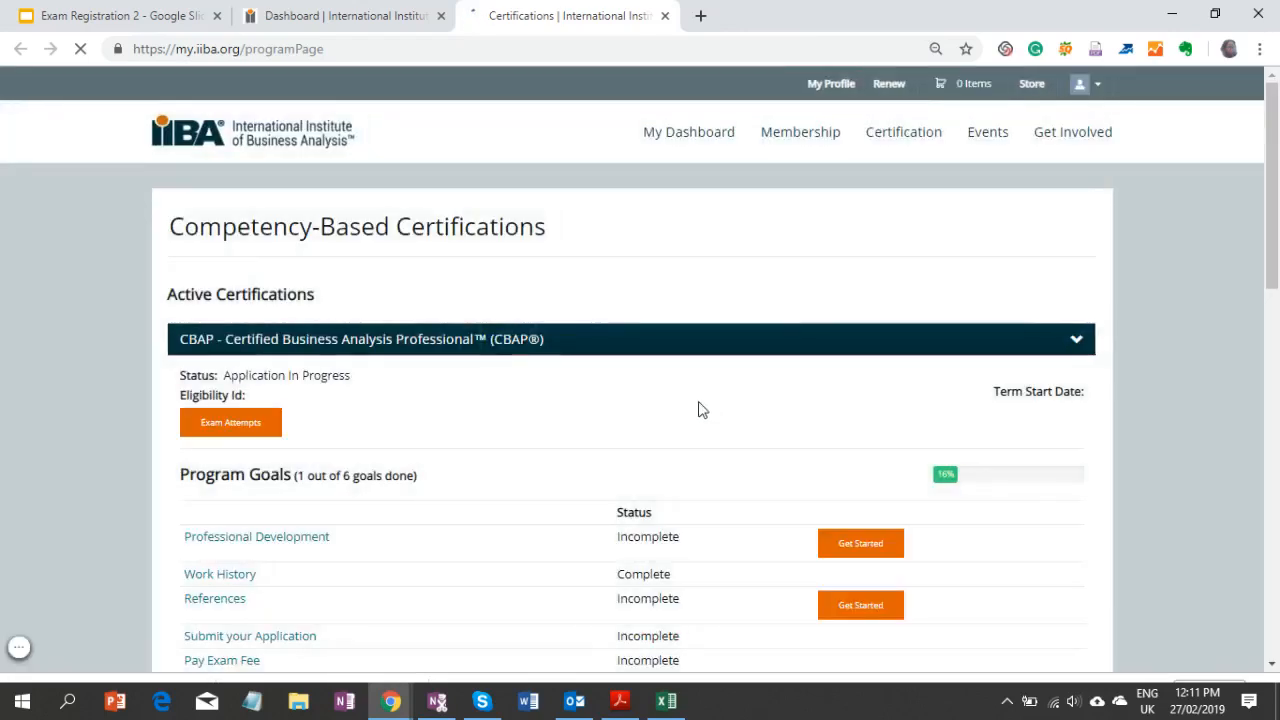
{"action": "scroll", "coordinate": [706, 423], "scroll_direction": "down", "scroll_amount": 3}
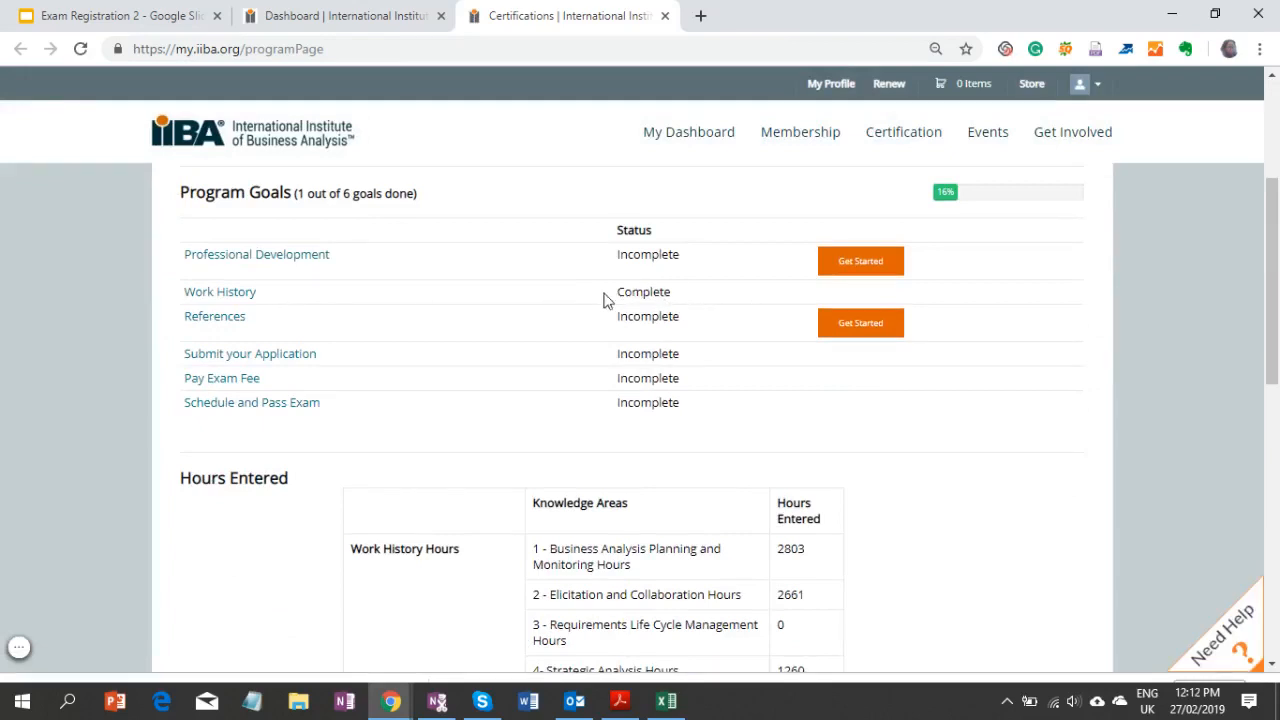
{"action": "scroll", "coordinate": [337, 317], "scroll_direction": "up", "scroll_amount": 1}
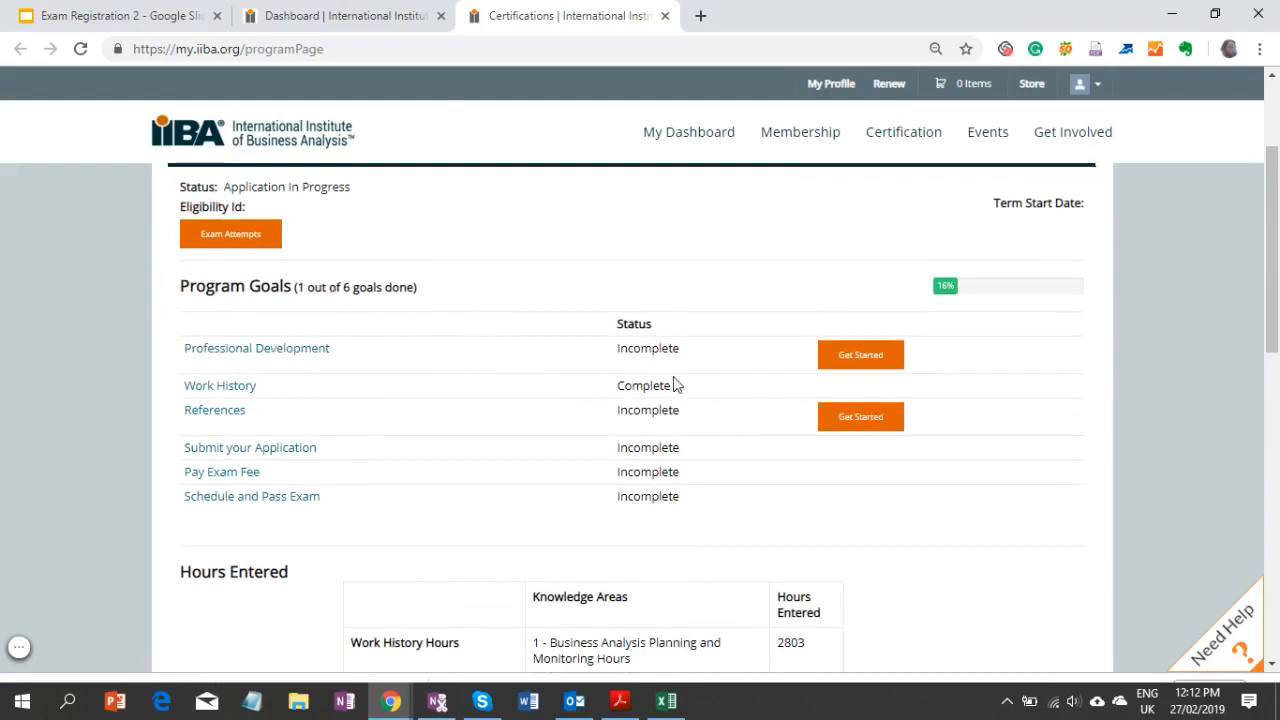
{"action": "scroll", "coordinate": [648, 350], "scroll_direction": "down", "scroll_amount": 5}
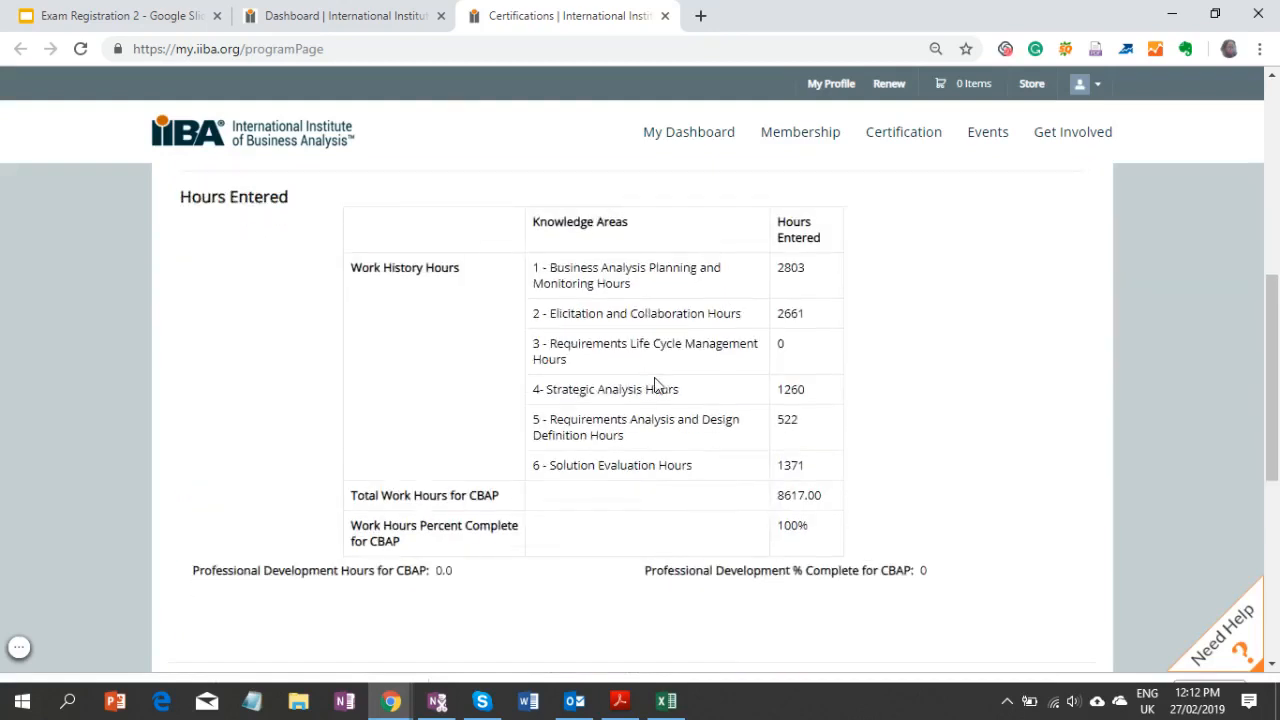
{"action": "scroll", "coordinate": [645, 268], "scroll_direction": "up", "scroll_amount": 1}
{"action": "scroll", "coordinate": [711, 493], "scroll_direction": "up", "scroll_amount": 2}
{"action": "scroll", "coordinate": [711, 493], "scroll_direction": "up", "scroll_amount": 3}
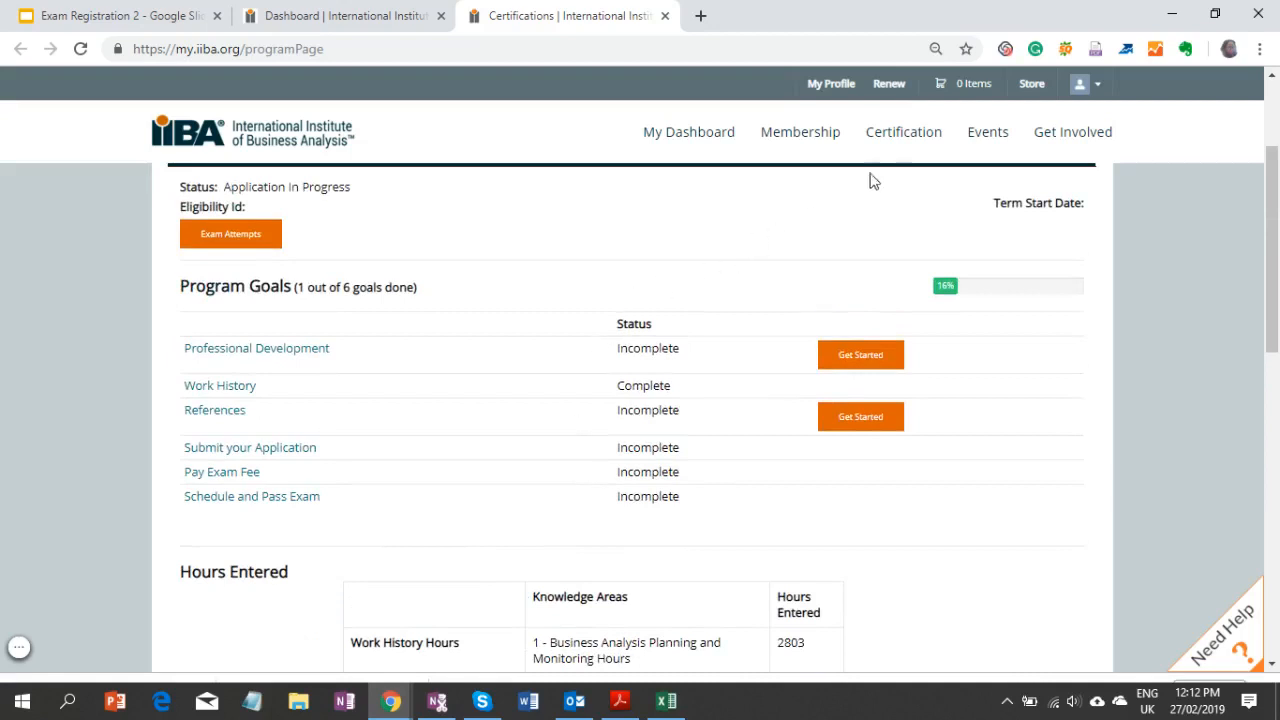
{"action": "mouse_move", "coordinate": [894, 136]}
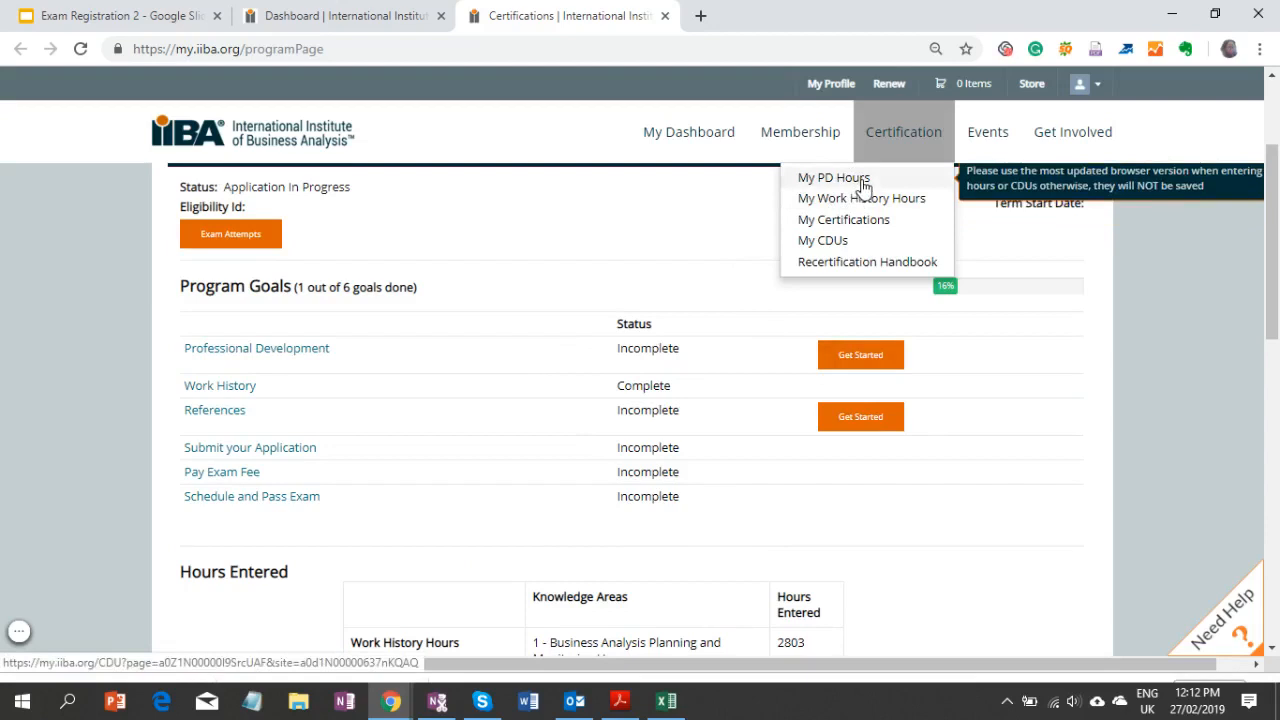
Step: Start a new Professional Development CDU entry from the Get Started link
{"action": "left_click", "coordinate": [860, 354]}
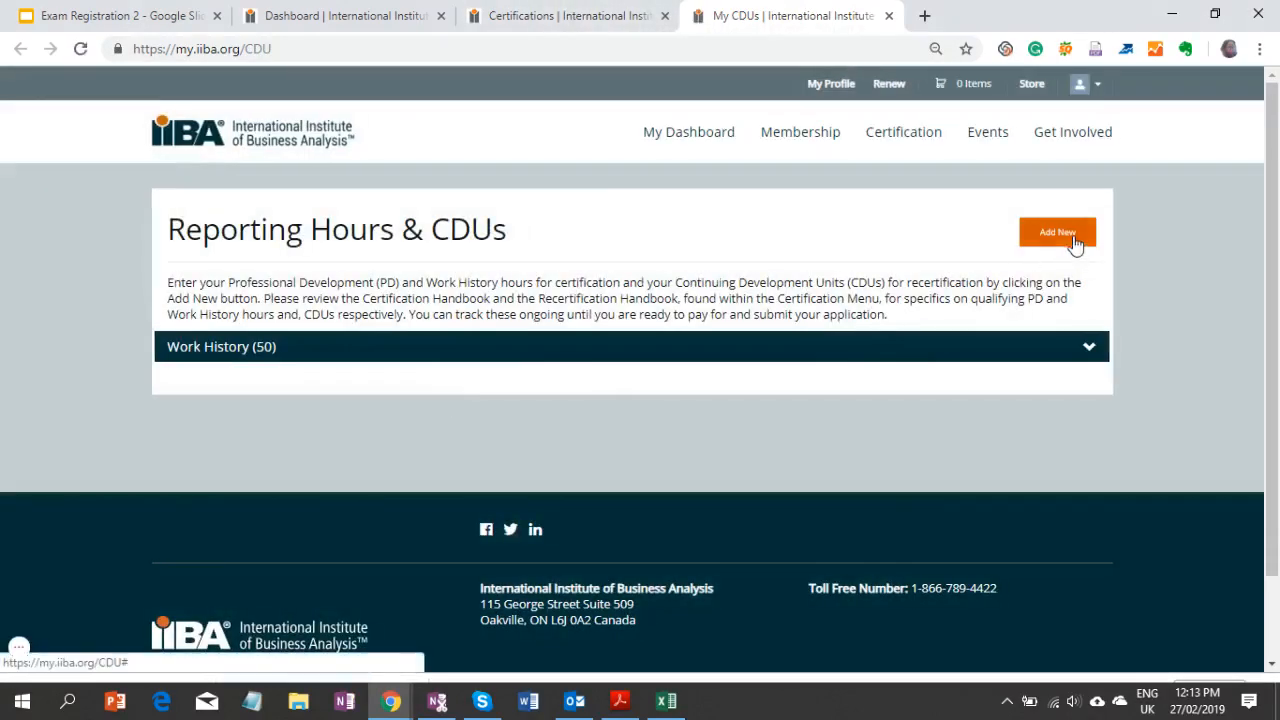
{"action": "left_click", "coordinate": [1074, 238]}
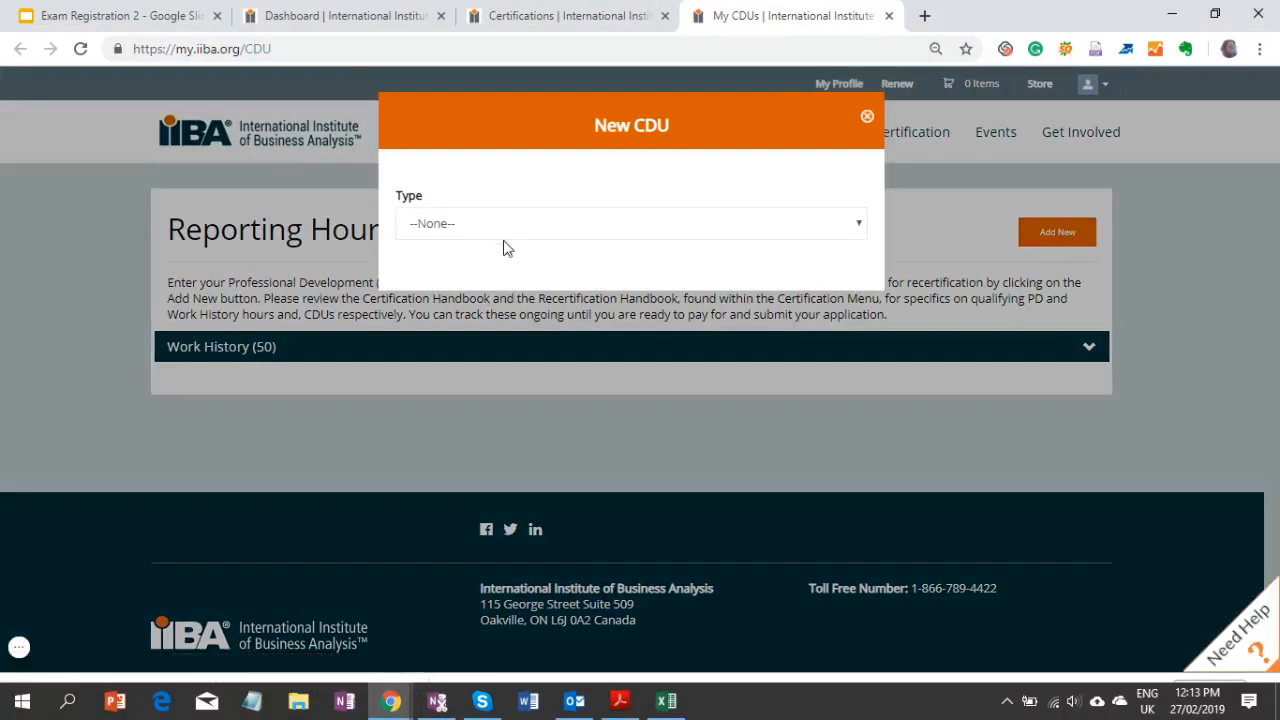
{"action": "left_click", "coordinate": [541, 237]}
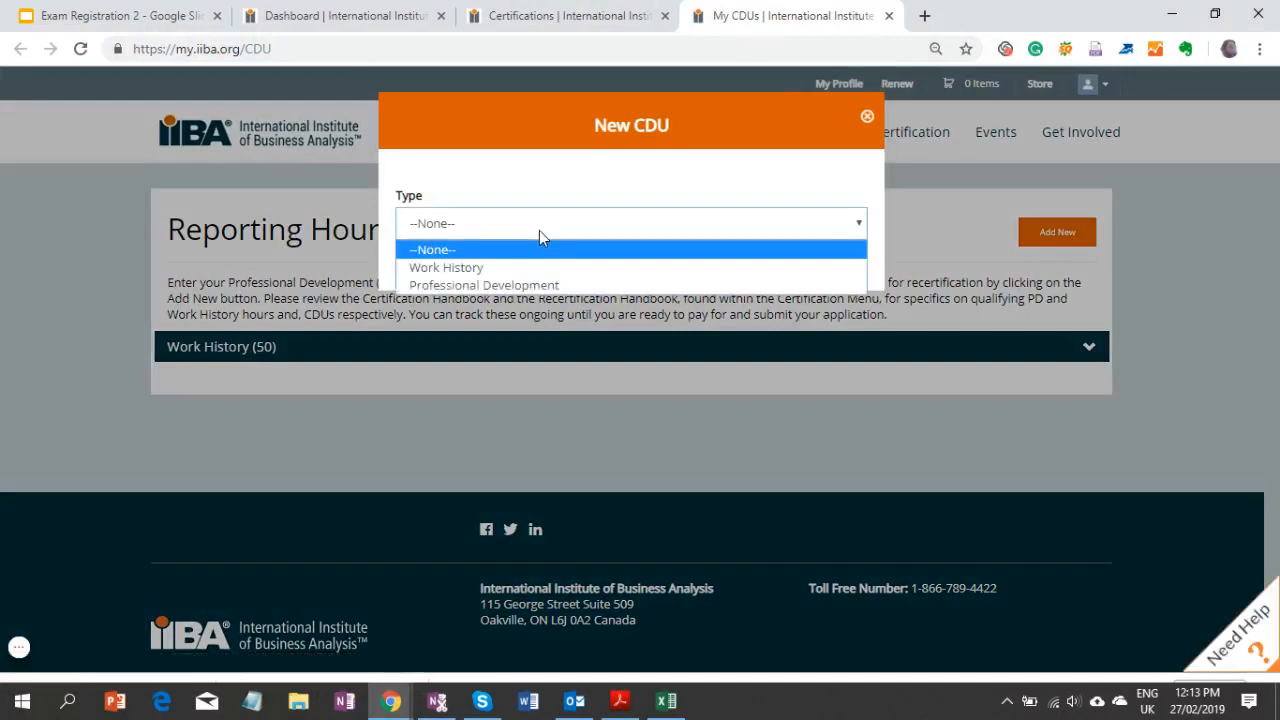
{"action": "left_click", "coordinate": [537, 286]}
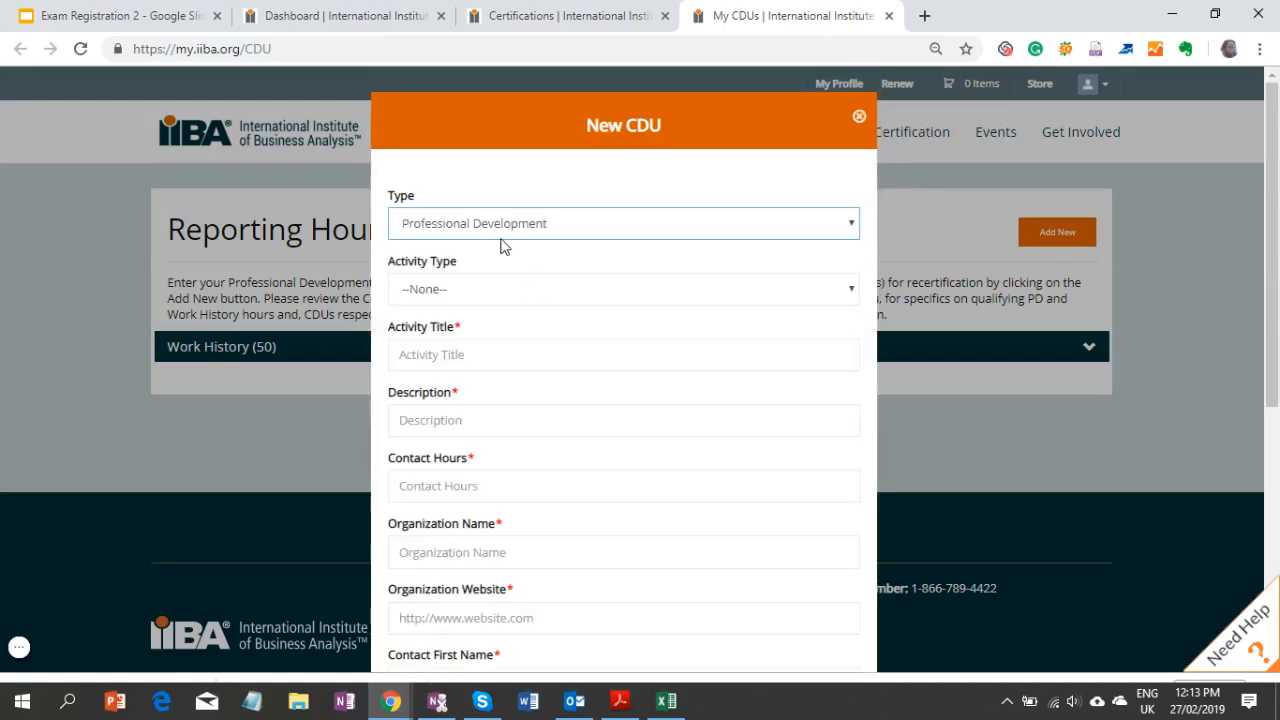
Step: Set Activity Type to Classroom Course and Activity Title to 'CBAP Preparatory course'
{"action": "left_click", "coordinate": [481, 293]}
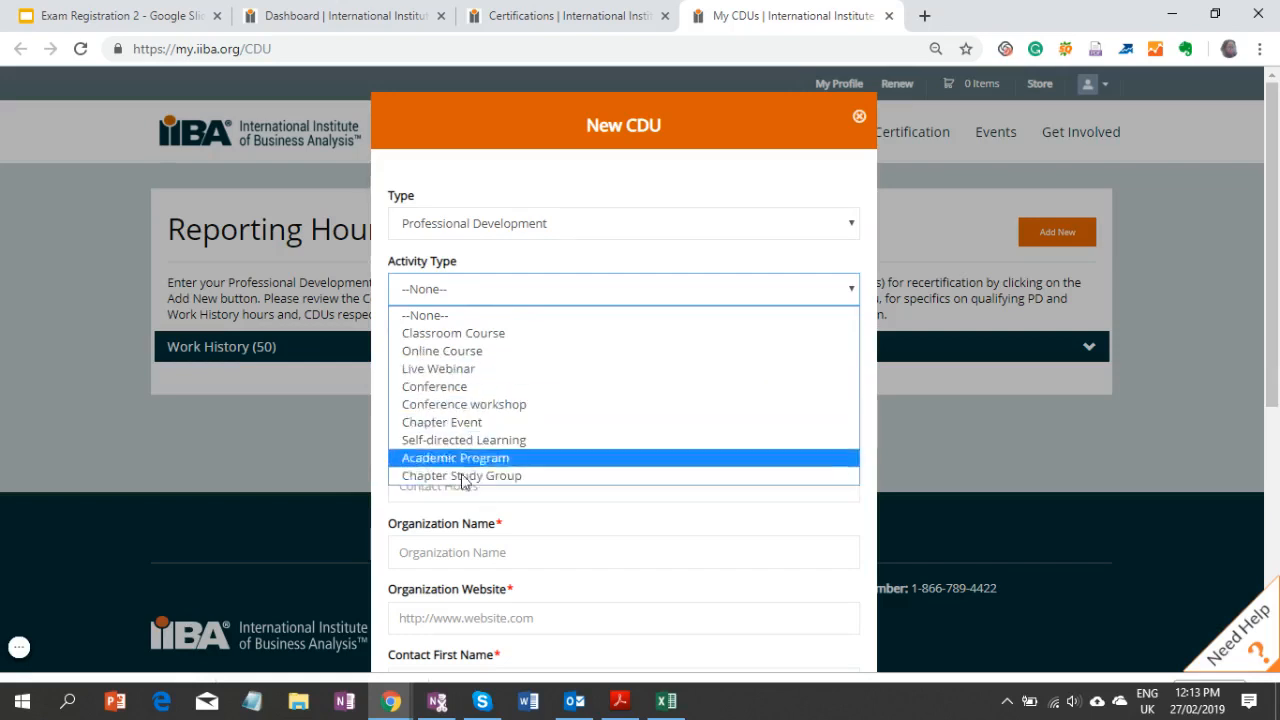
{"action": "left_click", "coordinate": [490, 334]}
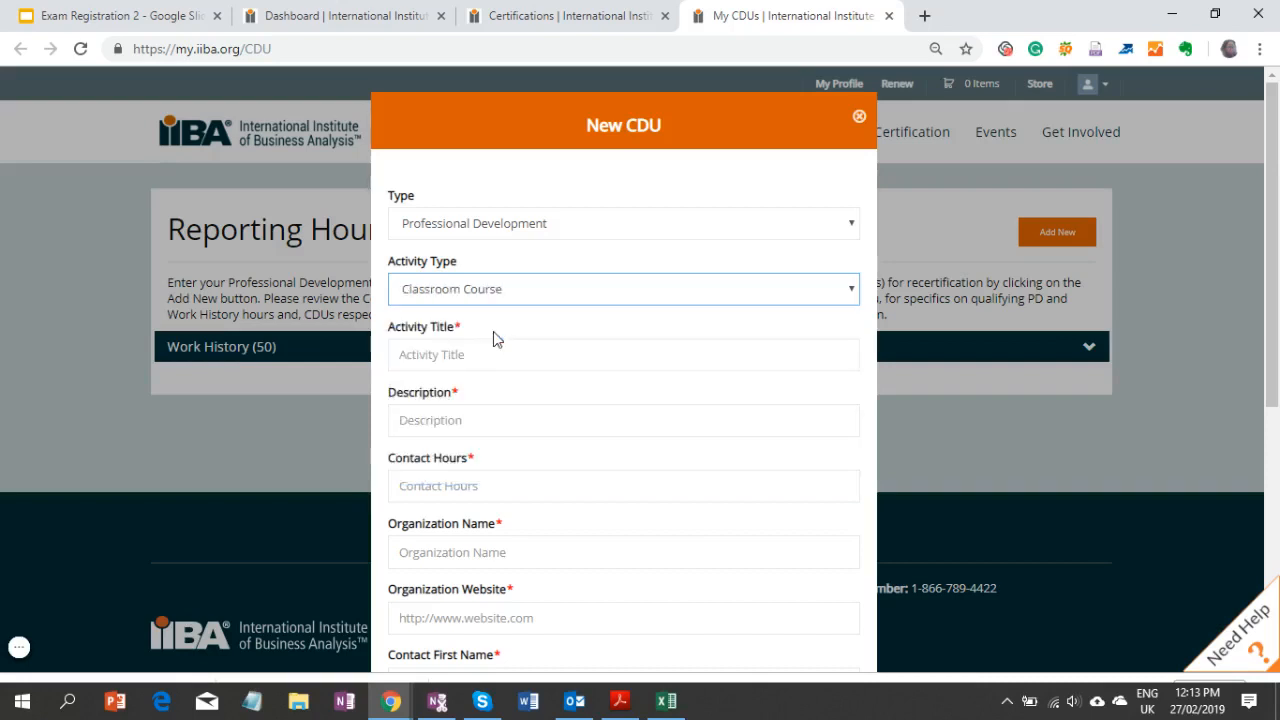
{"action": "left_click", "coordinate": [483, 357]}
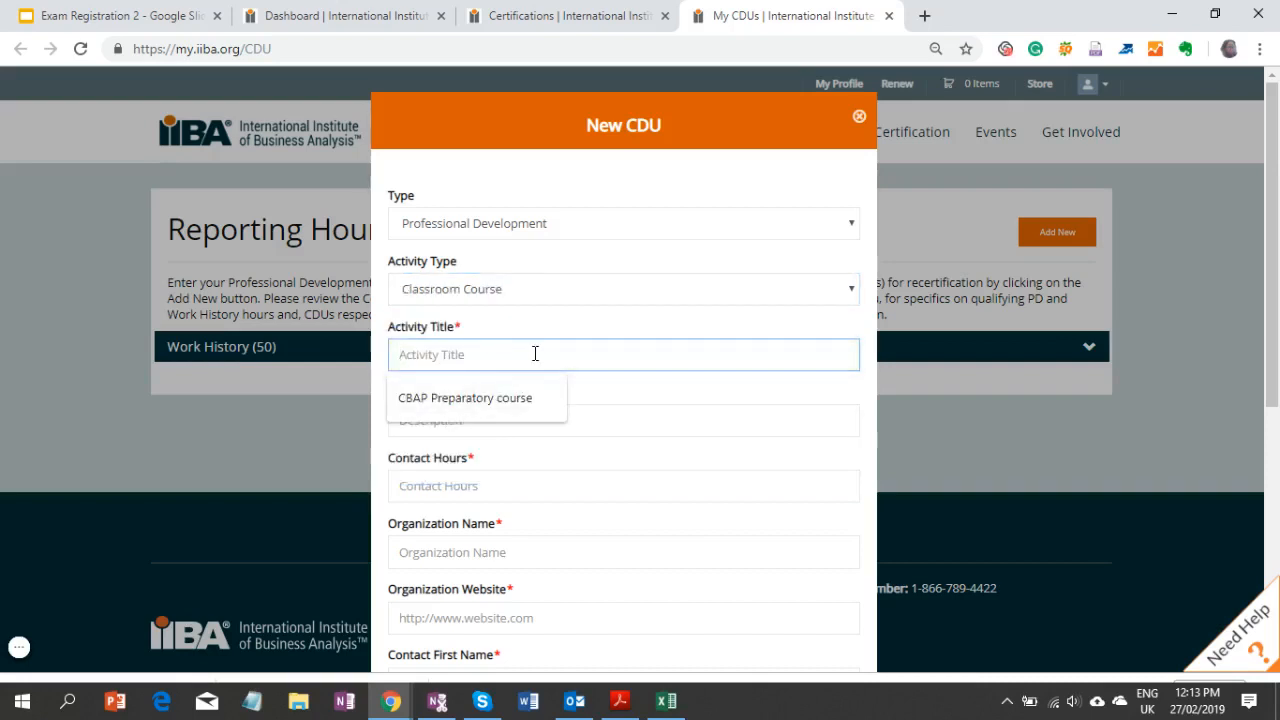
{"action": "left_click", "coordinate": [450, 398]}
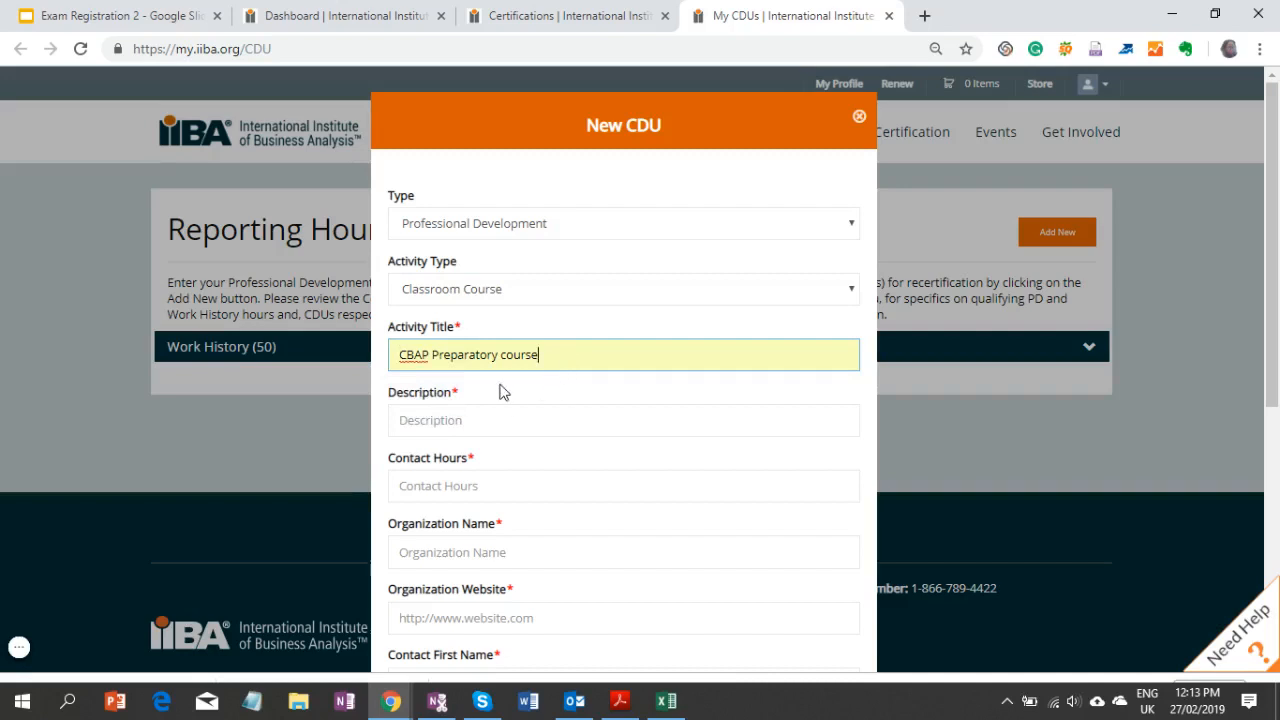
{"action": "scroll", "coordinate": [517, 411], "scroll_direction": "down", "scroll_amount": 1}
{"action": "left_click", "coordinate": [494, 330]}
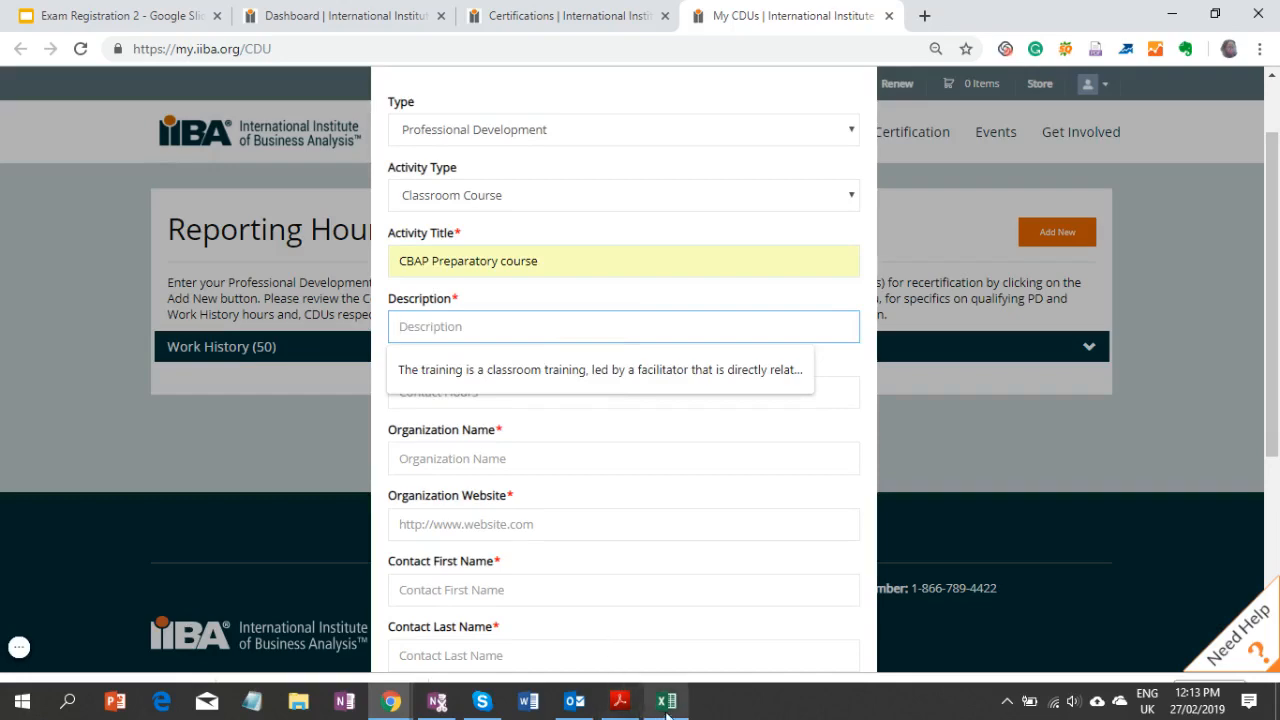
Step: Copy the training description from cell A8 of the Excel Education sheet
{"action": "mouse_move", "coordinate": [667, 712]}
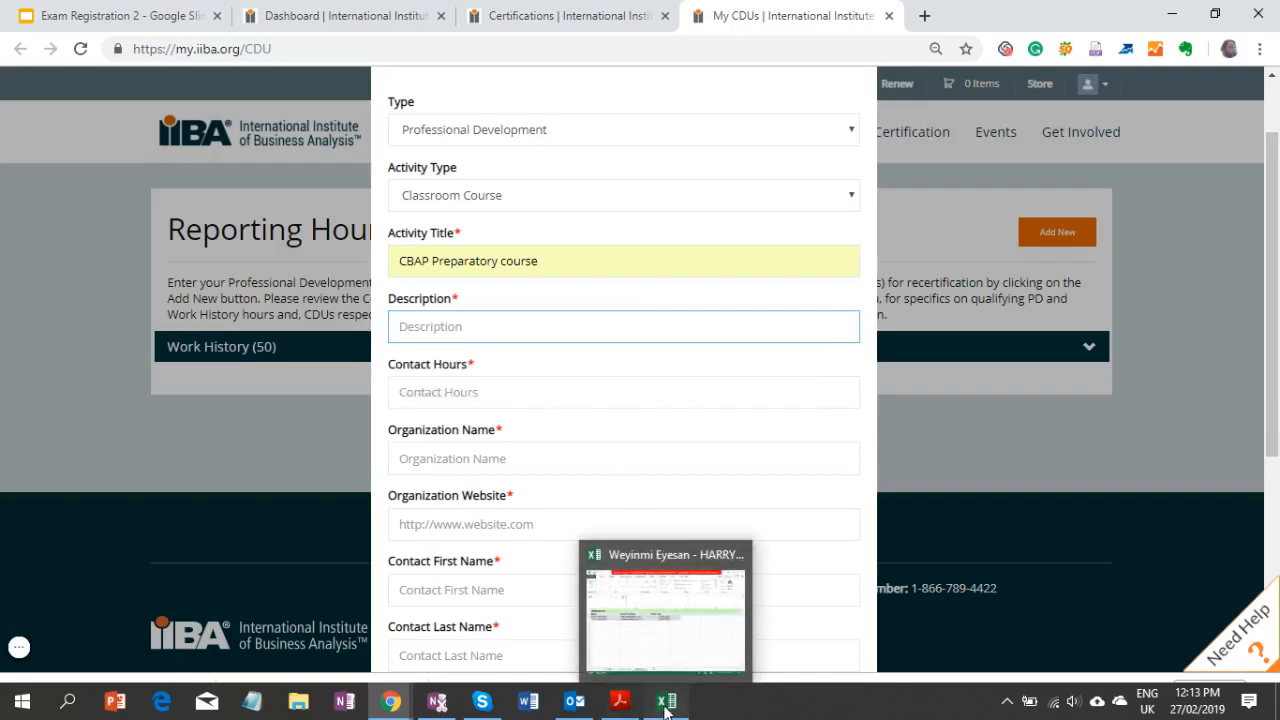
{"action": "left_click", "coordinate": [665, 708]}
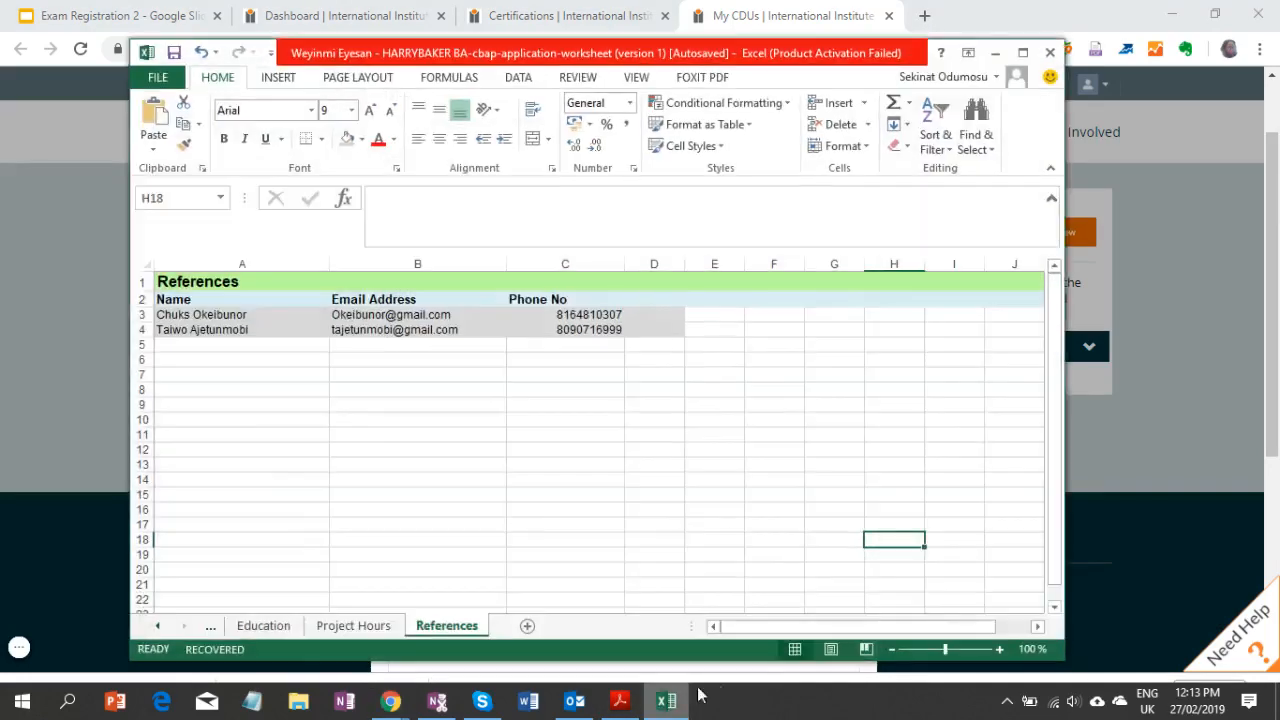
{"action": "left_click", "coordinate": [265, 626]}
{"action": "left_click", "coordinate": [251, 473]}
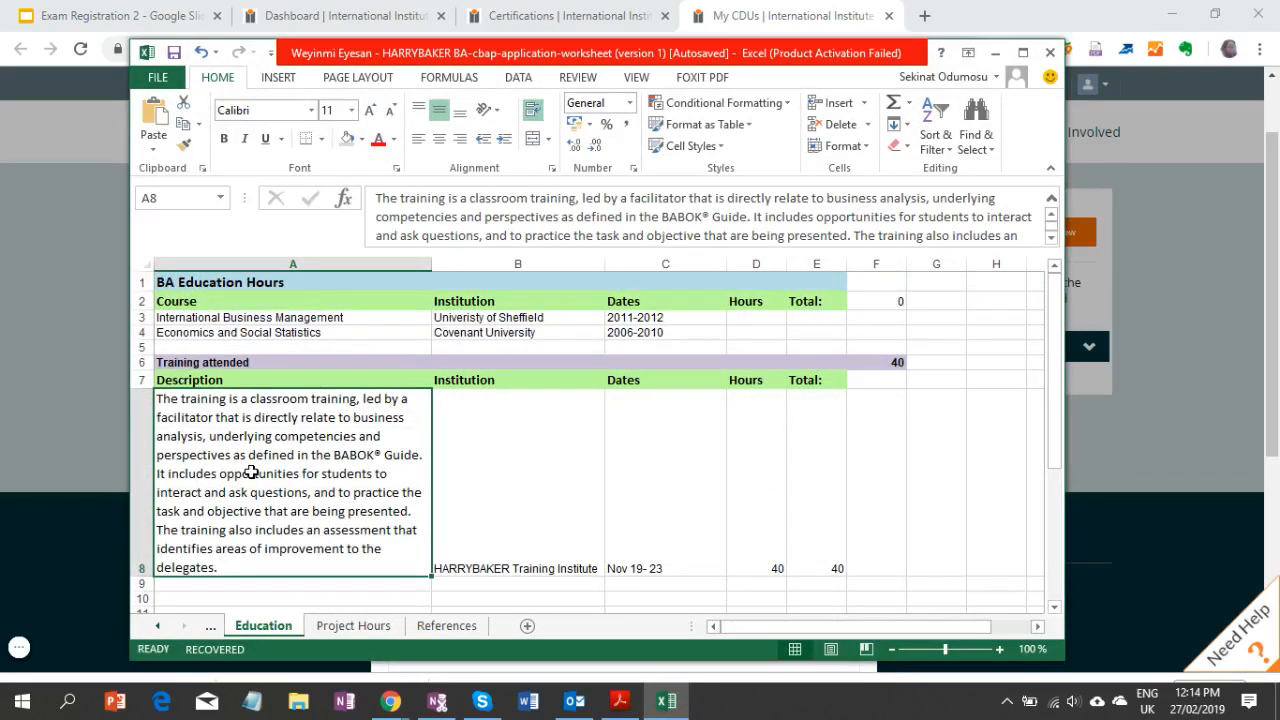
{"action": "key", "text": "ctrl+c"}
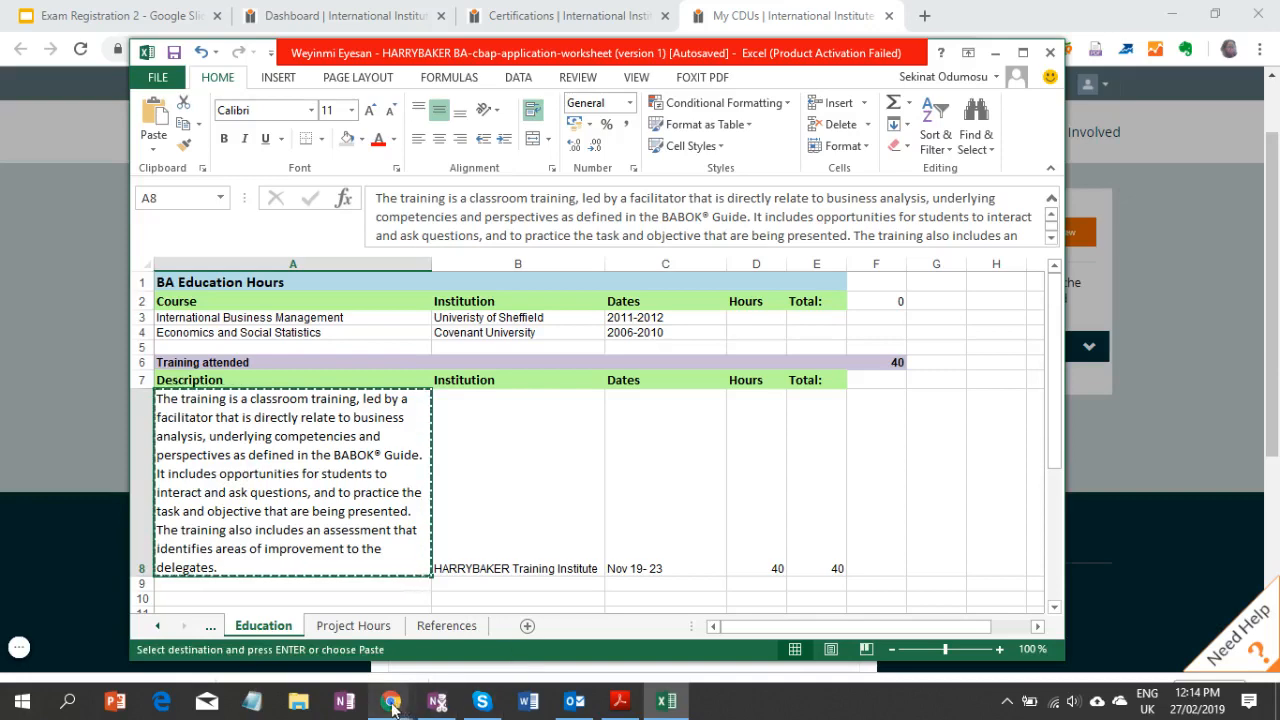
{"action": "left_click", "coordinate": [300, 630]}
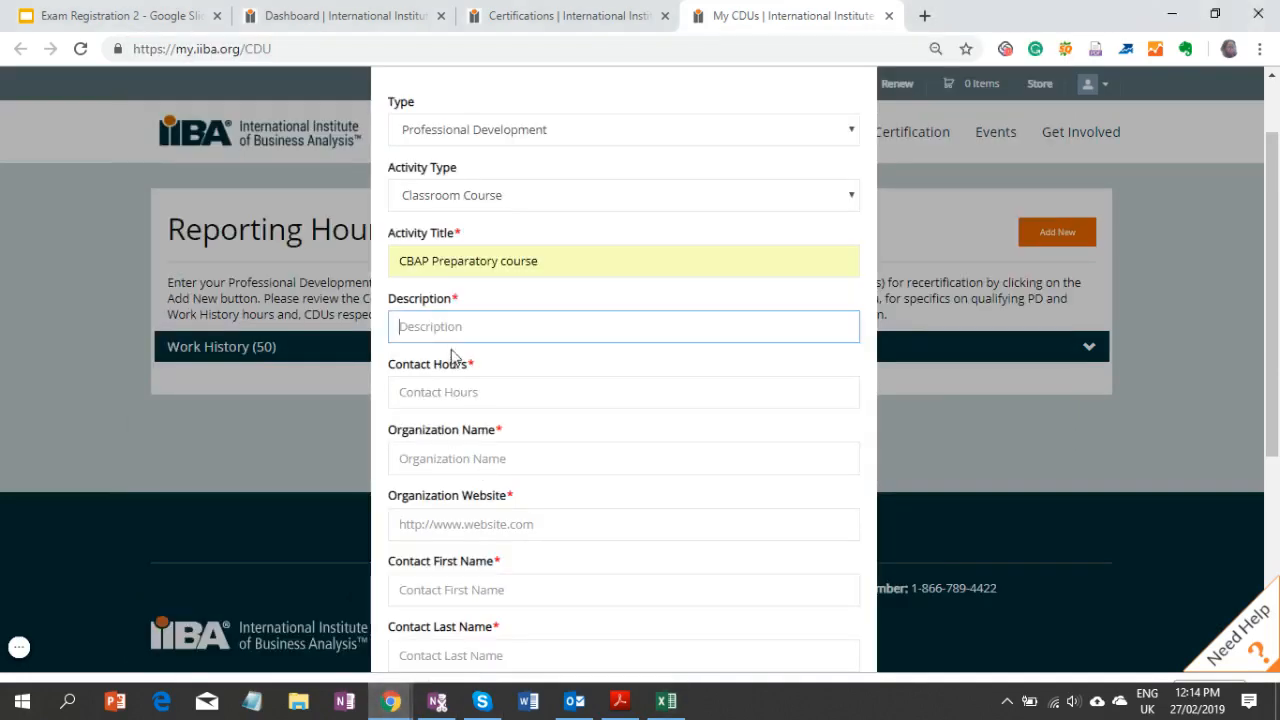
Step: Paste the training description and enter 40 contact hours
{"action": "left_click", "coordinate": [462, 329]}
{"action": "key", "text": "ctrl+v"}
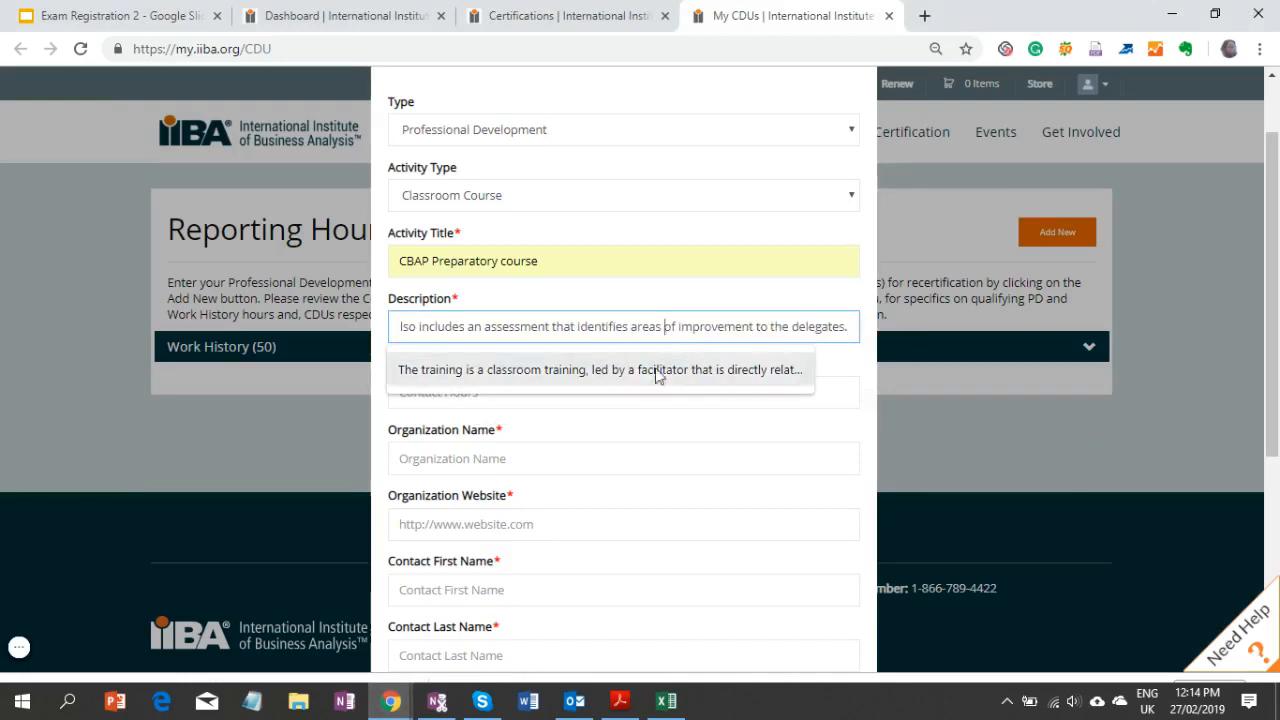
{"action": "left_click", "coordinate": [833, 363]}
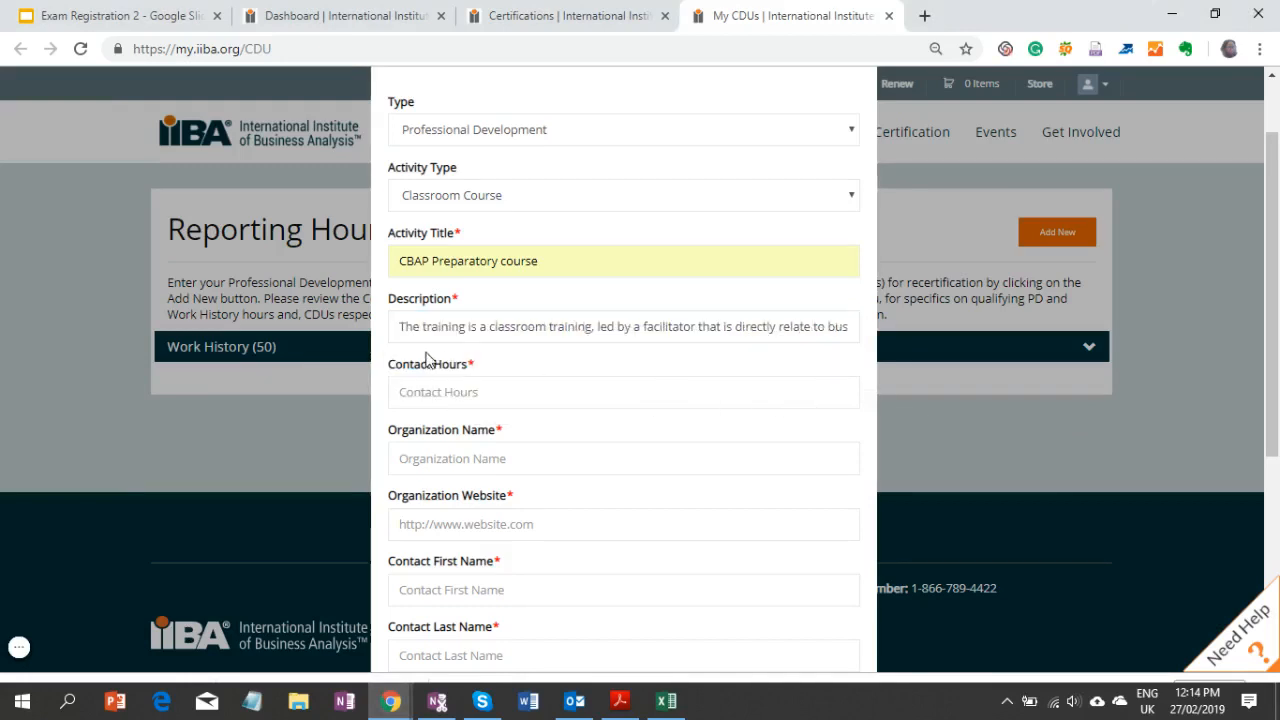
{"action": "scroll", "coordinate": [435, 352], "scroll_direction": "down", "scroll_amount": 1}
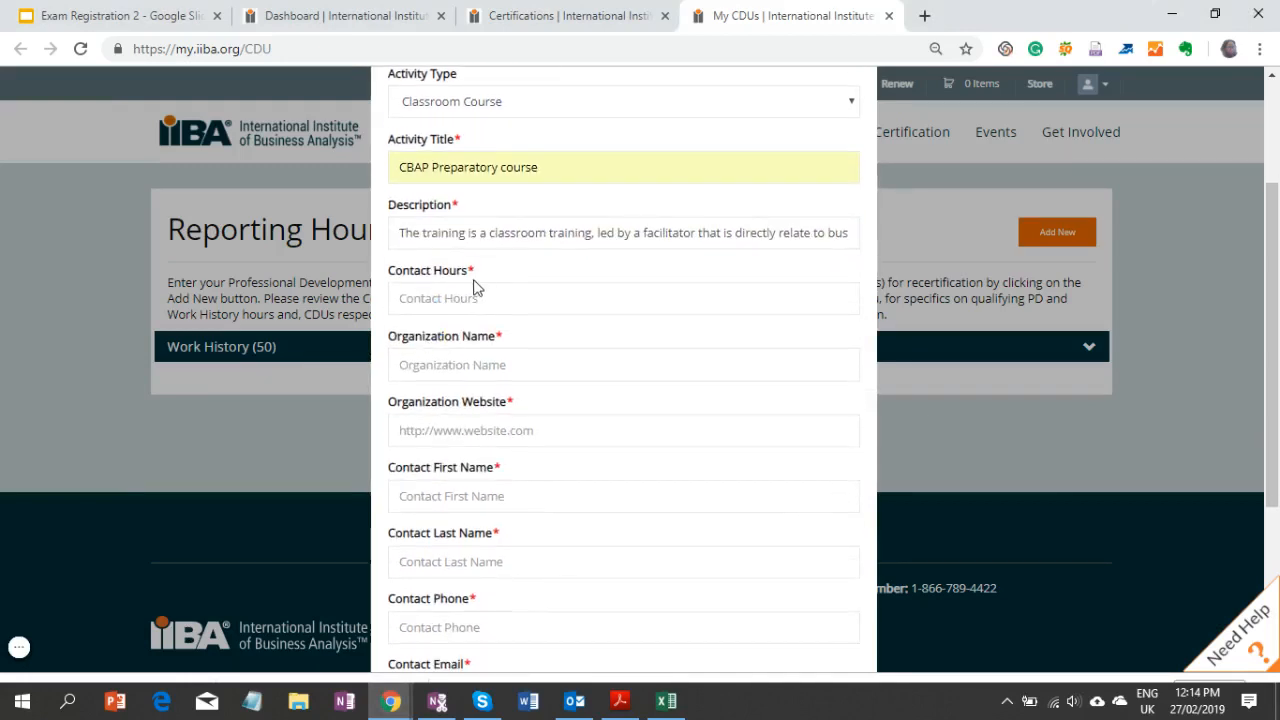
{"action": "left_click", "coordinate": [496, 298]}
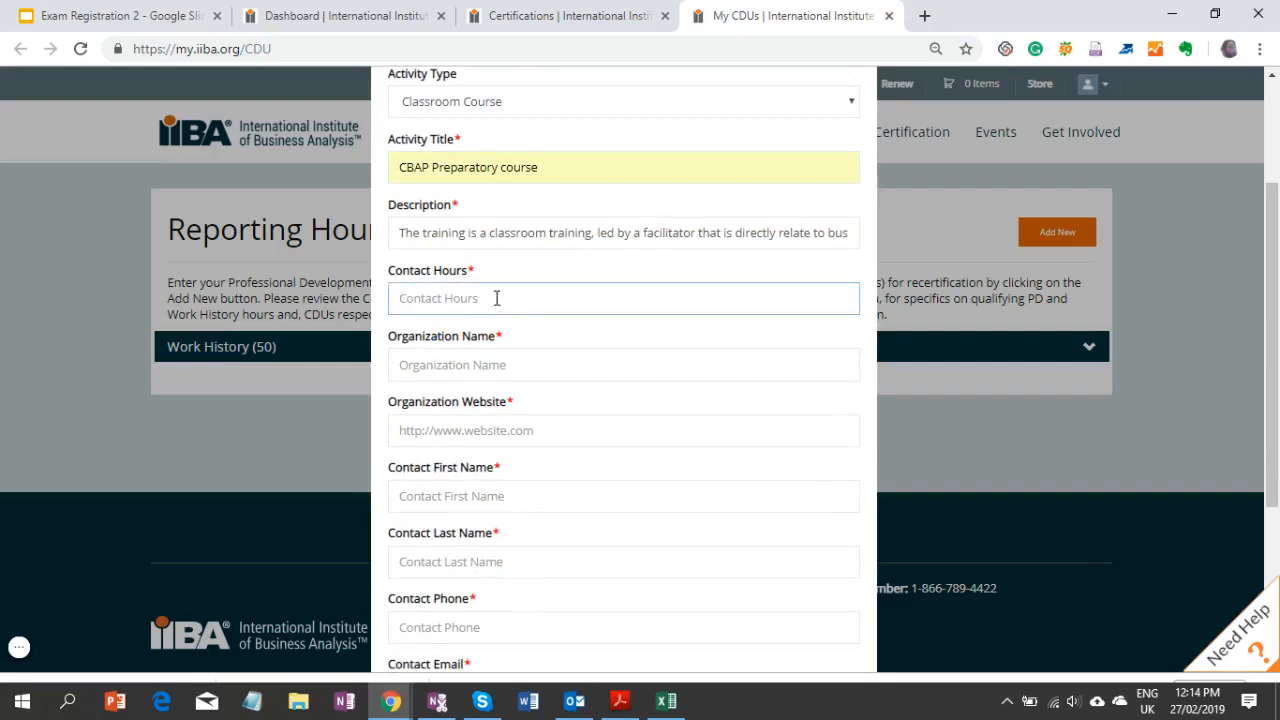
{"action": "type", "text": "40"}
Step: Autofill the organization name HARRYBAKER Training Institute and its website address
{"action": "left_click", "coordinate": [506, 368]}
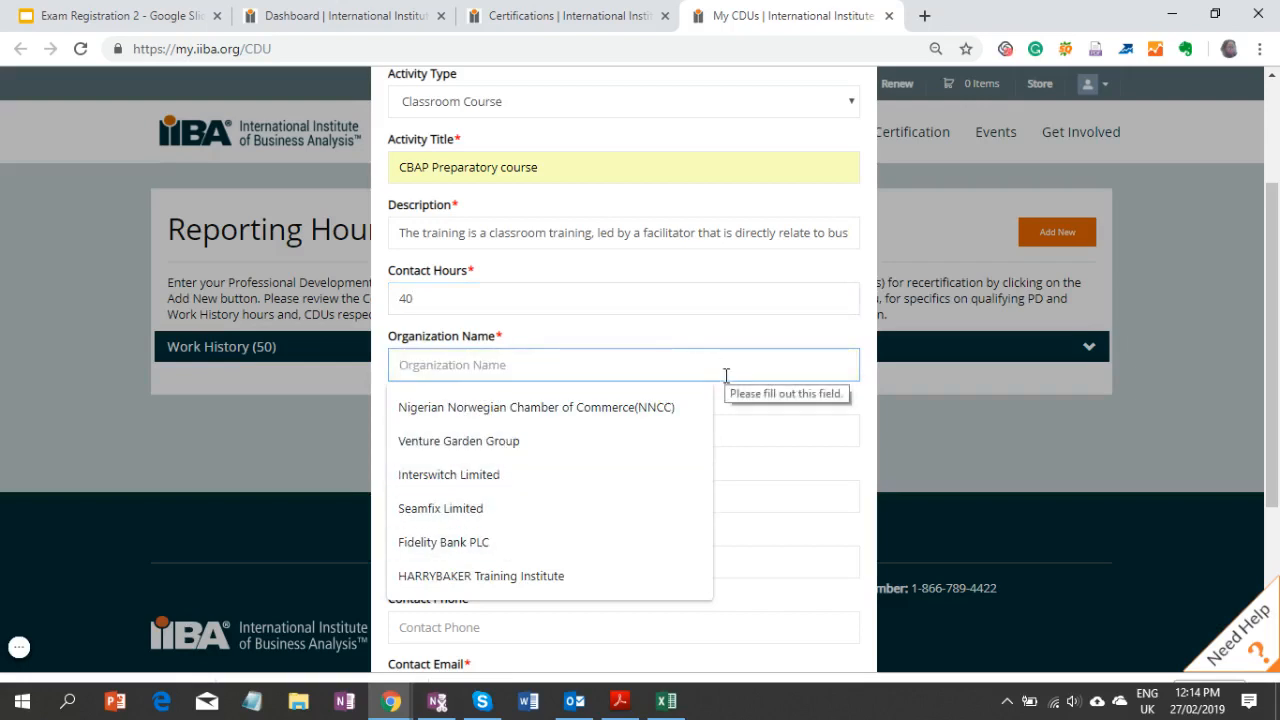
{"action": "left_click", "coordinate": [583, 577]}
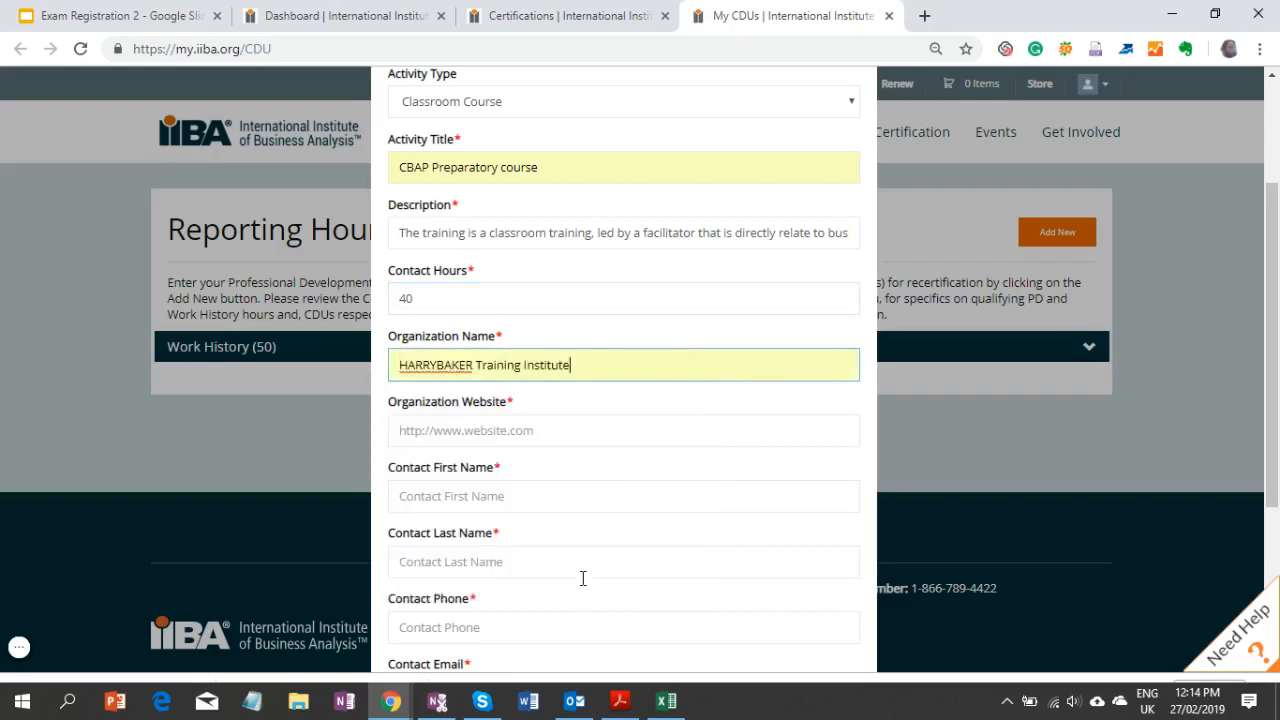
{"action": "left_click", "coordinate": [503, 436]}
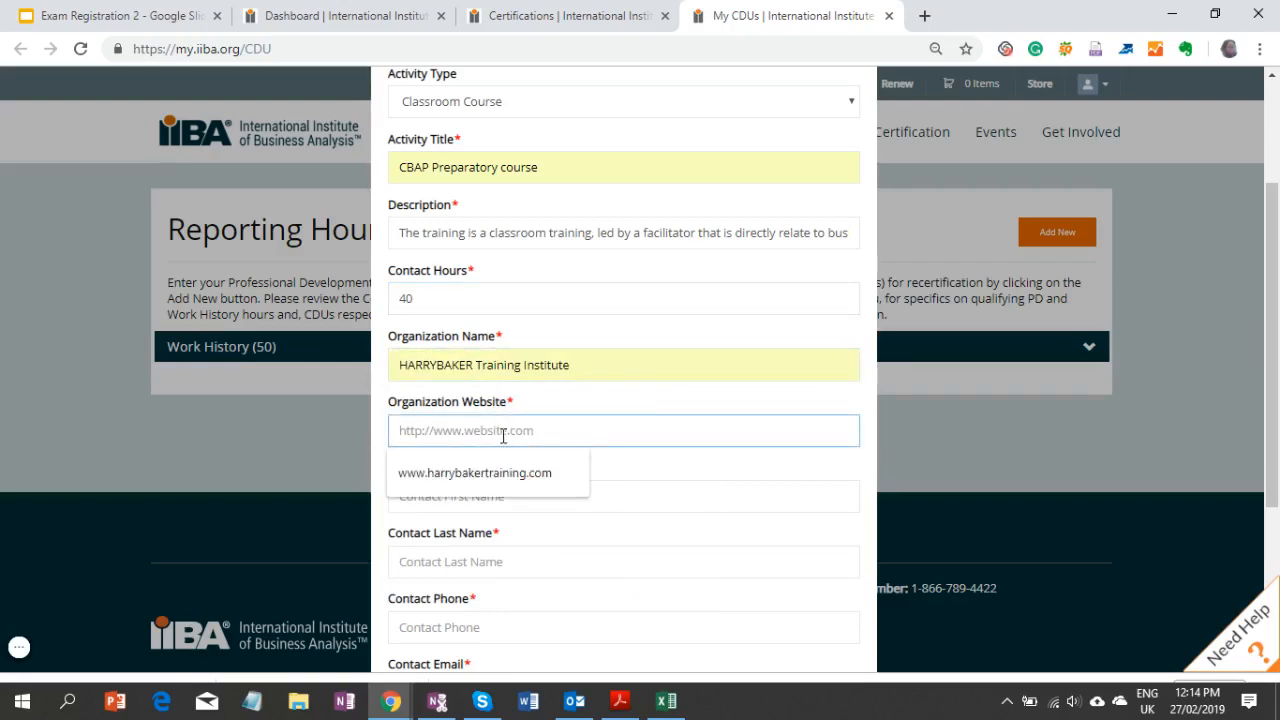
{"action": "left_click", "coordinate": [460, 476]}
{"action": "scroll", "coordinate": [480, 483], "scroll_direction": "down", "scroll_amount": 1}
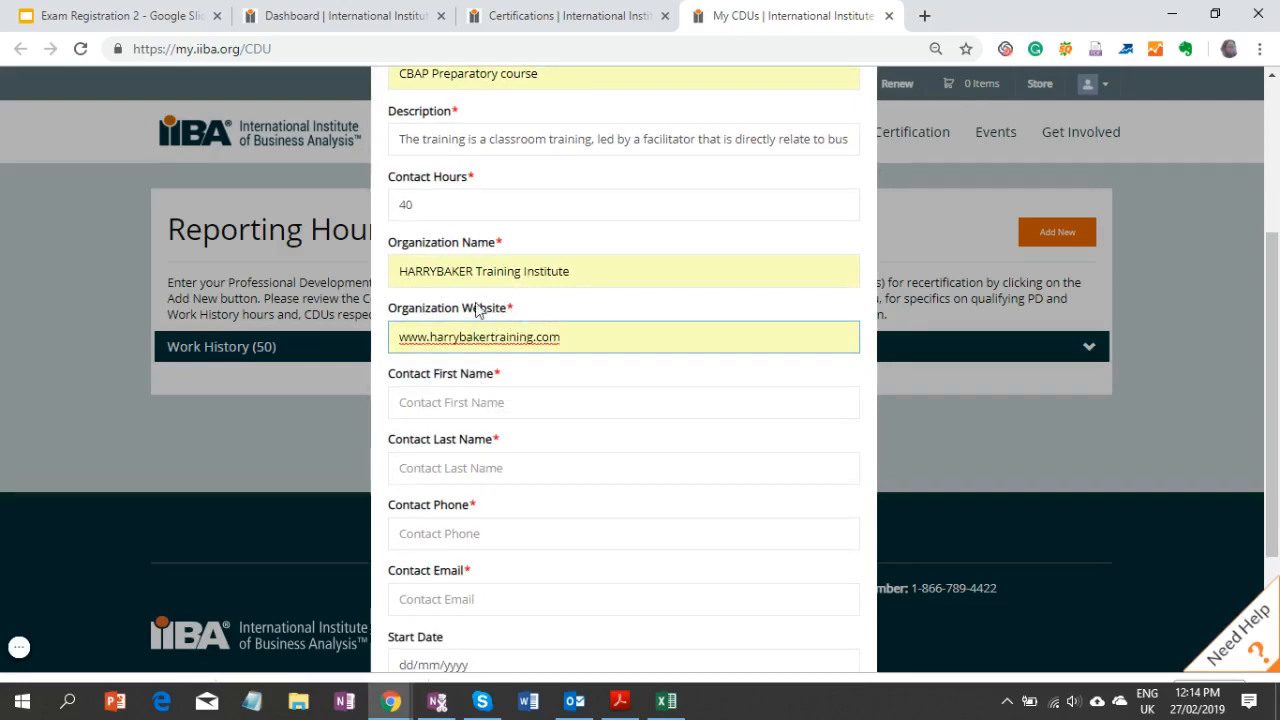
Step: Autofill the contact's first name, last name, phone number and e-mail address
{"action": "left_click", "coordinate": [427, 413]}
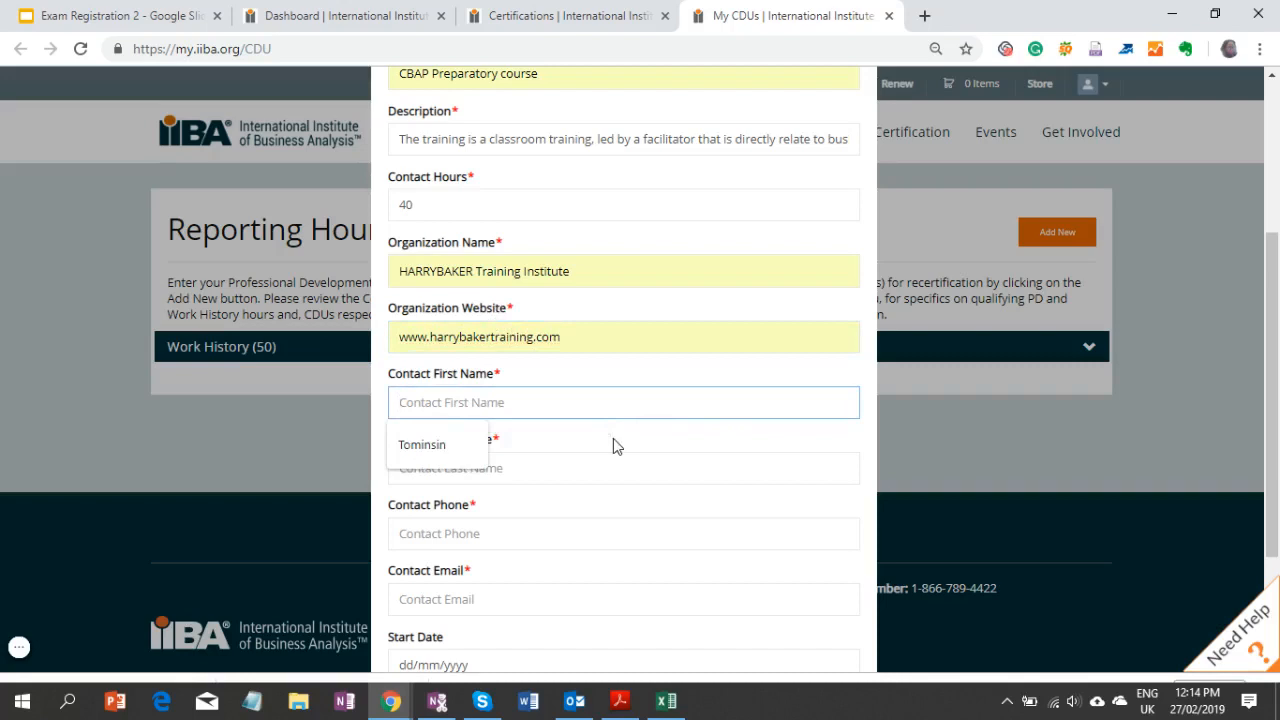
{"action": "left_click", "coordinate": [436, 449]}
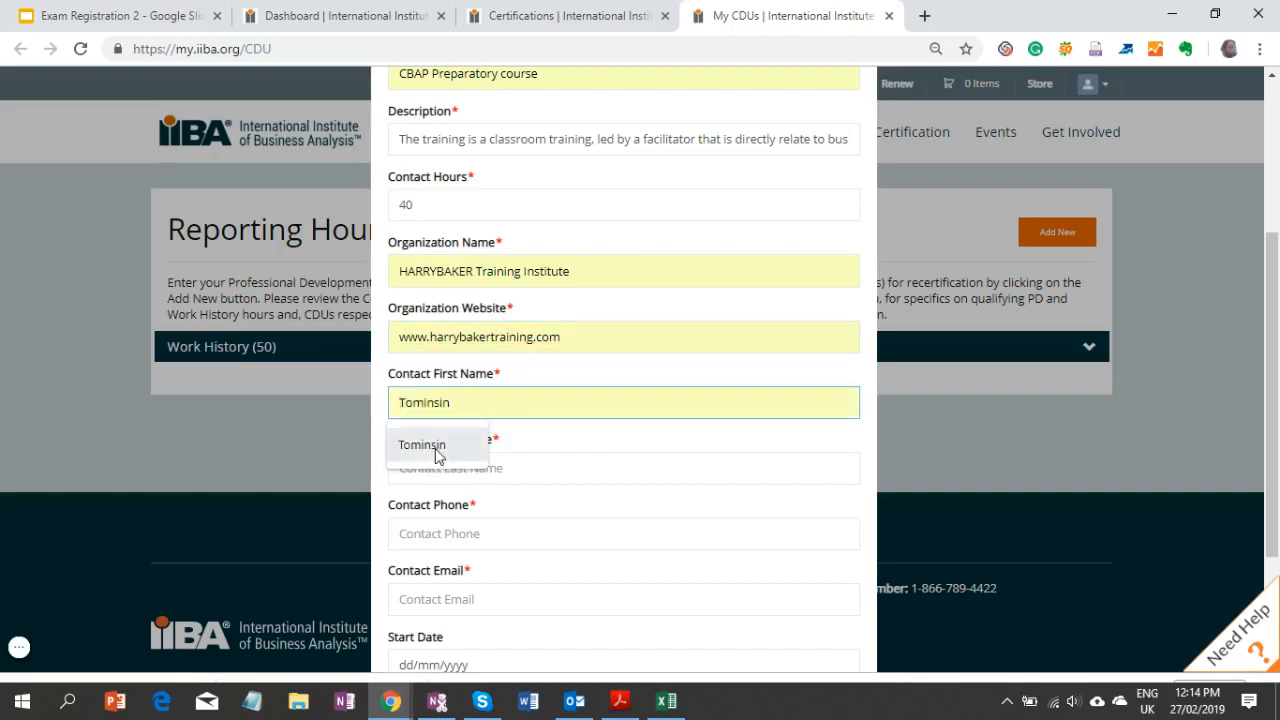
{"action": "left_click", "coordinate": [436, 452]}
{"action": "left_click", "coordinate": [499, 470]}
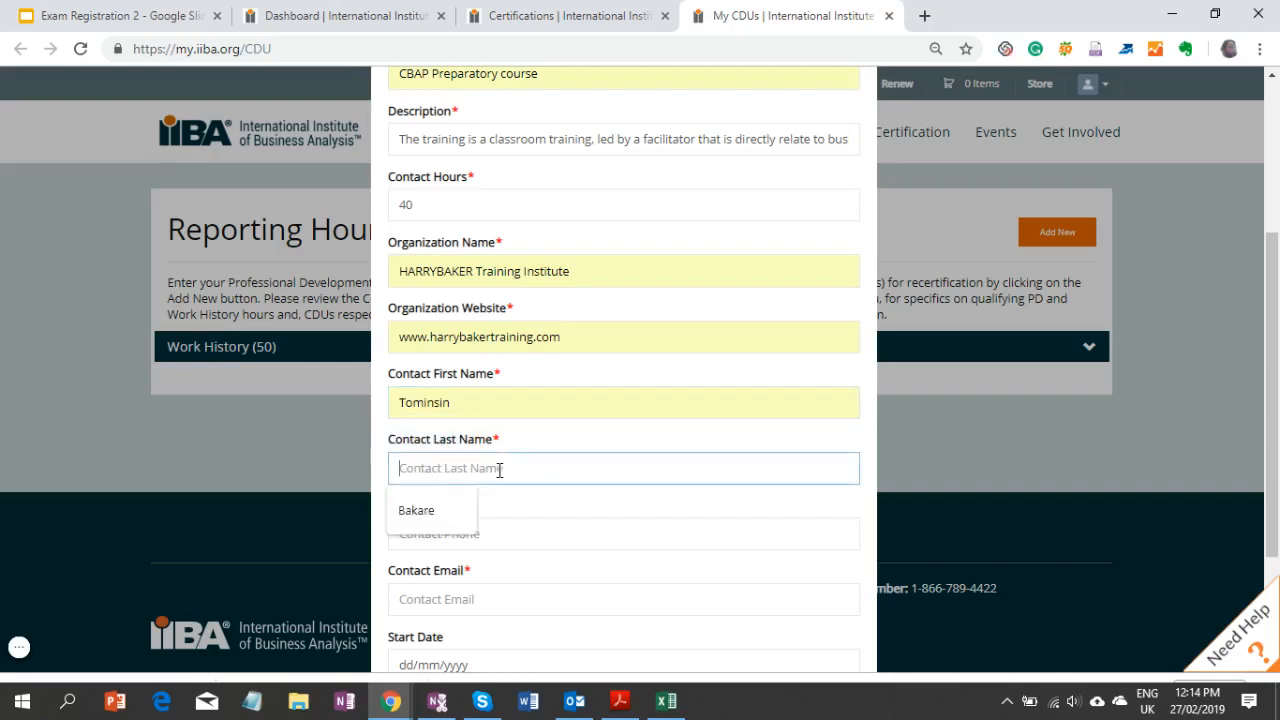
{"action": "left_click", "coordinate": [426, 512]}
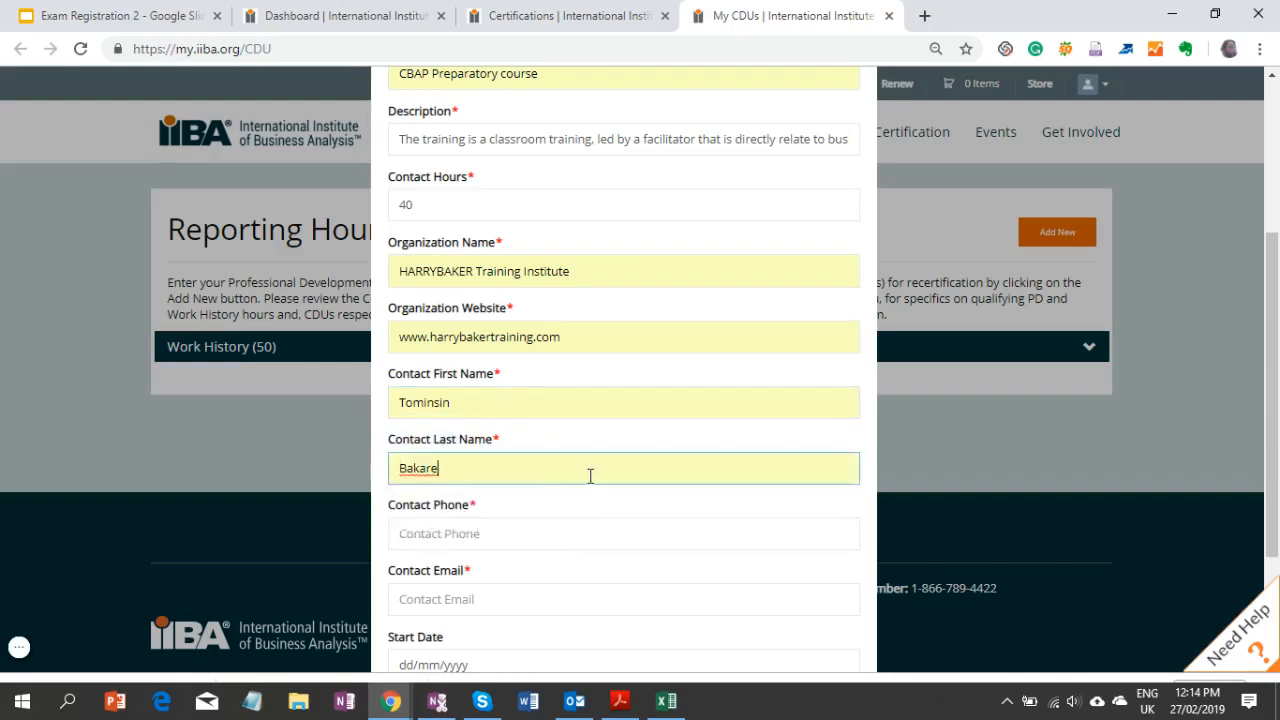
{"action": "scroll", "coordinate": [589, 477], "scroll_direction": "down", "scroll_amount": 1}
{"action": "left_click", "coordinate": [457, 440]}
{"action": "left_click", "coordinate": [440, 484]}
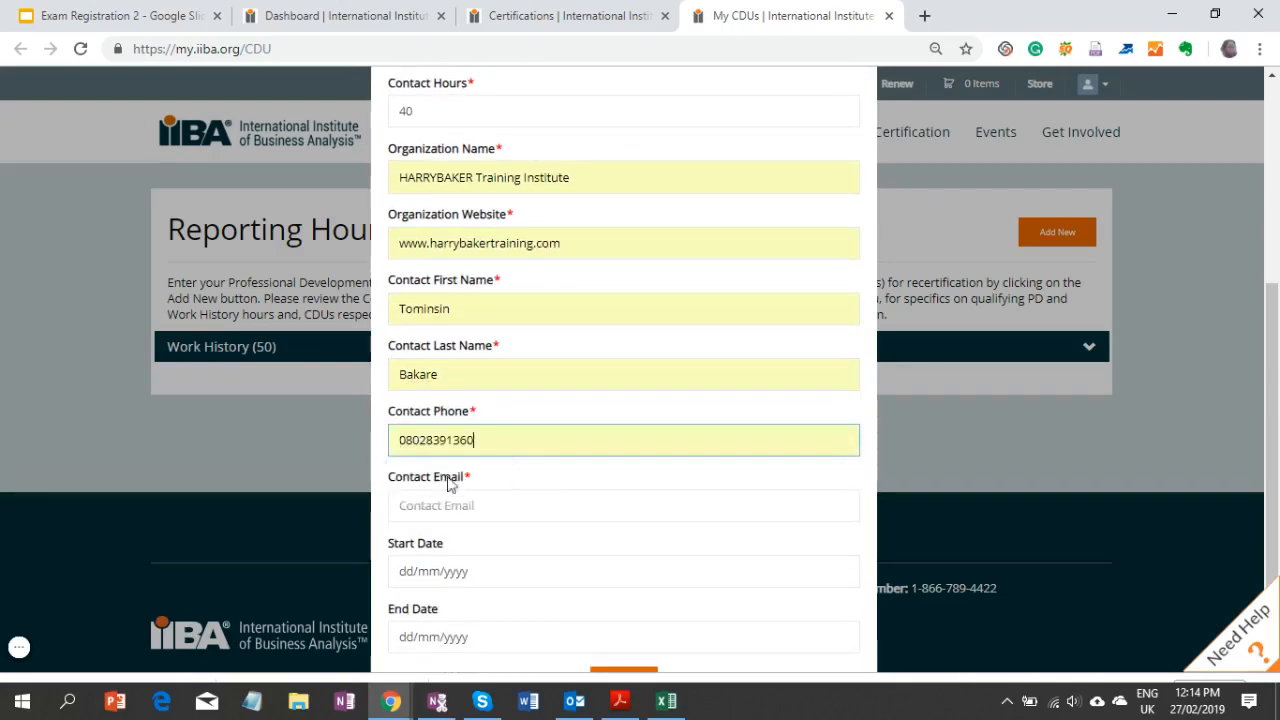
{"action": "left_click", "coordinate": [451, 506]}
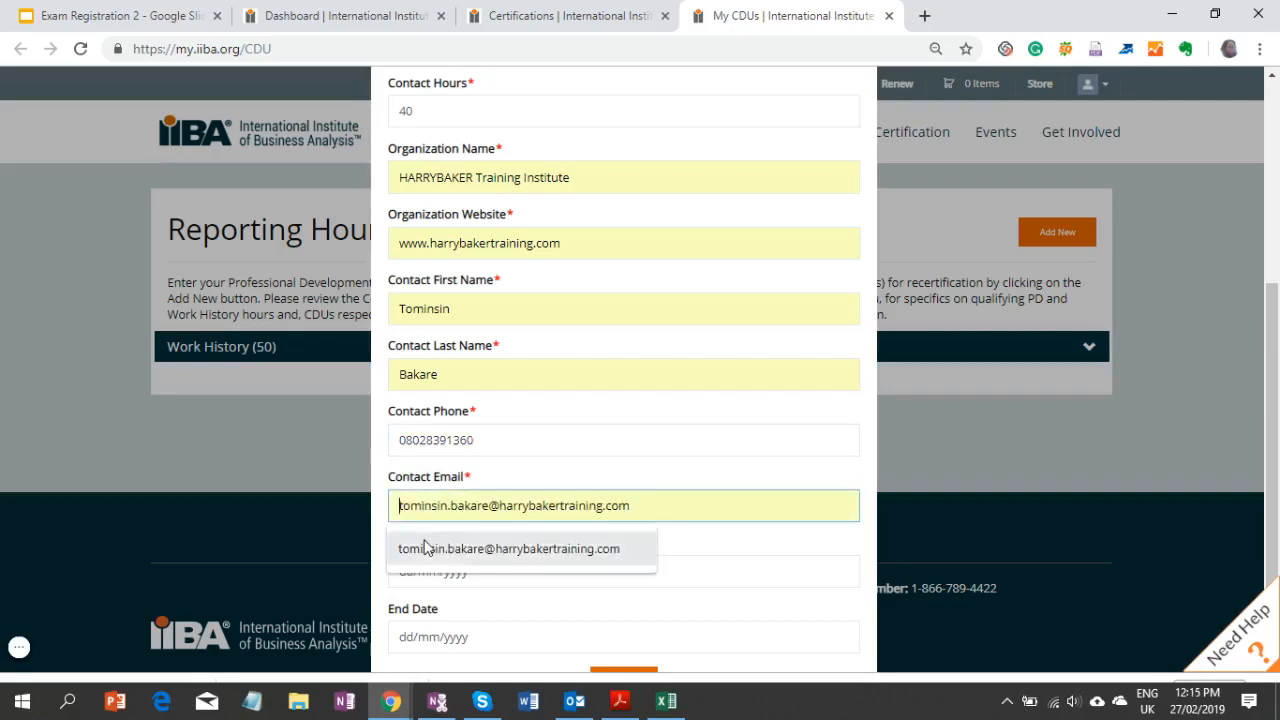
{"action": "left_click", "coordinate": [420, 546]}
Step: Check the training dates, Nov 19–23, in the Excel worksheet
{"action": "left_click", "coordinate": [480, 583]}
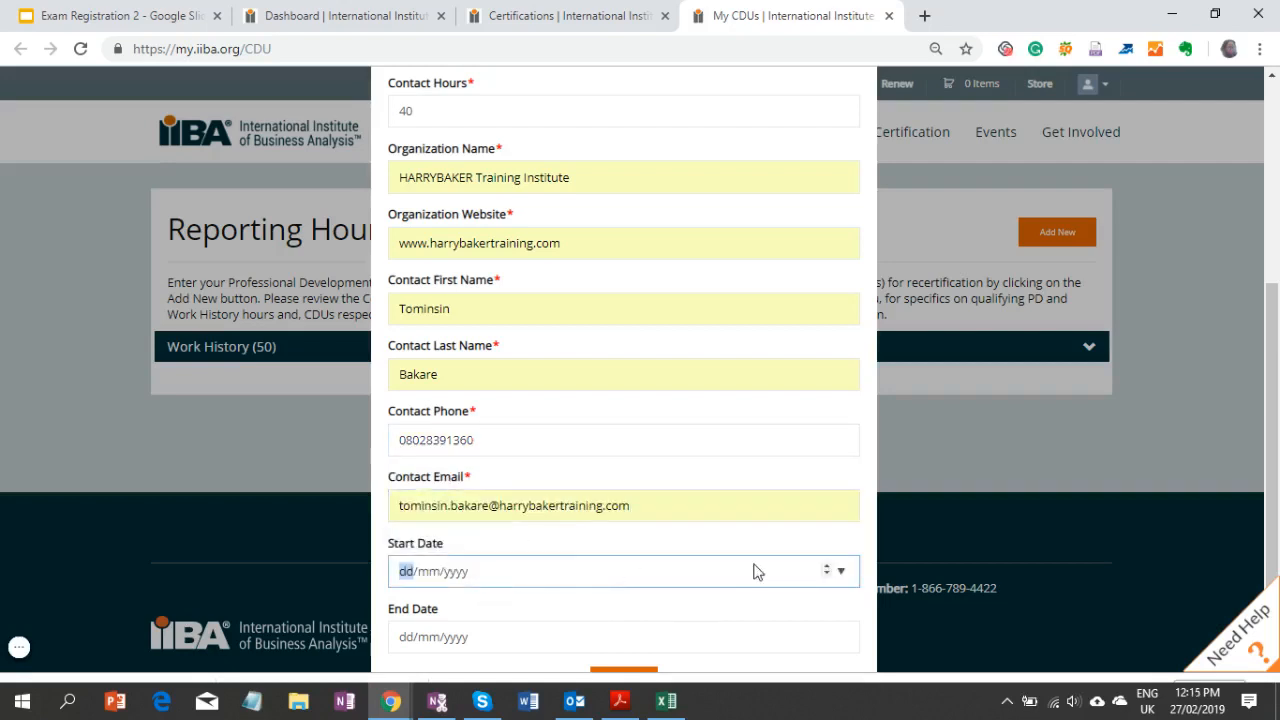
{"action": "left_click", "coordinate": [840, 572]}
{"action": "left_click", "coordinate": [666, 701]}
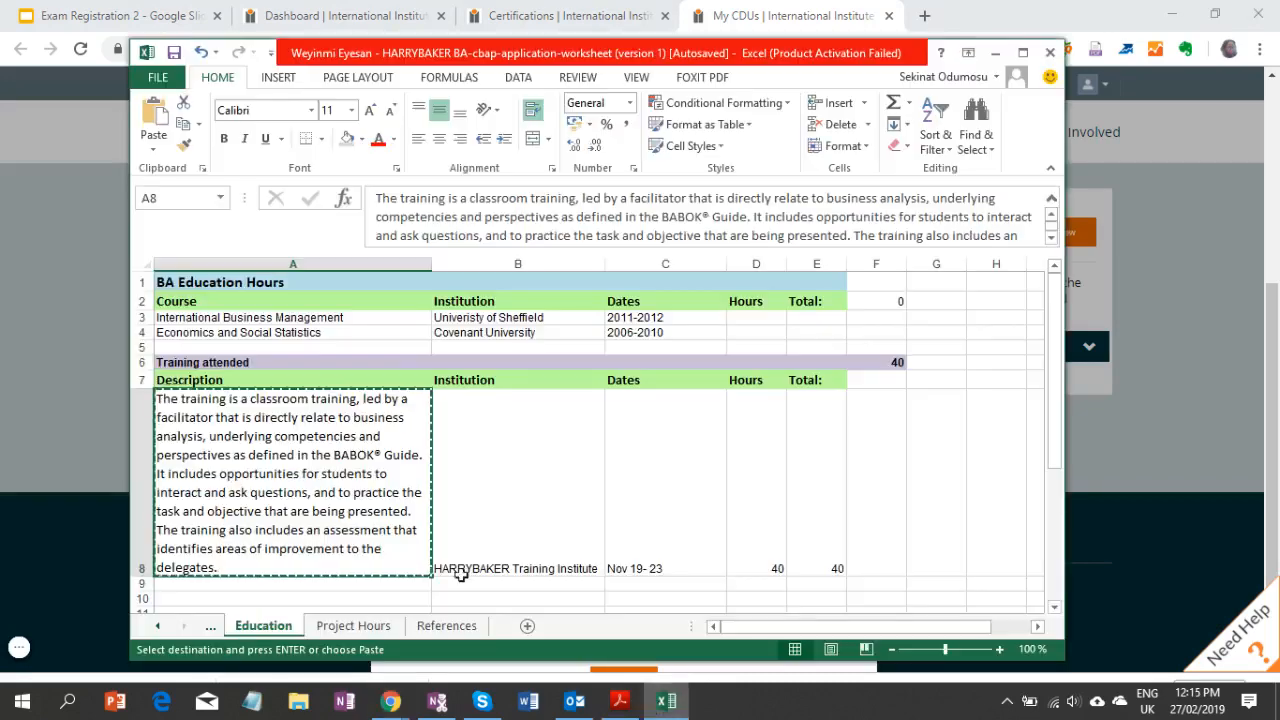
{"action": "left_click", "coordinate": [629, 543]}
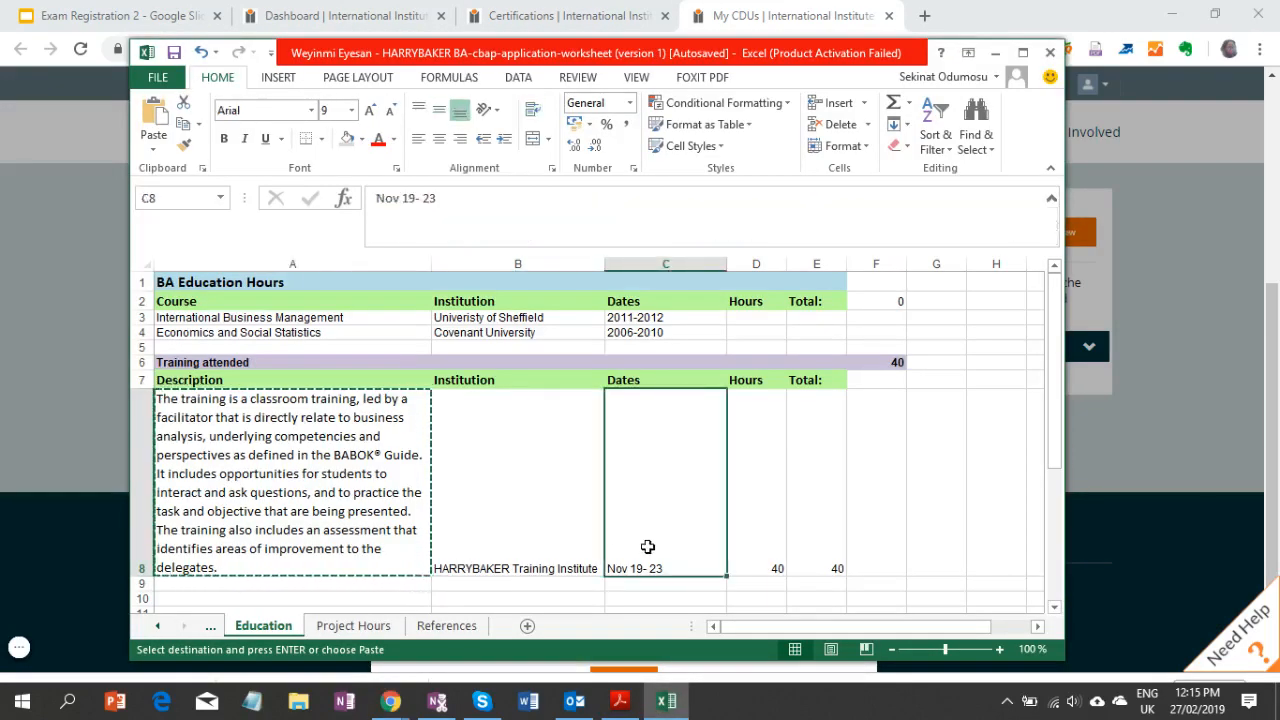
{"action": "left_click", "coordinate": [666, 701]}
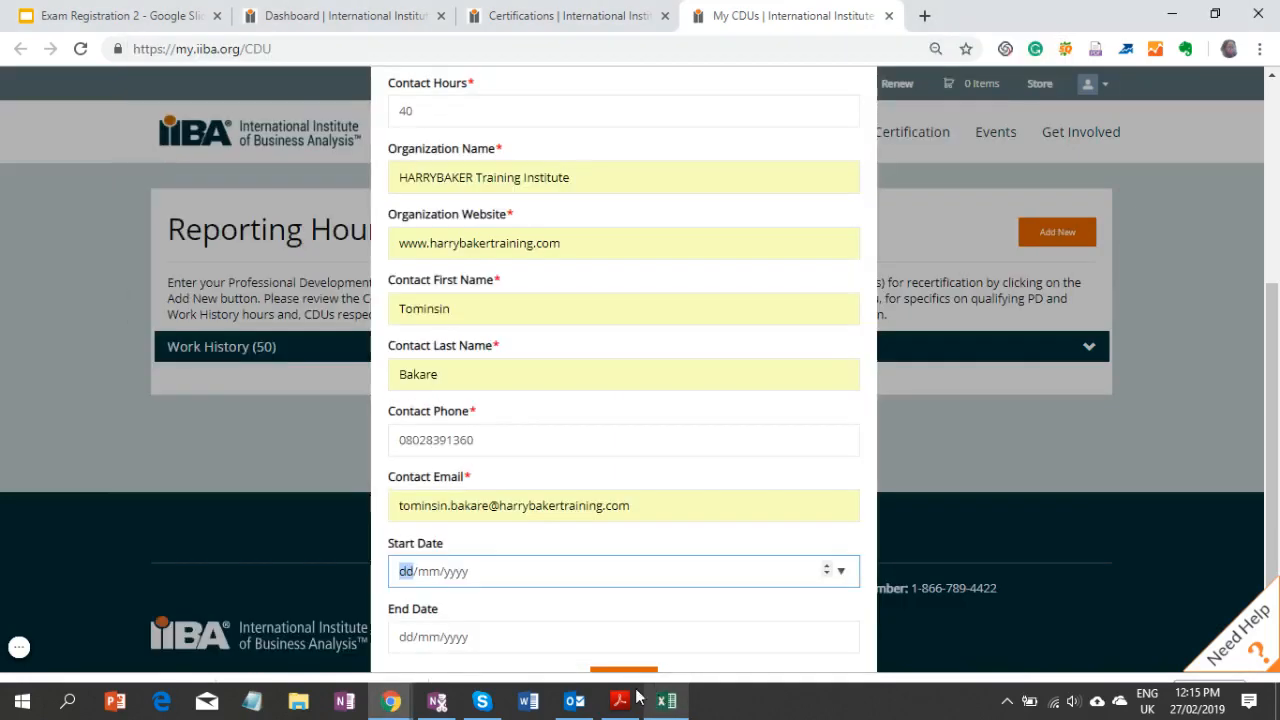
Step: Set the course Start Date to 19/11/2018 with the date picker
{"action": "left_click", "coordinate": [841, 572]}
{"action": "left_click", "coordinate": [448, 424]}
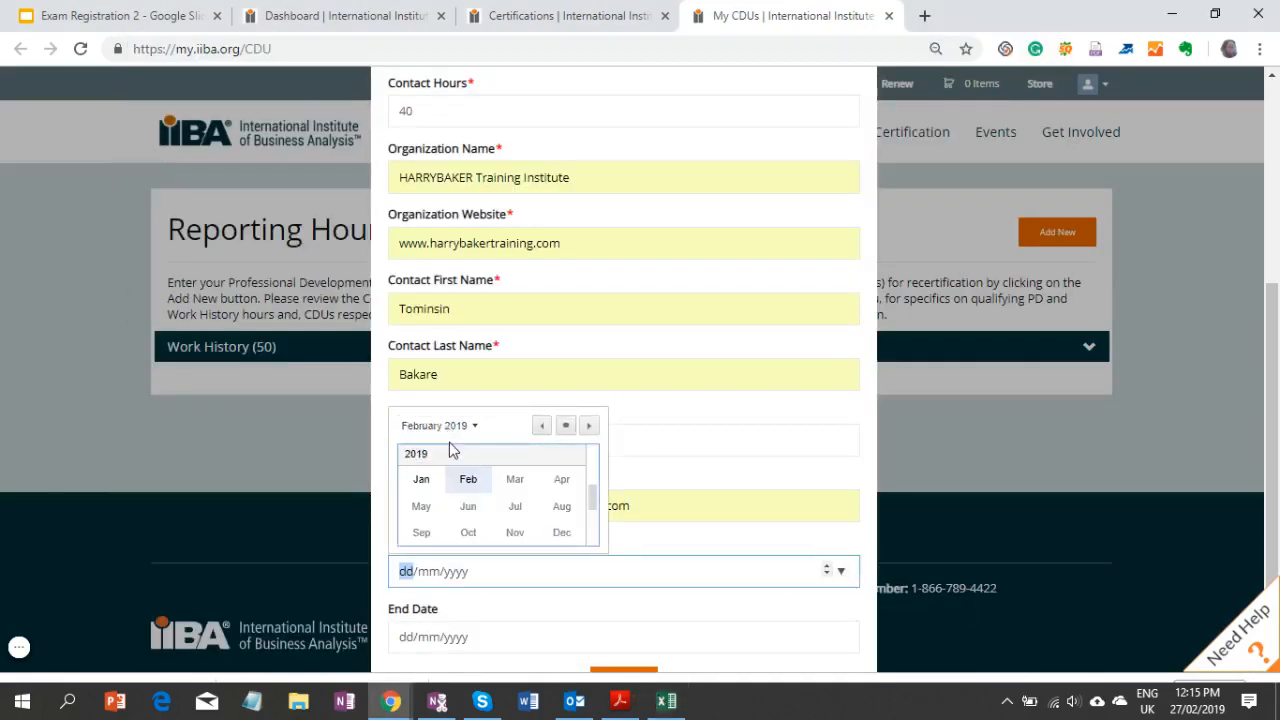
{"action": "scroll", "coordinate": [447, 460], "scroll_direction": "up", "scroll_amount": 1}
{"action": "left_click", "coordinate": [448, 450]}
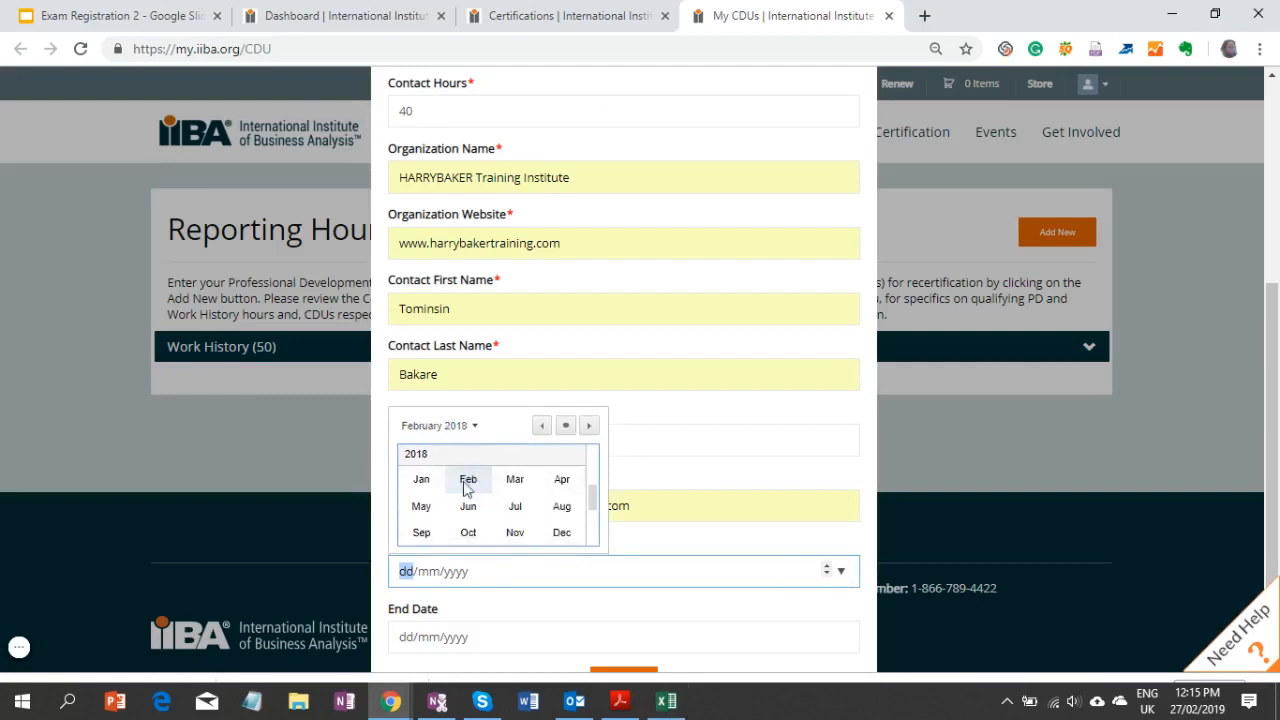
{"action": "left_click", "coordinate": [515, 532]}
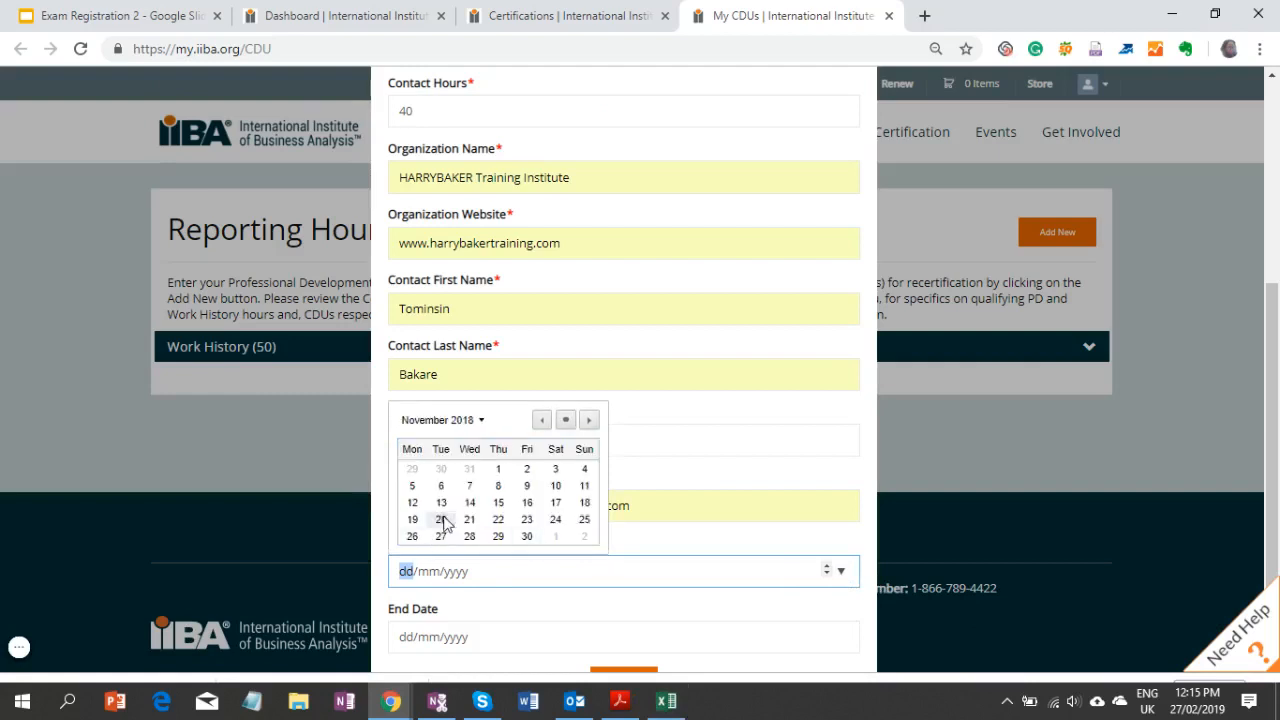
{"action": "left_click", "coordinate": [411, 518]}
Step: Set the course End Date to 23/11/2018 with the date picker
{"action": "left_click", "coordinate": [841, 636]}
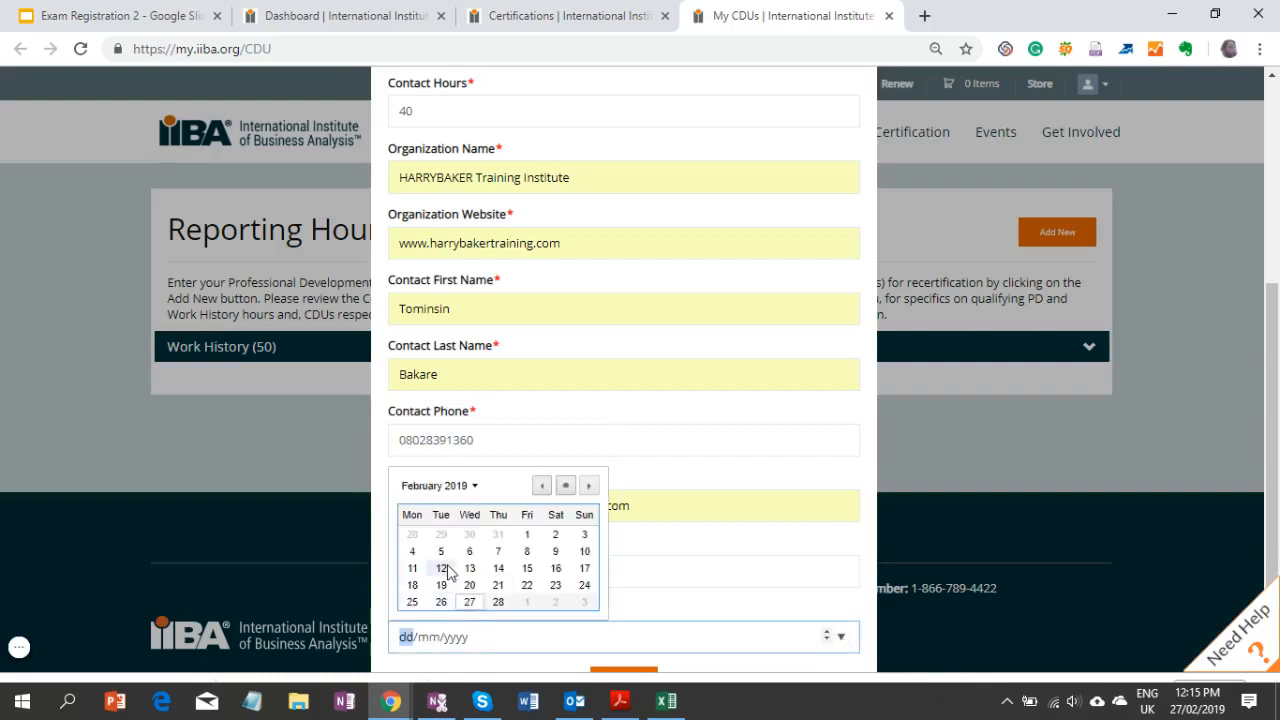
{"action": "left_click", "coordinate": [452, 488]}
{"action": "left_click", "coordinate": [444, 520]}
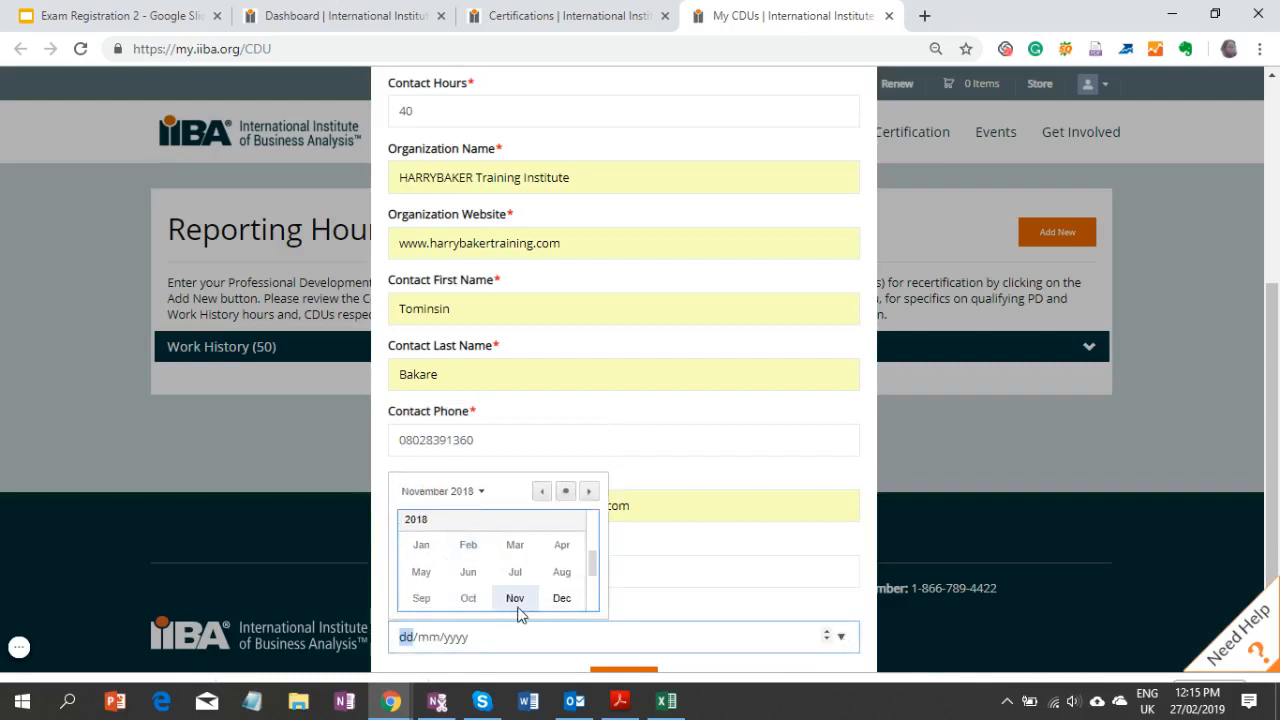
{"action": "left_click", "coordinate": [519, 604]}
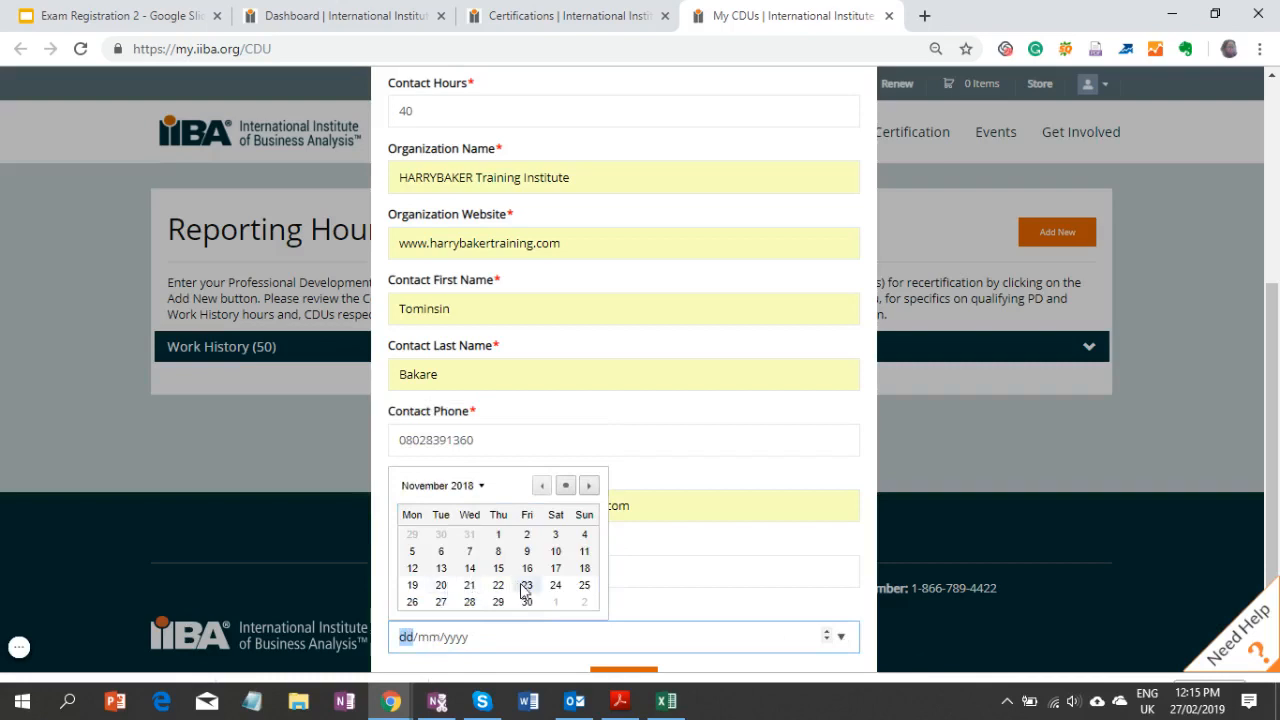
{"action": "left_click", "coordinate": [526, 585]}
{"action": "scroll", "coordinate": [568, 614], "scroll_direction": "down", "scroll_amount": 1}
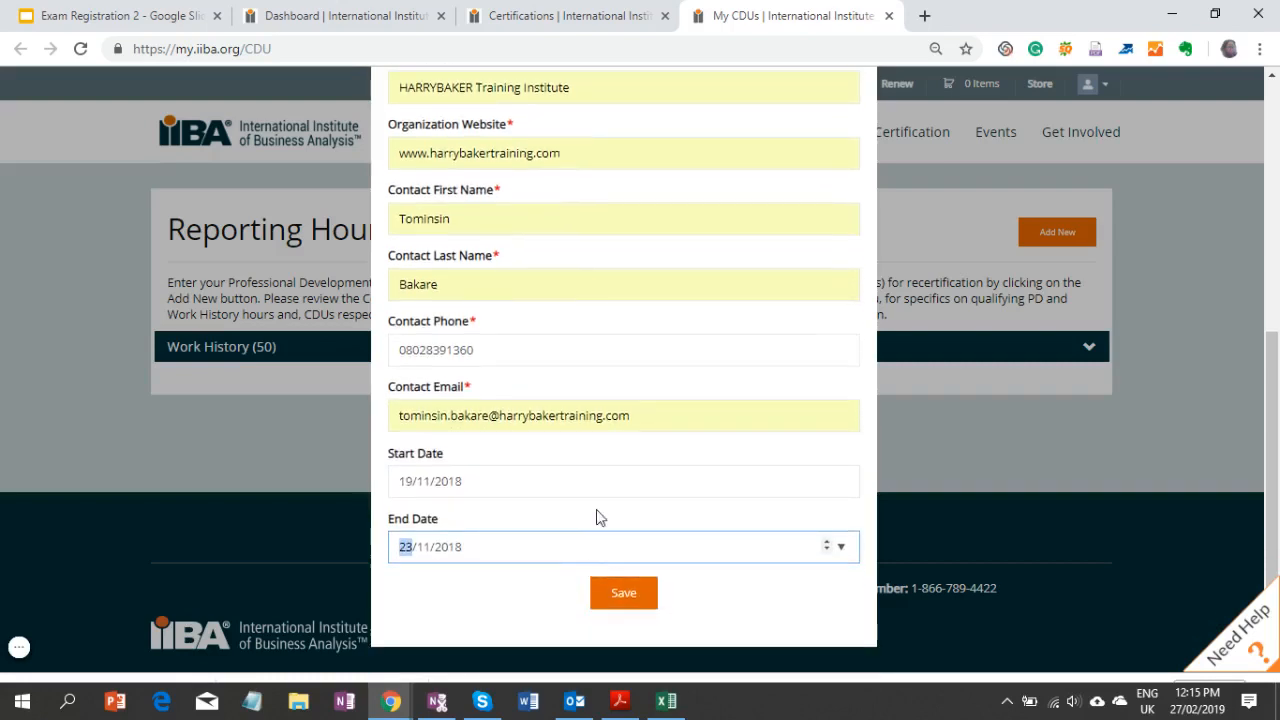
{"action": "left_click", "coordinate": [600, 517]}
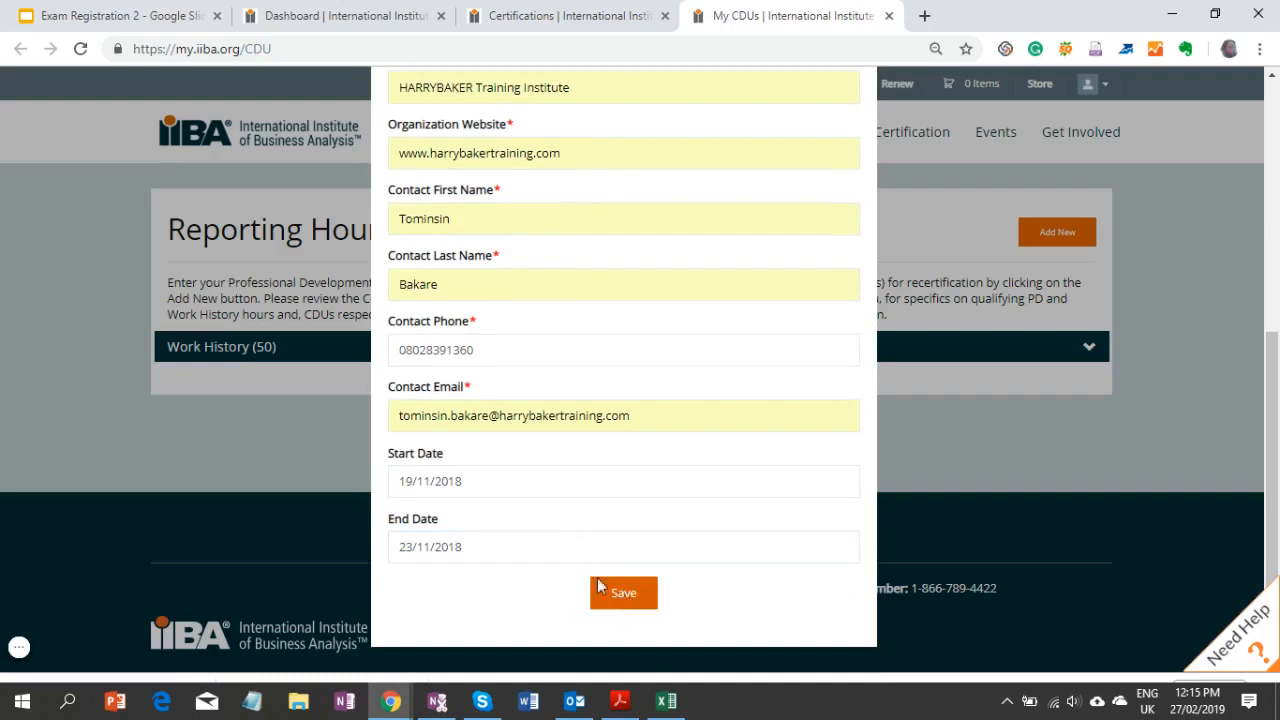
Step: Save the Professional Development course and review Program Goals on the CBAP certification status page
{"action": "left_click", "coordinate": [623, 596]}
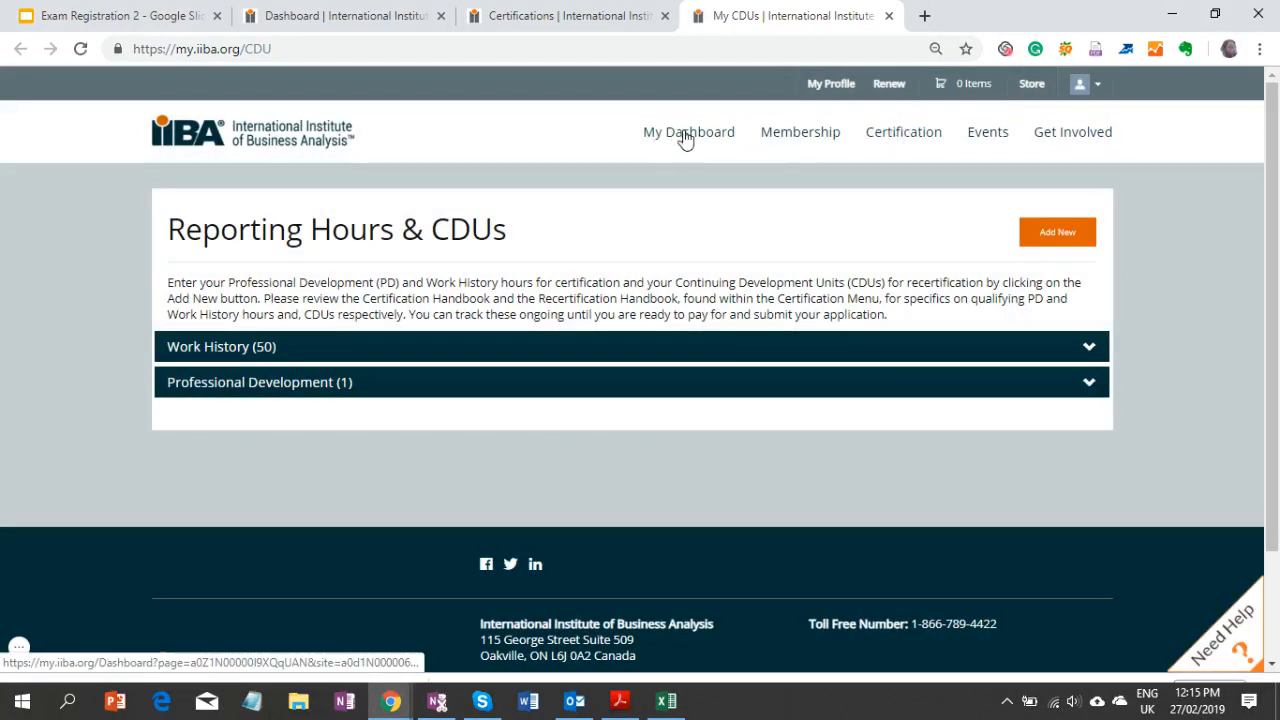
{"action": "left_click", "coordinate": [686, 139]}
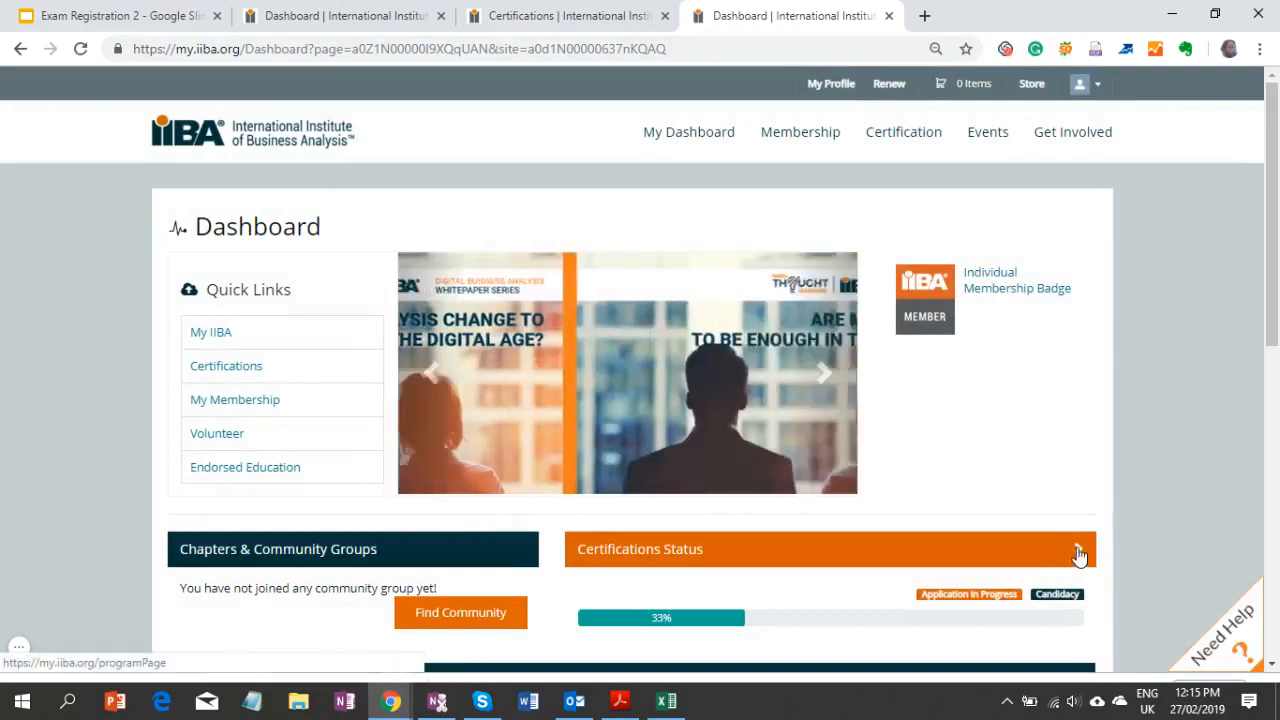
{"action": "left_click", "coordinate": [1078, 556]}
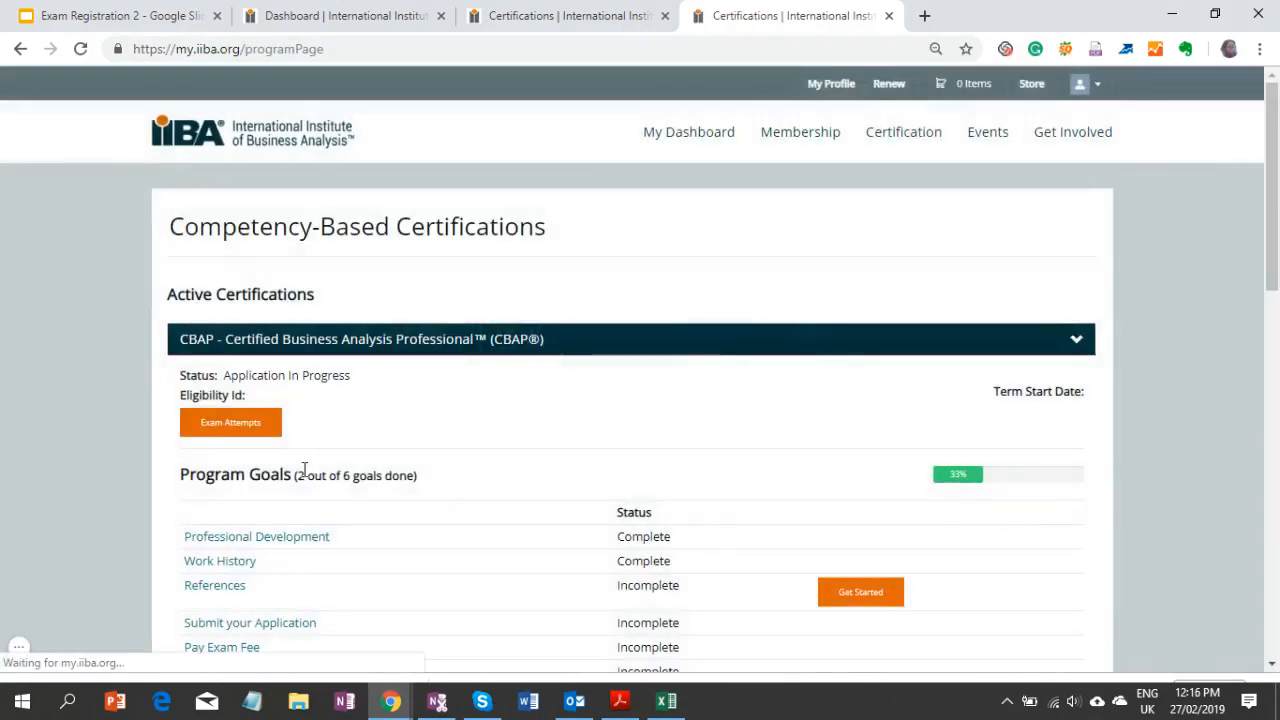
{"action": "scroll", "coordinate": [303, 469], "scroll_direction": "down", "scroll_amount": 1}
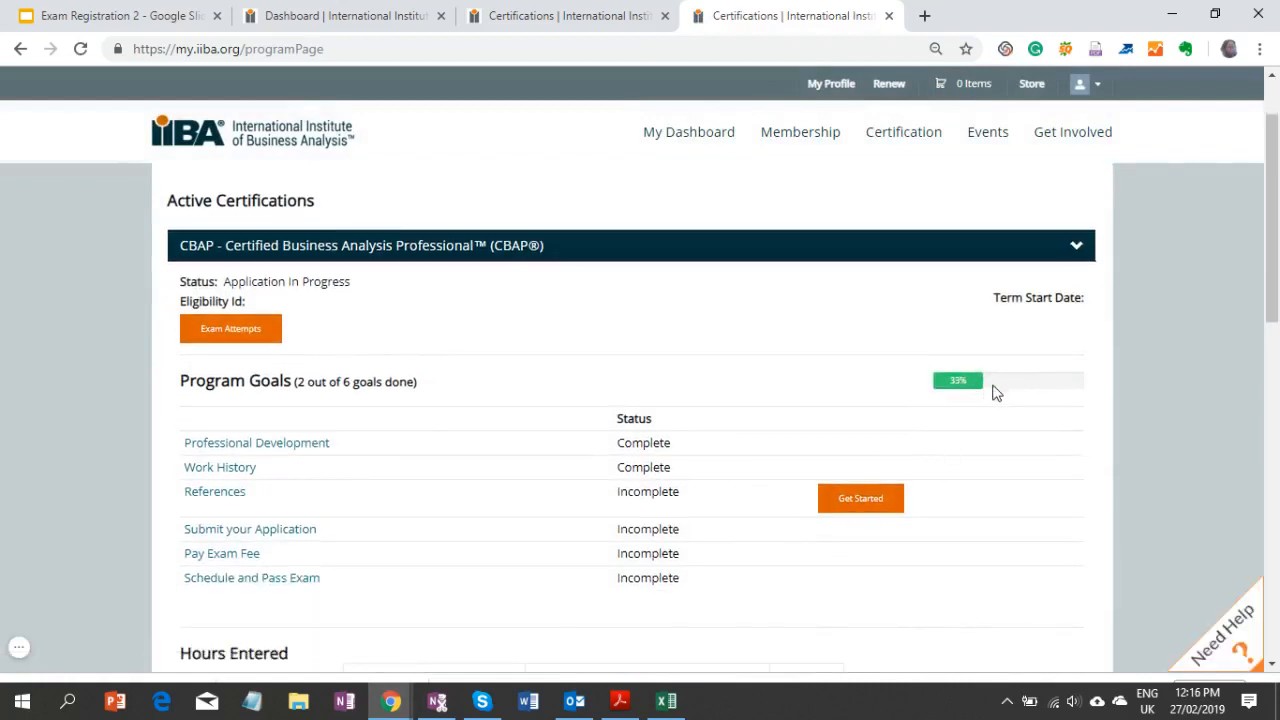
{"action": "scroll", "coordinate": [670, 473], "scroll_direction": "down", "scroll_amount": 1}
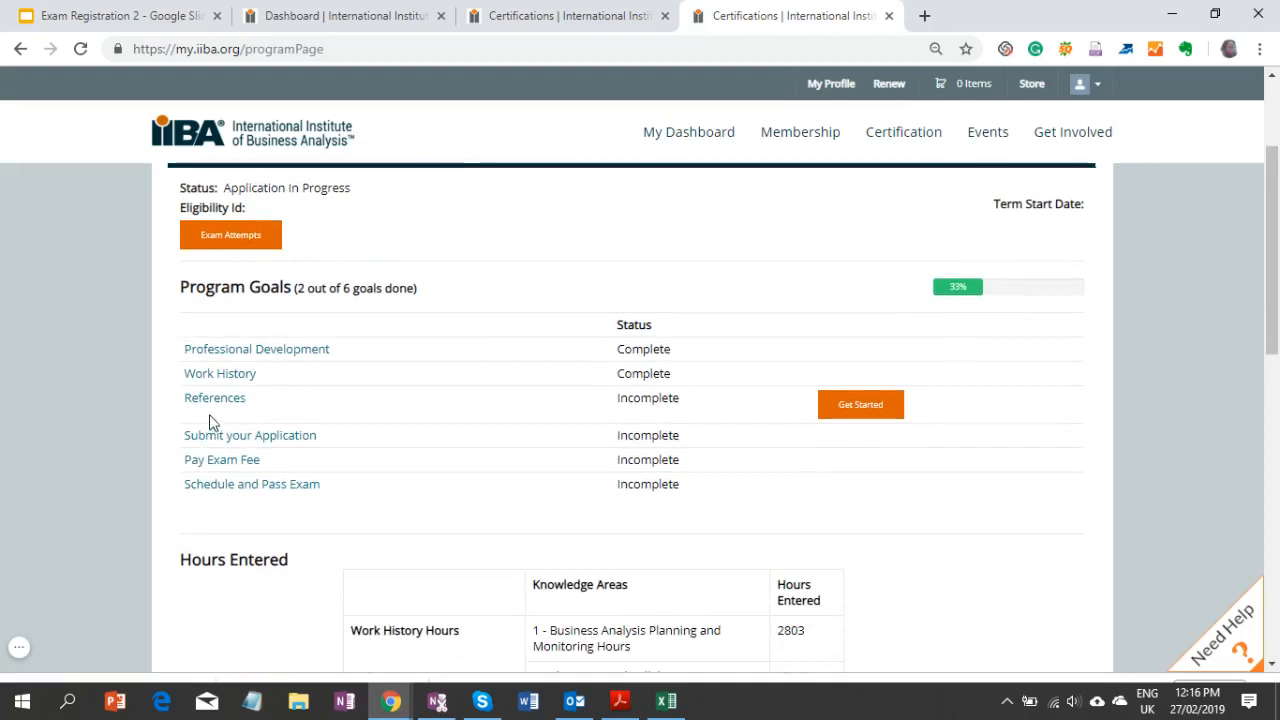
Step: Start the References goal form and place the cursor in the first reference's First Name
{"action": "left_click", "coordinate": [855, 405]}
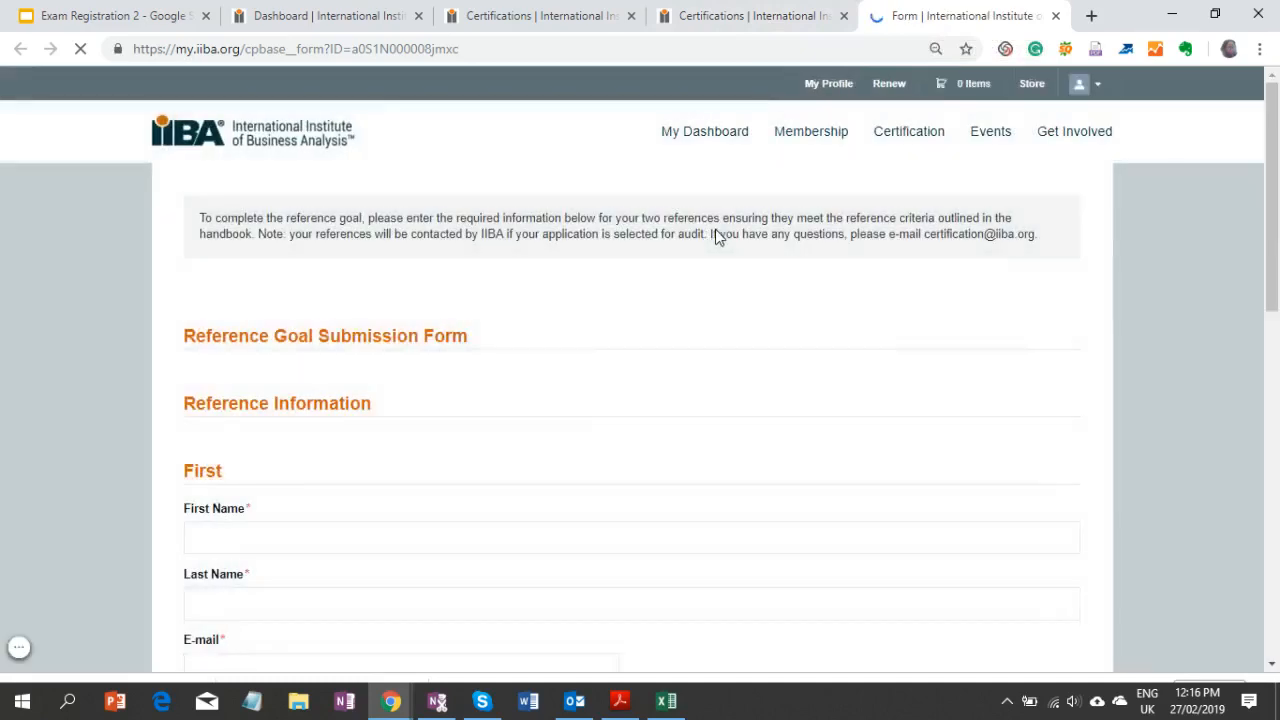
{"action": "scroll", "coordinate": [452, 391], "scroll_direction": "down", "scroll_amount": 1}
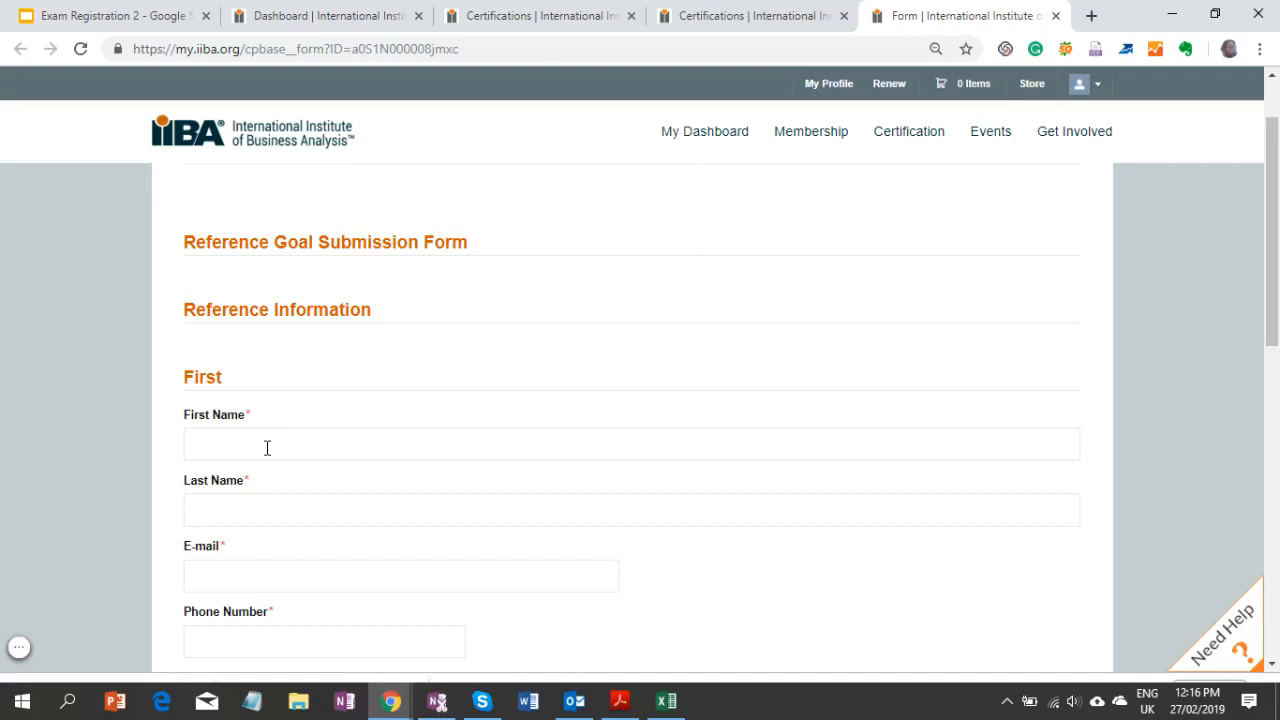
{"action": "scroll", "coordinate": [354, 443], "scroll_direction": "down", "scroll_amount": 2}
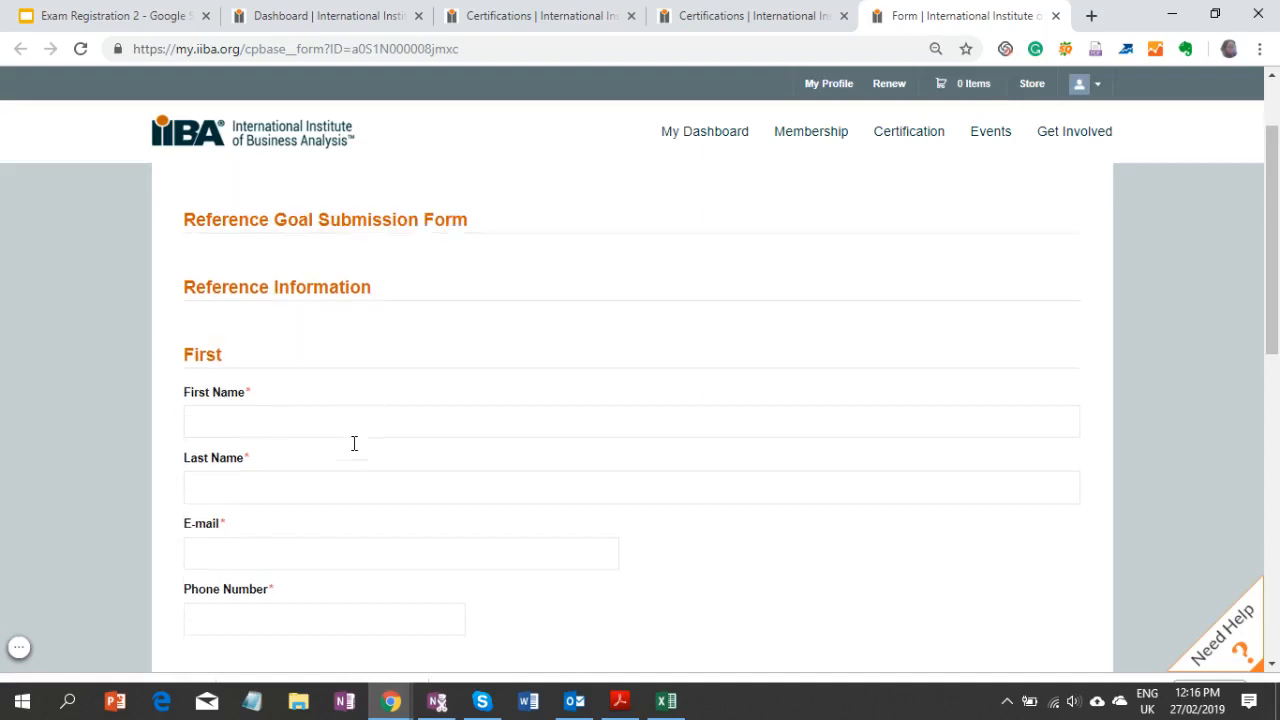
{"action": "scroll", "coordinate": [354, 443], "scroll_direction": "up", "scroll_amount": 2}
{"action": "scroll", "coordinate": [369, 438], "scroll_direction": "up", "scroll_amount": 2}
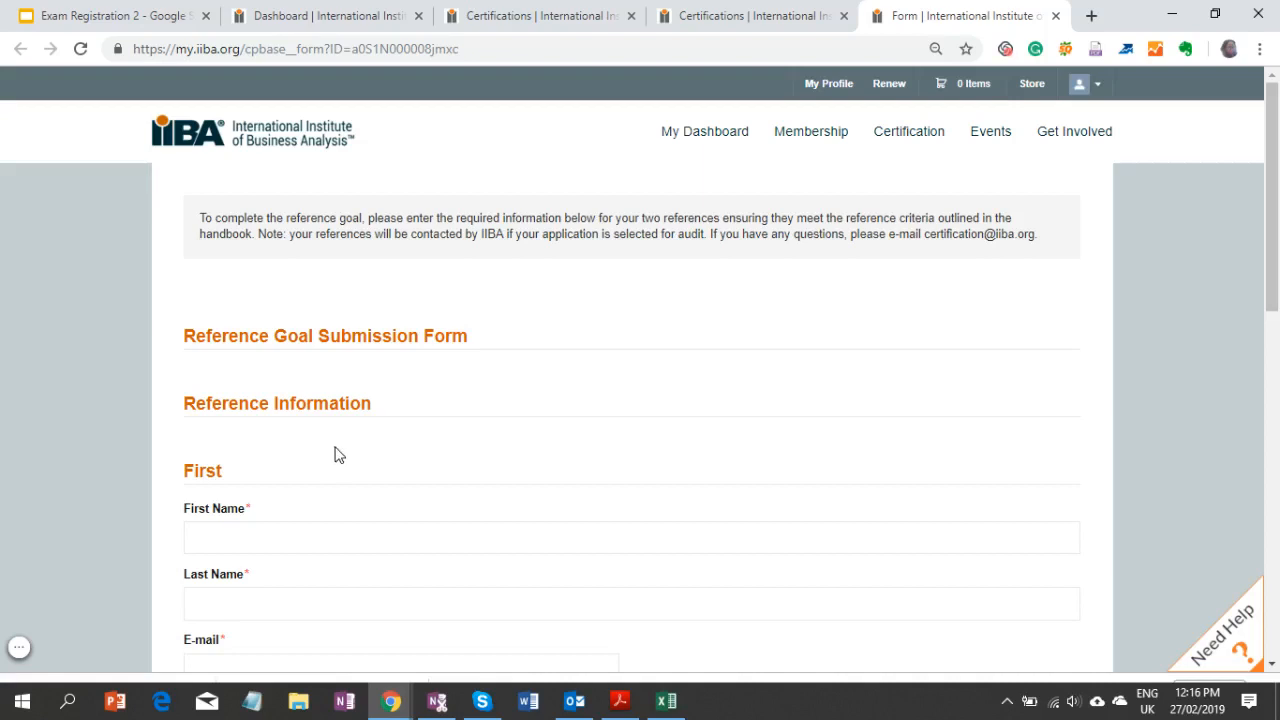
{"action": "left_click", "coordinate": [238, 539]}
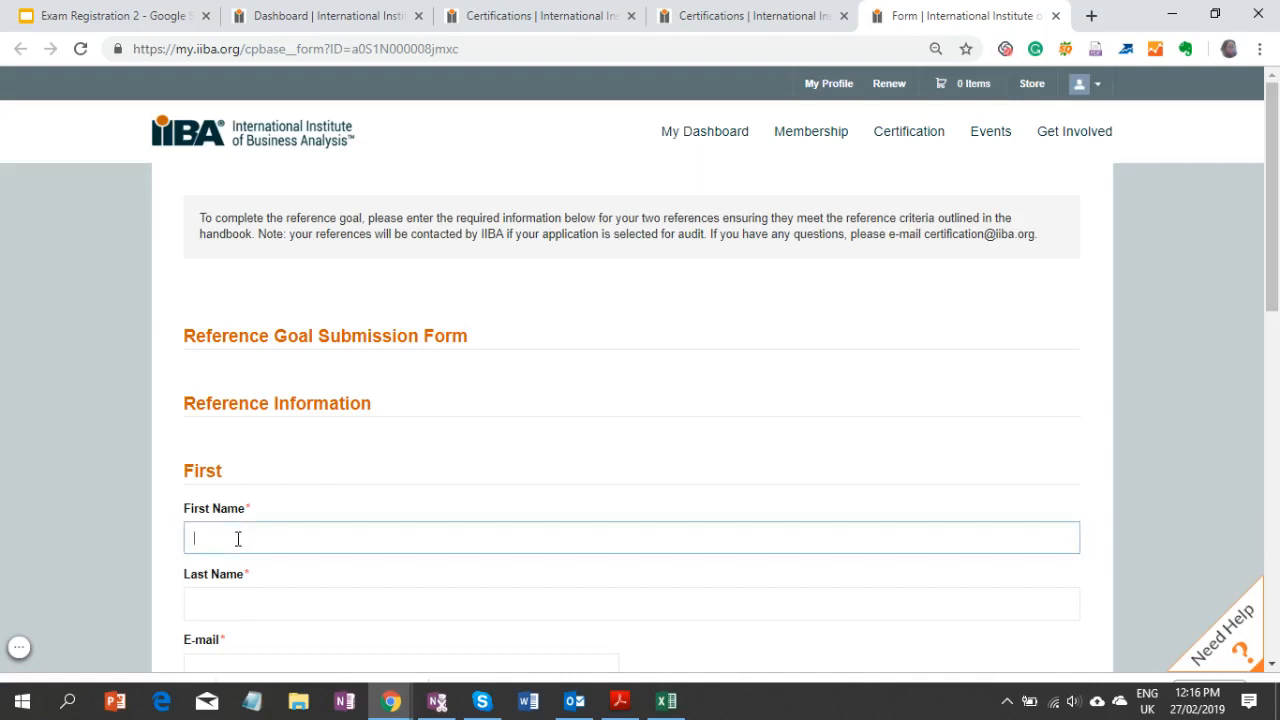
{"action": "scroll", "coordinate": [238, 539], "scroll_direction": "down", "scroll_amount": 1}
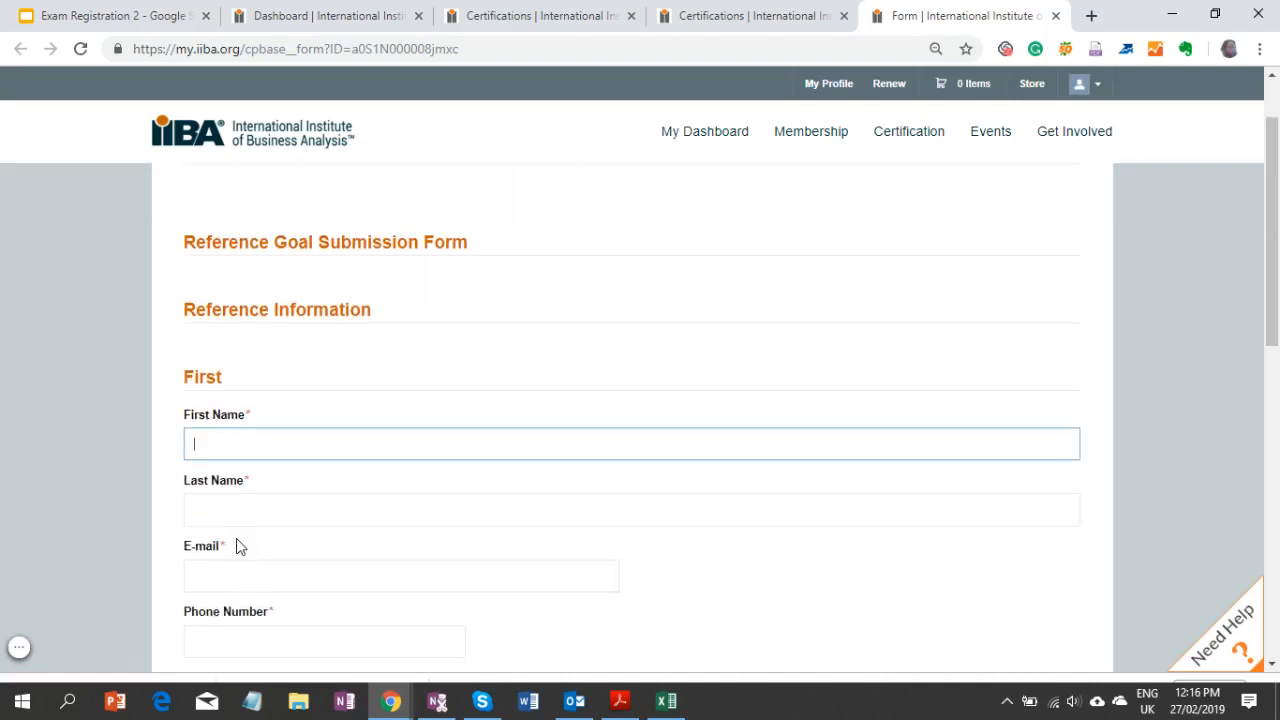
Step: Copy the first reference's name from the References sheet, split into First and Last Name
{"action": "left_click", "coordinate": [672, 704]}
{"action": "left_click", "coordinate": [449, 626]}
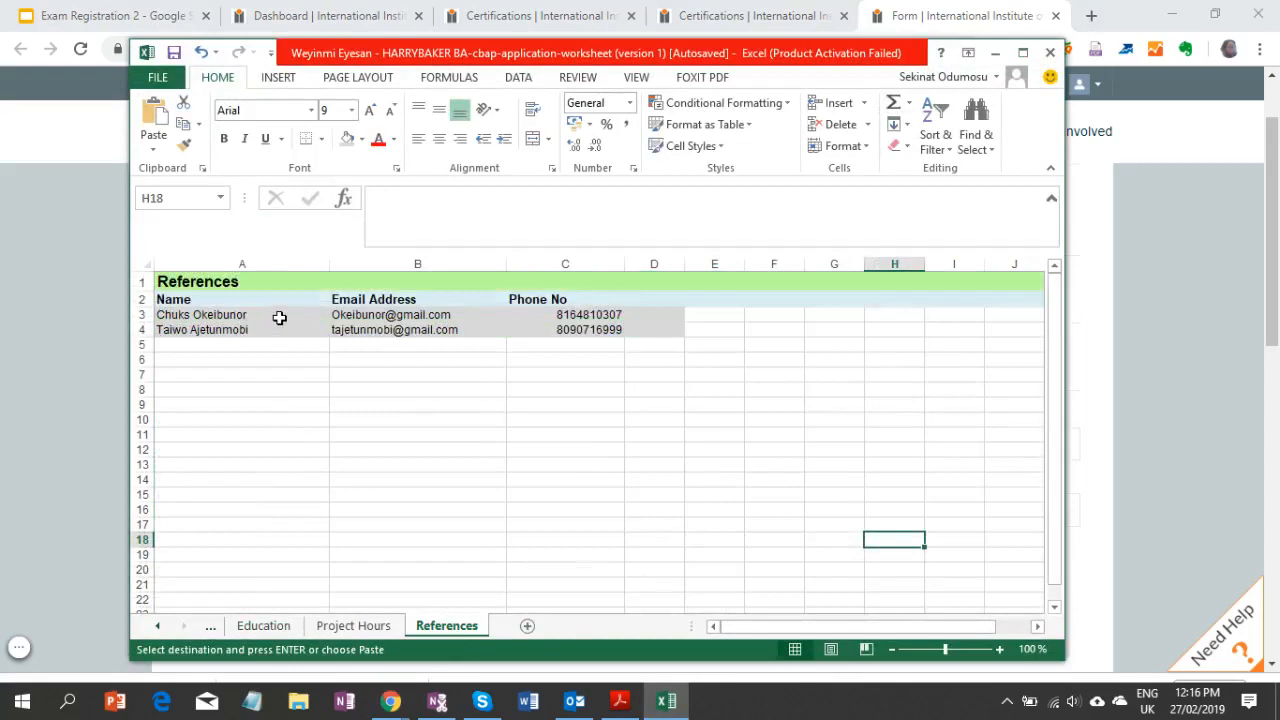
{"action": "left_click", "coordinate": [279, 318]}
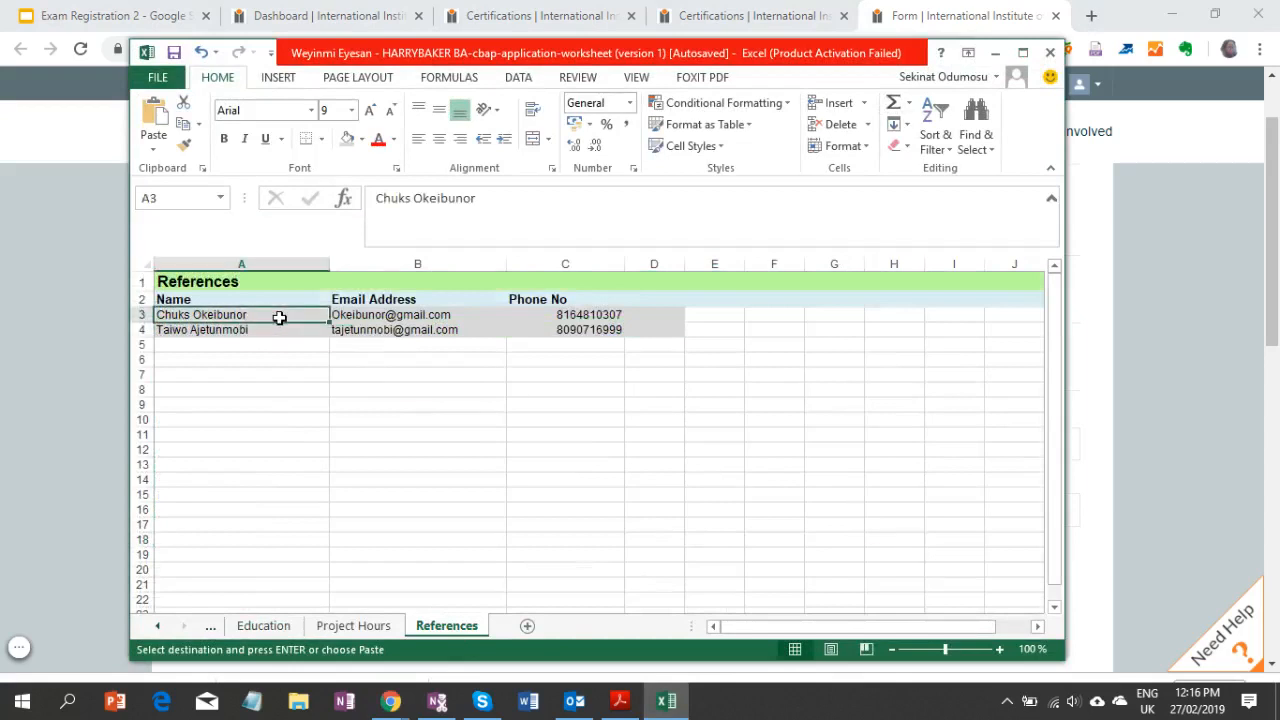
{"action": "key", "text": "ctrl+c"}
{"action": "left_click", "coordinate": [397, 703]}
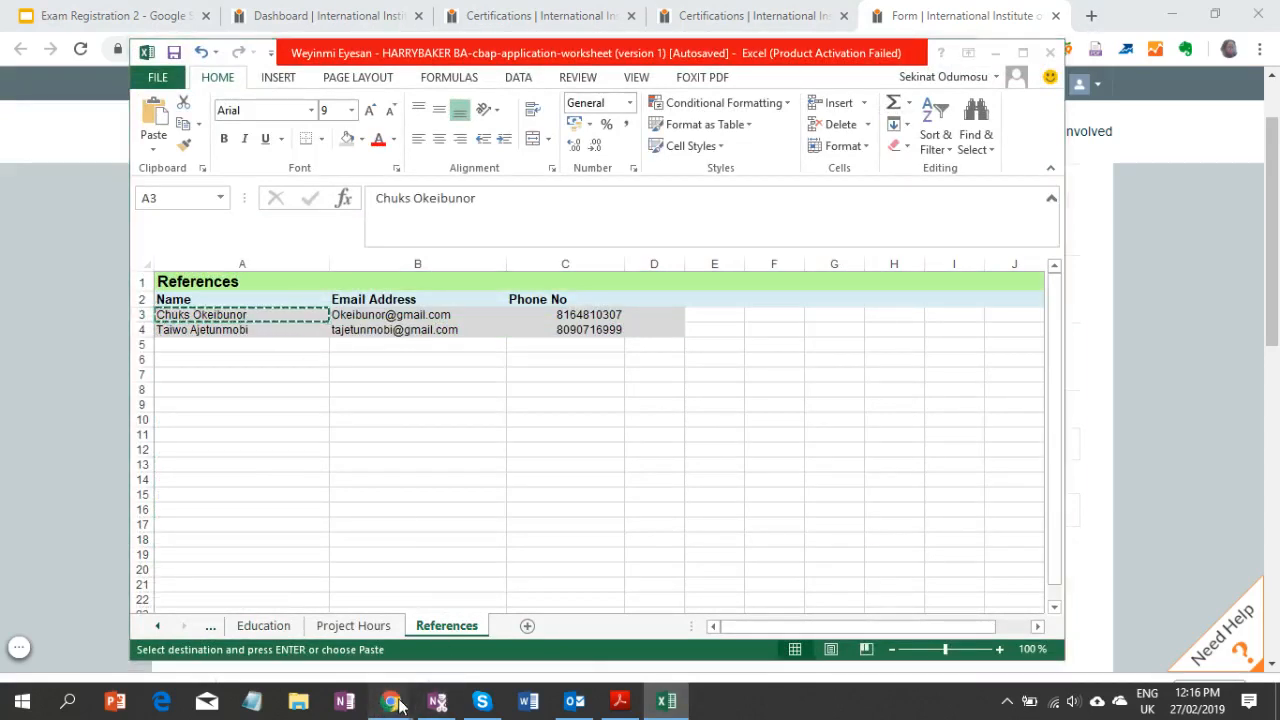
{"action": "left_click", "coordinate": [317, 633]}
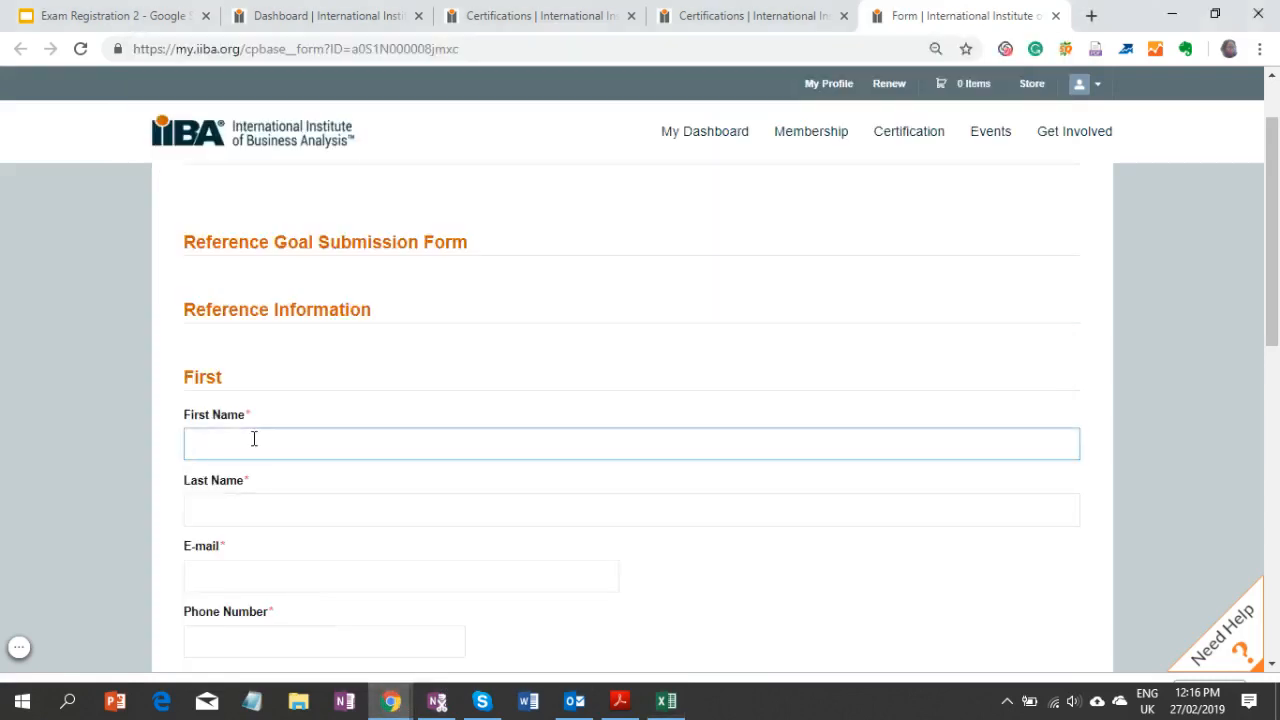
{"action": "key", "text": "ctrl+v"}
{"action": "left_click_drag", "start_coordinate": [235, 443], "coordinate": [347, 443]}
{"action": "key", "text": "ctrl+x"}
{"action": "left_click", "coordinate": [203, 505]}
{"action": "key", "text": "ctrl+v"}
{"action": "scroll", "coordinate": [358, 466], "scroll_direction": "down", "scroll_amount": 1}
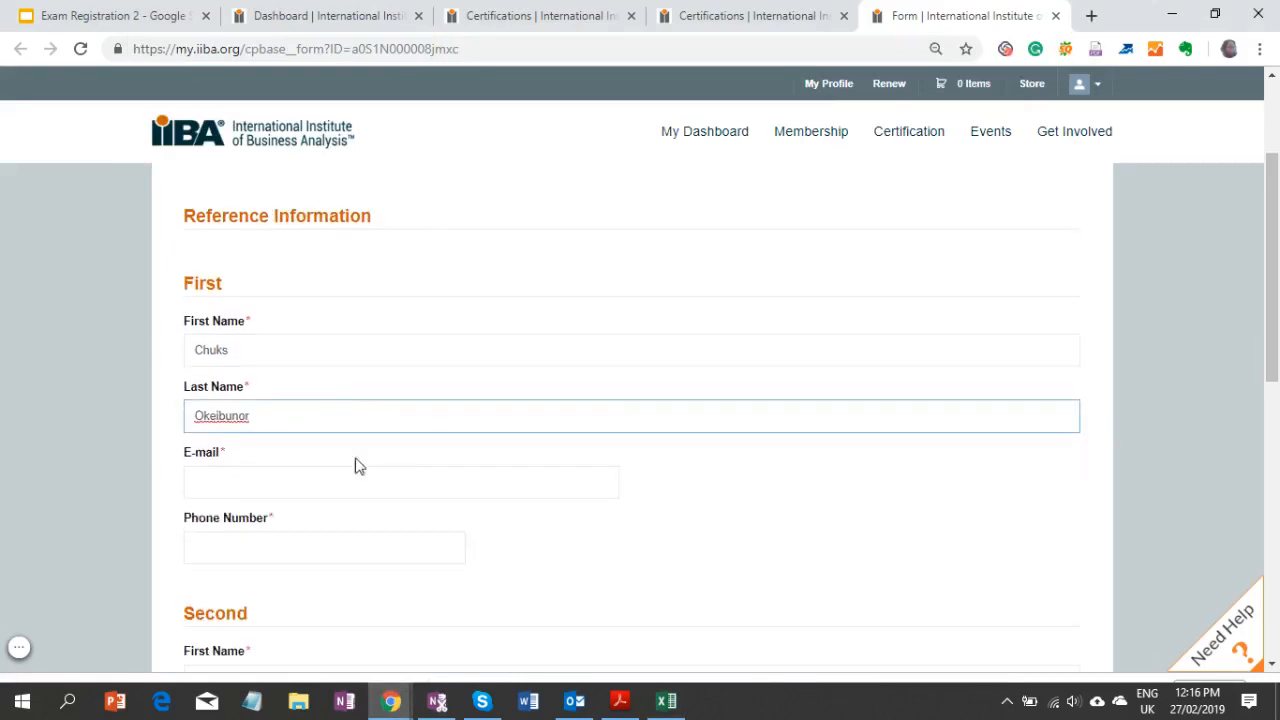
Step: Fill the first reference's e-mail from cell B3 of the References sheet
{"action": "left_click", "coordinate": [298, 477]}
{"action": "left_click", "coordinate": [666, 700]}
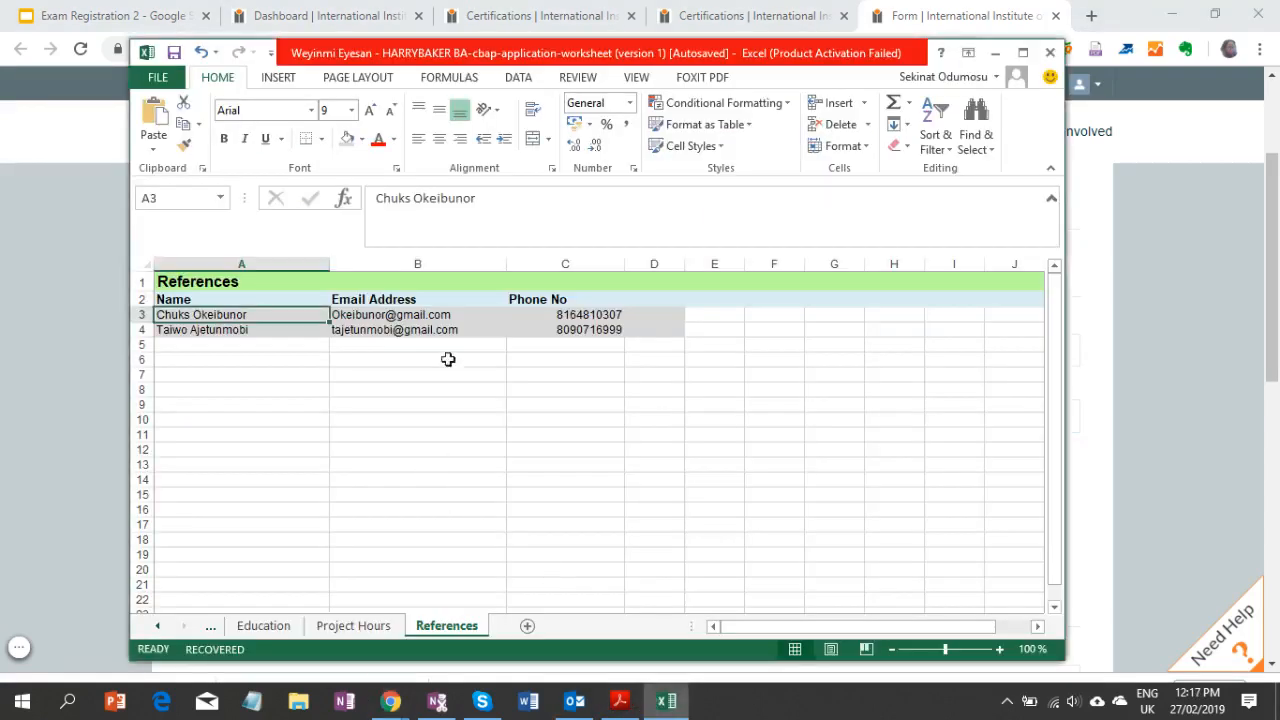
{"action": "left_click", "coordinate": [470, 318]}
{"action": "key", "text": "ctrl+c"}
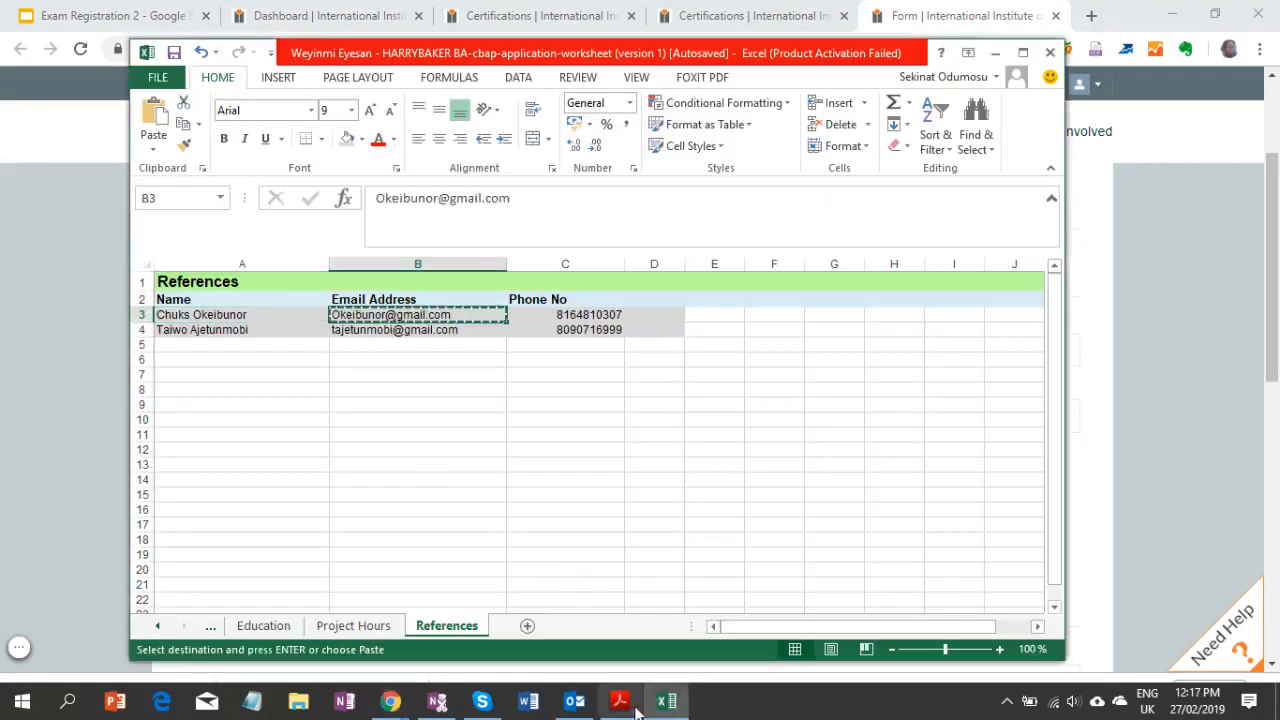
{"action": "left_click", "coordinate": [666, 700]}
{"action": "key", "text": "ctrl+v"}
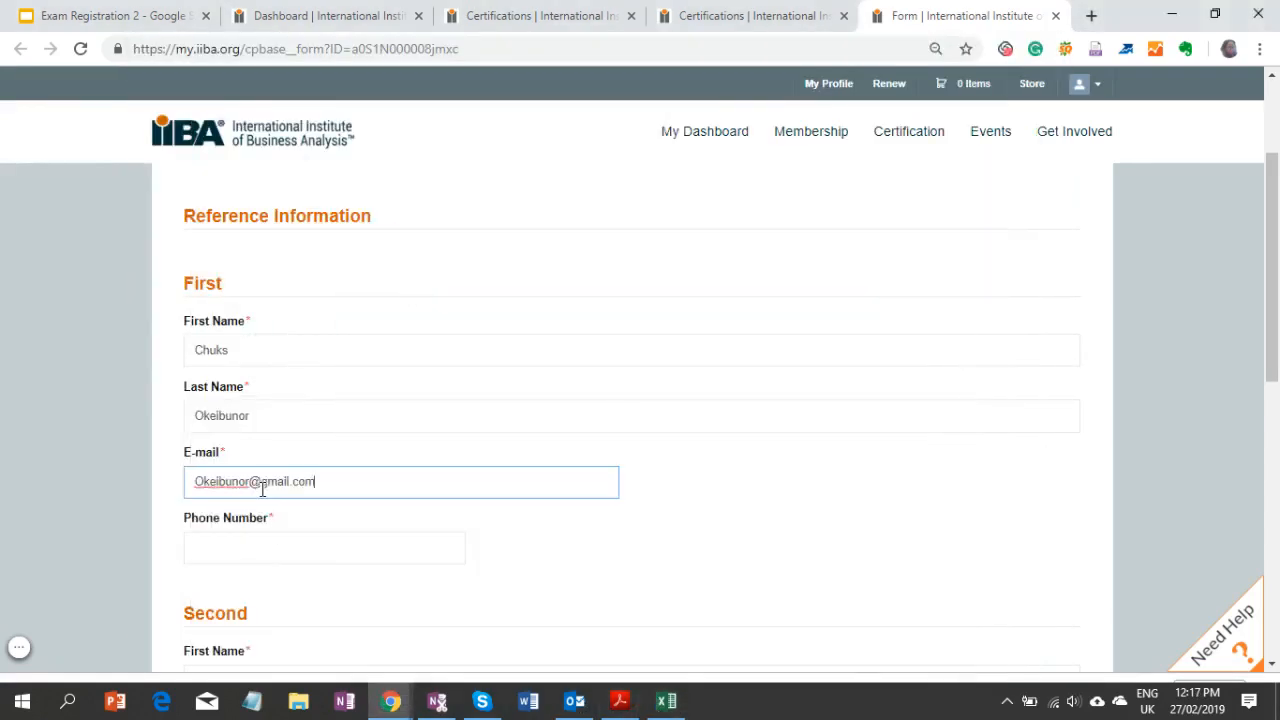
Step: Fill the first reference's phone number from cell C3, prefixed with a 0
{"action": "left_click", "coordinate": [666, 700]}
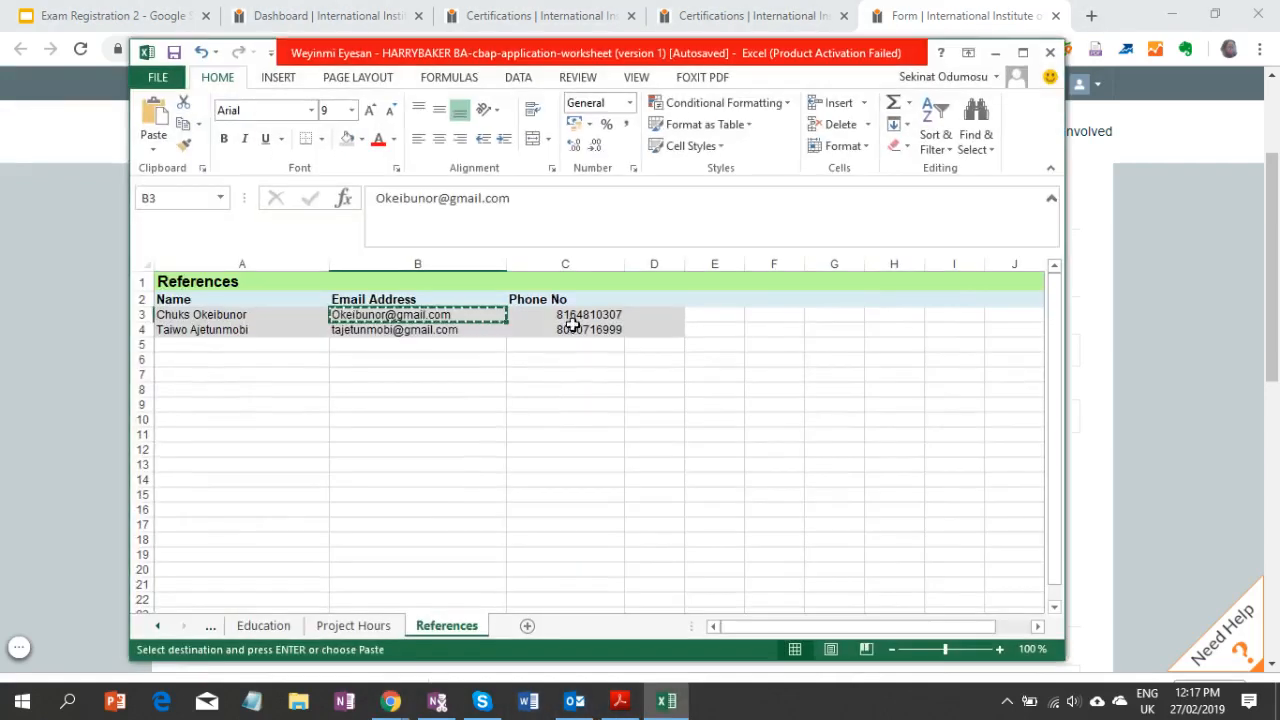
{"action": "left_click", "coordinate": [572, 316]}
{"action": "key", "text": "ctrl+c"}
{"action": "left_click", "coordinate": [648, 703]}
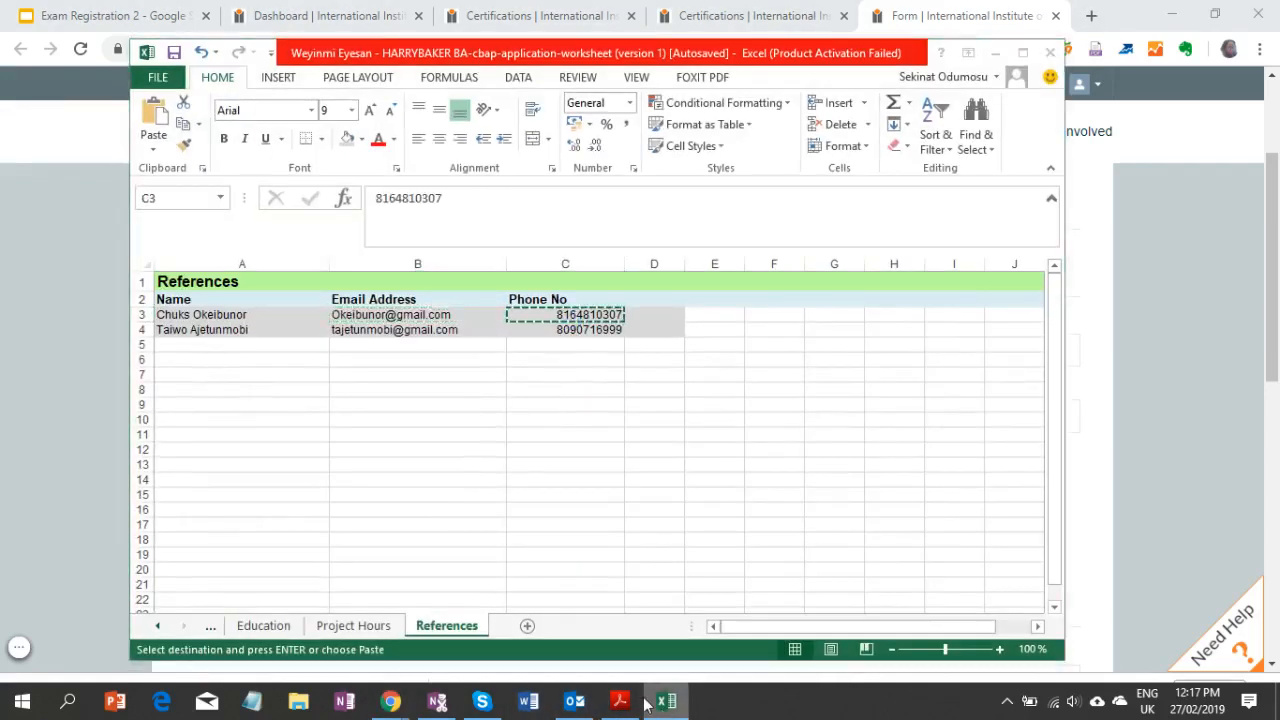
{"action": "left_click", "coordinate": [235, 545]}
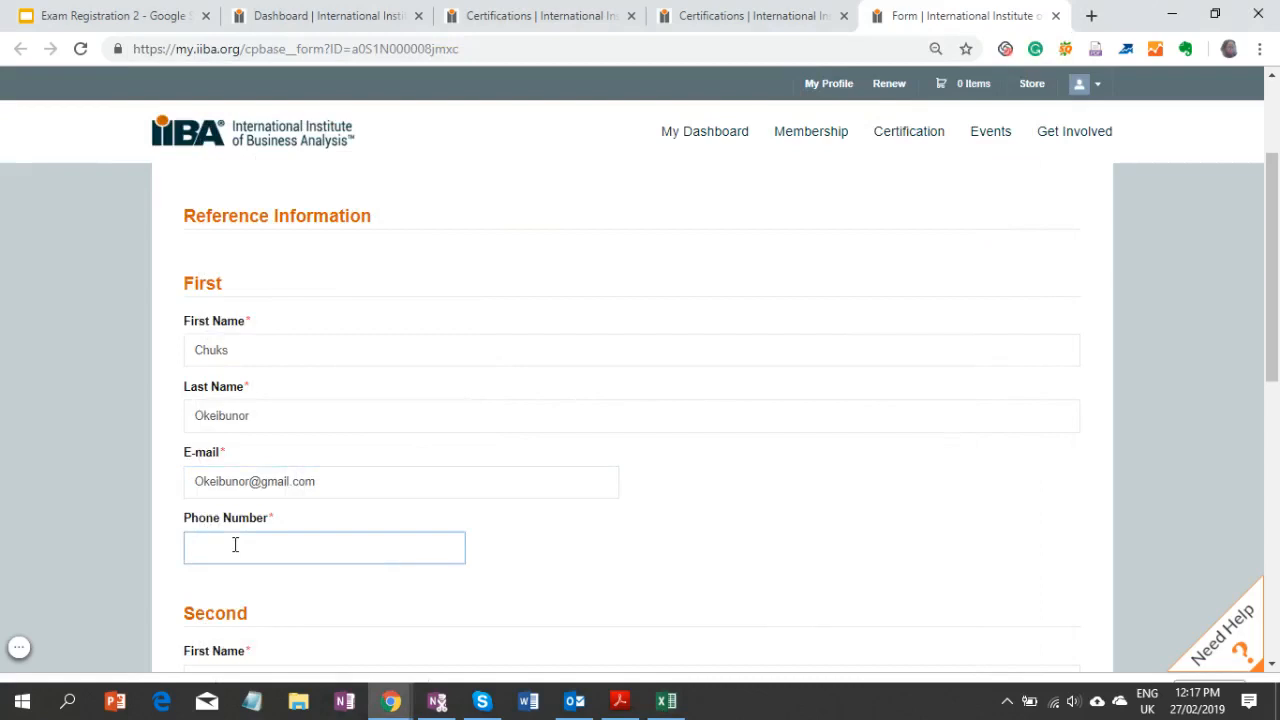
{"action": "key", "text": "ctrl+v"}
{"action": "scroll", "coordinate": [297, 534], "scroll_direction": "down", "scroll_amount": 2}
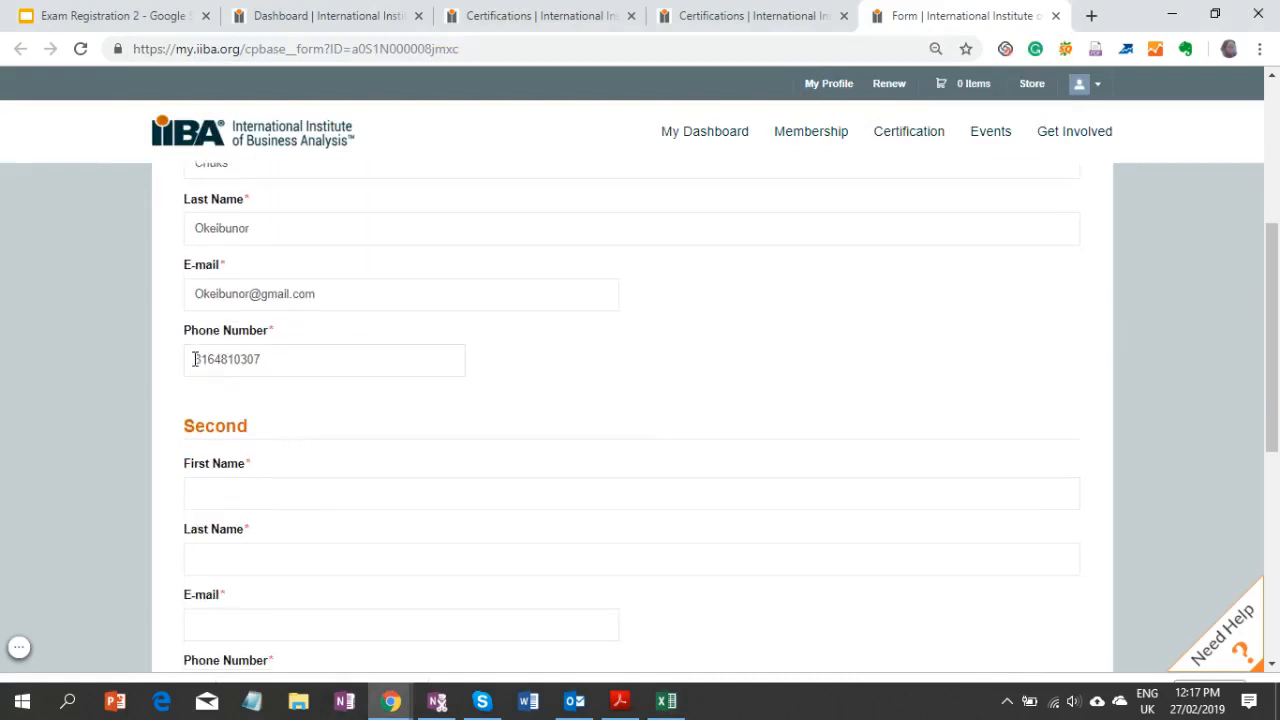
{"action": "left_click", "coordinate": [198, 359]}
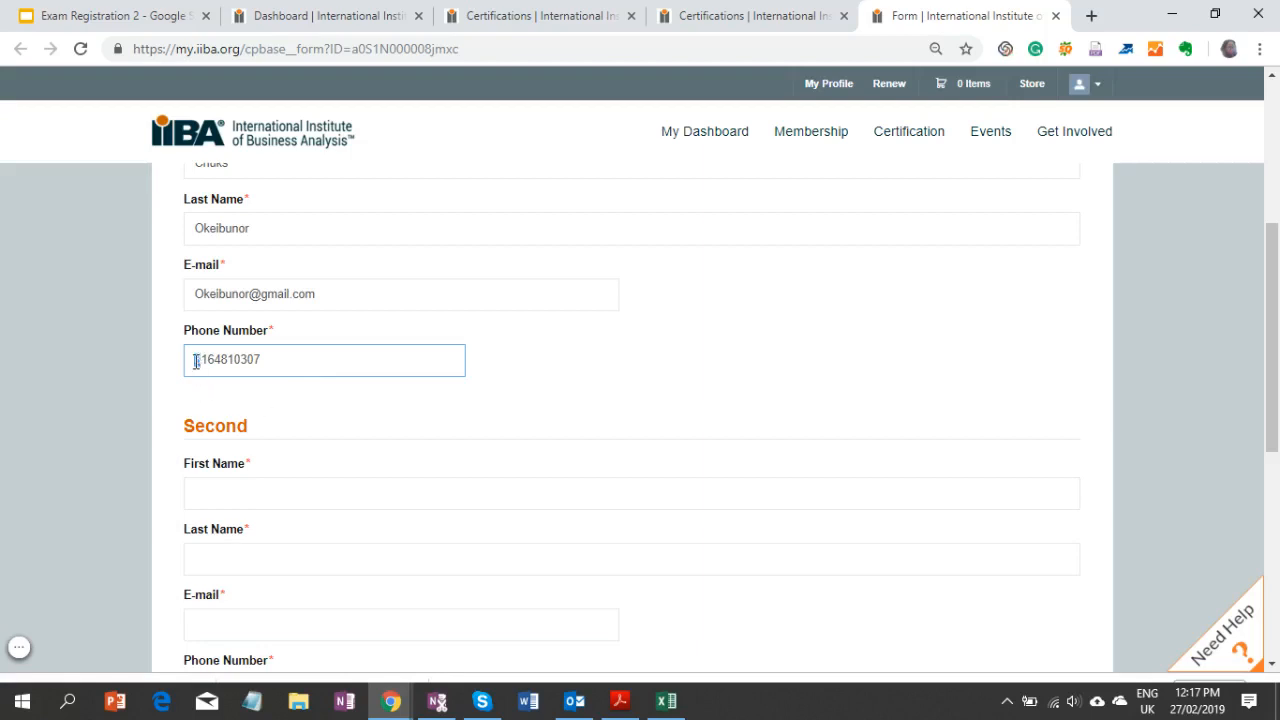
{"action": "type", "text": "0"}
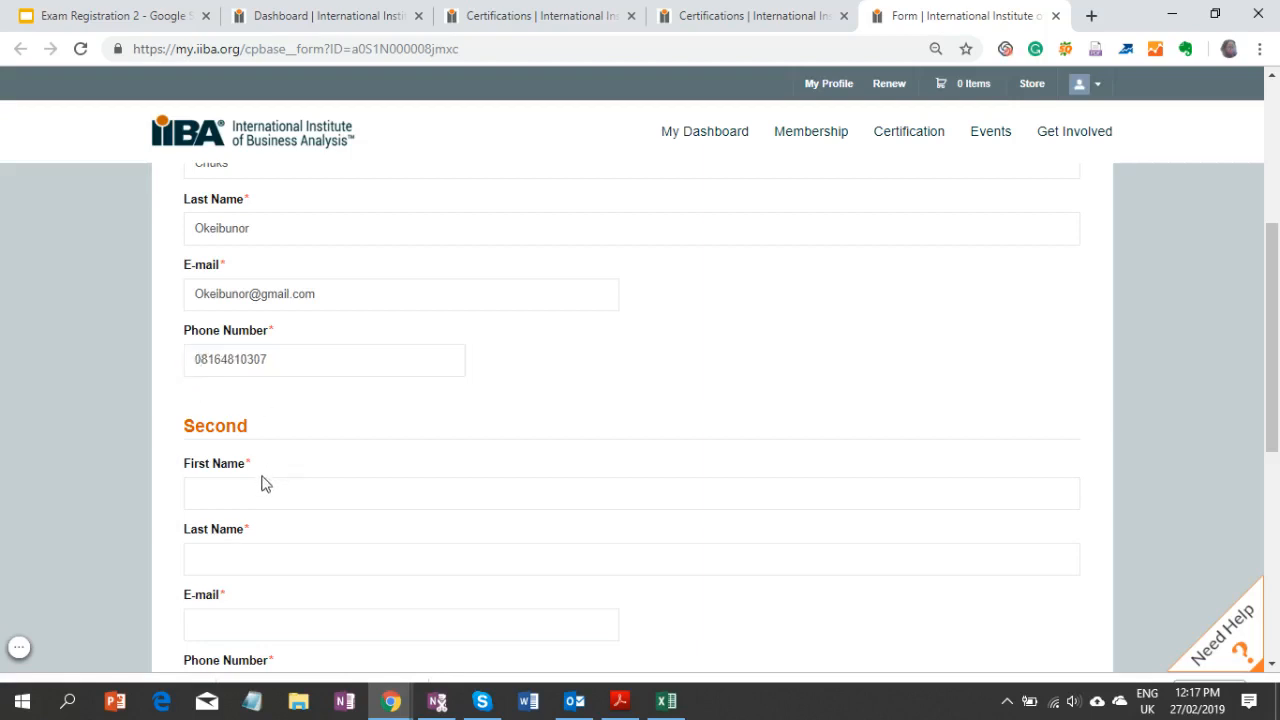
Step: Copy the second reference's name from cell A4, split into First and Last Name
{"action": "left_click", "coordinate": [265, 491]}
{"action": "left_click", "coordinate": [664, 704]}
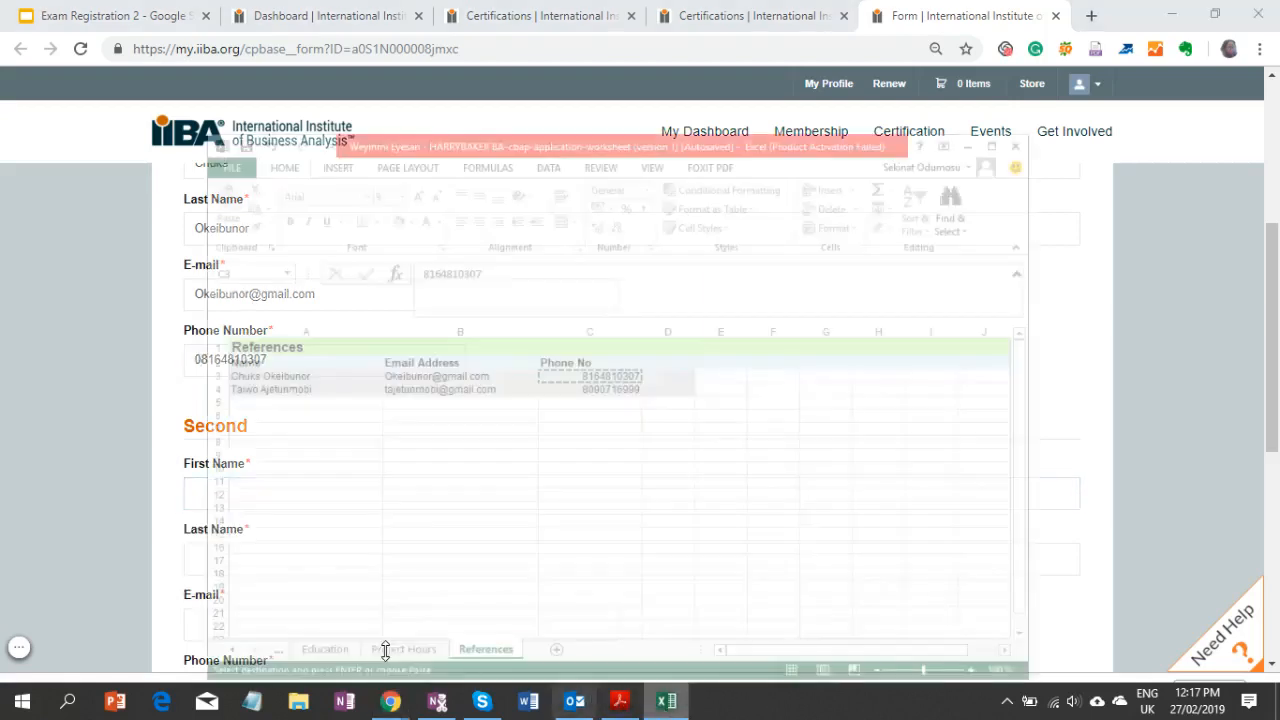
{"action": "left_click", "coordinate": [215, 335]}
{"action": "key", "text": "ctrl+c"}
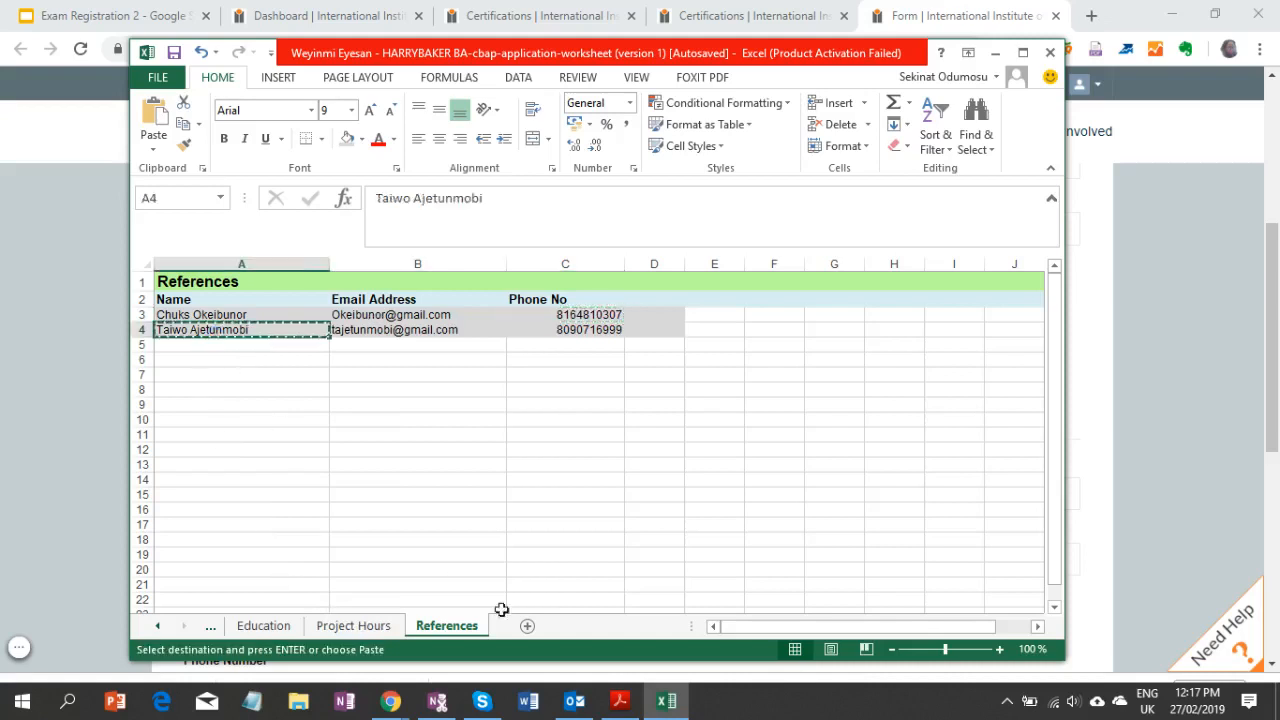
{"action": "left_click", "coordinate": [660, 710]}
{"action": "left_click", "coordinate": [243, 491]}
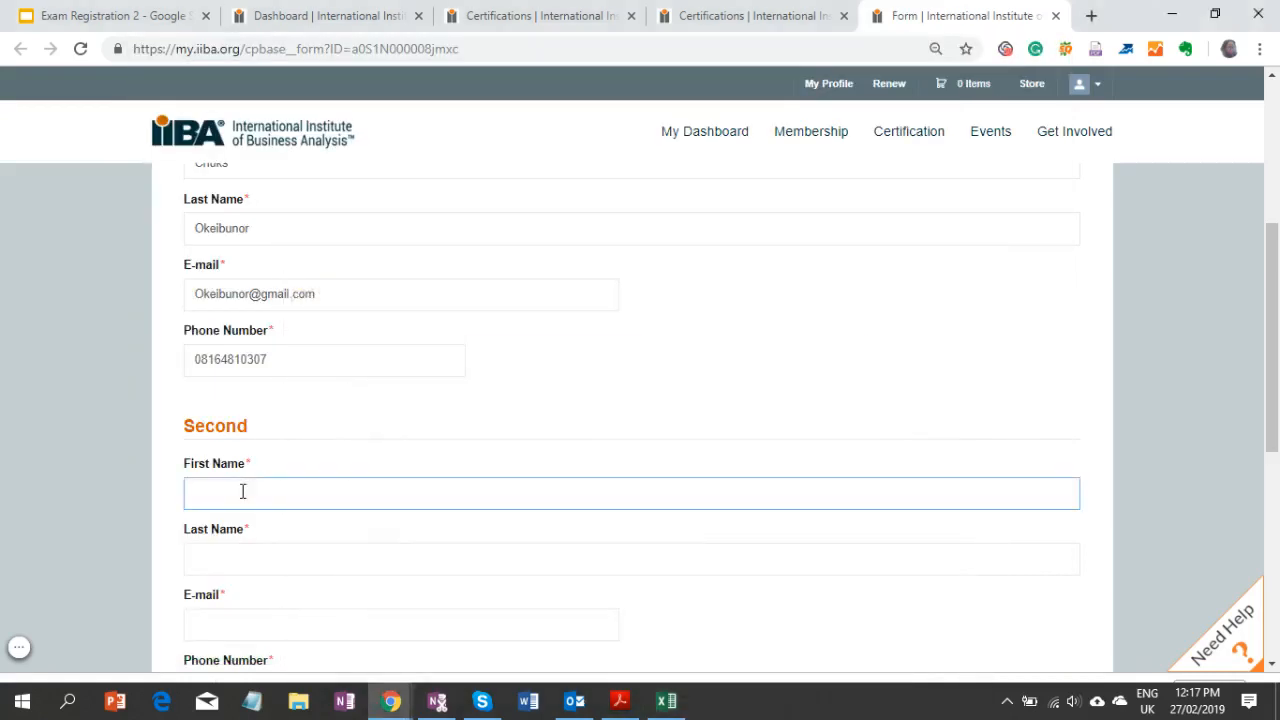
{"action": "key", "text": "ctrl+v"}
{"action": "left_click_drag", "start_coordinate": [229, 500], "coordinate": [337, 489]}
{"action": "key", "text": "BackSpace"}
{"action": "left_click", "coordinate": [206, 558]}
{"action": "key", "text": "ctrl+v"}
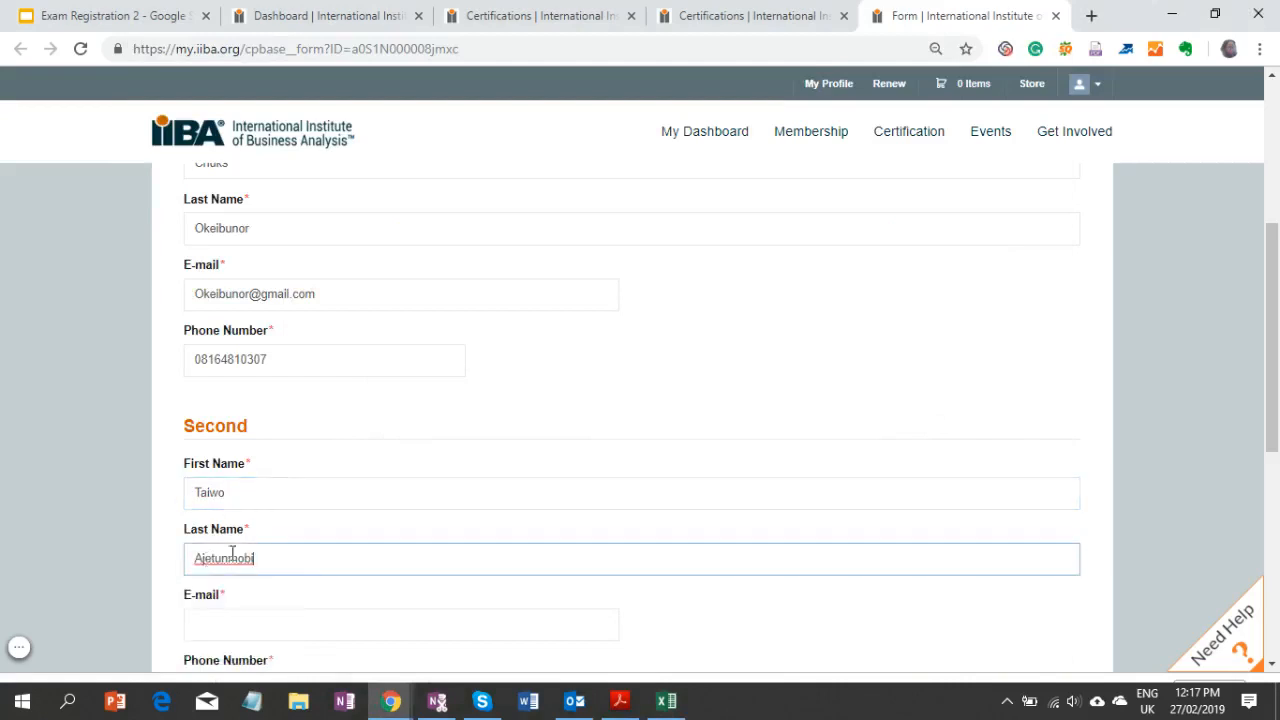
{"action": "scroll", "coordinate": [243, 549], "scroll_direction": "down", "scroll_amount": 2}
Step: Fill the second reference's e-mail from cell B4 of the References sheet
{"action": "left_click", "coordinate": [233, 440]}
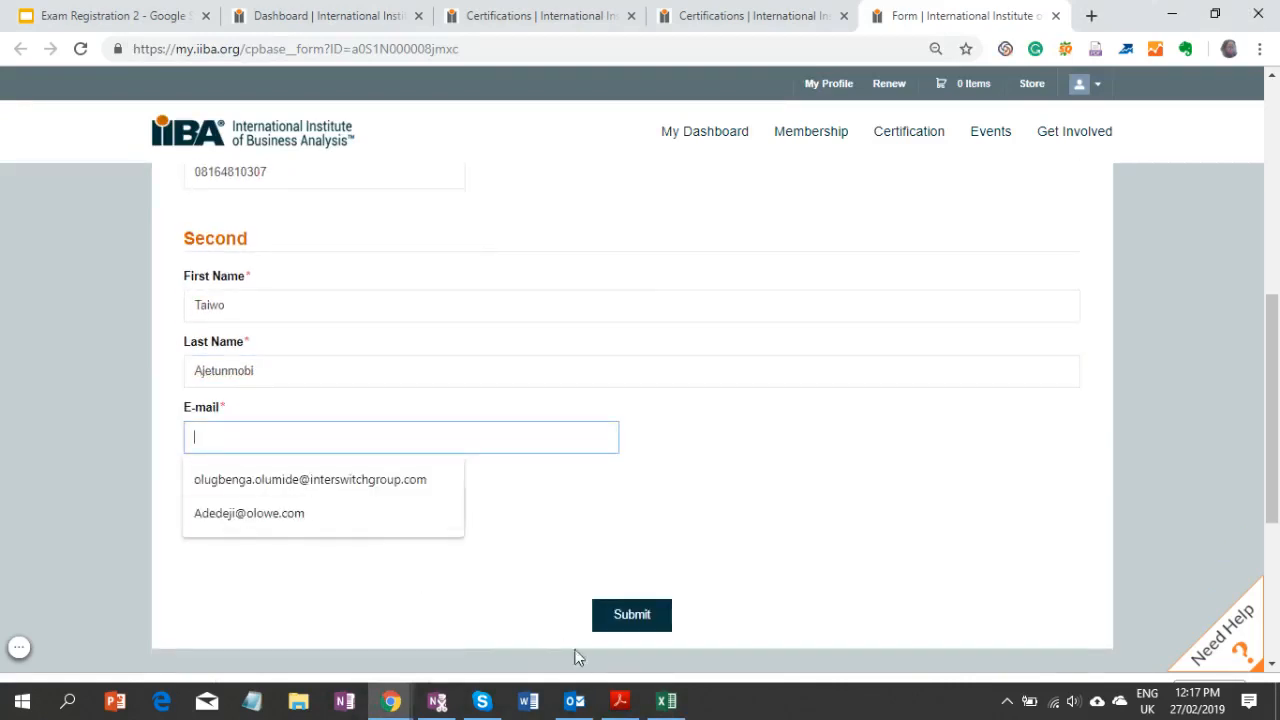
{"action": "left_click", "coordinate": [664, 702]}
{"action": "left_click", "coordinate": [428, 332]}
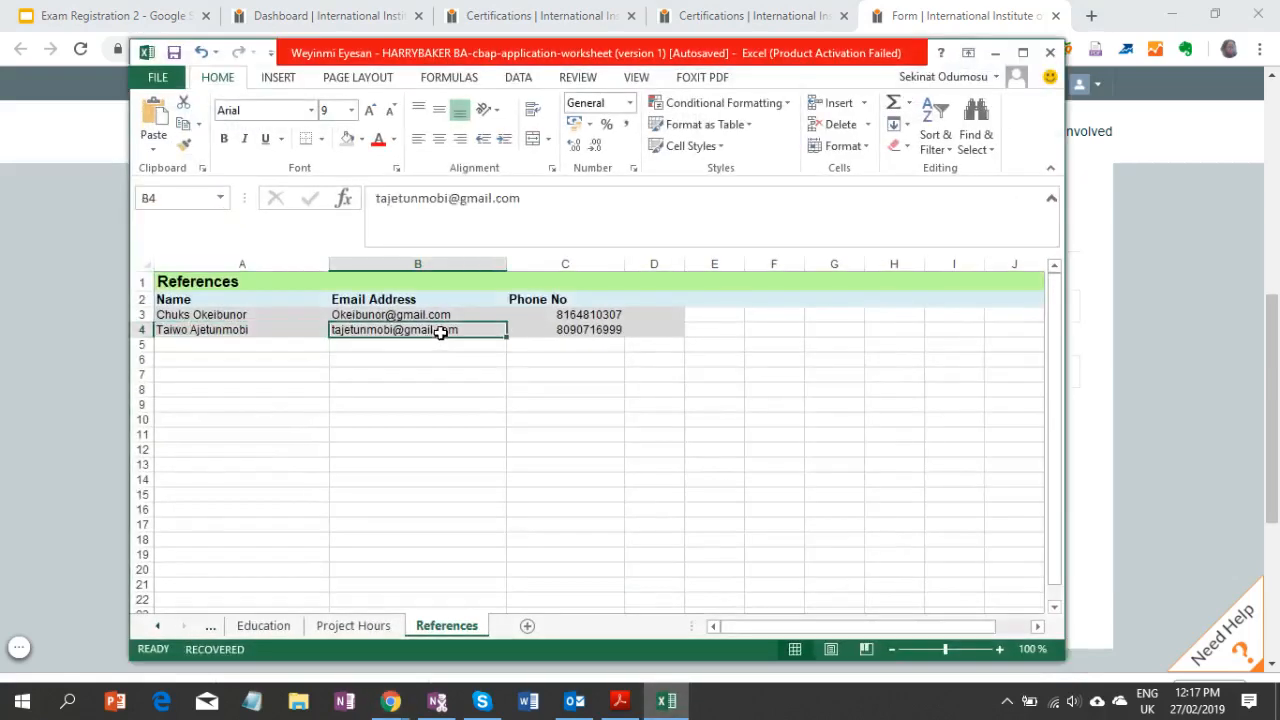
{"action": "key", "text": "ctrl+c"}
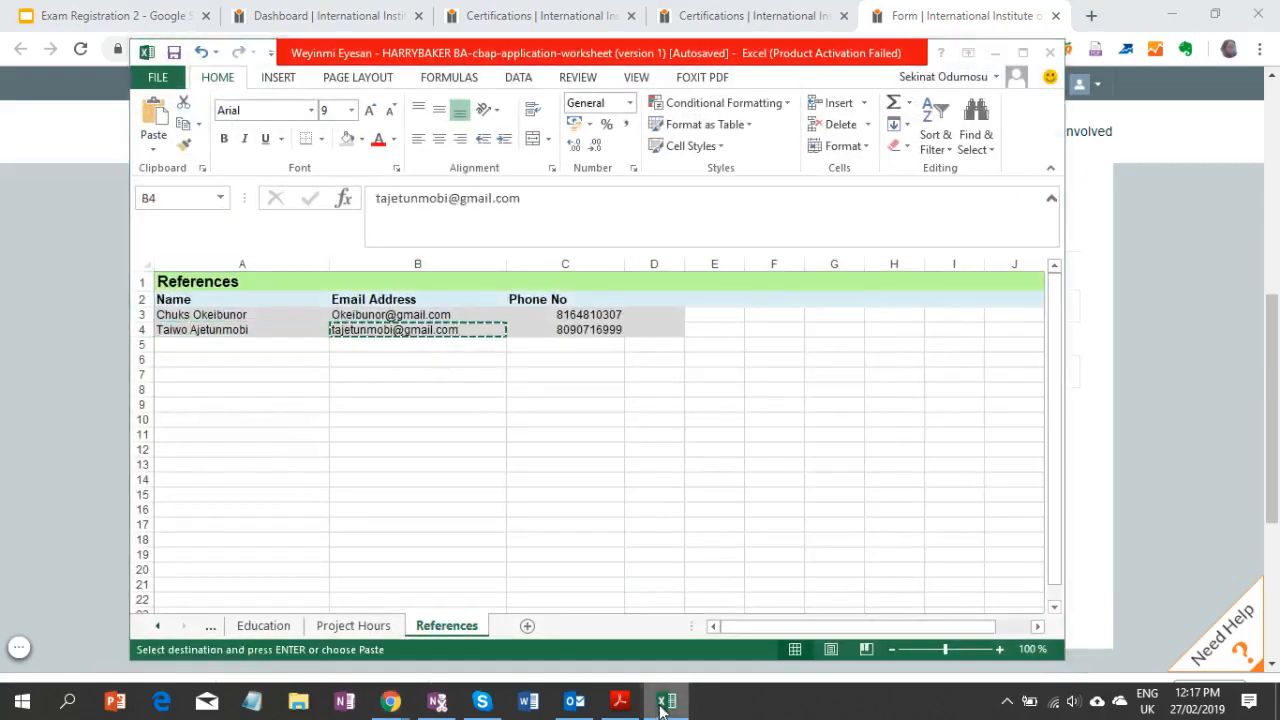
{"action": "left_click", "coordinate": [664, 702]}
{"action": "left_click", "coordinate": [243, 432]}
{"action": "key", "text": "ctrl+v"}
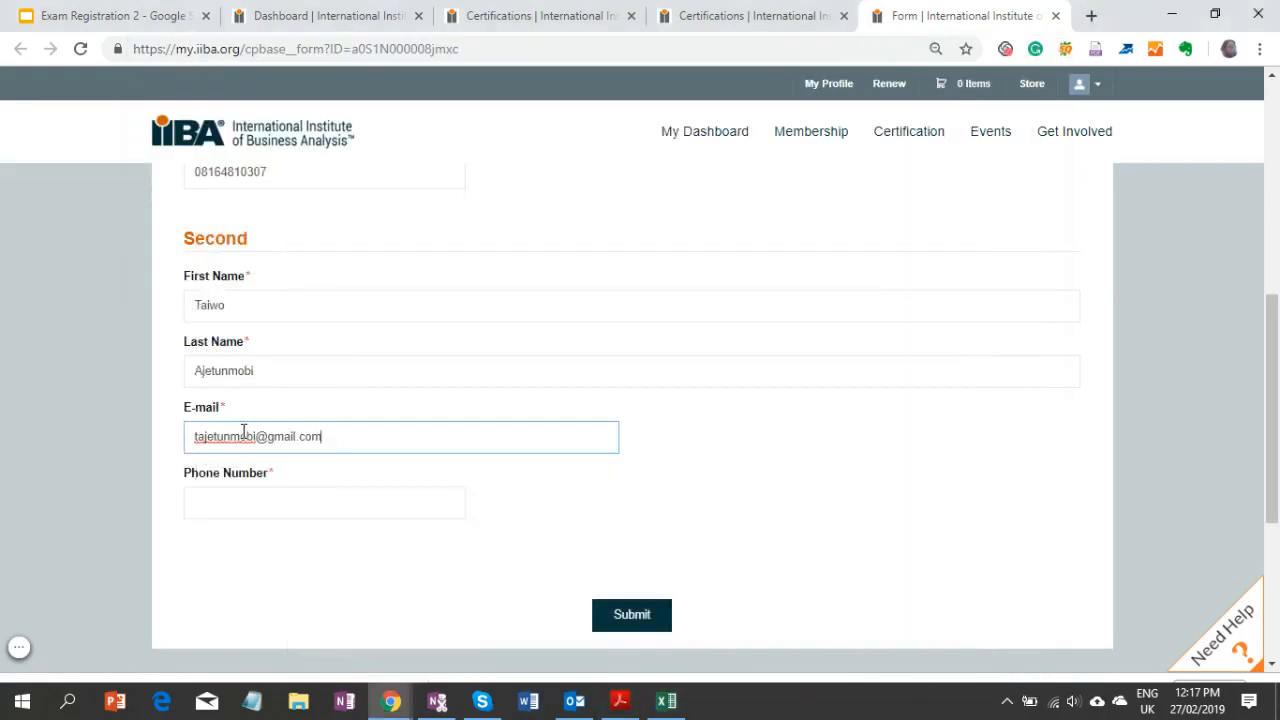
Step: Fill the second reference's phone number from cell C4, prefixed with a 0
{"action": "left_click", "coordinate": [328, 497]}
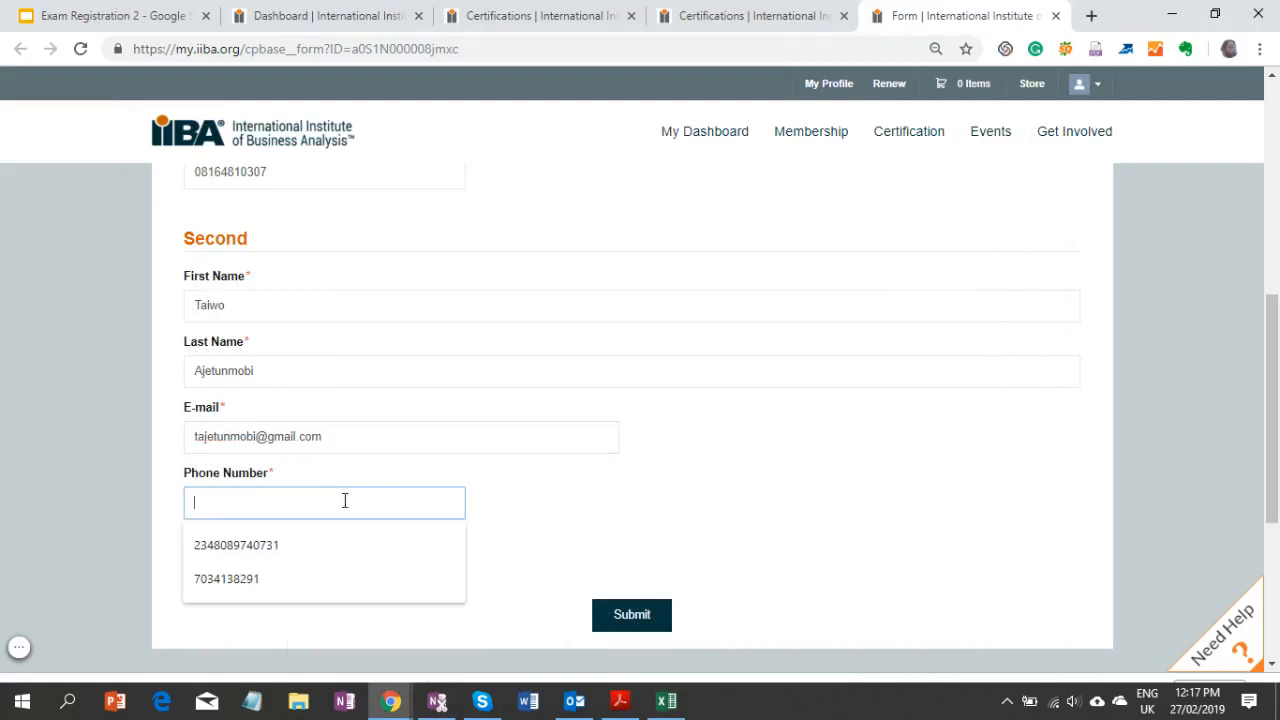
{"action": "left_click", "coordinate": [666, 702]}
{"action": "left_click", "coordinate": [581, 329]}
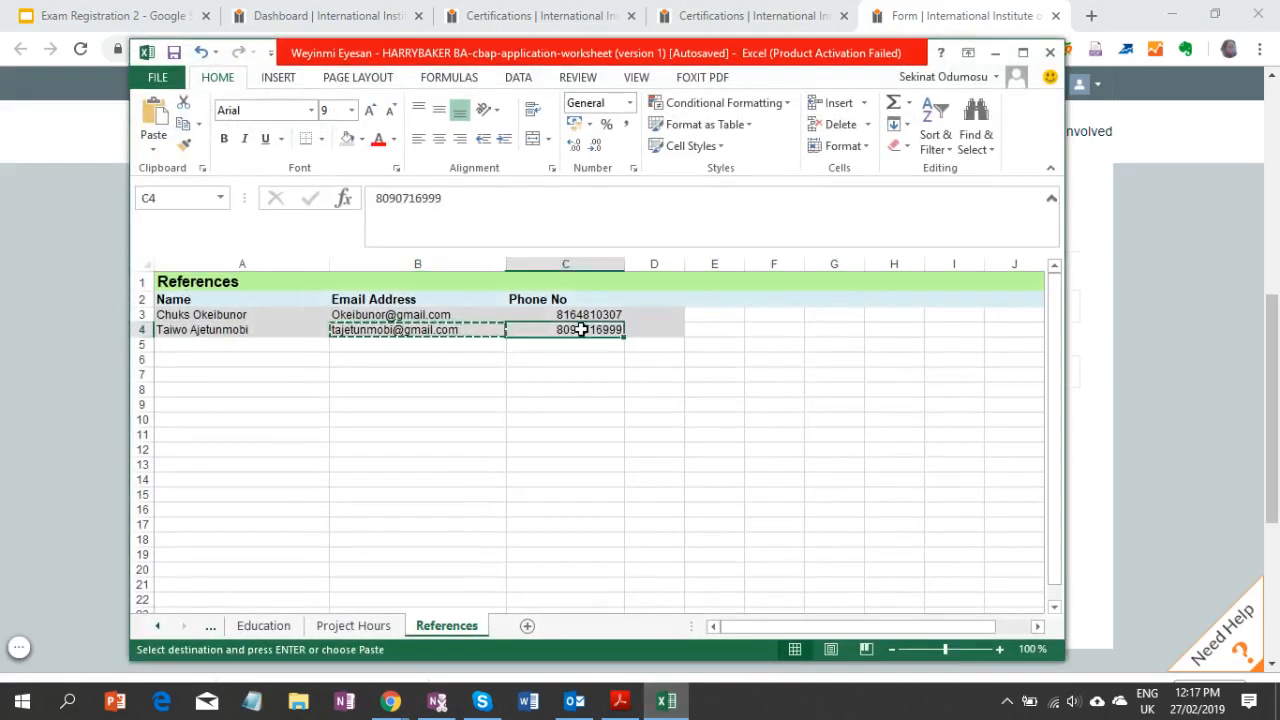
{"action": "key", "text": "ctrl+c"}
{"action": "left_click", "coordinate": [666, 702]}
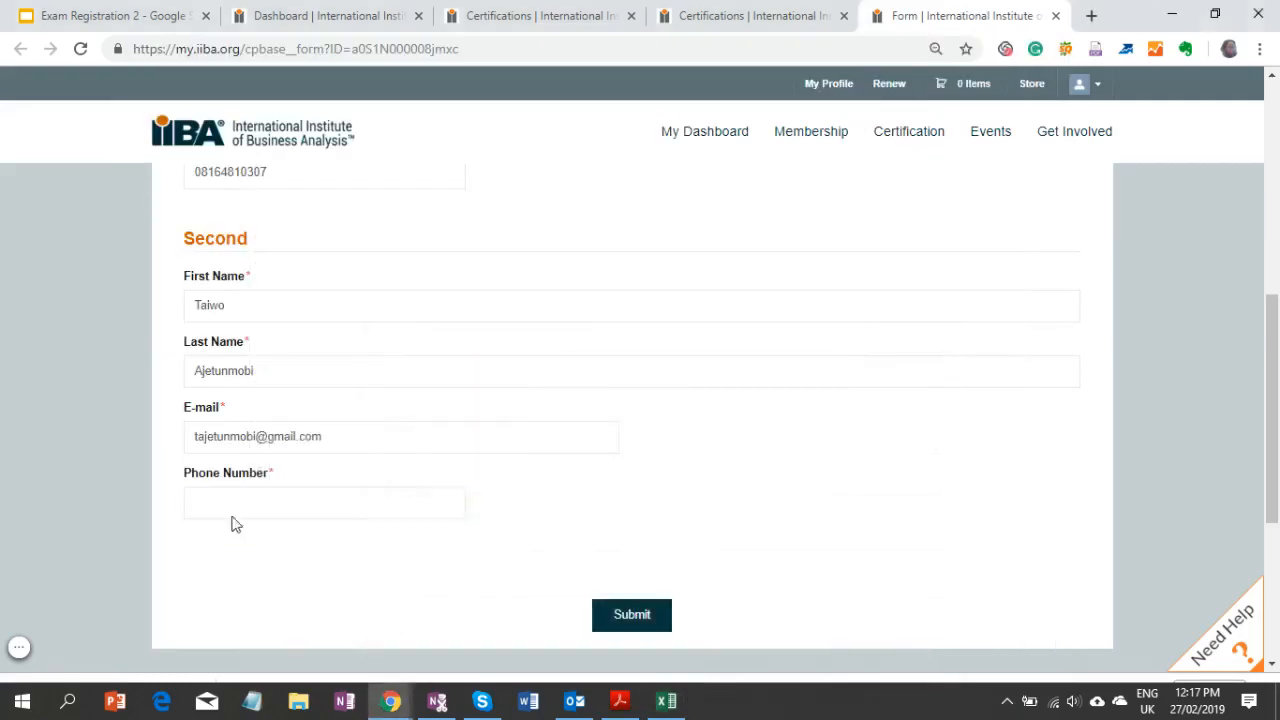
{"action": "left_click", "coordinate": [214, 491]}
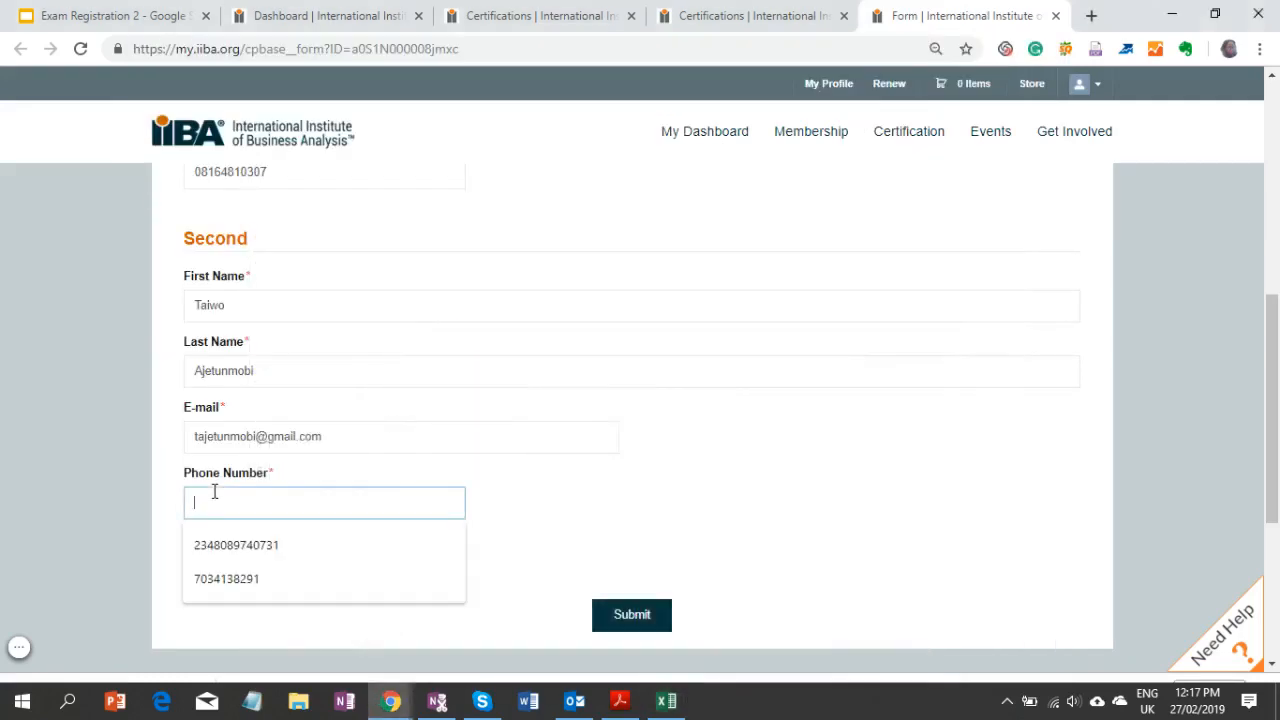
{"action": "key", "text": "ctrl+v"}
{"action": "key", "text": "Home"}
{"action": "type", "text": "0"}
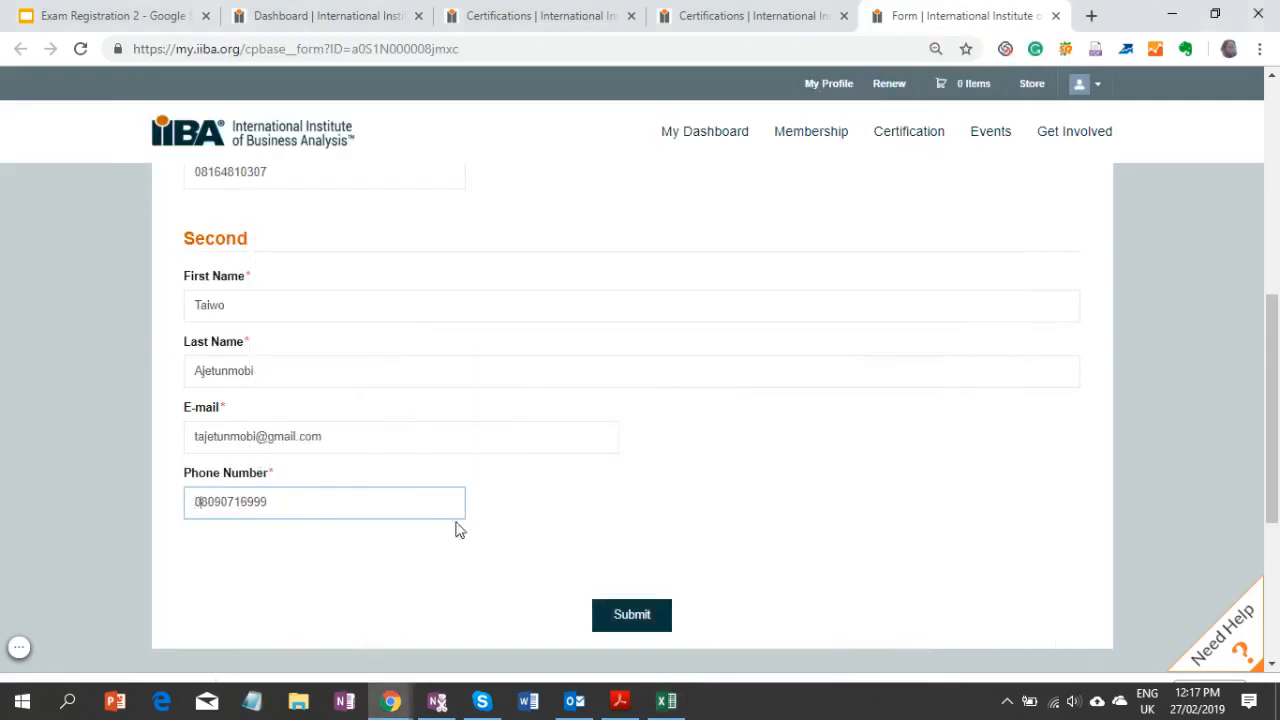
{"action": "left_click", "coordinate": [352, 557]}
Step: Review the completed reference form and submit it
{"action": "scroll", "coordinate": [490, 427], "scroll_direction": "up", "scroll_amount": 5}
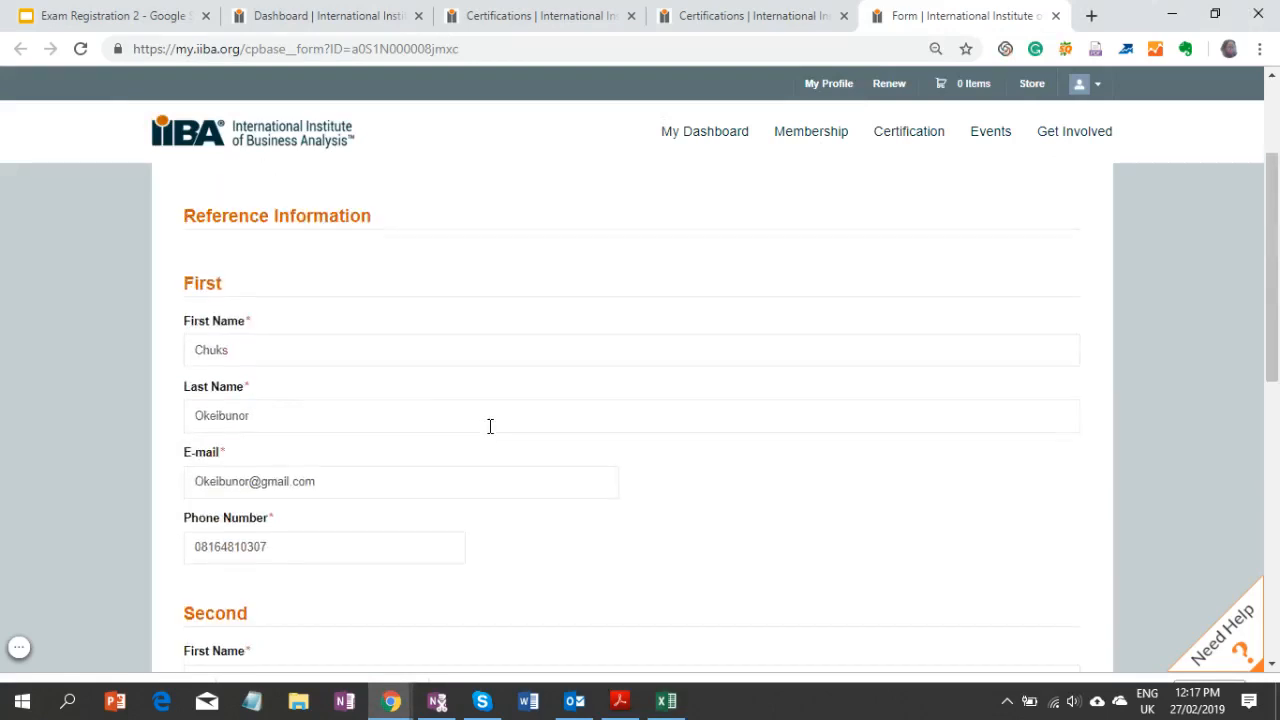
{"action": "scroll", "coordinate": [492, 430], "scroll_direction": "down", "scroll_amount": 4}
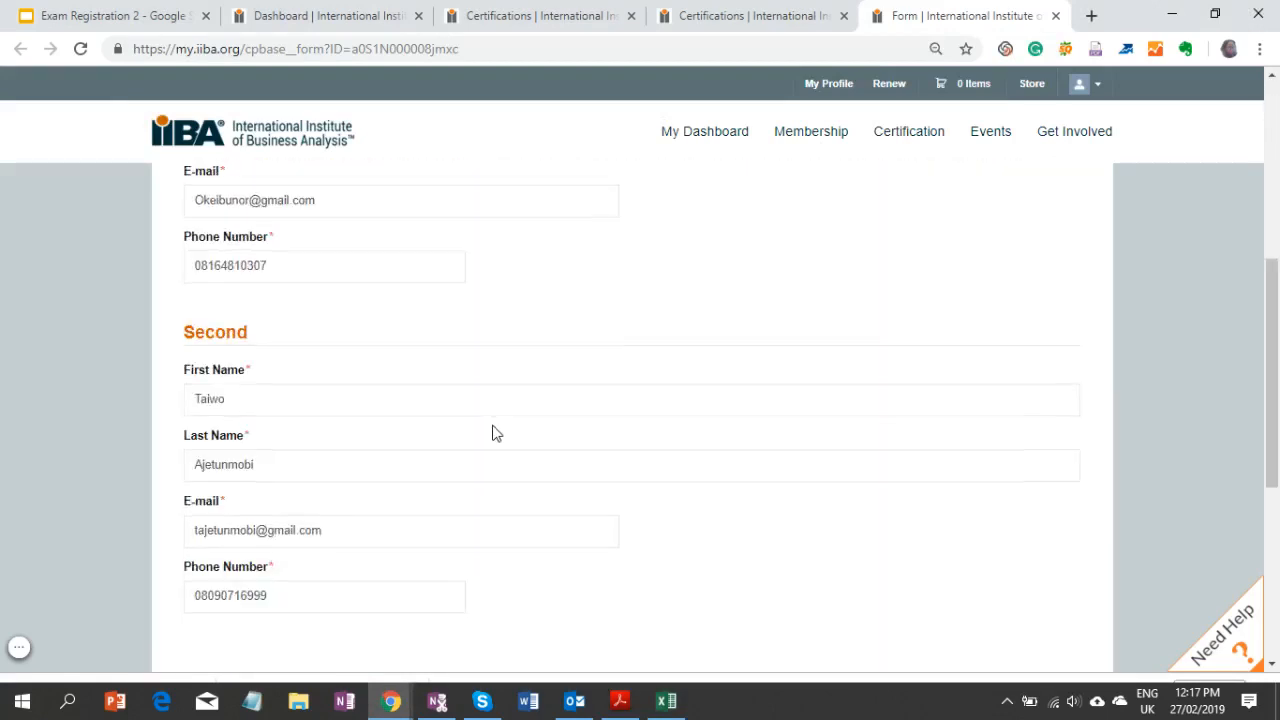
{"action": "scroll", "coordinate": [492, 433], "scroll_direction": "up", "scroll_amount": 4}
{"action": "scroll", "coordinate": [500, 434], "scroll_direction": "down", "scroll_amount": 5}
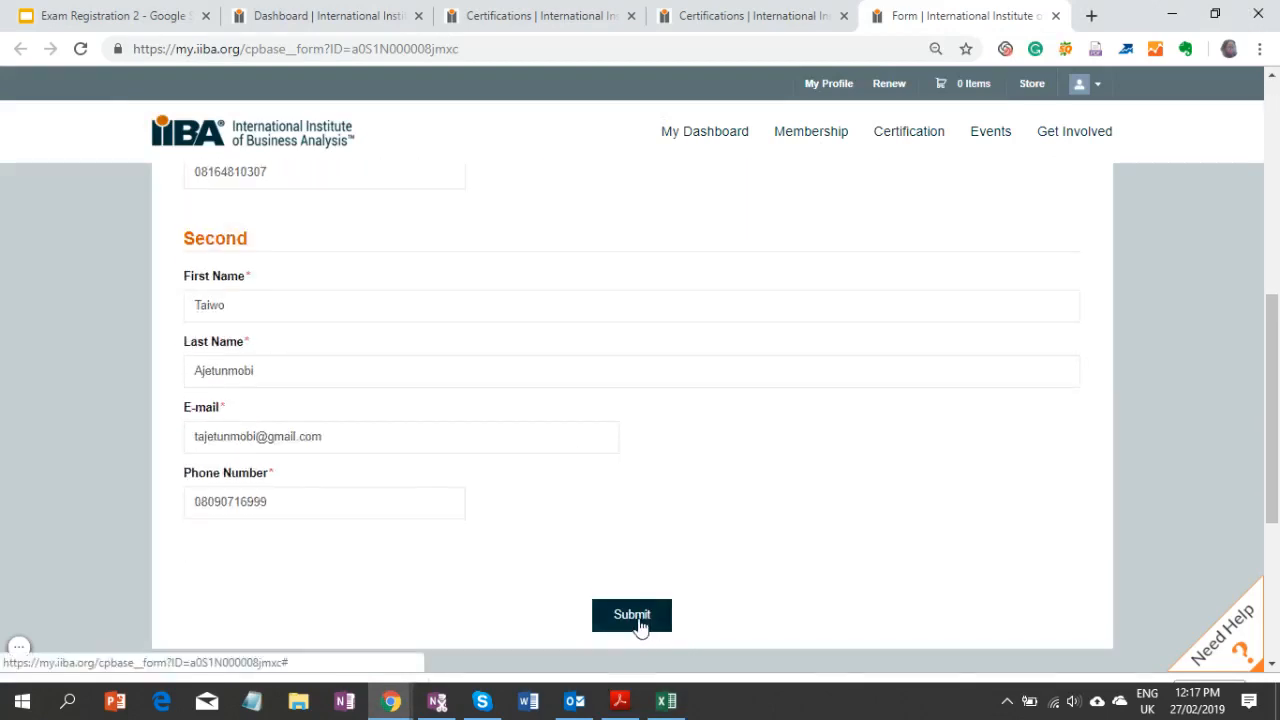
{"action": "left_click", "coordinate": [638, 618]}
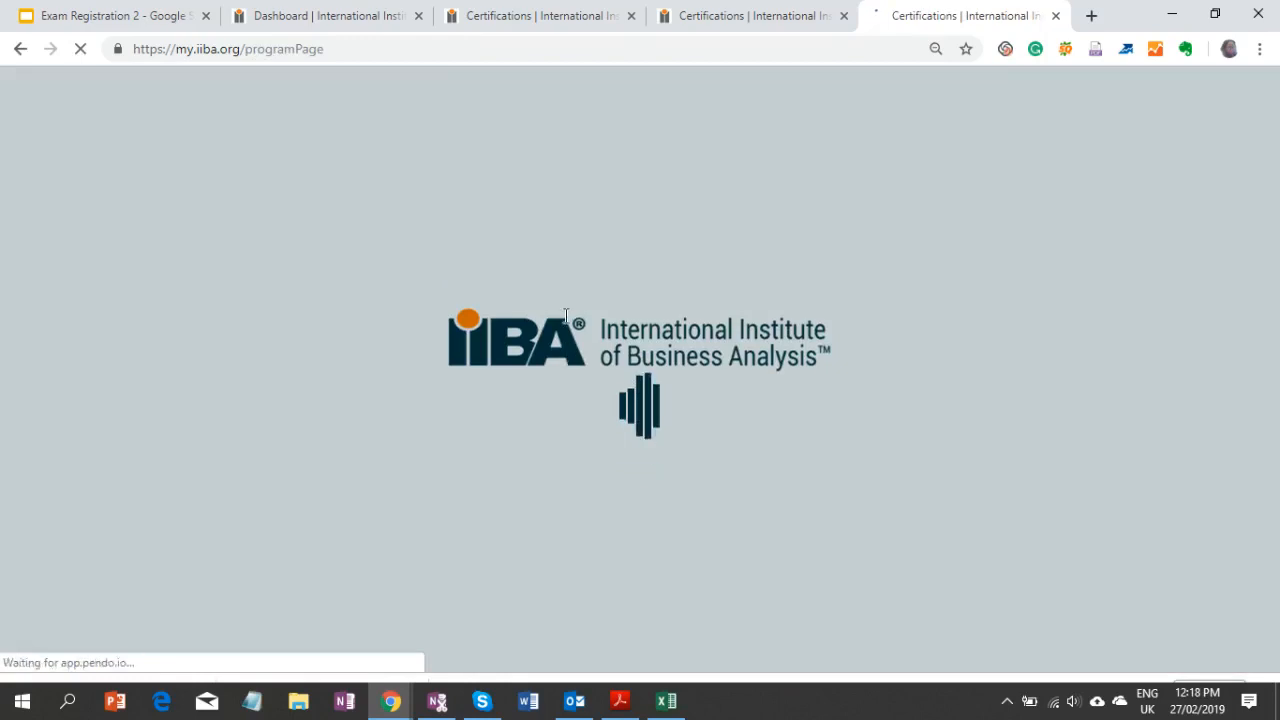
Step: Review Program Goals showing References Complete, then start the Submit your Application goal
{"action": "scroll", "coordinate": [680, 395], "scroll_direction": "down", "scroll_amount": 2}
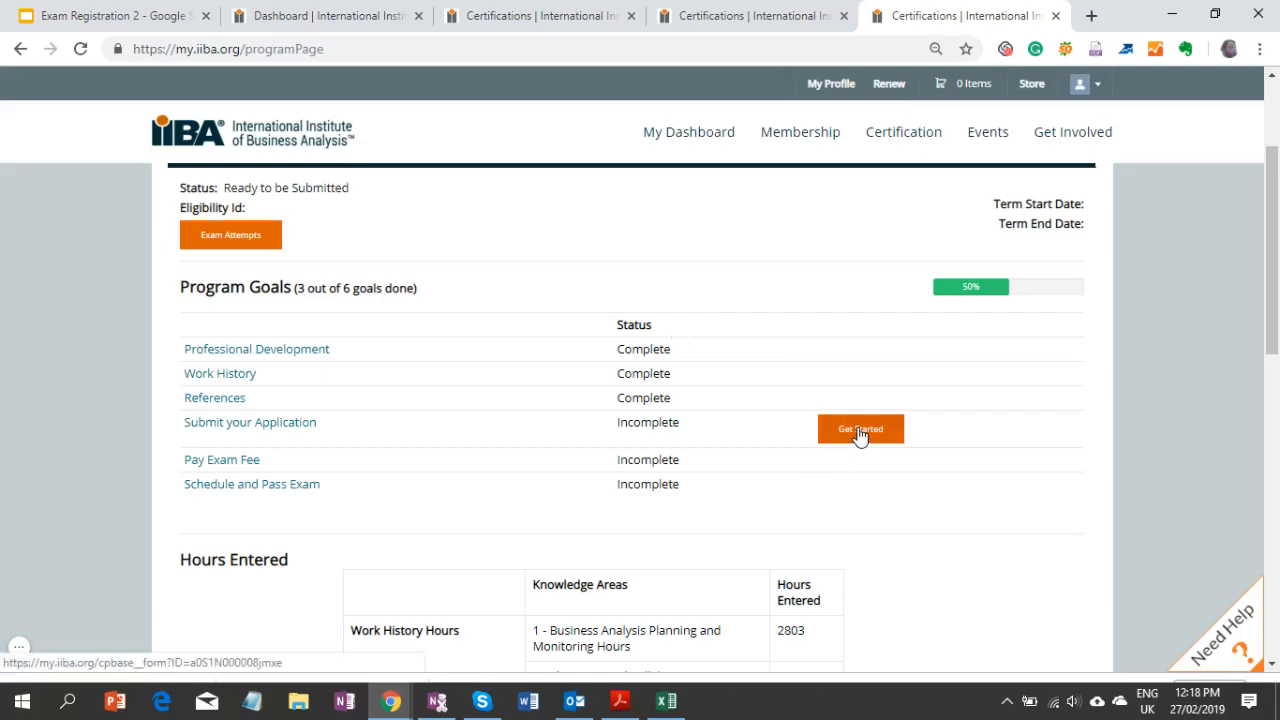
{"action": "scroll", "coordinate": [860, 436], "scroll_direction": "down", "scroll_amount": 5}
{"action": "scroll", "coordinate": [865, 442], "scroll_direction": "down", "scroll_amount": 2}
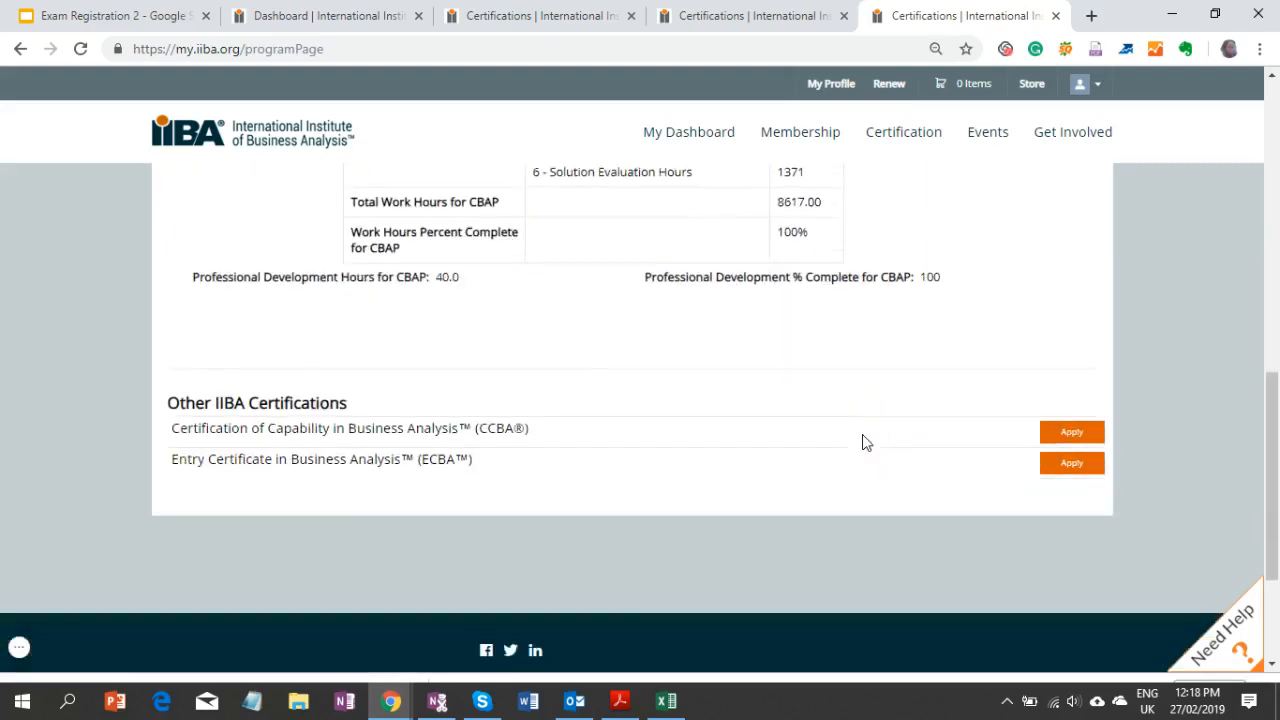
{"action": "scroll", "coordinate": [865, 443], "scroll_direction": "up", "scroll_amount": 7}
{"action": "scroll", "coordinate": [866, 446], "scroll_direction": "down", "scroll_amount": 5}
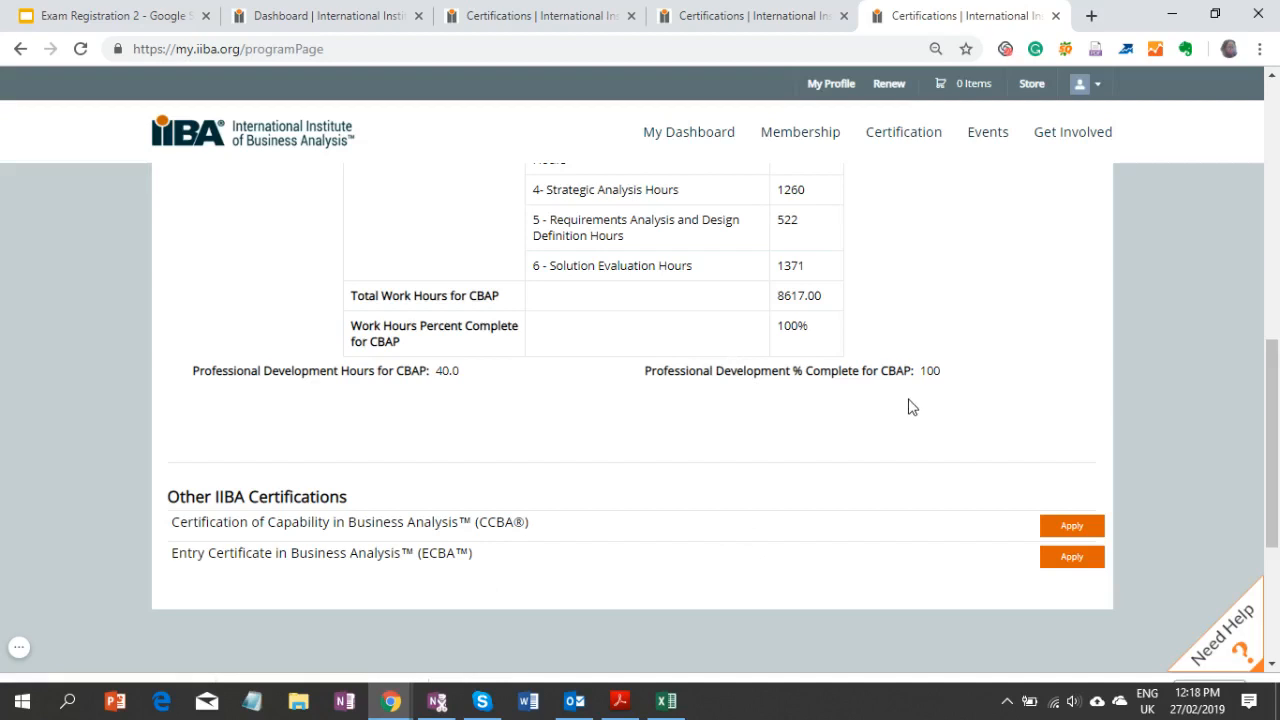
{"action": "scroll", "coordinate": [911, 407], "scroll_direction": "up", "scroll_amount": 10}
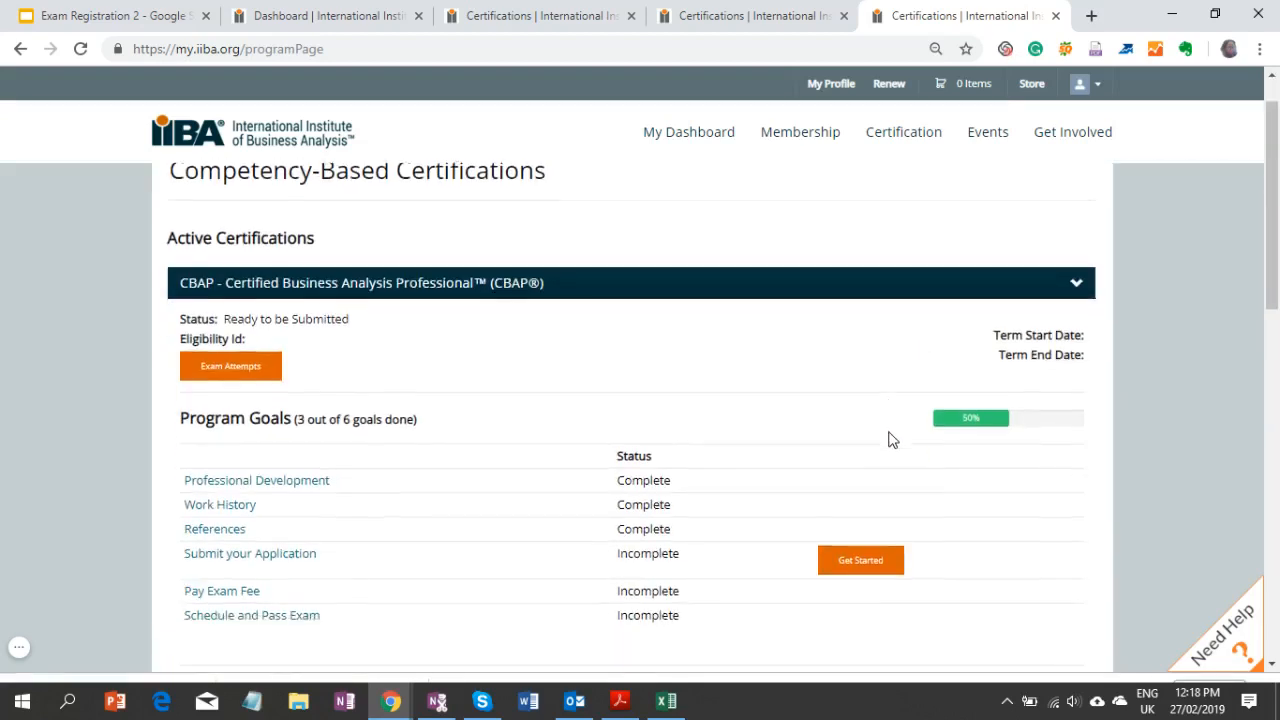
{"action": "scroll", "coordinate": [893, 440], "scroll_direction": "down", "scroll_amount": 1}
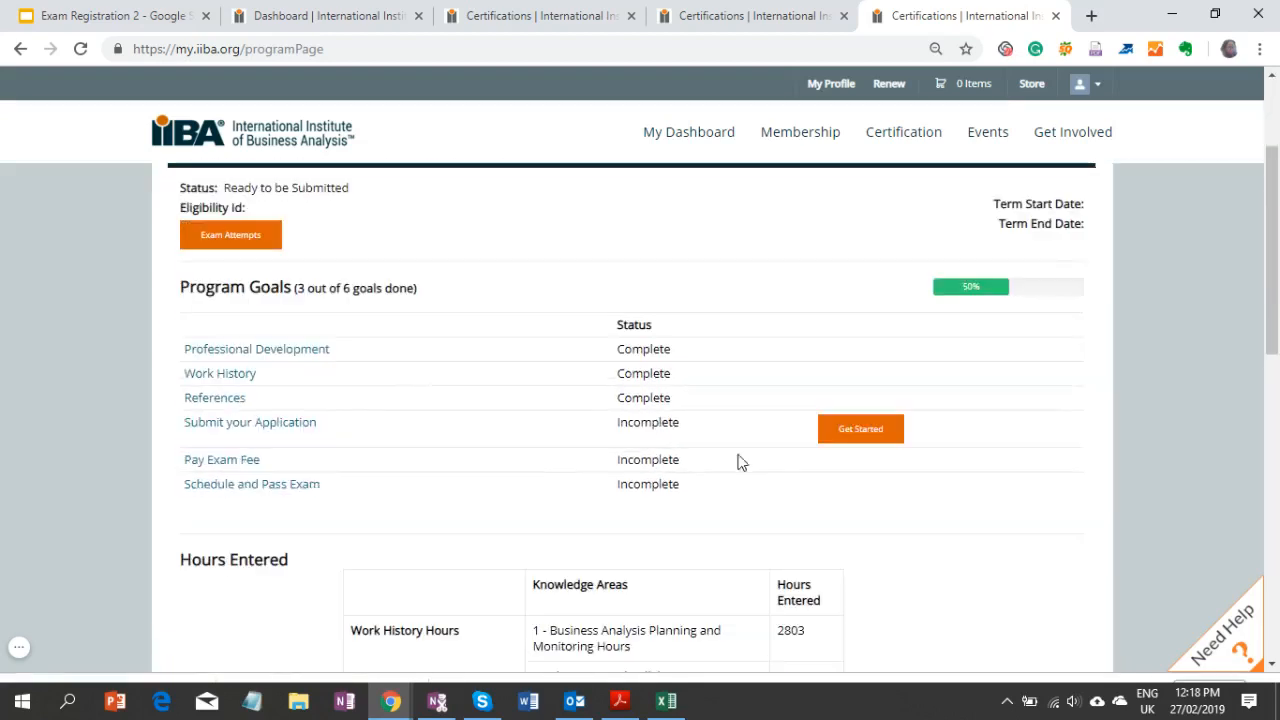
{"action": "left_click", "coordinate": [868, 430]}
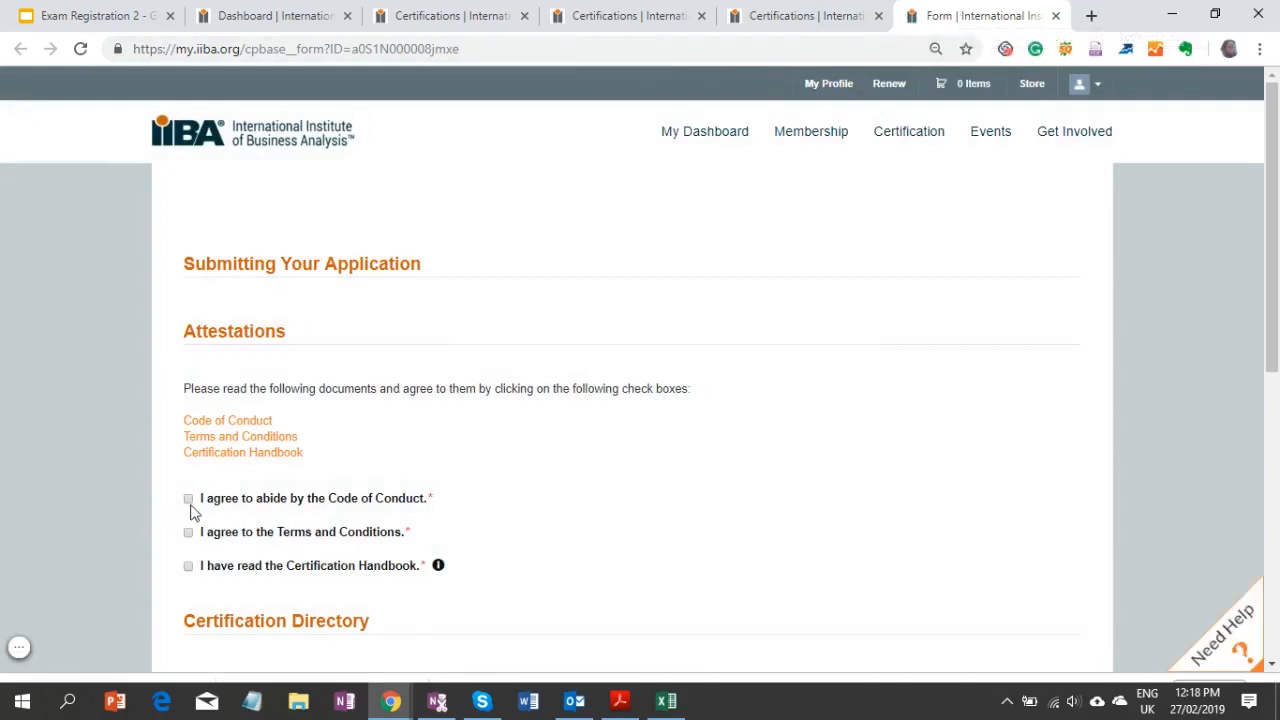
Step: Agree to the Terms and Conditions and Certification Registry consent, then submit the CBAP application
{"action": "left_click", "coordinate": [188, 535]}
{"action": "scroll", "coordinate": [520, 532], "scroll_direction": "down", "scroll_amount": 1}
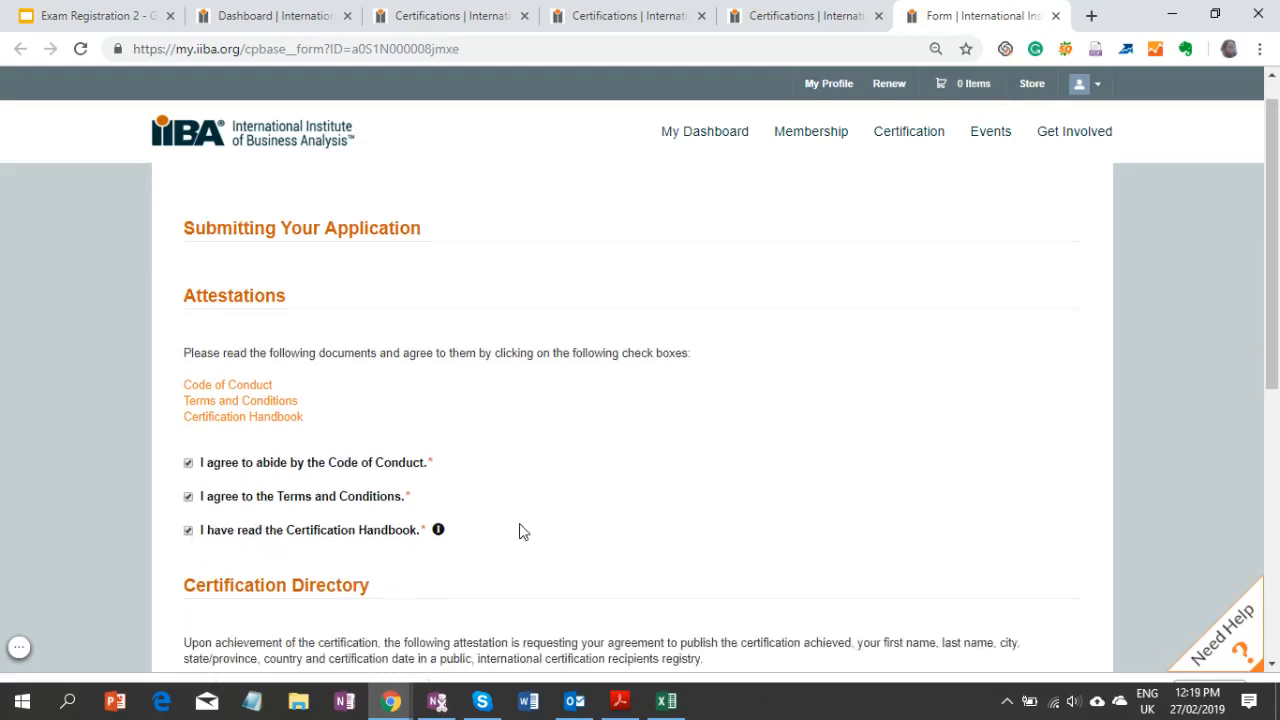
{"action": "scroll", "coordinate": [520, 532], "scroll_direction": "down", "scroll_amount": 3}
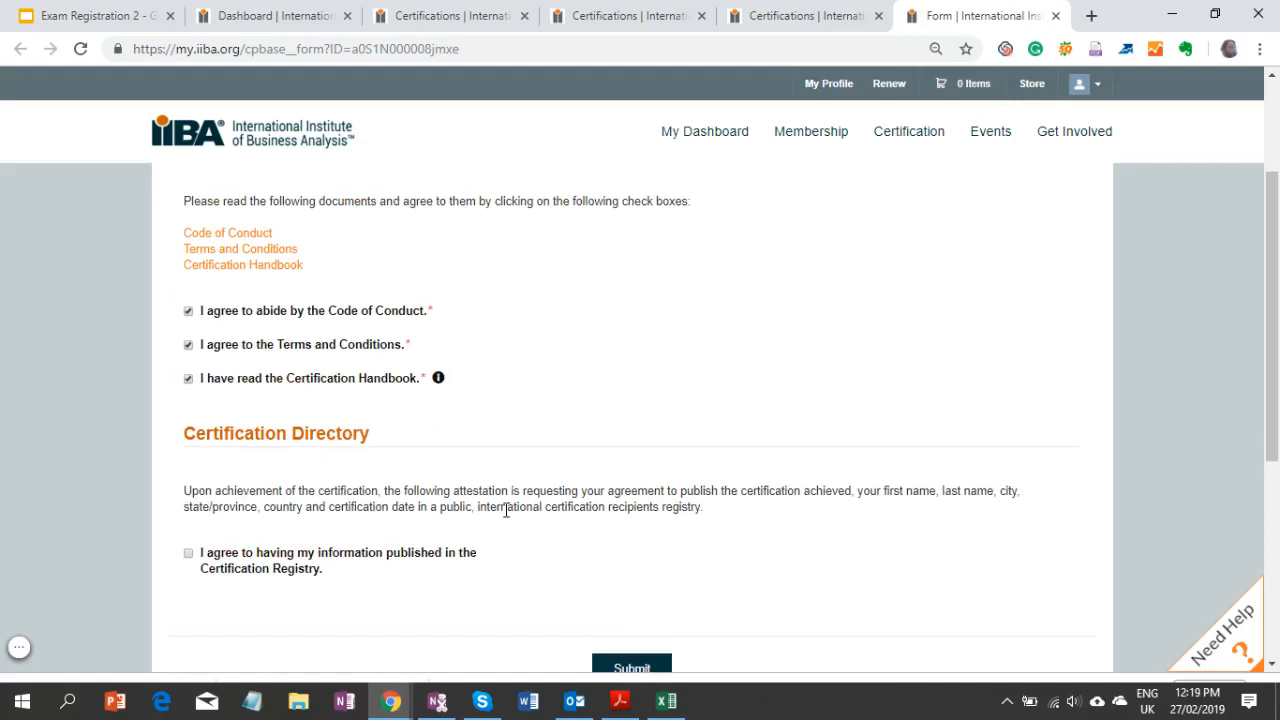
{"action": "scroll", "coordinate": [506, 510], "scroll_direction": "down", "scroll_amount": 2}
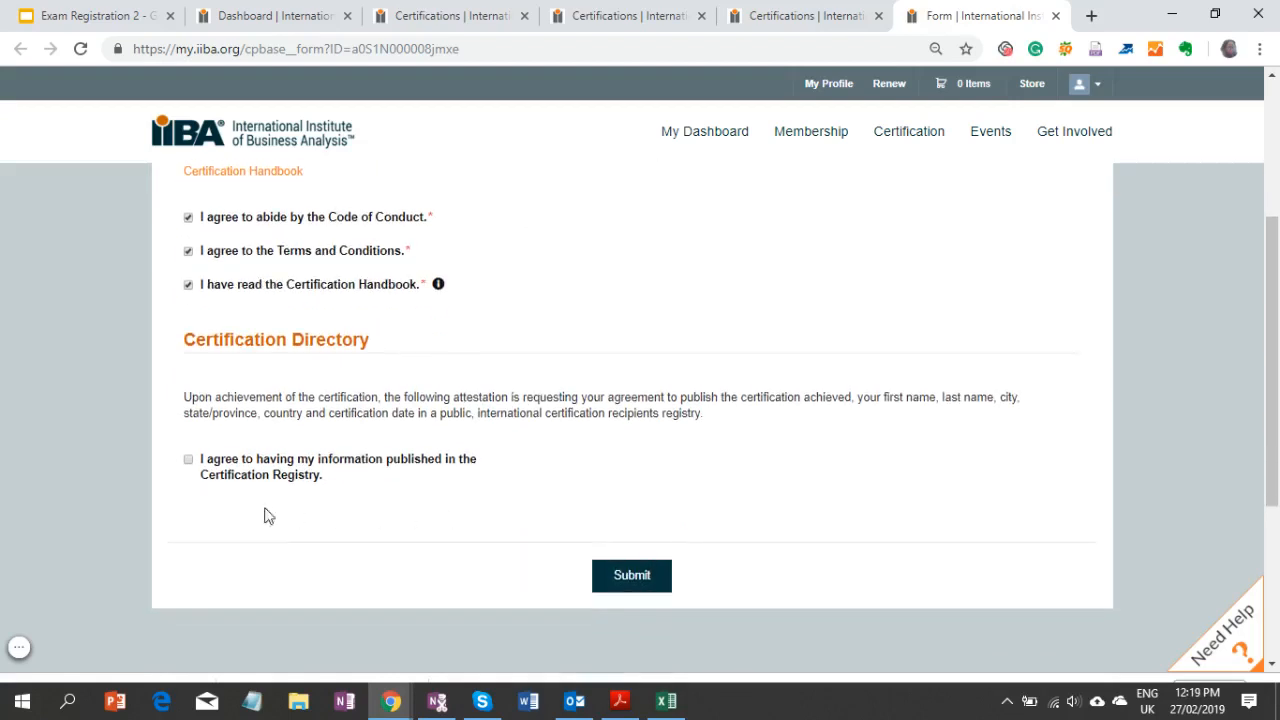
{"action": "left_click", "coordinate": [188, 460]}
{"action": "scroll", "coordinate": [620, 397], "scroll_direction": "up", "scroll_amount": 3}
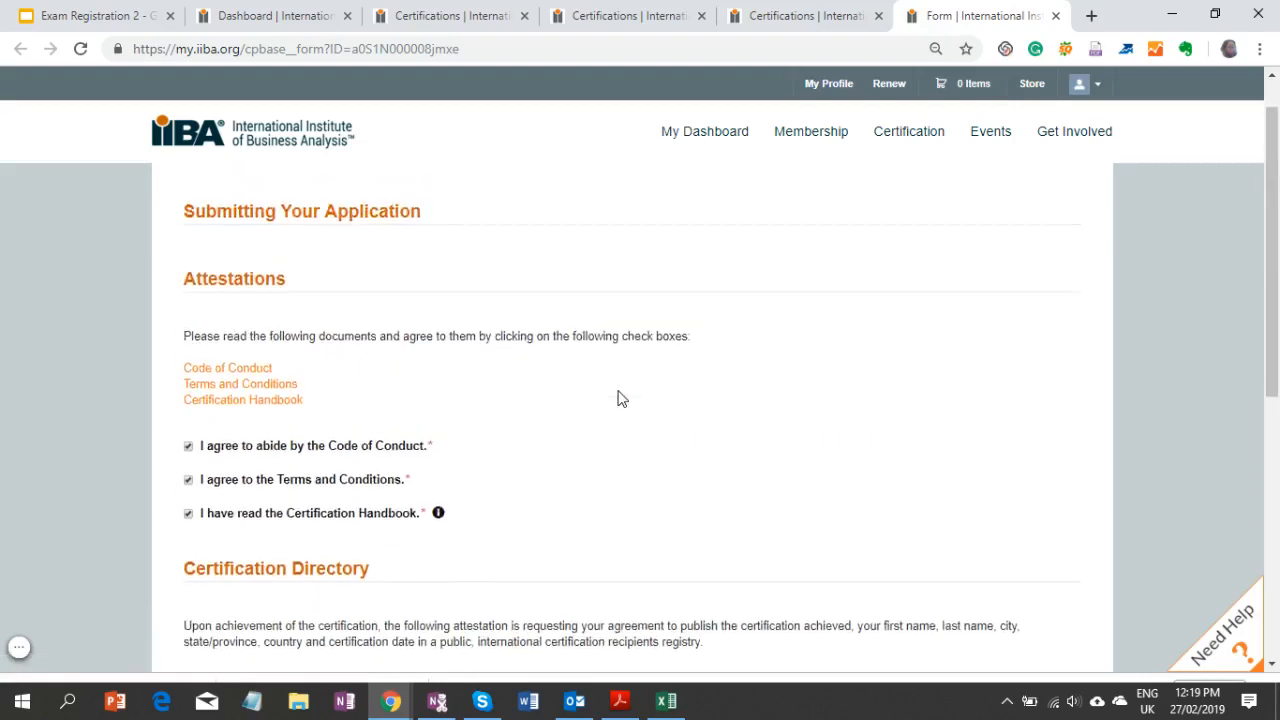
{"action": "scroll", "coordinate": [620, 397], "scroll_direction": "down", "scroll_amount": 3}
{"action": "left_click", "coordinate": [633, 575]}
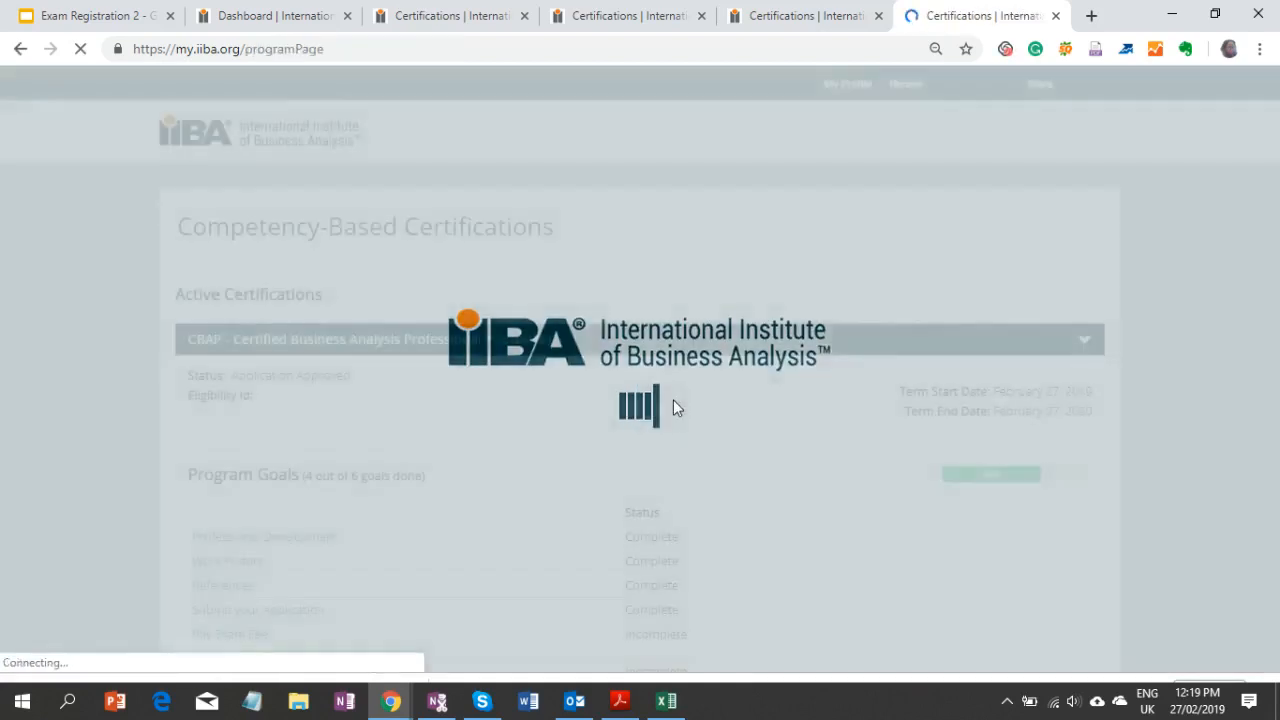
Step: Scroll through the updated CBAP status: Application Approved, 4 of 6 goals, term Feb 27 2019–2020
{"action": "scroll", "coordinate": [774, 431], "scroll_direction": "down", "scroll_amount": 2}
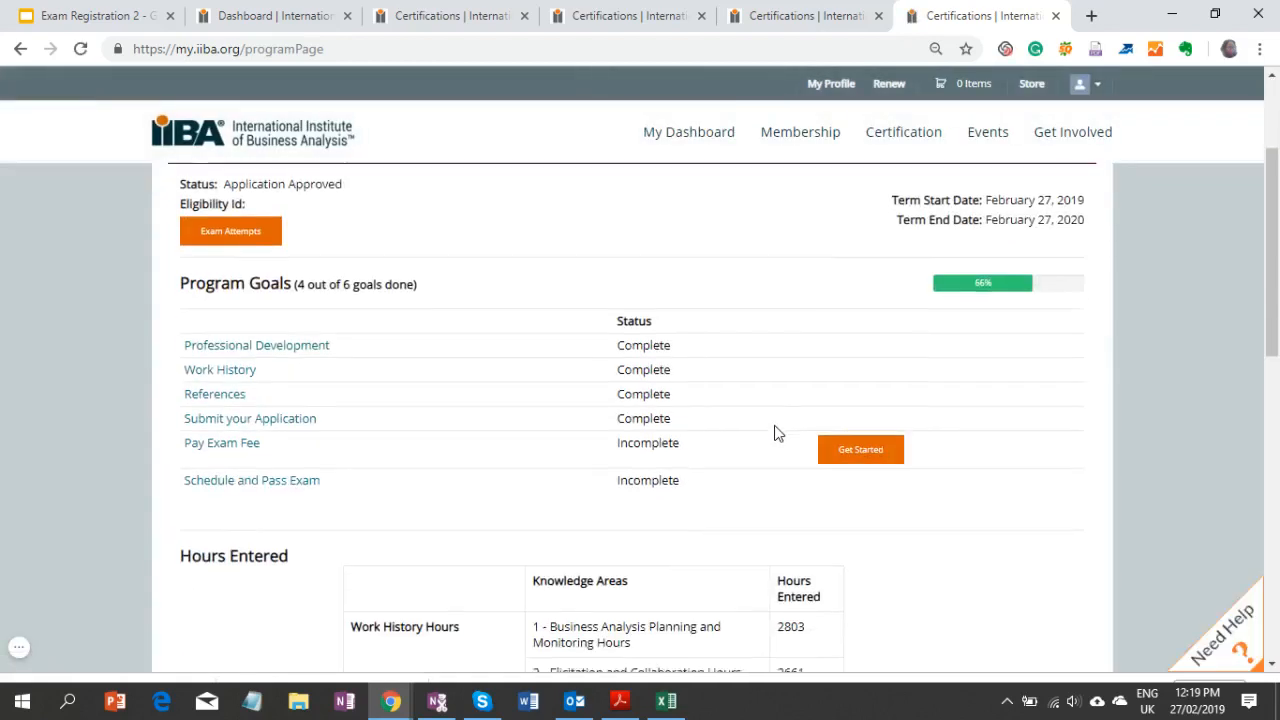
{"action": "scroll", "coordinate": [774, 431], "scroll_direction": "down", "scroll_amount": 2}
{"action": "scroll", "coordinate": [774, 431], "scroll_direction": "down", "scroll_amount": 1}
{"action": "scroll", "coordinate": [774, 431], "scroll_direction": "up", "scroll_amount": 5}
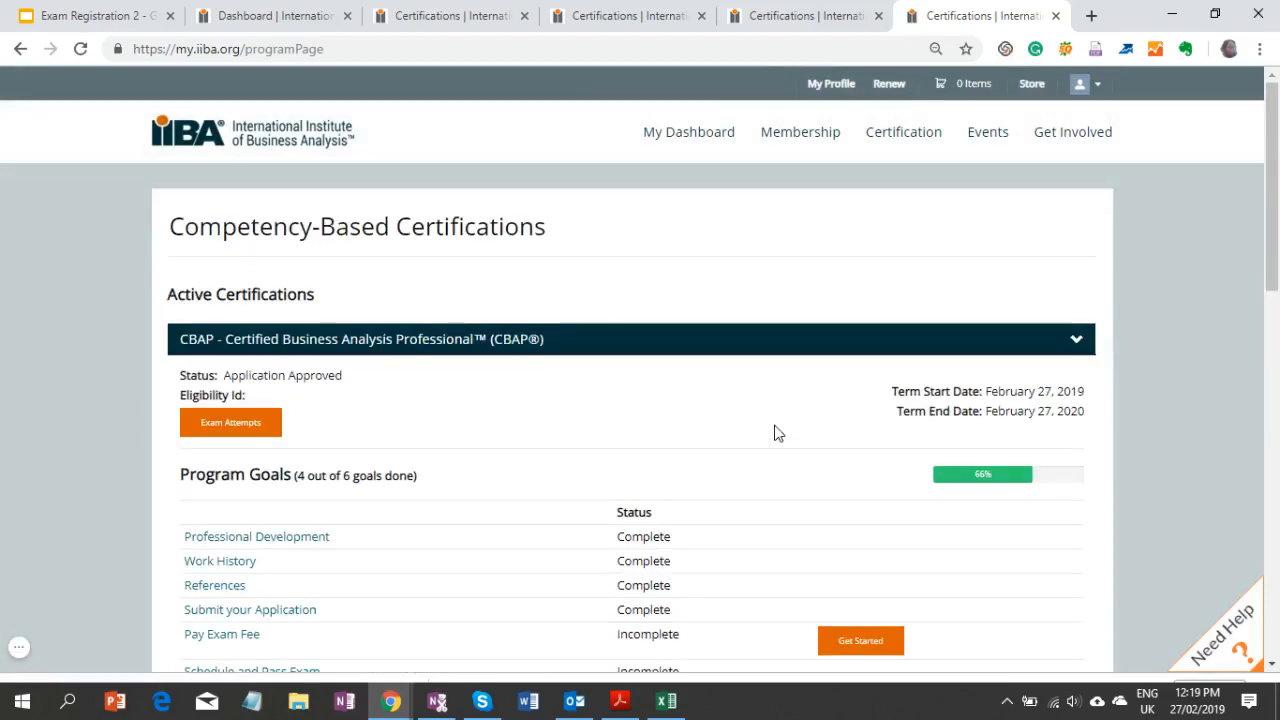
{"action": "scroll", "coordinate": [774, 431], "scroll_direction": "down", "scroll_amount": 1}
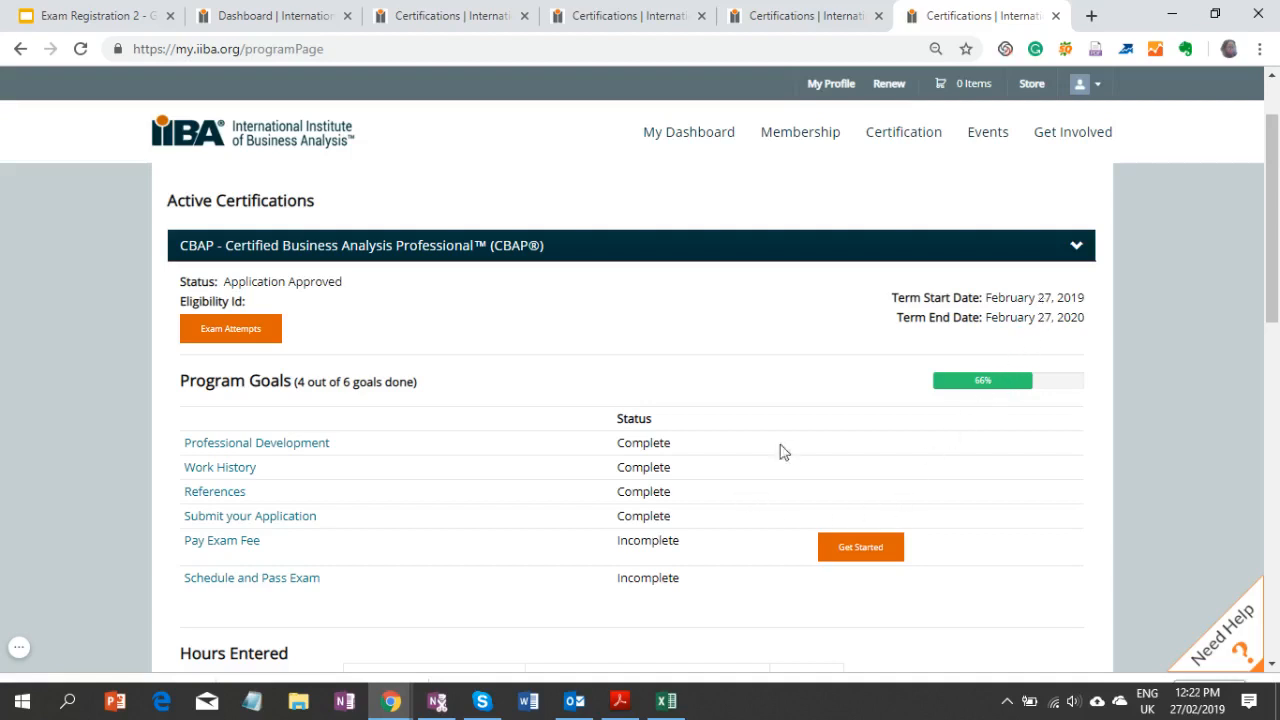
Step: Scroll the Certifications page once more, then return to the Exam Registration 2 Google Slides tab
{"action": "scroll", "coordinate": [876, 412], "scroll_direction": "down", "scroll_amount": 2}
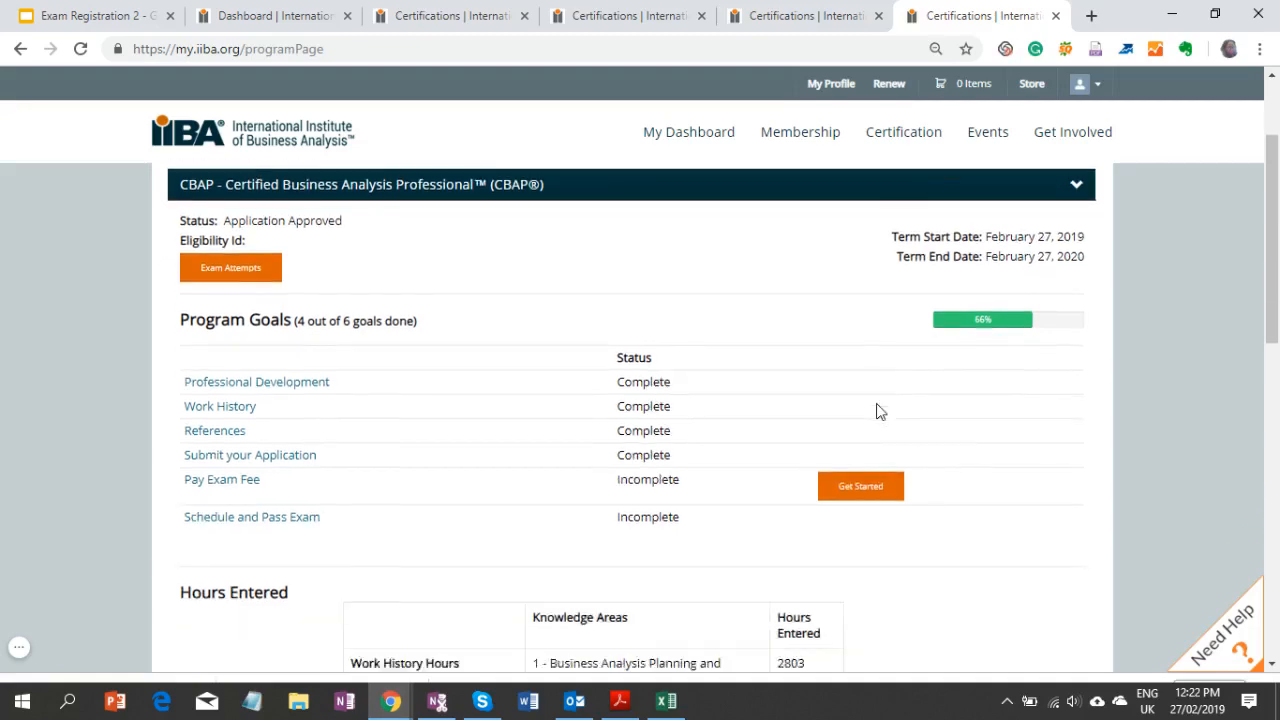
{"action": "scroll", "coordinate": [876, 412], "scroll_direction": "down", "scroll_amount": 5}
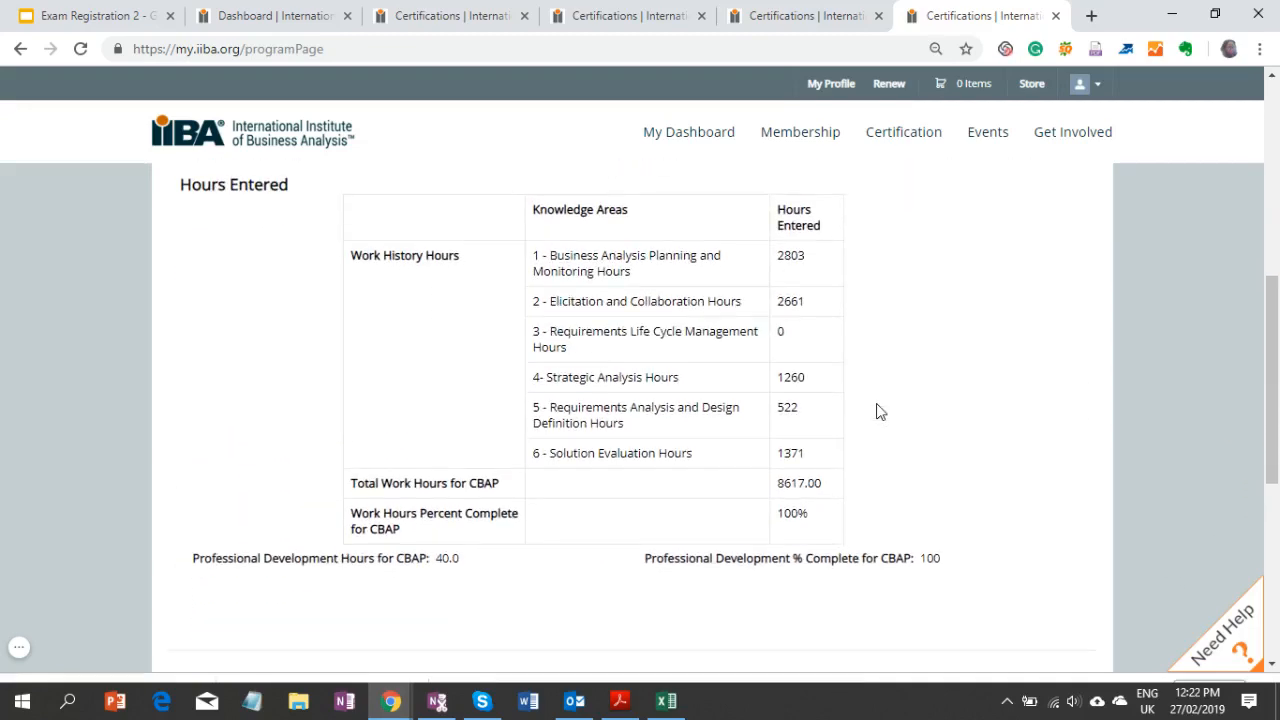
{"action": "scroll", "coordinate": [876, 411], "scroll_direction": "up", "scroll_amount": 7}
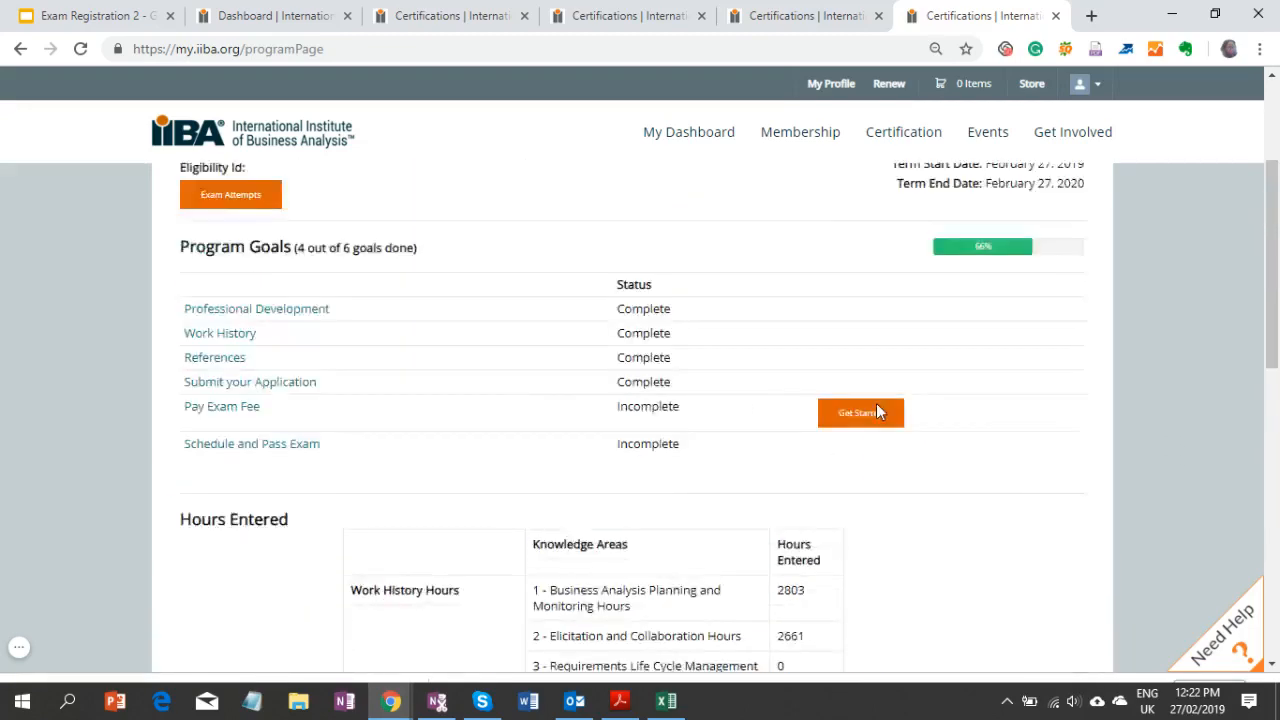
{"action": "scroll", "coordinate": [876, 411], "scroll_direction": "down", "scroll_amount": 2}
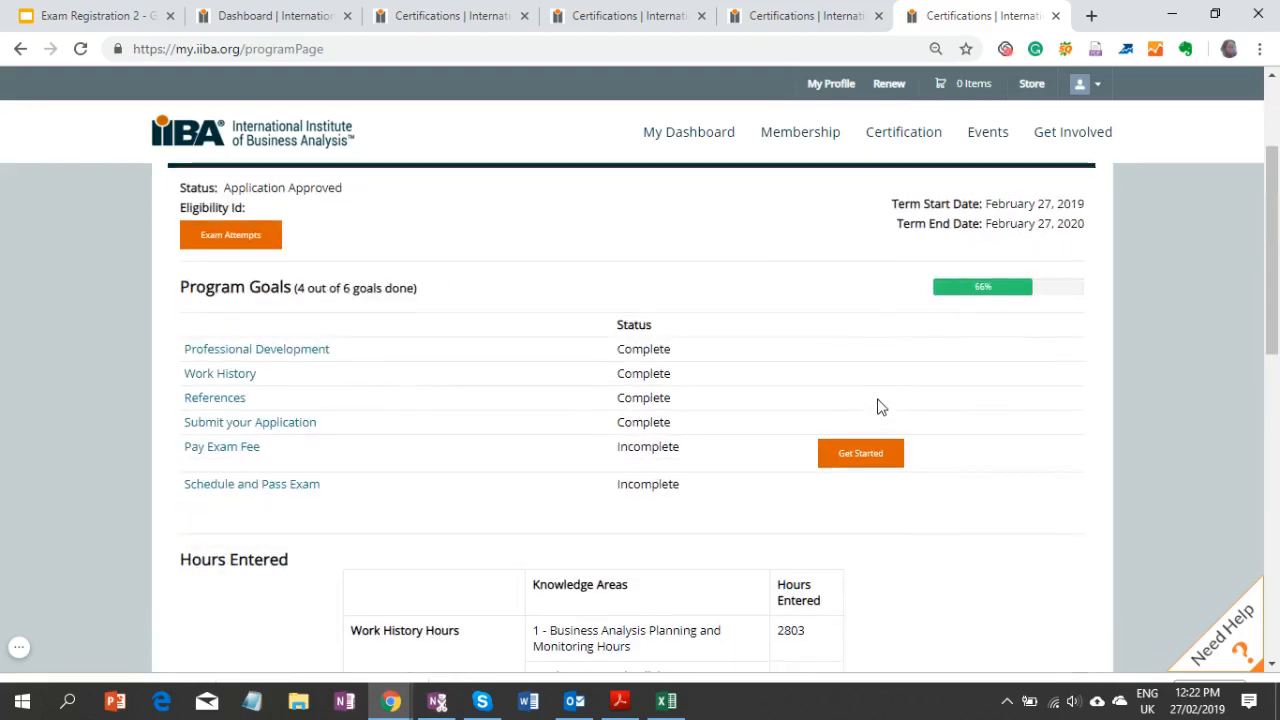
{"action": "left_click", "coordinate": [88, 15]}
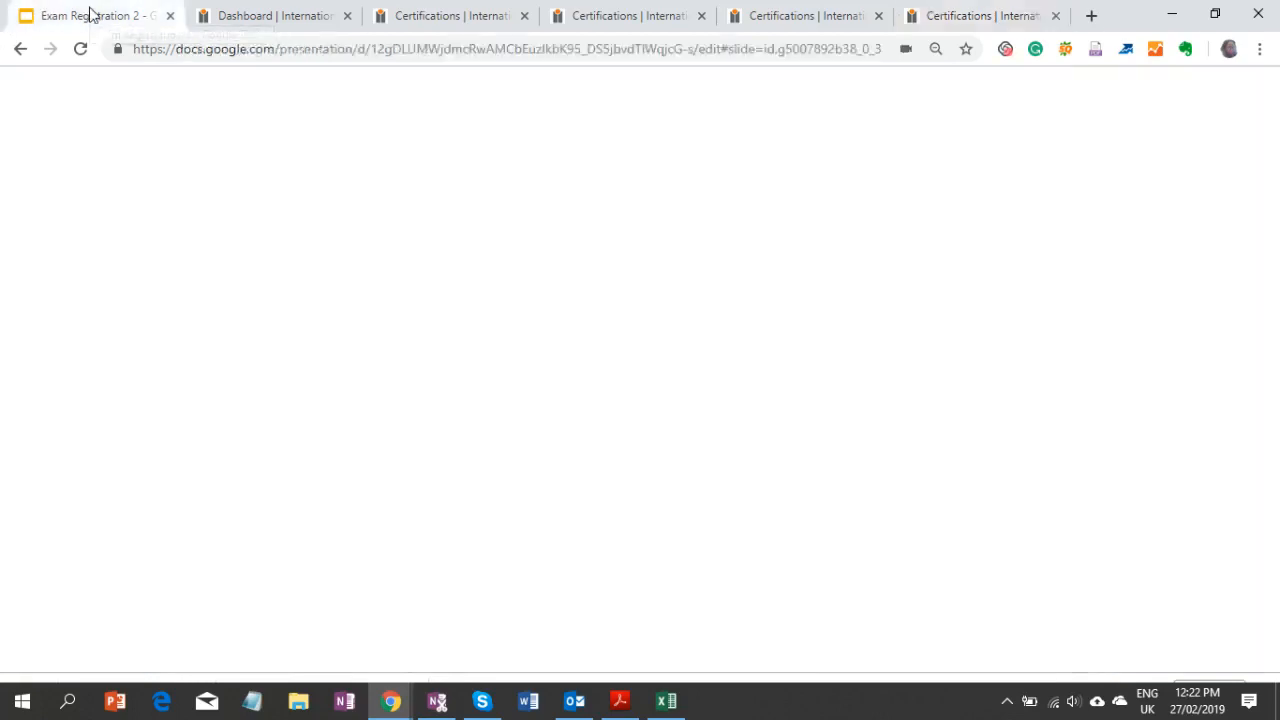